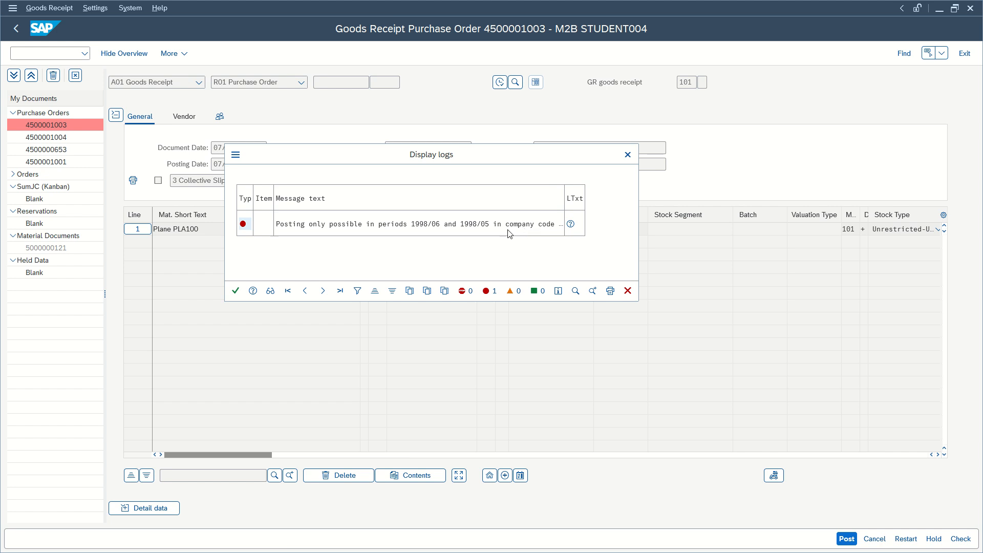
Step: Close the posting message log and minimize the goods receipt window
{"action": "left_click", "coordinate": [627, 290]}
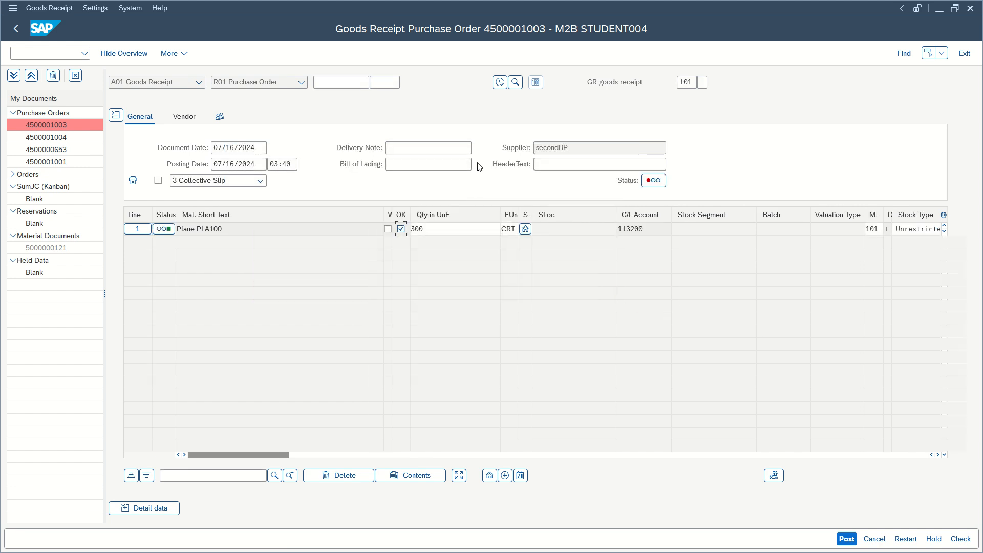
{"action": "left_click", "coordinate": [939, 10]}
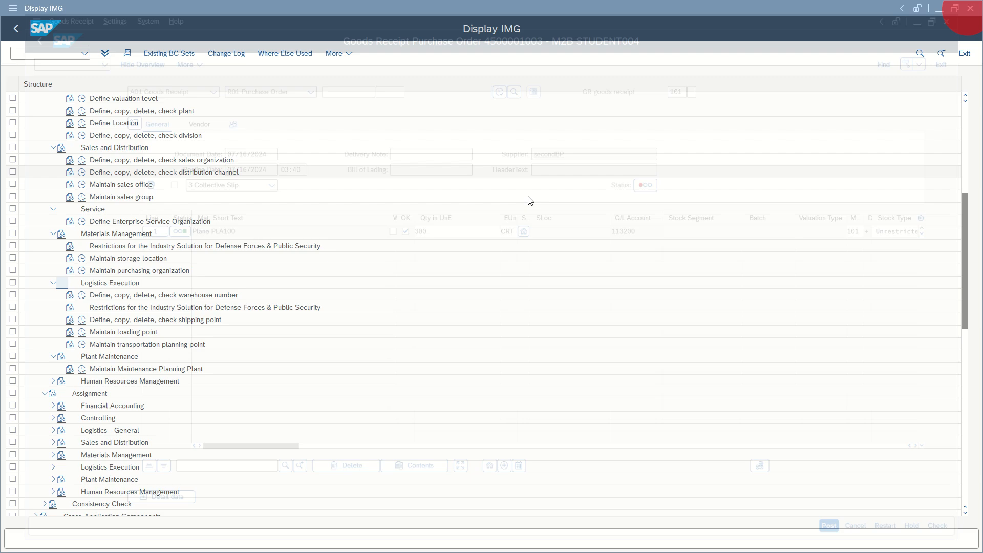
Step: Leave the current IMG display and reopen the SAP Reference IMG from Customizing: Execute Project
{"action": "scroll", "coordinate": [273, 204], "scroll_direction": "up", "scroll_amount": 7}
{"action": "left_click", "coordinate": [46, 54]}
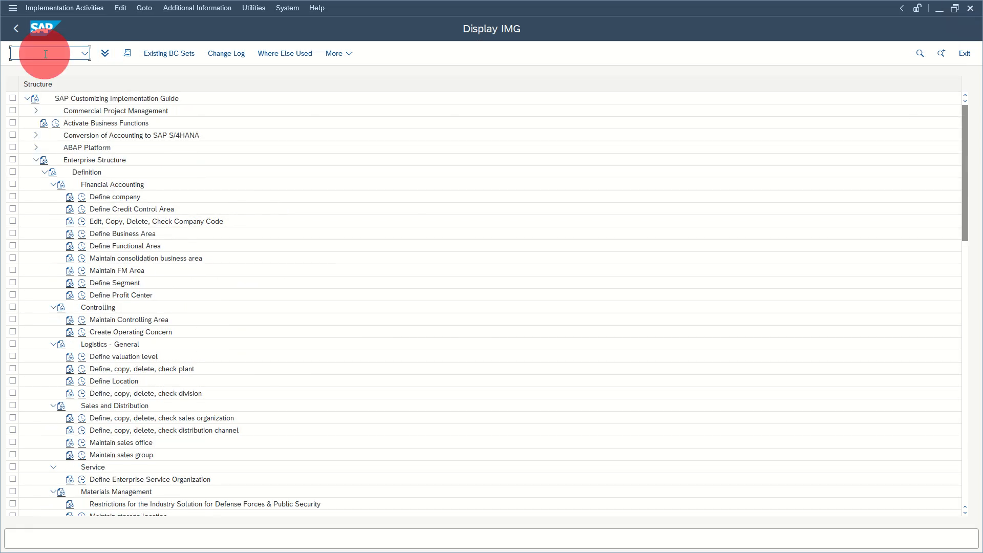
{"action": "key", "text": "F3"}
{"action": "key", "text": "F3"}
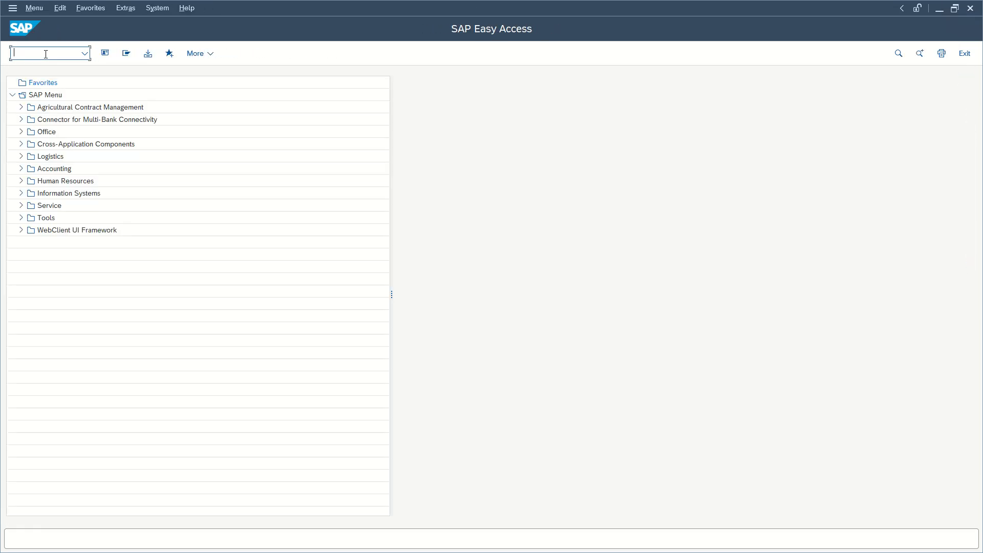
{"action": "left_click", "coordinate": [47, 55]}
{"action": "key", "text": "Return"}
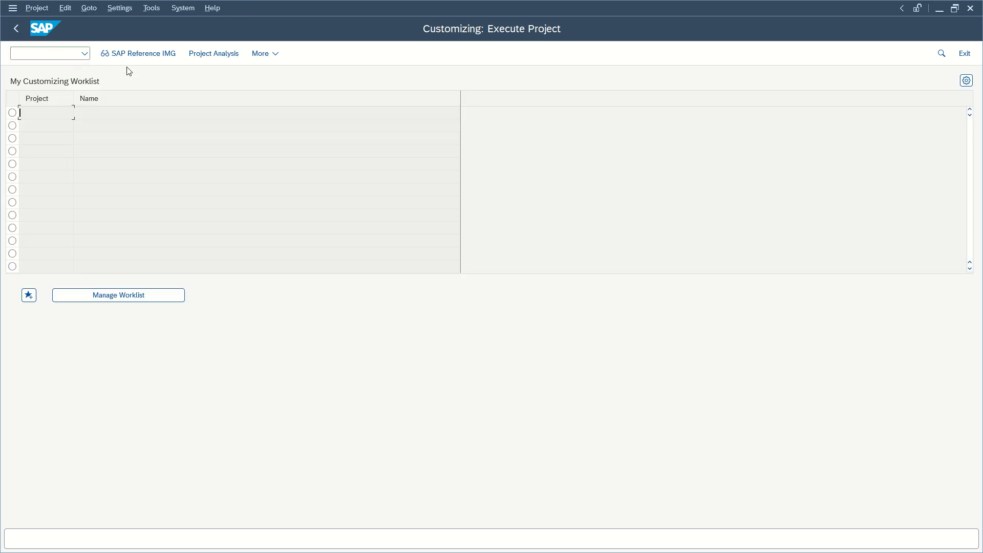
{"action": "left_click", "coordinate": [132, 54]}
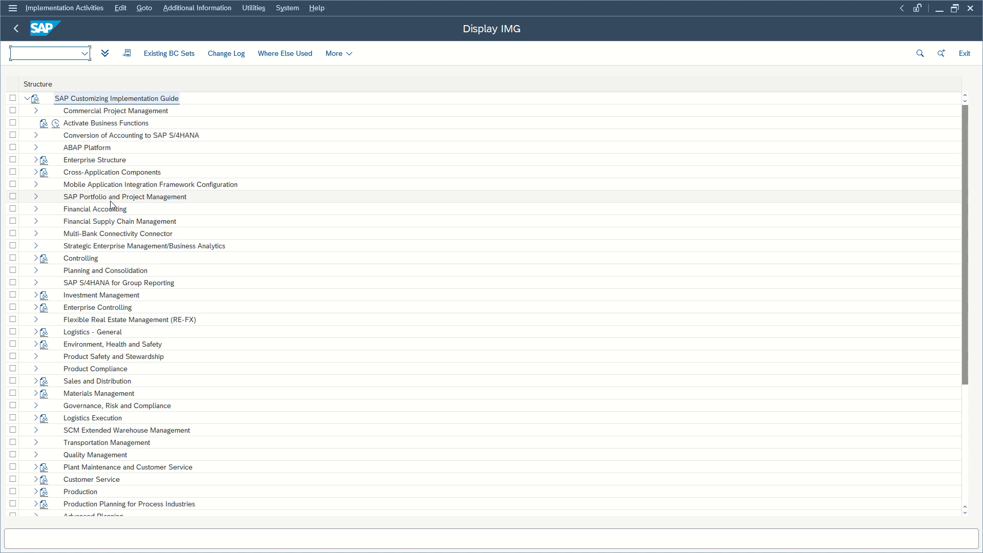
Step: Open the Define company activity under Enterprise Structure, Definition, Financial Accounting
{"action": "left_click", "coordinate": [36, 160]}
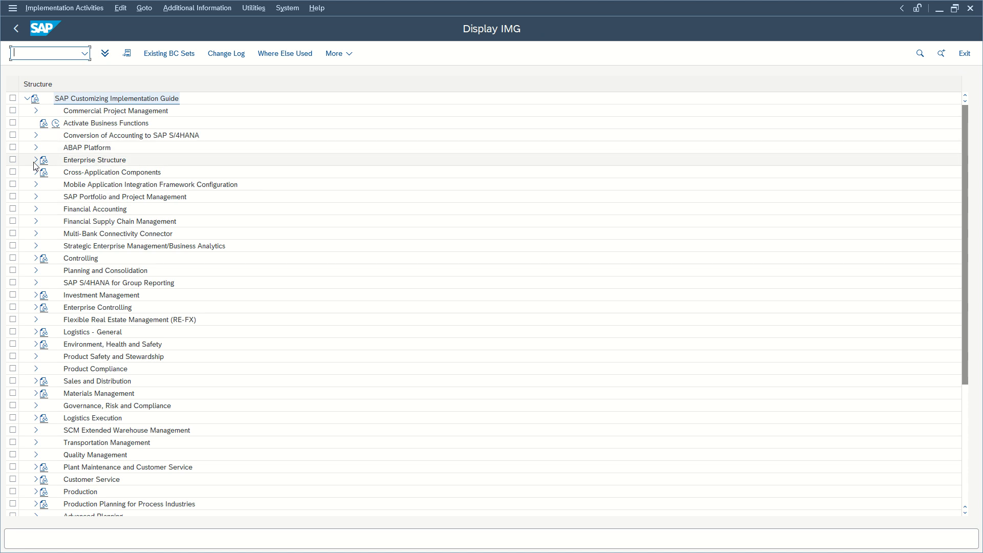
{"action": "left_click", "coordinate": [44, 172]}
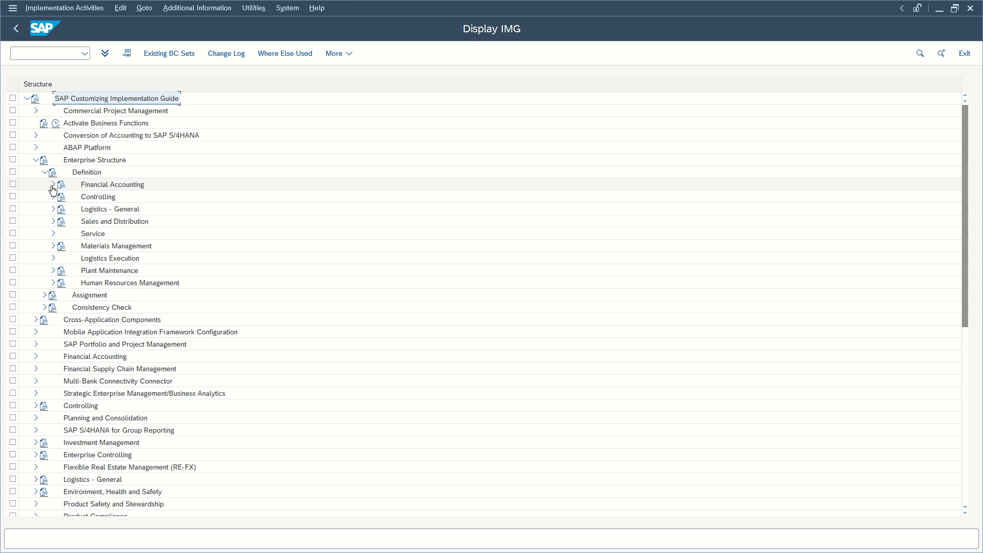
{"action": "left_click", "coordinate": [51, 185]}
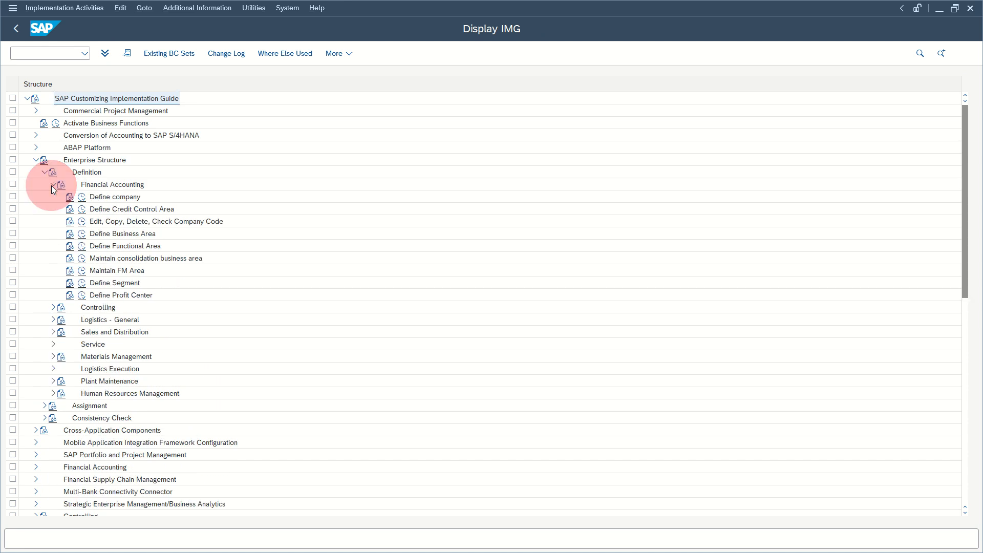
{"action": "left_click", "coordinate": [82, 198]}
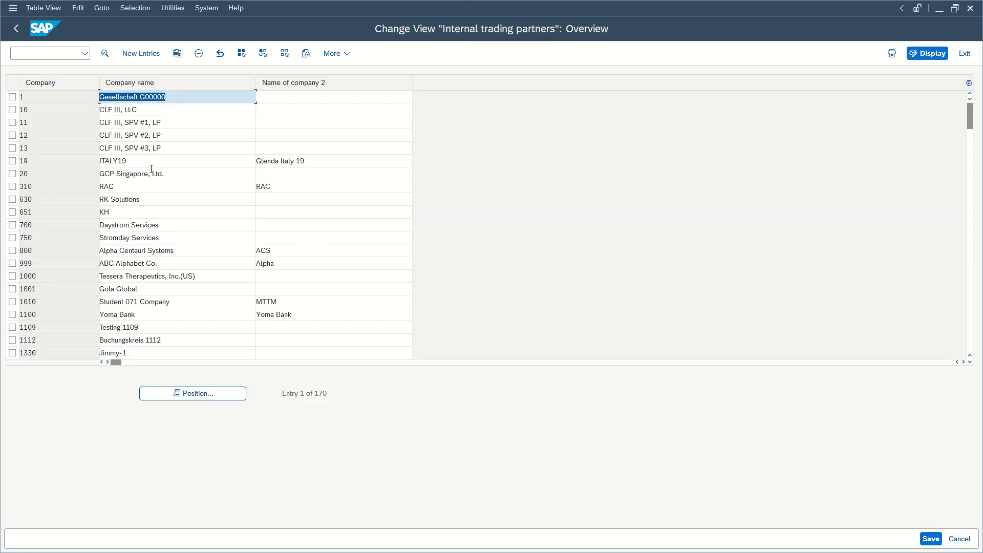
Step: Create a new company entry with code YB.D and name YB.Digital, and fill in the second company name
{"action": "scroll", "coordinate": [200, 183], "scroll_direction": "down", "scroll_amount": 1}
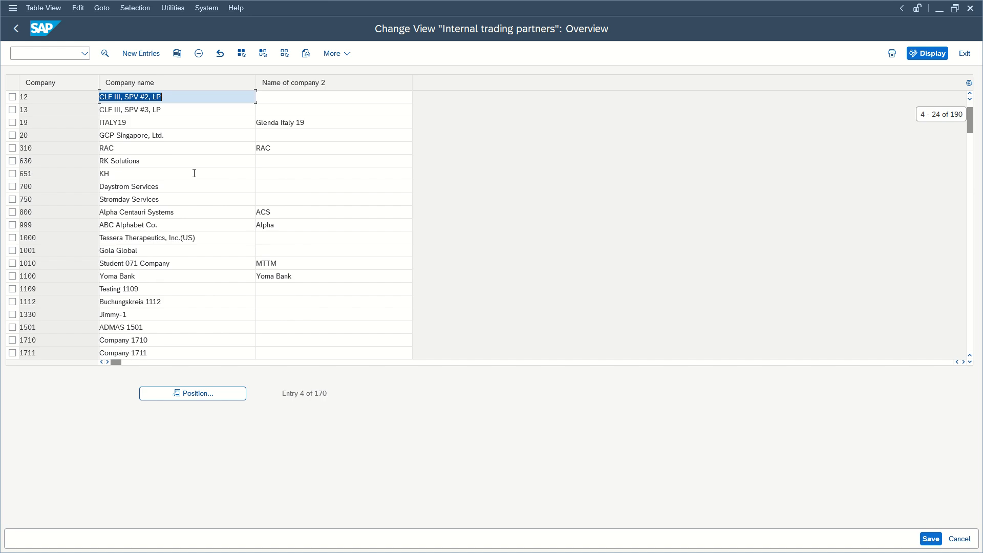
{"action": "scroll", "coordinate": [192, 173], "scroll_direction": "up", "scroll_amount": 1}
{"action": "left_click", "coordinate": [147, 54]}
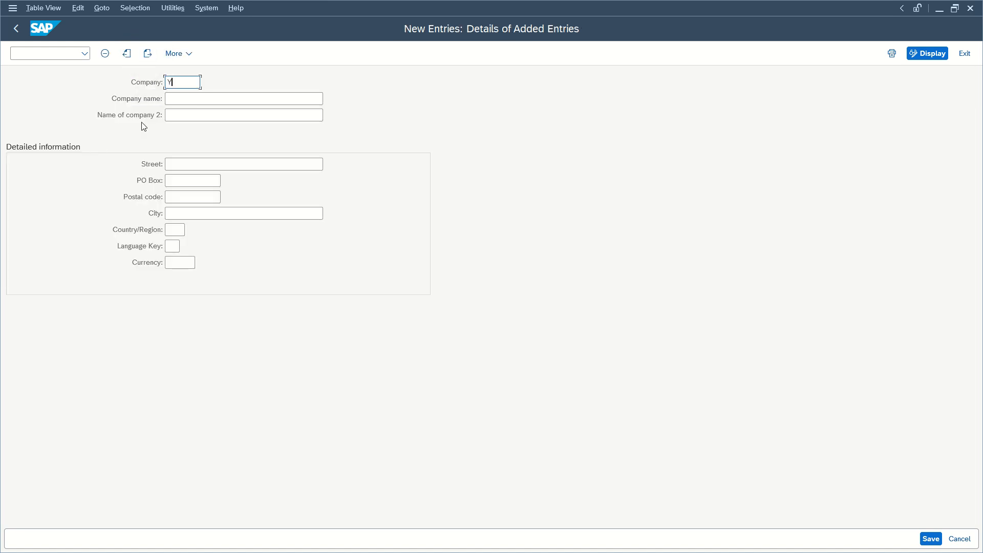
{"action": "type", "text": "YB.D"}
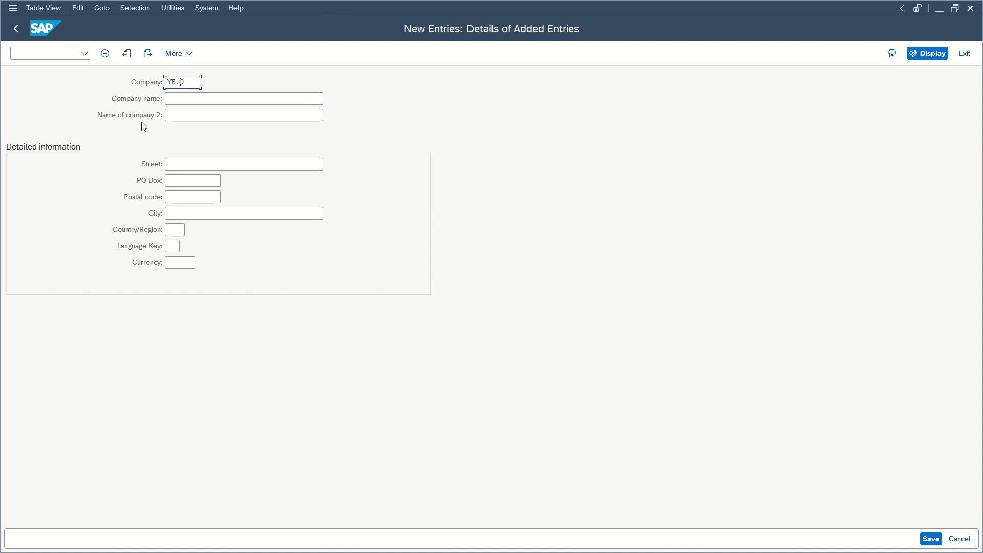
{"action": "left_click", "coordinate": [176, 98]}
{"action": "type", "text": "YB.Digital"}
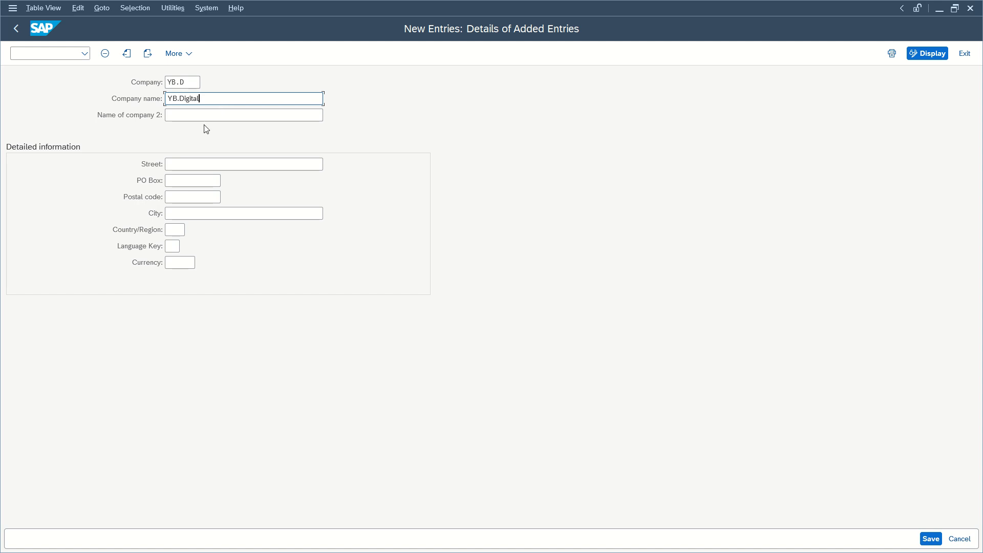
{"action": "left_click", "coordinate": [205, 115]}
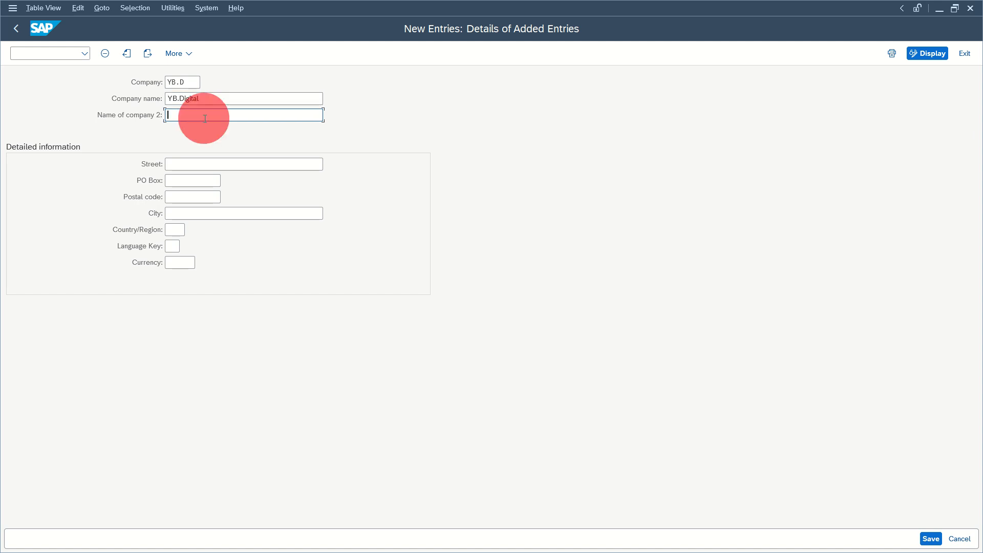
{"action": "type", "text": "Yoann B"}
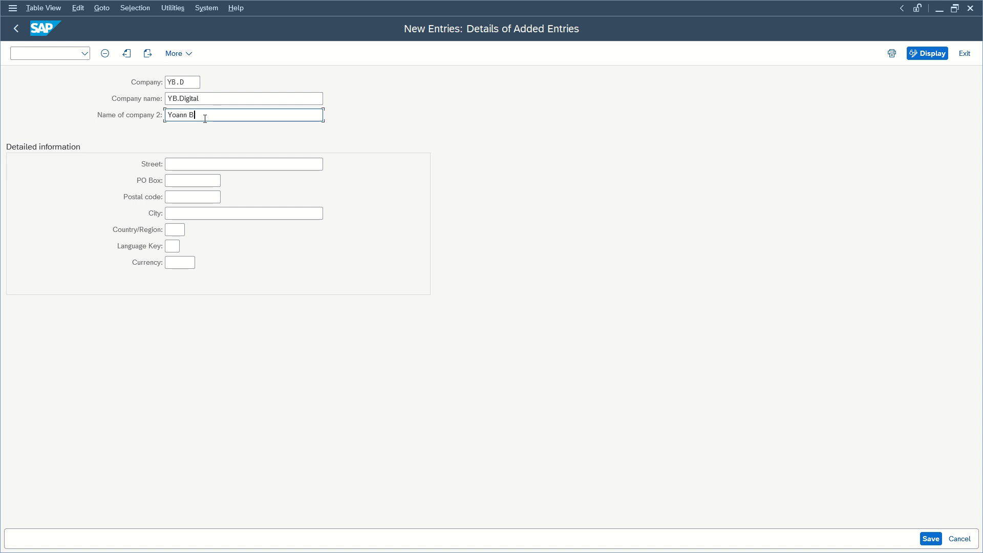
{"action": "type", "text": "ierbing Digital"}
Step: Set the new company's country to PL, language key to EN and currency to USD
{"action": "left_click", "coordinate": [193, 164]}
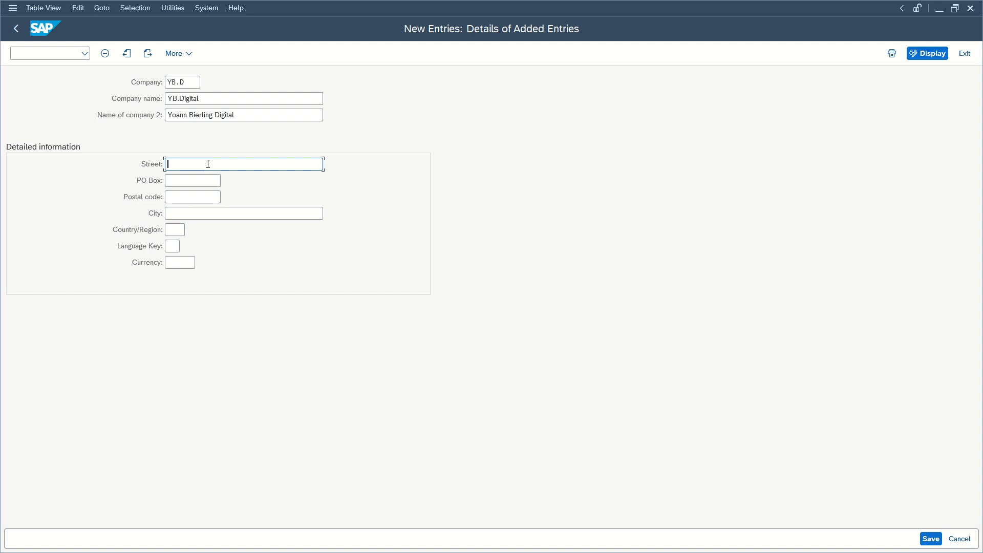
{"action": "left_click", "coordinate": [174, 229]}
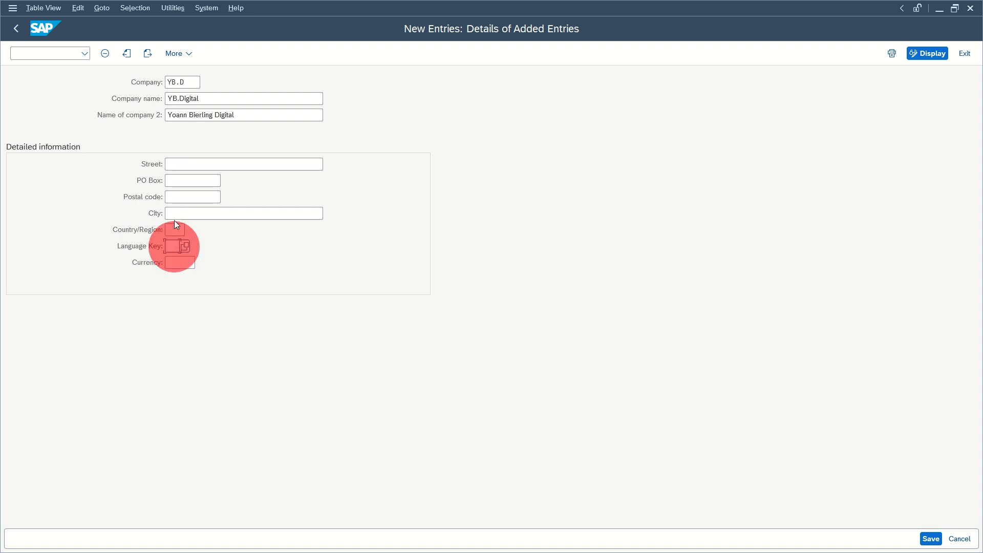
{"action": "type", "text": "FR"}
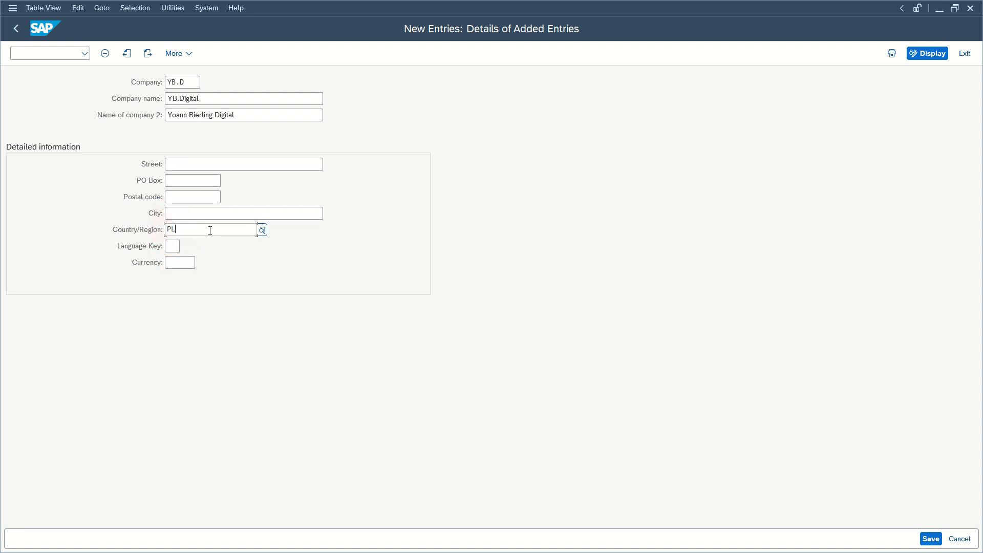
{"action": "key", "text": "Return"}
{"action": "key", "text": "Tab"}
{"action": "type", "text": "EN"}
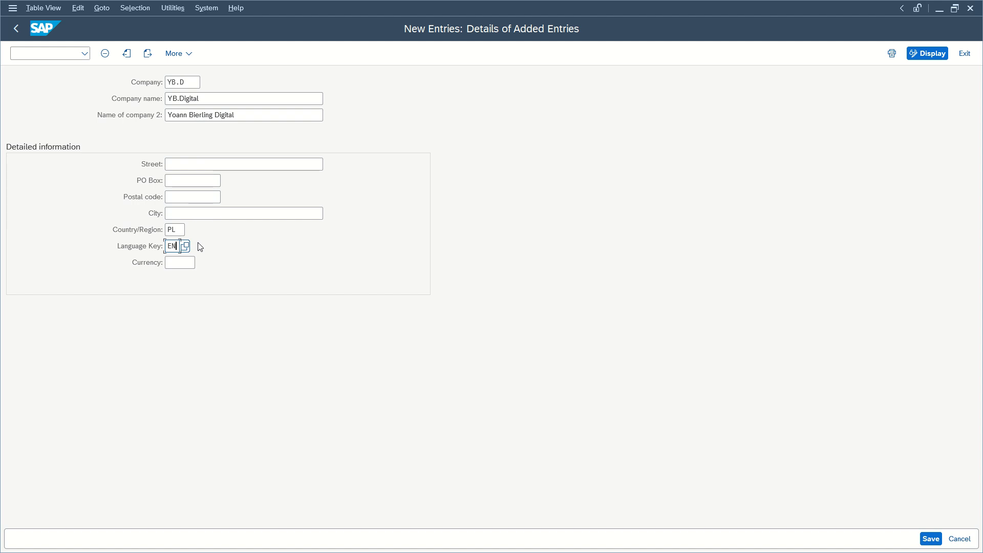
{"action": "key", "text": "Tab"}
{"action": "type", "text": "USD"}
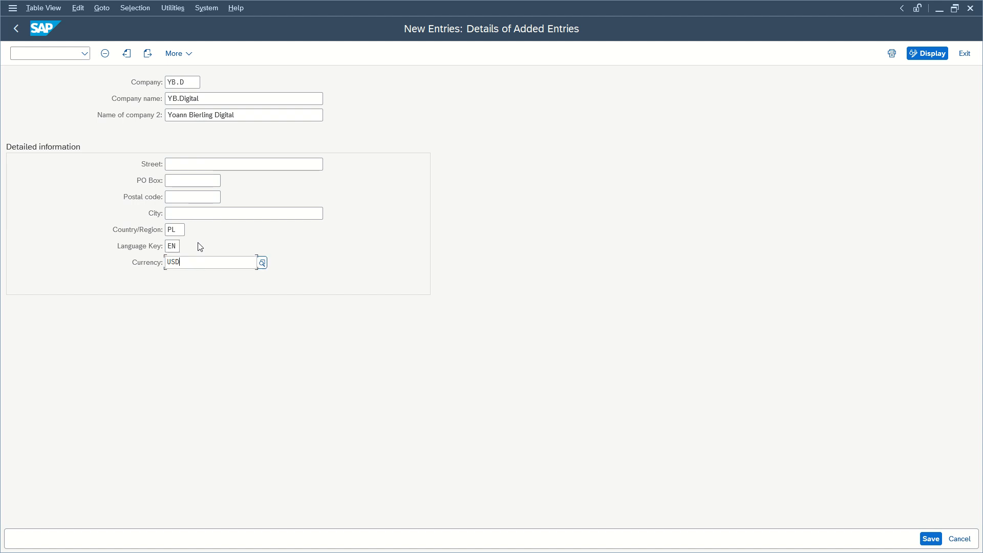
{"action": "left_click", "coordinate": [220, 304]}
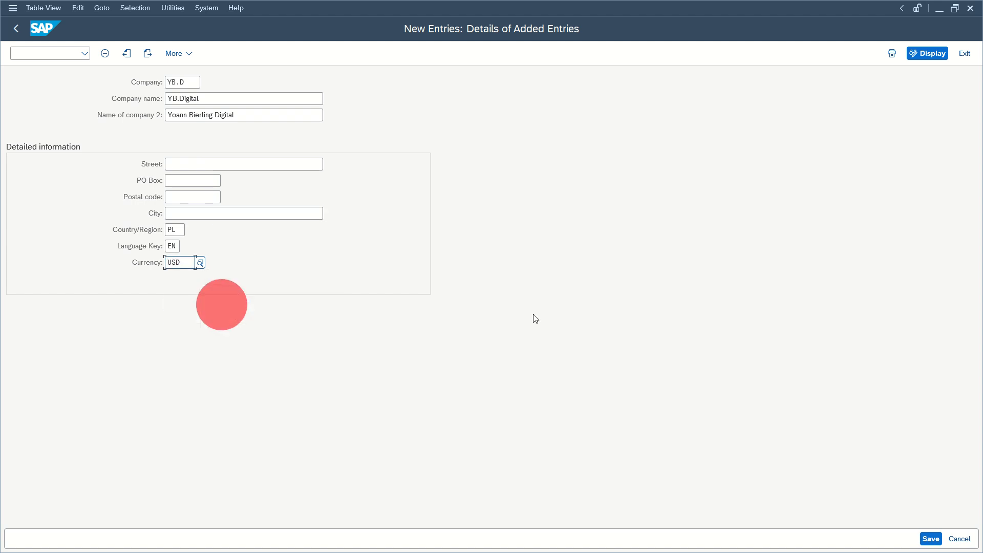
Step: Save the new company under the proposed customizing request and return to the IMG structure
{"action": "left_click", "coordinate": [931, 539]}
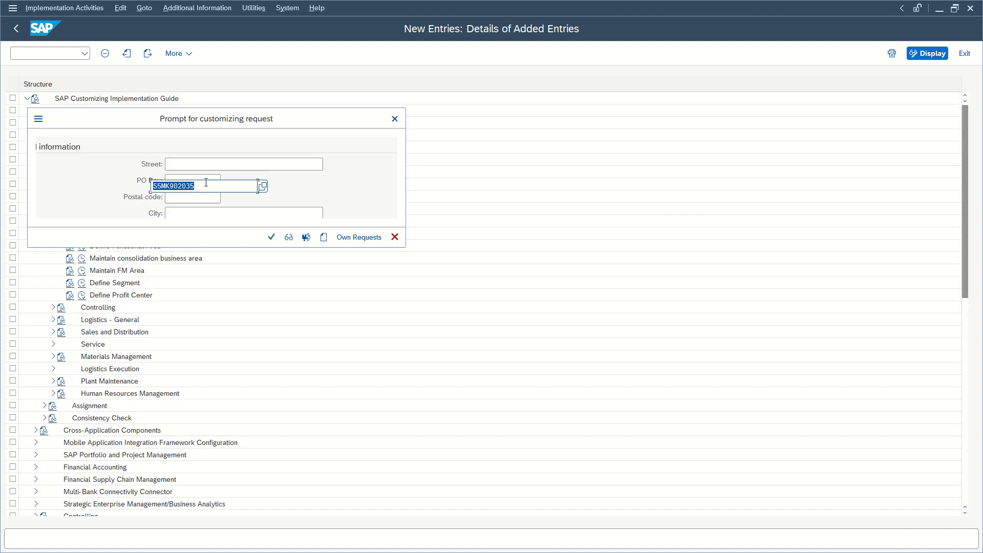
{"action": "left_click", "coordinate": [272, 237]}
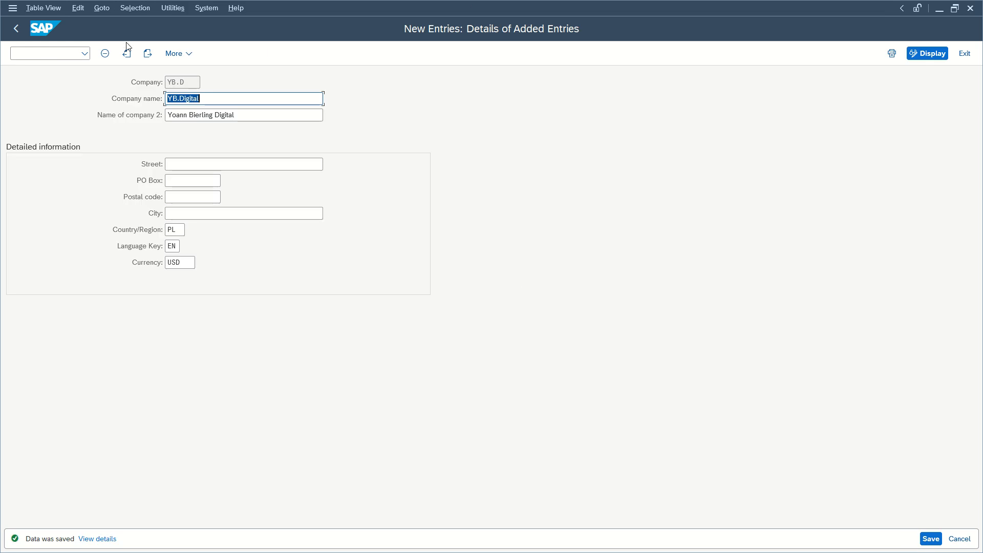
{"action": "left_click", "coordinate": [963, 55]}
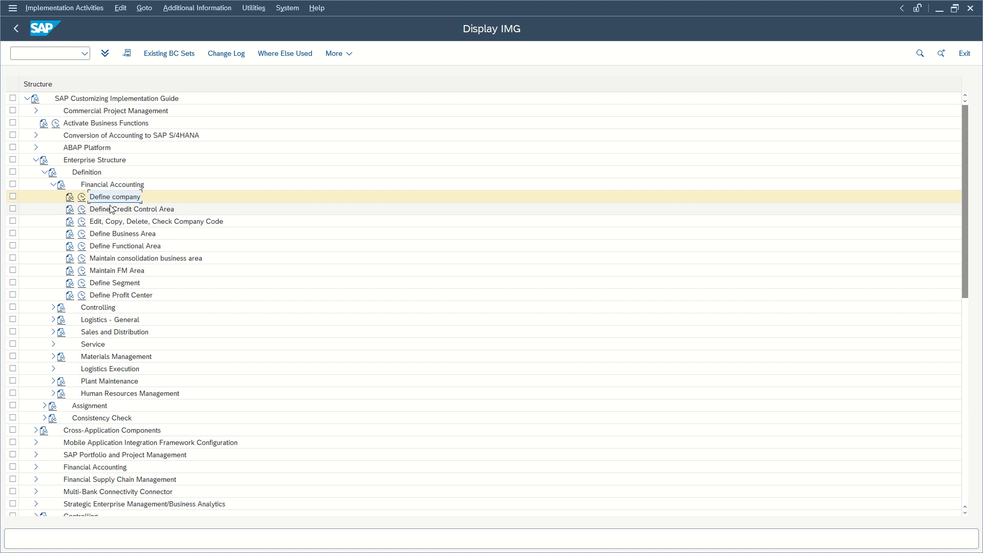
Step: View the list of defined credit control areas and return to the IMG structure
{"action": "left_click", "coordinate": [83, 210]}
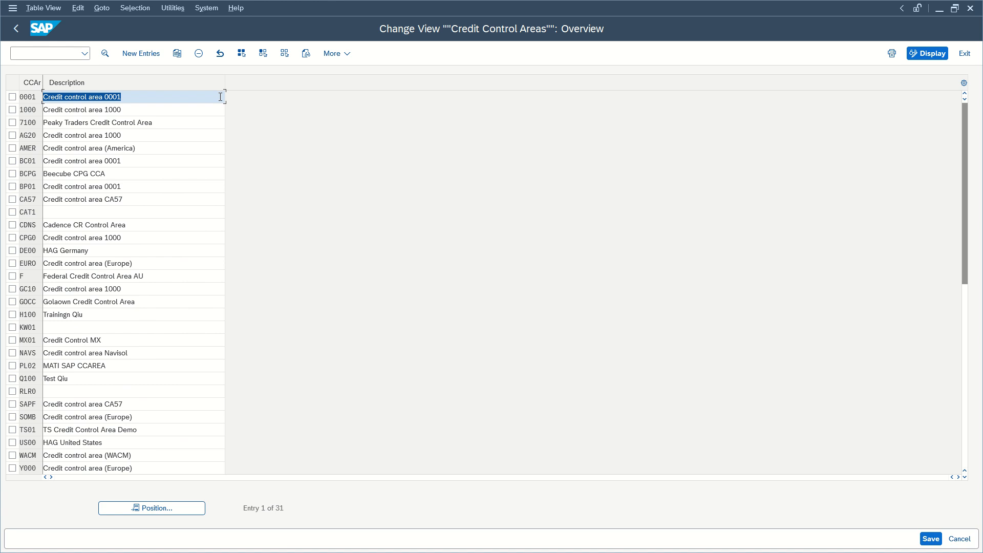
{"action": "key", "text": "F3"}
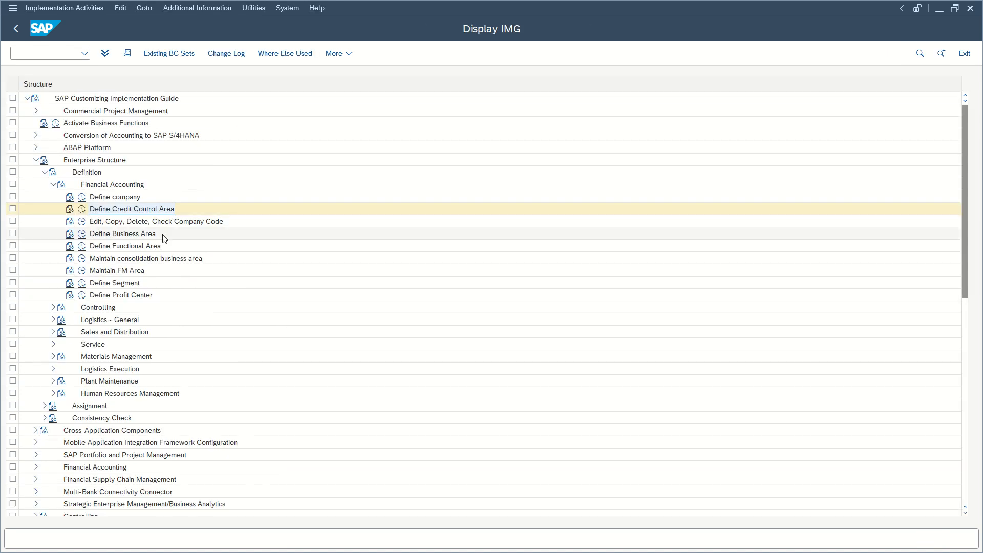
Step: Examine the Definition activities for Controlling, Logistics - General, Sales and Distribution, Materials Management, Plant Maintenance and Human Resources Management
{"action": "left_click", "coordinate": [53, 320]}
{"action": "left_click", "coordinate": [54, 319]}
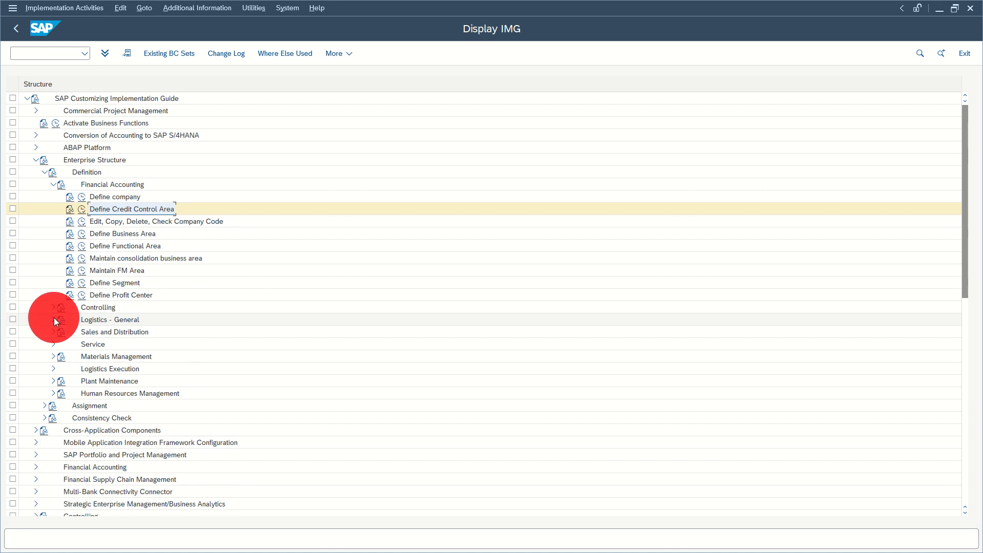
{"action": "left_click", "coordinate": [54, 381]}
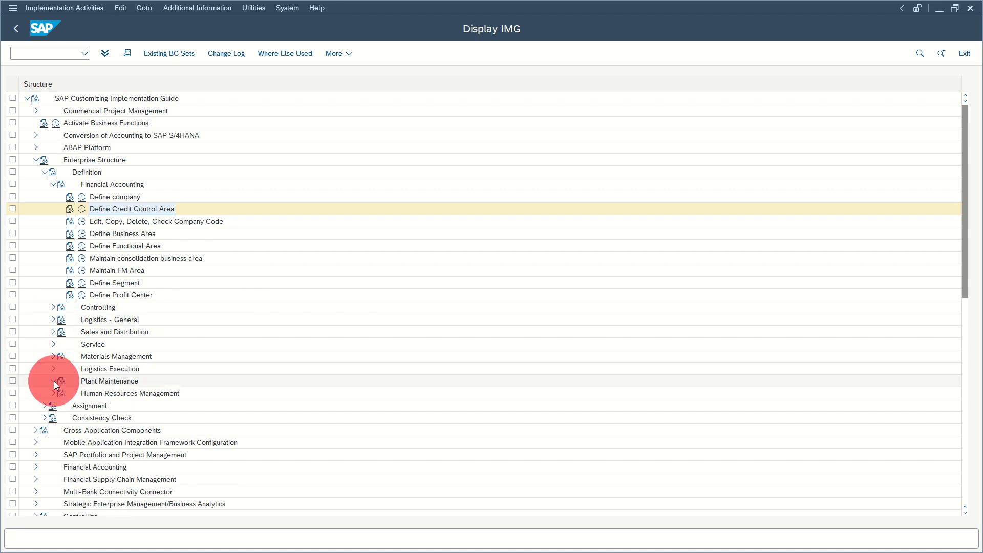
{"action": "left_click", "coordinate": [48, 407]}
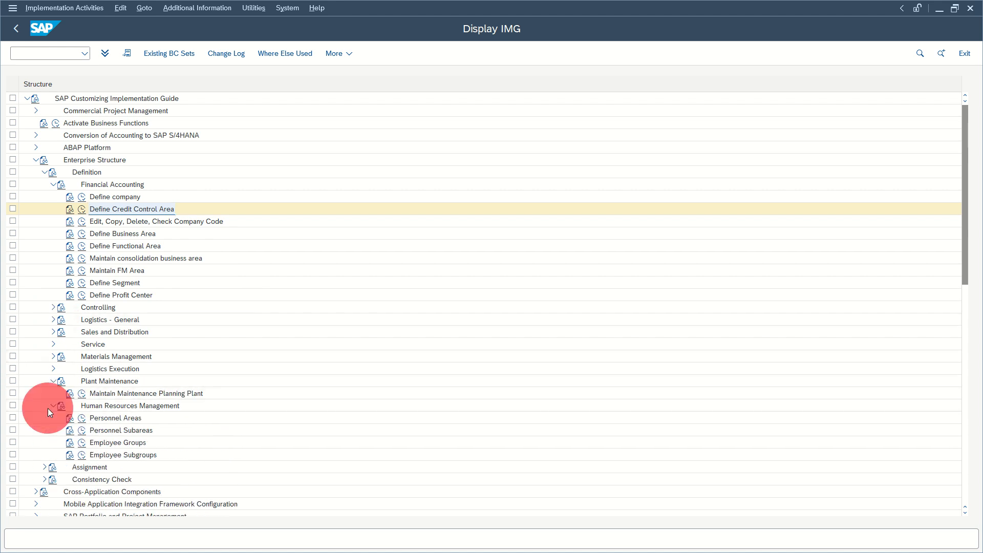
{"action": "left_click", "coordinate": [49, 406]}
{"action": "left_click", "coordinate": [53, 356]}
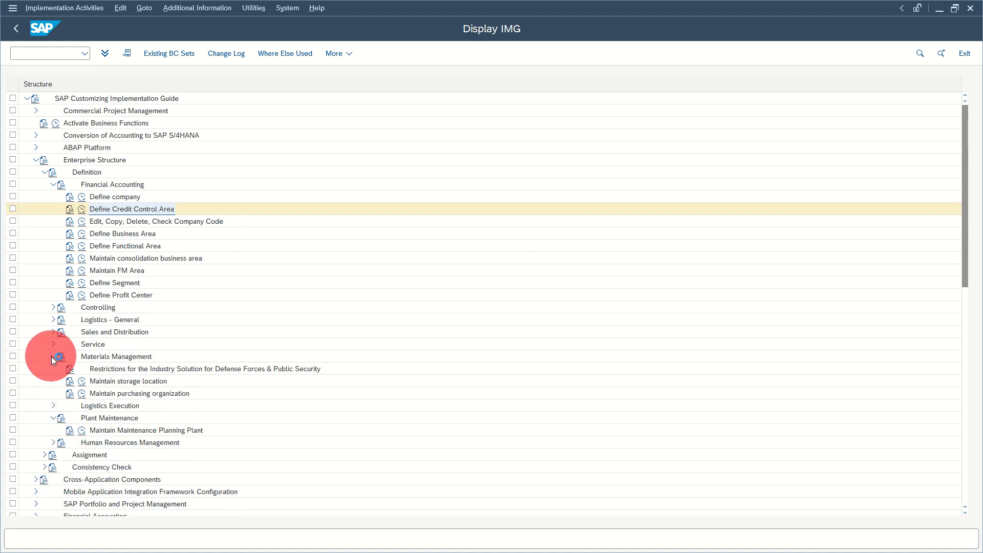
{"action": "left_click", "coordinate": [53, 332]}
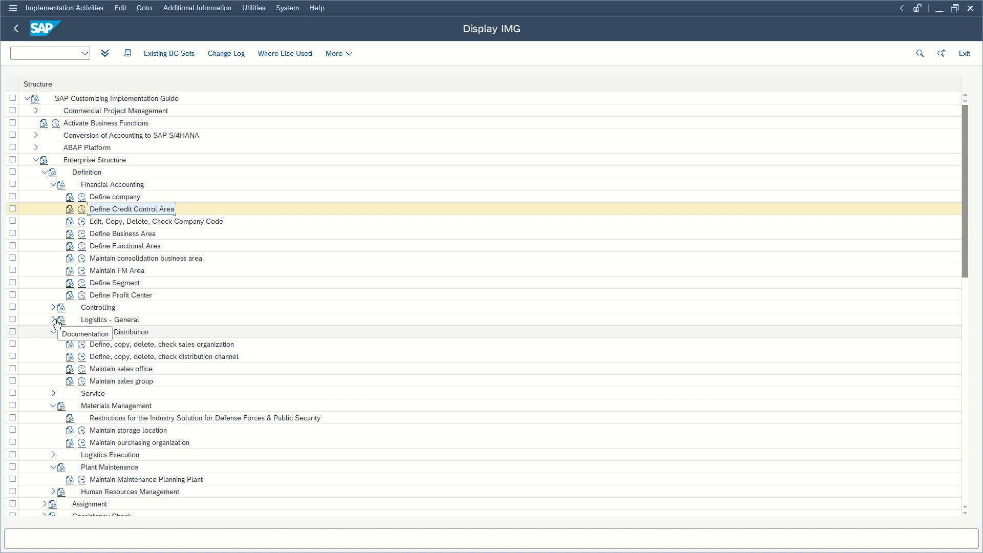
{"action": "left_click", "coordinate": [56, 319]}
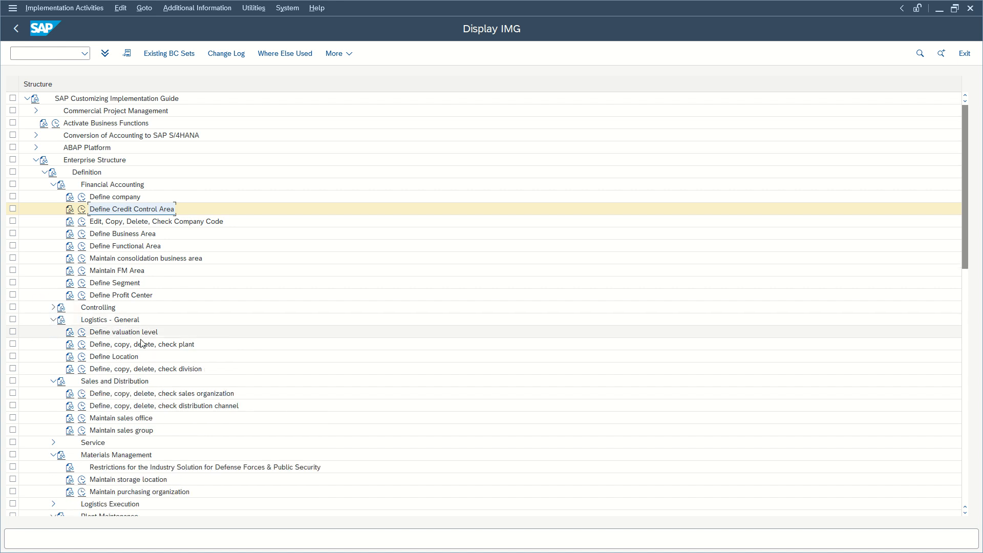
{"action": "left_click", "coordinate": [52, 307]}
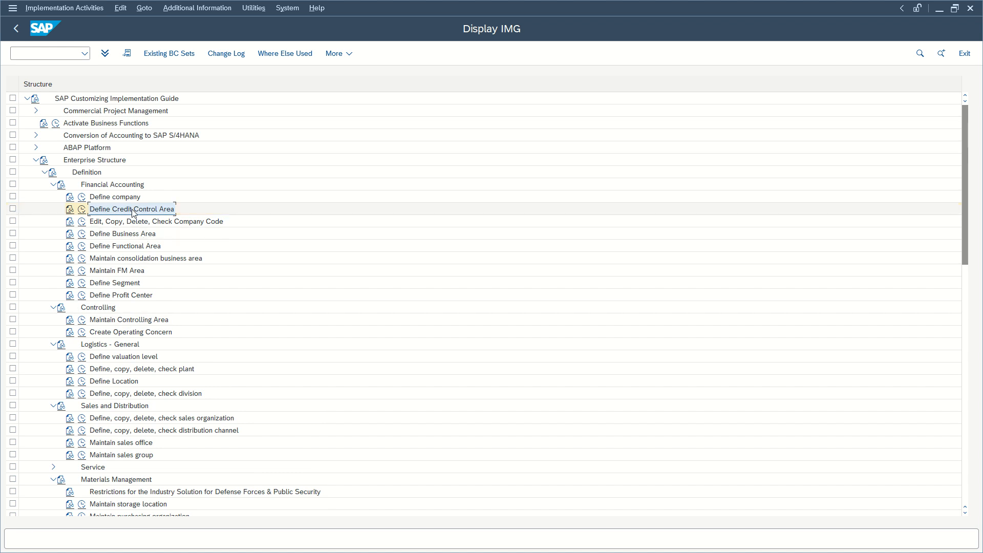
{"action": "scroll", "coordinate": [132, 212], "scroll_direction": "down", "scroll_amount": 4}
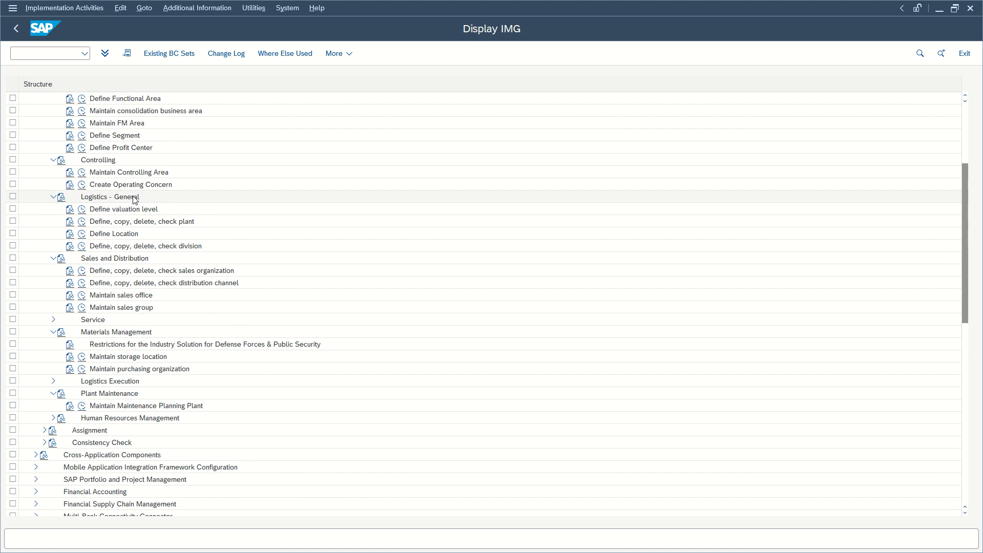
Step: Expand the Service definitions and start a new plant entry through the Define Plant activity under Logistics - General
{"action": "left_click", "coordinate": [54, 319]}
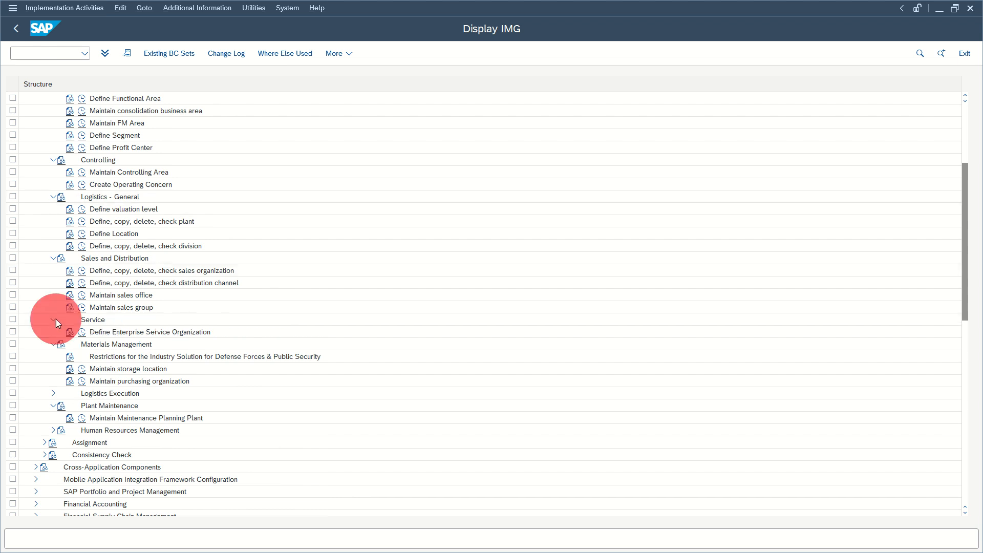
{"action": "scroll", "coordinate": [73, 290], "scroll_direction": "up", "scroll_amount": 2}
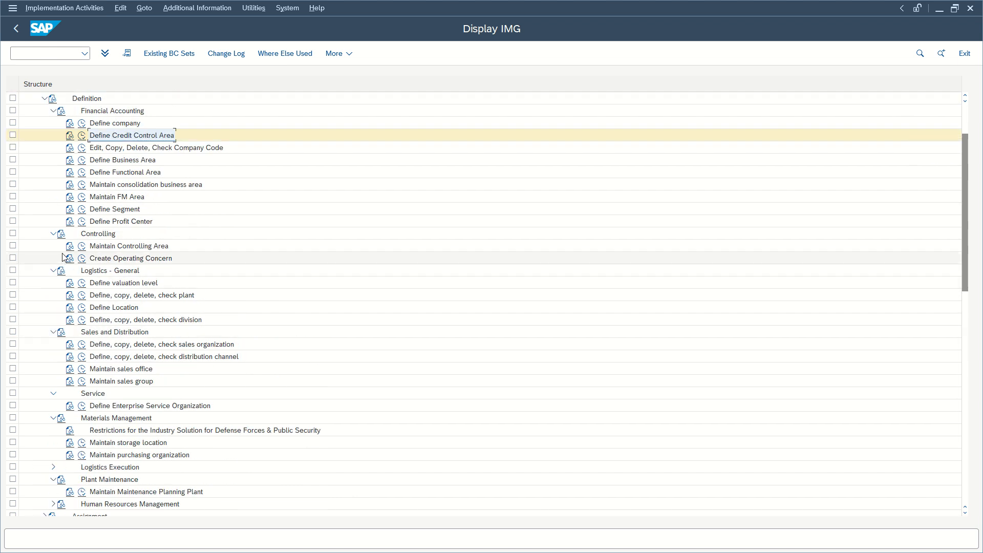
{"action": "left_click", "coordinate": [82, 297]}
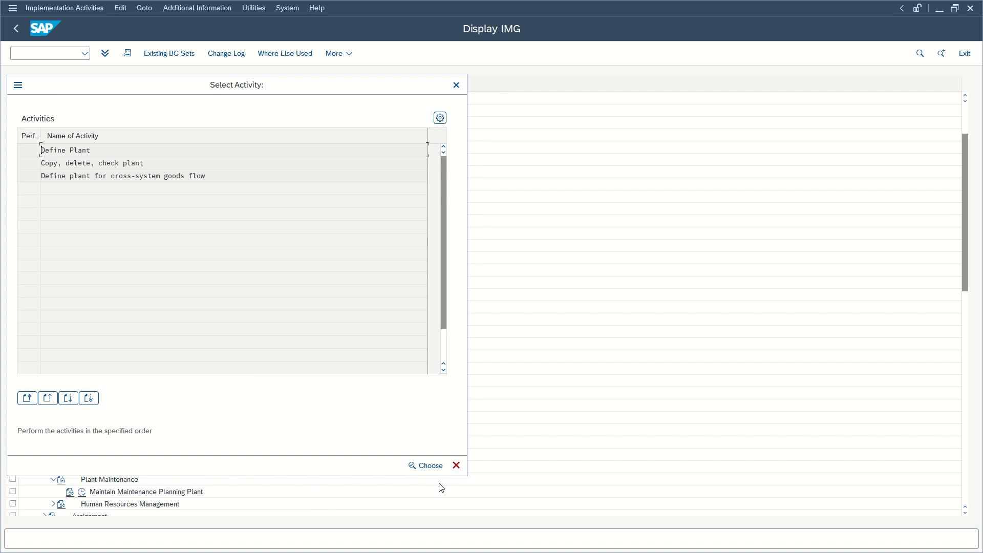
{"action": "double_click", "coordinate": [60, 151]}
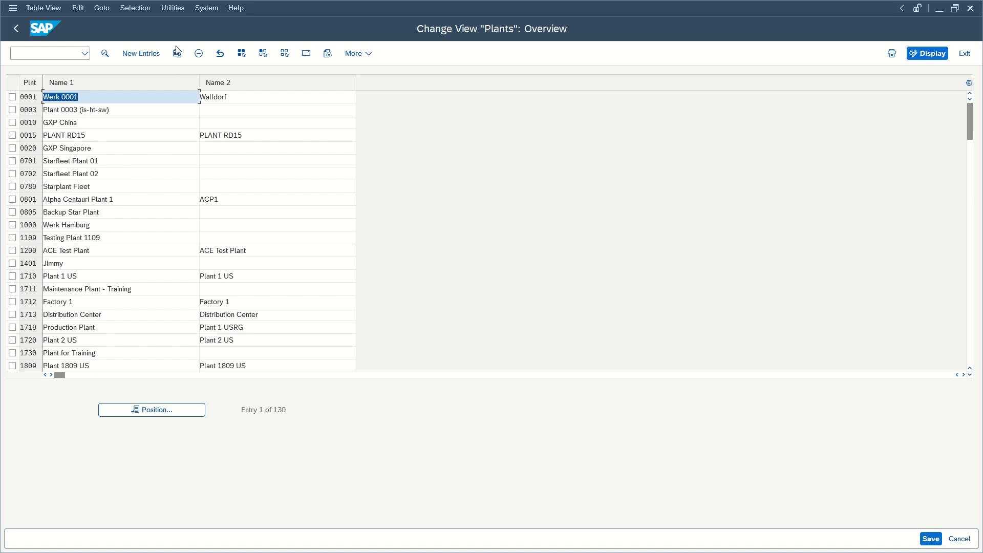
{"action": "left_click", "coordinate": [142, 52]}
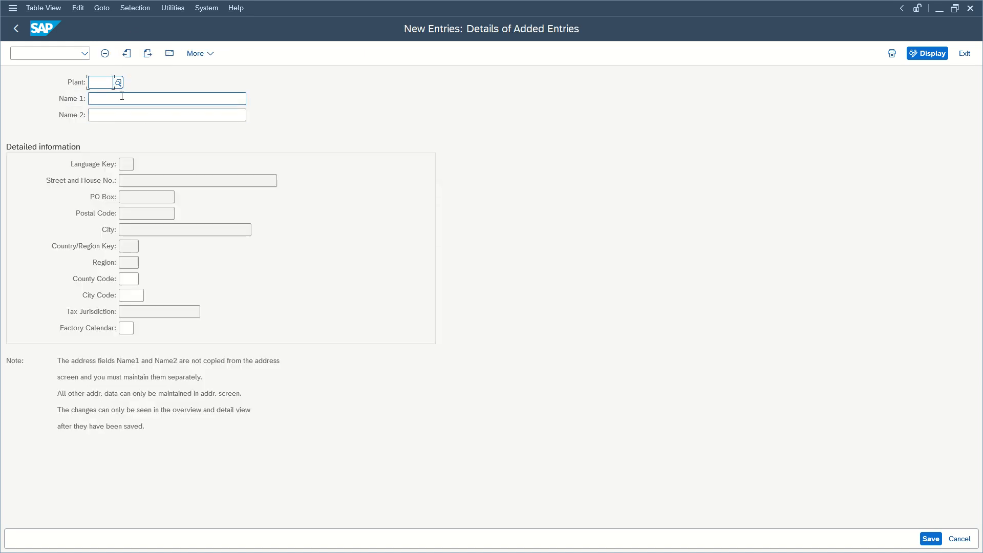
Step: Enter plant code YBD1 and set Name 1 to "YB.Digital HQ"
{"action": "type", "text": "YB"}
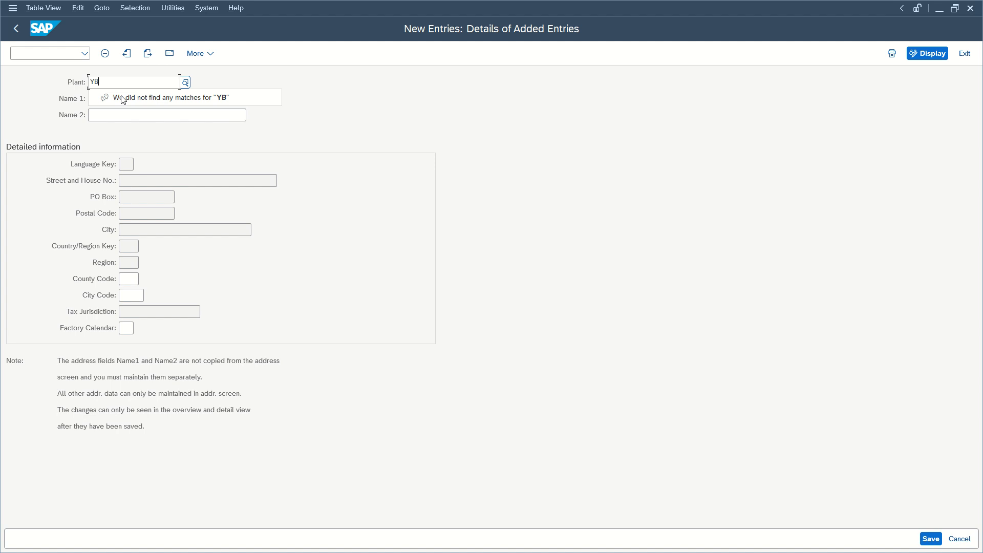
{"action": "type", "text": "D1"}
{"action": "left_click", "coordinate": [122, 98]}
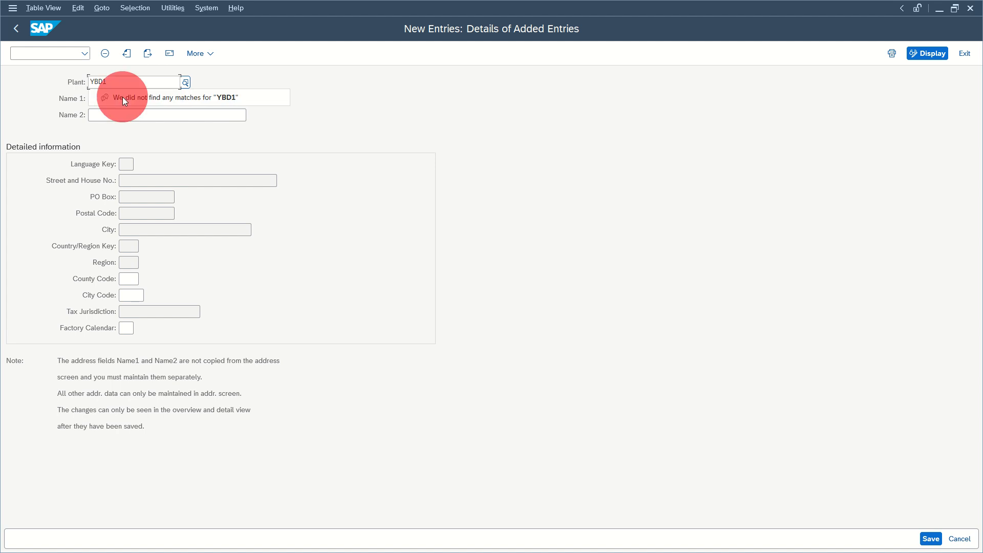
{"action": "left_click", "coordinate": [59, 95]}
{"action": "left_click", "coordinate": [105, 98]}
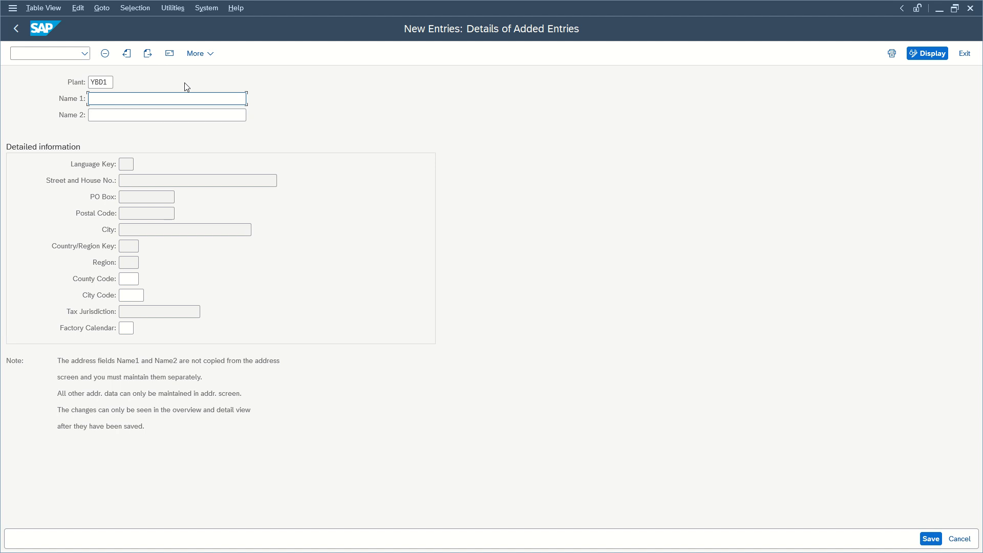
{"action": "type", "text": "YB.Digital"}
{"action": "key", "text": "Tab"}
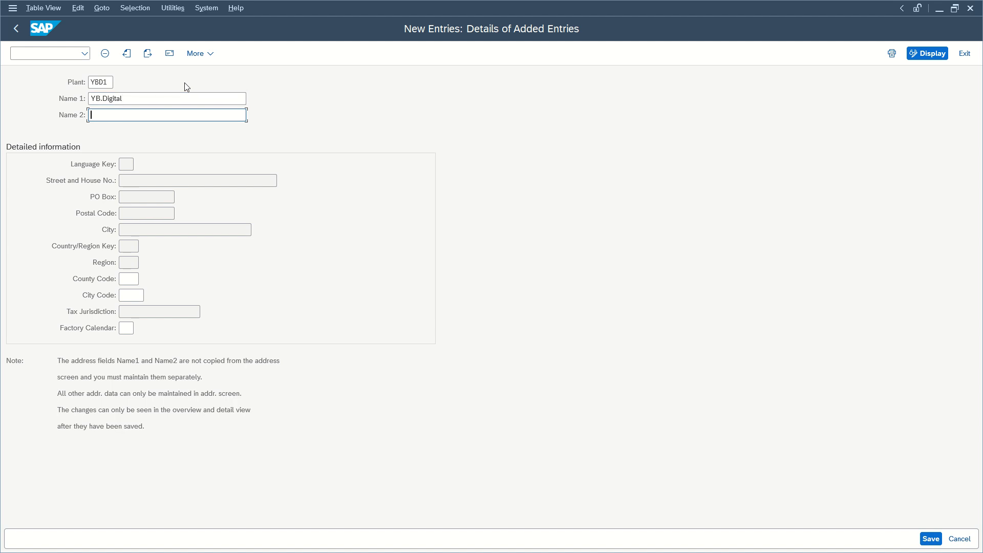
{"action": "left_click", "coordinate": [147, 100]}
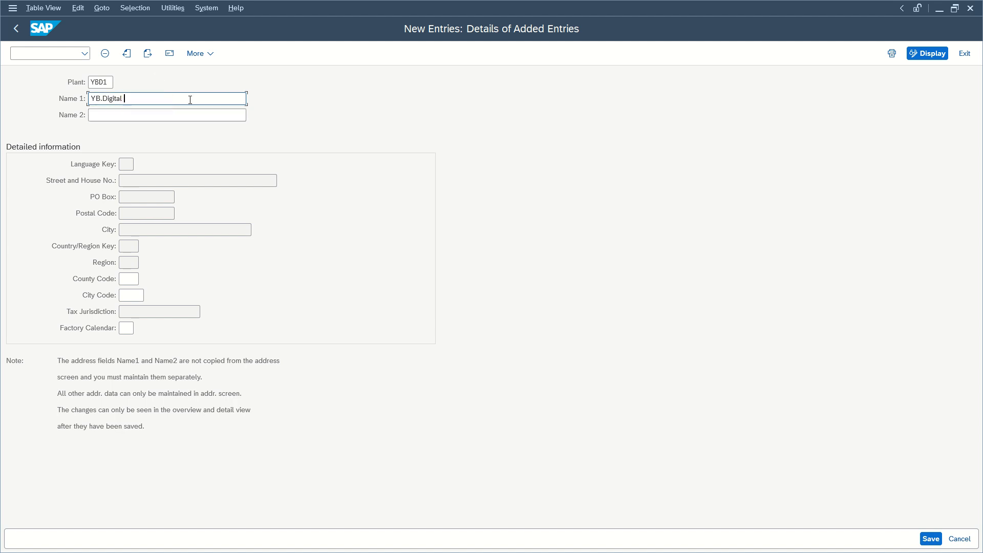
{"action": "type", "text": "HQ"}
Step: Set the plant's Name 2 to "YB Digital Headquarters"
{"action": "left_click", "coordinate": [173, 113]}
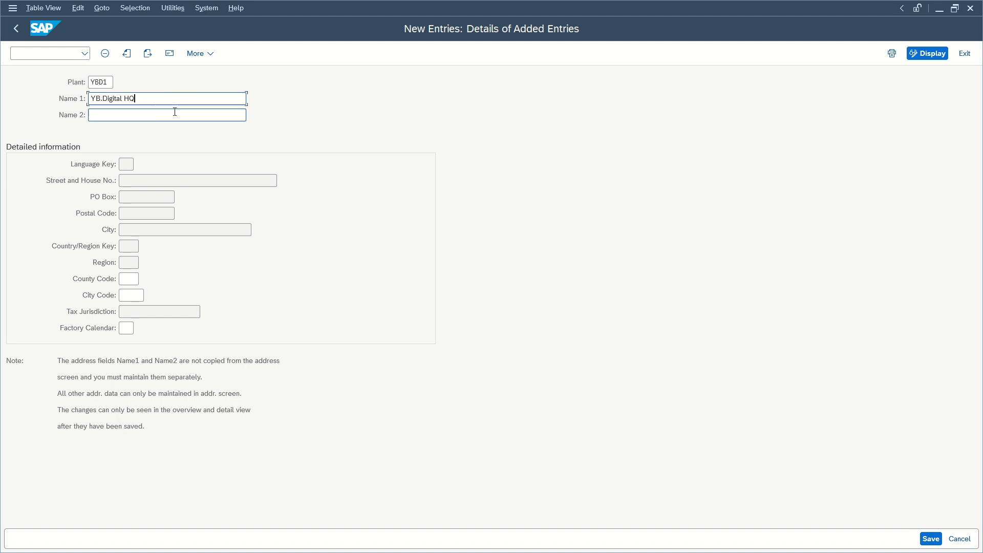
{"action": "type", "text": "Yoann Bierling Di"}
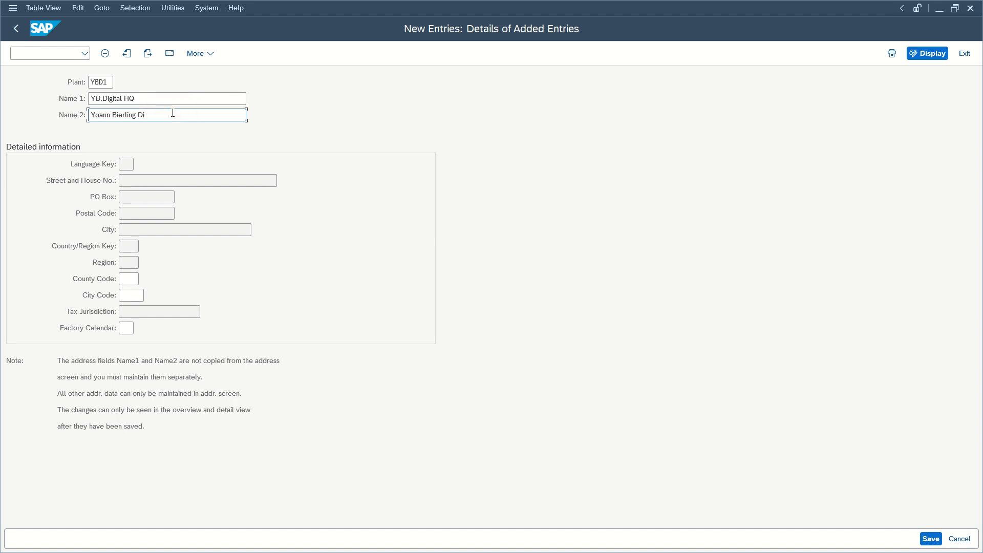
{"action": "type", "text": "gital Headque"}
{"action": "left_click_drag", "start_coordinate": [136, 114], "coordinate": [26, 113]}
{"action": "type", "text": "YBDigital Headqua"}
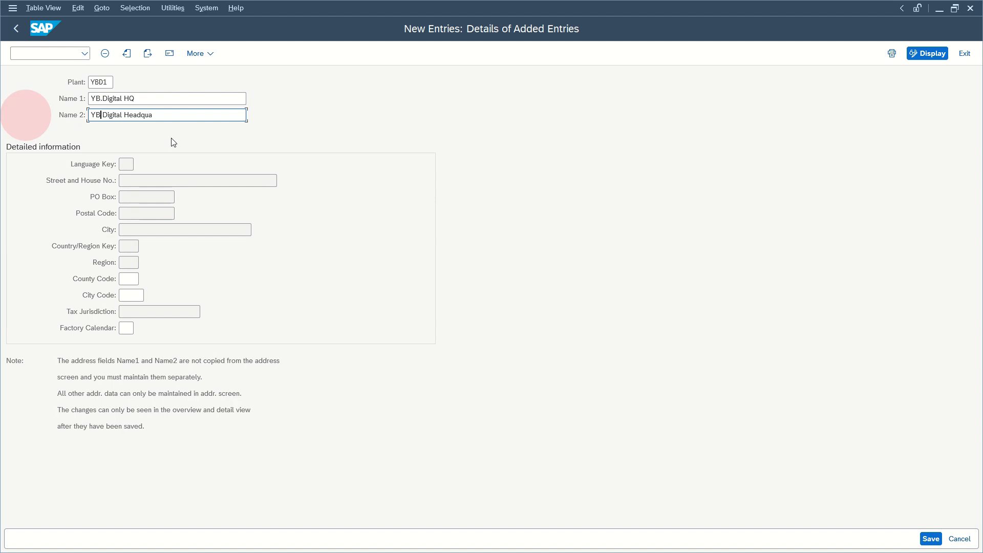
{"action": "left_click", "coordinate": [162, 116]}
{"action": "type", "text": "rters"}
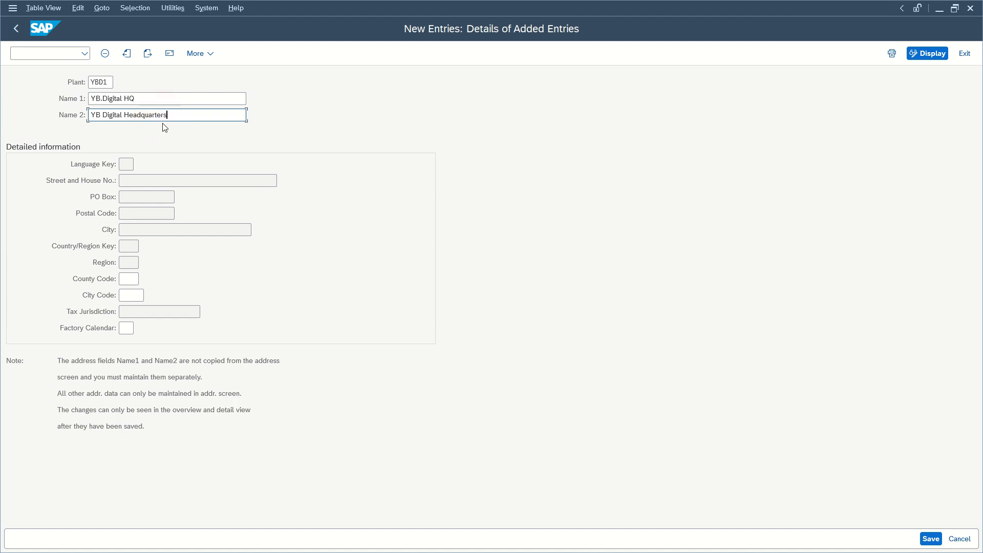
{"action": "key", "text": "Return"}
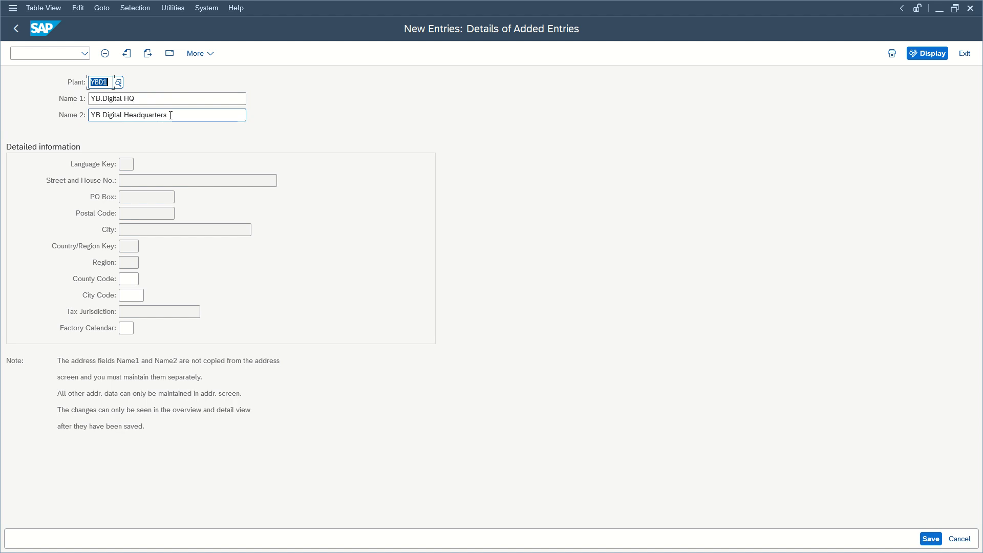
Step: Save the plant and set its address title to Company and address name to "YB.Digital Headquarters"
{"action": "left_click", "coordinate": [931, 538]}
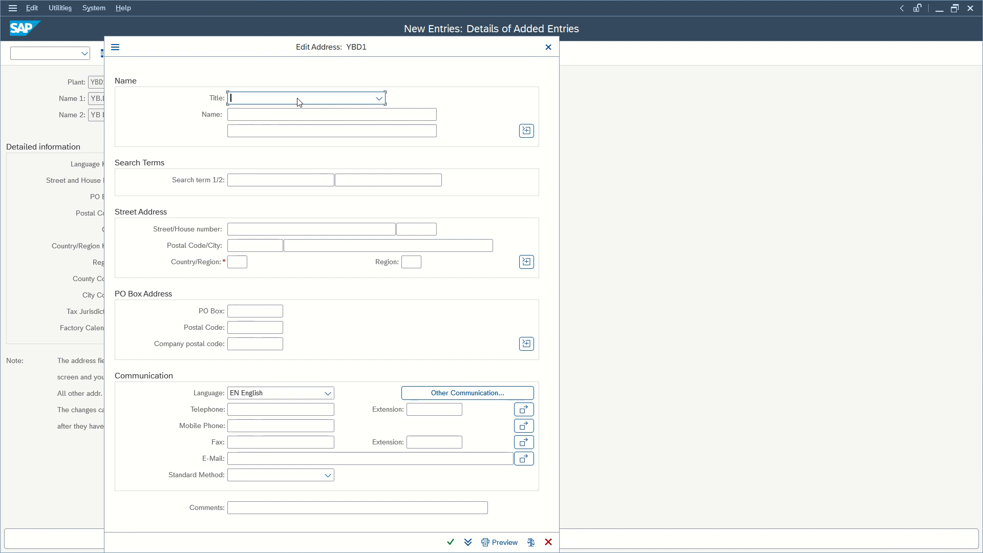
{"action": "left_click", "coordinate": [276, 100]}
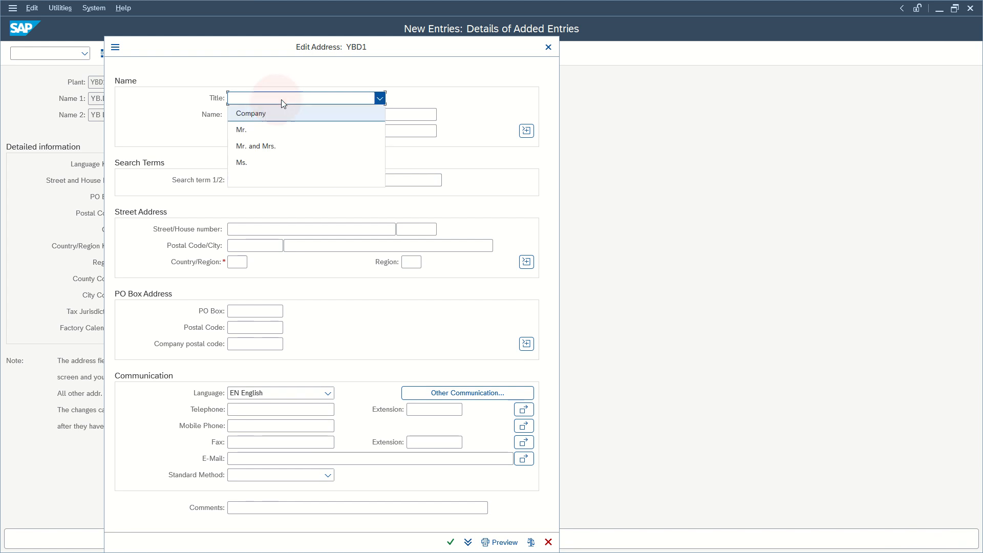
{"action": "left_click", "coordinate": [260, 114]}
{"action": "left_click", "coordinate": [265, 113]}
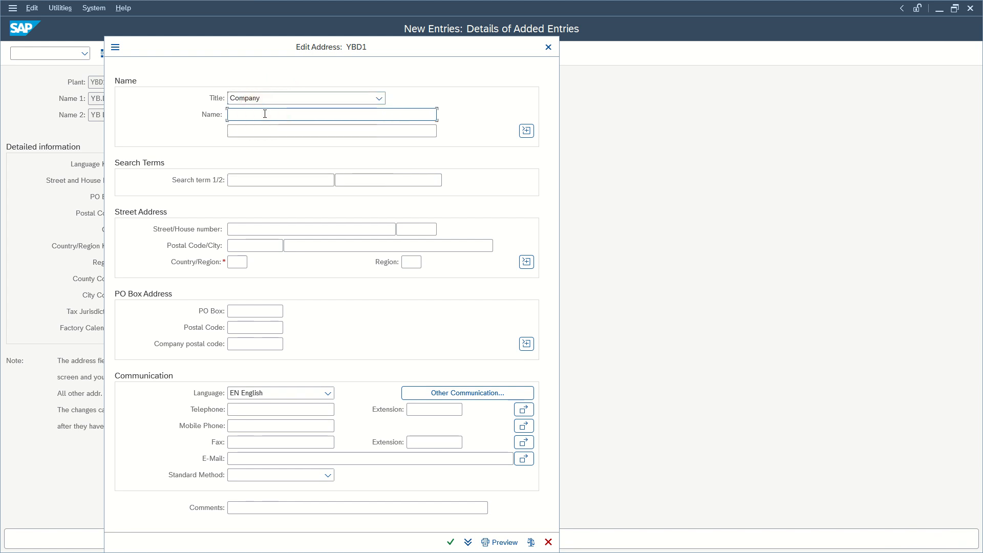
{"action": "type", "text": "YB/"}
{"action": "type", "text": "Digital Headquarters"}
Step: Set the plant address's first search term to YBD and its country to PL (Poland)
{"action": "left_click", "coordinate": [247, 178]}
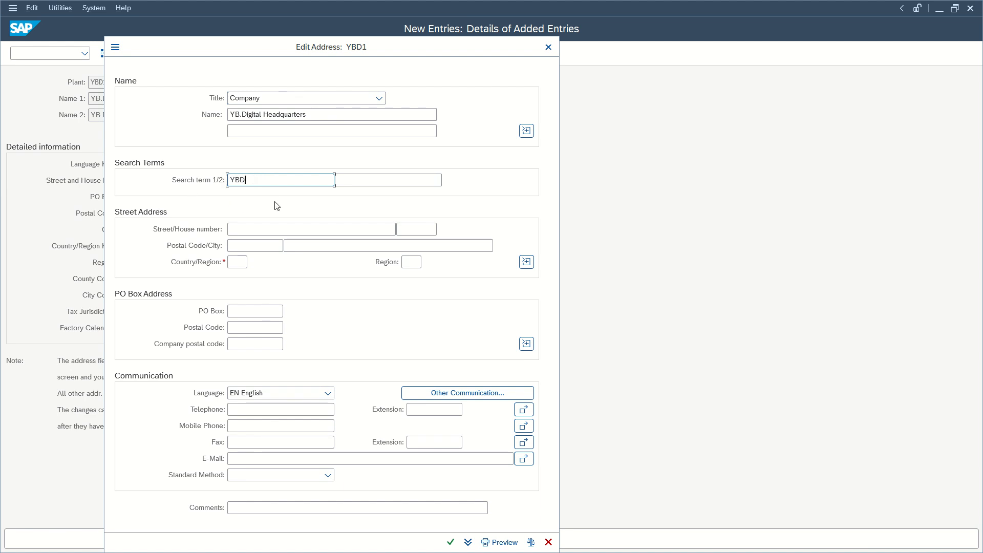
{"action": "left_click", "coordinate": [236, 264]}
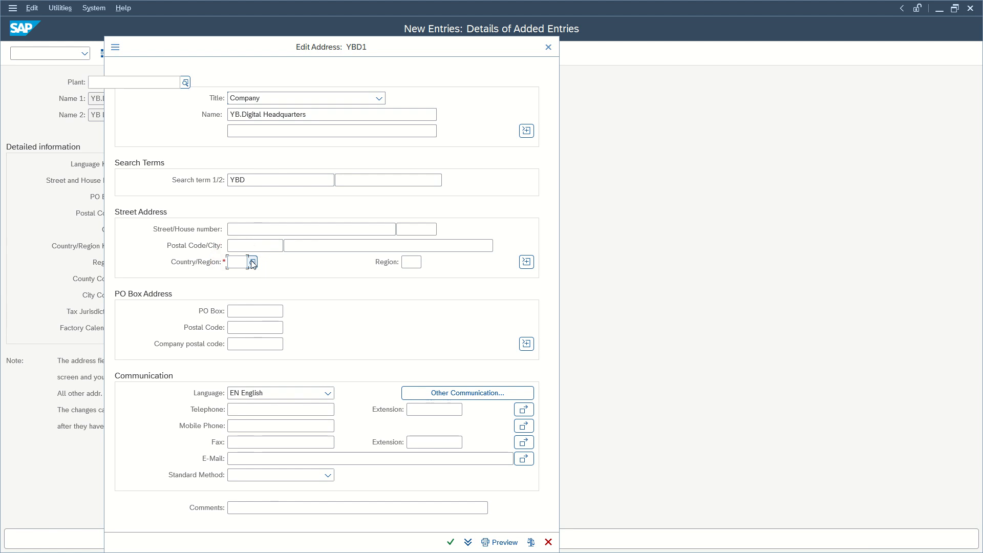
{"action": "type", "text": "PL"}
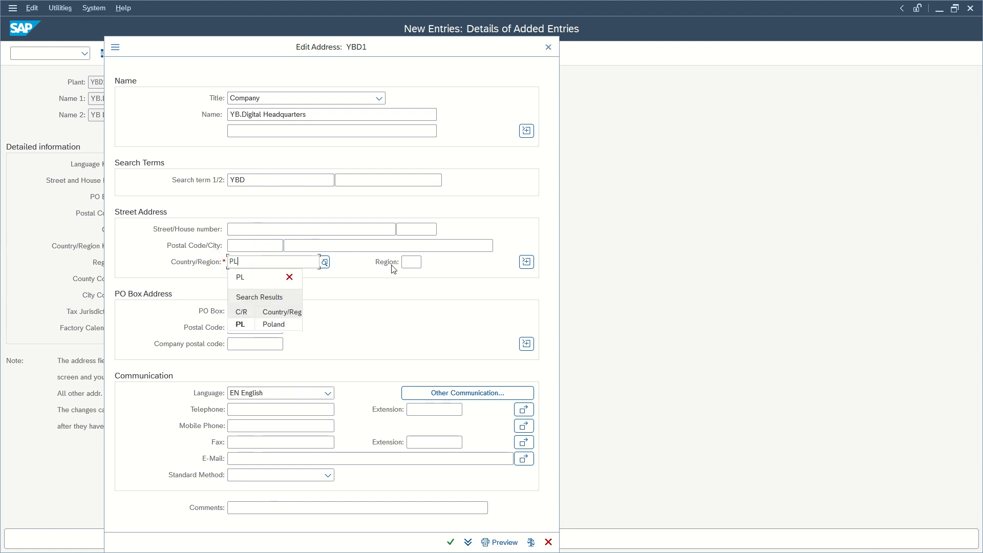
{"action": "left_click", "coordinate": [269, 323]}
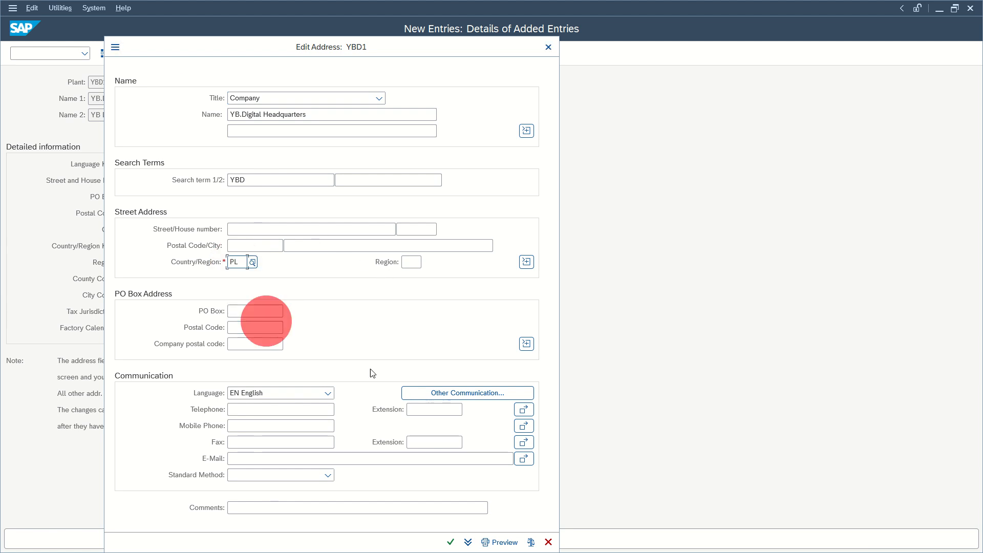
Step: Confirm the address, save the plant under the proposed customizing request and return to the IMG structure
{"action": "left_click", "coordinate": [450, 542]}
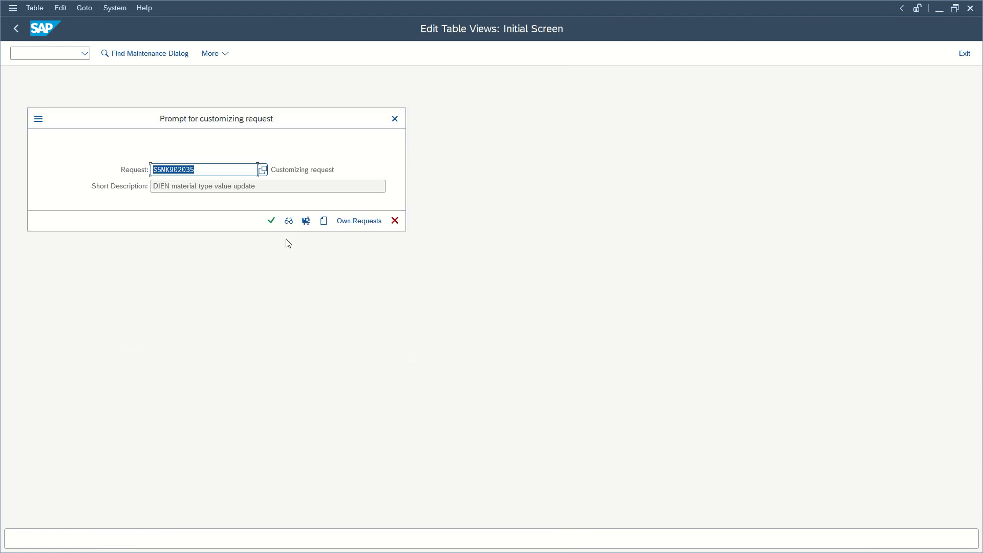
{"action": "left_click", "coordinate": [272, 221]}
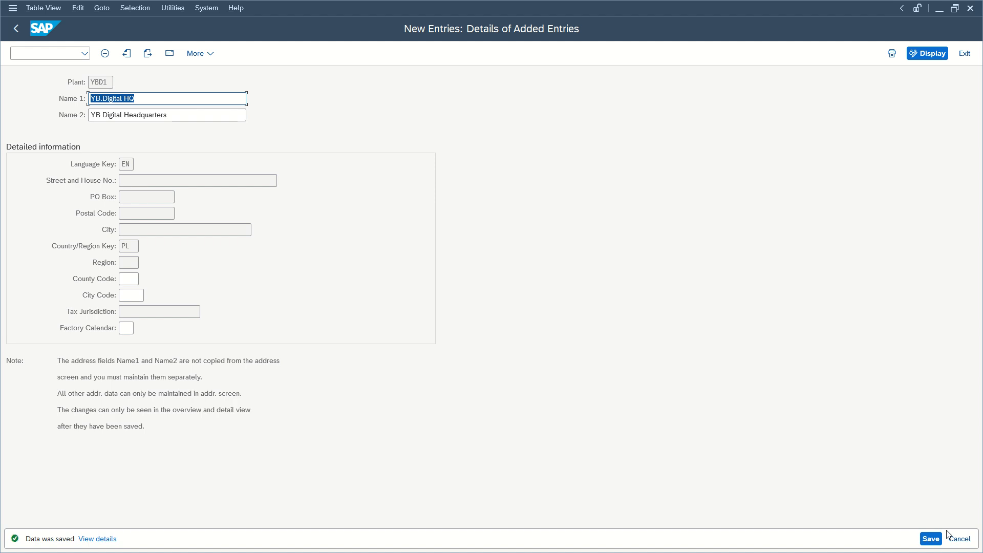
{"action": "left_click", "coordinate": [965, 54]}
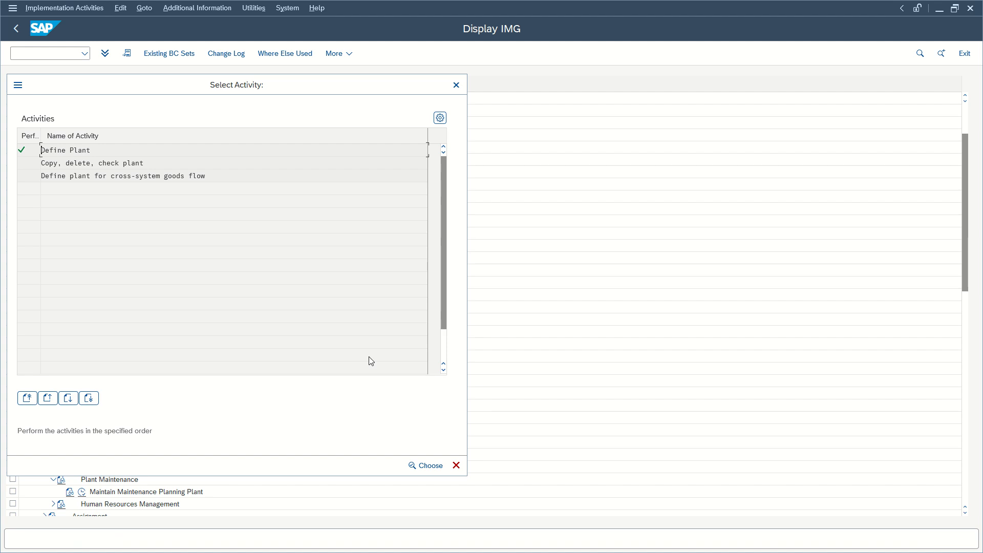
{"action": "left_click", "coordinate": [430, 465]}
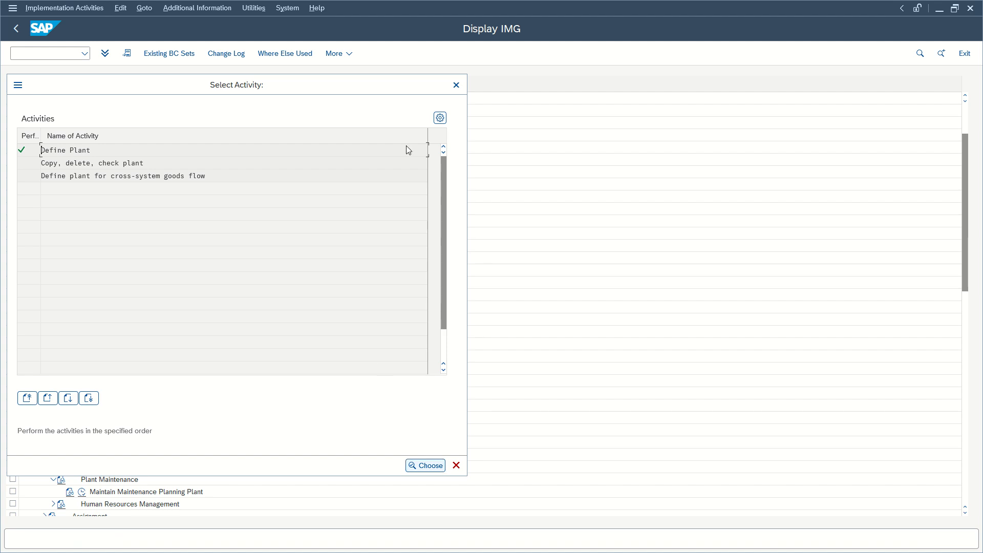
{"action": "left_click", "coordinate": [456, 85]}
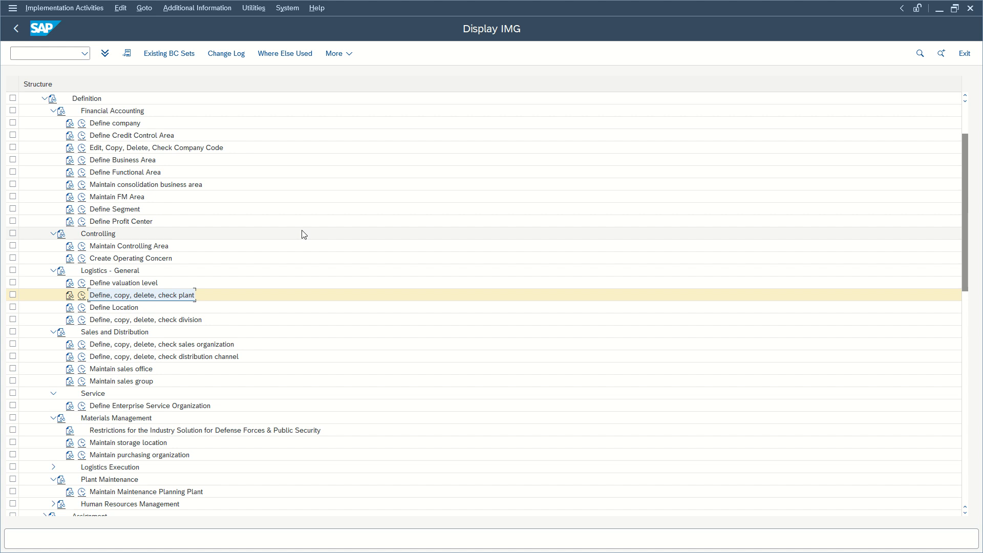
Step: View the Goods Receipt Purchase Order transaction in a new session and go back to the SAP Easy Access menu
{"action": "left_click", "coordinate": [37, 54]}
{"action": "type", "text": "/"}
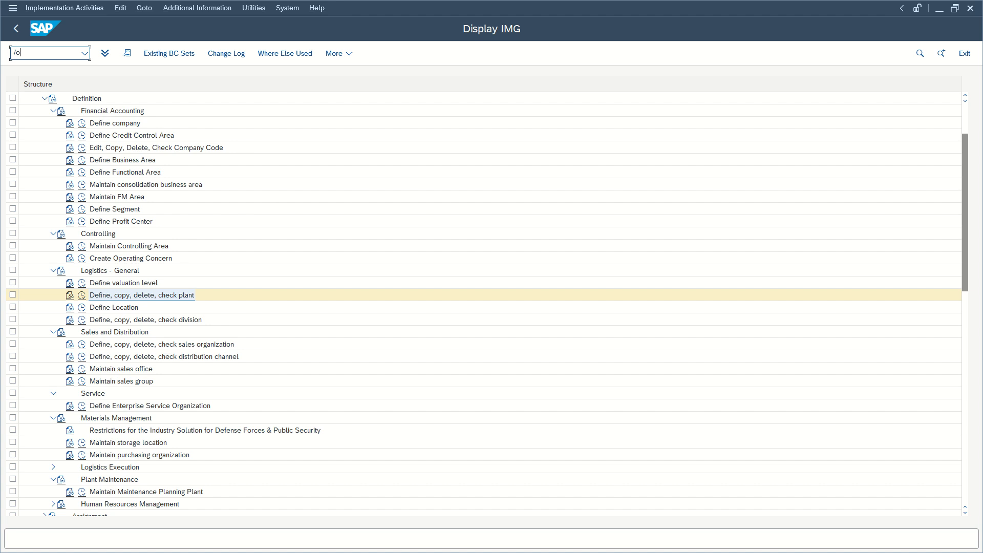
{"action": "type", "text": "om"}
{"action": "key", "text": "Return"}
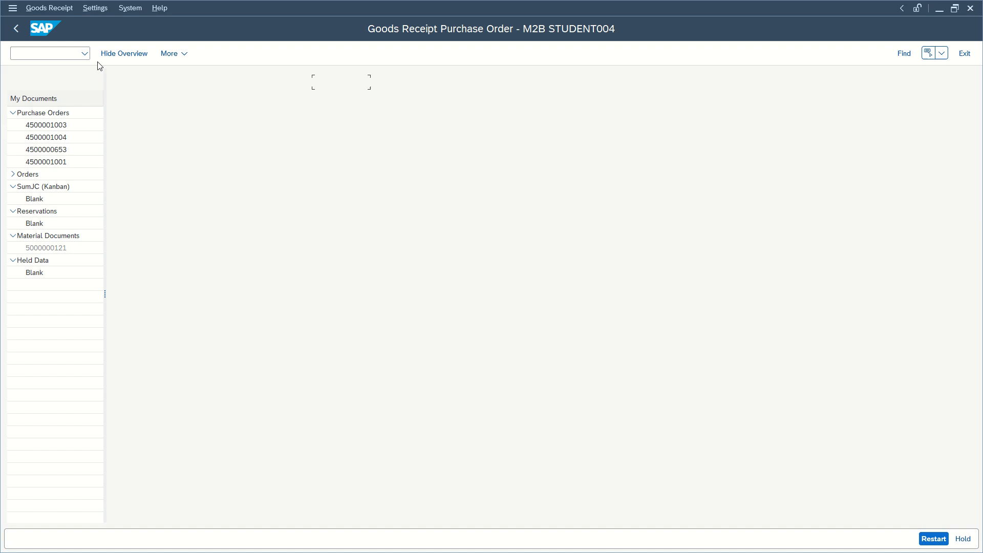
{"action": "left_click", "coordinate": [336, 83]}
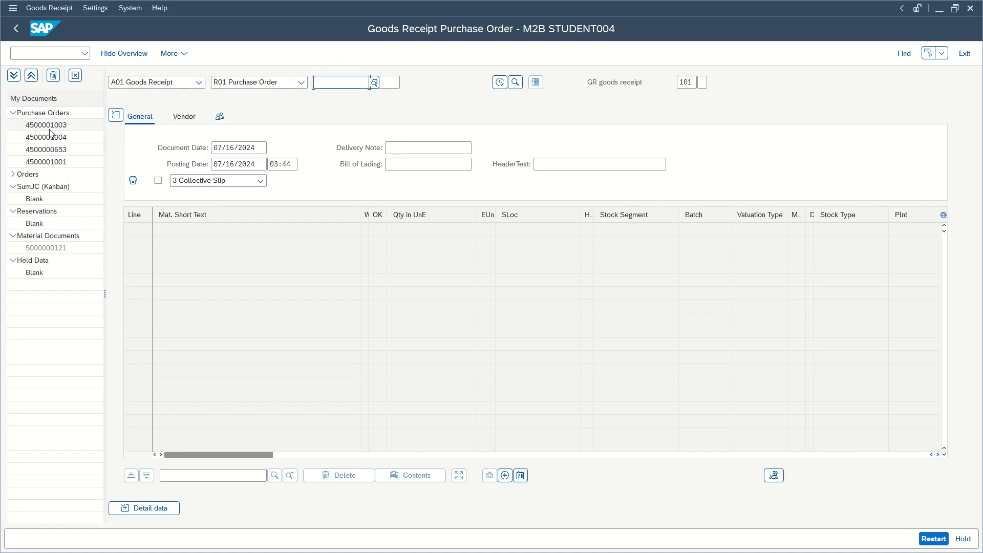
{"action": "left_click", "coordinate": [356, 83]}
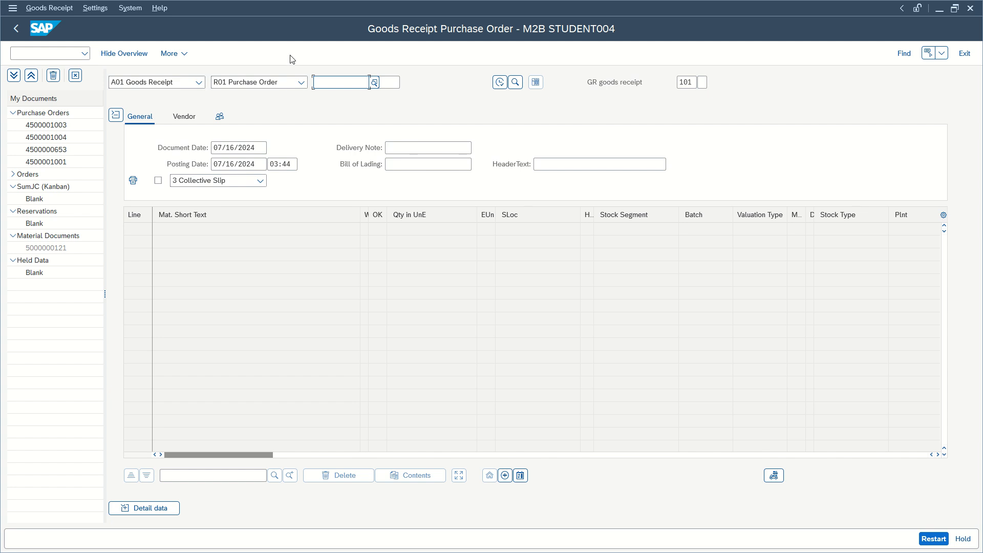
{"action": "key", "text": "F3"}
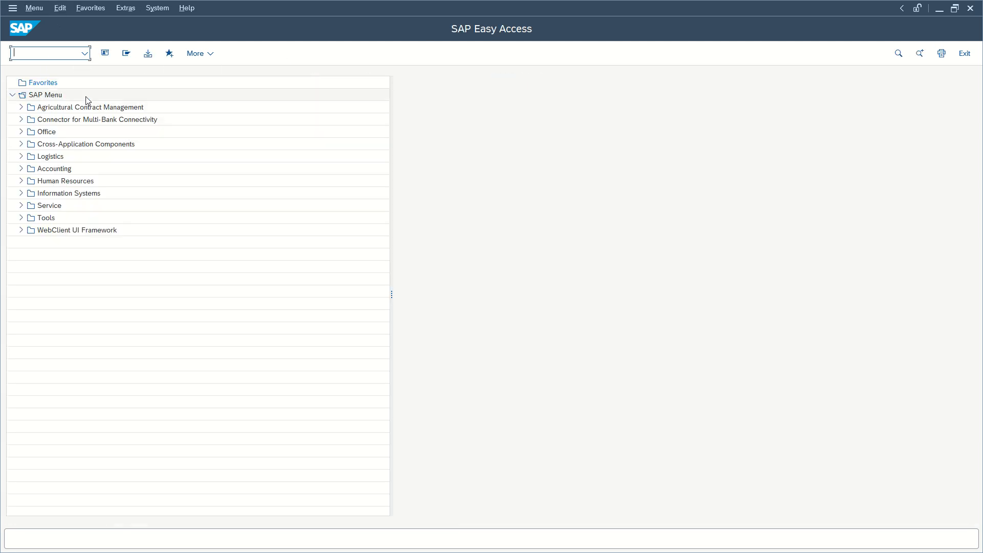
Step: Expand the SAP Menu through Logistics, Materials Management and Purchasing to show the Purchase Order transactions
{"action": "left_click", "coordinate": [21, 156]}
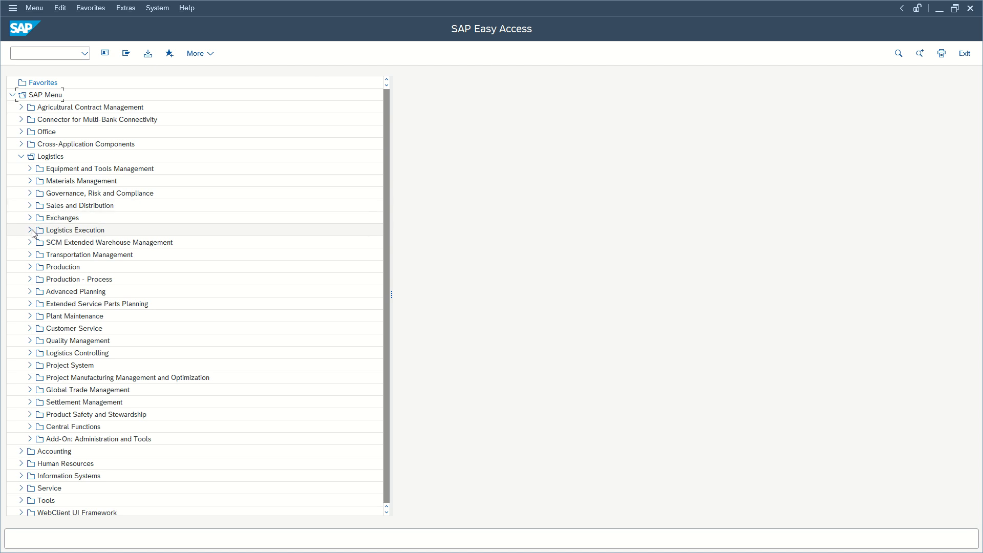
{"action": "left_click", "coordinate": [30, 181]}
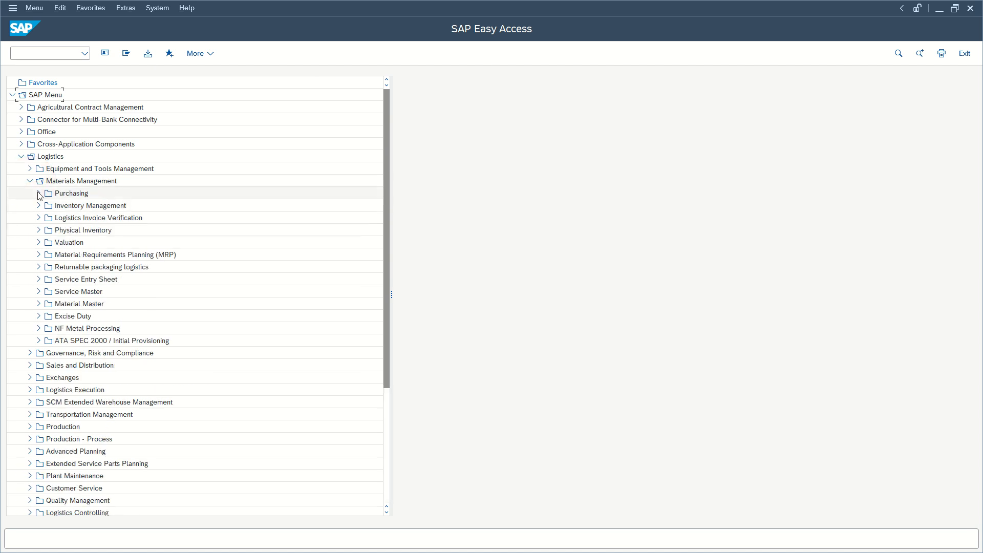
{"action": "left_click", "coordinate": [38, 193]}
{"action": "left_click", "coordinate": [48, 206]}
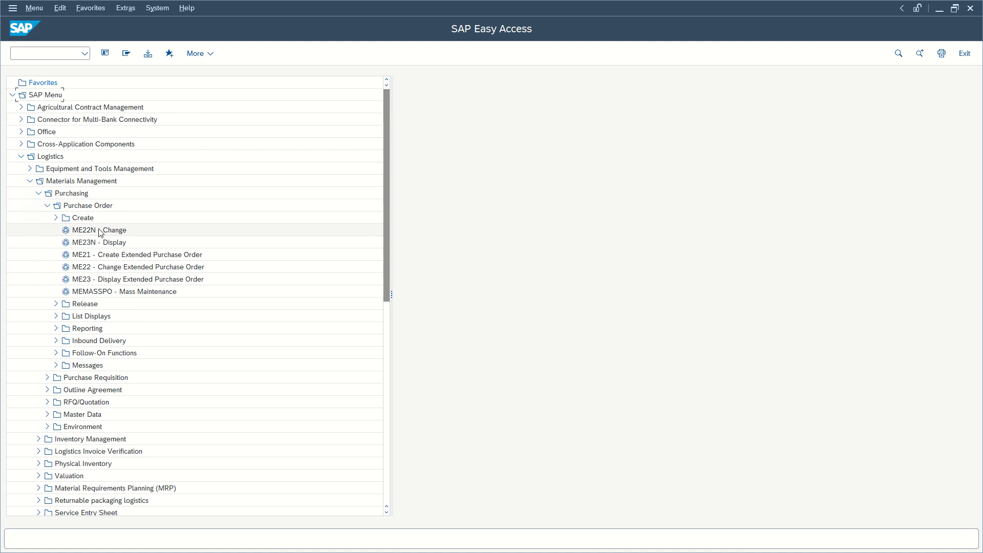
Step: View the Create Purchase Order transaction ME21N, go back to the SAP menu and collapse the Purchase Order folder
{"action": "left_click", "coordinate": [55, 212]}
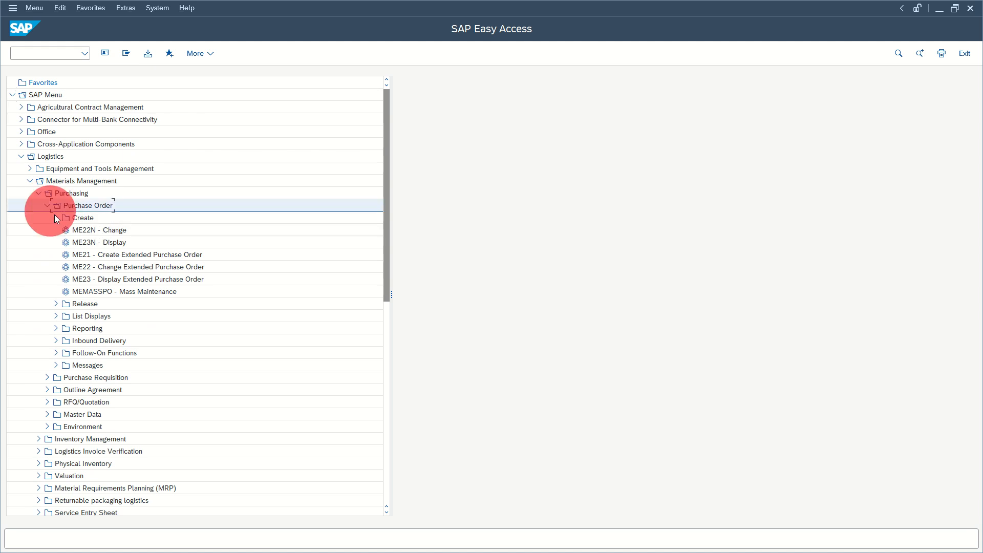
{"action": "double_click", "coordinate": [110, 230]}
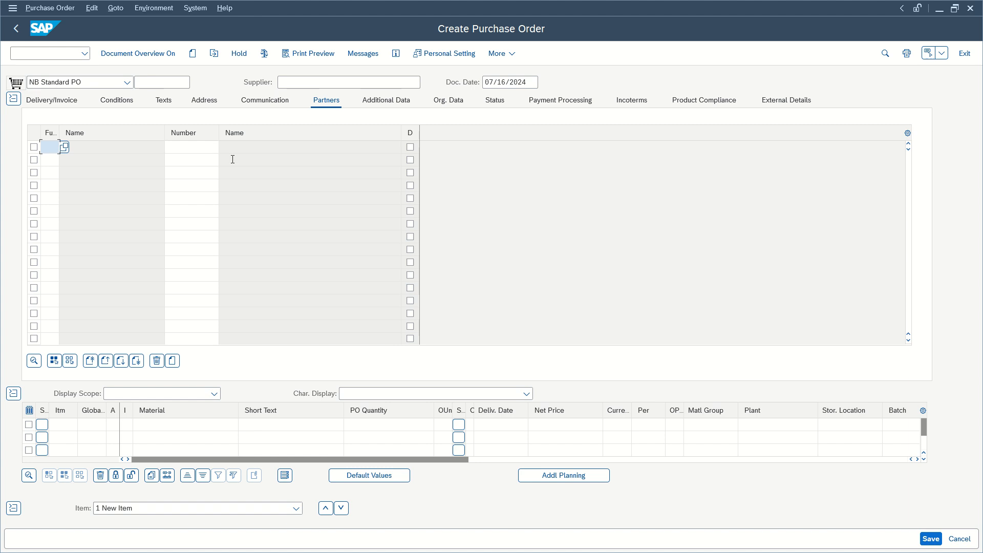
{"action": "left_click", "coordinate": [16, 29]}
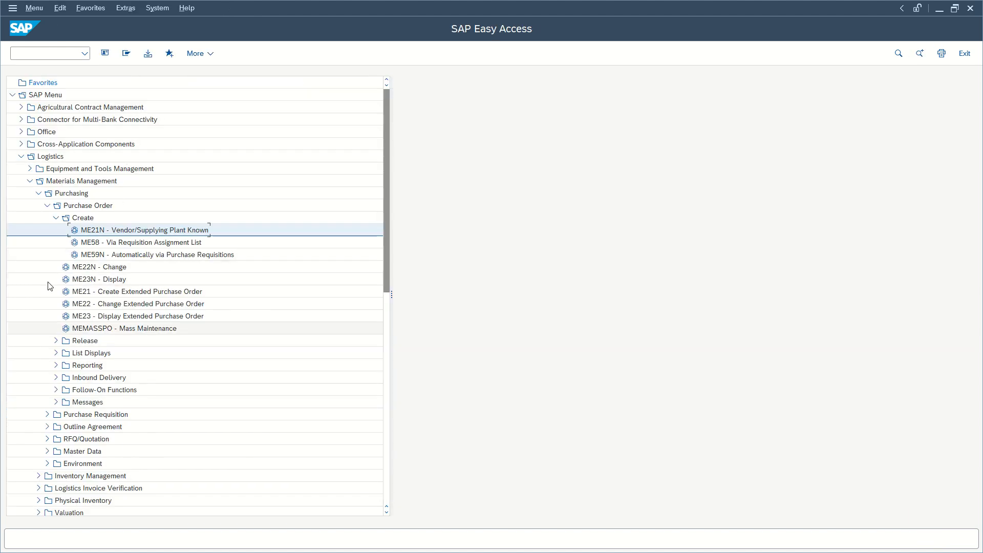
{"action": "double_click", "coordinate": [54, 218]}
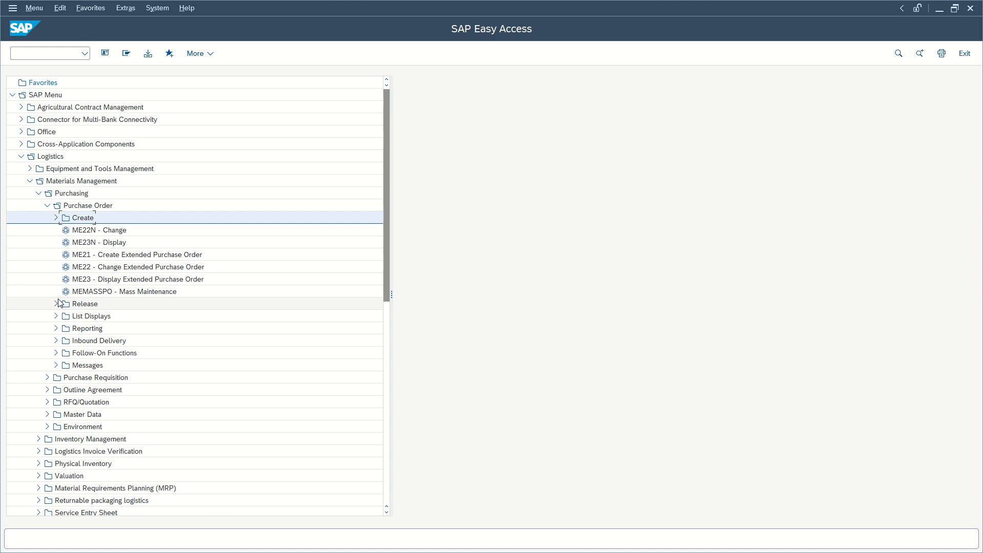
{"action": "left_click", "coordinate": [47, 206]}
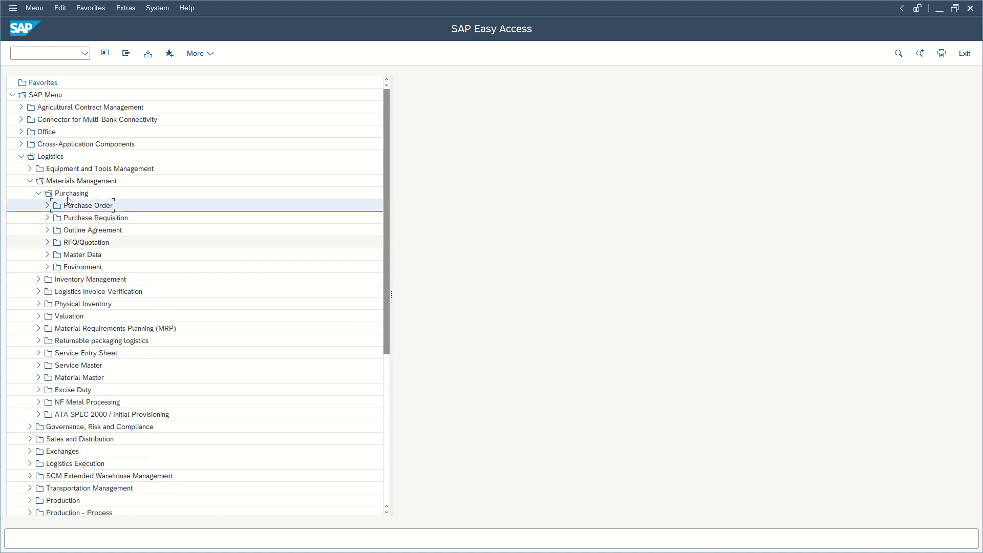
Step: Look over the Purchase Requisition transactions under Purchasing and collapse that folder again
{"action": "left_click", "coordinate": [48, 268]}
{"action": "left_click", "coordinate": [48, 268]}
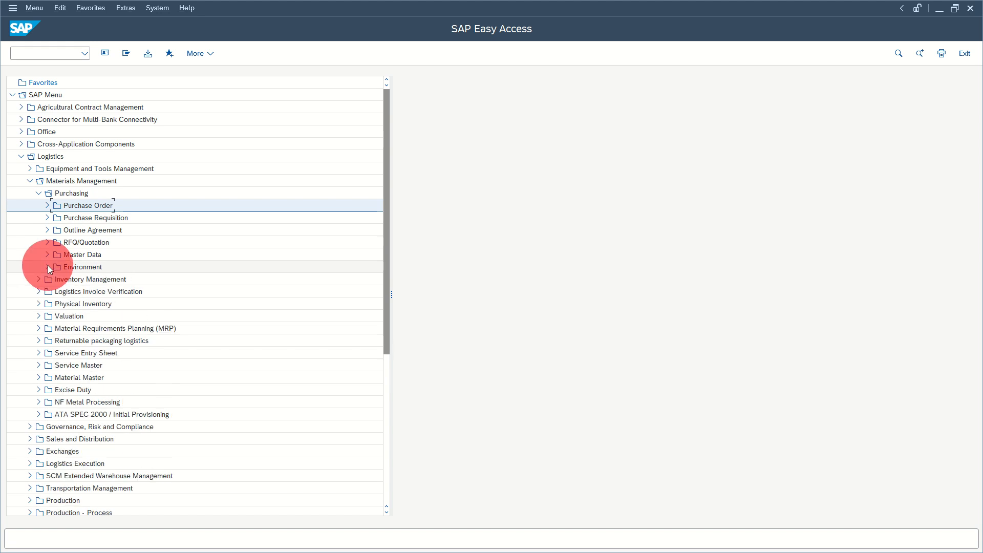
{"action": "left_click", "coordinate": [49, 219]}
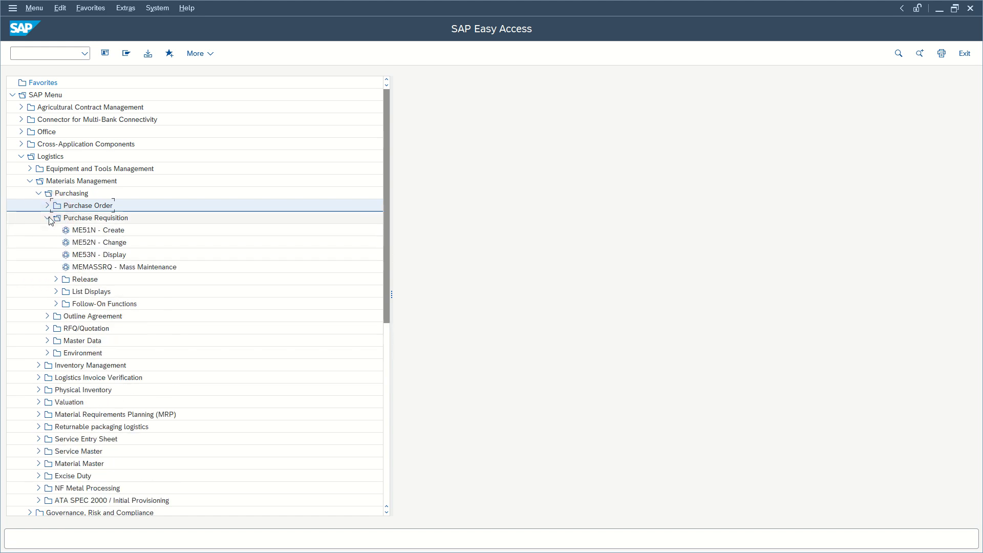
{"action": "left_click", "coordinate": [48, 218]}
{"action": "left_click", "coordinate": [48, 218]}
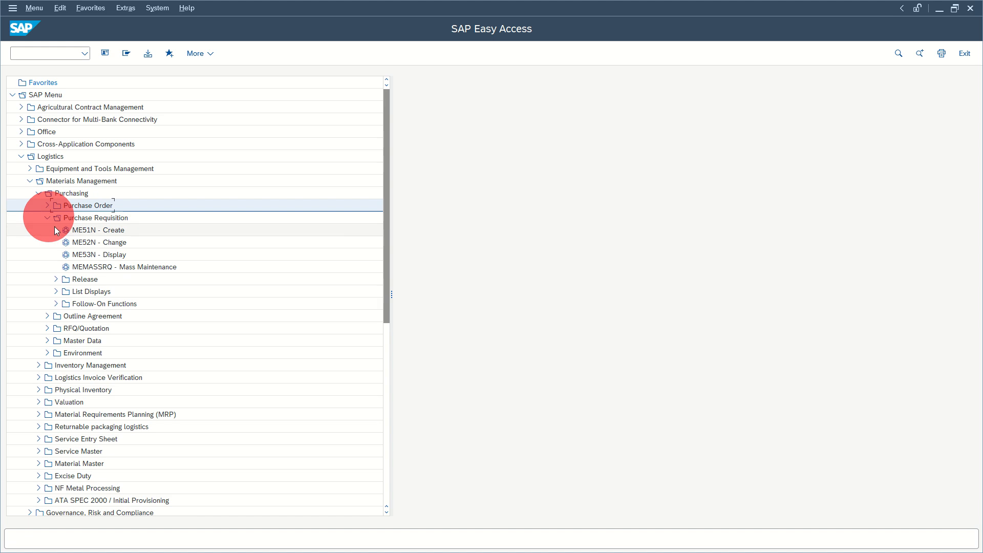
{"action": "left_click", "coordinate": [48, 218]}
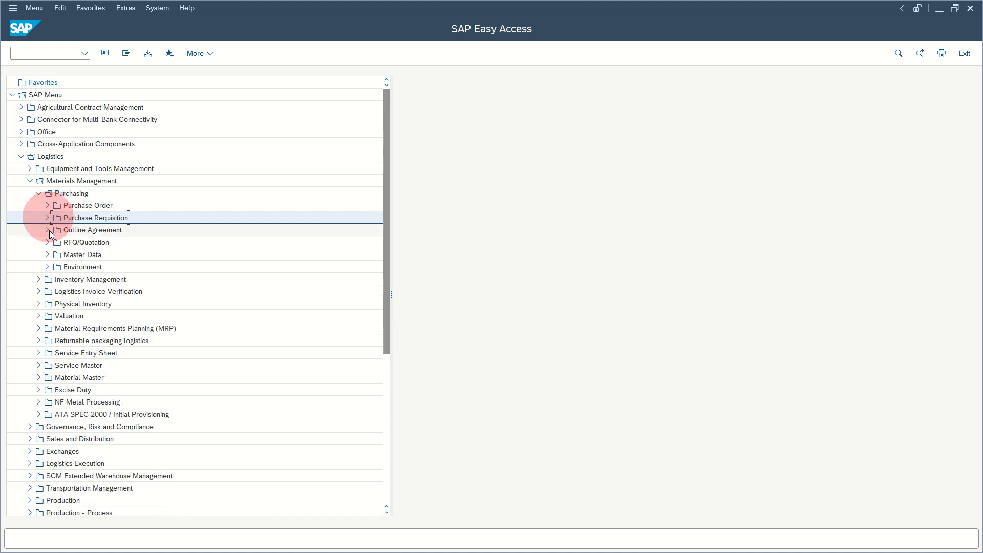
{"action": "left_click", "coordinate": [48, 231]}
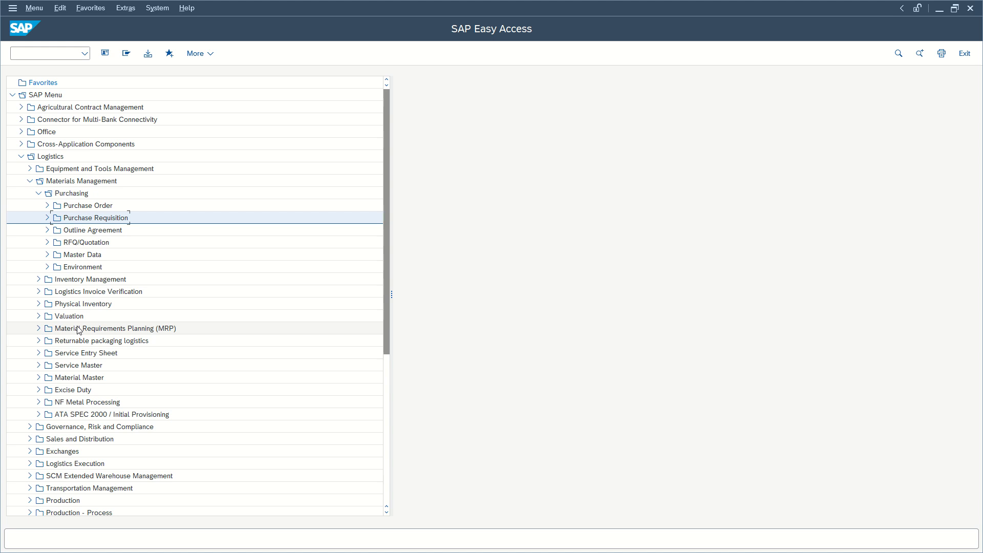
Step: Start the Create Info Record transaction ME11 and enter supplier 1000005
{"action": "left_click", "coordinate": [49, 52]}
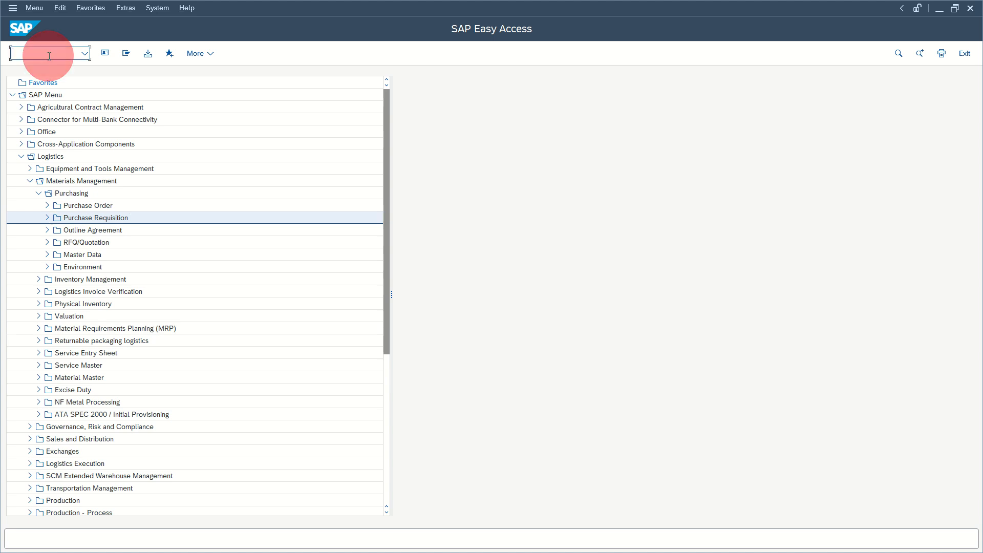
{"action": "type", "text": "me11"}
{"action": "key", "text": "Return"}
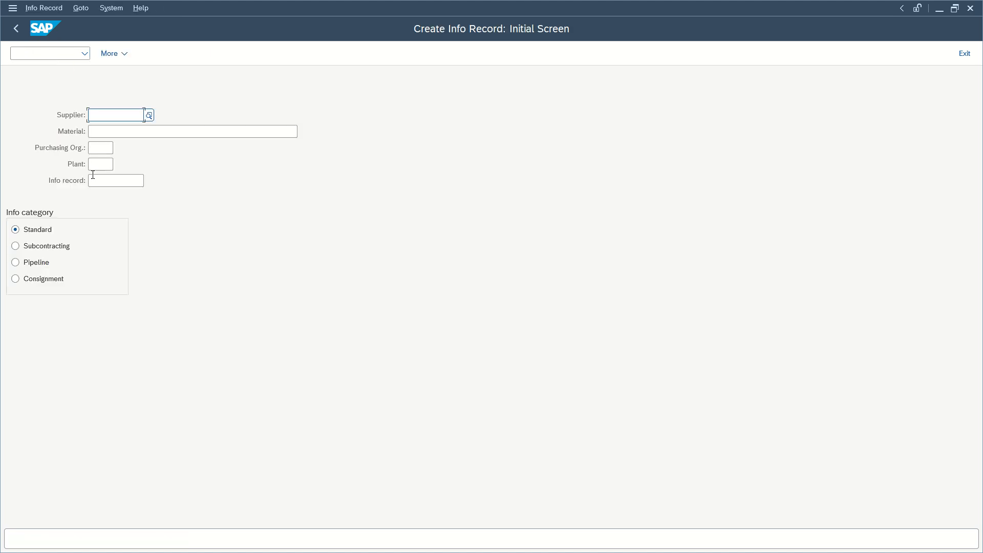
{"action": "left_click", "coordinate": [107, 119]}
{"action": "left_click", "coordinate": [131, 119]}
{"action": "type", "text": "1000005"}
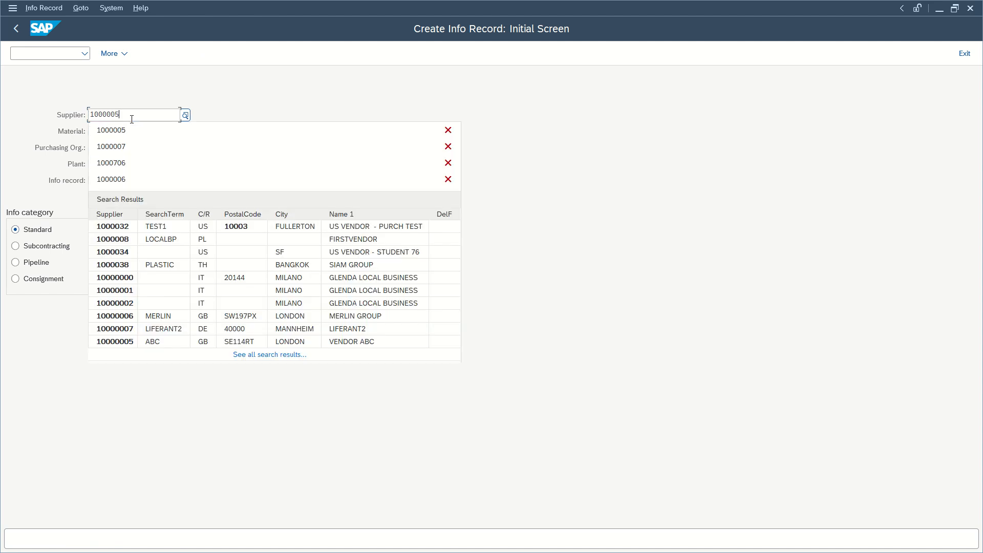
{"action": "left_click", "coordinate": [131, 124]}
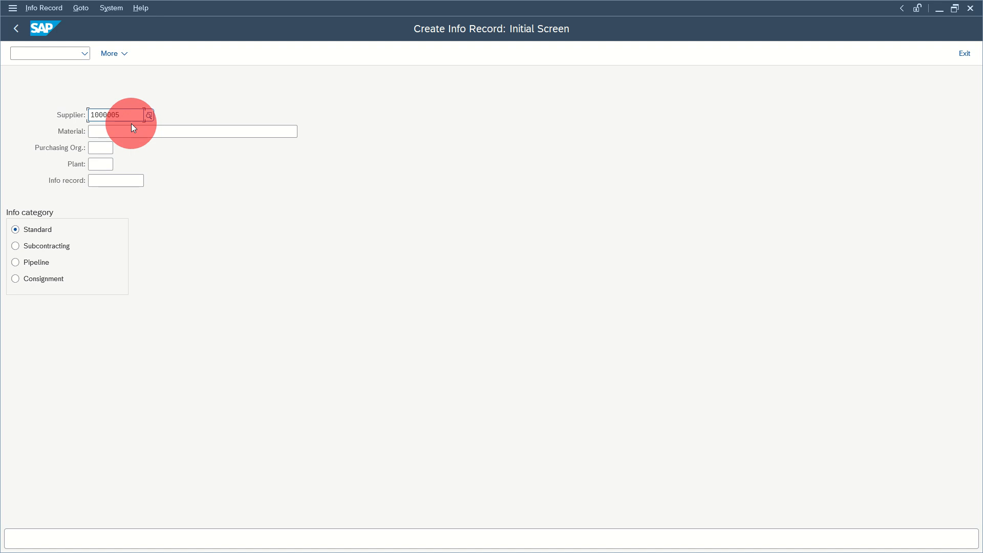
Step: Set the info record's material to LOCALMAT and its plant to YBD1
{"action": "left_click", "coordinate": [131, 129]}
{"action": "type", "text": "local"}
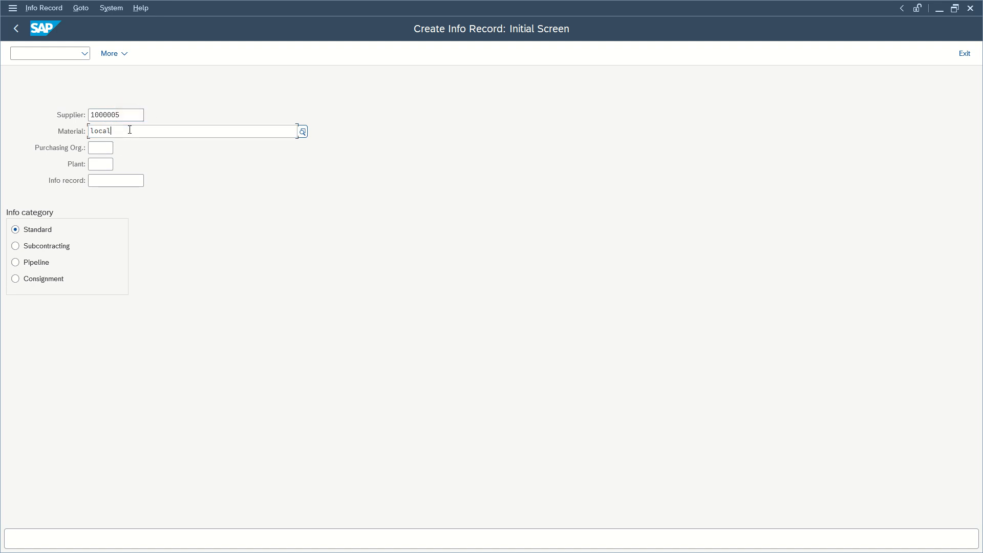
{"action": "type", "text": "nmat"}
{"action": "key", "text": "BackSpace"}
{"action": "key", "text": "BackSpace"}
{"action": "key", "text": "BackSpace"}
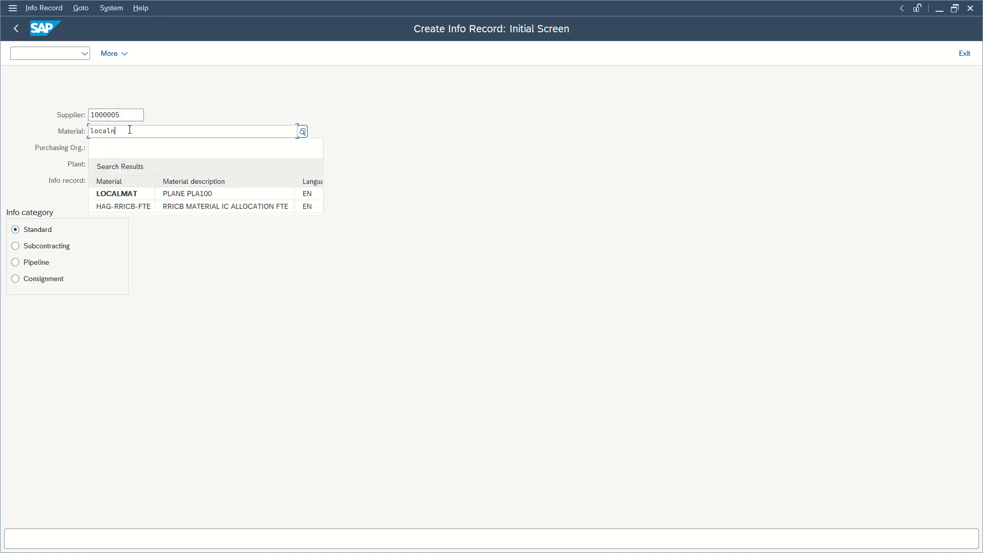
{"action": "type", "text": "mat"}
{"action": "key", "text": "Tab"}
{"action": "key", "text": "Tab"}
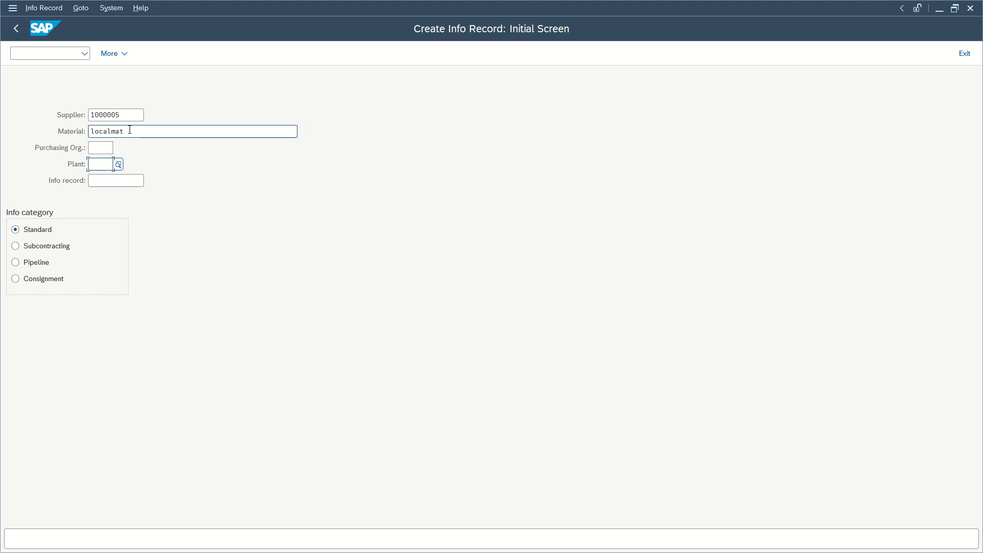
{"action": "type", "text": "YBD1"}
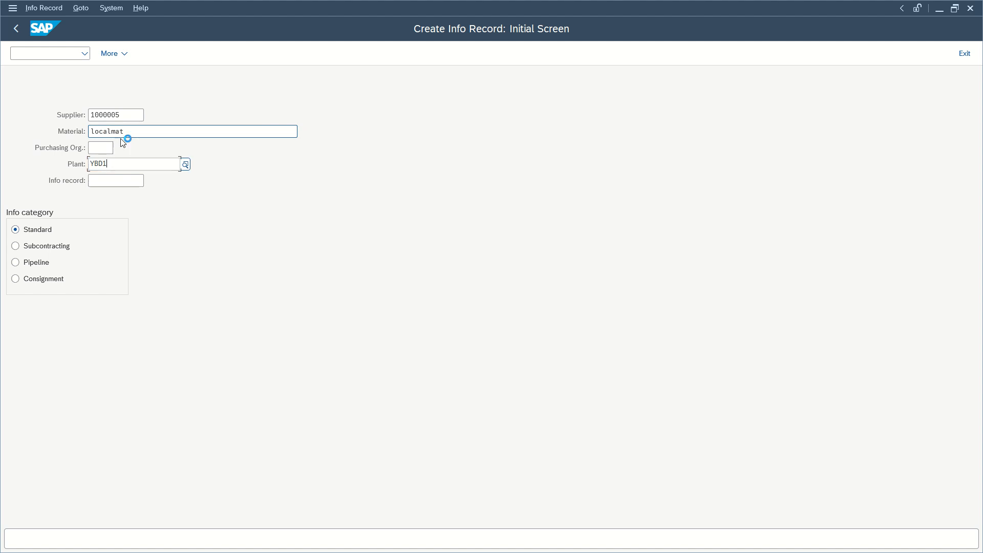
Step: Choose purchasing organization 0001 for the info record and try to continue past the initial screen
{"action": "left_click", "coordinate": [85, 149]}
{"action": "left_click", "coordinate": [117, 148]}
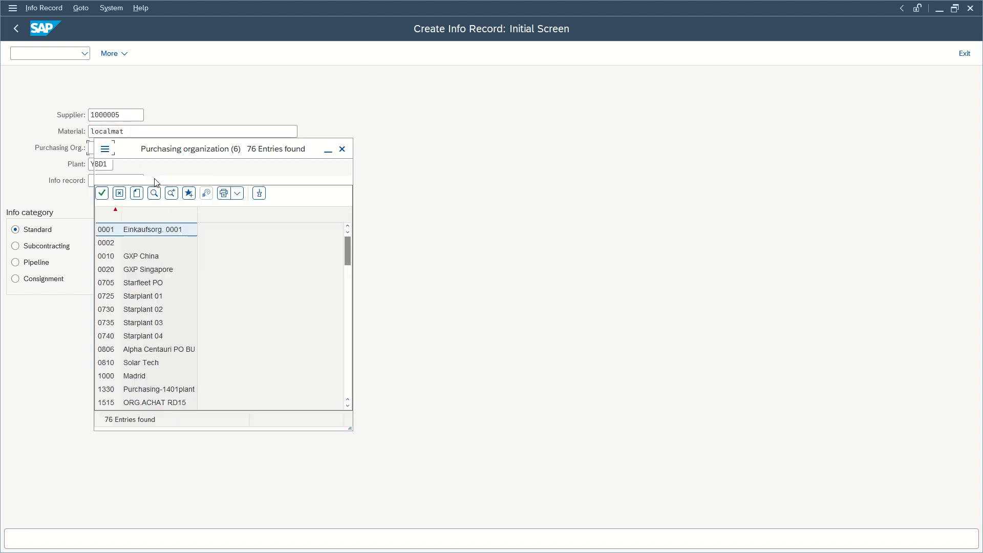
{"action": "double_click", "coordinate": [142, 230]}
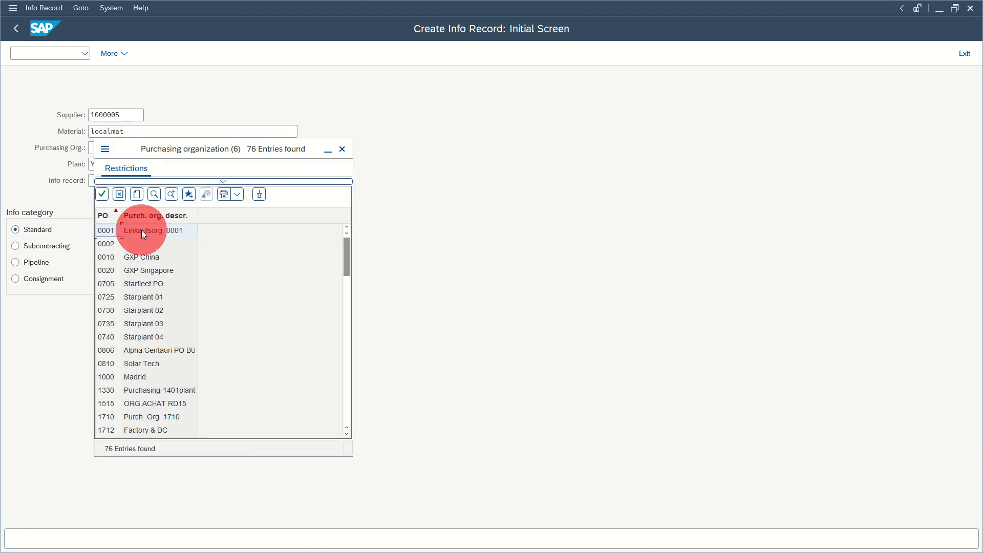
{"action": "left_click", "coordinate": [158, 132]}
{"action": "key", "text": "Return"}
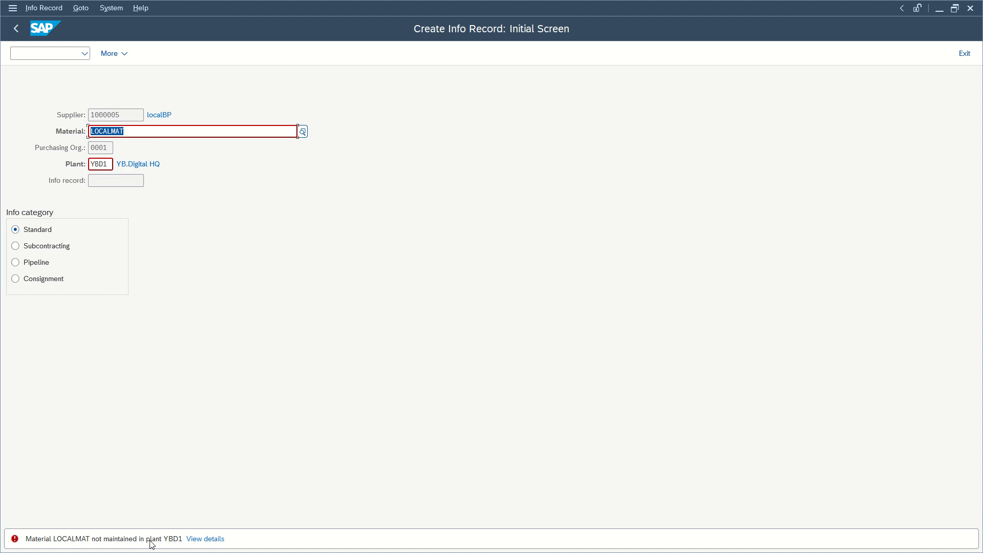
Step: Open the Create Material transaction MM01 in a new session, enter material LOCALMAT and continue to the view selection
{"action": "left_click", "coordinate": [39, 55]}
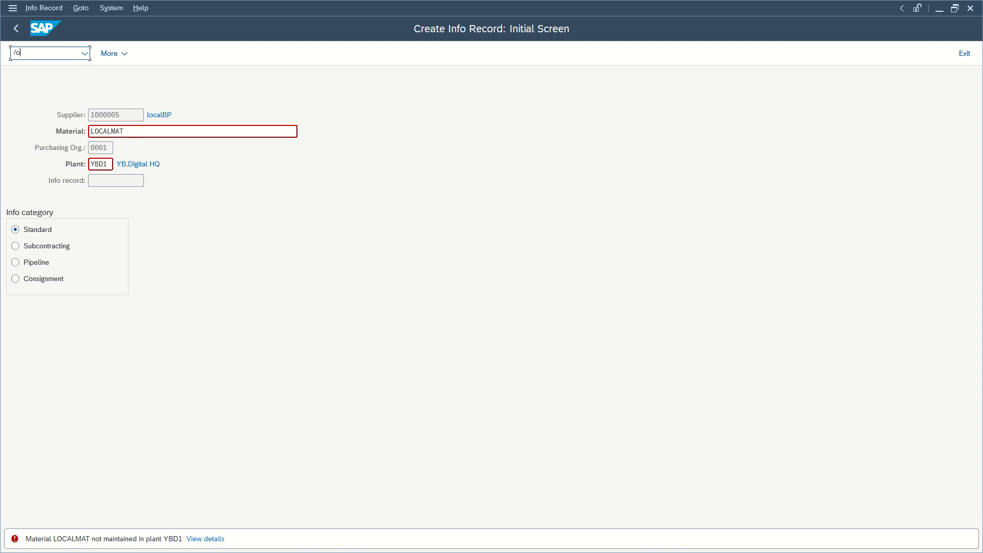
{"action": "type", "text": "/omm01"}
{"action": "key", "text": "Return"}
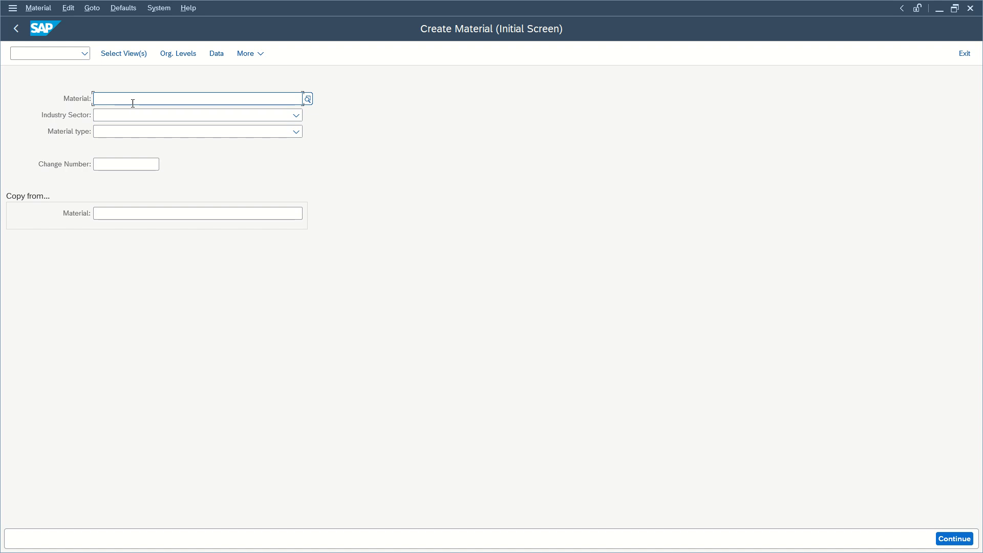
{"action": "type", "text": "localmat"}
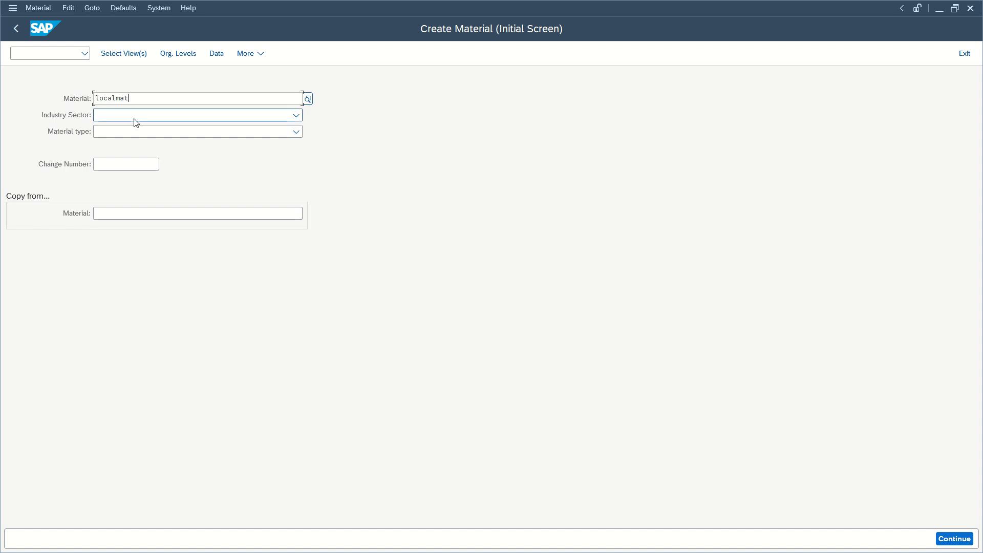
{"action": "left_click", "coordinate": [132, 160]}
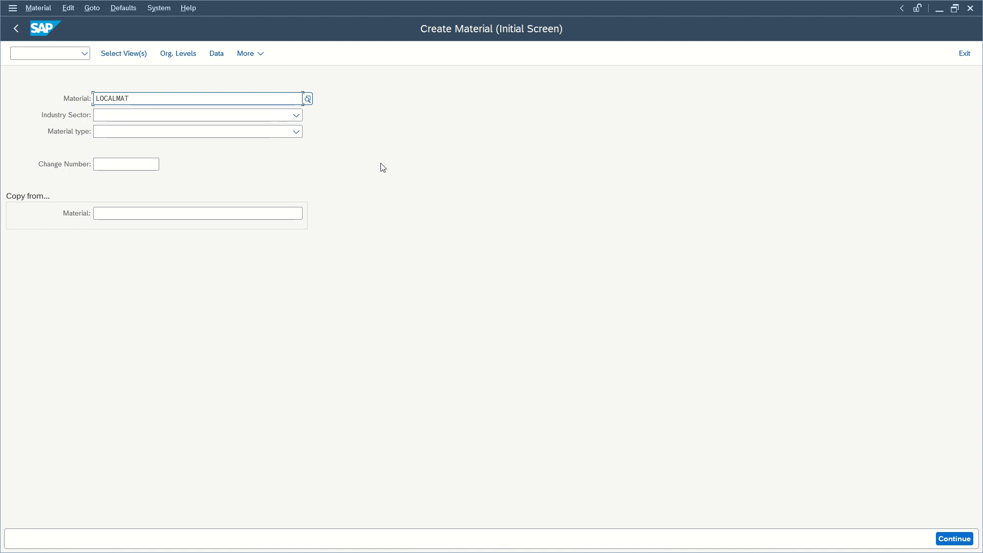
{"action": "key", "text": "Return"}
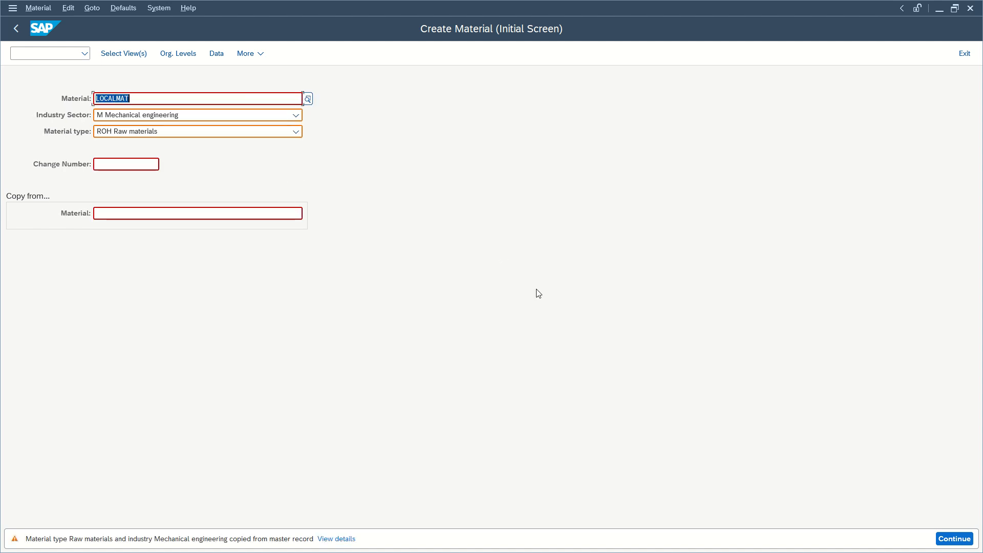
{"action": "key", "text": "Return"}
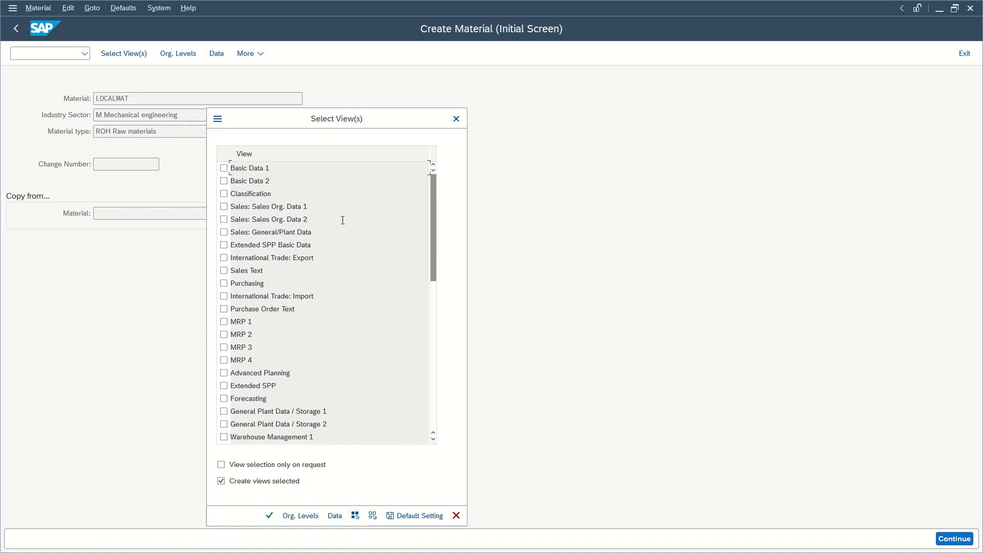
Step: Select the Purchasing view for LOCALMAT and try to extend the material to plant YBD1
{"action": "left_click", "coordinate": [224, 283]}
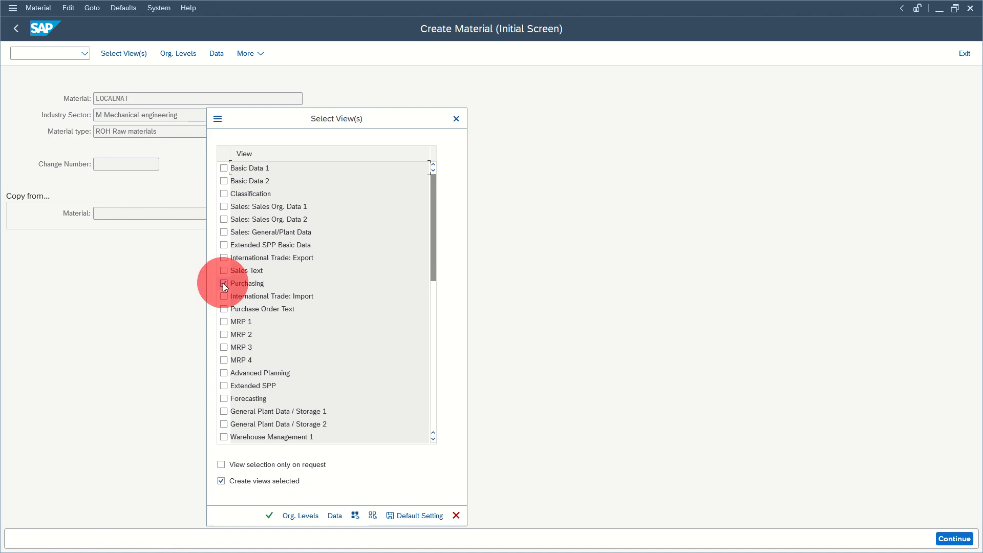
{"action": "left_click", "coordinate": [275, 516]}
{"action": "left_click", "coordinate": [239, 155]}
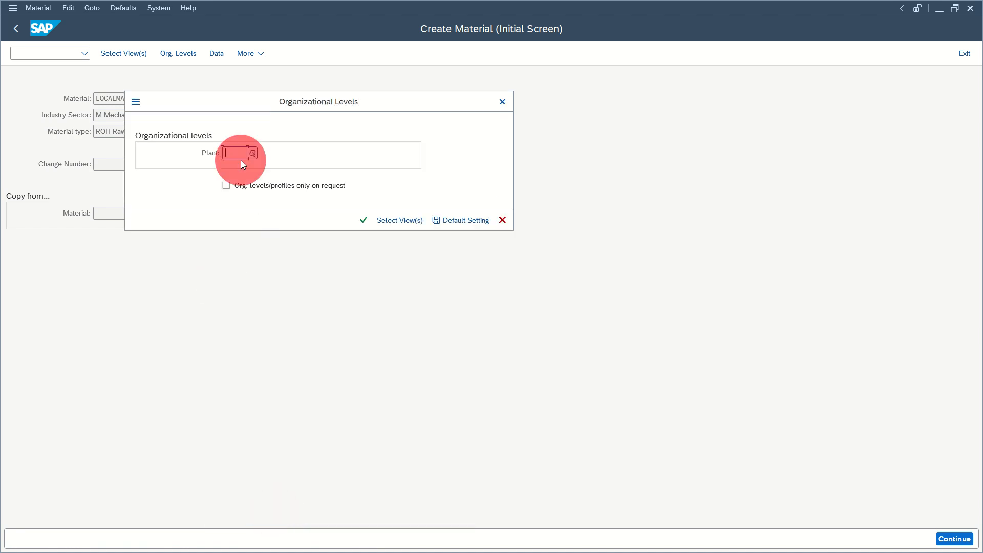
{"action": "type", "text": "YBD1"}
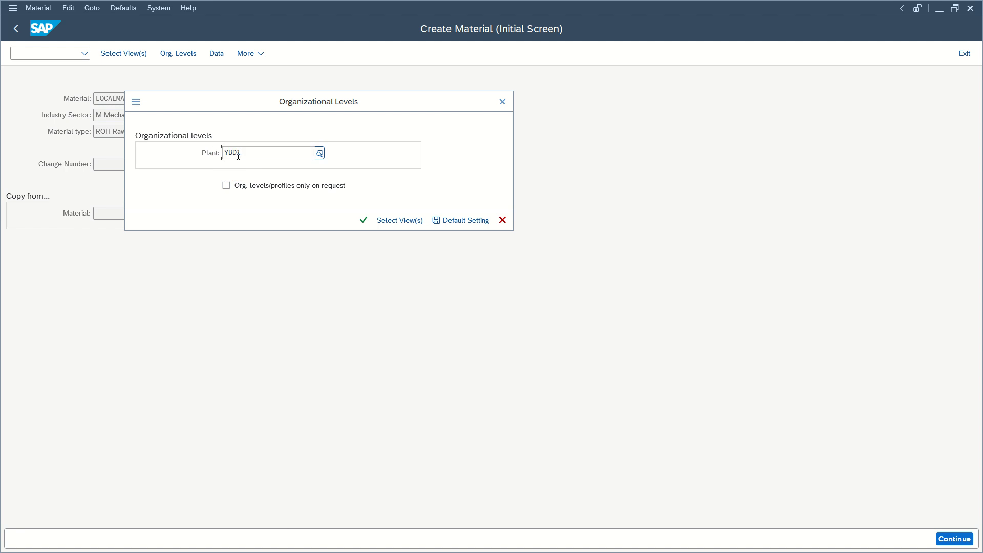
{"action": "left_click", "coordinate": [363, 219]}
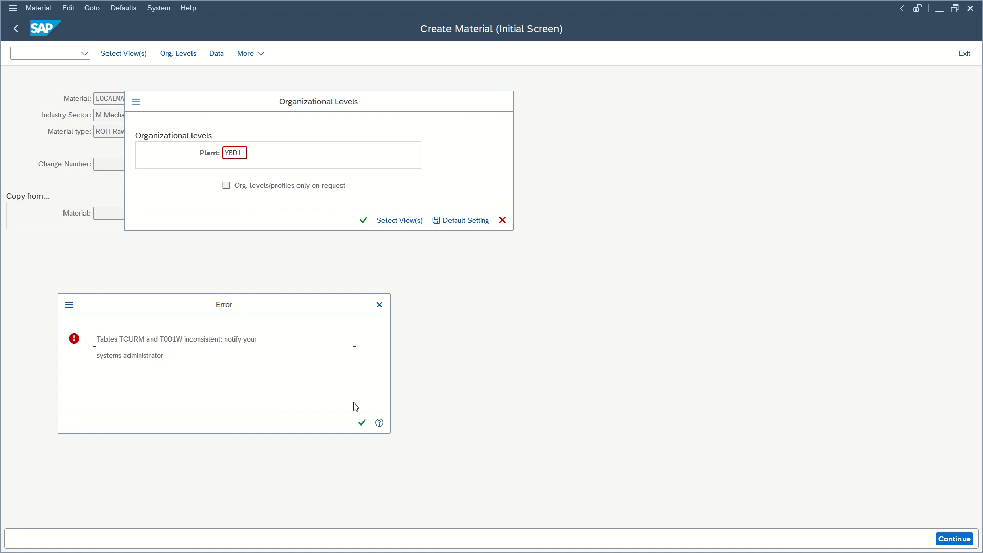
{"action": "left_click", "coordinate": [362, 422]}
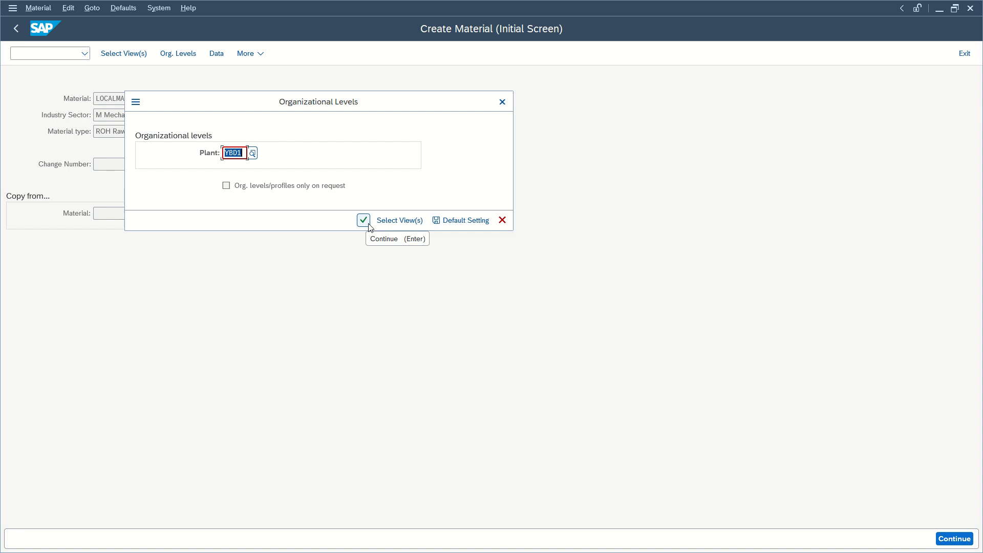
Step: Retry the organizational level for the material, read the error message and switch back to the Display IMG session
{"action": "left_click", "coordinate": [369, 224]}
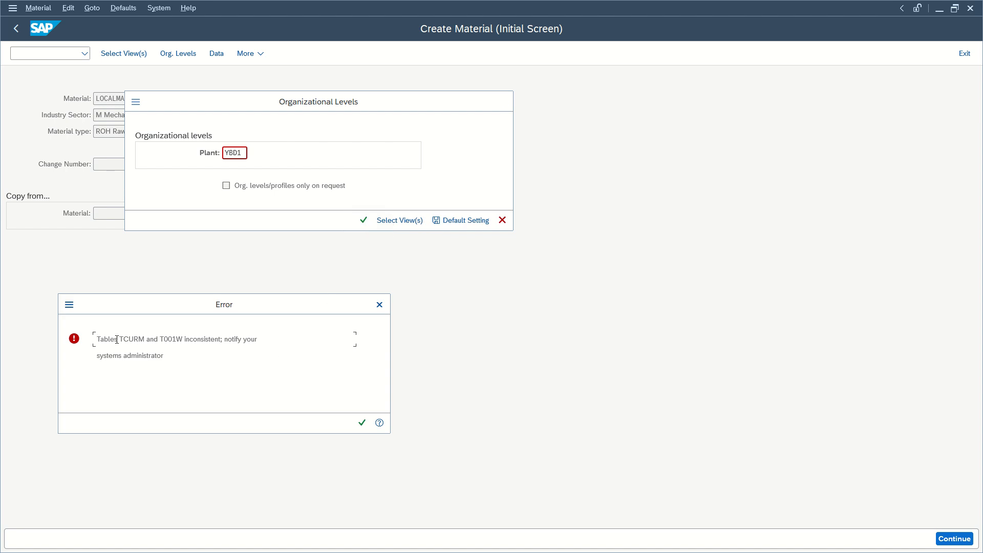
{"action": "left_click_drag", "start_coordinate": [116, 340], "coordinate": [236, 339]}
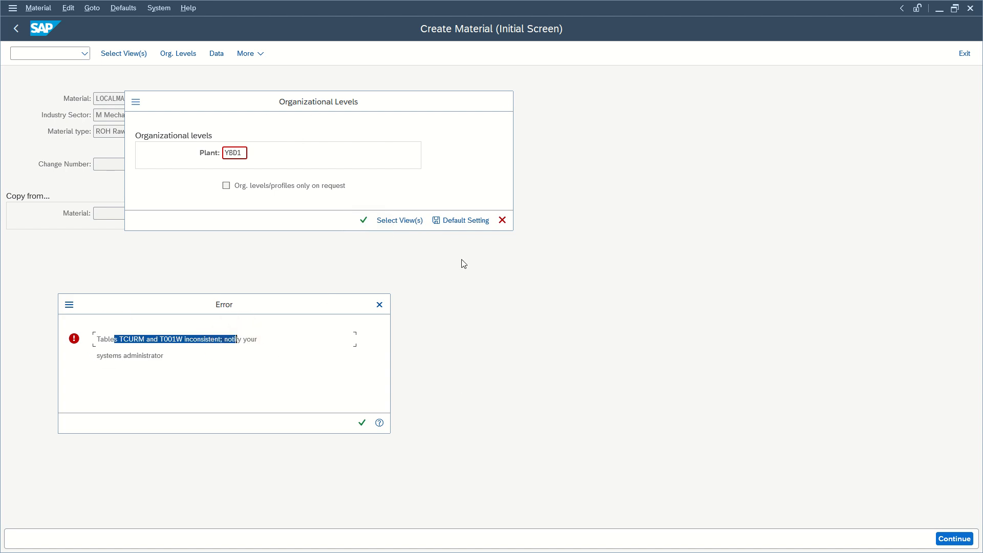
{"action": "key", "text": "alt+Tab"}
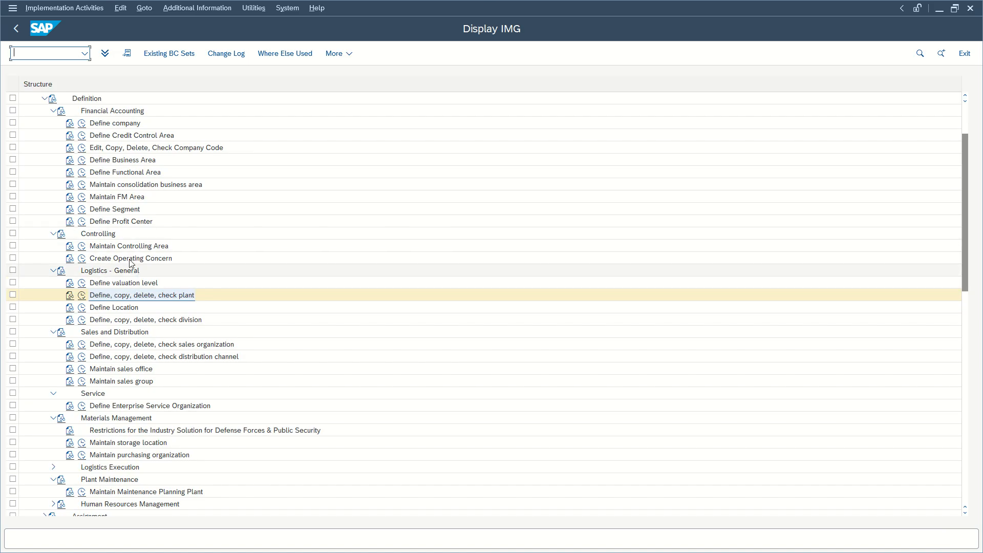
Step: Look at the Assign plant to company code activity under Assignment, Logistics - General, acknowledging the lock notice, and return to the IMG
{"action": "scroll", "coordinate": [123, 269], "scroll_direction": "down", "scroll_amount": 7}
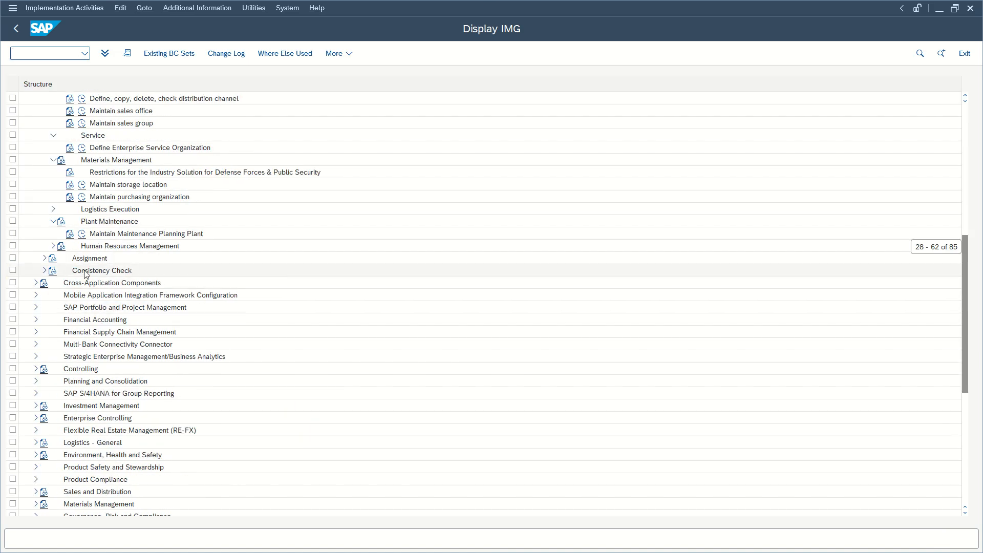
{"action": "left_click", "coordinate": [45, 258]}
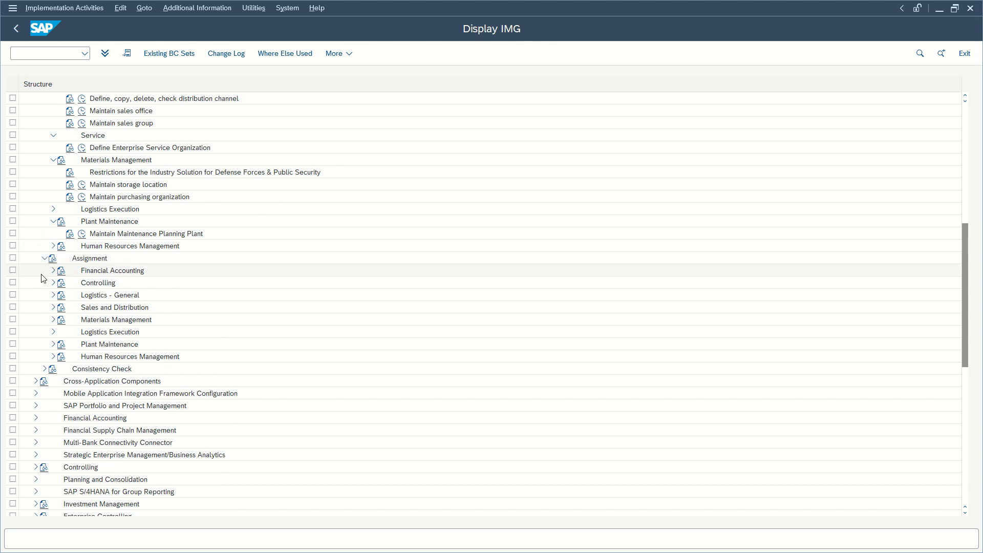
{"action": "left_click", "coordinate": [52, 296]}
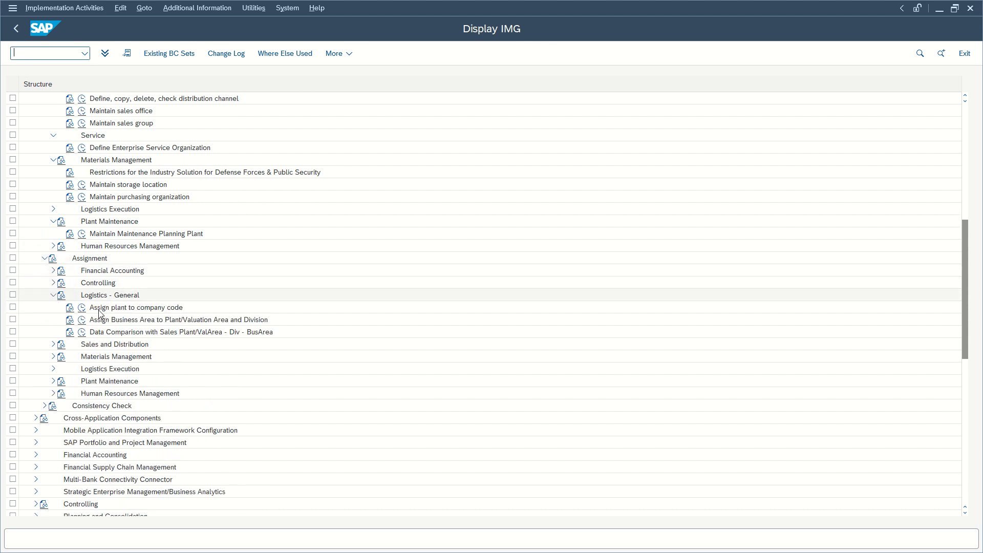
{"action": "left_click", "coordinate": [82, 307]}
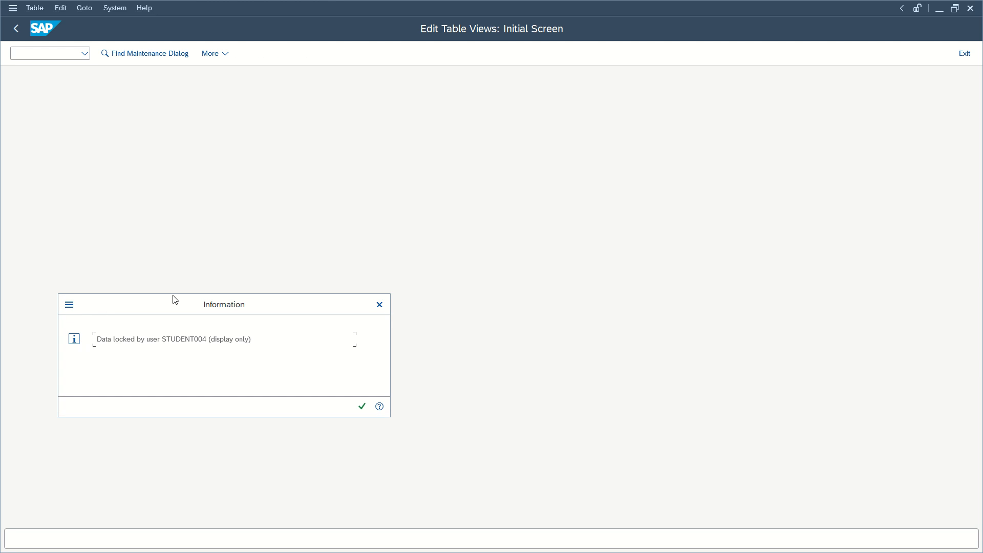
{"action": "left_click", "coordinate": [360, 406]}
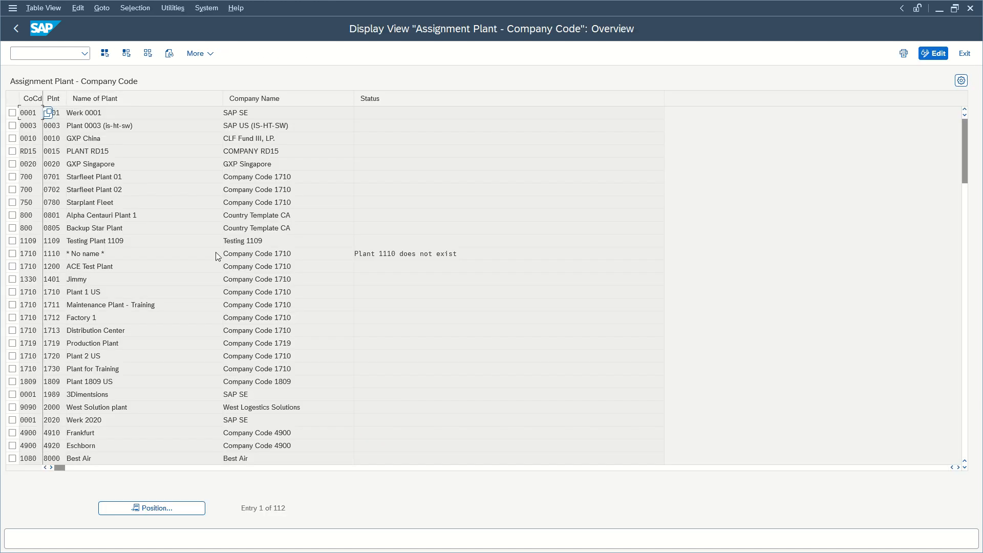
{"action": "key", "text": "F3"}
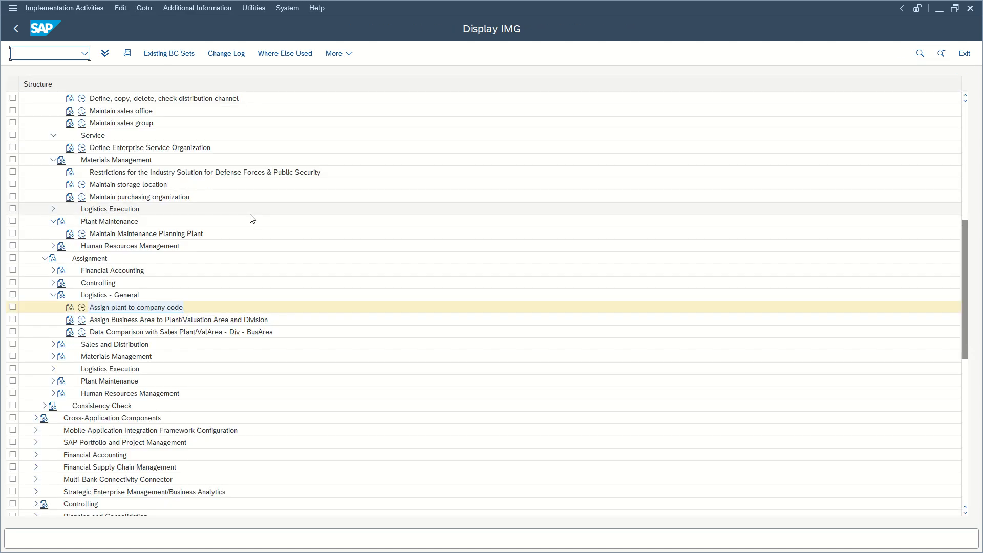
Step: Switch to the Create Material session, dismiss the error, cancel the organizational levels and close the session
{"action": "key", "text": "alt+Tab"}
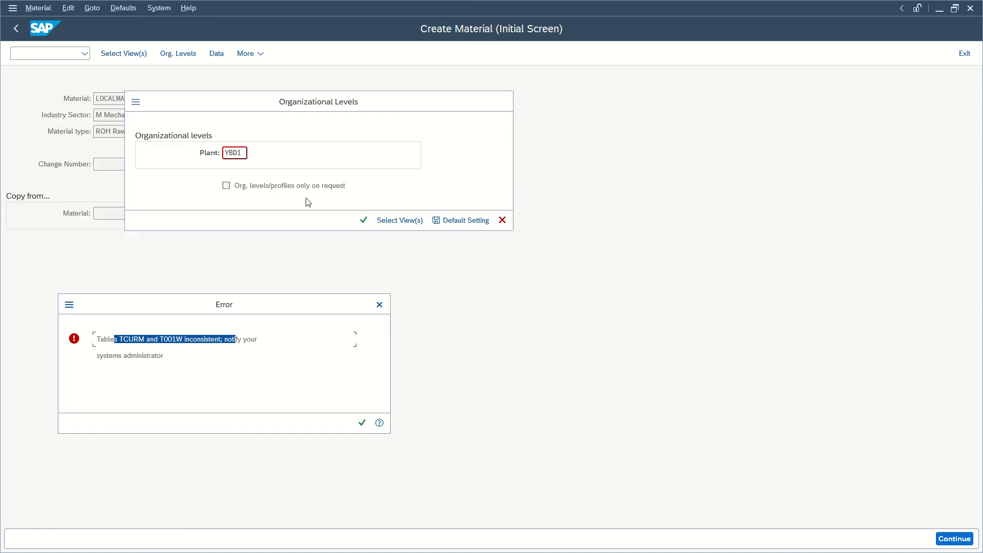
{"action": "left_click", "coordinate": [361, 422]}
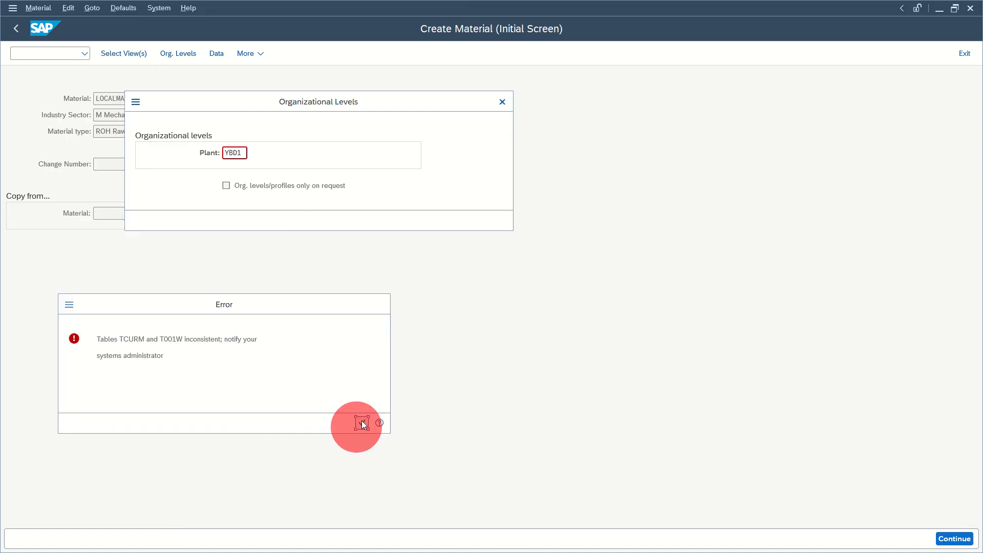
{"action": "key", "text": "F12"}
{"action": "key", "text": "F3"}
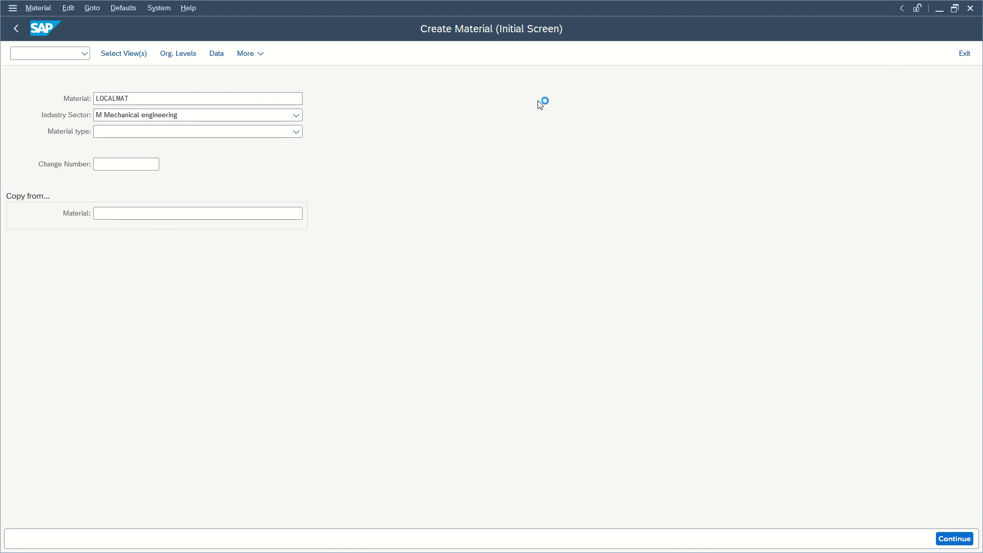
{"action": "left_click", "coordinate": [971, 8]}
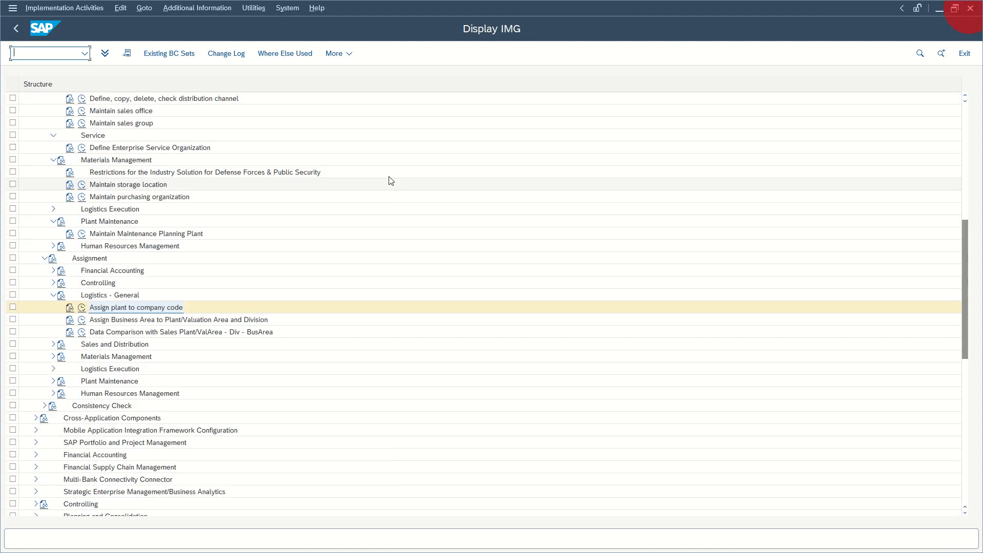
Step: Switch to the Create Info Record session and close it
{"action": "key", "text": "alt+Tab"}
{"action": "left_click", "coordinate": [313, 153]}
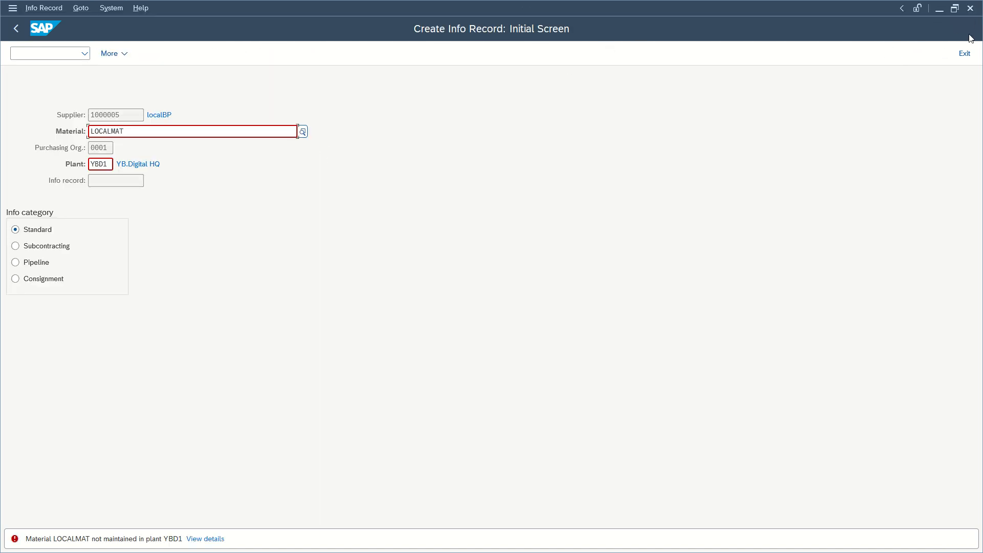
{"action": "left_click", "coordinate": [971, 8]}
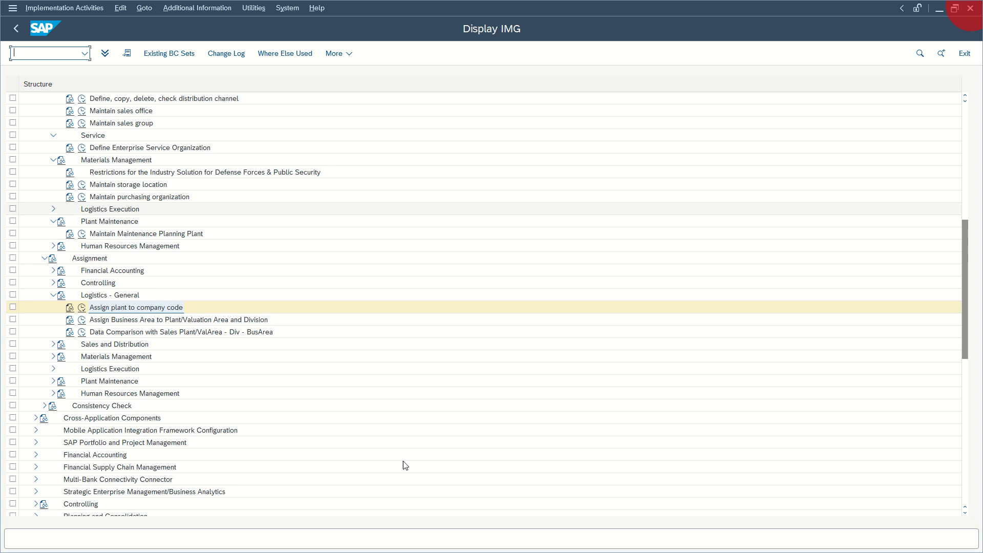
Step: Exit the Materials Management View on Company Codes without saving its changes and close that session
{"action": "key", "text": "super"}
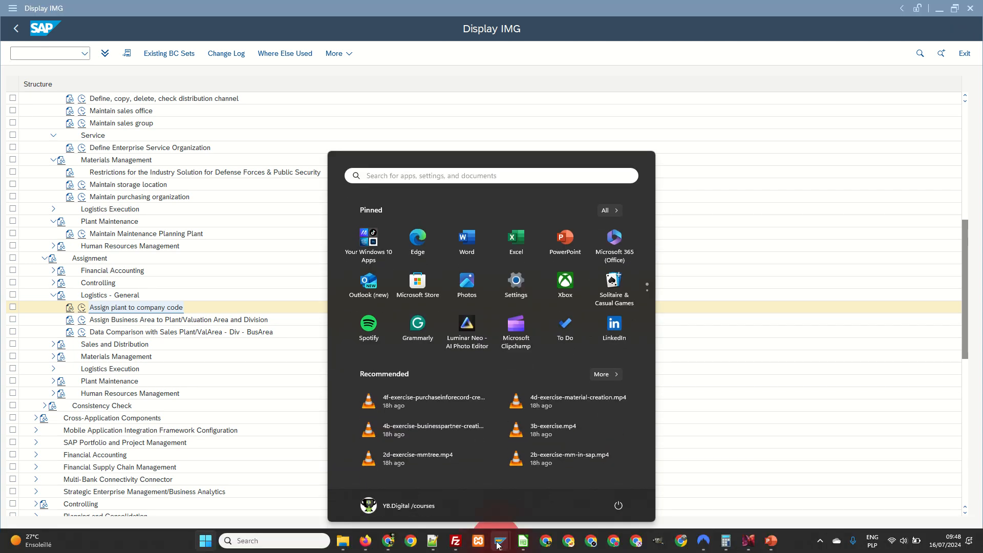
{"action": "mouse_move", "coordinate": [500, 539]}
{"action": "left_click", "coordinate": [488, 493]}
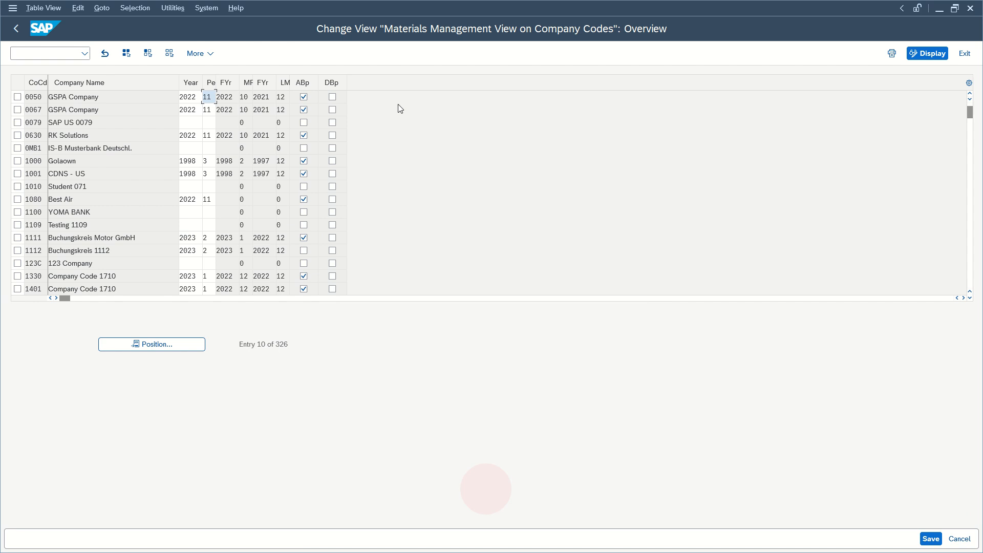
{"action": "key", "text": "F3"}
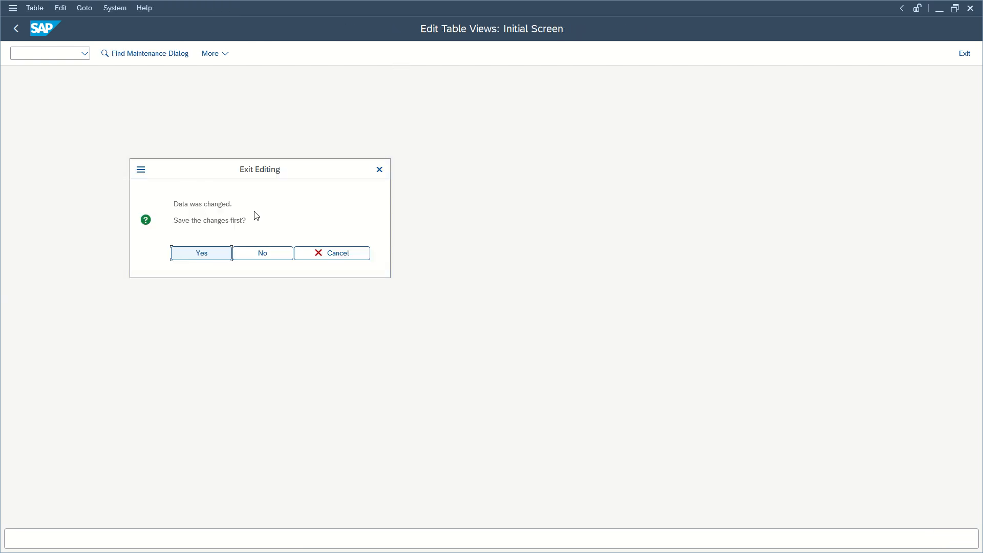
{"action": "left_click", "coordinate": [260, 252]}
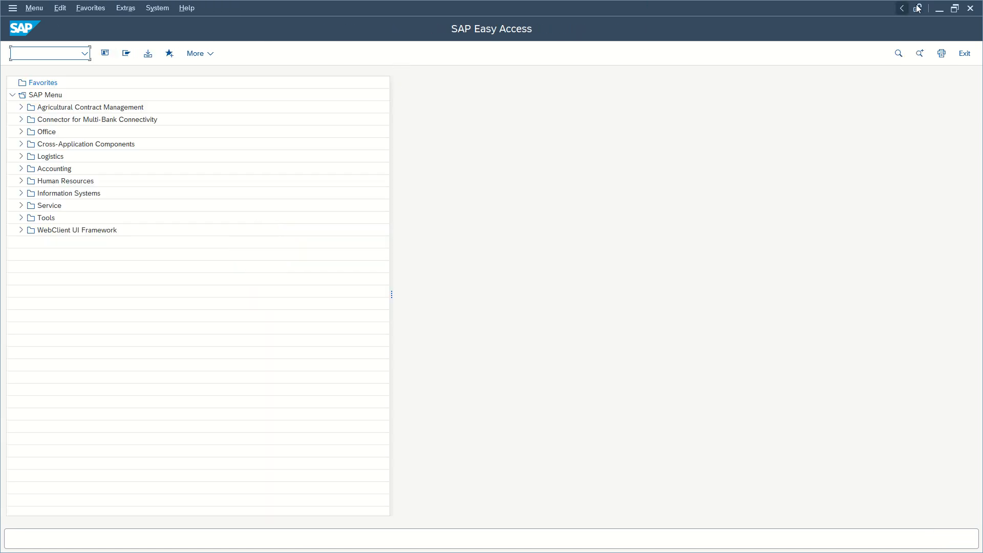
{"action": "left_click", "coordinate": [970, 9]}
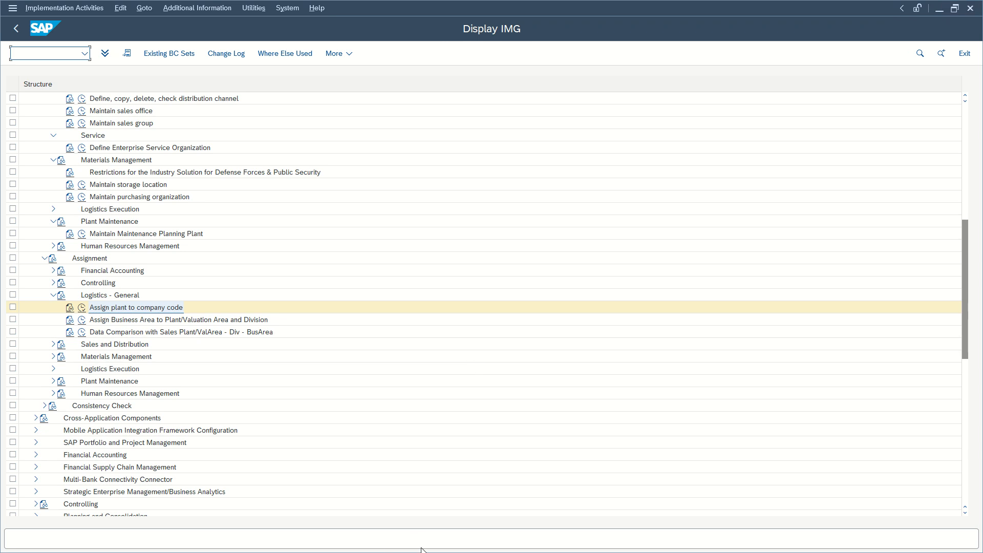
Step: Reopen the Assign plant to company code activity from the Display IMG session and start a new assignment entry
{"action": "key", "text": "super"}
{"action": "mouse_move", "coordinate": [500, 541]}
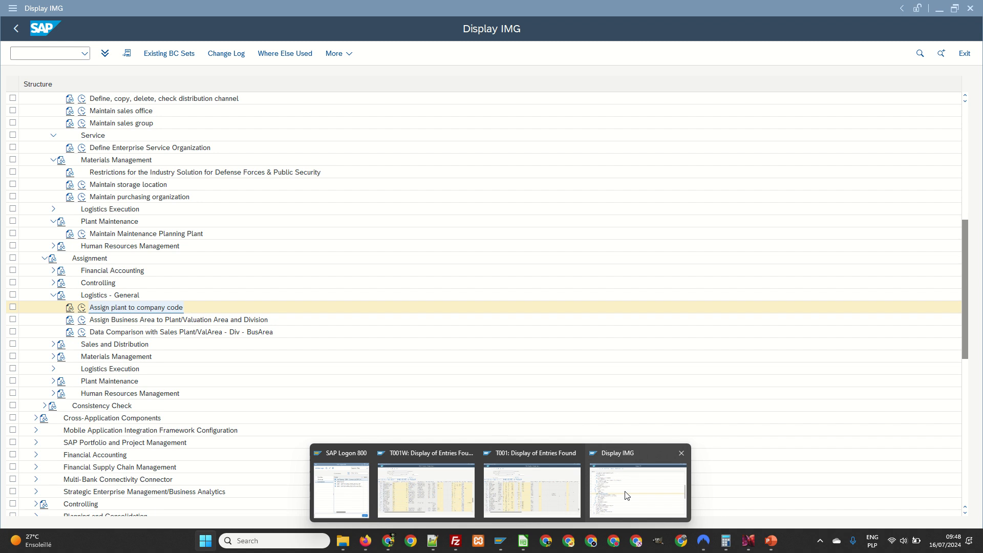
{"action": "left_click", "coordinate": [625, 490]}
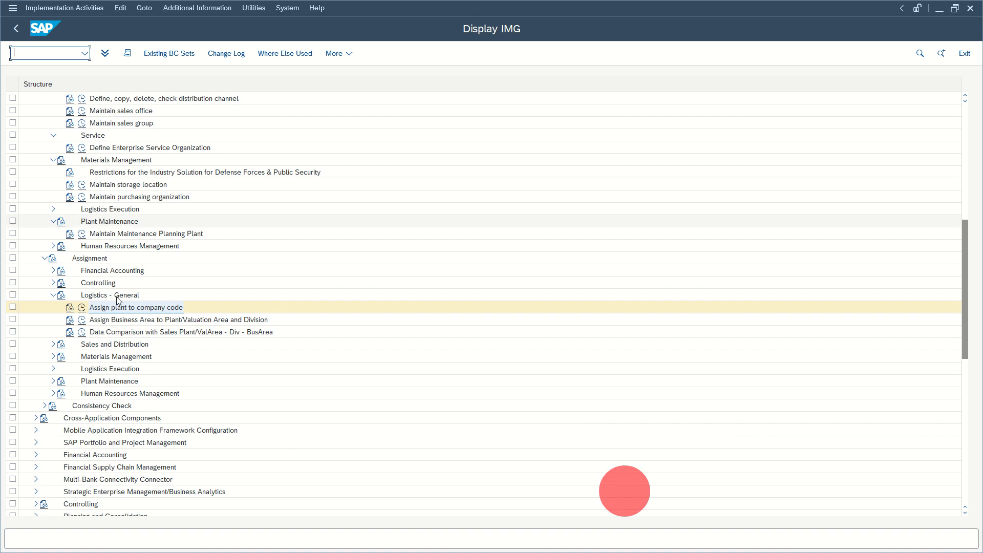
{"action": "left_click", "coordinate": [82, 307]}
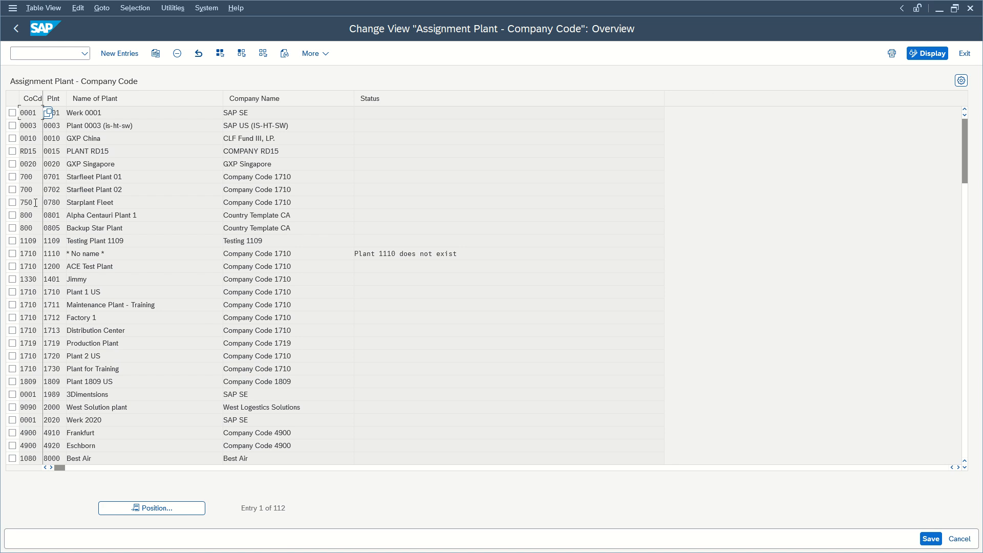
{"action": "left_click", "coordinate": [122, 53]}
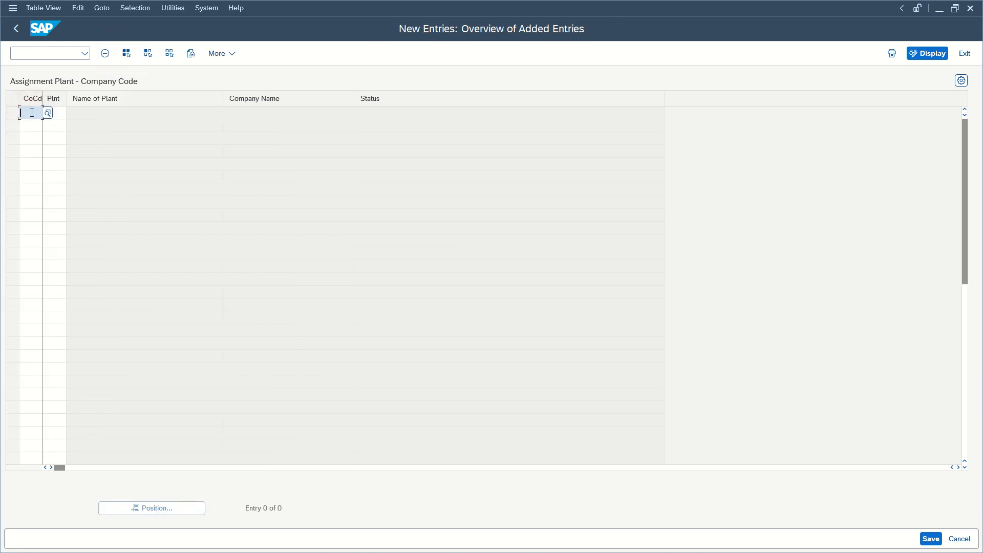
Step: Look for a company code starting with YB in the new entry's value list, and return to the IMG without adding an assignment
{"action": "type", "text": "YB"}
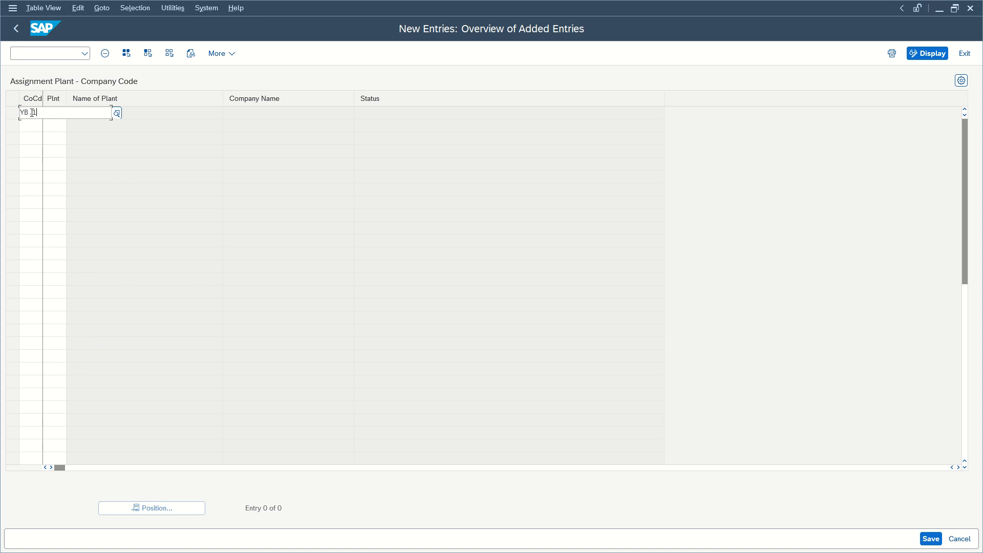
{"action": "left_click", "coordinate": [117, 114]}
{"action": "type", "text": "Y"}
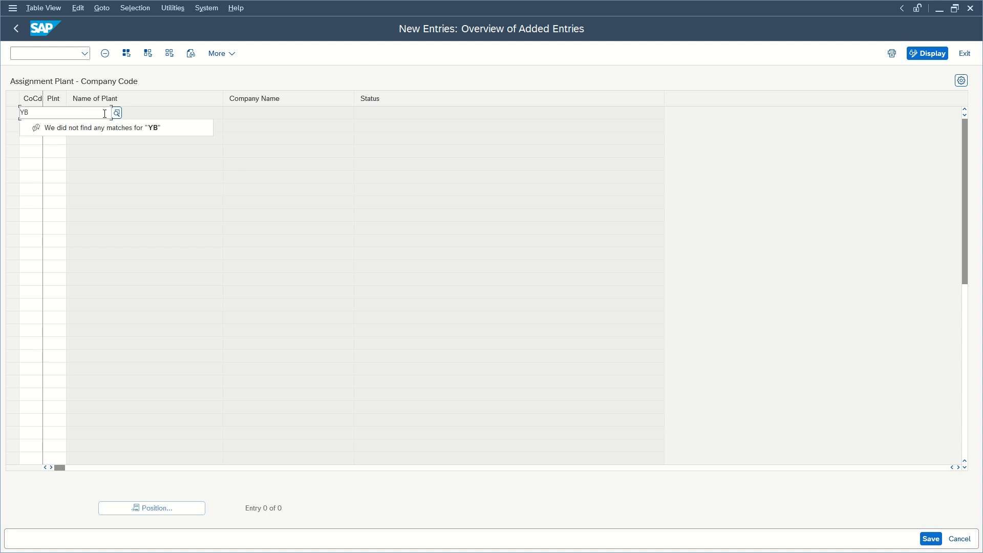
{"action": "key", "text": "BackSpace"}
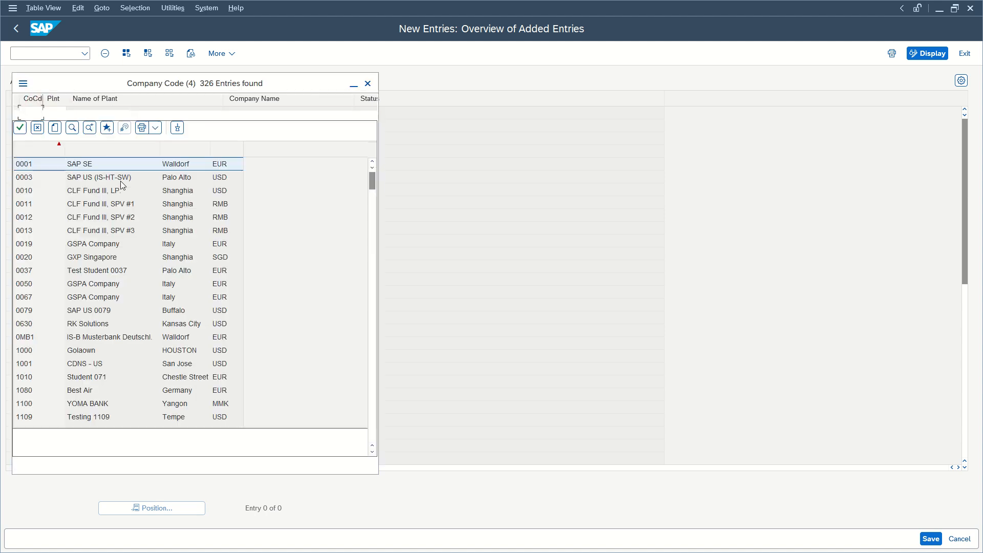
{"action": "scroll", "coordinate": [313, 270], "scroll_direction": "down", "scroll_amount": 5}
{"action": "left_click_drag", "start_coordinate": [368, 198], "coordinate": [370, 467]}
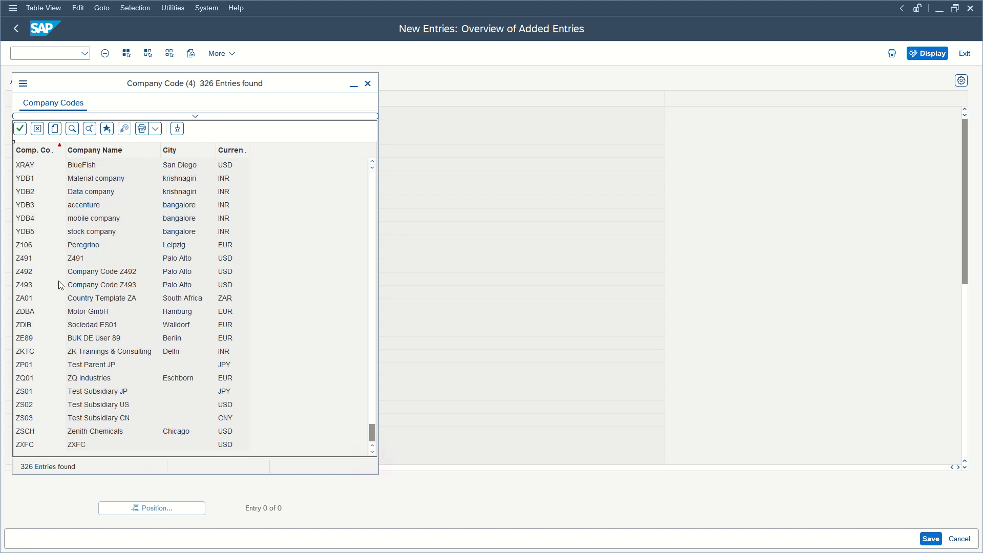
{"action": "scroll", "coordinate": [88, 217], "scroll_direction": "up", "scroll_amount": 2}
{"action": "scroll", "coordinate": [95, 215], "scroll_direction": "down", "scroll_amount": 2}
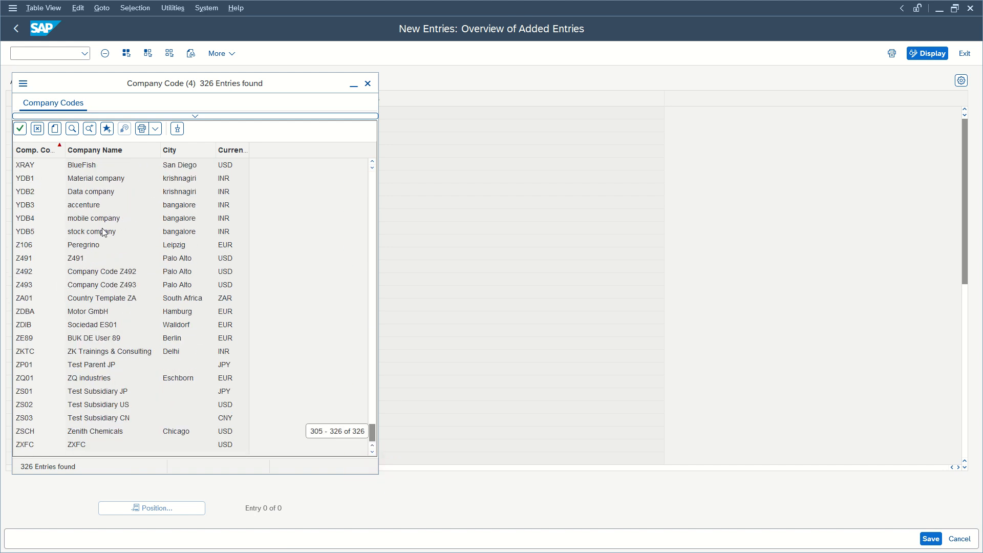
{"action": "left_click", "coordinate": [367, 84]}
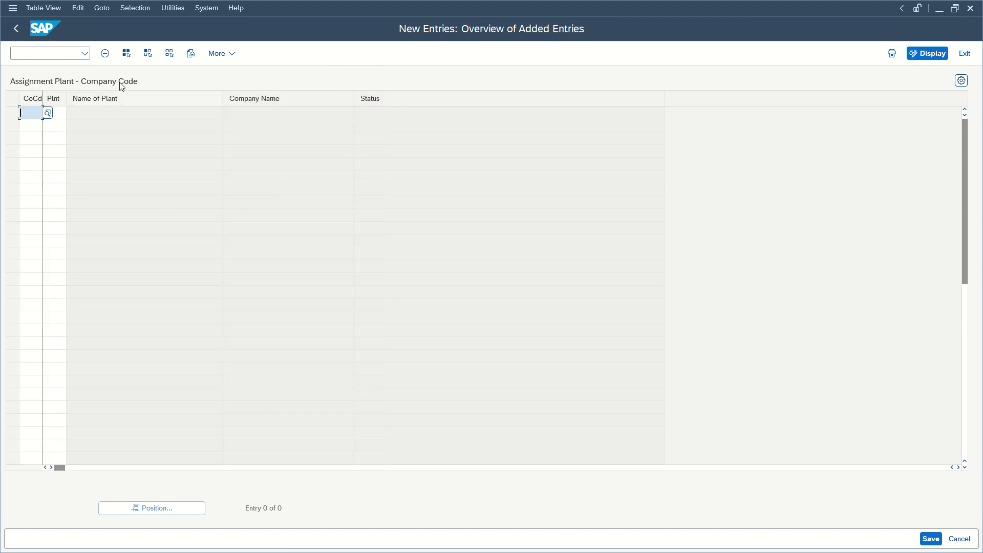
{"action": "key", "text": "F3"}
{"action": "key", "text": "F3"}
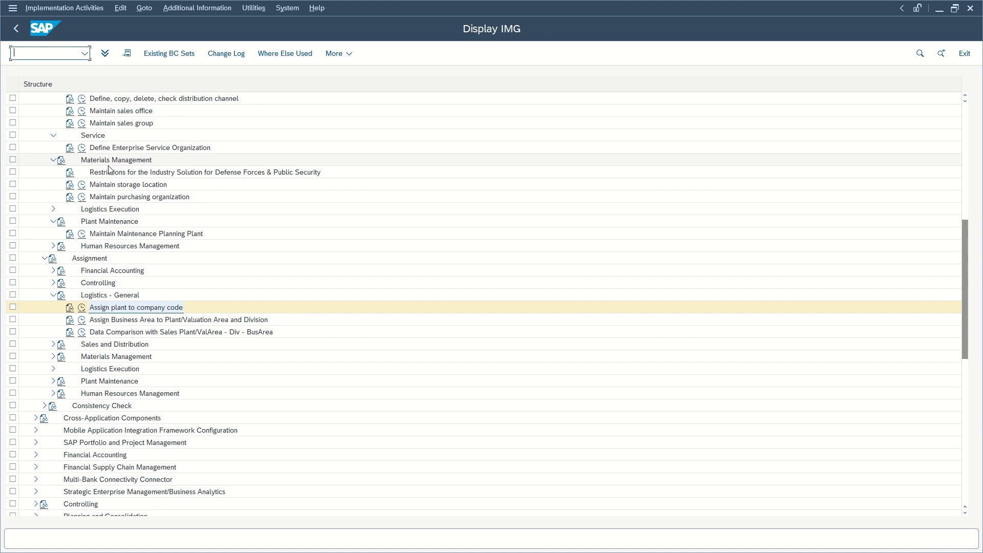
Step: Review the end of the company list in Define company for the YB.D entry, and return to the IMG
{"action": "scroll", "coordinate": [110, 189], "scroll_direction": "up", "scroll_amount": 9}
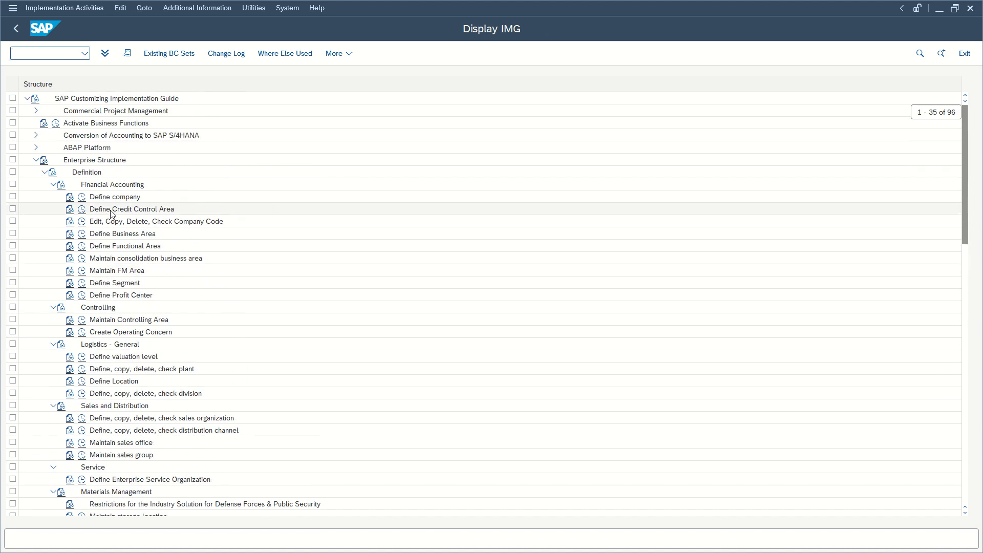
{"action": "left_click", "coordinate": [82, 199]}
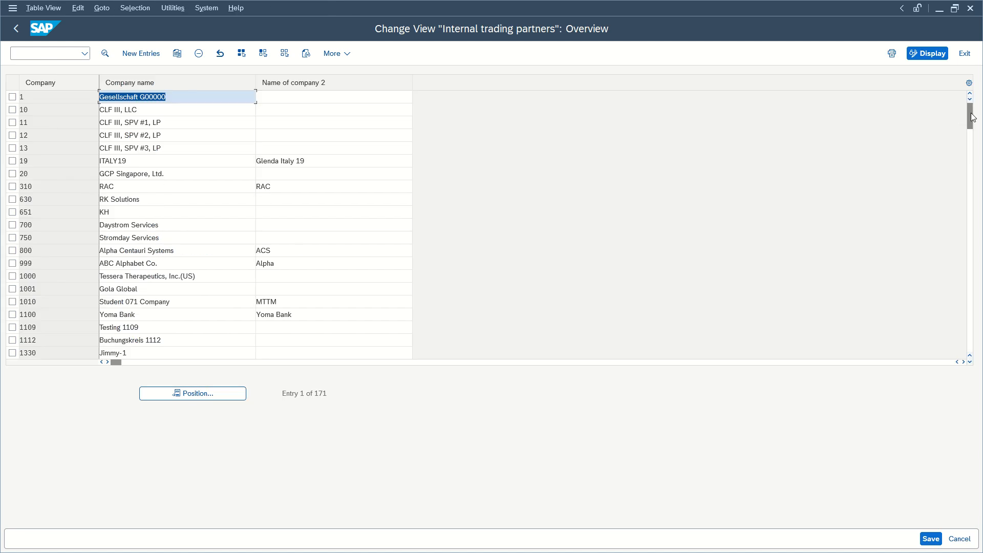
{"action": "left_click_drag", "start_coordinate": [971, 117], "coordinate": [969, 328]}
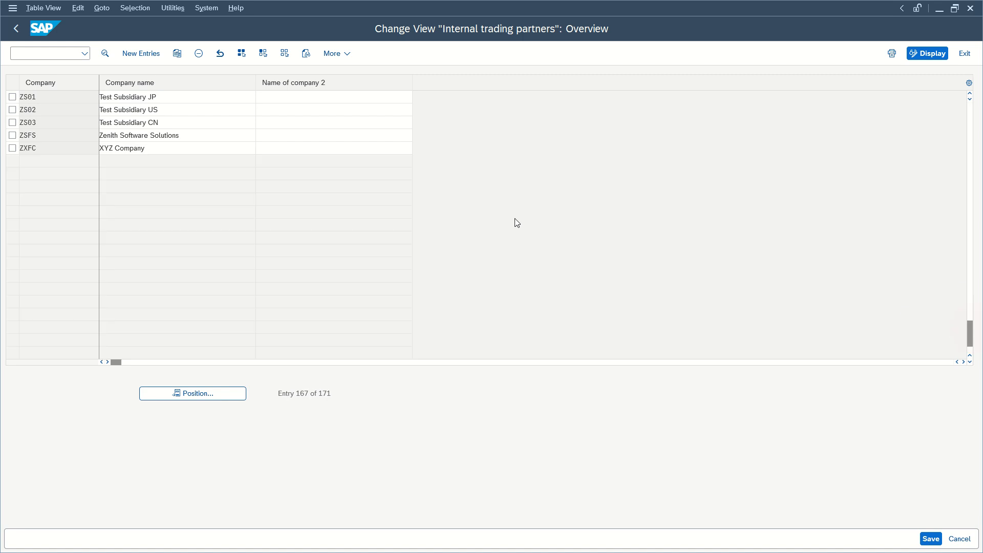
{"action": "scroll", "coordinate": [509, 219], "scroll_direction": "up", "scroll_amount": 4}
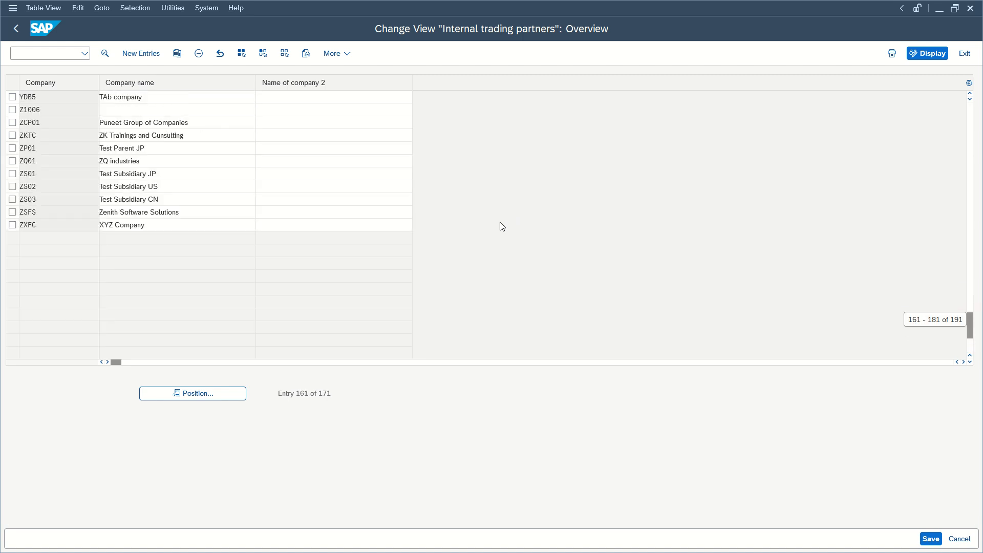
{"action": "scroll", "coordinate": [483, 215], "scroll_direction": "up", "scroll_amount": 1}
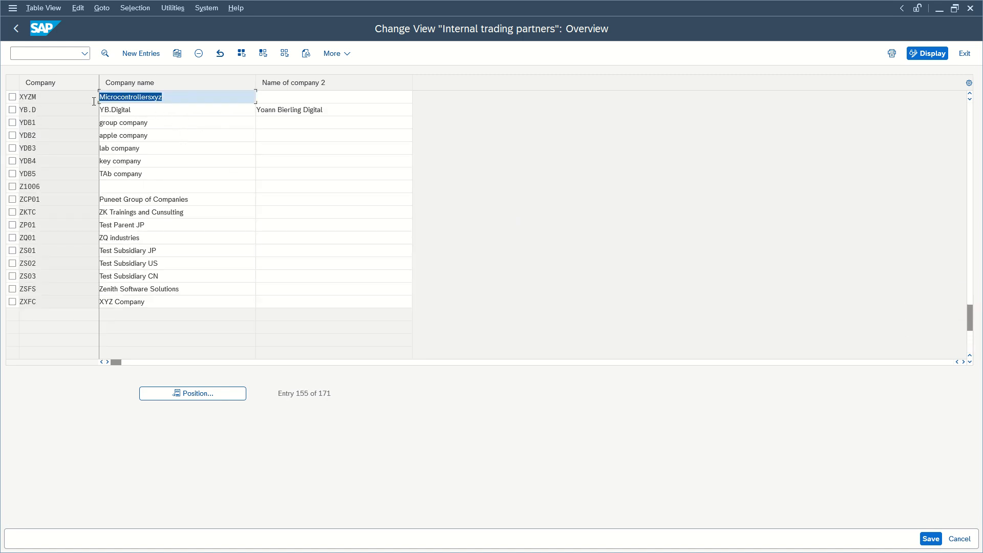
{"action": "key", "text": "F3"}
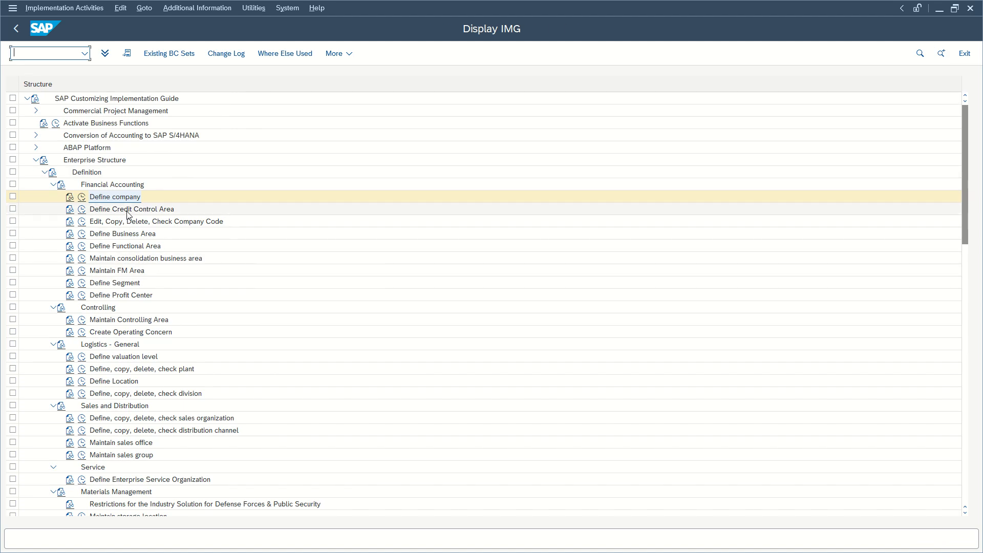
Step: Open the Edit Company Code Data activity for company codes and start a new entry
{"action": "left_click", "coordinate": [82, 222]}
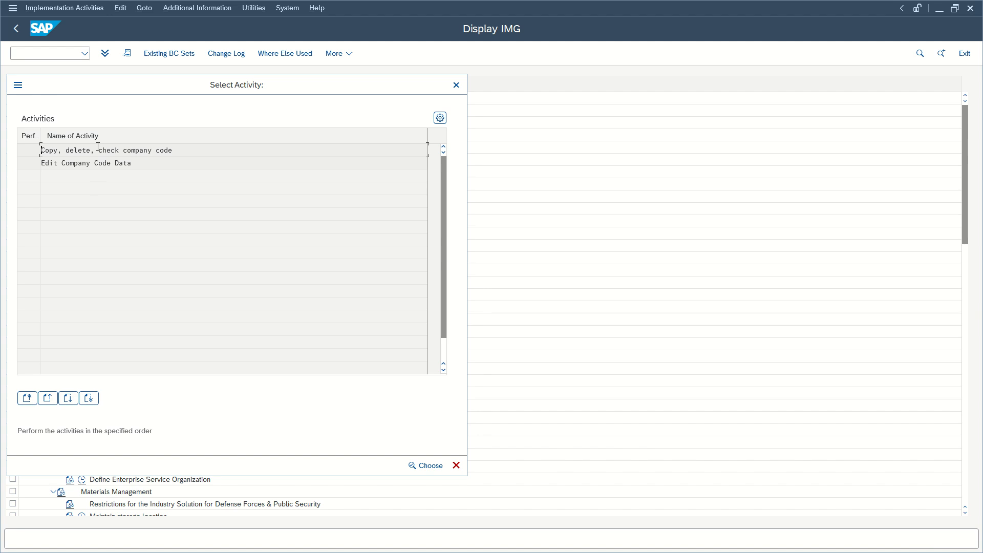
{"action": "double_click", "coordinate": [83, 165]}
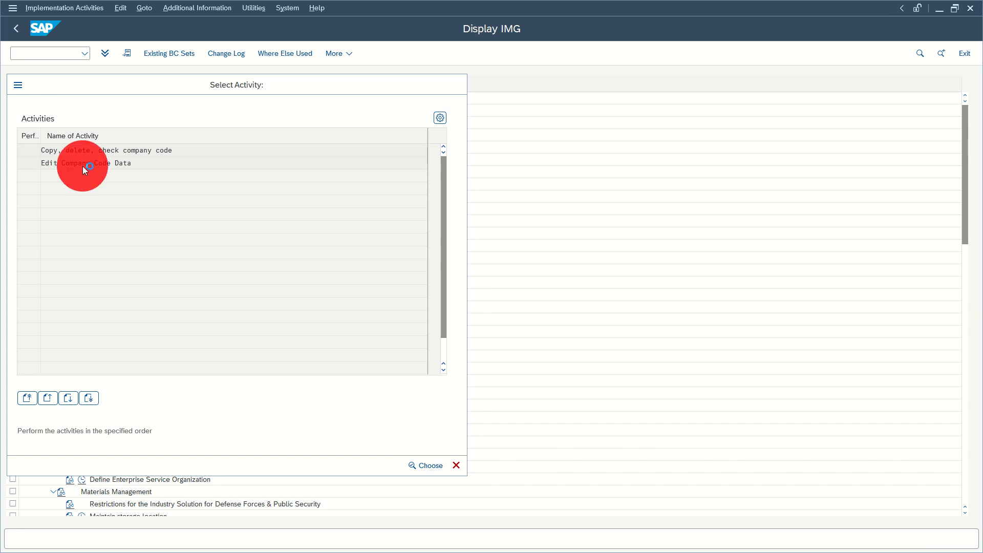
{"action": "scroll", "coordinate": [200, 225], "scroll_direction": "down", "scroll_amount": 3}
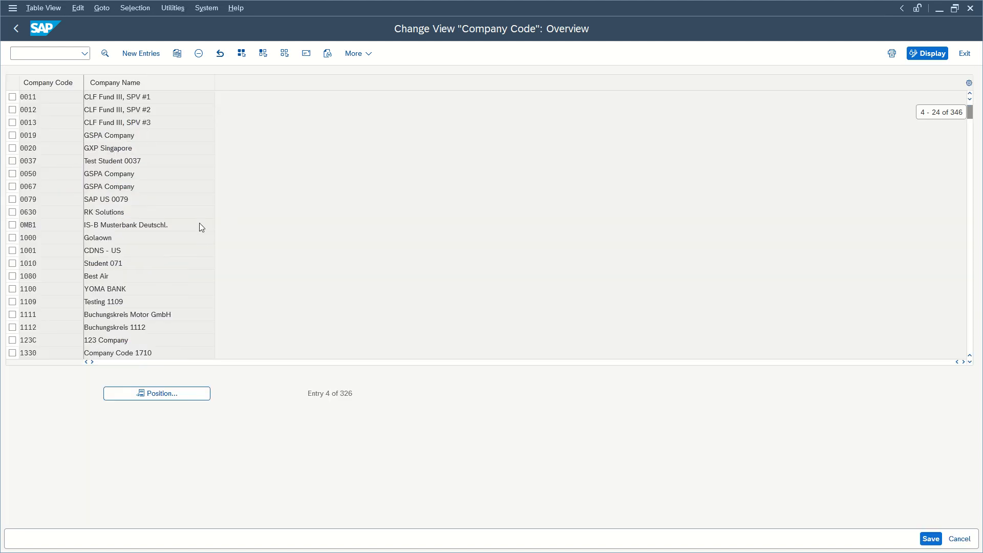
{"action": "scroll", "coordinate": [199, 222], "scroll_direction": "down", "scroll_amount": 4}
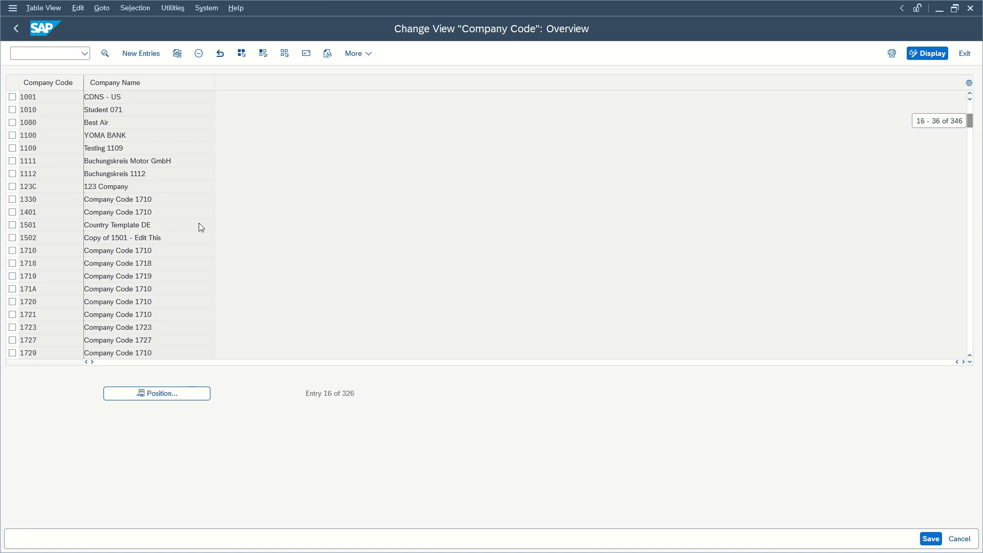
{"action": "left_click", "coordinate": [140, 53]}
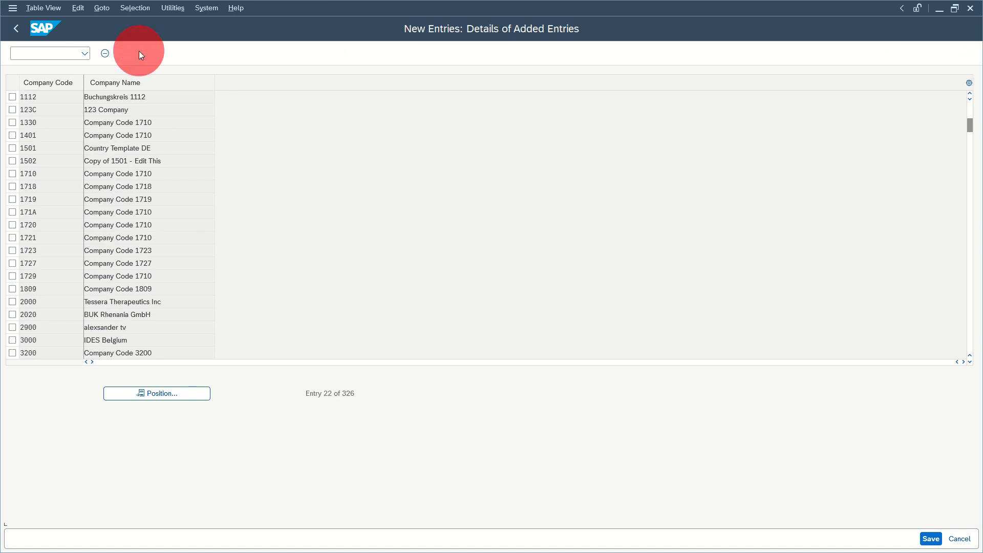
Step: Enter company code YBD1 with the company name YB.Digital in the new entry
{"action": "left_click", "coordinate": [113, 83]}
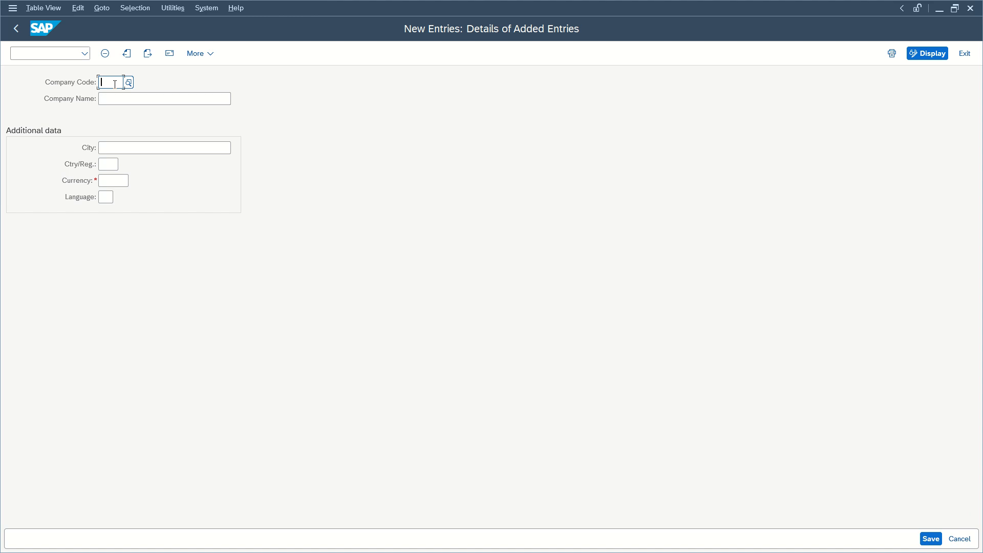
{"action": "type", "text": "YBD1"}
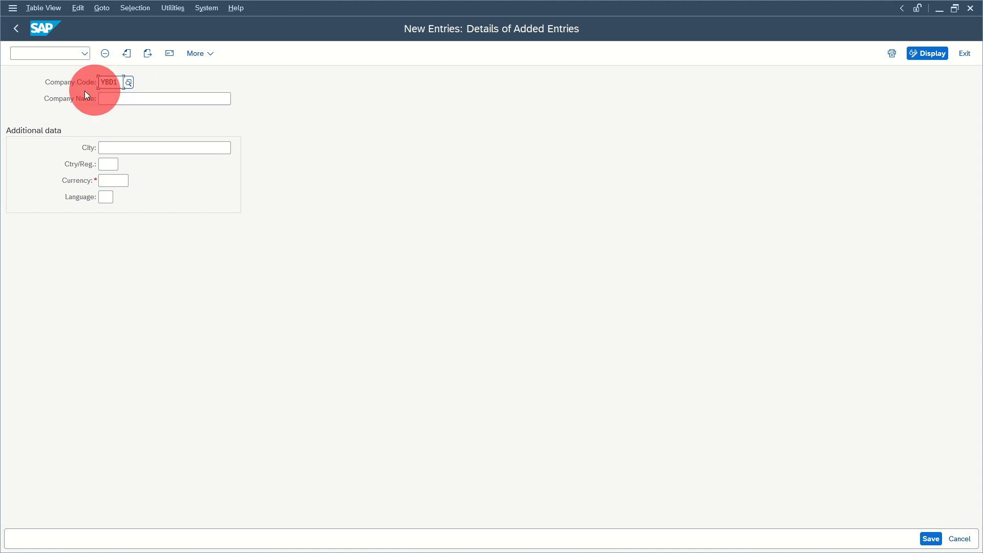
{"action": "left_click", "coordinate": [122, 100]}
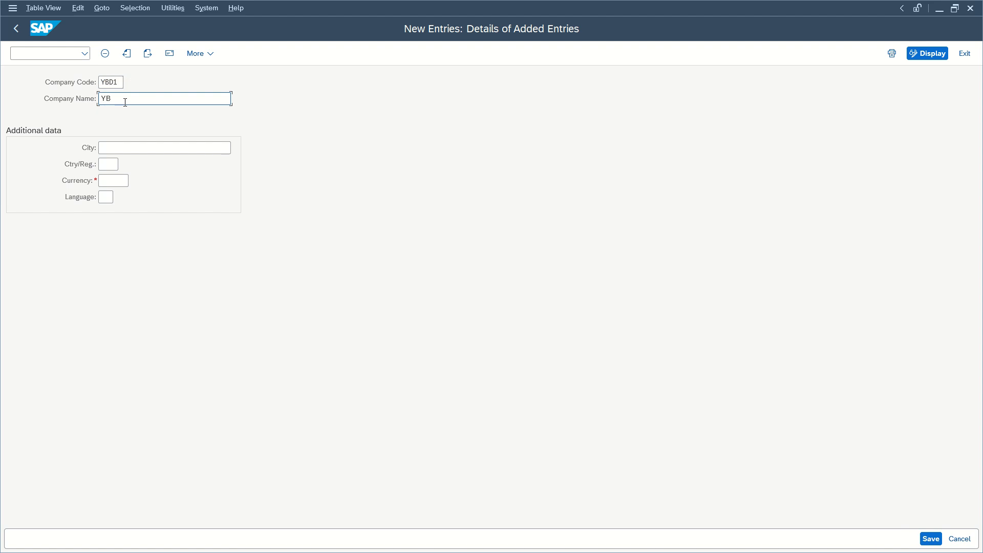
Step: Fill in the company code's additional data with city Warsaw, country PL, currency USD and language EN
{"action": "left_click", "coordinate": [109, 182]}
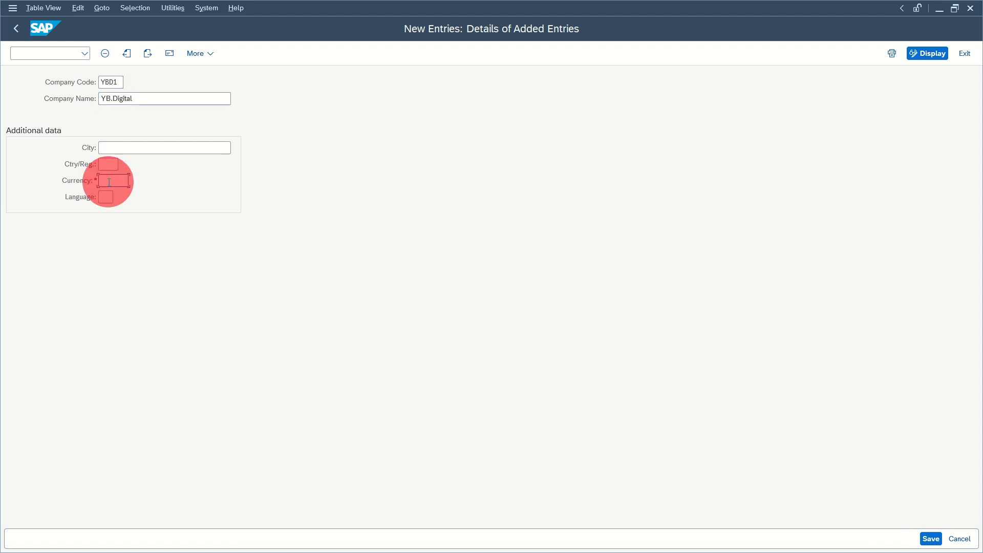
{"action": "type", "text": "USD"}
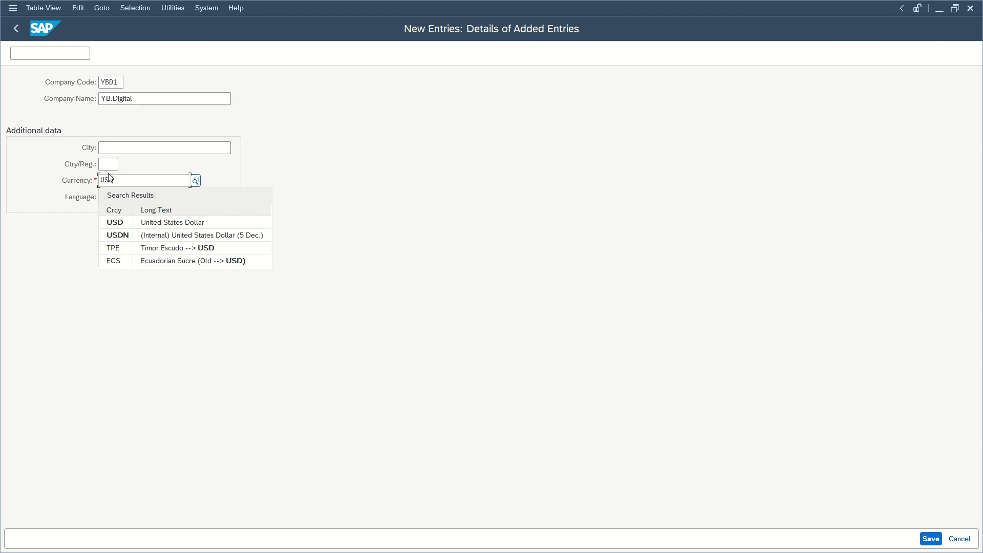
{"action": "left_click", "coordinate": [109, 168]}
{"action": "type", "text": "PL"}
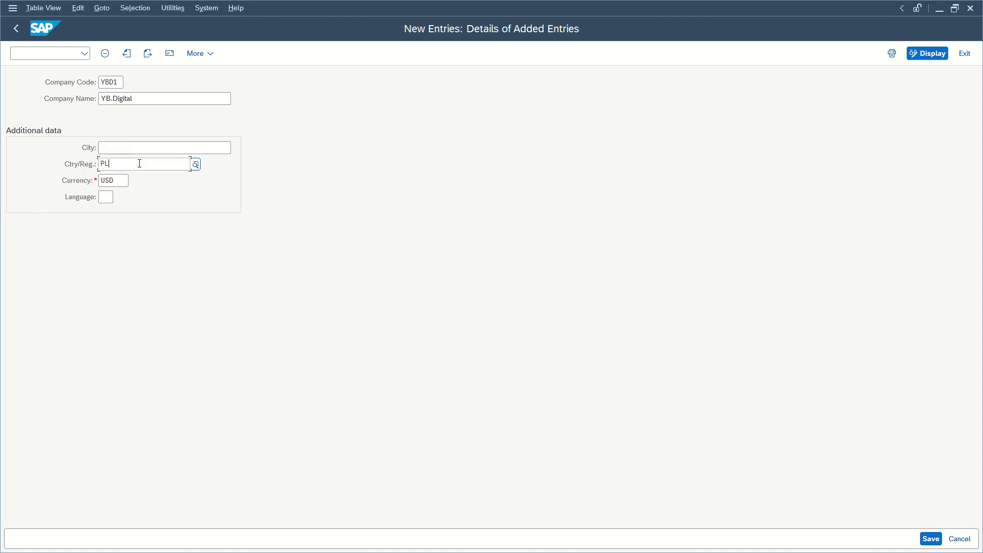
{"action": "left_click", "coordinate": [114, 203]}
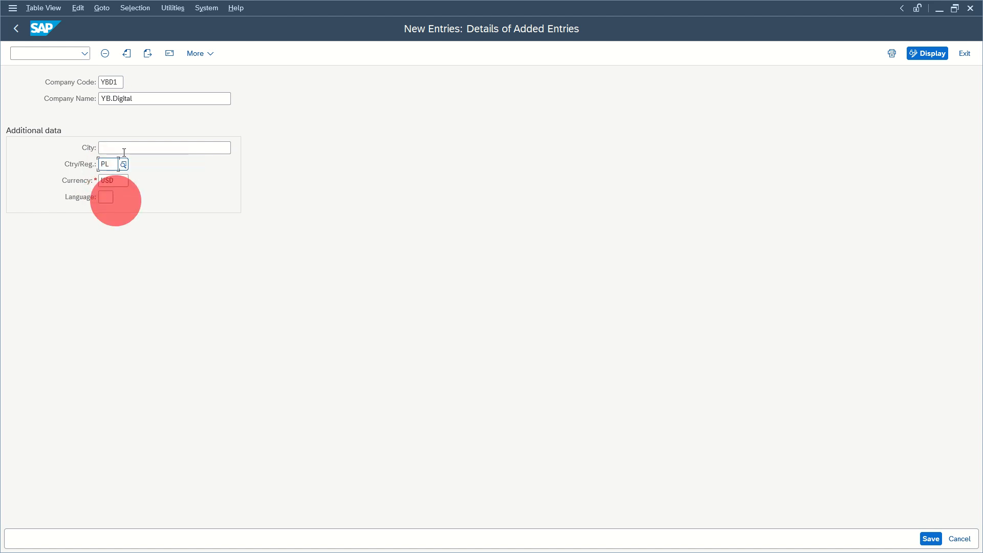
{"action": "left_click", "coordinate": [123, 148]}
{"action": "type", "text": "Warsaw"}
{"action": "left_click", "coordinate": [110, 196]}
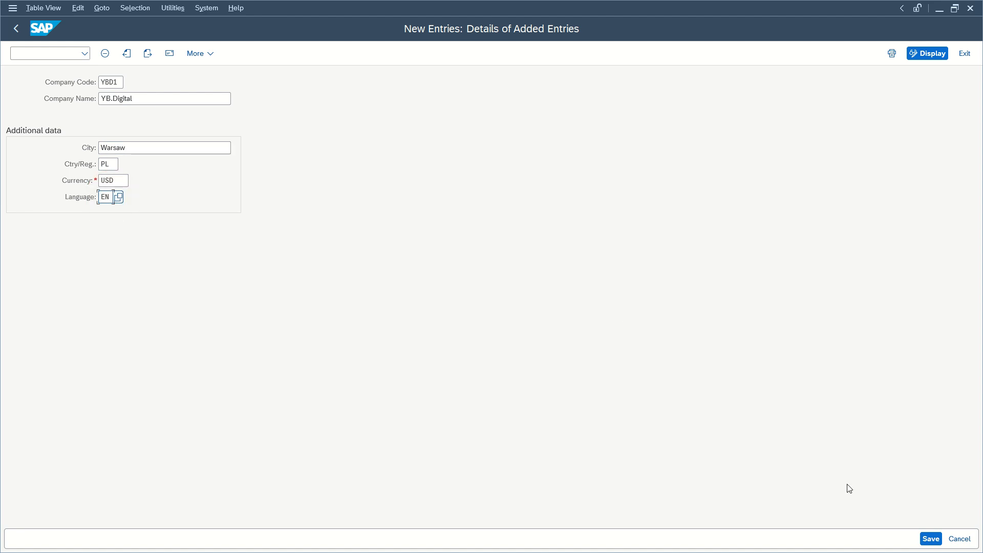
Step: Save the new company code entry and set its address title to Company and name to YB.Digital
{"action": "left_click", "coordinate": [931, 539]}
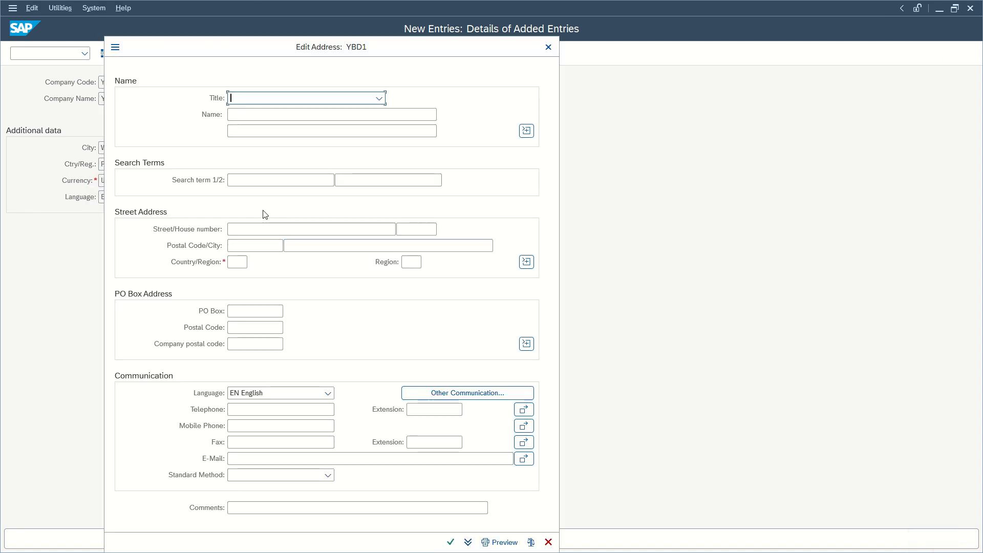
{"action": "left_click", "coordinate": [297, 99]}
{"action": "left_click", "coordinate": [254, 113]}
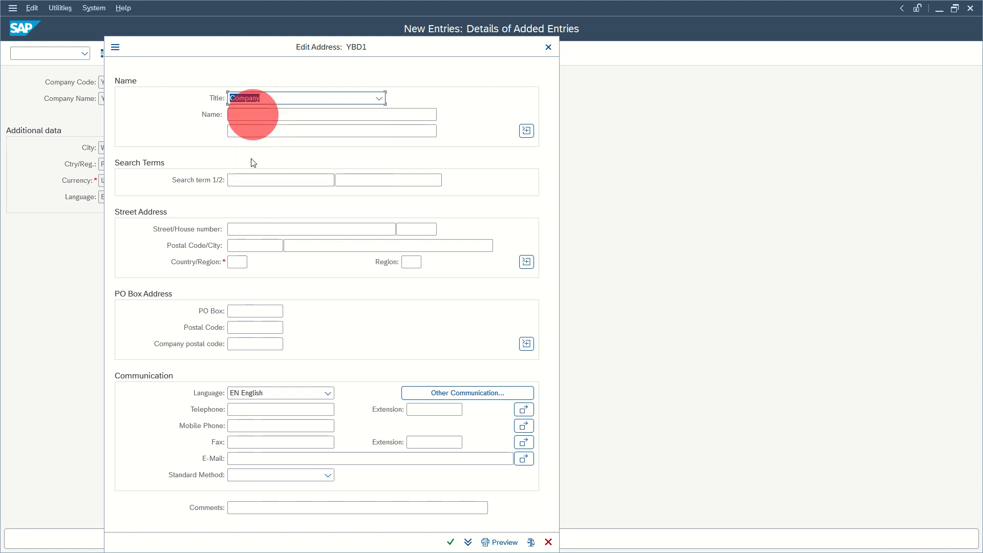
{"action": "left_click", "coordinate": [252, 114]}
{"action": "type", "text": "YB.Digi"}
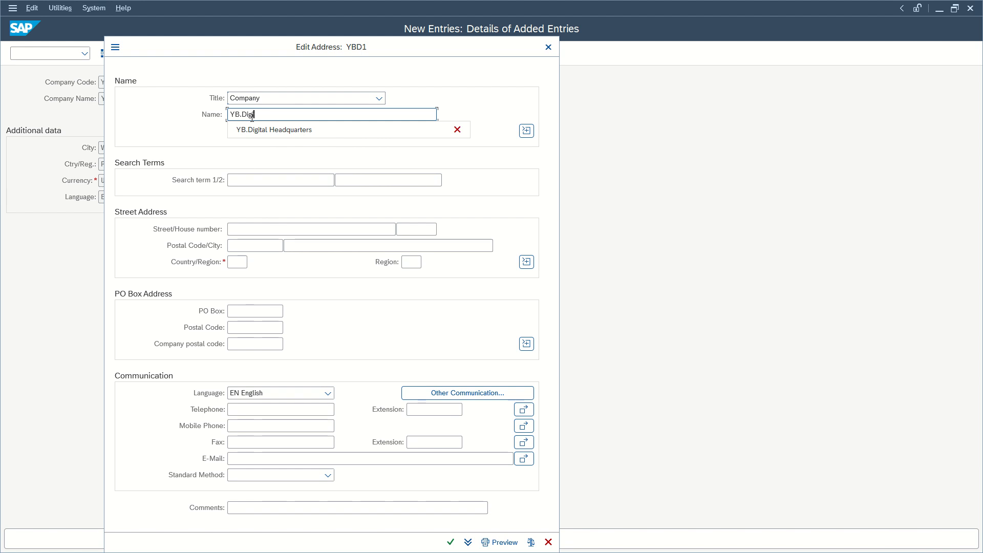
{"action": "key", "text": "Down"}
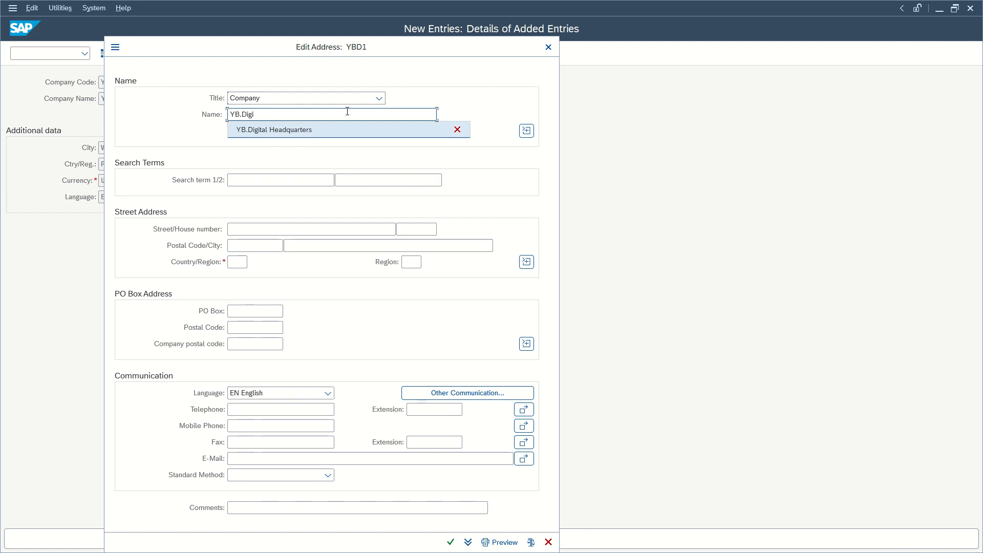
{"action": "type", "text": "tal"}
{"action": "left_click", "coordinate": [190, 98]}
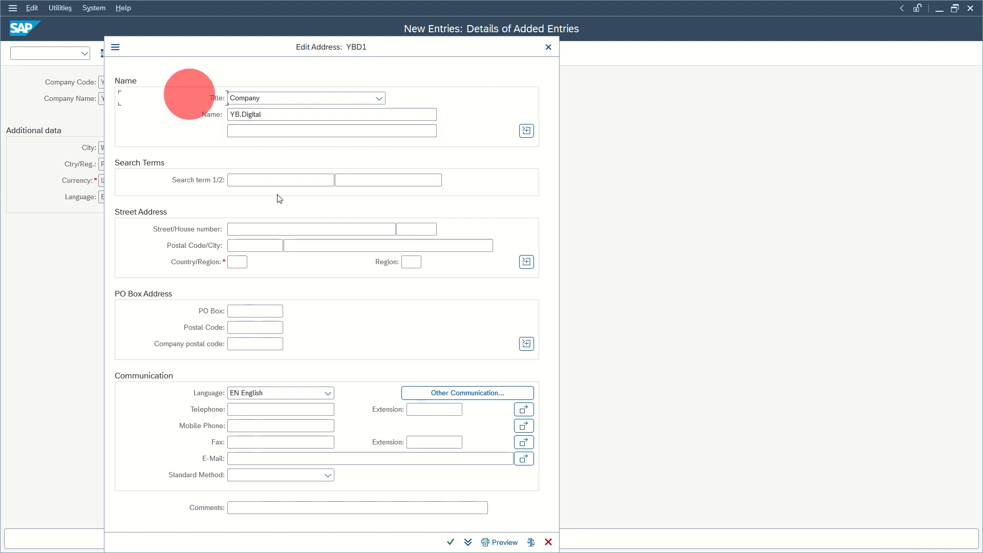
Step: Complete the address with country PL and save the company code under the proposed customizing request
{"action": "left_click", "coordinate": [238, 262]}
{"action": "type", "text": "PL"}
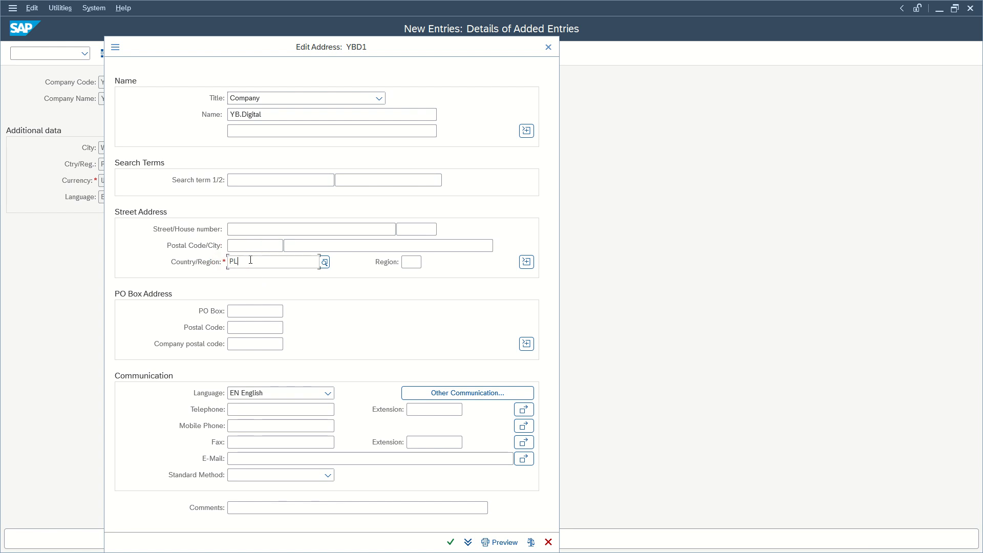
{"action": "left_click", "coordinate": [277, 326]}
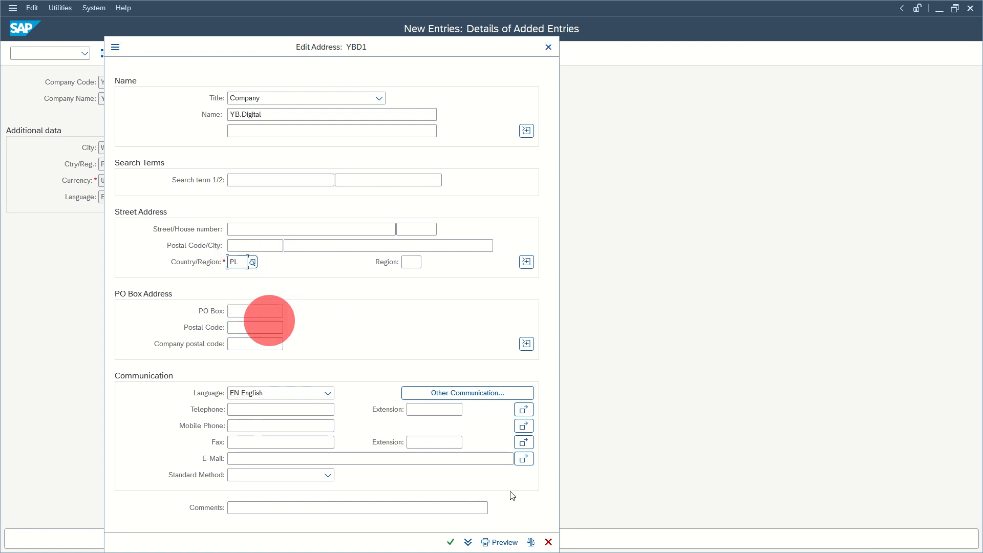
{"action": "left_click", "coordinate": [451, 542]}
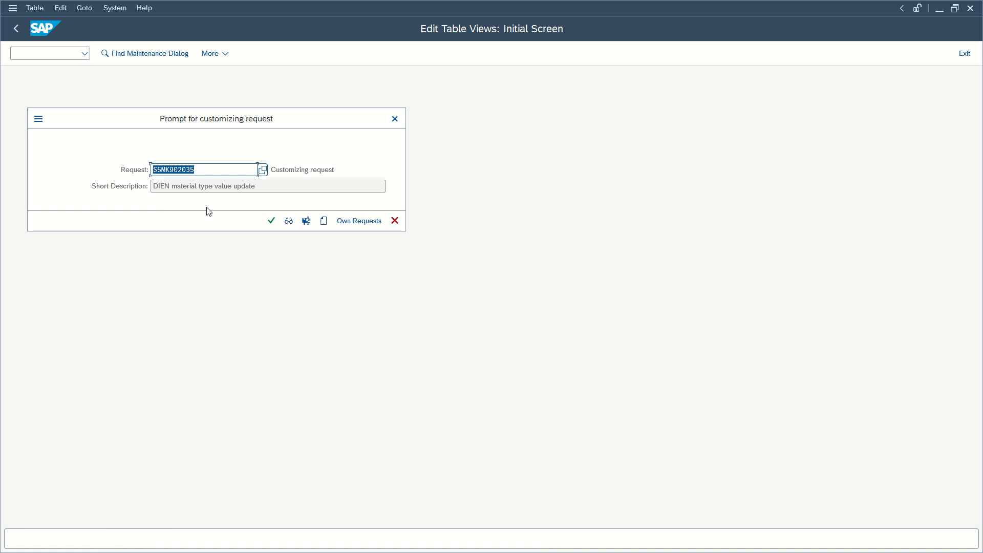
{"action": "left_click", "coordinate": [269, 222]}
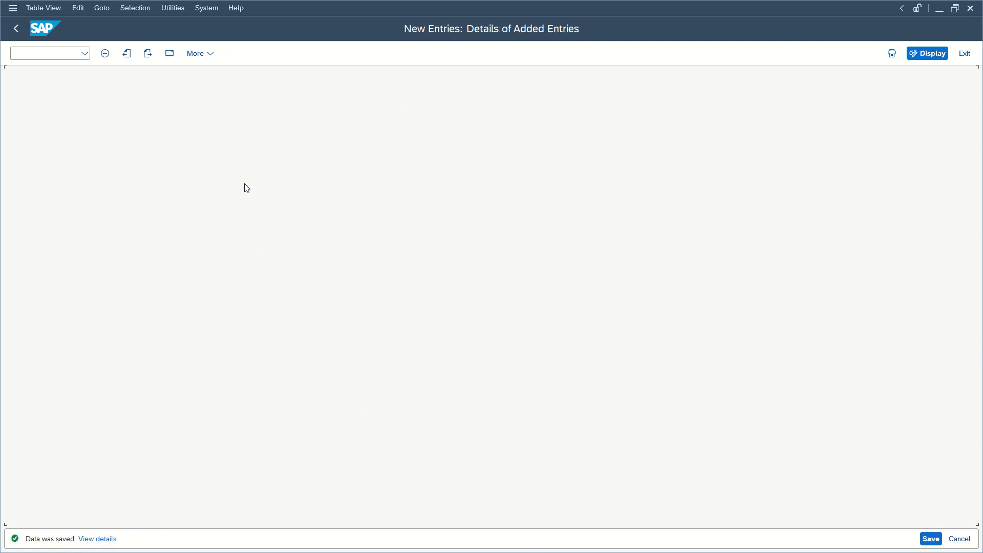
Step: Leave the company code activity, reopen Assign plant to company code from the IMG, and start a new assignment entry
{"action": "left_click", "coordinate": [955, 55]}
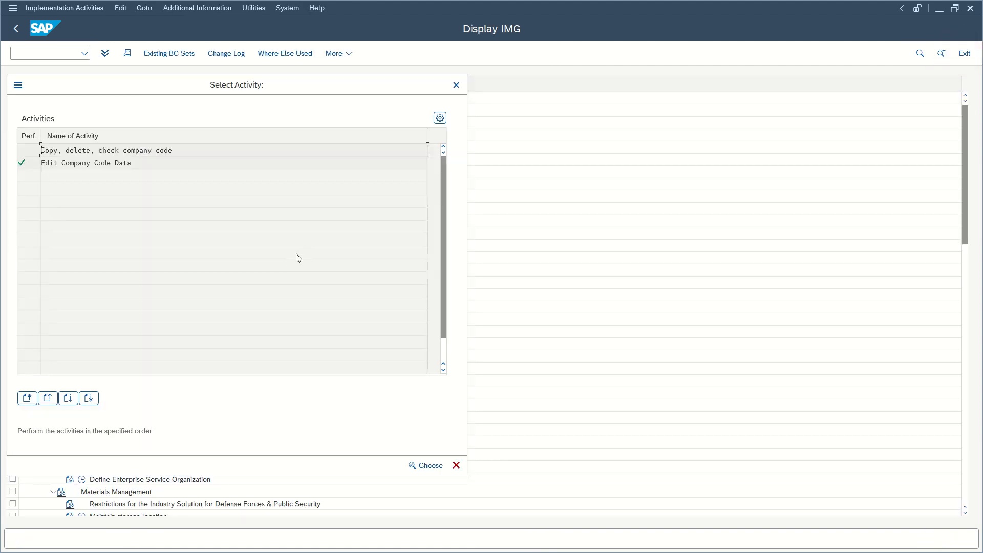
{"action": "left_click", "coordinate": [457, 466]}
{"action": "scroll", "coordinate": [76, 253], "scroll_direction": "down", "scroll_amount": 6}
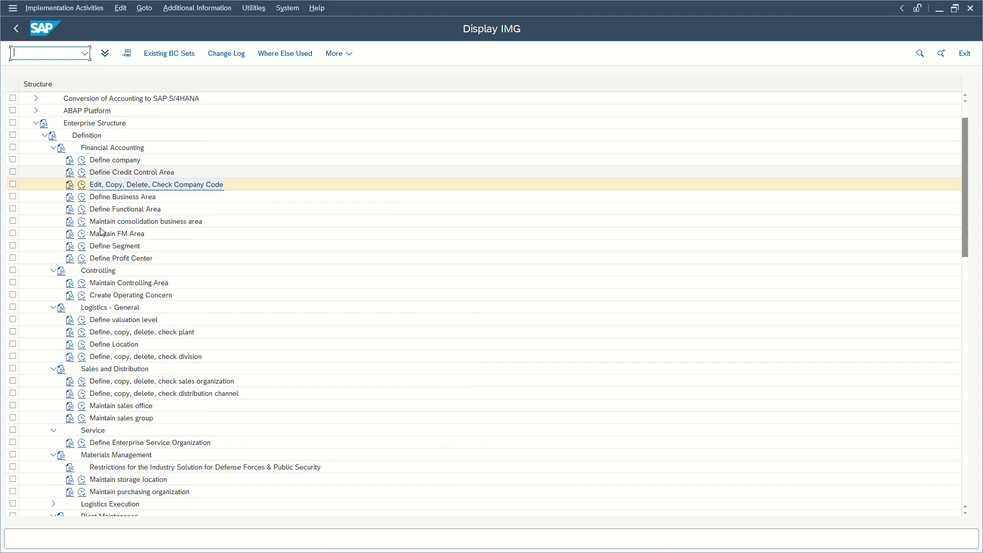
{"action": "left_click", "coordinate": [82, 417]}
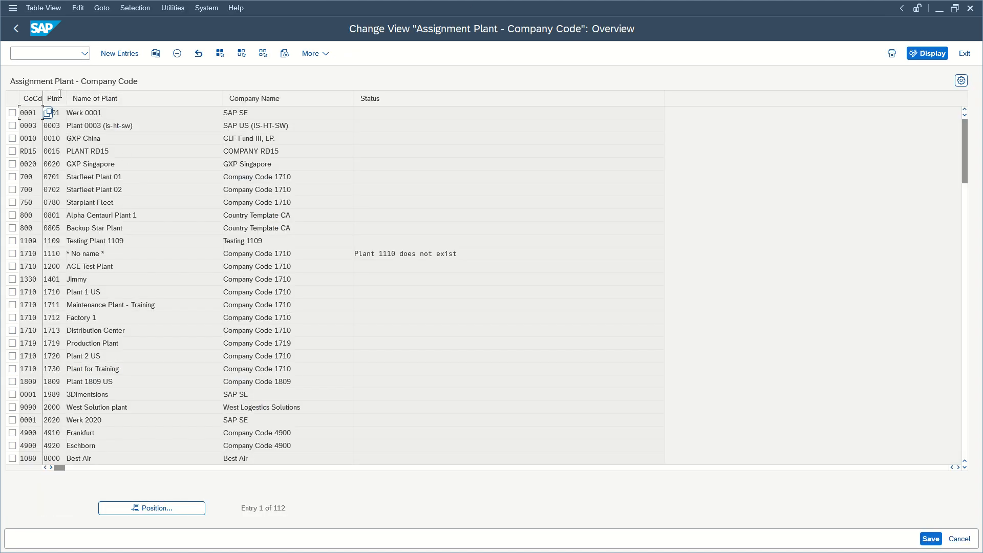
{"action": "left_click", "coordinate": [119, 54]}
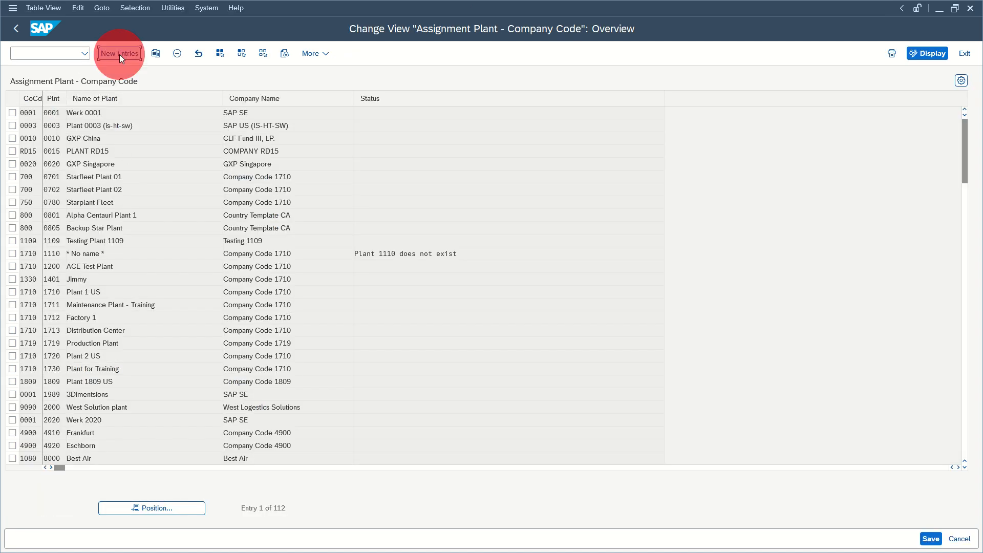
Step: Assign plant YBD1 to company code YBD1 and save the assignment under the proposed customizing request
{"action": "type", "text": "YB"}
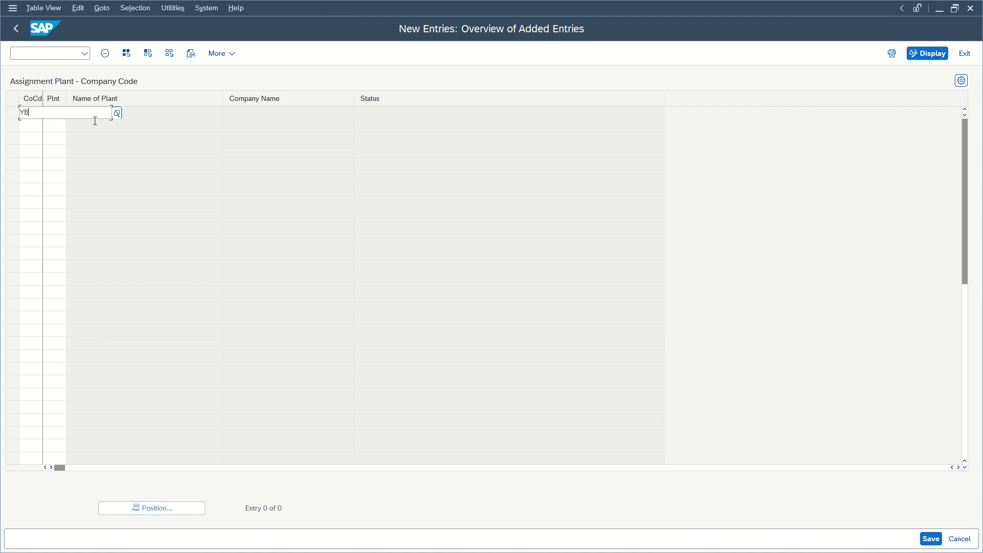
{"action": "left_click", "coordinate": [67, 155]}
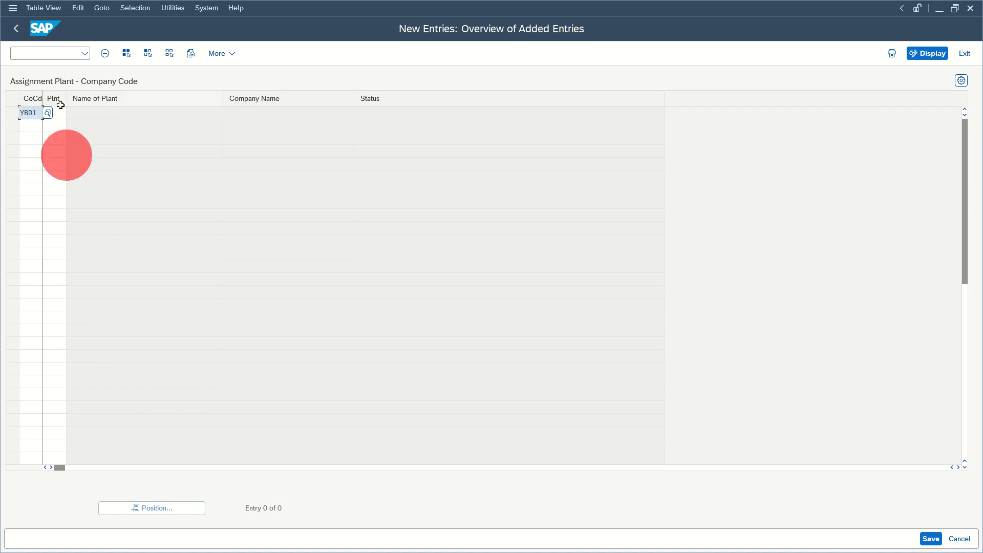
{"action": "left_click", "coordinate": [59, 112]}
{"action": "type", "text": "YB"}
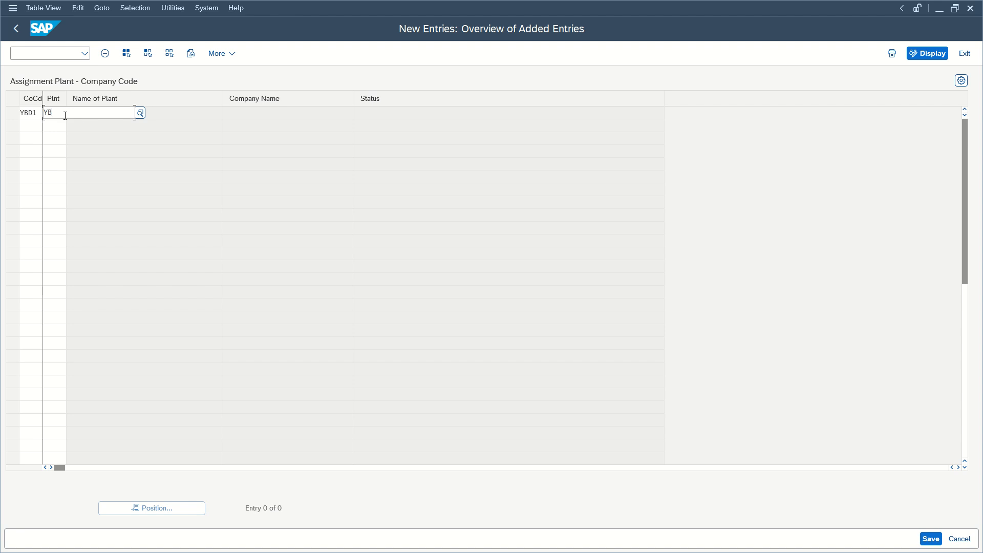
{"action": "left_click", "coordinate": [82, 155]}
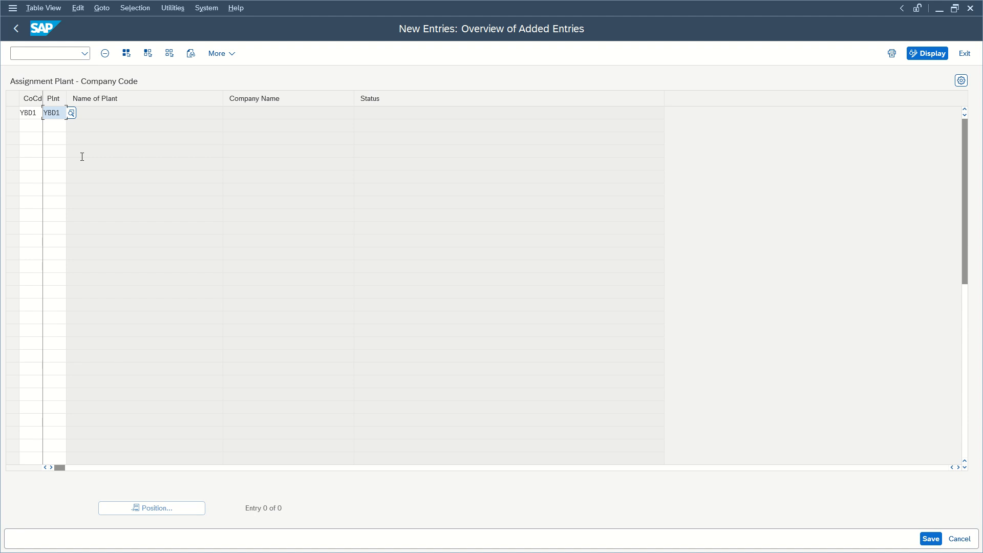
{"action": "left_click", "coordinate": [931, 538]}
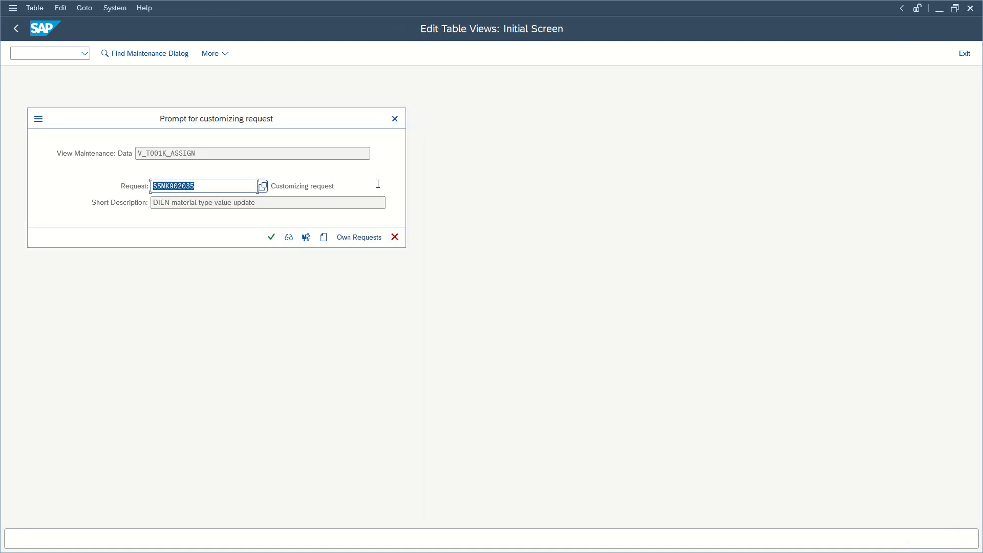
{"action": "left_click", "coordinate": [272, 238]}
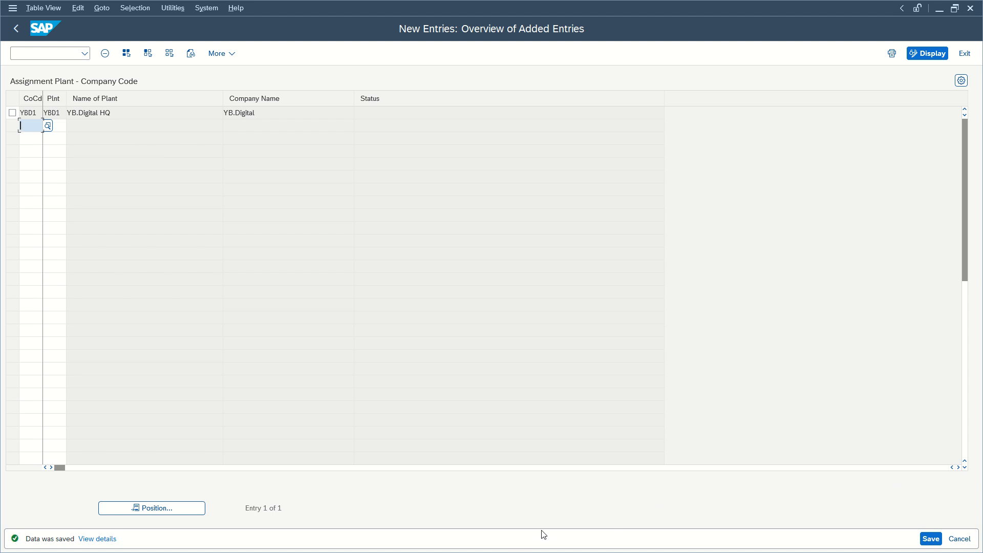
Step: Open transaction ME11 for creating an info record in a new session
{"action": "key", "text": "super"}
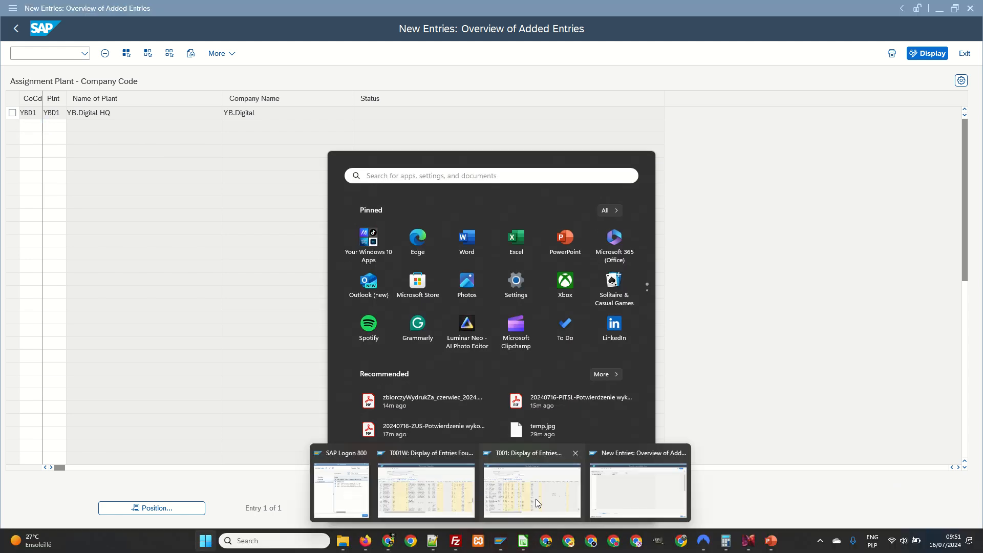
{"action": "left_click", "coordinate": [226, 223]}
{"action": "left_click", "coordinate": [51, 49]}
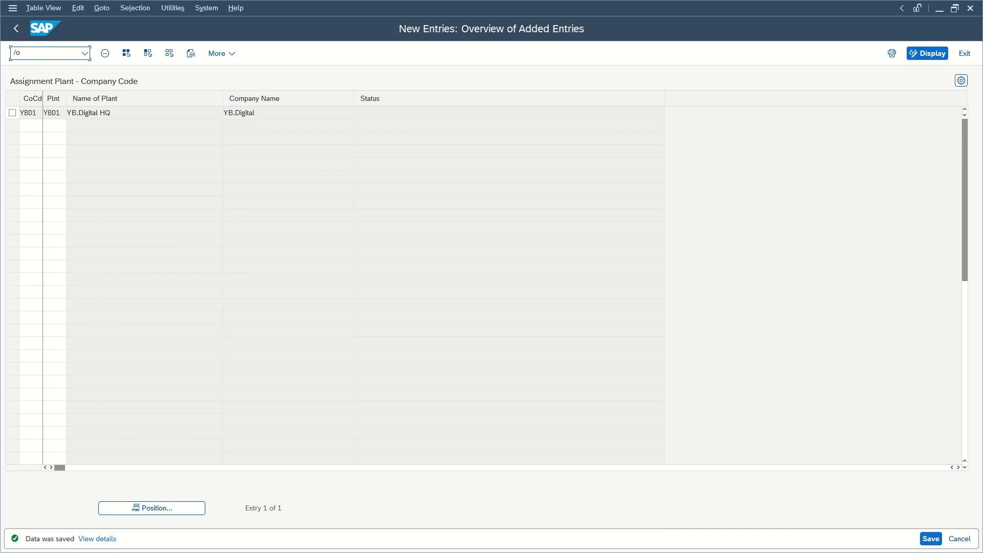
{"action": "type", "text": "/oME11"}
{"action": "key", "text": "Return"}
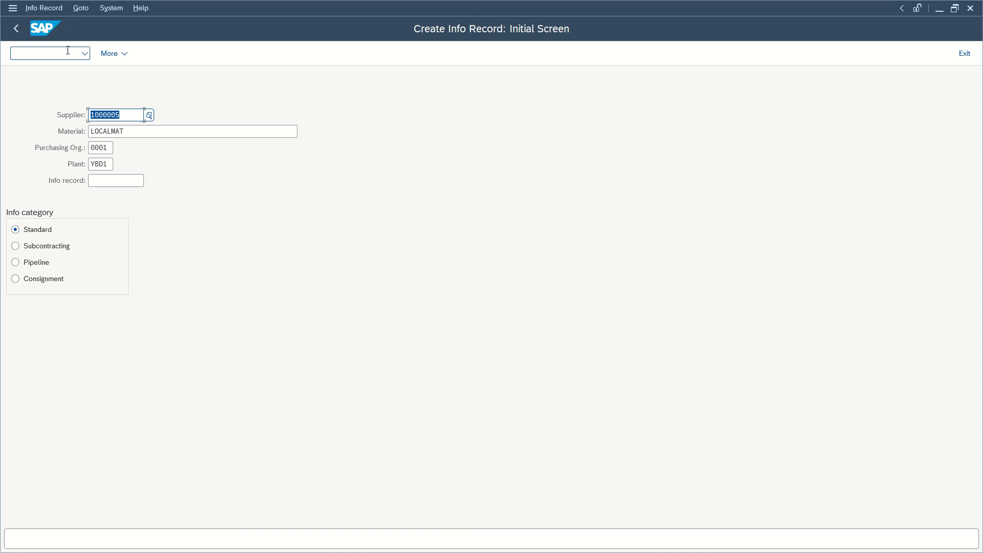
Step: Try to create the info record for material LOCALMAT with purchasing organization 0001 and plant YBD1
{"action": "left_click", "coordinate": [148, 132]}
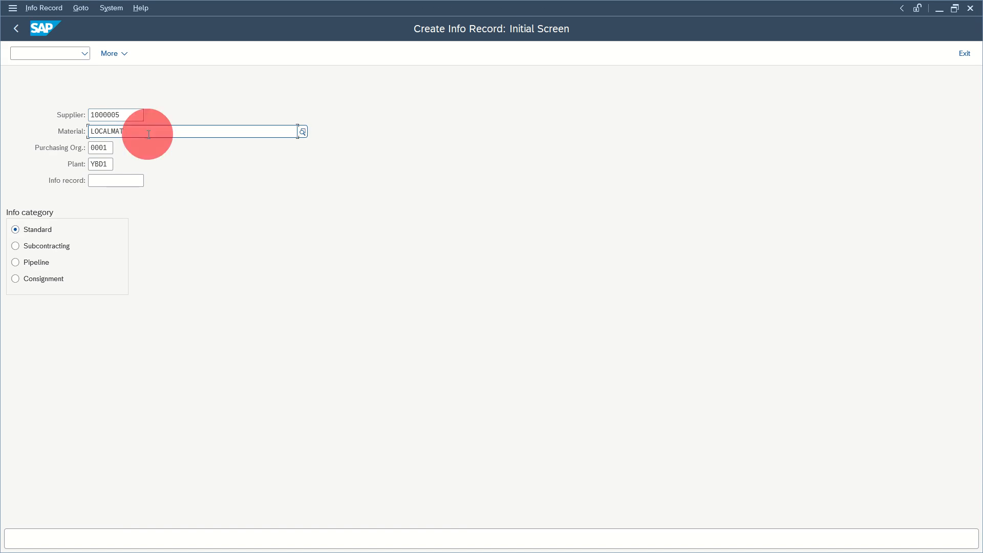
{"action": "left_click", "coordinate": [122, 115]}
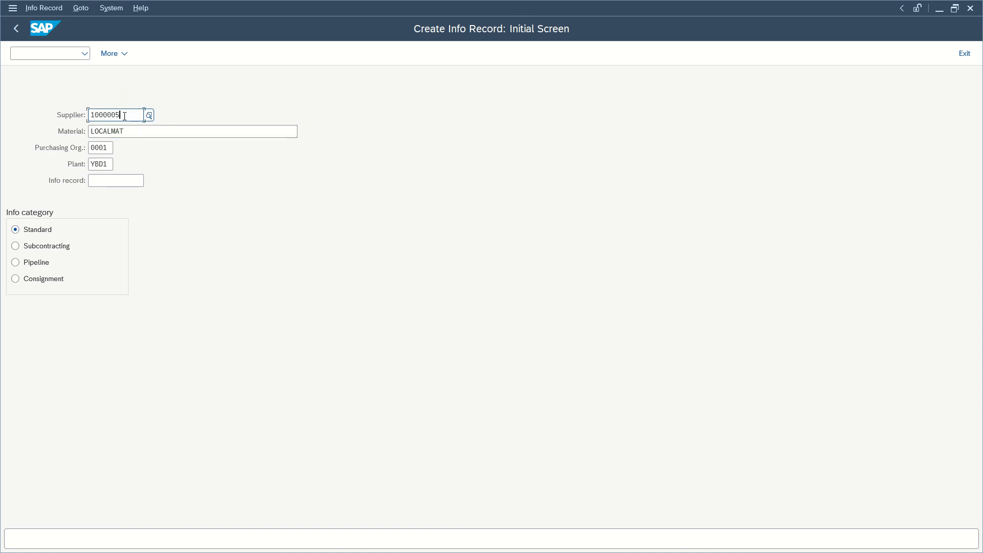
{"action": "left_click", "coordinate": [133, 133]}
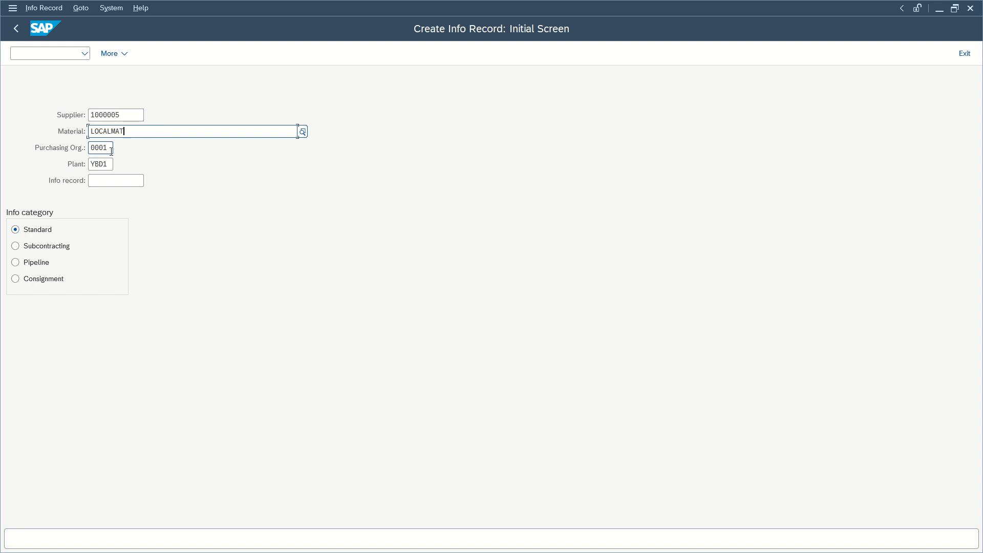
{"action": "left_click", "coordinate": [144, 134]}
{"action": "left_click", "coordinate": [97, 147]}
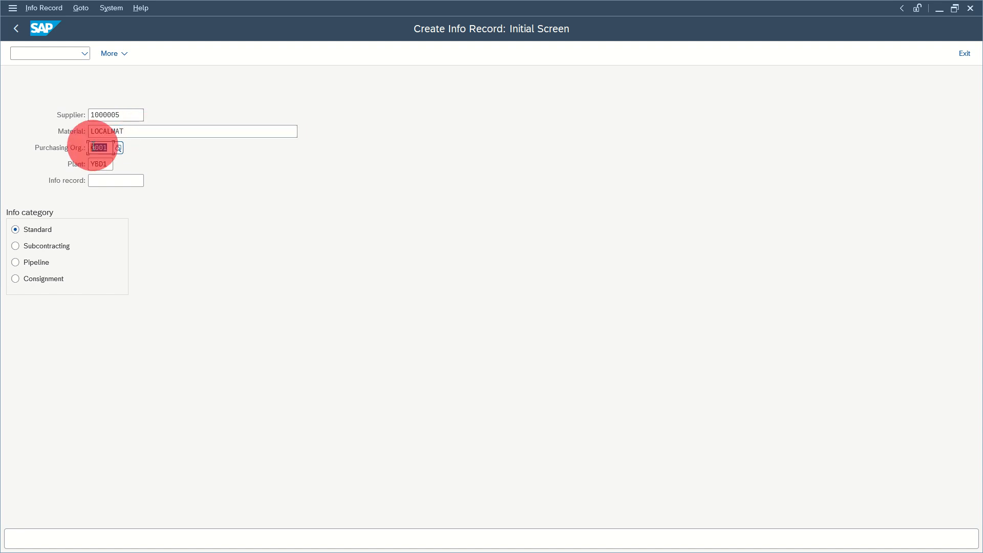
{"action": "left_click", "coordinate": [145, 124]}
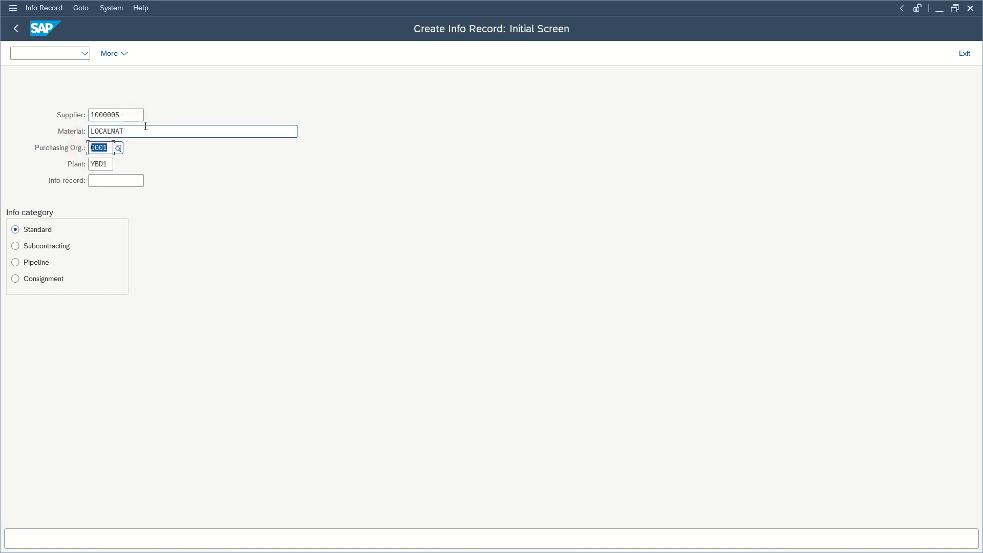
{"action": "left_click", "coordinate": [146, 125]}
{"action": "key", "text": "Return"}
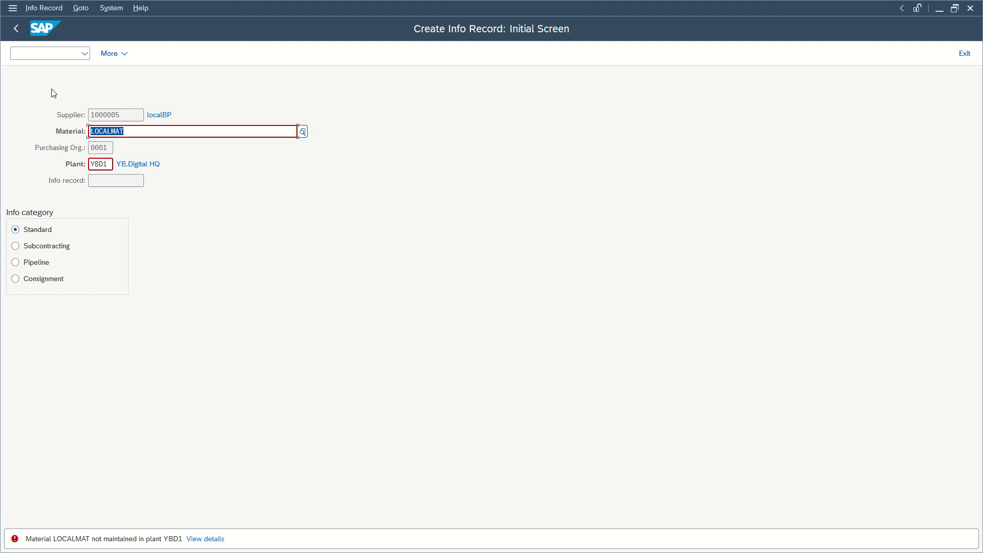
Step: Open transaction MM01 and bring up the view selection for material LOCALMAT
{"action": "left_click", "coordinate": [65, 59]}
{"action": "left_click", "coordinate": [62, 54]}
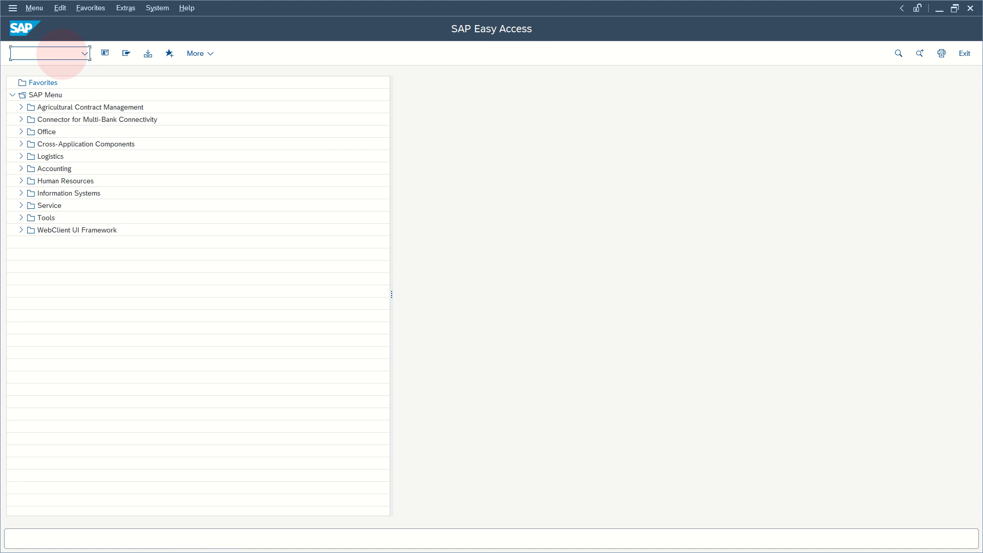
{"action": "type", "text": "mm01"}
{"action": "key", "text": "Return"}
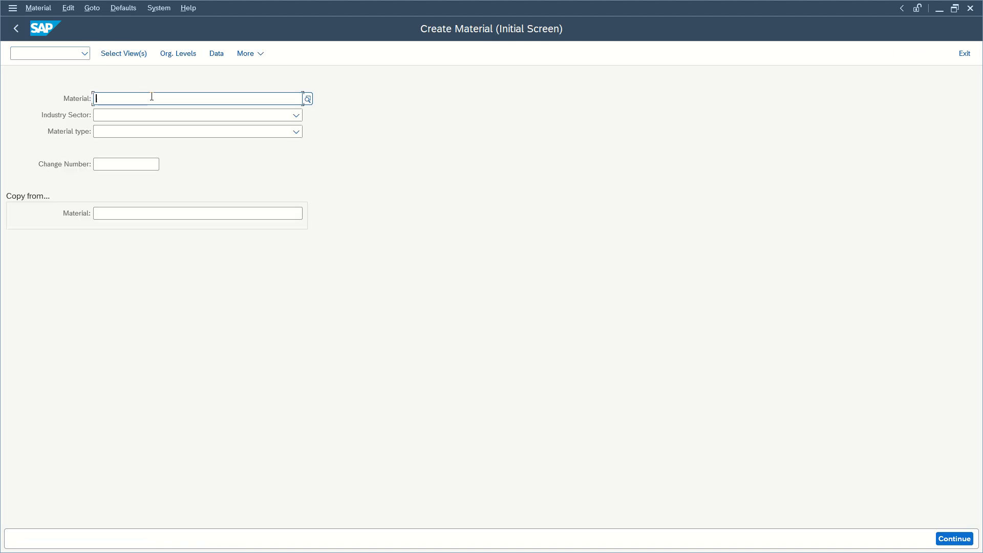
{"action": "type", "text": "local"}
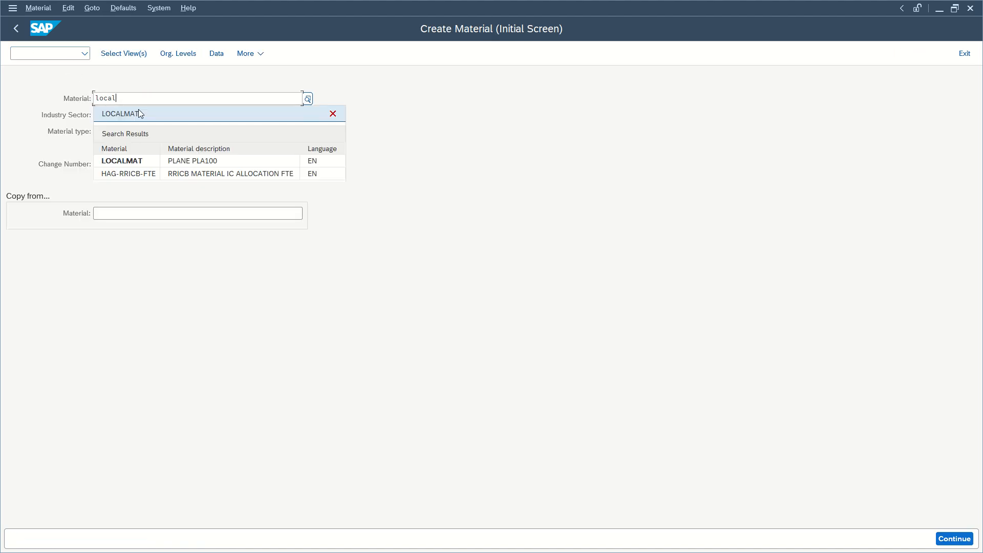
{"action": "left_click", "coordinate": [136, 158]}
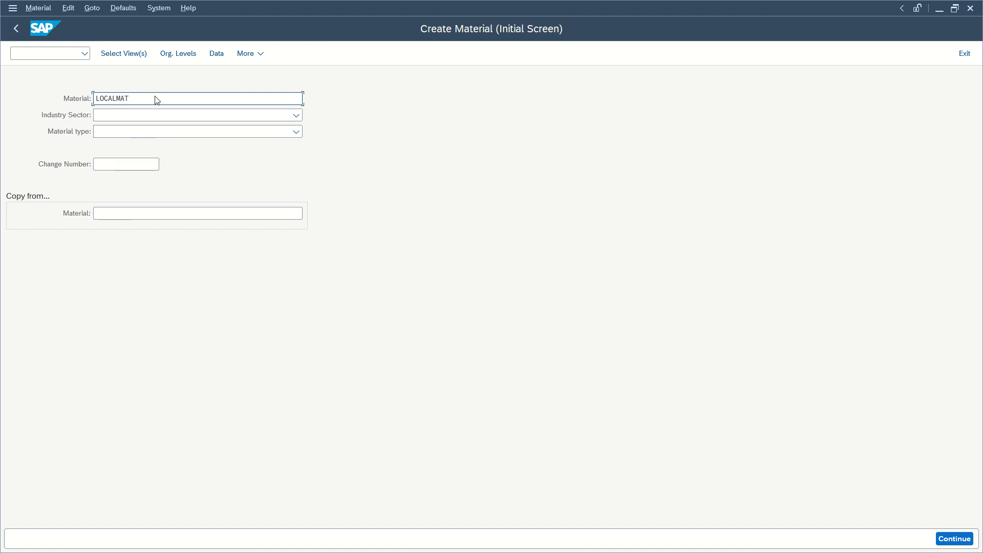
{"action": "key", "text": "Return"}
{"action": "key", "text": "Return"}
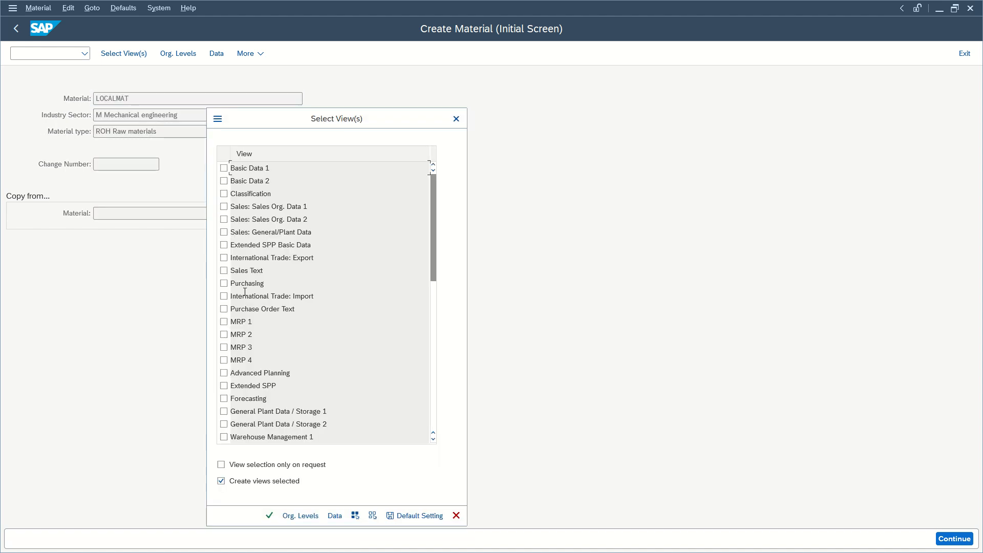
Step: Try to create the Purchasing view of material LOCALMAT for plant YBD1, and cancel the organizational levels entry
{"action": "left_click", "coordinate": [224, 283]}
{"action": "left_click", "coordinate": [270, 516]}
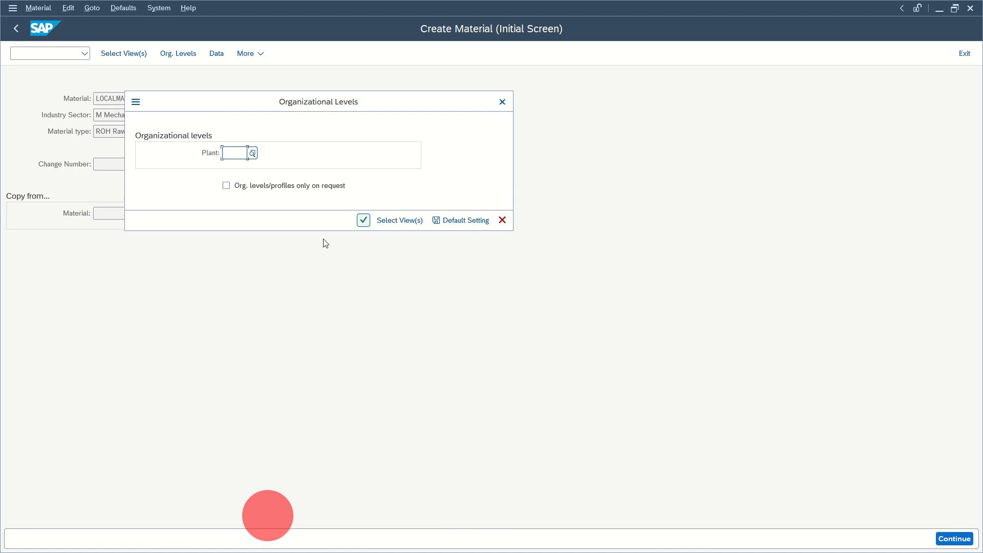
{"action": "type", "text": "YBD1"}
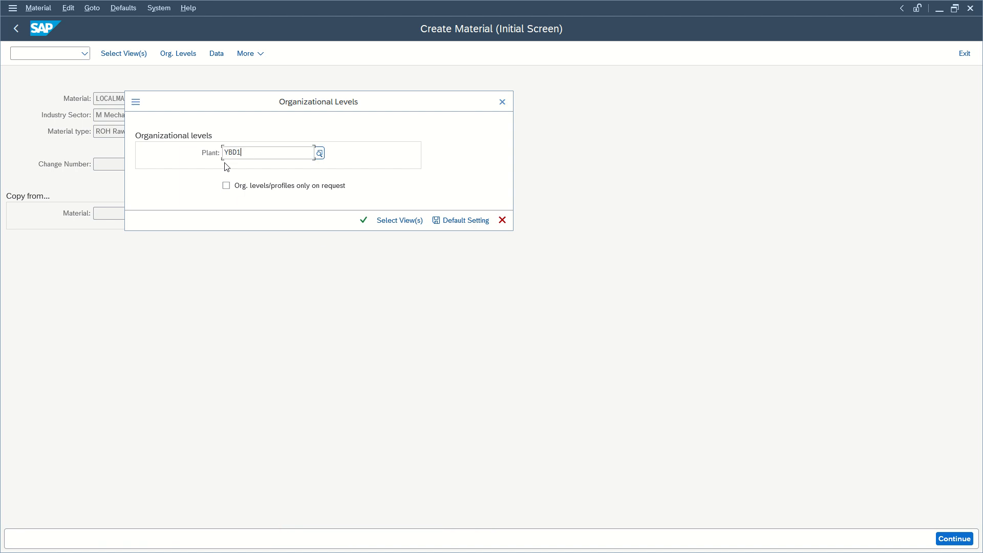
{"action": "key", "text": "Return"}
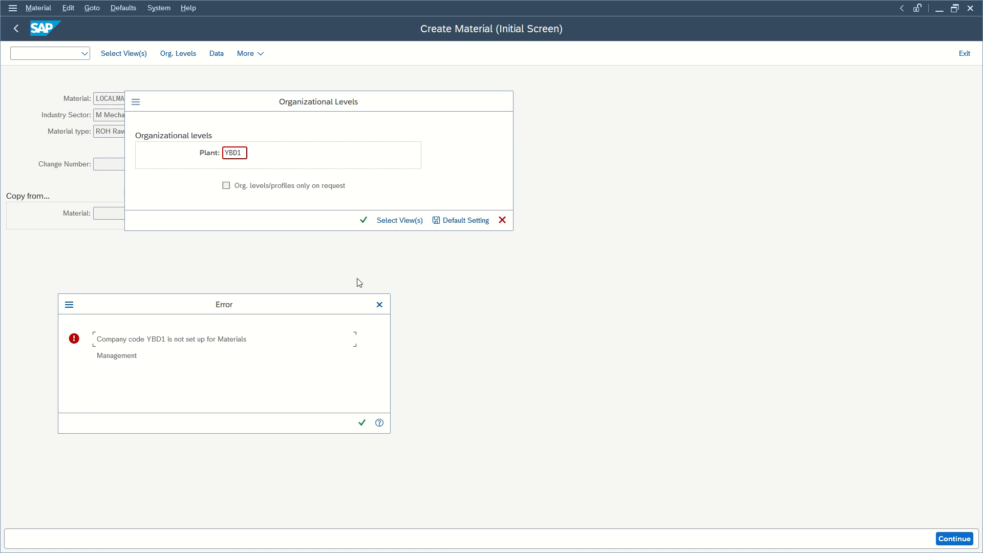
{"action": "left_click", "coordinate": [380, 304]}
{"action": "left_click", "coordinate": [379, 305]}
{"action": "left_click", "coordinate": [506, 219]}
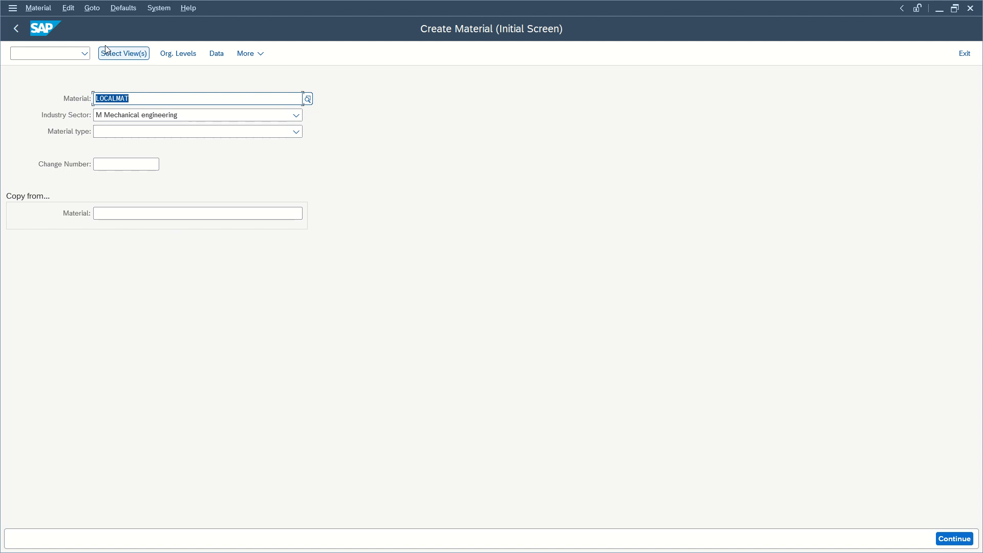
{"action": "left_click", "coordinate": [62, 53]}
{"action": "type", "text": "/o"}
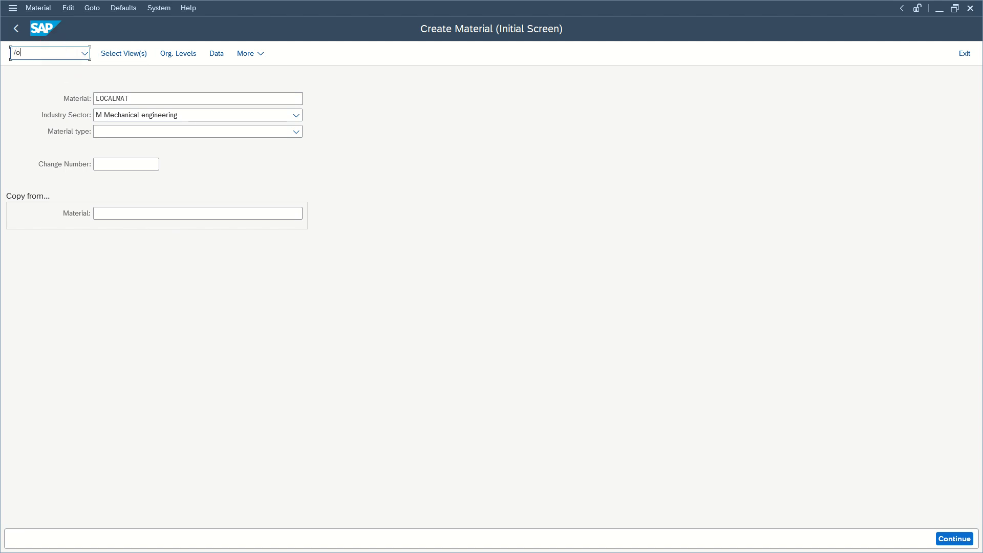
{"action": "type", "text": "su53"}
{"action": "key", "text": "Return"}
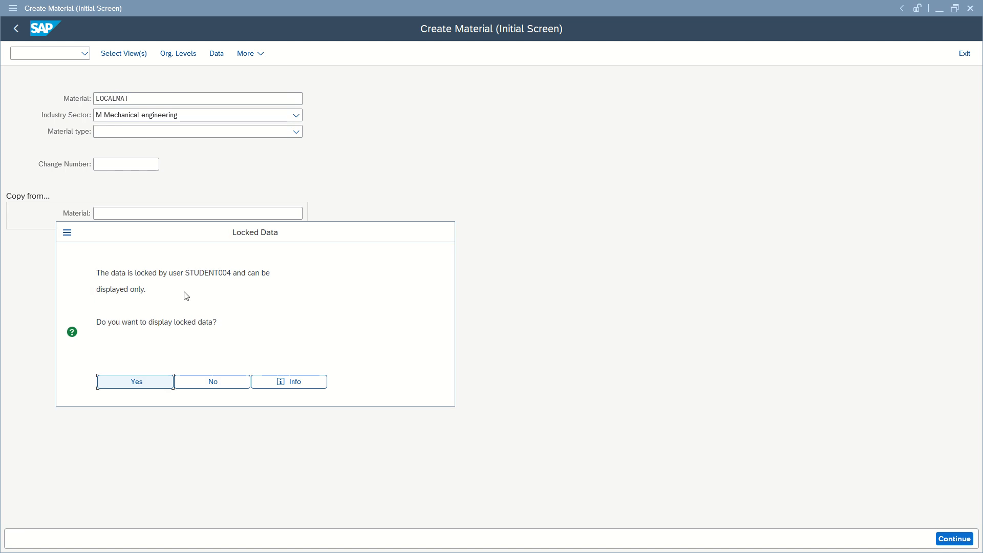
{"action": "left_click", "coordinate": [244, 383]}
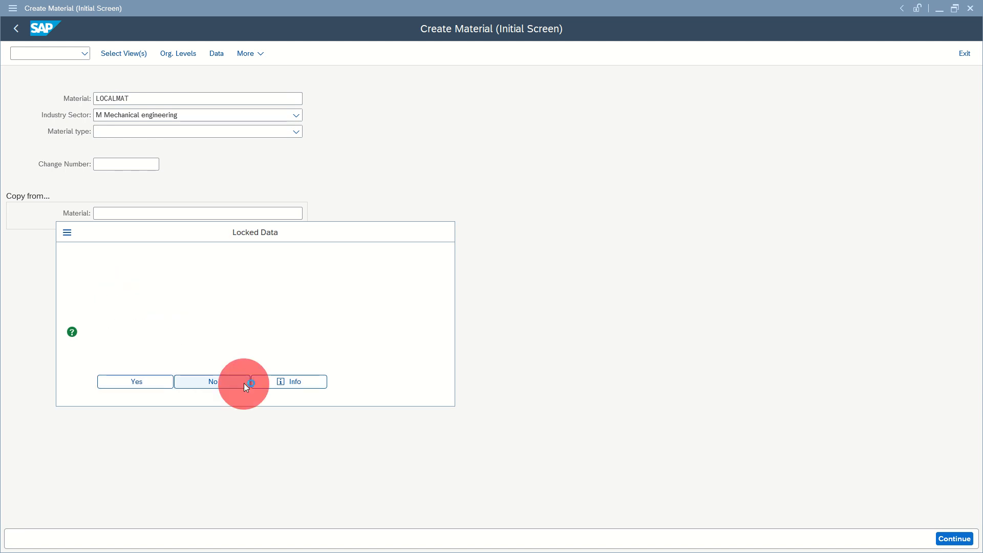
Step: Close the material session, leave the plant assignment customizing, and open transaction OB37 for fiscal year variant assignment
{"action": "left_click", "coordinate": [973, 11]}
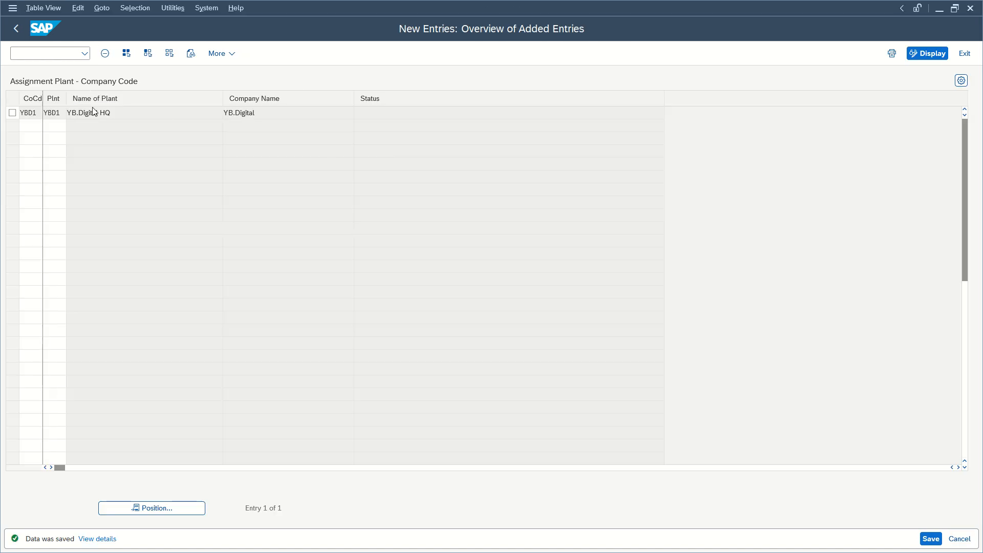
{"action": "key", "text": "F3"}
{"action": "key", "text": "F3"}
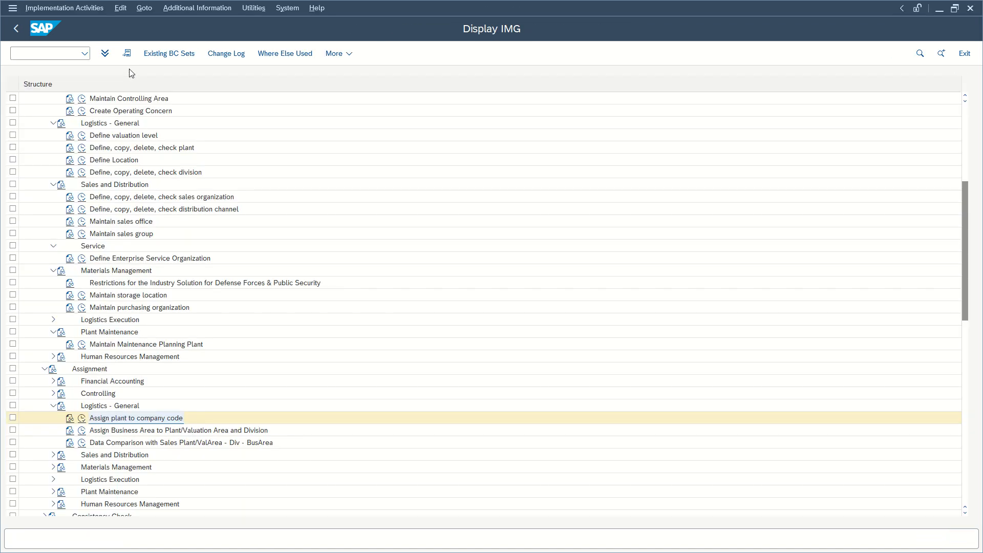
{"action": "key", "text": "F3"}
{"action": "key", "text": "F3"}
{"action": "left_click", "coordinate": [55, 54]}
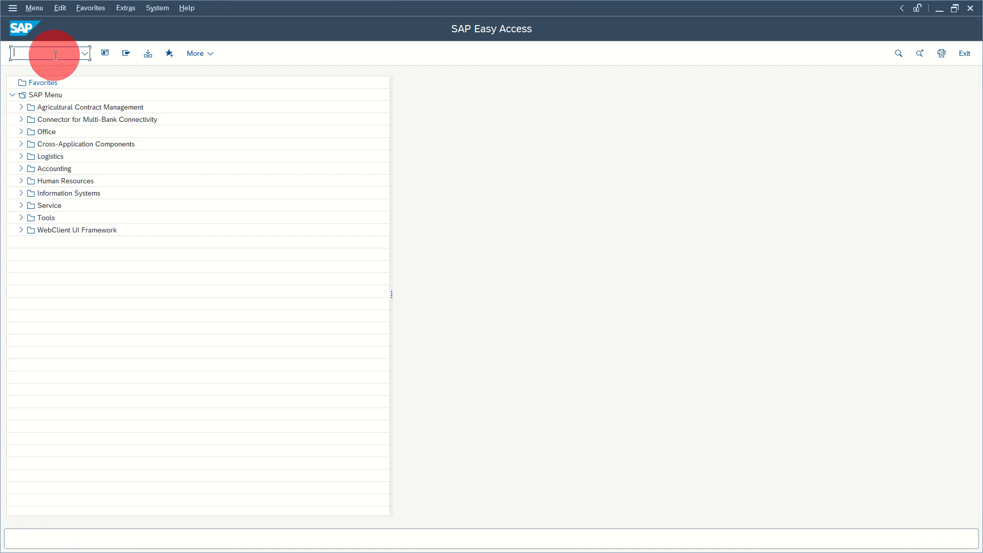
{"action": "type", "text": "ob37"}
{"action": "key", "text": "Return"}
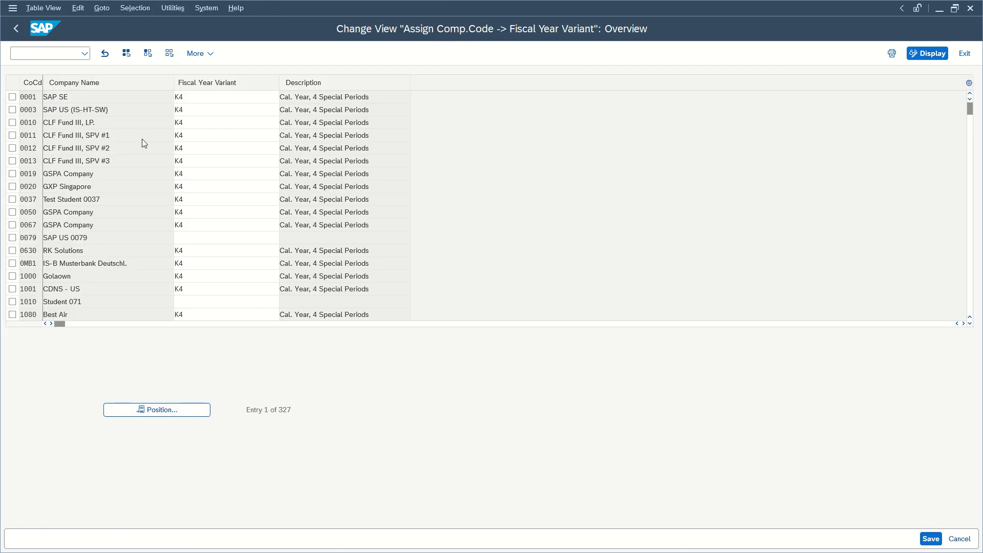
Step: Assign fiscal year variant K4 to company code YBD1 and save it under the proposed customizing request
{"action": "scroll", "coordinate": [144, 144], "scroll_direction": "down", "scroll_amount": 5}
{"action": "scroll", "coordinate": [144, 151], "scroll_direction": "down", "scroll_amount": 8}
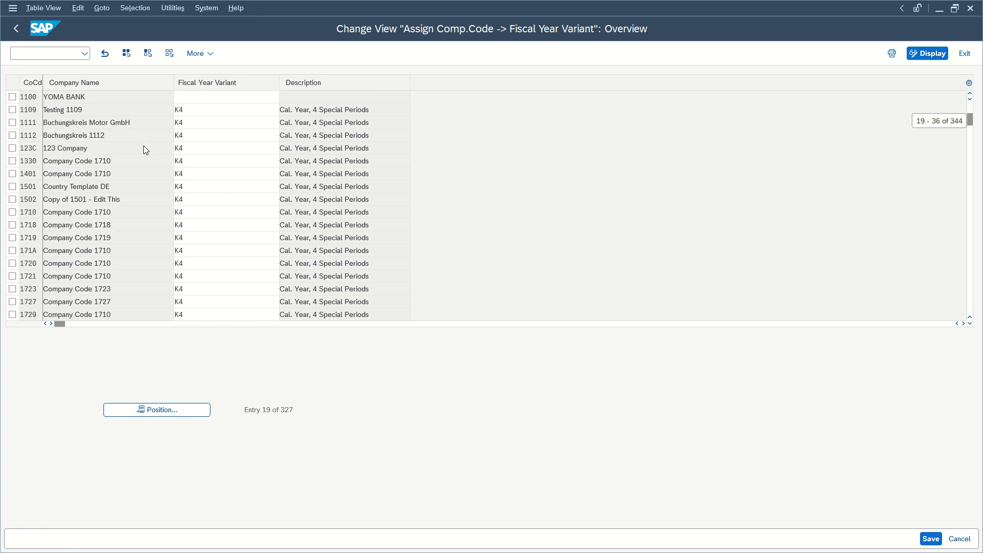
{"action": "scroll", "coordinate": [139, 167], "scroll_direction": "down", "scroll_amount": 6}
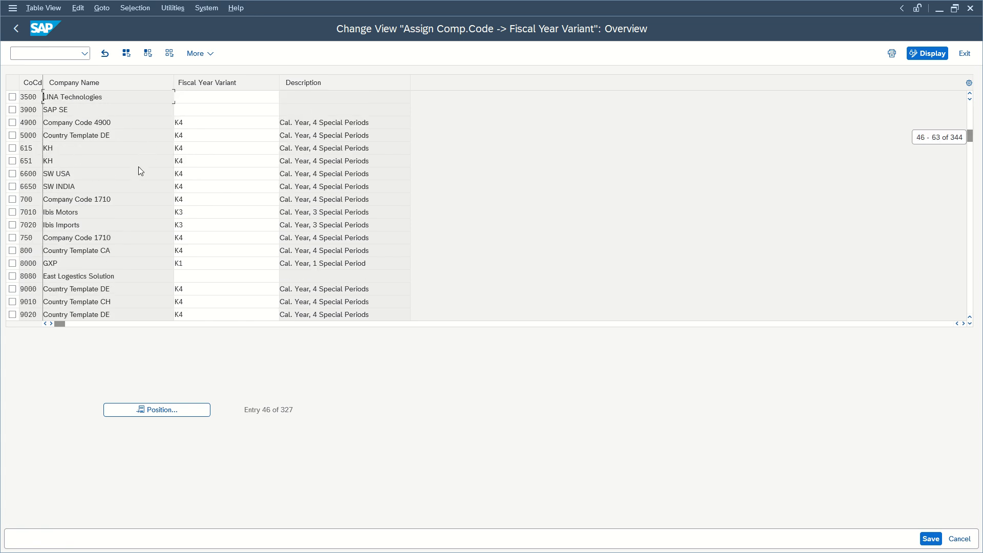
{"action": "scroll", "coordinate": [139, 167], "scroll_direction": "down", "scroll_amount": 2}
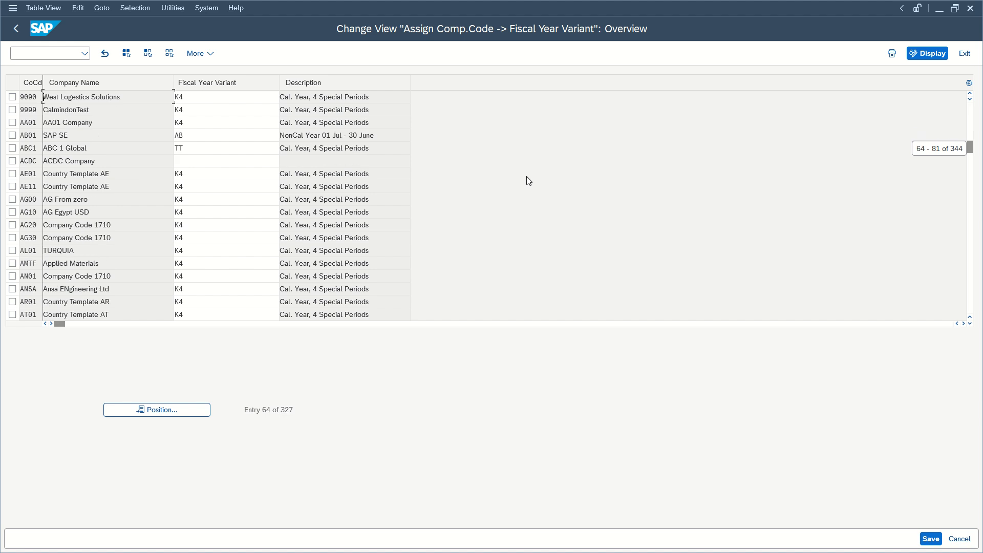
{"action": "left_click", "coordinate": [164, 409]}
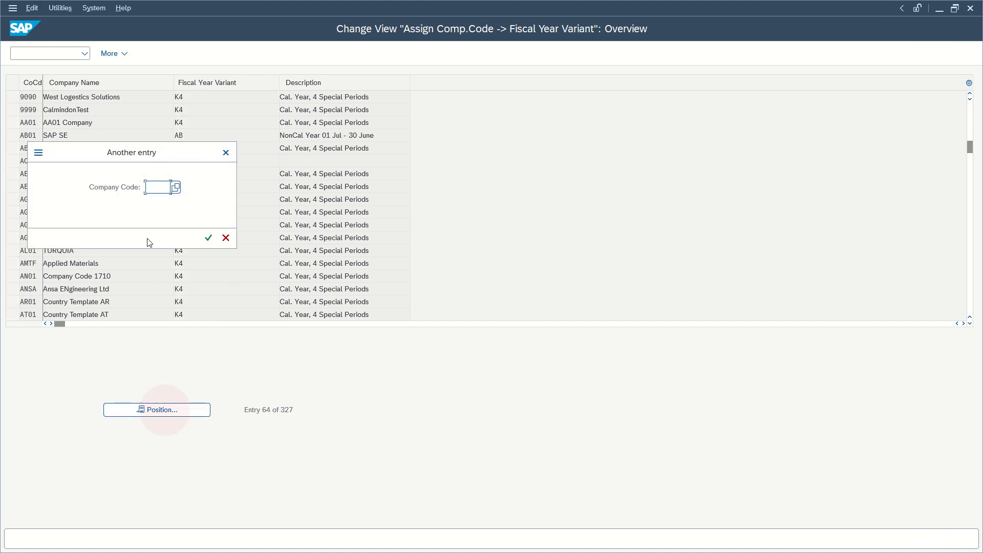
{"action": "type", "text": "YBD1"}
{"action": "key", "text": "Return"}
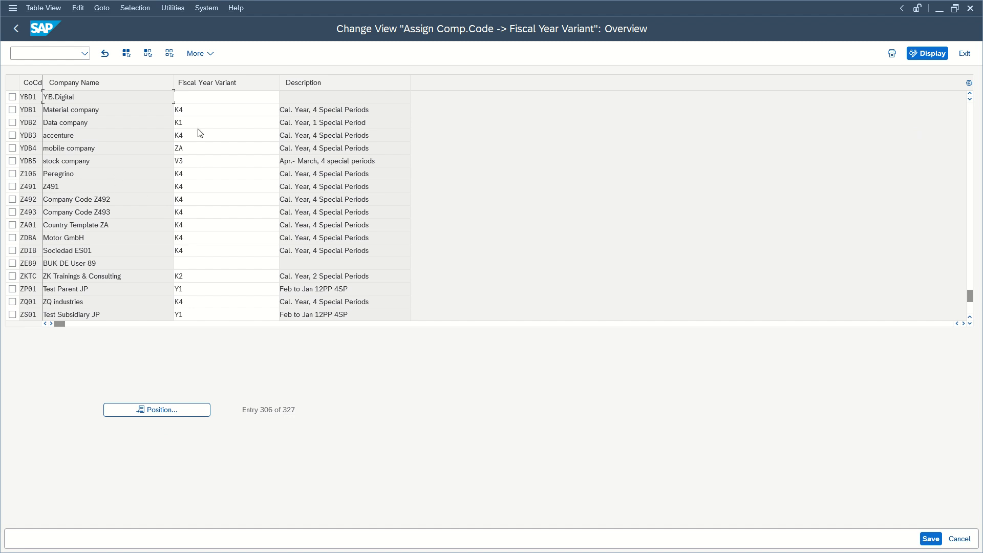
{"action": "left_click", "coordinate": [201, 97]}
{"action": "type", "text": "K4"}
{"action": "left_click", "coordinate": [931, 539]}
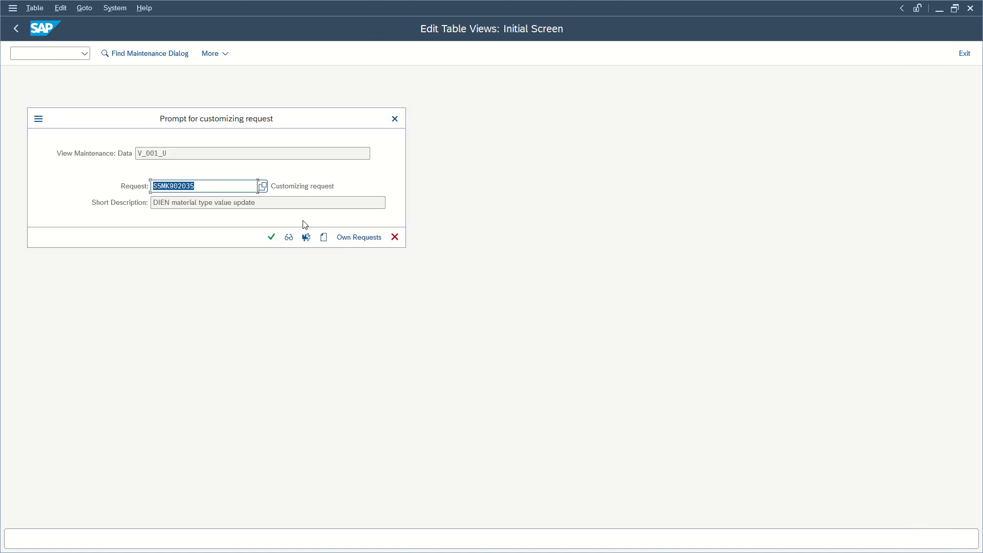
{"action": "left_click", "coordinate": [271, 236]}
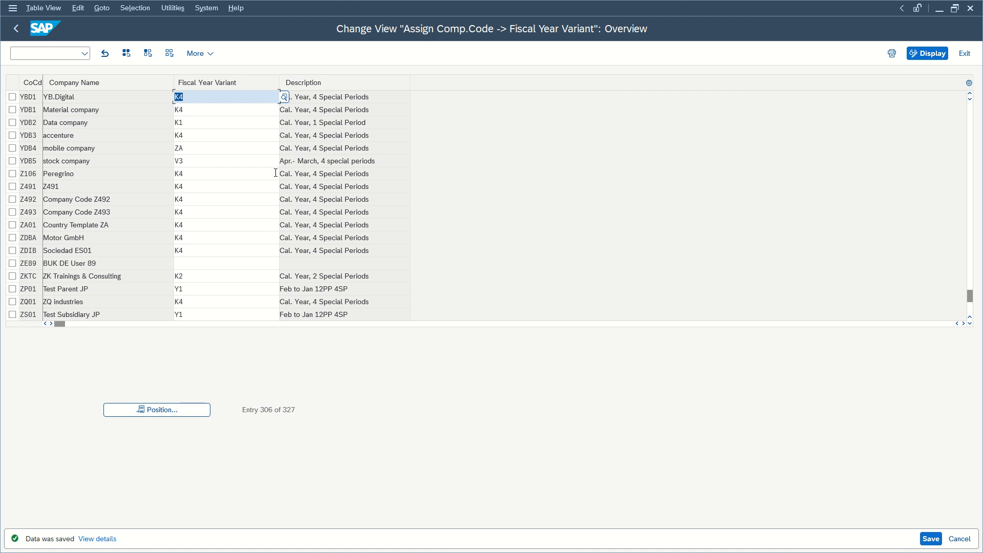
{"action": "key", "text": "F3"}
{"action": "left_click", "coordinate": [67, 53]}
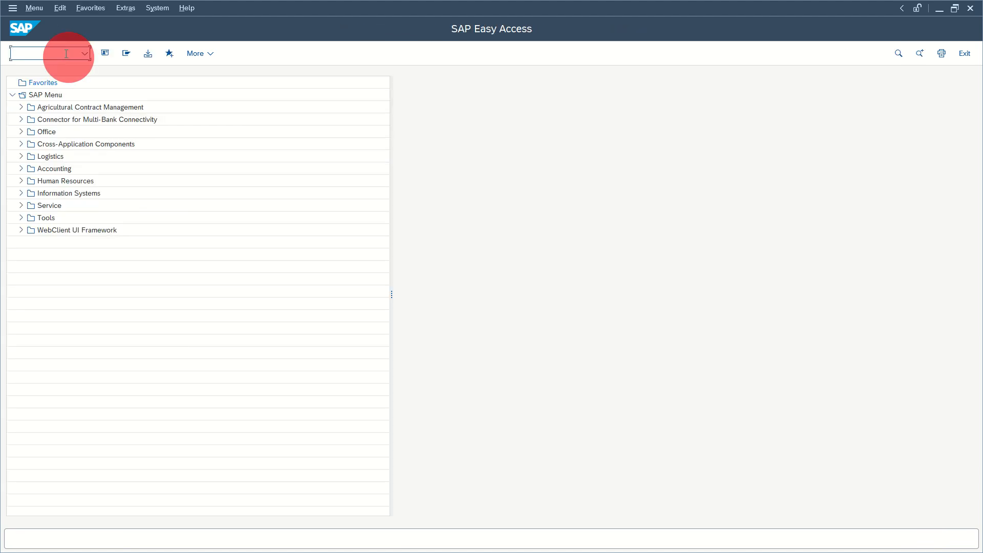
{"action": "type", "text": "ob52"}
{"action": "key", "text": "Return"}
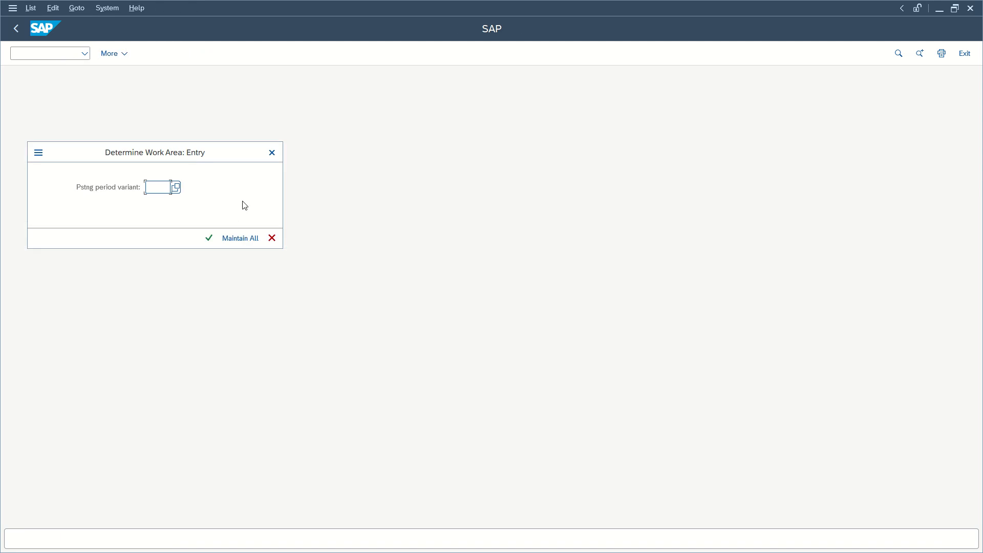
{"action": "key", "text": "Return"}
Step: Open transaction OB62 for chart of accounts assignment and position the list on company code YBD1
{"action": "left_click", "coordinate": [41, 53]}
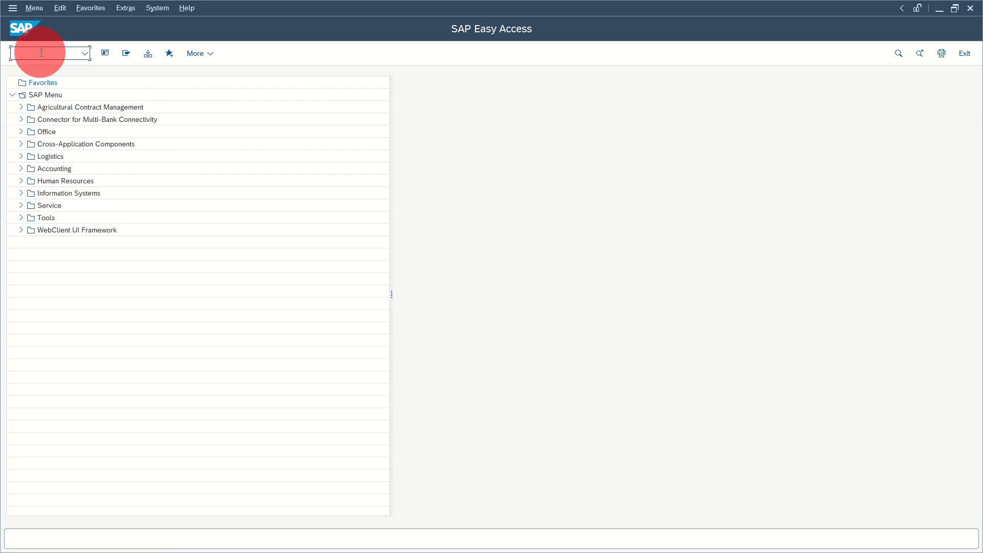
{"action": "type", "text": "ob62"}
{"action": "key", "text": "Return"}
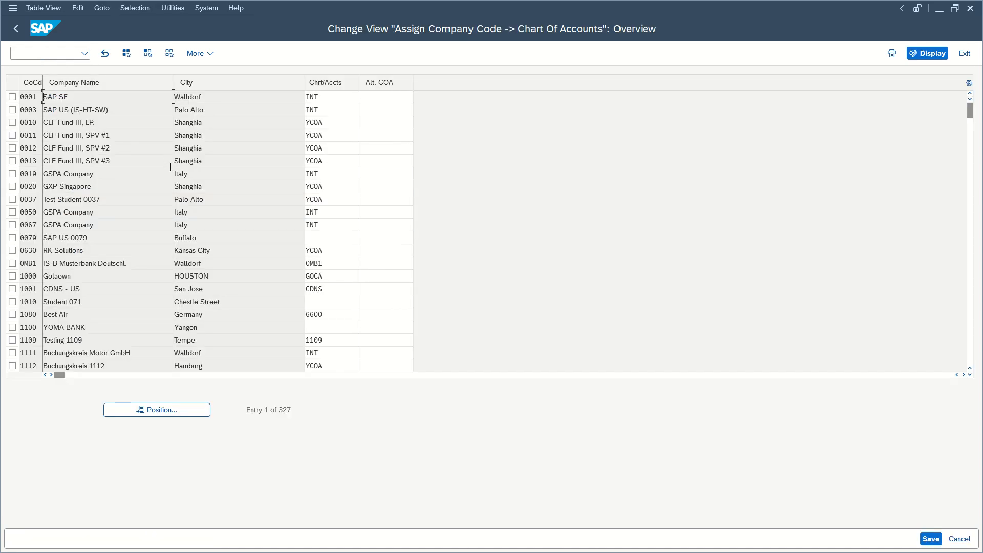
{"action": "left_click", "coordinate": [170, 413]}
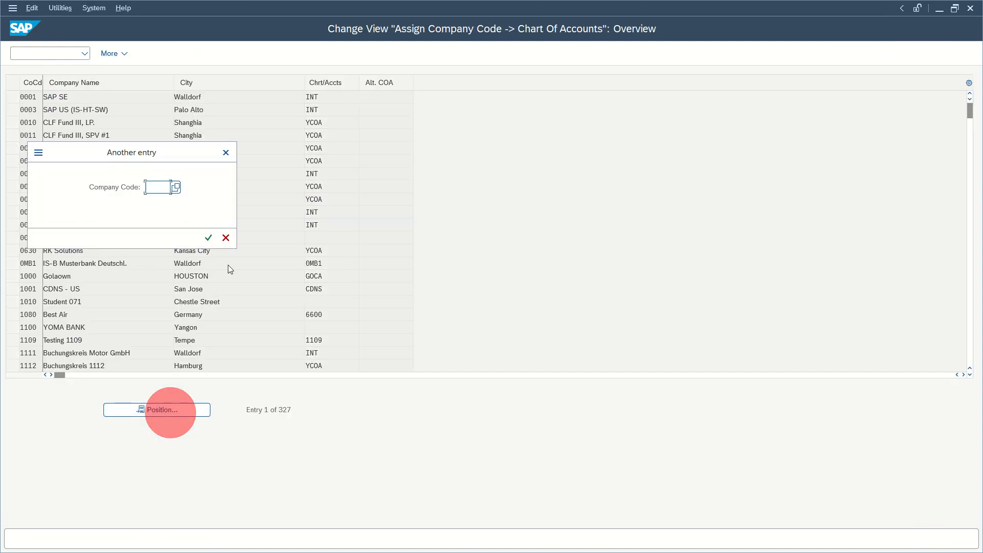
{"action": "type", "text": "YBD"}
{"action": "left_click", "coordinate": [164, 203]}
{"action": "left_click", "coordinate": [208, 238]}
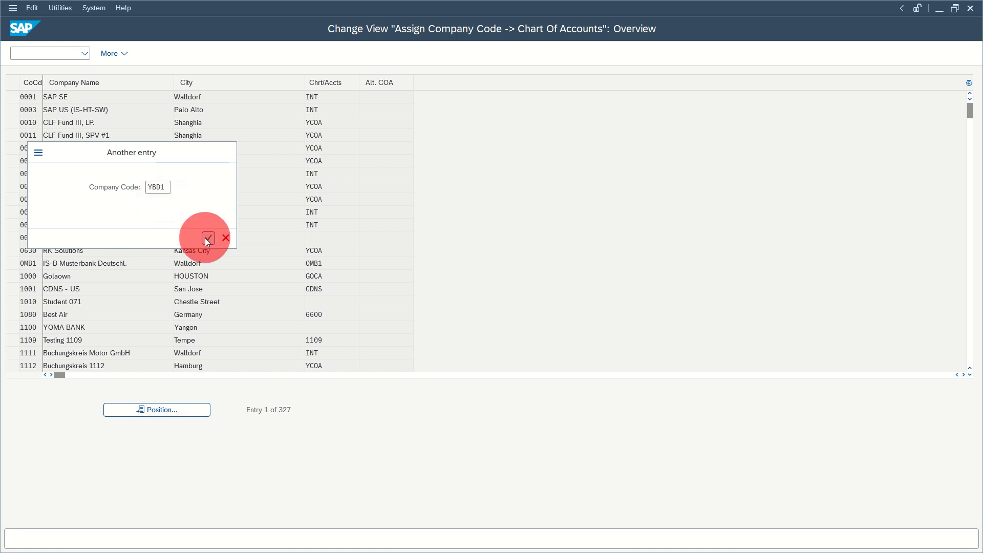
Step: Assign chart of accounts INT to company code YBD1, save it under the proposed customizing request, and exit the transaction
{"action": "left_click", "coordinate": [332, 96]}
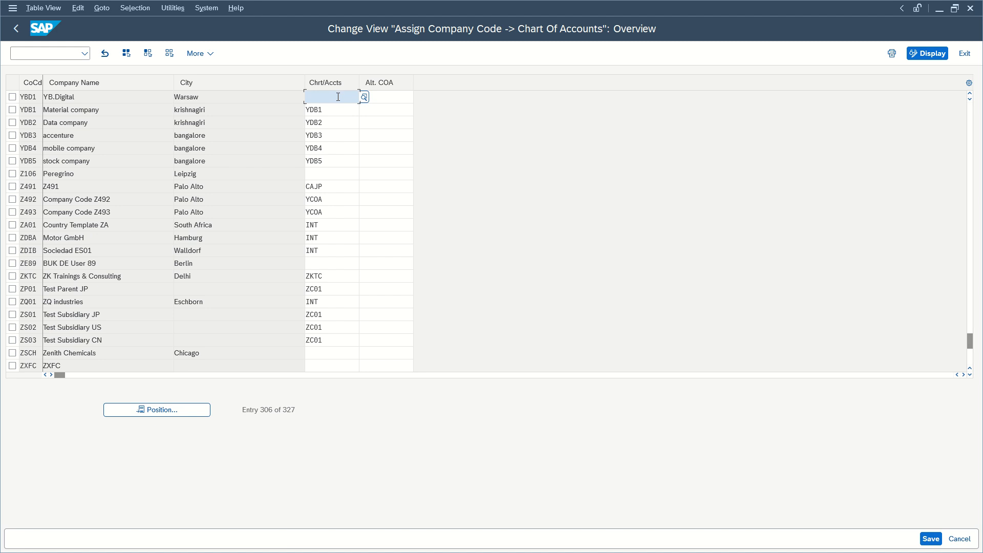
{"action": "left_click", "coordinate": [336, 101]}
{"action": "type", "text": "INT"}
{"action": "left_click", "coordinate": [353, 140]}
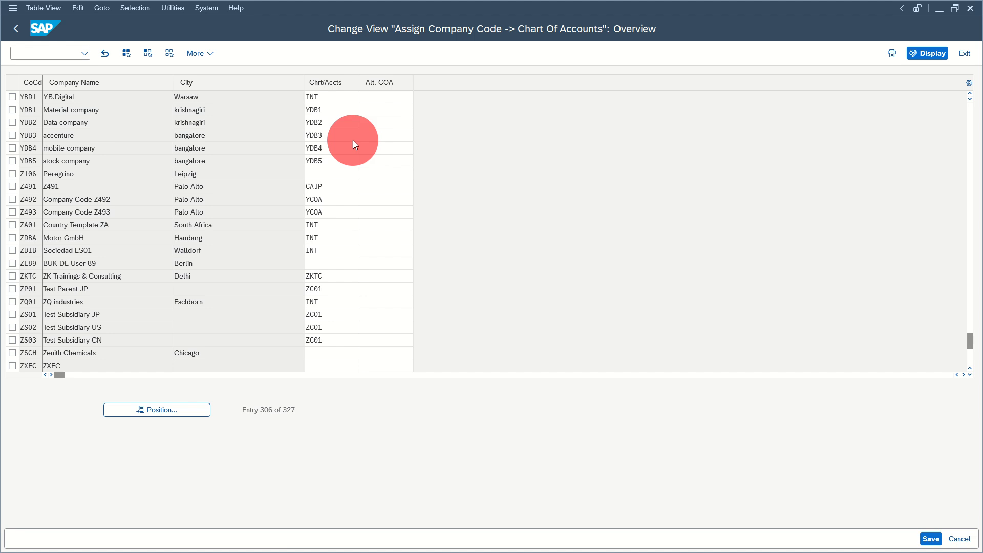
{"action": "left_click", "coordinate": [931, 539]}
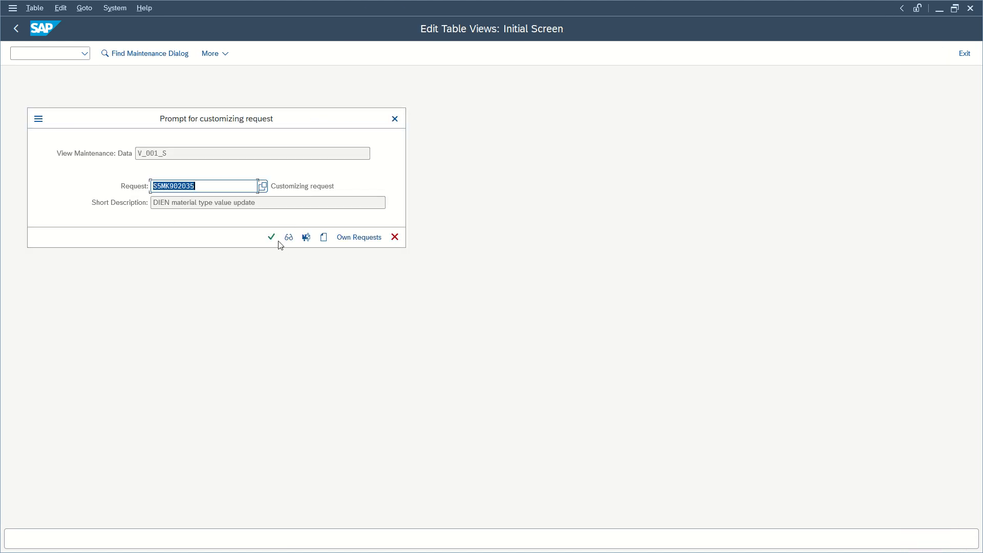
{"action": "left_click", "coordinate": [270, 235]}
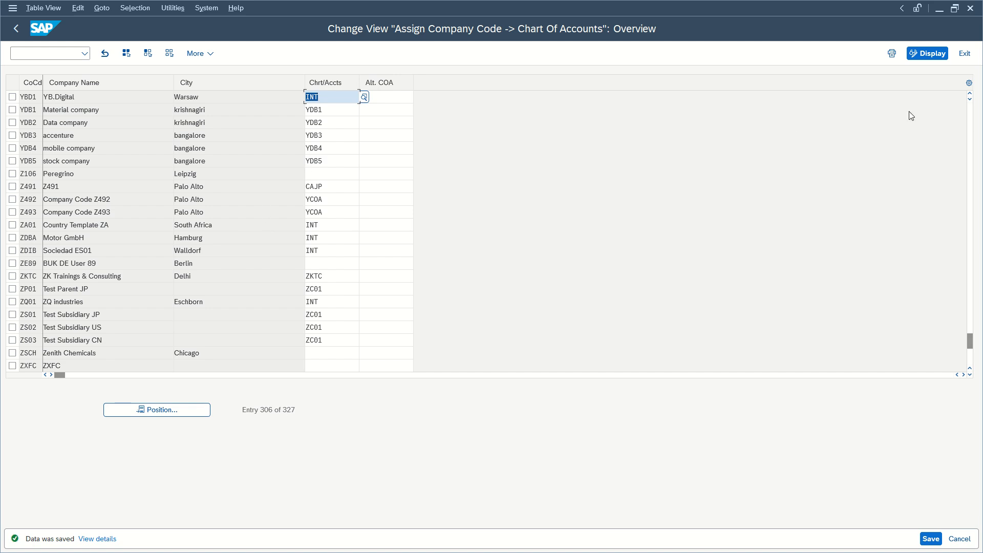
{"action": "left_click", "coordinate": [966, 54]}
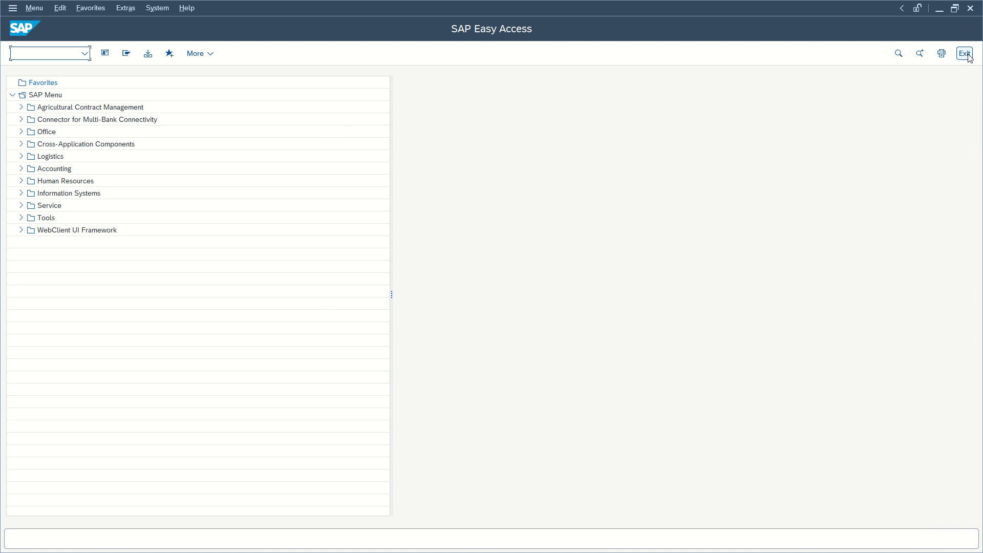
Step: Open transaction OMSY for the materials management view on company codes and position the list on YBD1
{"action": "mouse_move", "coordinate": [281, 4]}
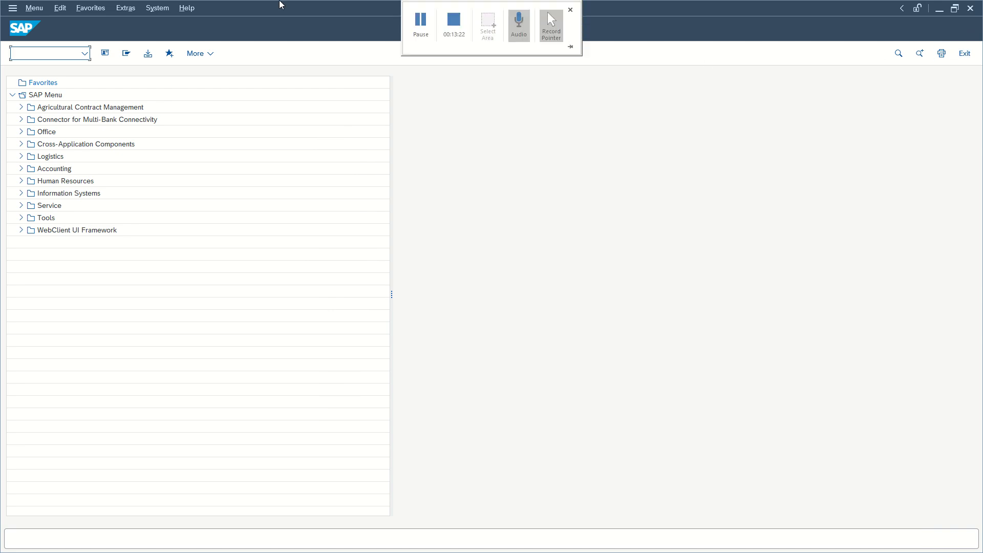
{"action": "type", "text": "omsy"}
{"action": "key", "text": "Return"}
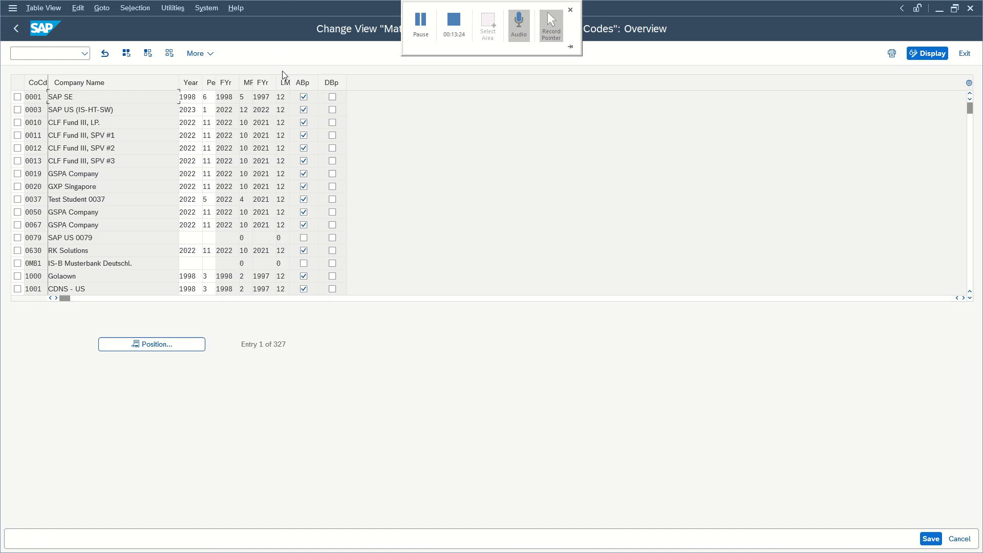
{"action": "left_click", "coordinate": [177, 350]}
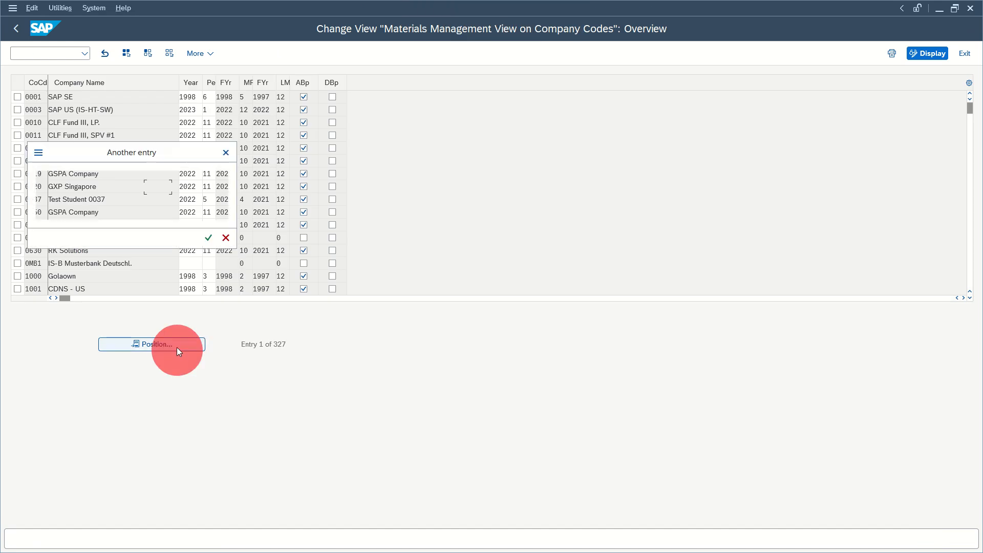
{"action": "type", "text": "yb"}
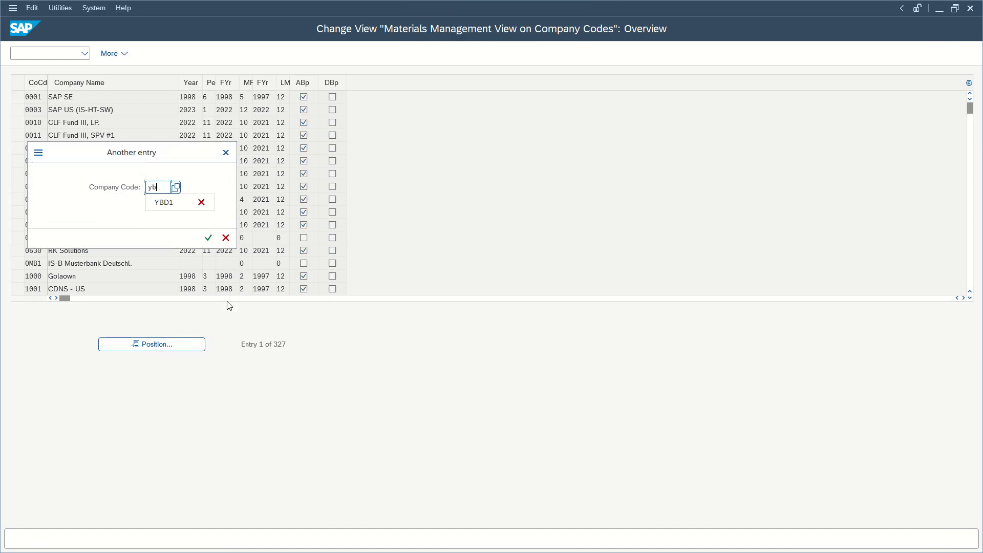
{"action": "key", "text": "Down"}
{"action": "key", "text": "Return"}
{"action": "left_click", "coordinate": [209, 238]}
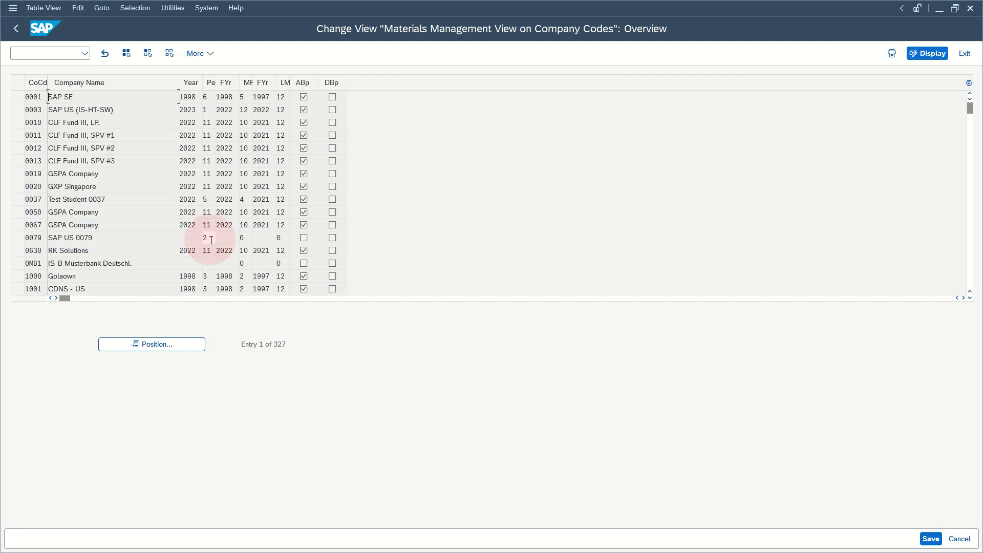
Step: Set company code YBD1's current year to 2024 and period to 7, saving under the proposed customizing request
{"action": "left_click", "coordinate": [196, 96]}
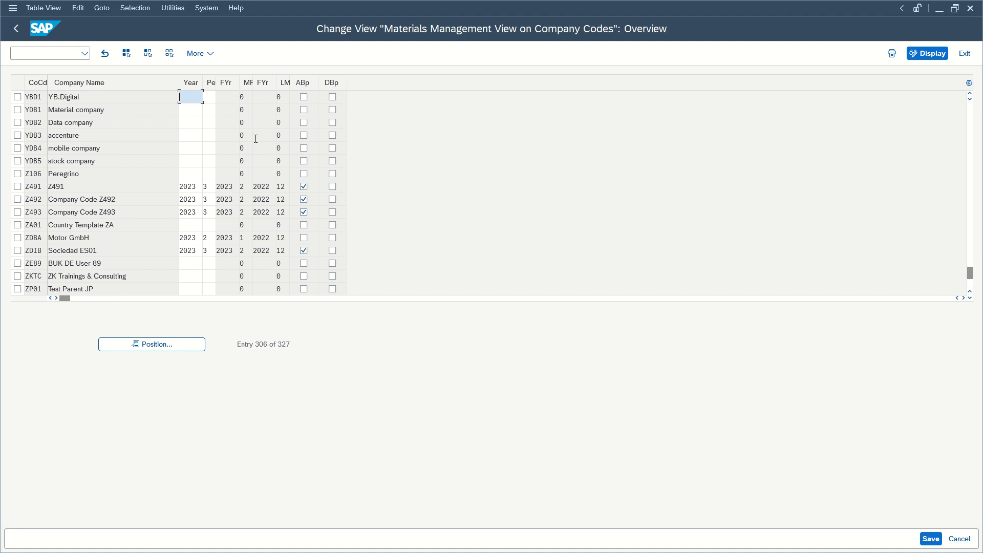
{"action": "type", "text": "2024"}
{"action": "key", "text": "Tab"}
{"action": "left_click", "coordinate": [930, 538]}
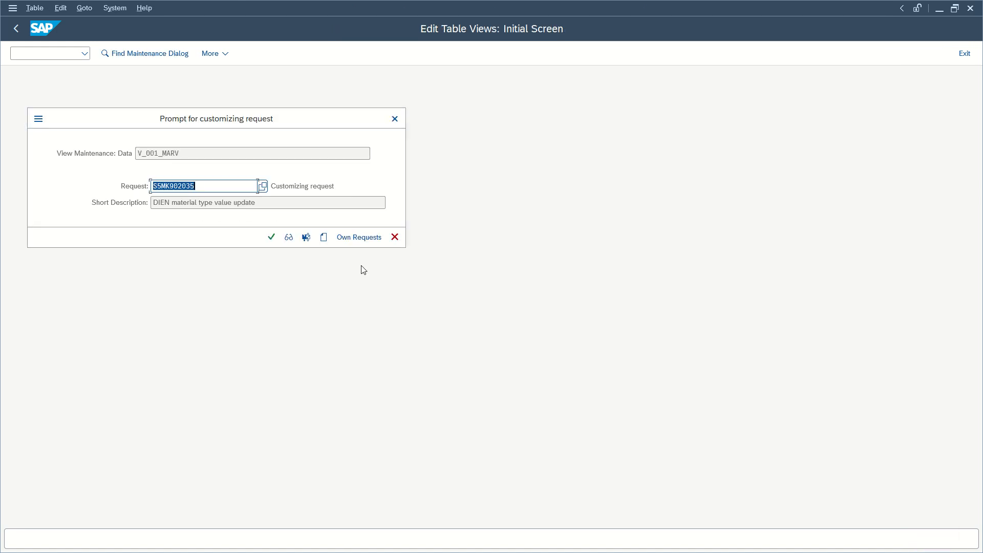
{"action": "left_click", "coordinate": [272, 237]}
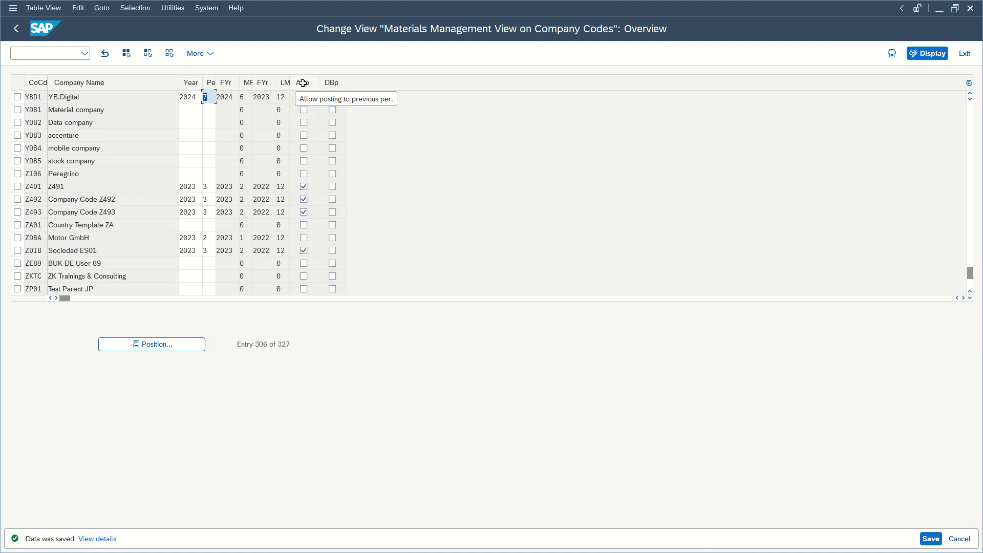
Step: Allow posting to the previous period for company code YBD1, save the change, and exit the transaction
{"action": "left_click", "coordinate": [304, 97]}
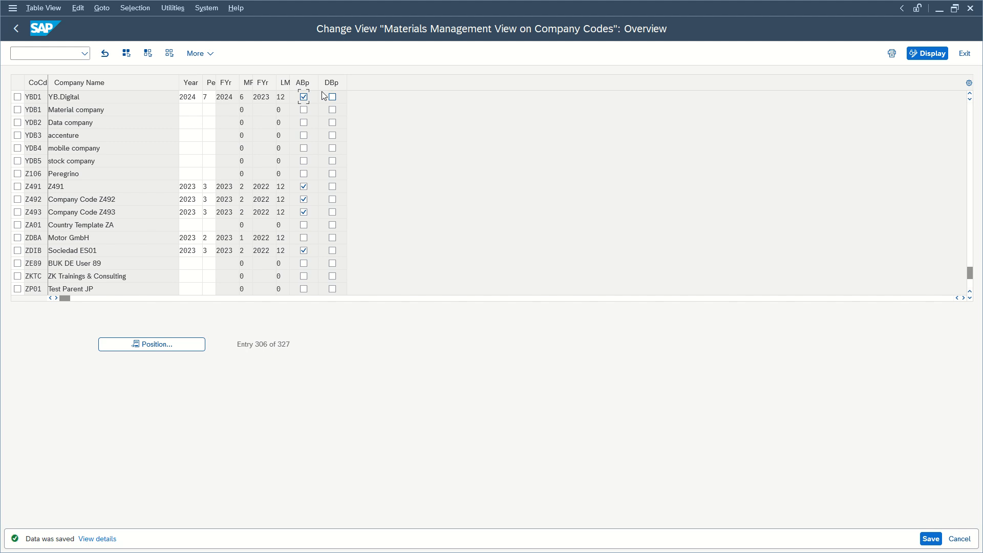
{"action": "left_click", "coordinate": [925, 539]}
{"action": "left_click", "coordinate": [965, 53]}
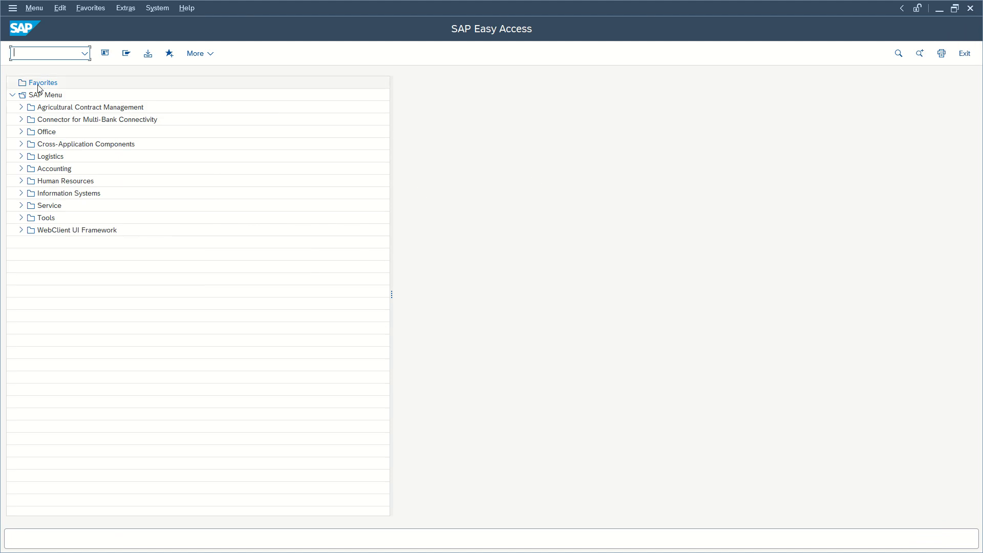
Step: Open transaction OMS2 for material types and position the list on FERT
{"action": "type", "text": "oms2"}
{"action": "key", "text": "Return"}
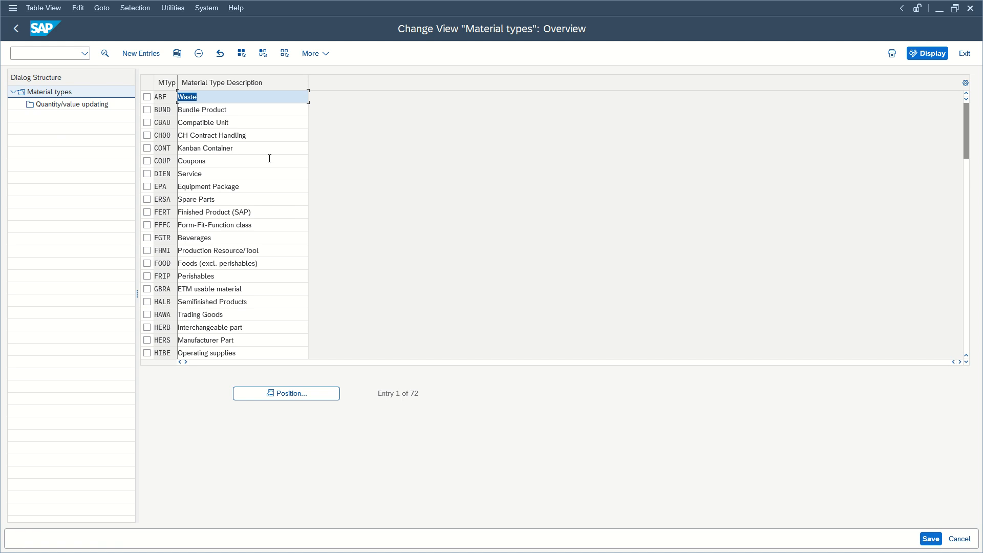
{"action": "left_click", "coordinate": [279, 392]}
{"action": "type", "text": "FERT"}
{"action": "key", "text": "Return"}
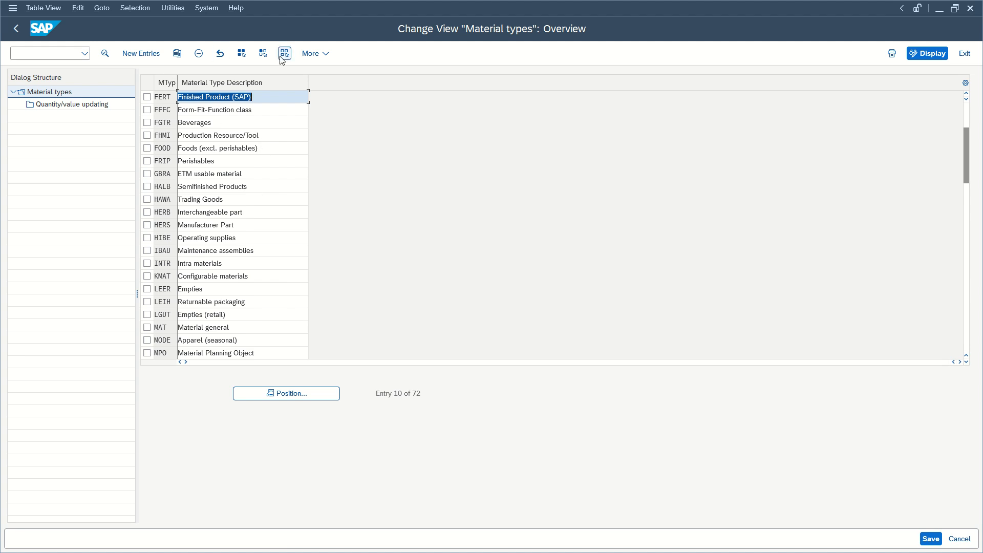
Step: Open the quantity/value updating settings of material type FERT and position the list on valuation area YBD1
{"action": "left_click", "coordinate": [77, 106]}
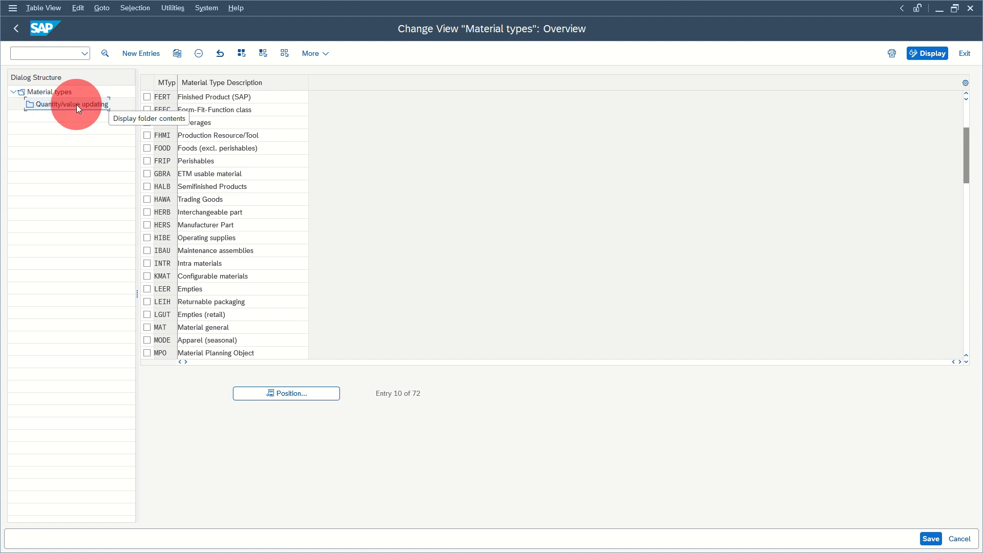
{"action": "left_click", "coordinate": [77, 106]}
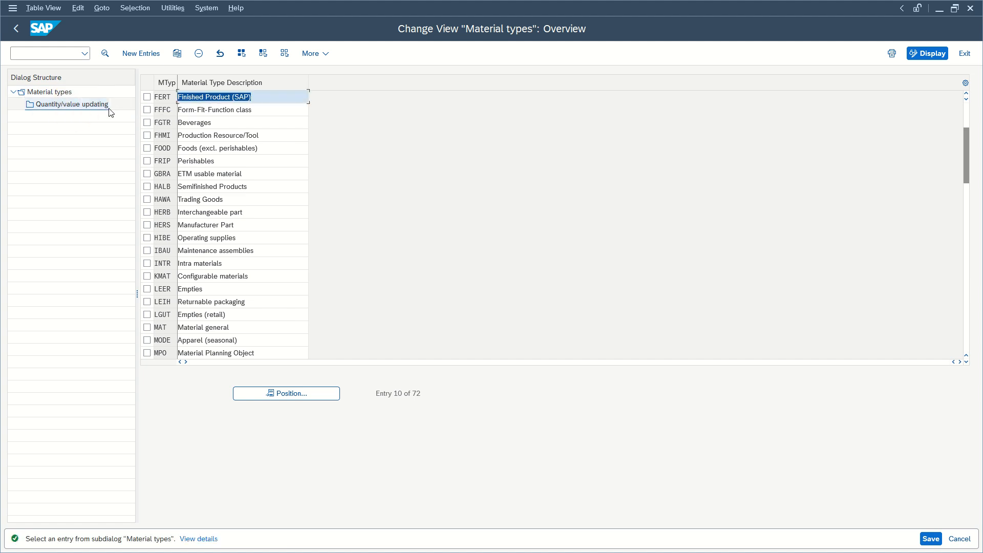
{"action": "left_click", "coordinate": [150, 96]}
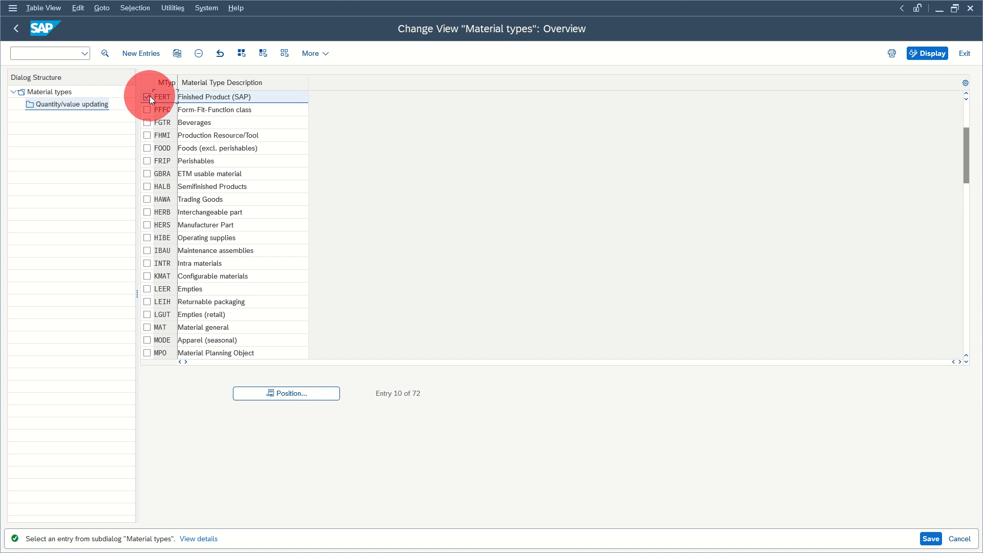
{"action": "left_click", "coordinate": [66, 104]}
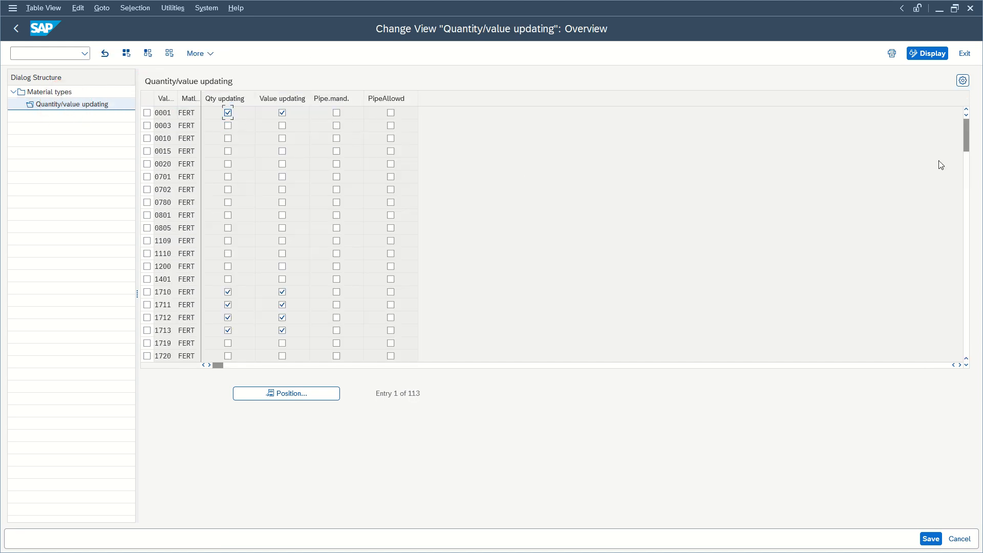
{"action": "left_click", "coordinate": [282, 393]}
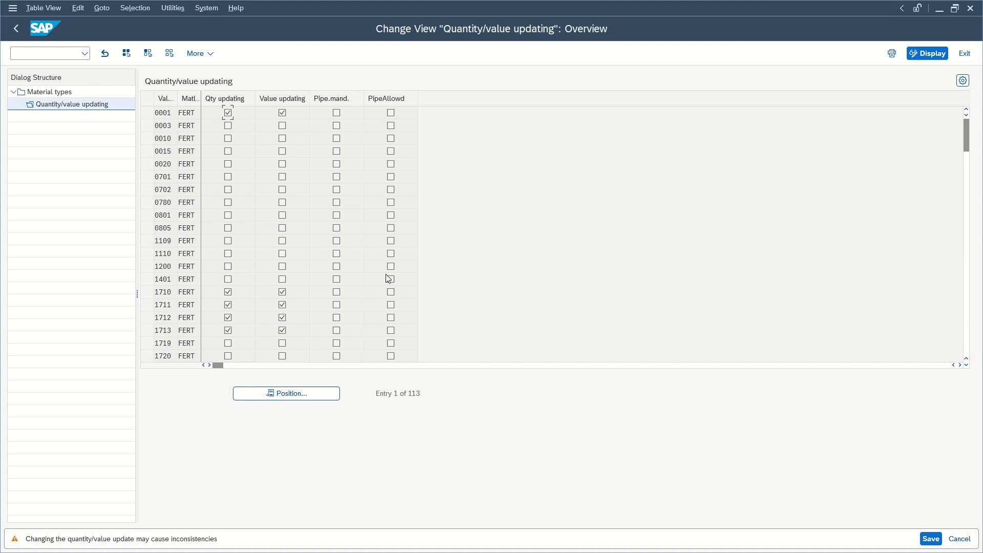
{"action": "left_click", "coordinate": [290, 396]}
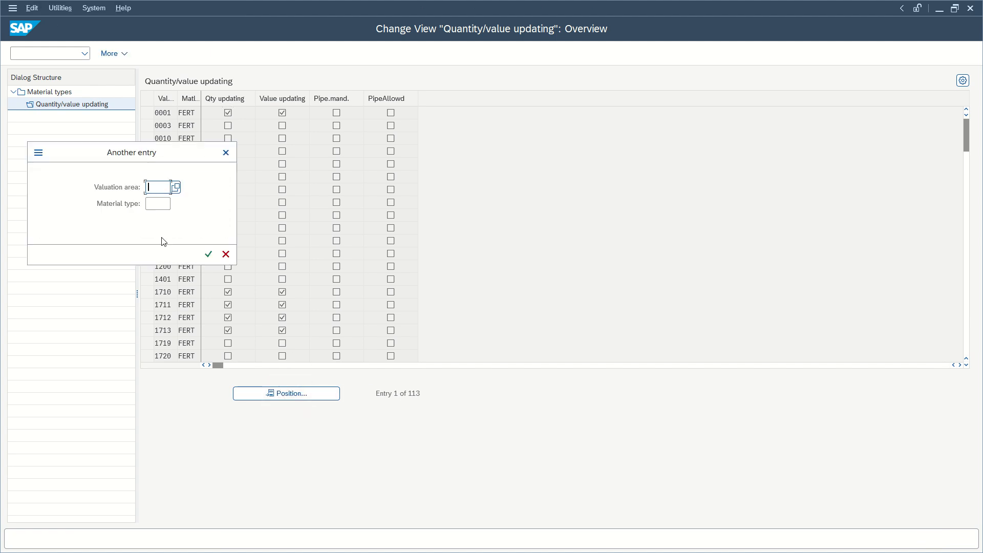
{"action": "type", "text": "YBD1"}
{"action": "key", "text": "Return"}
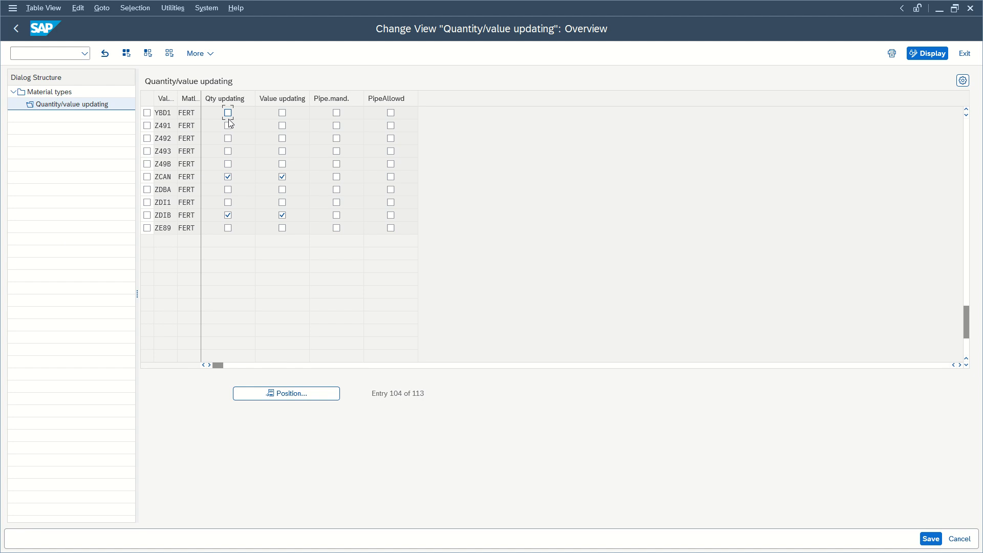
Step: Enable quantity updating for FERT in valuation area YBD1, save it under the proposed customizing request, and exit
{"action": "left_click", "coordinate": [228, 113]}
{"action": "left_click", "coordinate": [931, 539]}
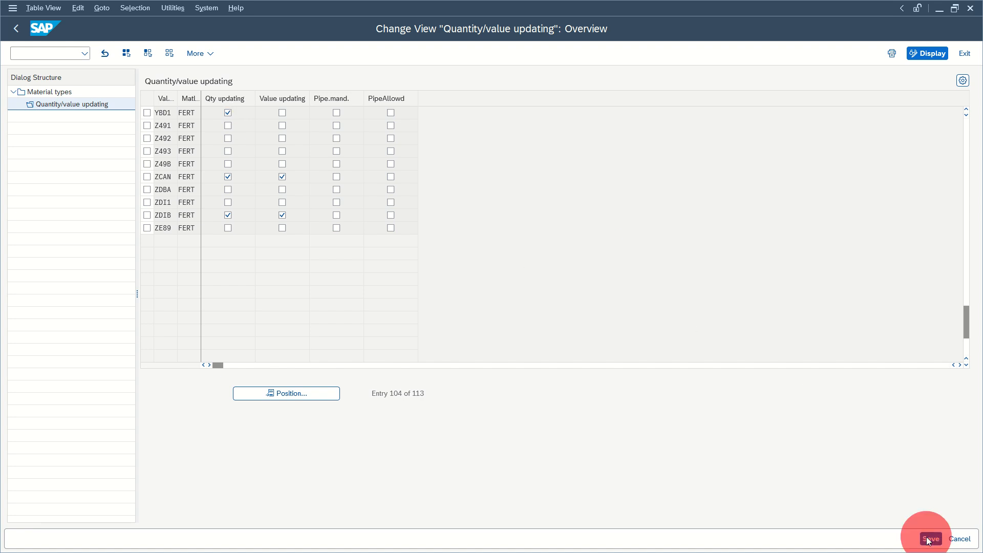
{"action": "left_click", "coordinate": [269, 238]}
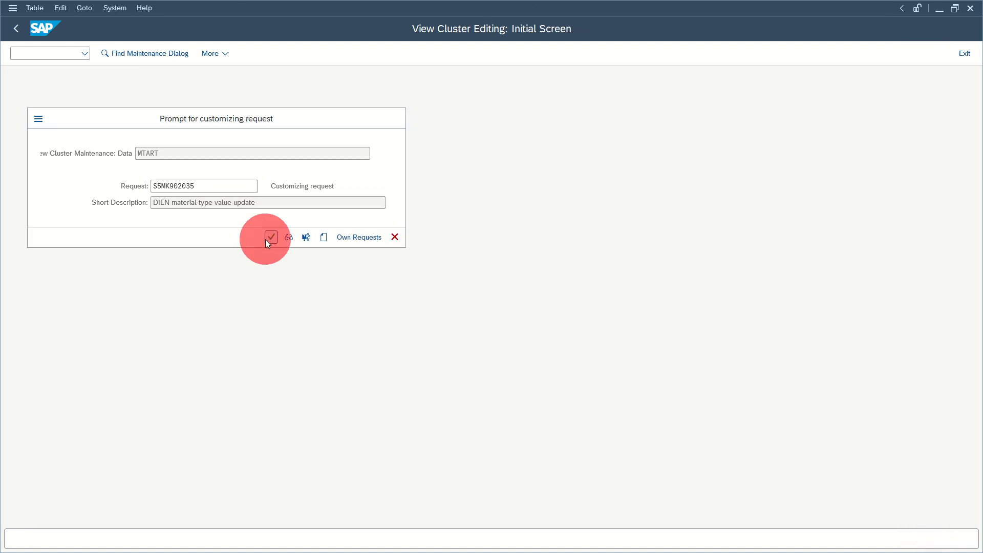
{"action": "left_click", "coordinate": [970, 57]}
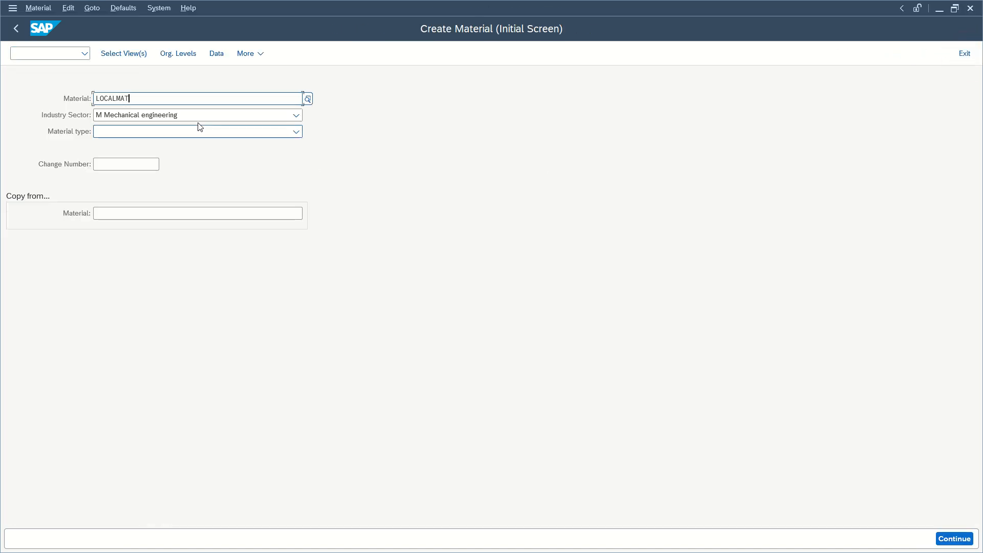
Step: Try to extend material LOCALMAT with the Purchasing view for plant YBD1, and leave the transaction
{"action": "key", "text": "Return"}
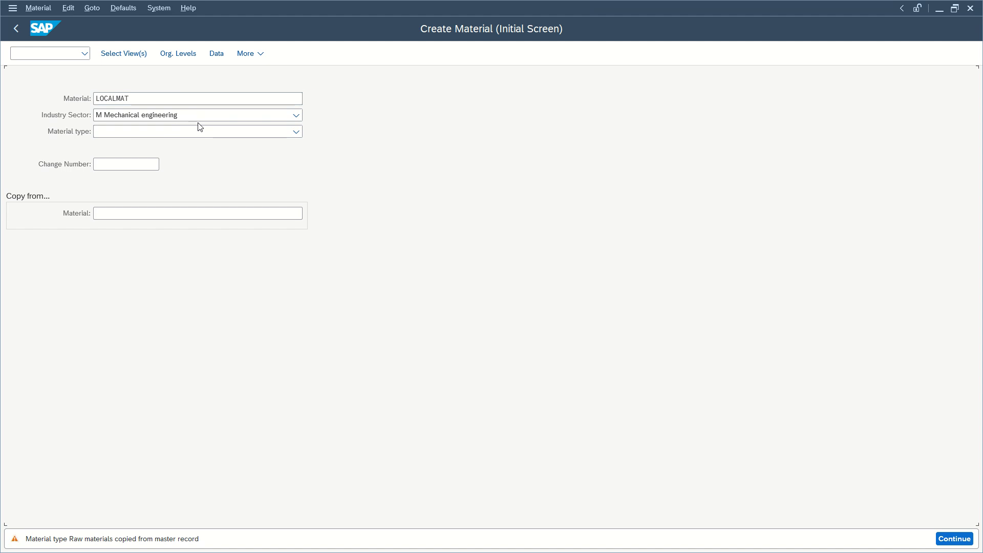
{"action": "key", "text": "Return"}
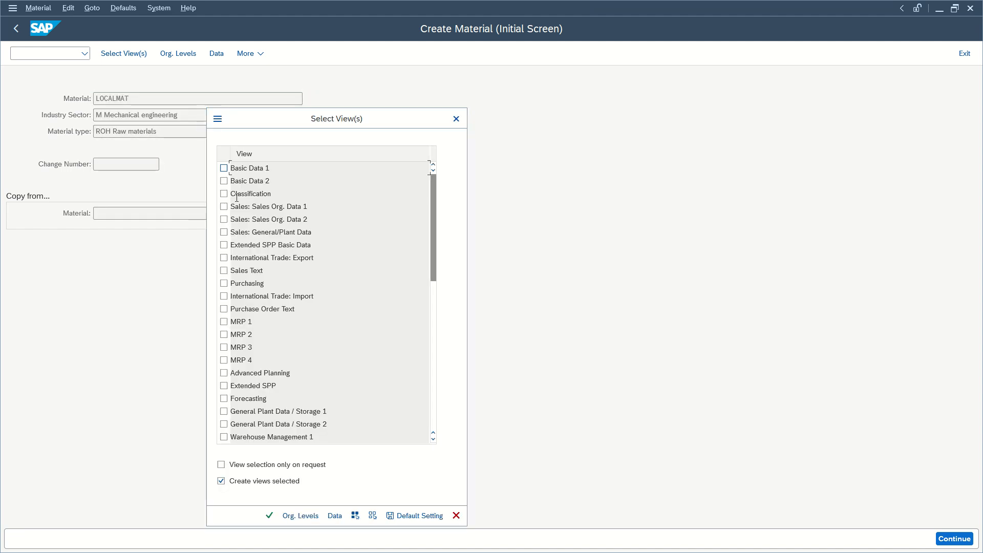
{"action": "left_click", "coordinate": [225, 283]}
{"action": "left_click", "coordinate": [269, 515]}
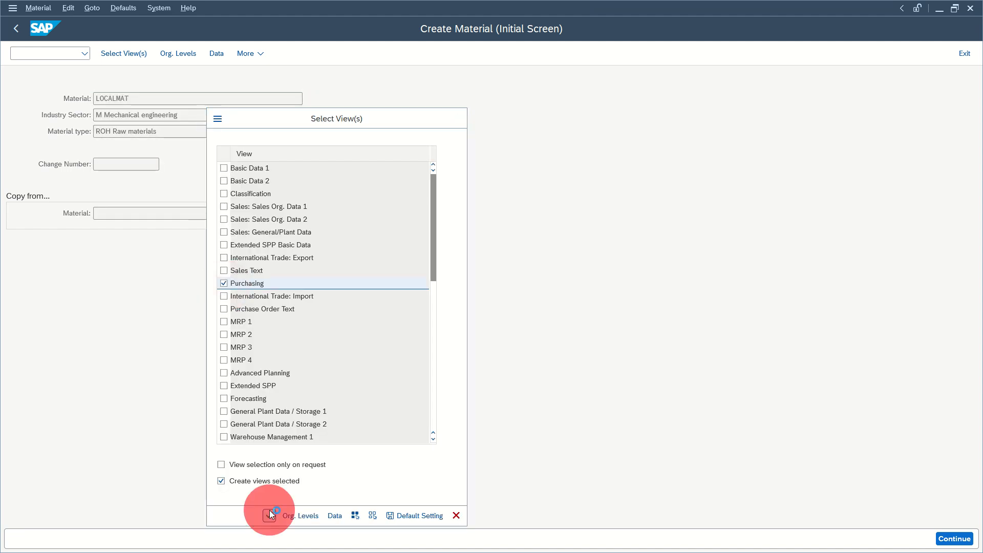
{"action": "type", "text": "YB"}
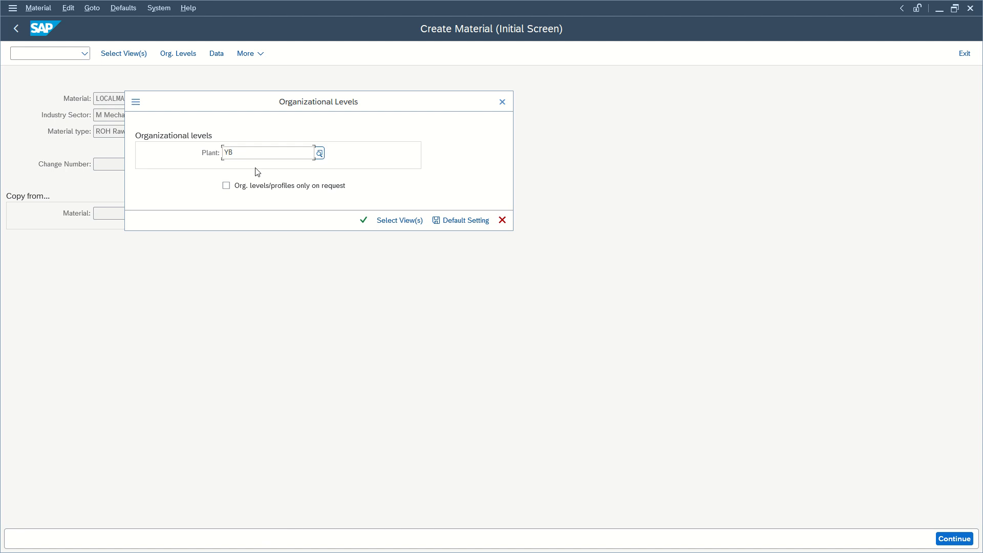
{"action": "type", "text": "D1"}
{"action": "key", "text": "Return"}
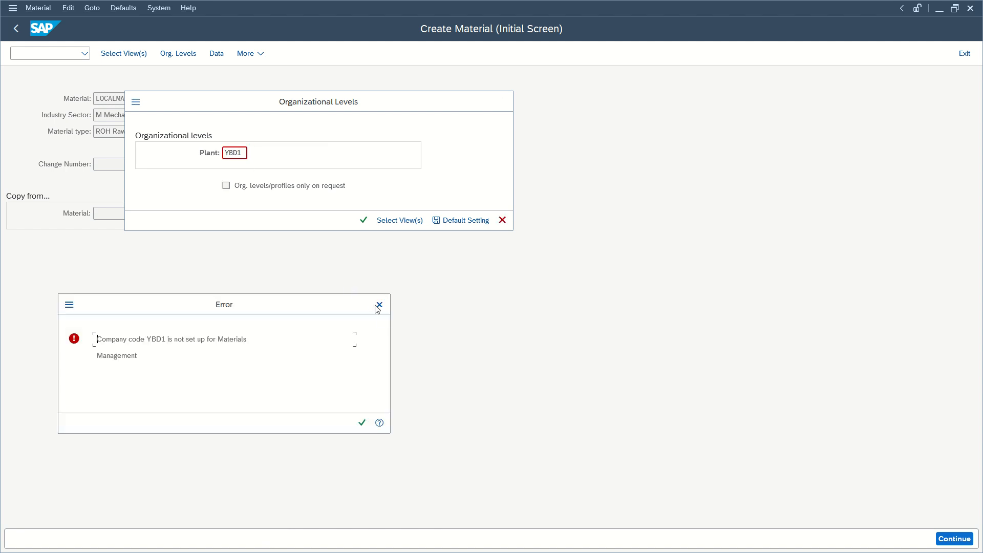
{"action": "left_click", "coordinate": [380, 305]}
{"action": "left_click", "coordinate": [503, 220]}
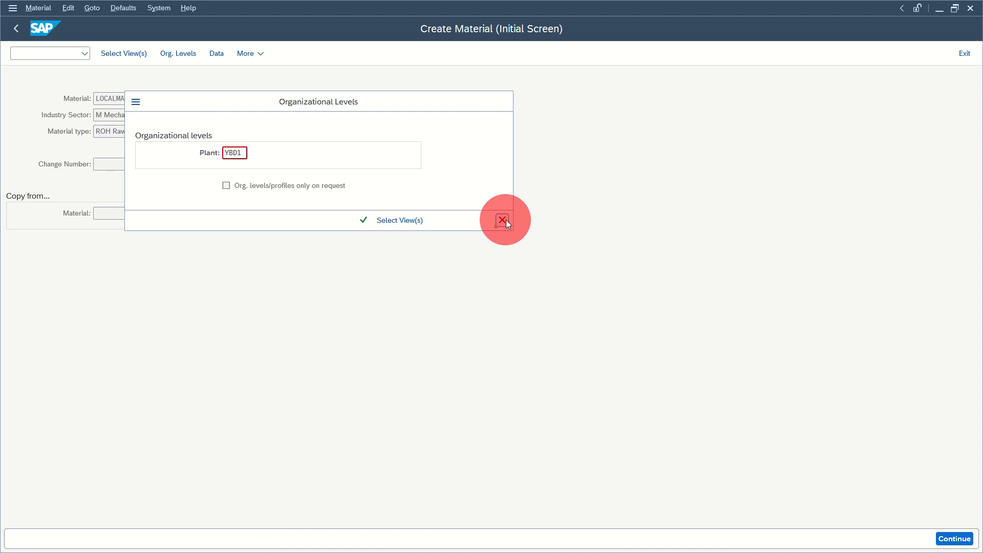
{"action": "key", "text": "F3"}
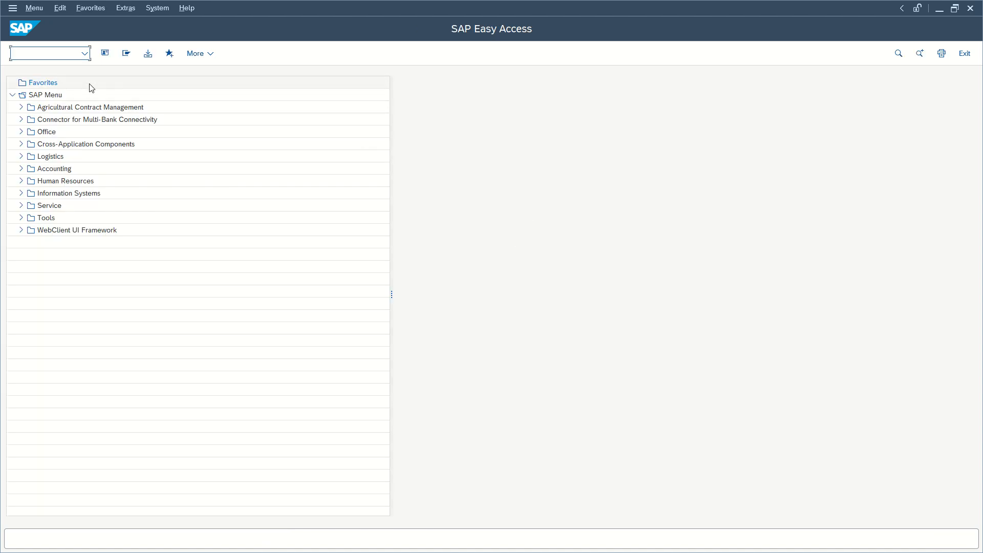
Step: Open transaction MM01 and proceed to the view selection for material LOCALMAT in the Mechanical engineering industry sector
{"action": "type", "text": "mm01"}
{"action": "key", "text": "Return"}
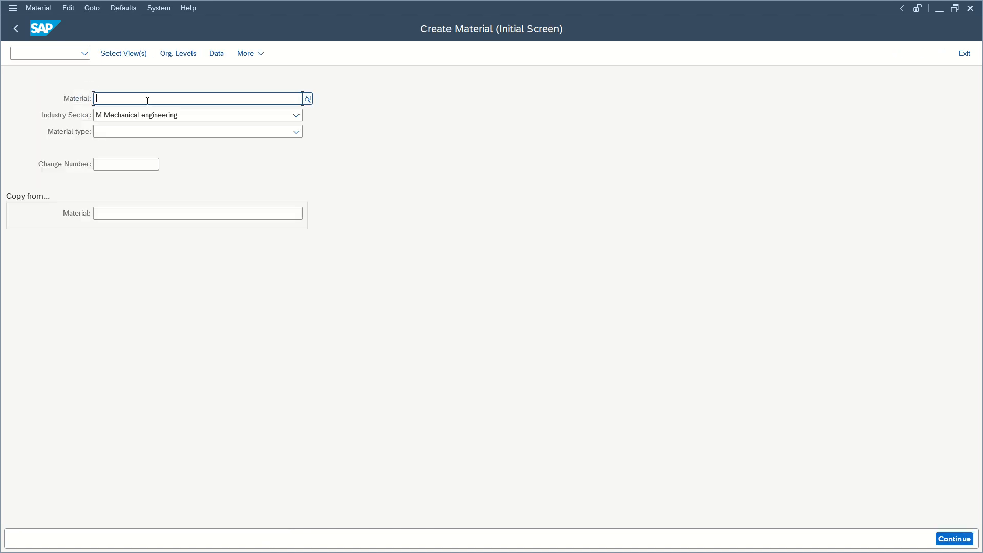
{"action": "type", "text": "local"}
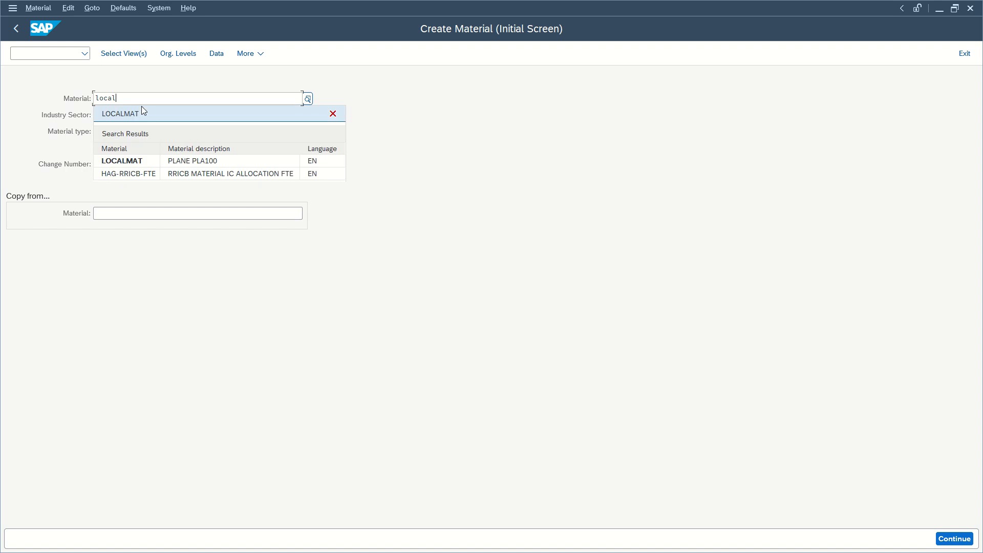
{"action": "left_click", "coordinate": [137, 162]}
{"action": "key", "text": "Return"}
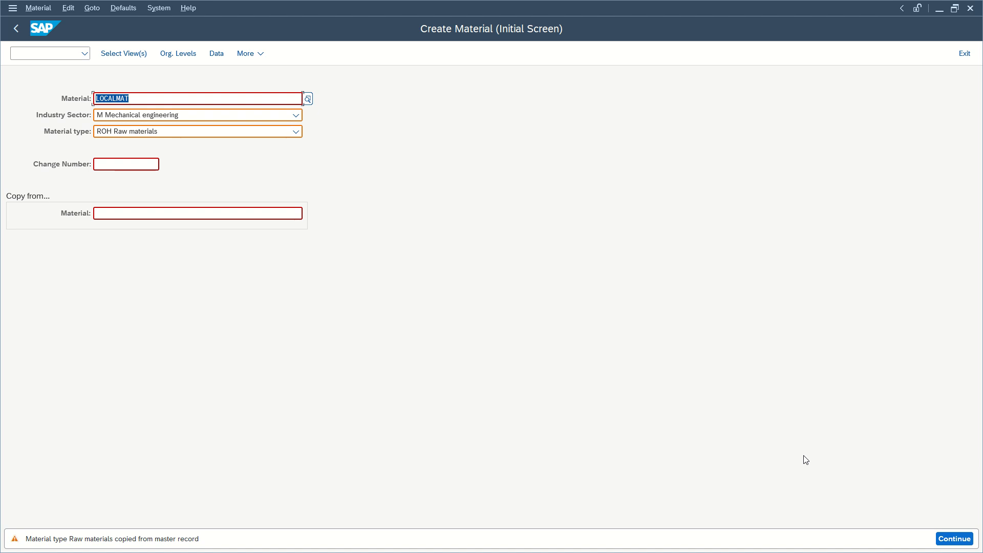
{"action": "key", "text": "Return"}
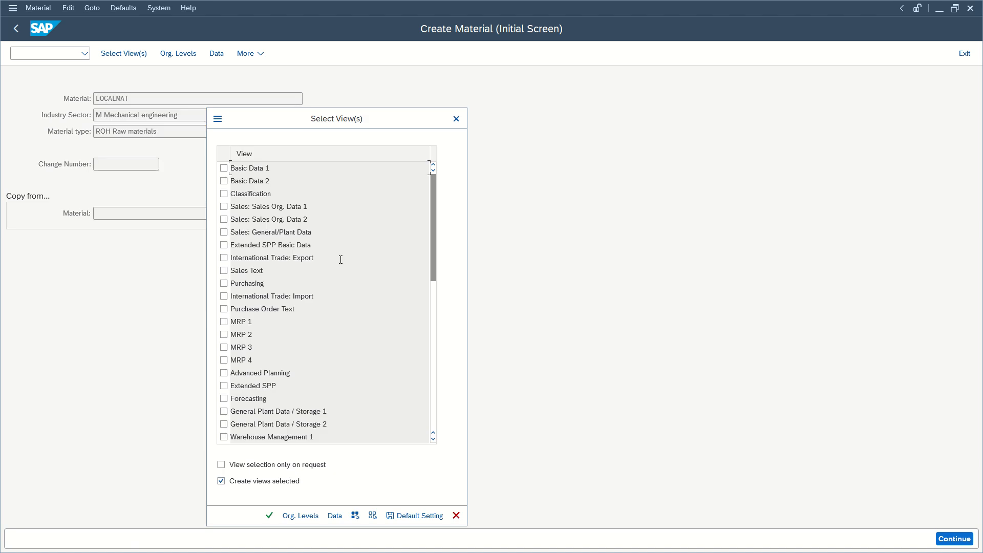
Step: Select the Purchasing view for LOCALMAT and enter YBD1 as its plant
{"action": "left_click", "coordinate": [224, 283]}
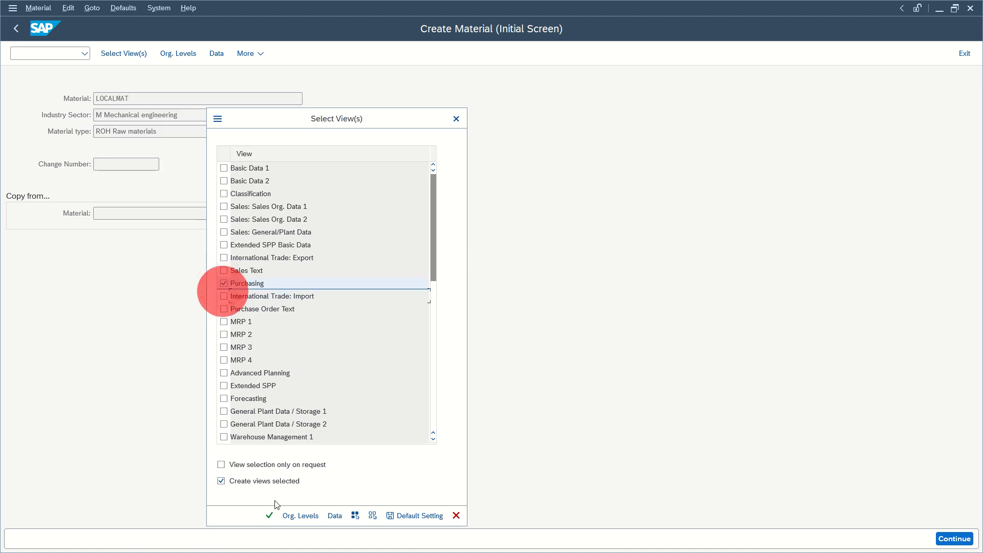
{"action": "left_click", "coordinate": [269, 515]}
{"action": "type", "text": "ybd"}
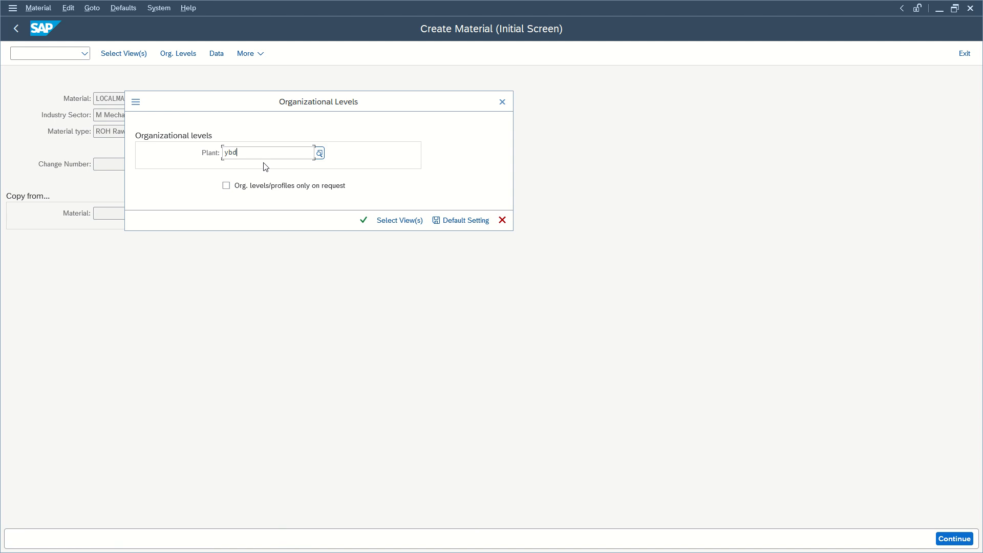
{"action": "type", "text": "1"}
{"action": "key", "text": "Return"}
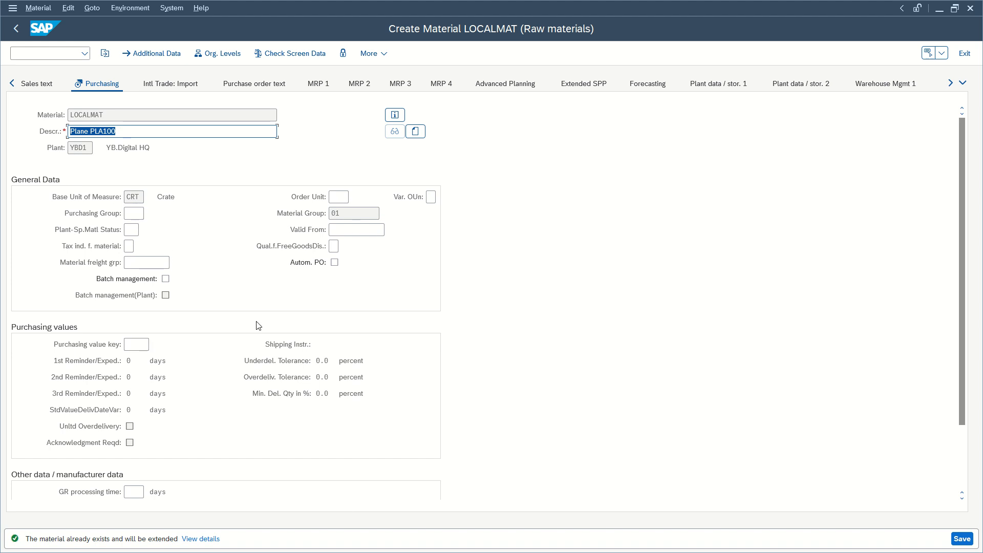
Step: Check the purchasing data of LOCALMAT for plant YBD1 and save the material extension
{"action": "scroll", "coordinate": [264, 347], "scroll_direction": "down", "scroll_amount": 3}
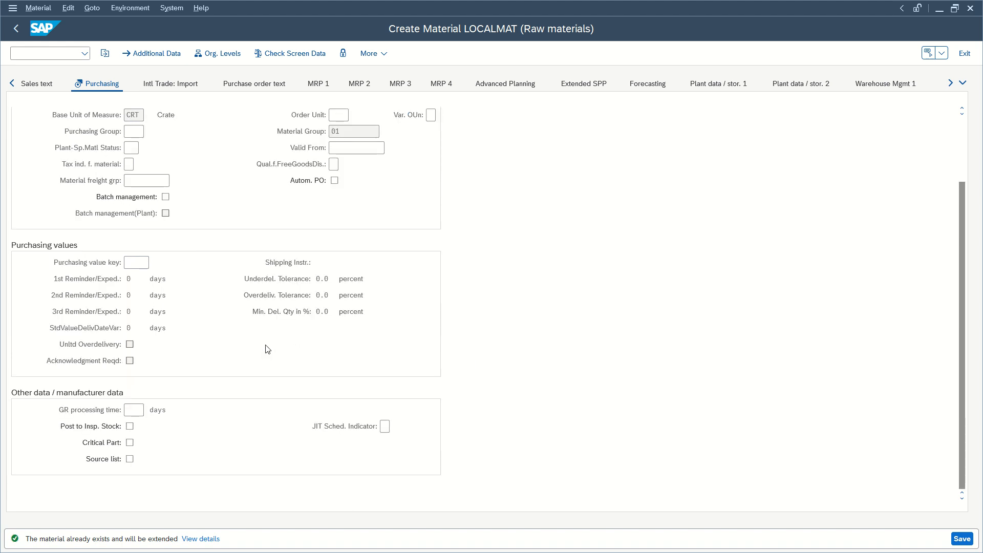
{"action": "scroll", "coordinate": [262, 346], "scroll_direction": "up", "scroll_amount": 3}
{"action": "scroll", "coordinate": [263, 347], "scroll_direction": "down", "scroll_amount": 3}
{"action": "scroll", "coordinate": [262, 349], "scroll_direction": "up", "scroll_amount": 3}
{"action": "key", "text": "Return"}
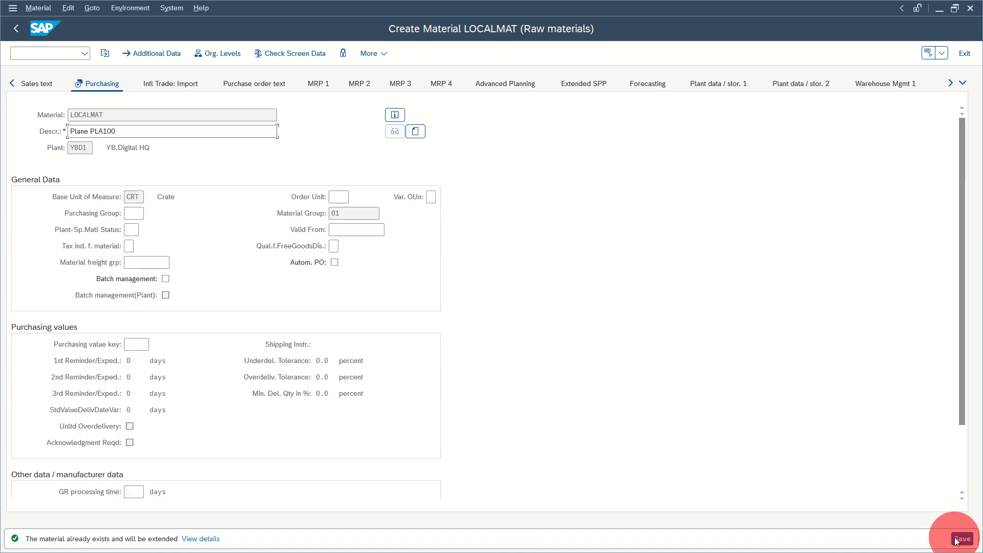
{"action": "key", "text": "Return"}
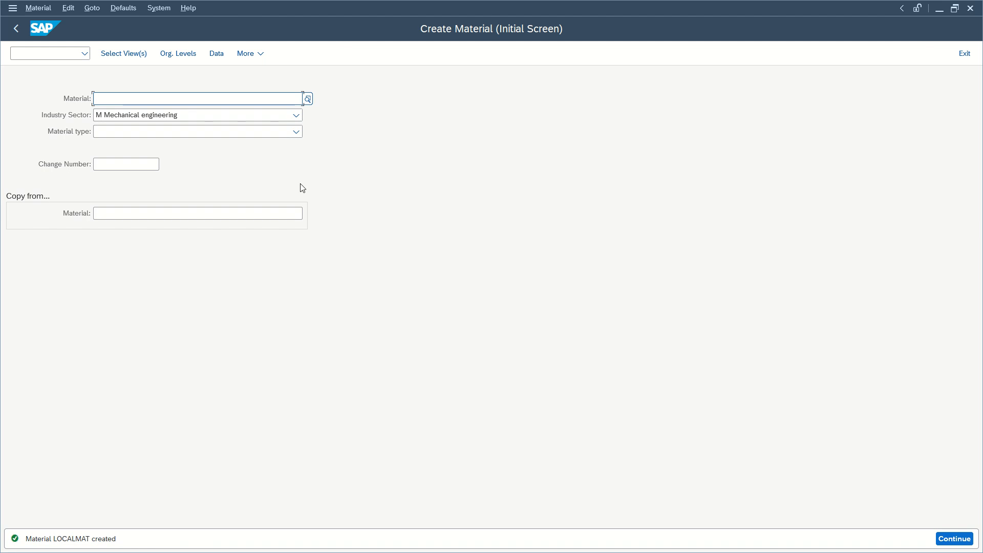
Step: Try to create a standard info record in ME11 for the proposed supplier, LOCALMAT, purchasing organization 0001 and plant YBD1, and exit
{"action": "key", "text": "F3"}
{"action": "type", "text": "me11"}
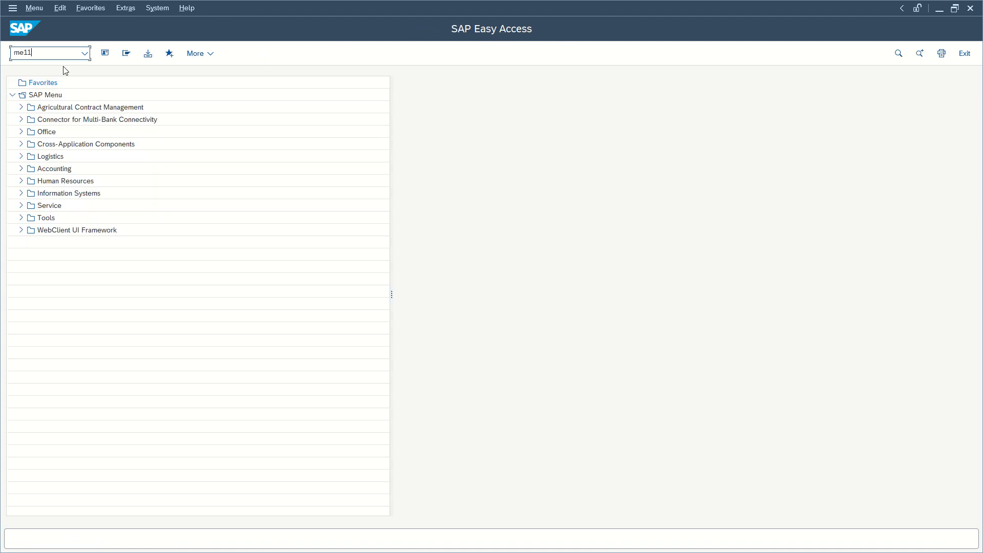
{"action": "key", "text": "Return"}
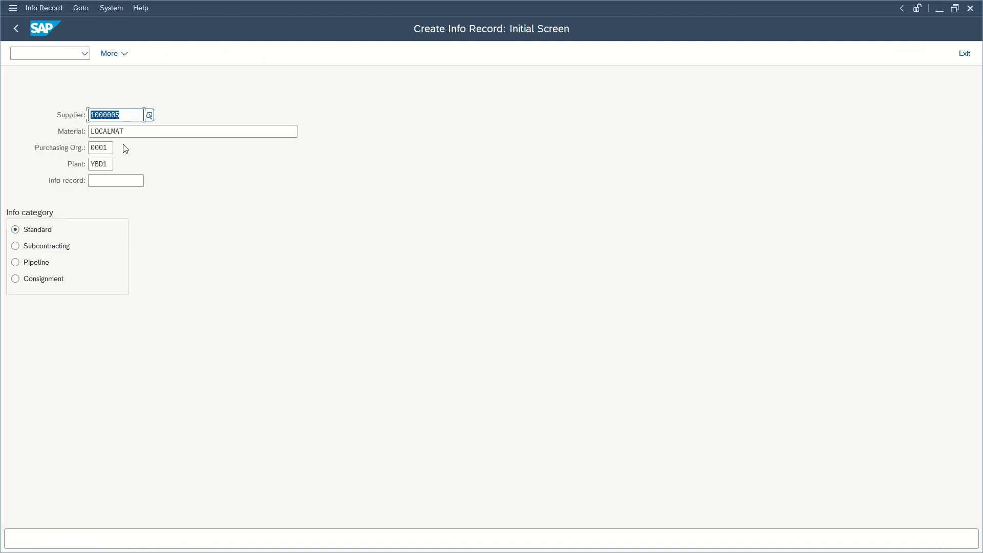
{"action": "left_click", "coordinate": [139, 132]}
{"action": "key", "text": "Return"}
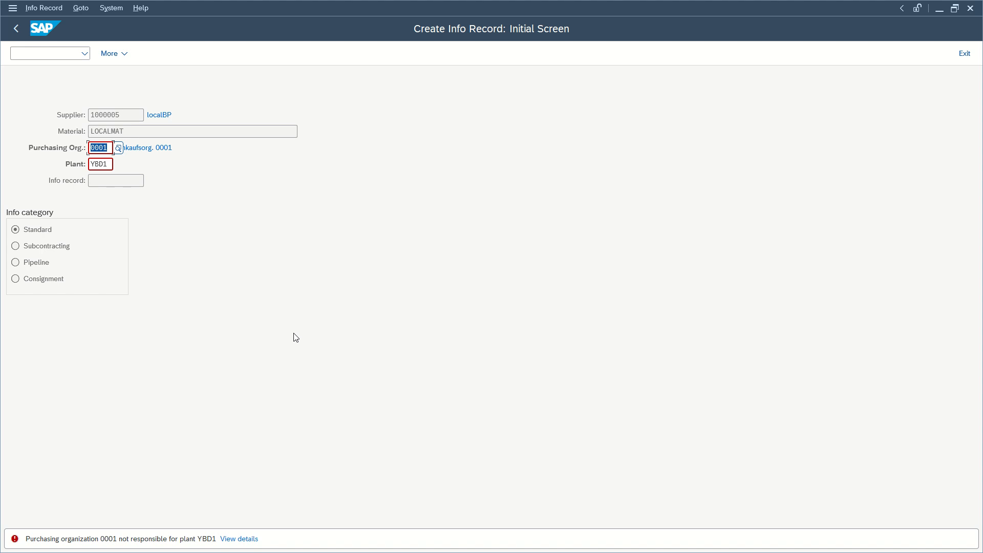
{"action": "key", "text": "F3"}
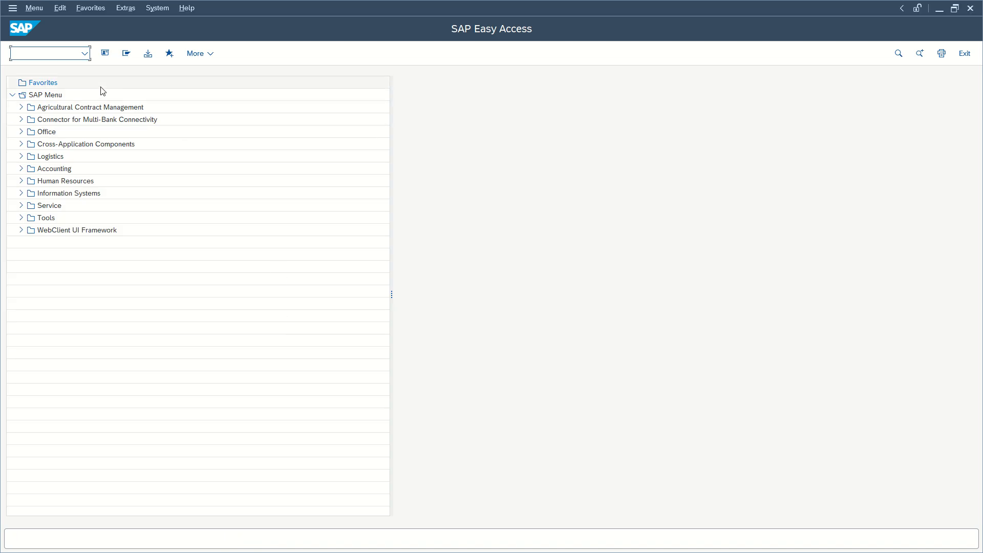
Step: Open the SAP Reference IMG through SPRO and start the Enterprise Structure assignment of purchasing organization to company code under Materials Management
{"action": "type", "text": "spro"}
{"action": "key", "text": "Return"}
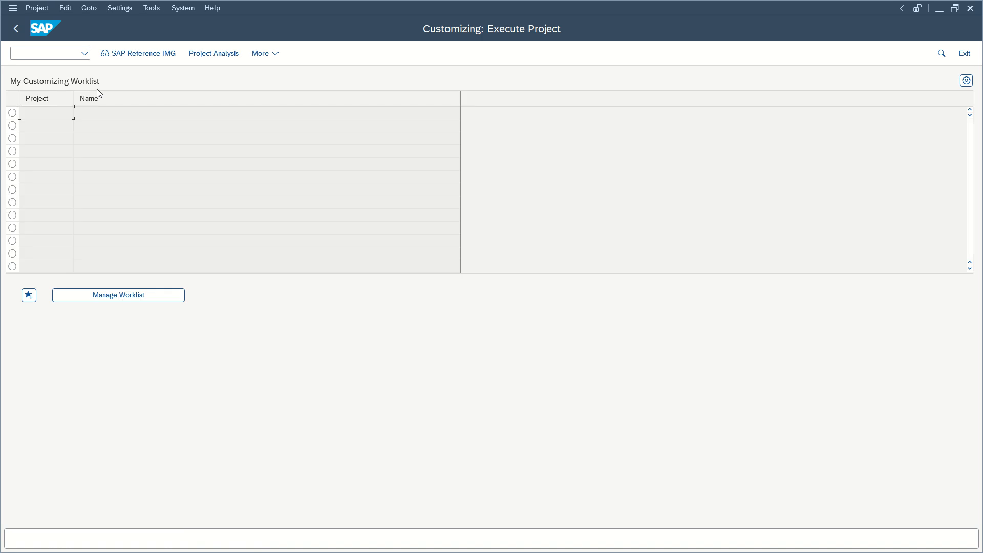
{"action": "left_click", "coordinate": [152, 49]}
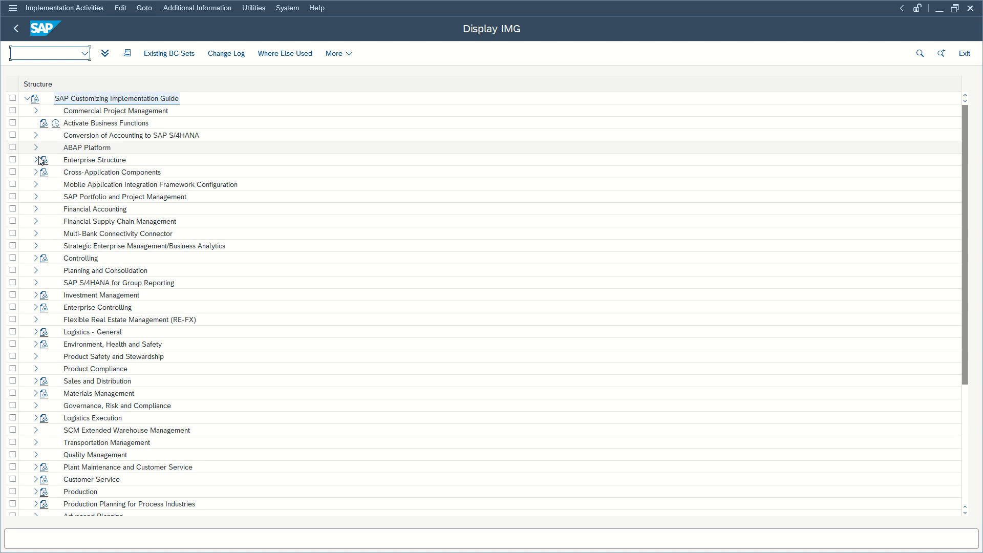
{"action": "left_click", "coordinate": [35, 160]}
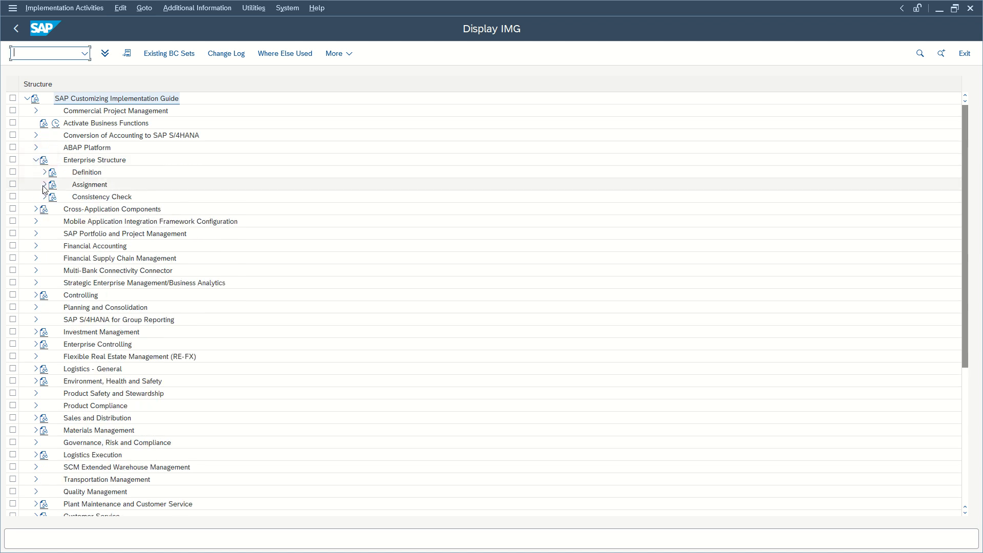
{"action": "left_click", "coordinate": [45, 185]}
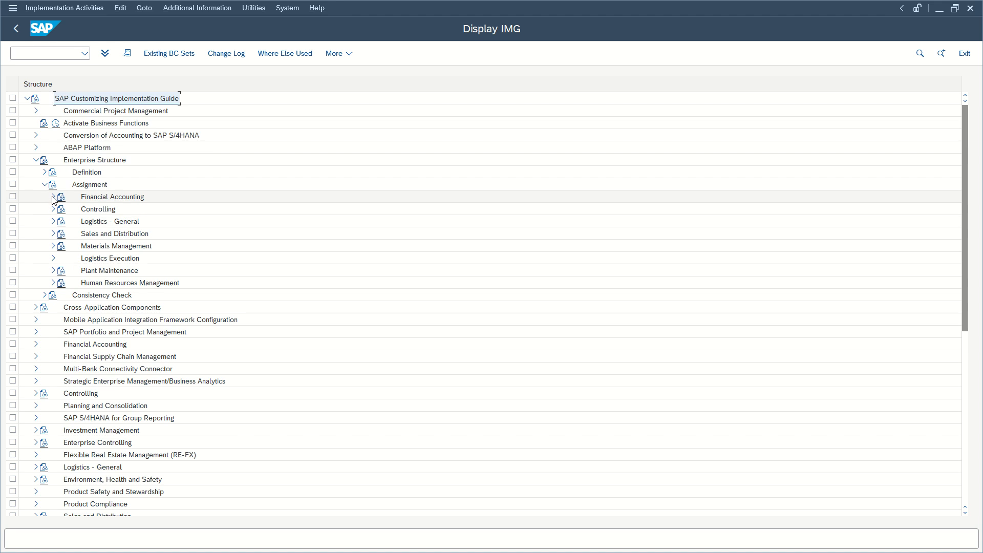
{"action": "left_click", "coordinate": [53, 197]}
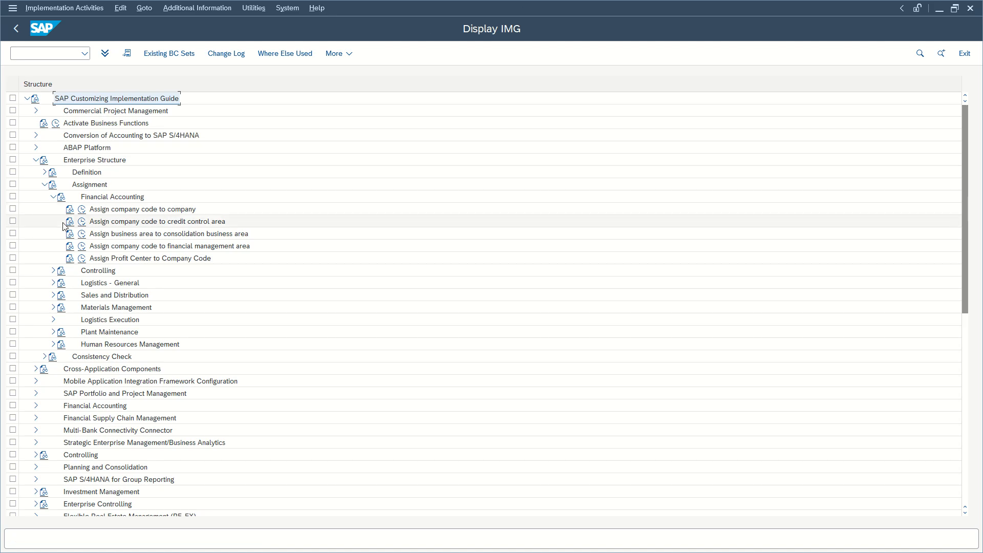
{"action": "left_click", "coordinate": [53, 308]}
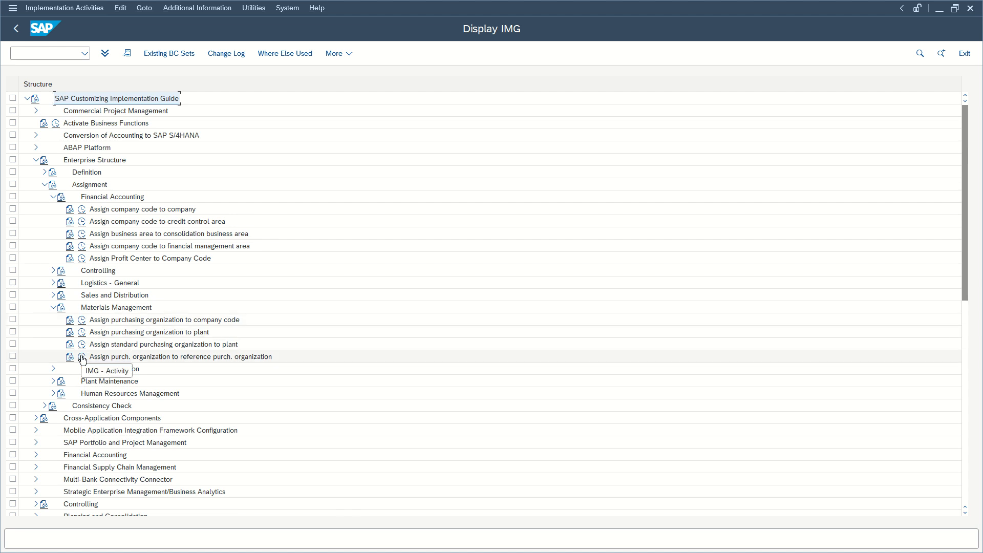
{"action": "left_click", "coordinate": [88, 318]}
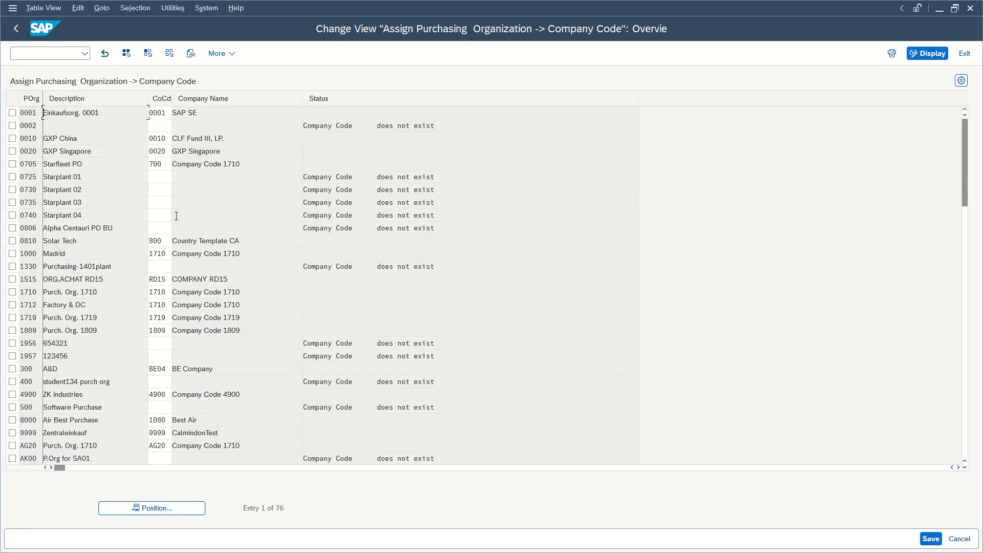
Step: Examine the purchasing organization to company code assignments for an entry belonging to YBD1, checking around yb1 and u110
{"action": "left_click", "coordinate": [156, 509]}
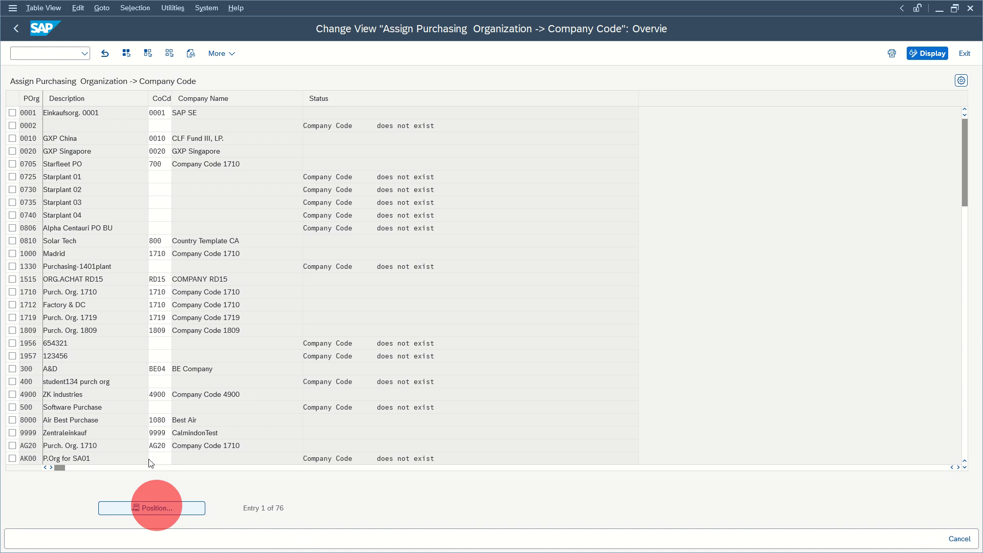
{"action": "type", "text": "yb1"}
{"action": "key", "text": "Return"}
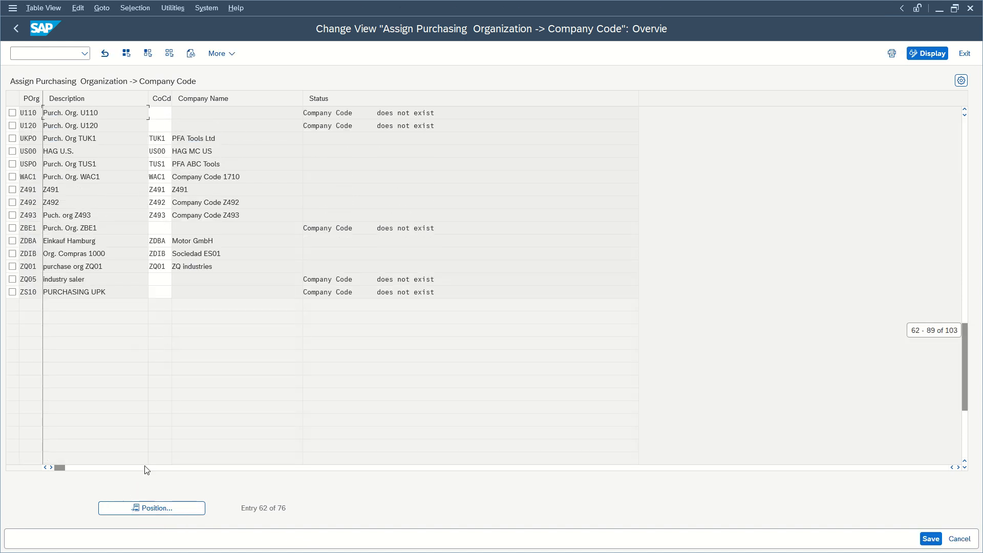
{"action": "left_click", "coordinate": [146, 508]}
{"action": "type", "text": "u110"}
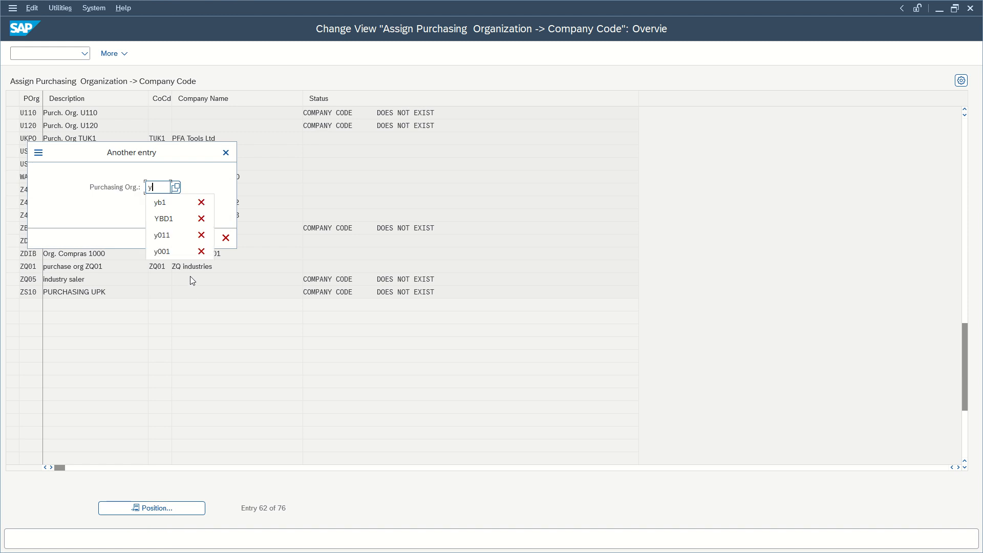
{"action": "key", "text": "Return"}
{"action": "scroll", "coordinate": [189, 276], "scroll_direction": "down", "scroll_amount": 2}
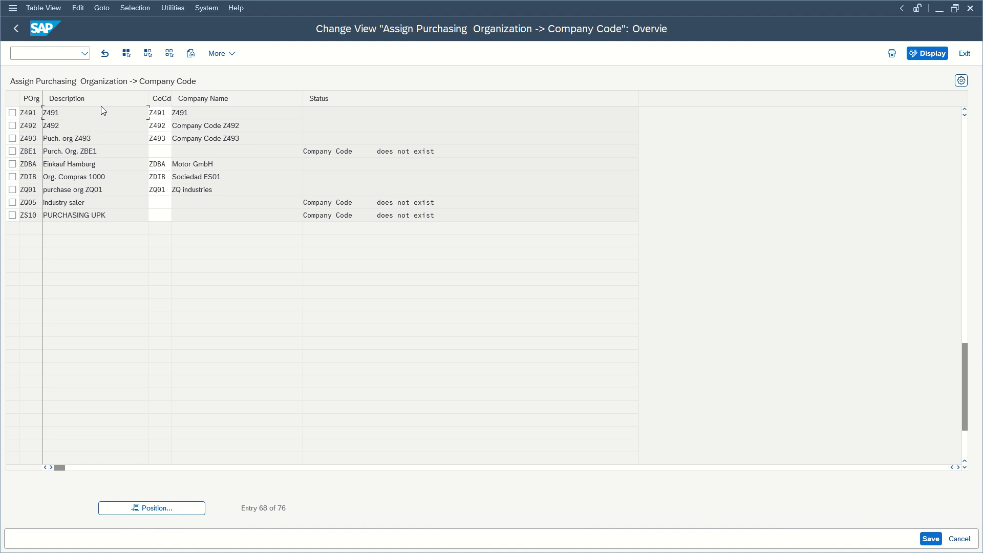
{"action": "scroll", "coordinate": [84, 201], "scroll_direction": "up", "scroll_amount": 2}
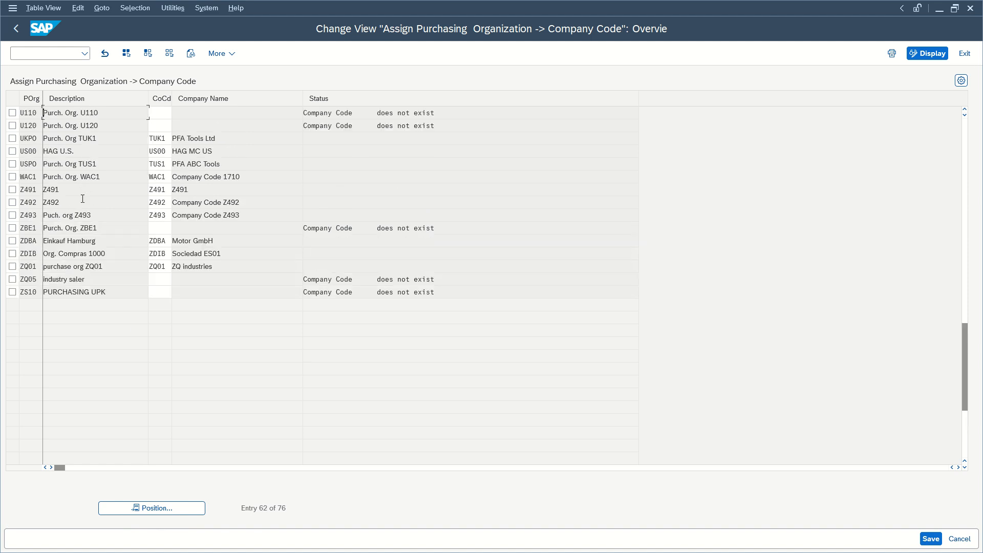
{"action": "scroll", "coordinate": [82, 197], "scroll_direction": "up", "scroll_amount": 1}
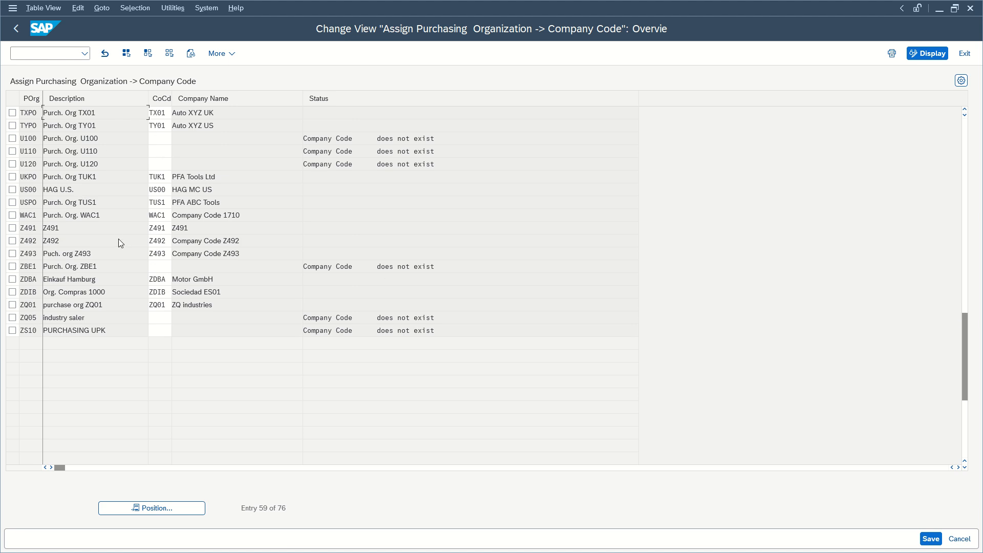
{"action": "scroll", "coordinate": [121, 238], "scroll_direction": "up", "scroll_amount": 9}
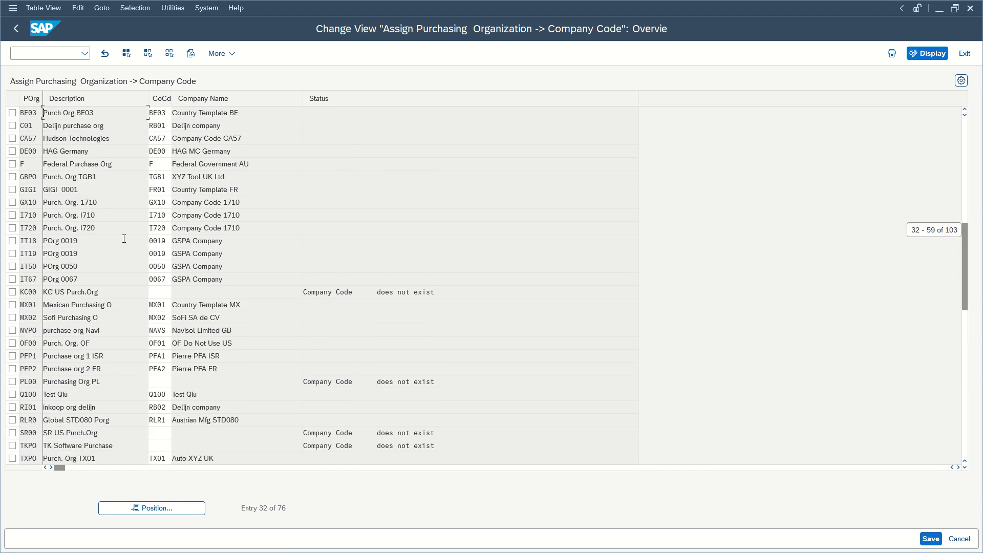
{"action": "scroll", "coordinate": [124, 238], "scroll_direction": "up", "scroll_amount": 7}
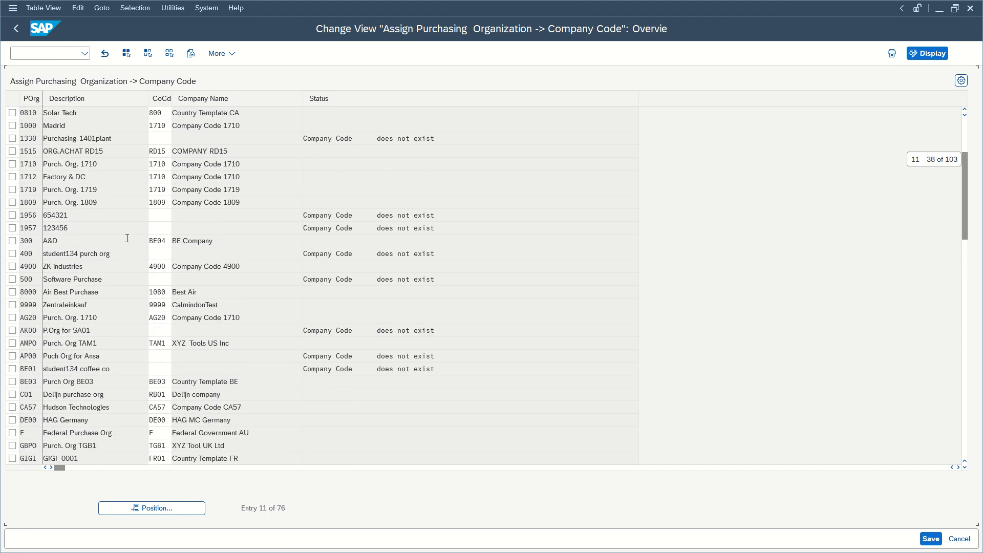
{"action": "scroll", "coordinate": [127, 238], "scroll_direction": "up", "scroll_amount": 4}
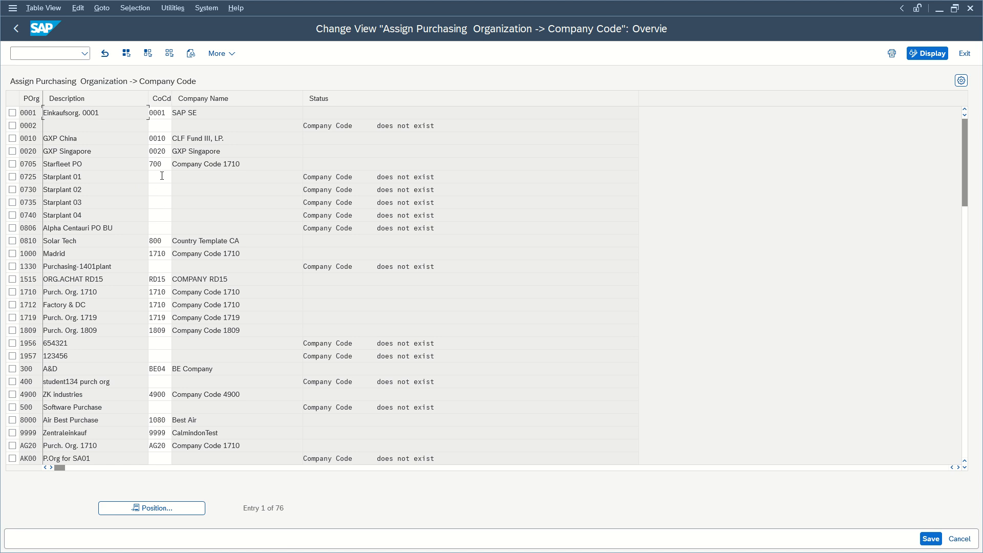
Step: Leave the assignment view and start Maintain purchasing organization in the Enterprise Structure definition for Materials Management
{"action": "key", "text": "F3"}
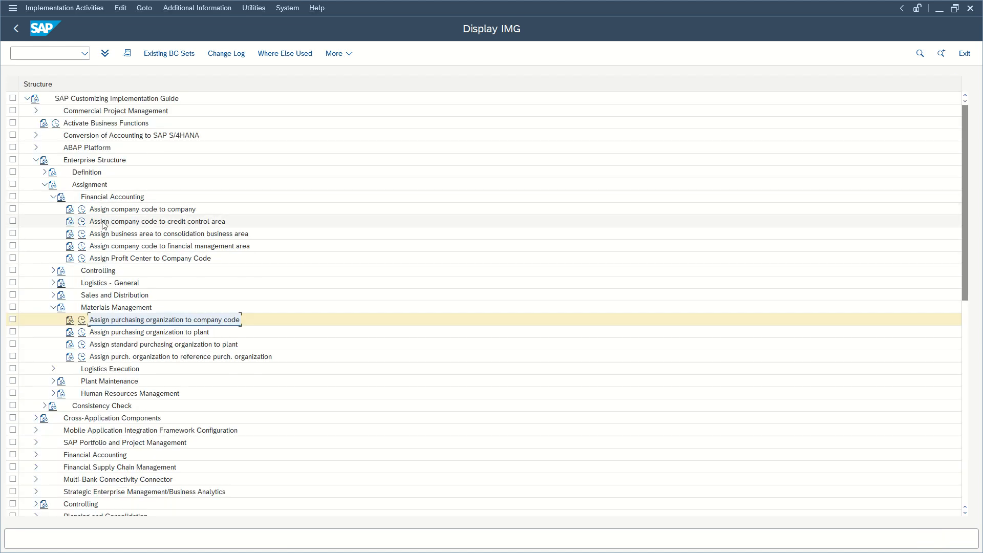
{"action": "left_click", "coordinate": [44, 173]}
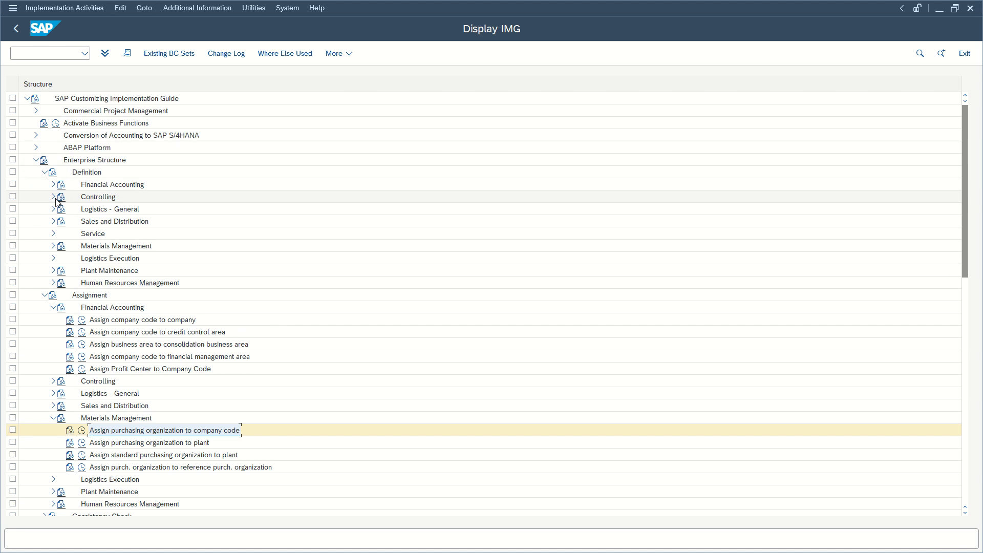
{"action": "left_click", "coordinate": [53, 246]}
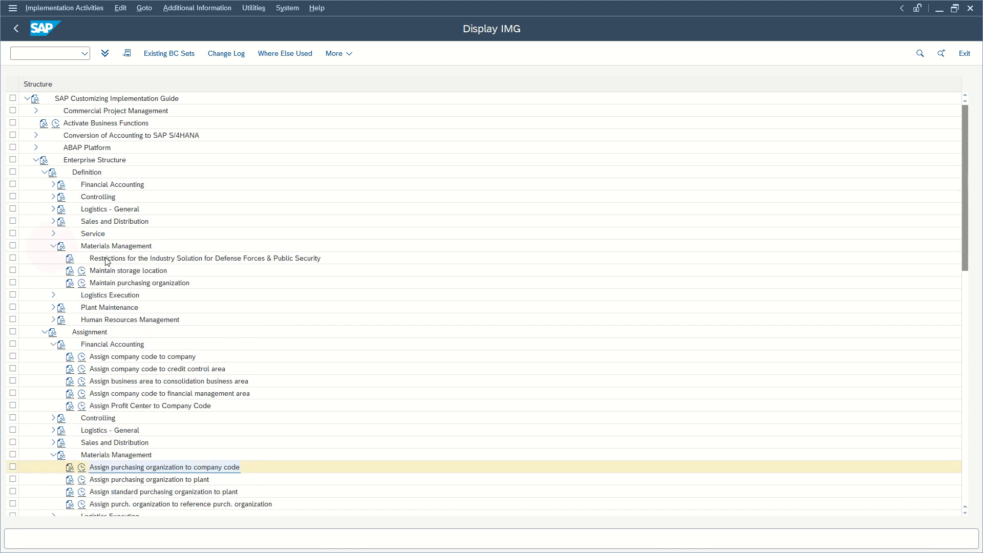
{"action": "left_click", "coordinate": [83, 283]}
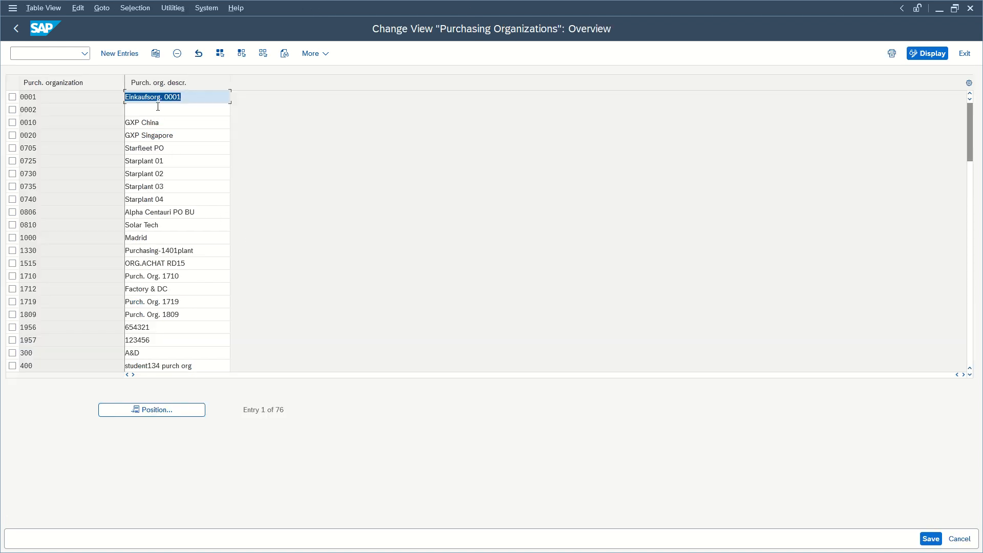
Step: Create purchasing organization YBDP with description YB.Digital Purchases, save it under the proposed customizing request and exit
{"action": "left_click", "coordinate": [124, 54]}
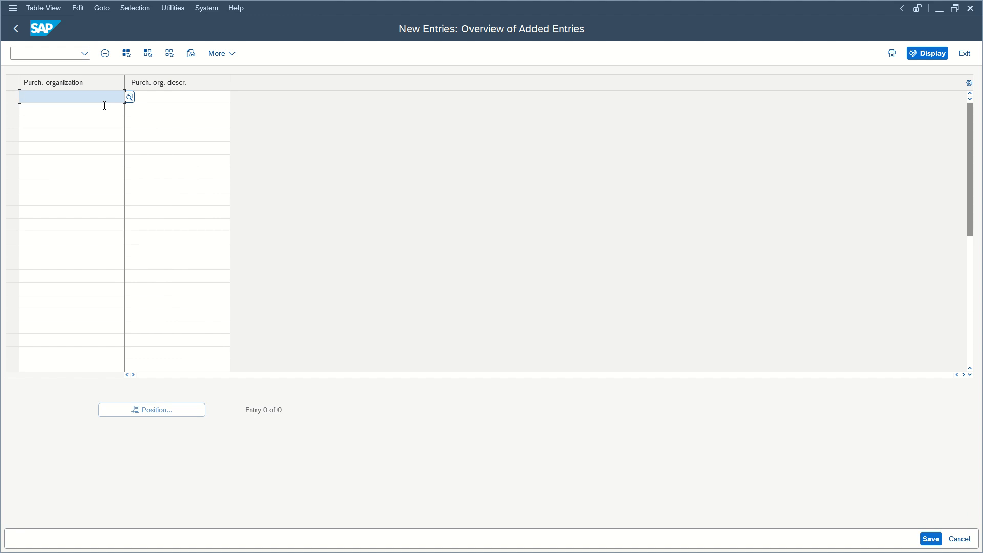
{"action": "type", "text": "YB"}
{"action": "key", "text": "BackSpace"}
{"action": "type", "text": "B"}
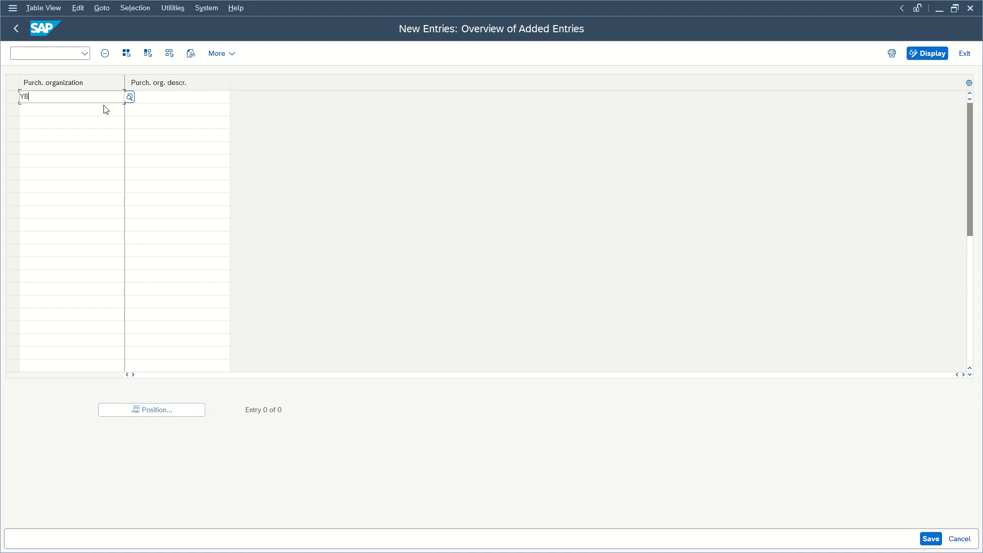
{"action": "type", "text": "DP"}
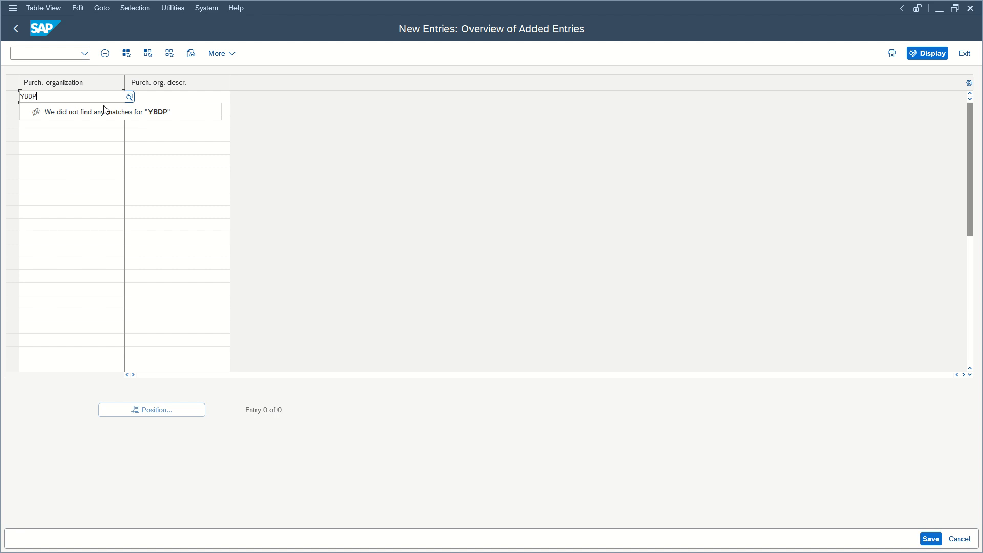
{"action": "left_click", "coordinate": [191, 97]}
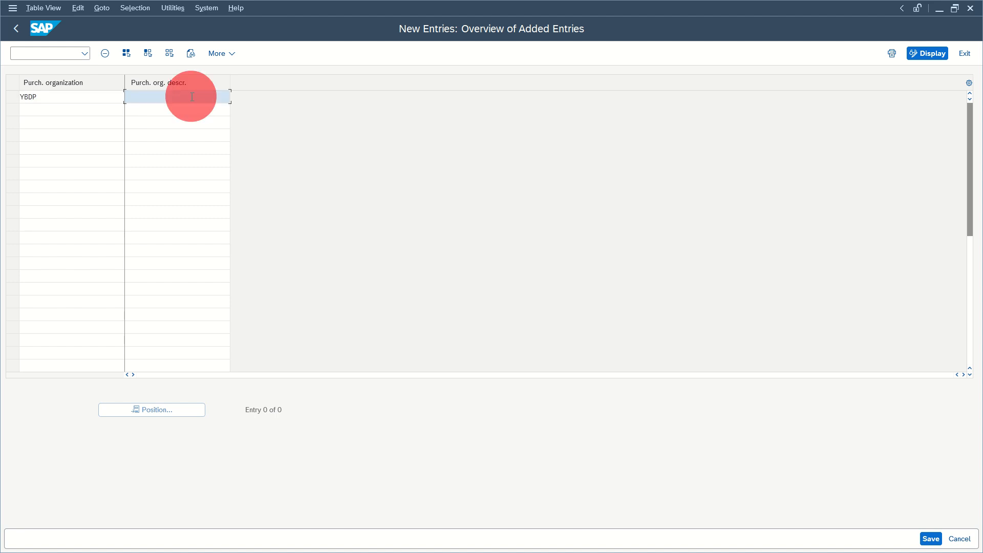
{"action": "type", "text": "YB"}
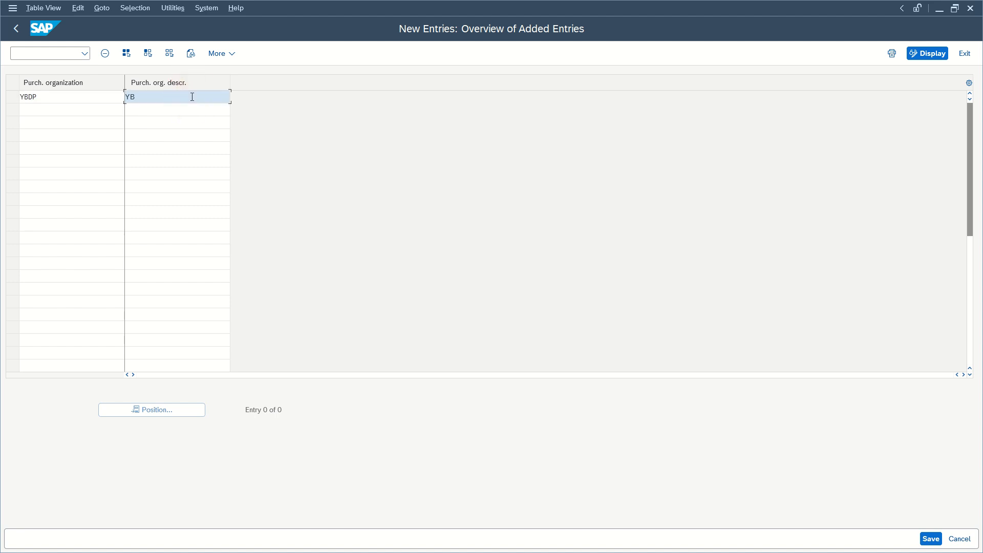
{"action": "type", "text": ".Digital Purchases"}
{"action": "left_click", "coordinate": [931, 539]}
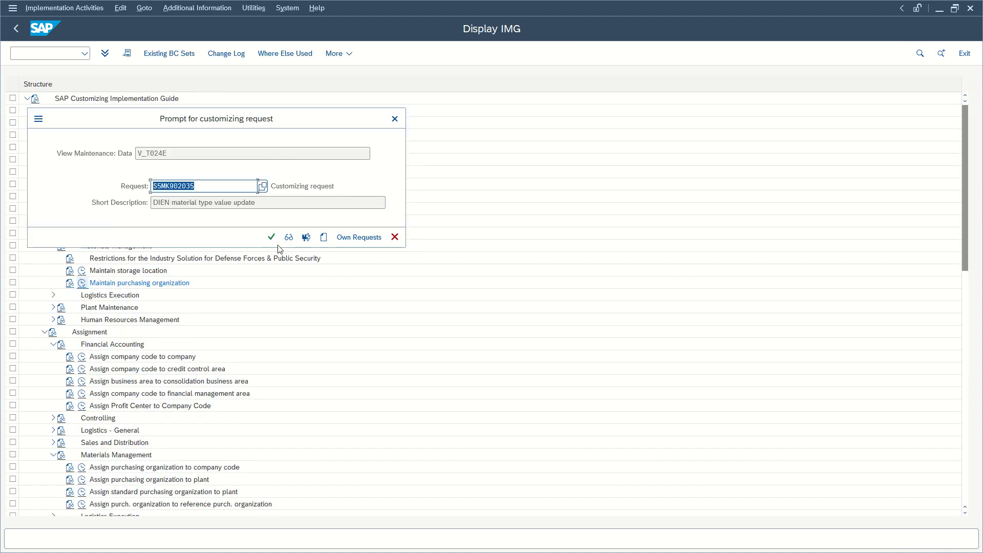
{"action": "left_click", "coordinate": [268, 236]}
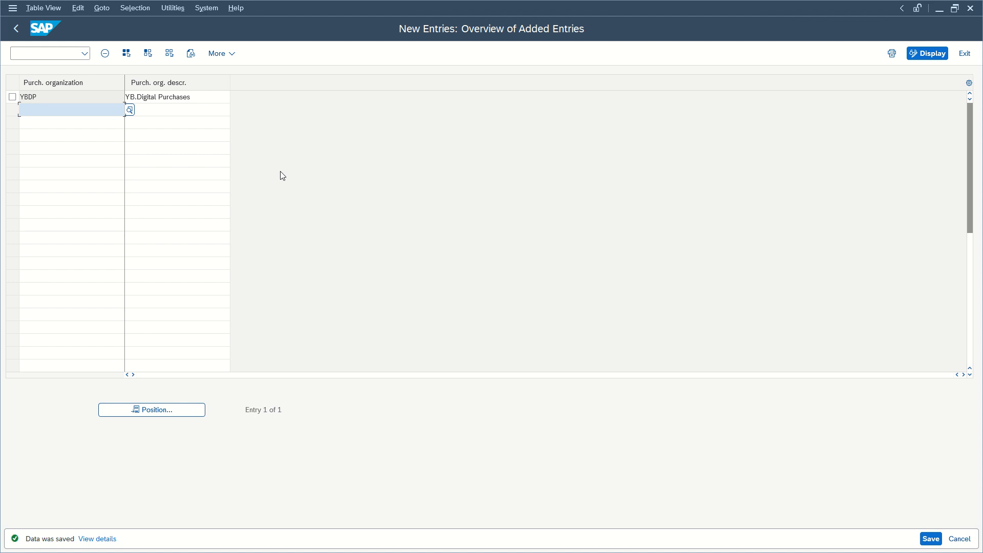
{"action": "left_click", "coordinate": [965, 53]}
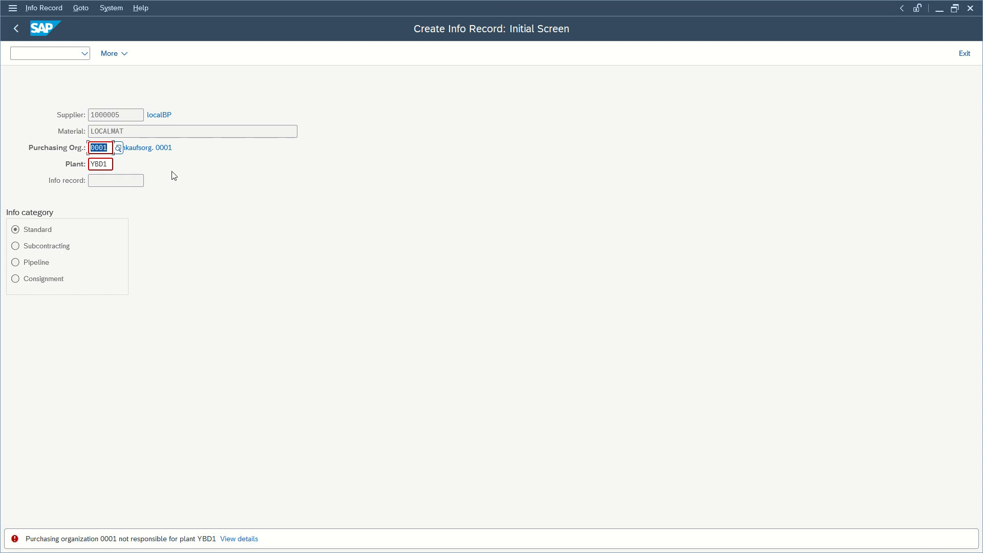
Step: Try the LOCALMAT info record for plant YBD1 again with purchasing organization YBD1
{"action": "type", "text": "YBDP"}
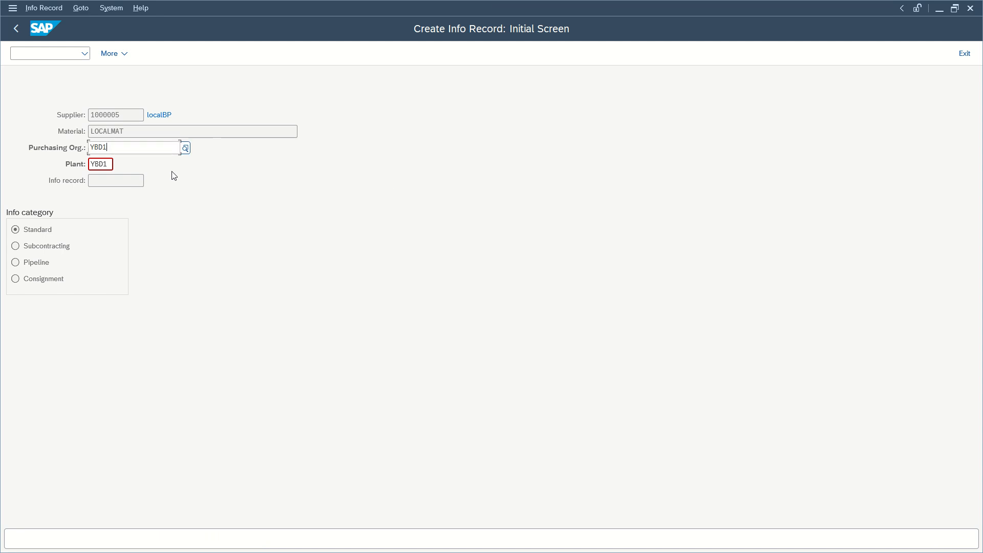
{"action": "key", "text": "Return"}
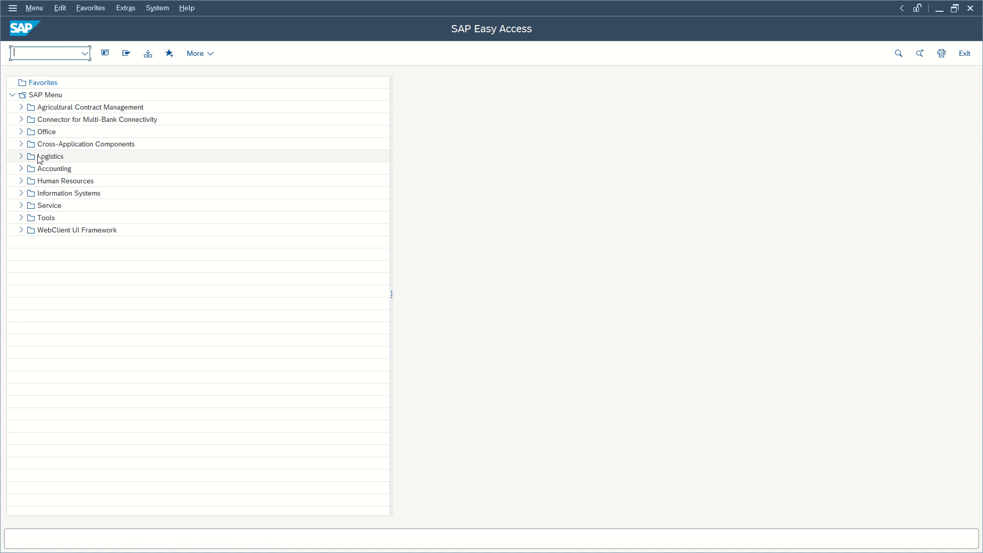
Step: Start vendor creation (MK01) from the Materials Management purchasing master data in the SAP menu tree
{"action": "left_click", "coordinate": [22, 158]}
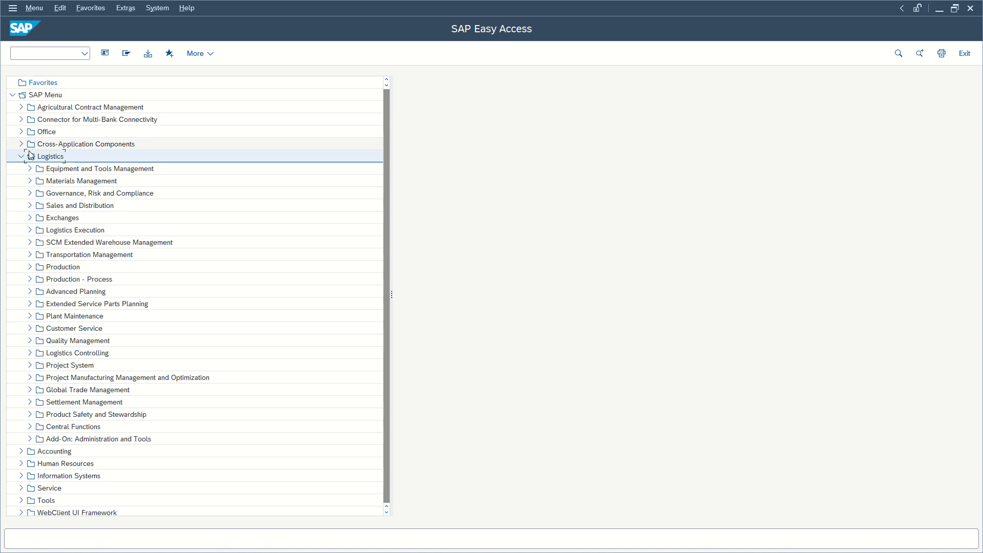
{"action": "left_click", "coordinate": [31, 181]}
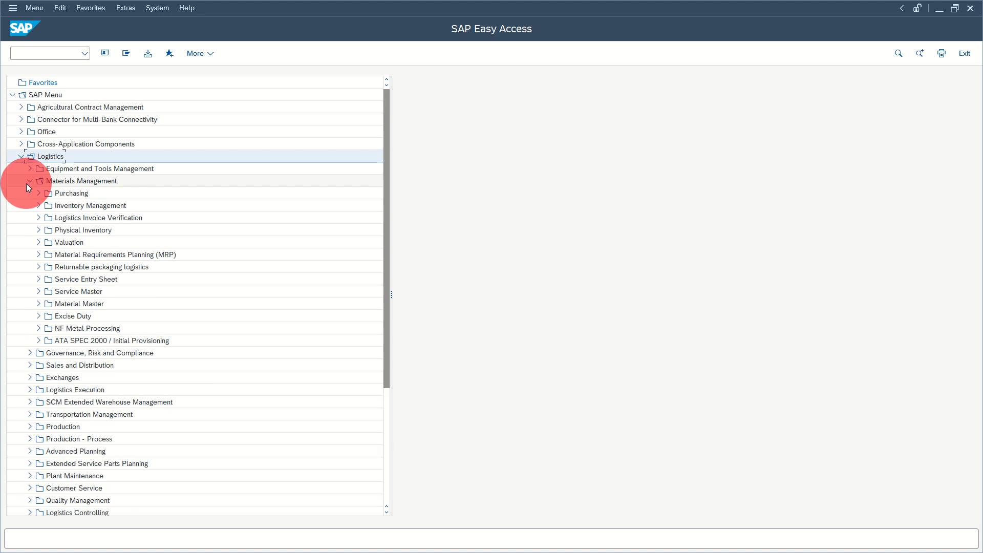
{"action": "left_click", "coordinate": [40, 193]}
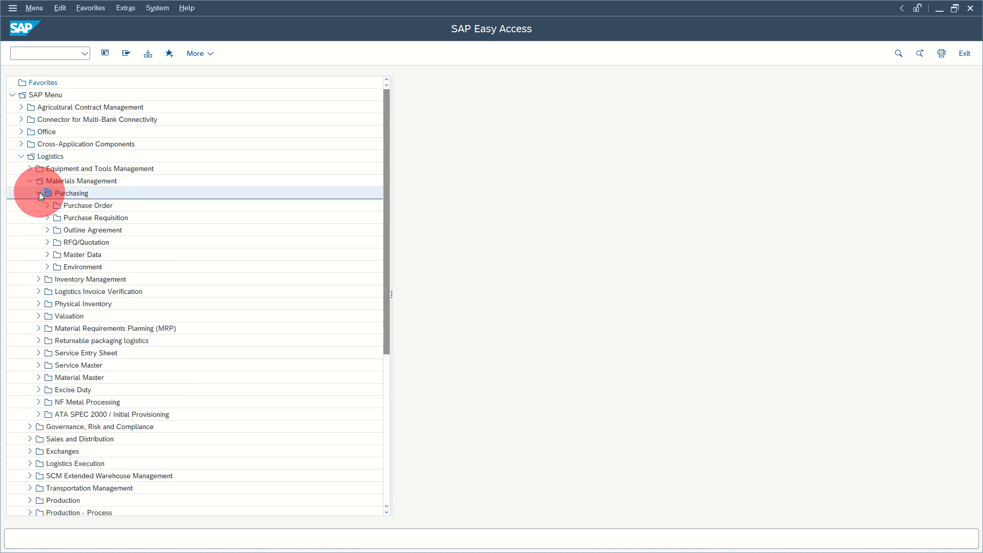
{"action": "left_click", "coordinate": [47, 256]}
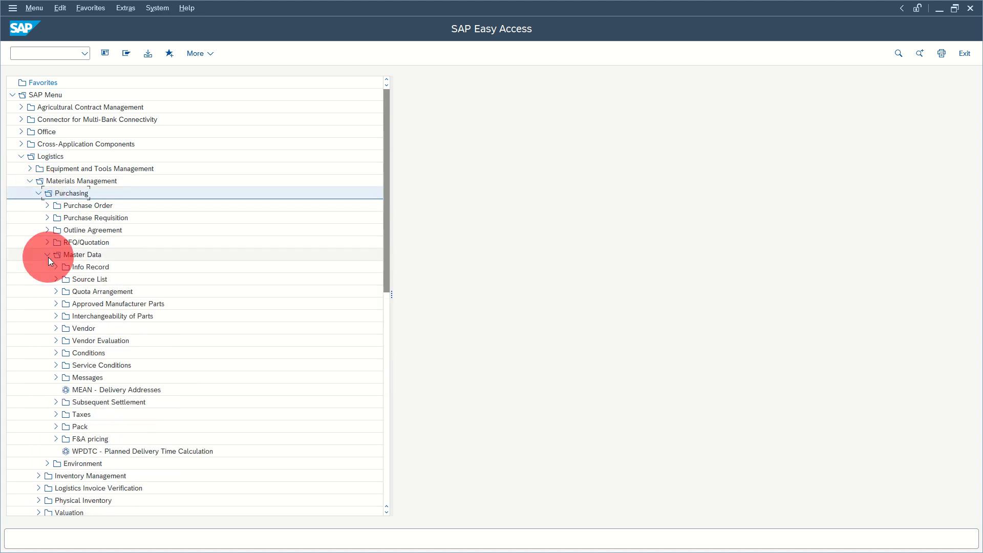
{"action": "left_click", "coordinate": [56, 328]}
{"action": "left_click", "coordinate": [64, 340]}
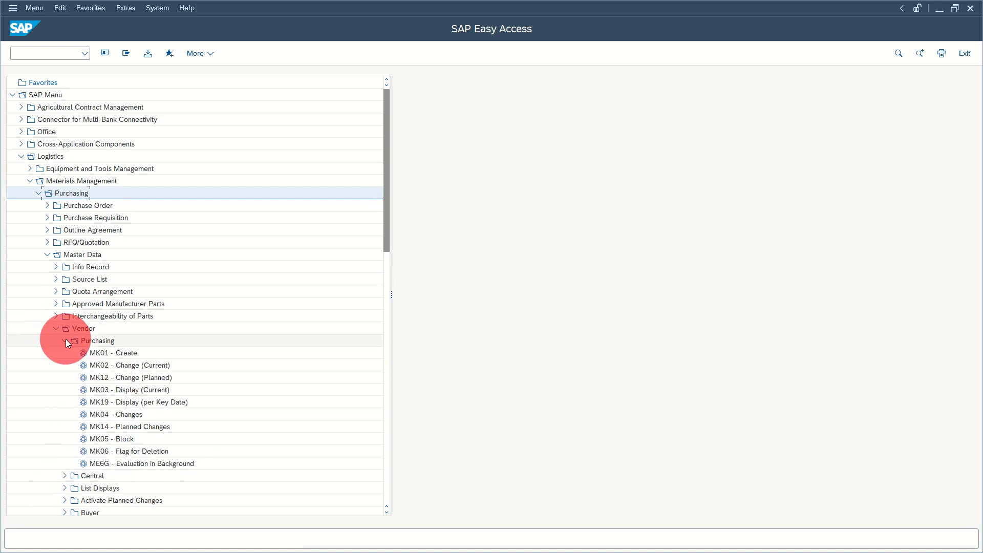
{"action": "double_click", "coordinate": [128, 352]}
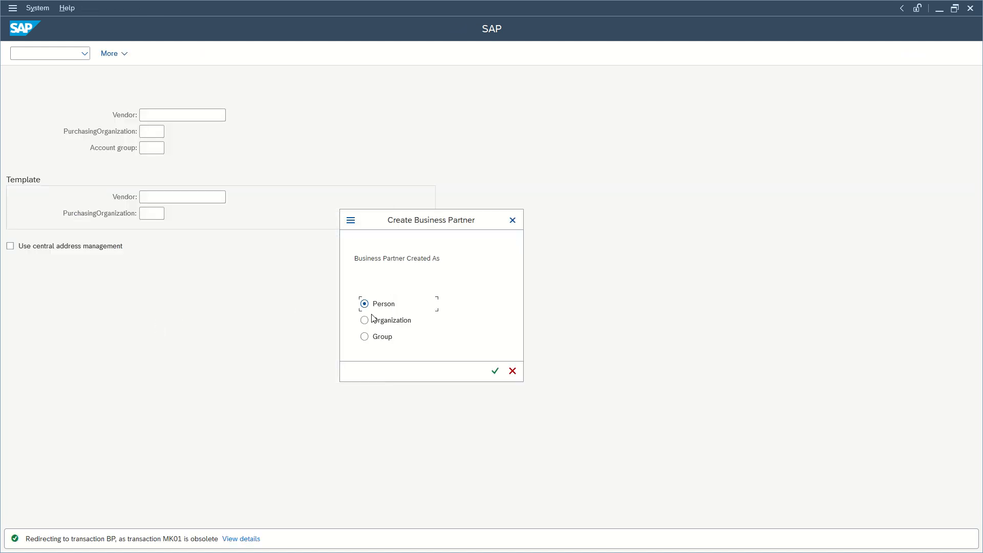
Step: Create the new business partner as an Organization in BP role FLVN01 Supplier
{"action": "left_click", "coordinate": [386, 321]}
{"action": "left_click", "coordinate": [495, 370]}
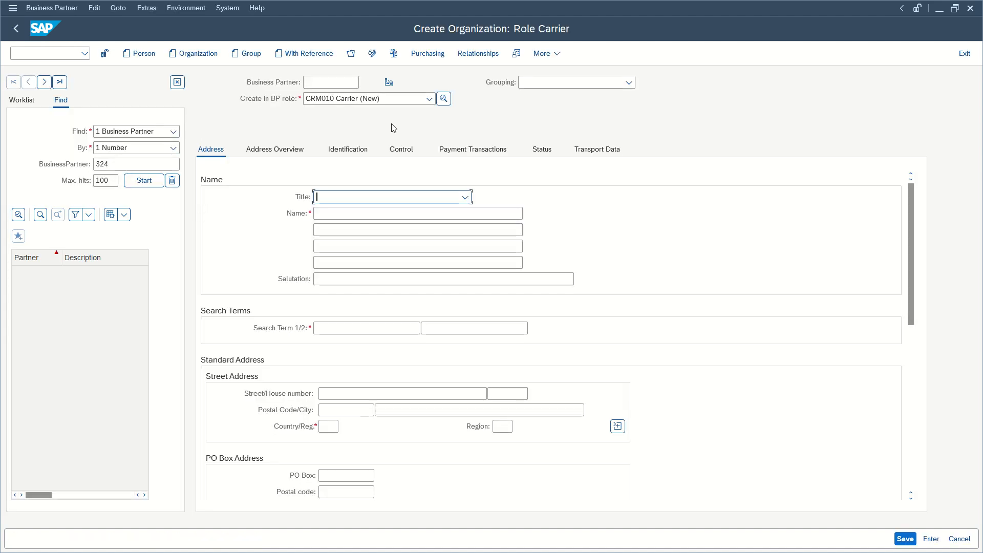
{"action": "left_click", "coordinate": [352, 103]}
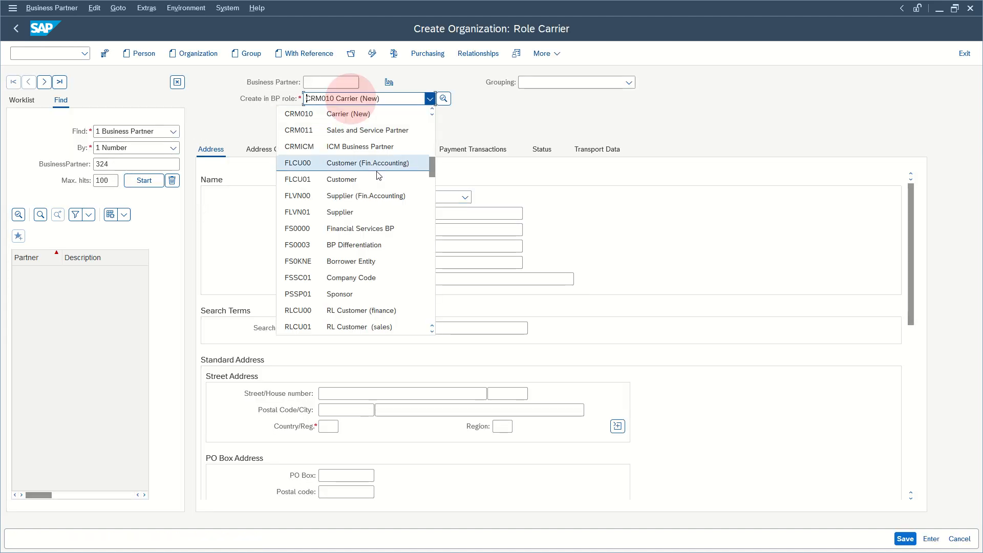
{"action": "left_click_drag", "start_coordinate": [431, 163], "coordinate": [432, 168]}
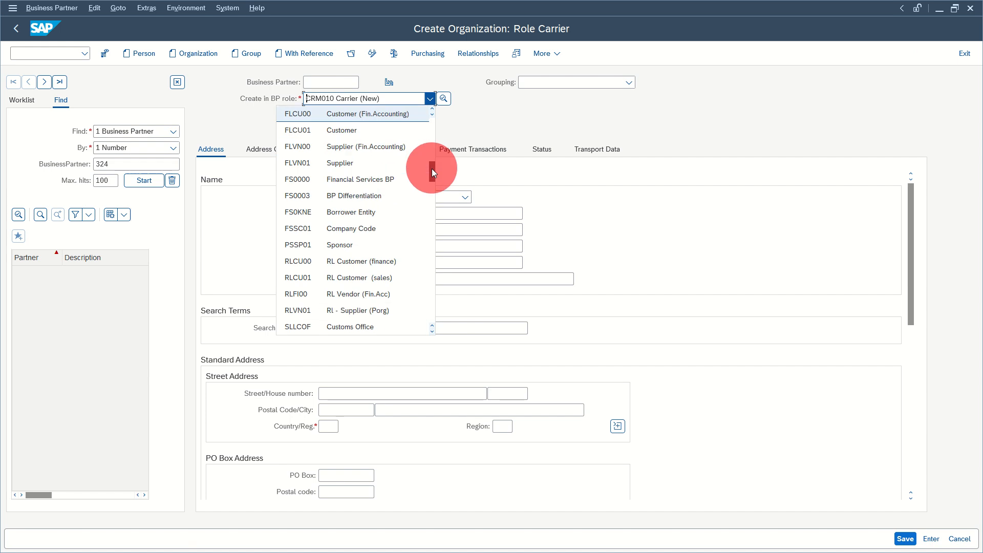
{"action": "left_click", "coordinate": [368, 164]}
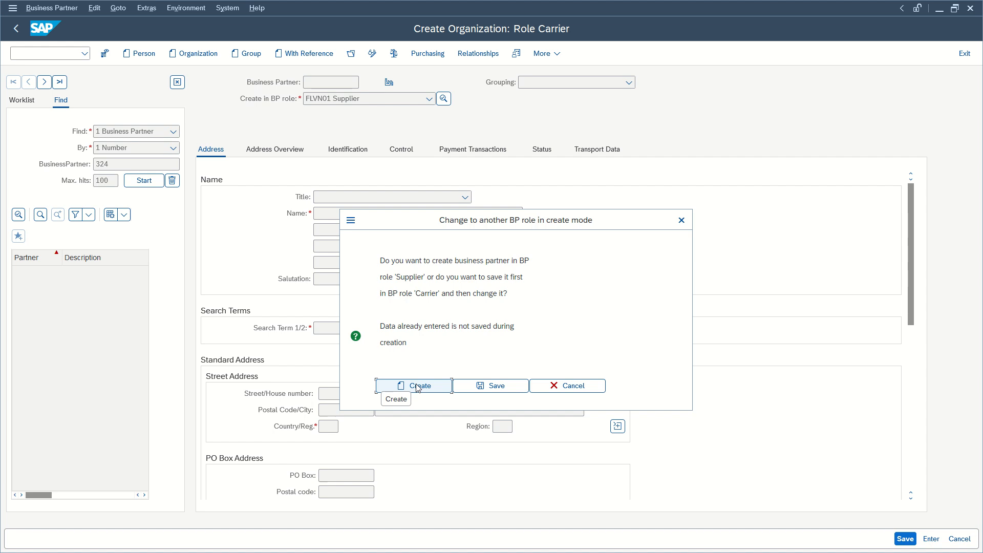
{"action": "left_click", "coordinate": [418, 388]}
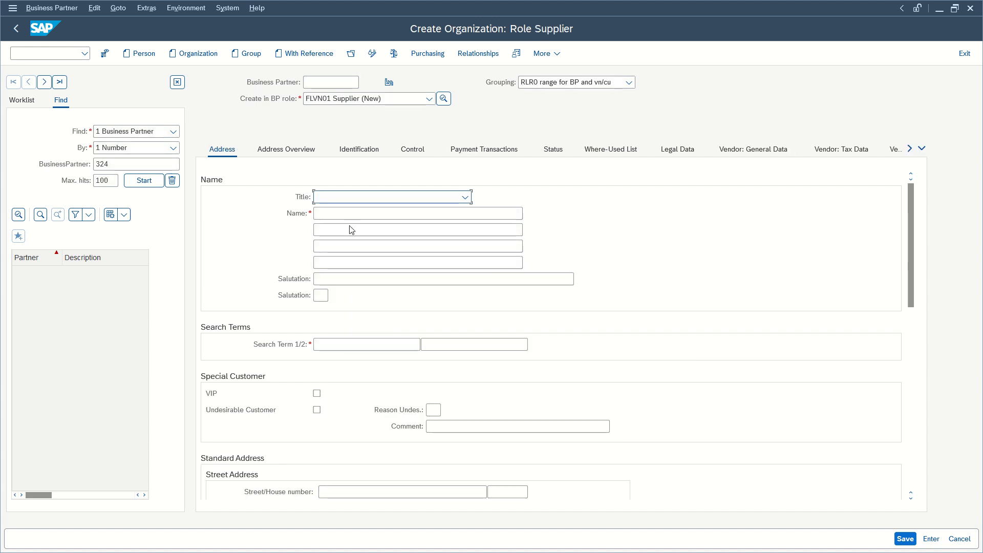
Step: Name the new supplier organization YBD Supp 1 and give it the search term YBD
{"action": "left_click", "coordinate": [336, 213]}
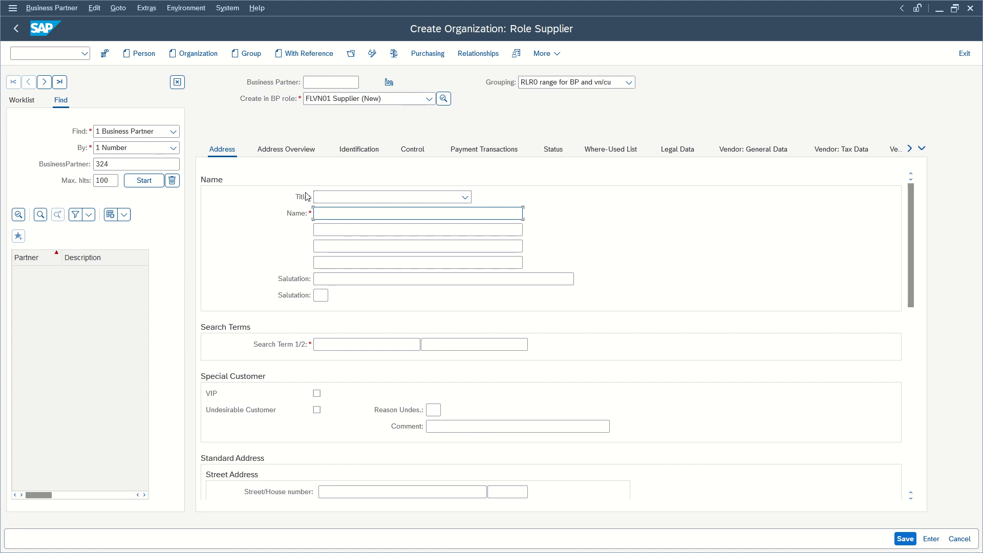
{"action": "type", "text": "YBD Supp 1"}
{"action": "left_click", "coordinate": [322, 344]}
{"action": "type", "text": "Y"}
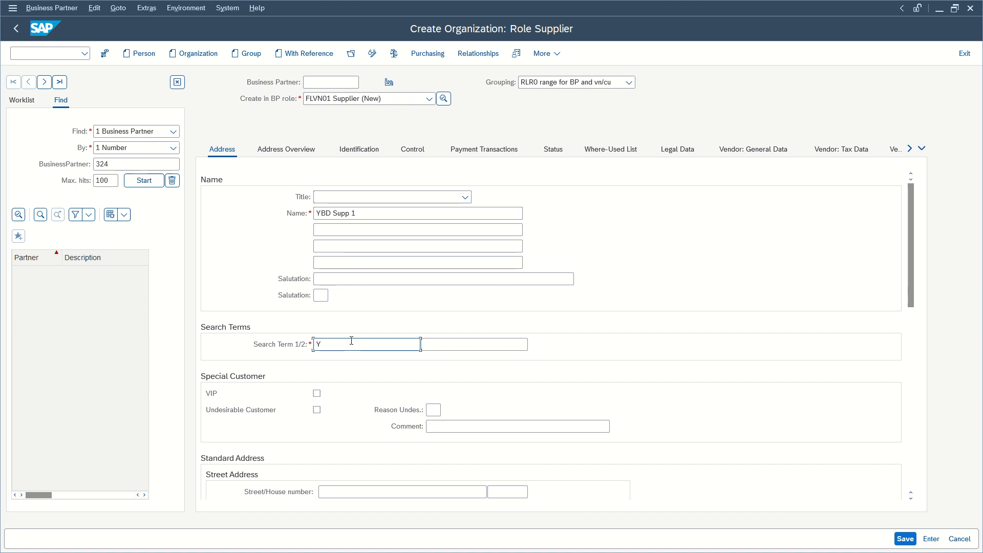
{"action": "type", "text": "DB"}
{"action": "key", "text": "BackSpace"}
{"action": "key", "text": "BackSpace"}
{"action": "type", "text": "BD"}
{"action": "key", "text": "Return"}
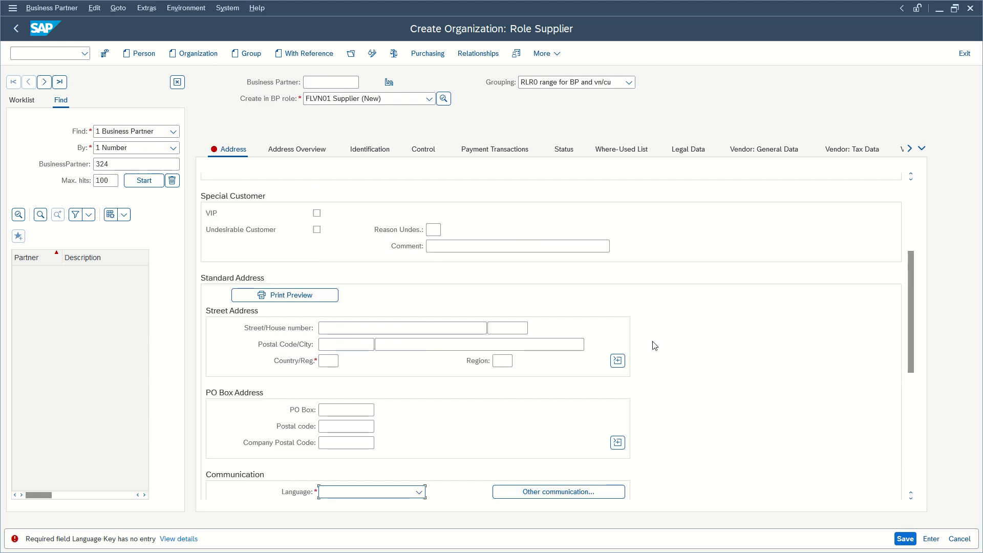
Step: Set the supplier's communication language to EN English and its country to PL Poland
{"action": "left_click", "coordinate": [419, 492]}
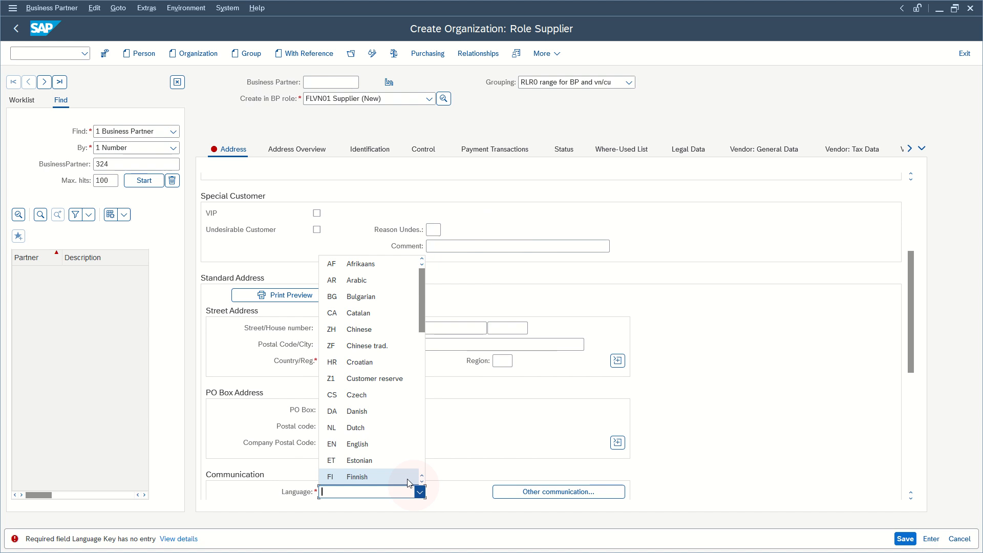
{"action": "left_click", "coordinate": [354, 445]}
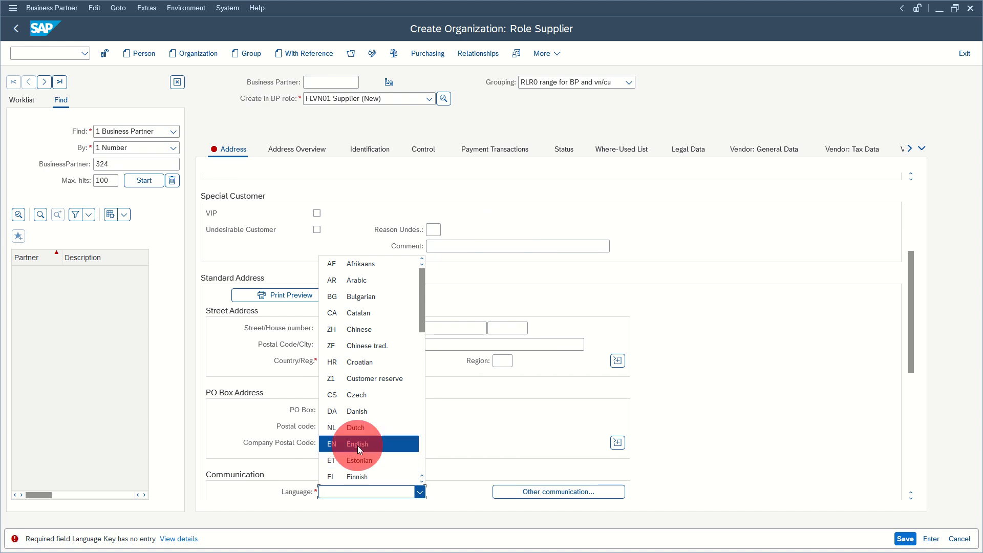
{"action": "left_click", "coordinate": [322, 362]}
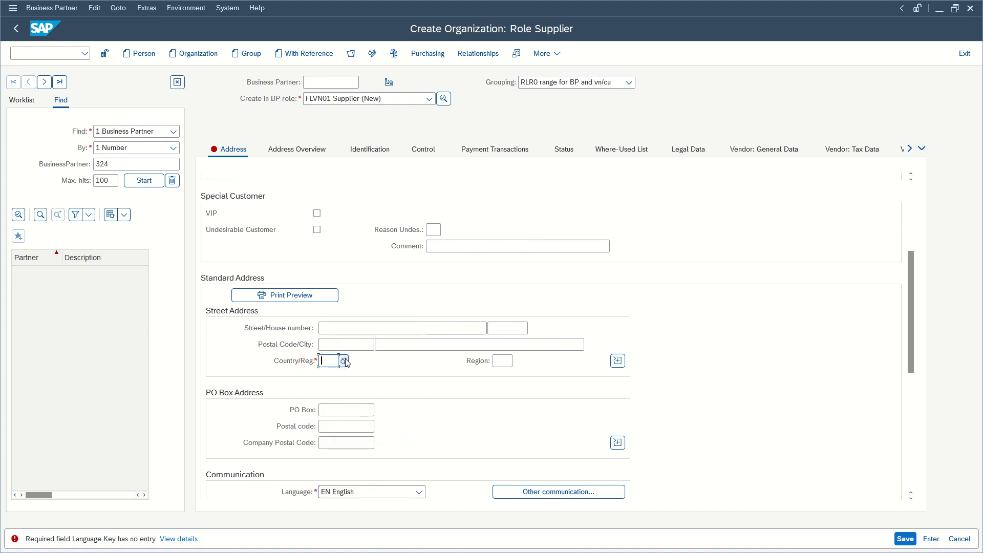
{"action": "type", "text": "PL"}
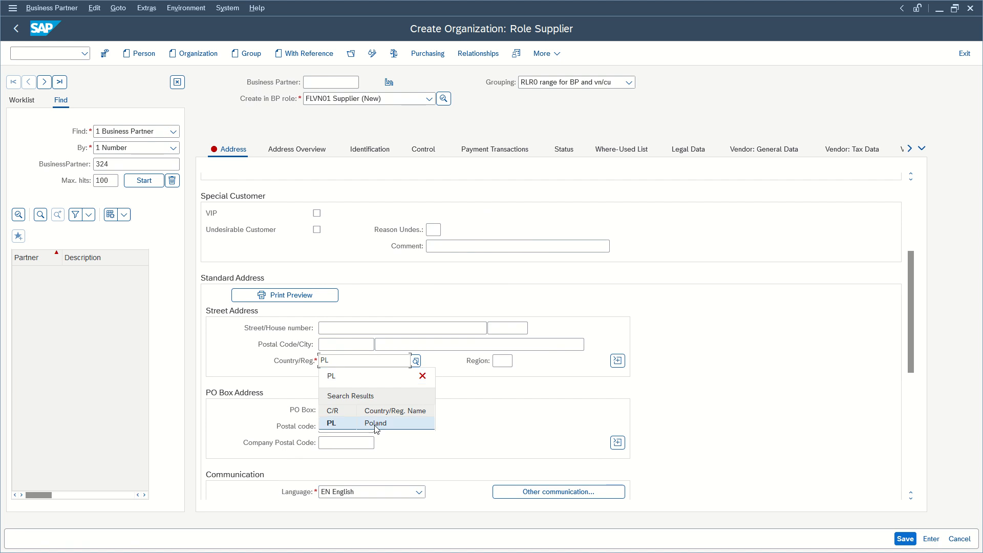
{"action": "left_click", "coordinate": [373, 424]}
{"action": "key", "text": "Return"}
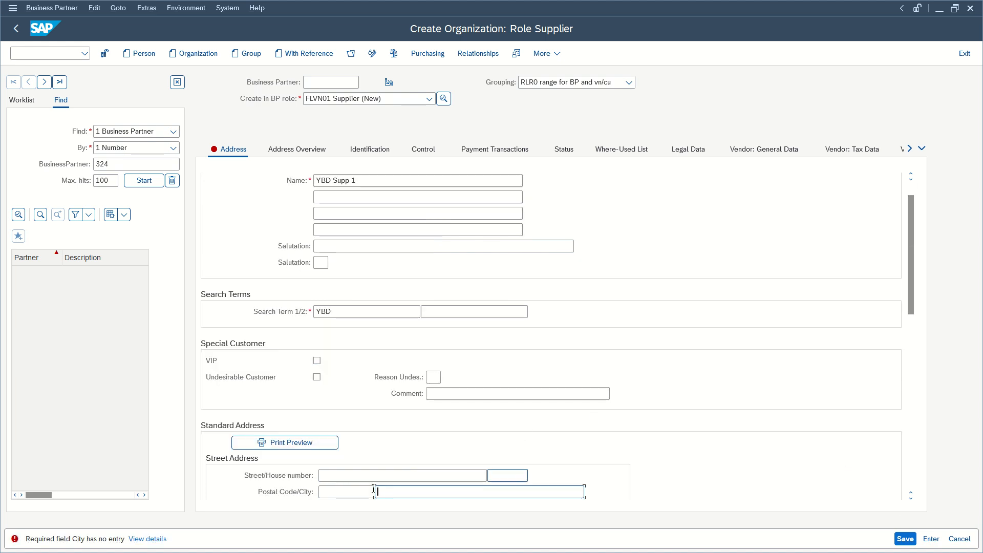
Step: Enter Warsaw as the supplier's city and save the business partner
{"action": "left_click", "coordinate": [393, 490]}
{"action": "type", "text": "Warsaw"}
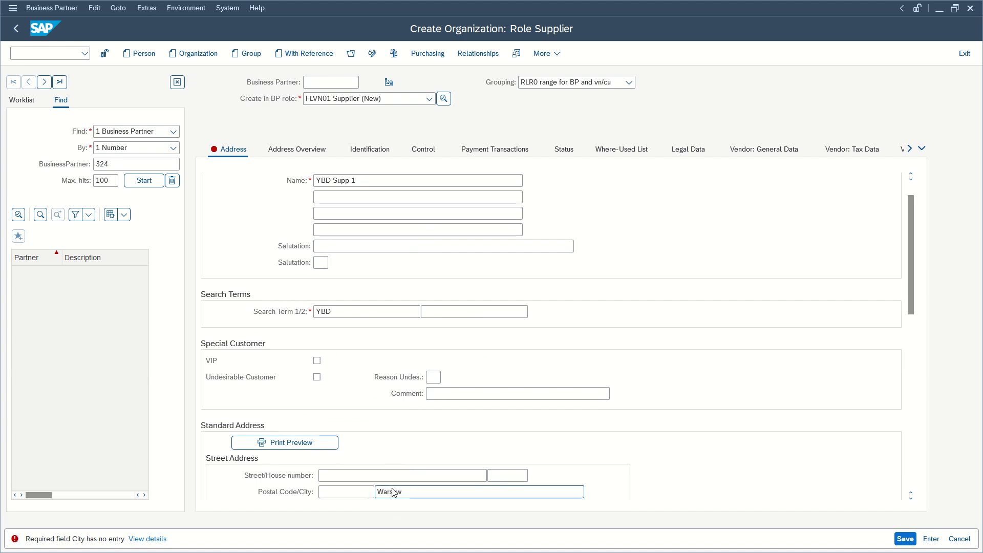
{"action": "key", "text": "Return"}
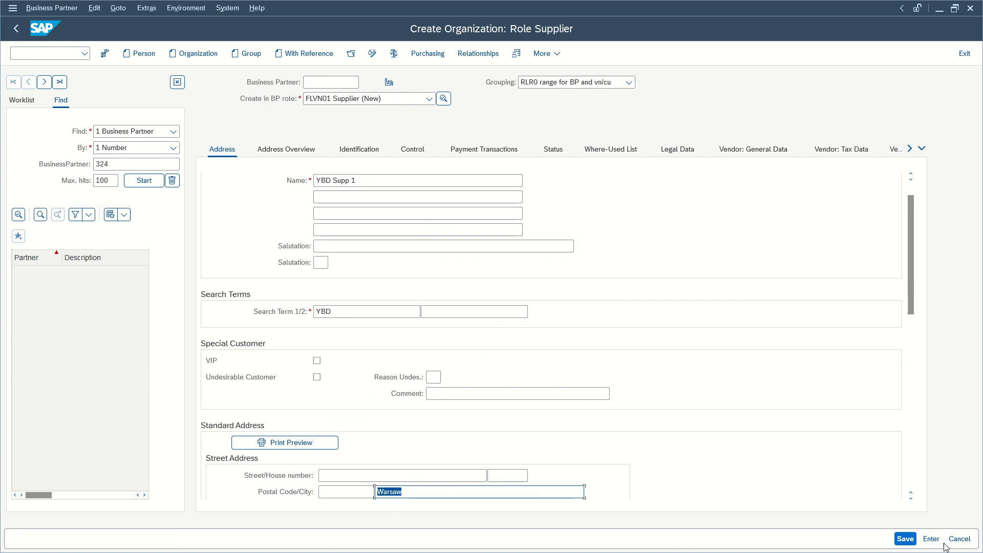
{"action": "left_click", "coordinate": [905, 539]}
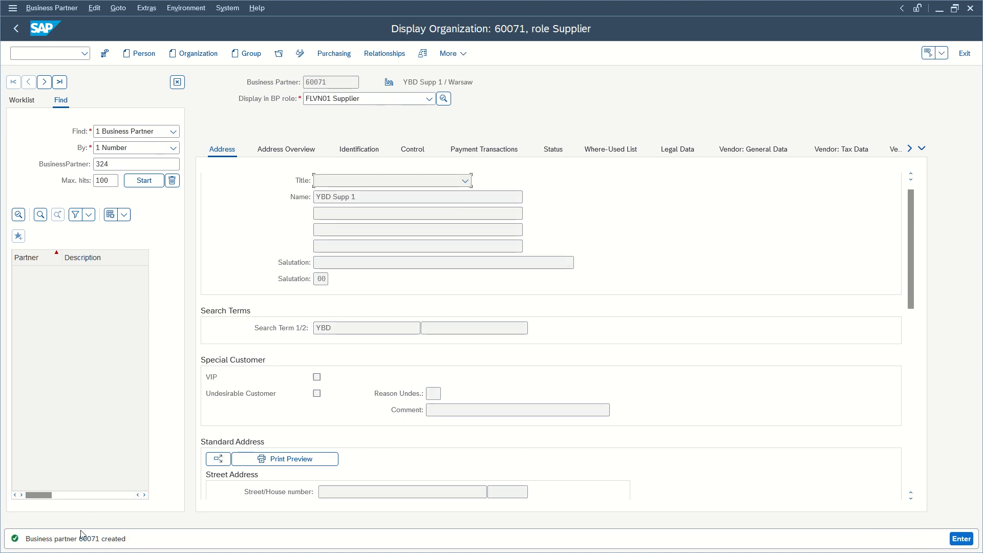
Step: View the details of the business partner creation message and close them
{"action": "left_click", "coordinate": [95, 541]}
{"action": "double_click", "coordinate": [95, 541]}
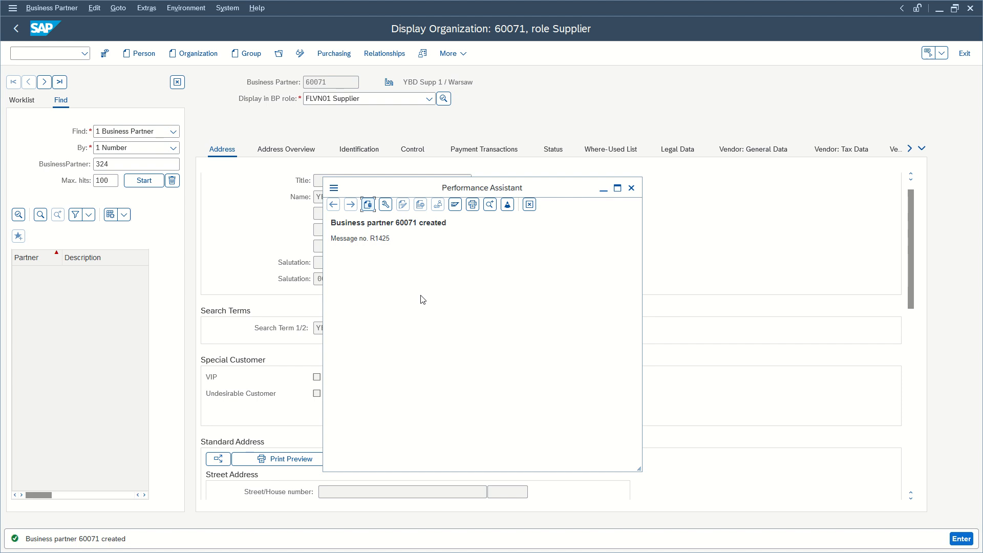
{"action": "left_click", "coordinate": [632, 188]}
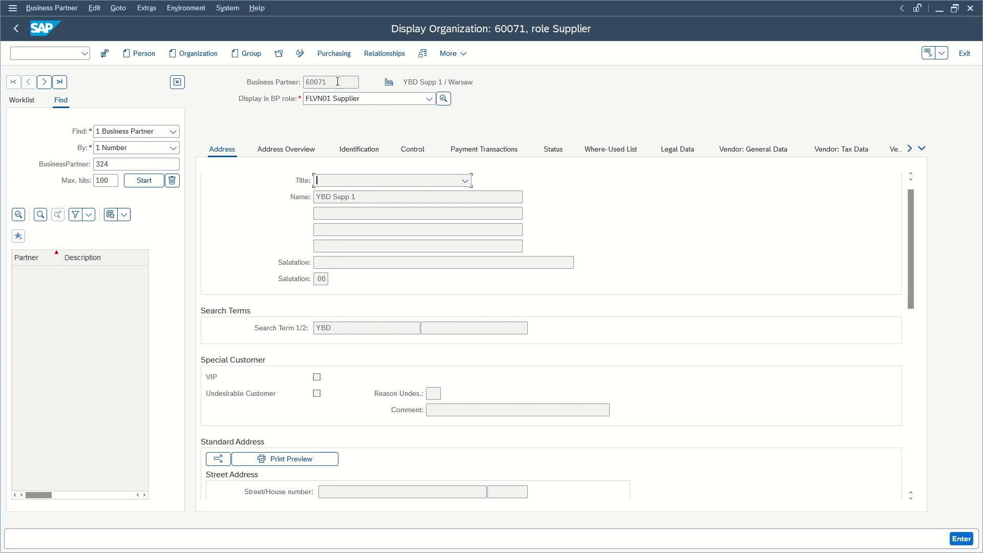
{"action": "key", "text": "alt+Tab"}
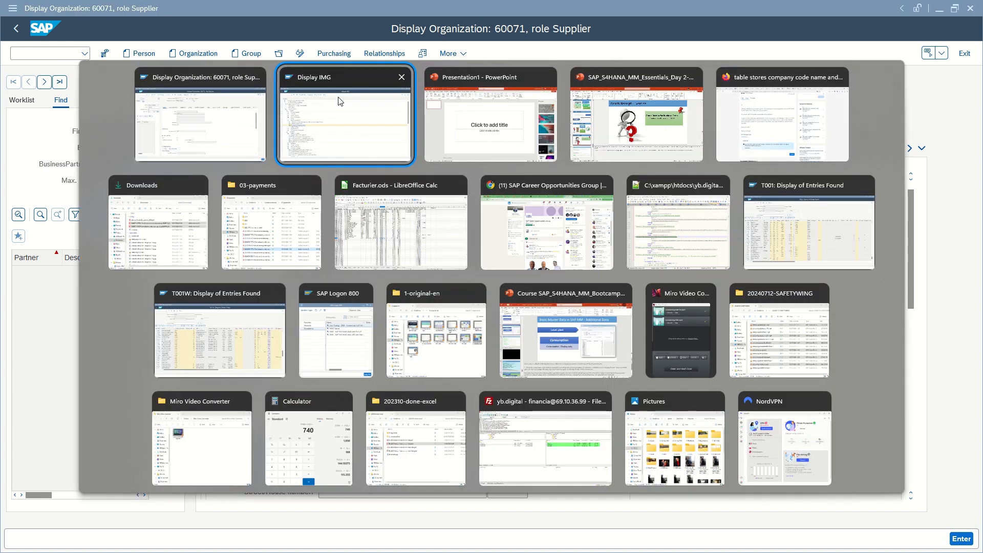
{"action": "left_click", "coordinate": [338, 101]}
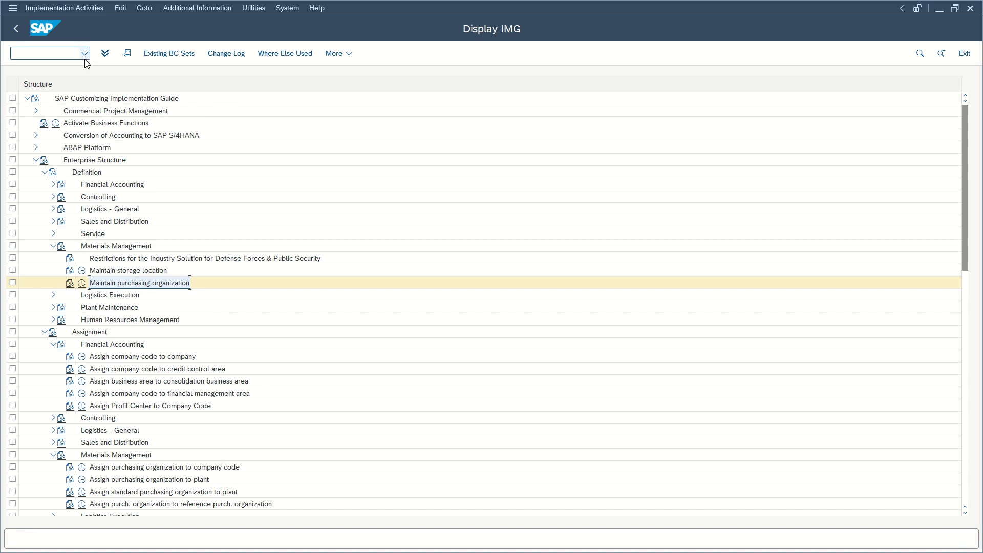
{"action": "key", "text": "alt+Tab"}
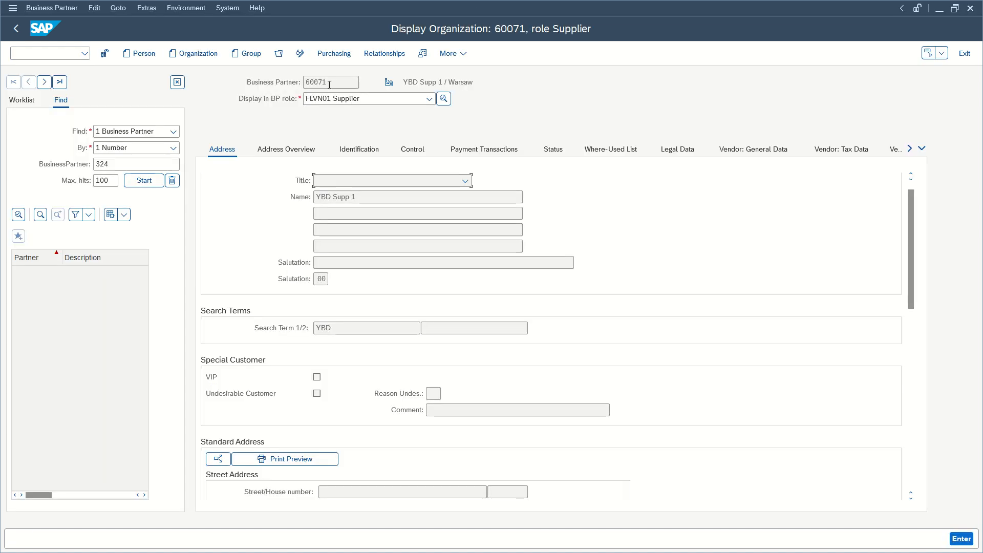
Step: Start ME11 in a new session and try to create the LOCALMAT info record for the newly created supplier YBD Supp 1
{"action": "left_click", "coordinate": [52, 49]}
{"action": "type", "text": "/o"}
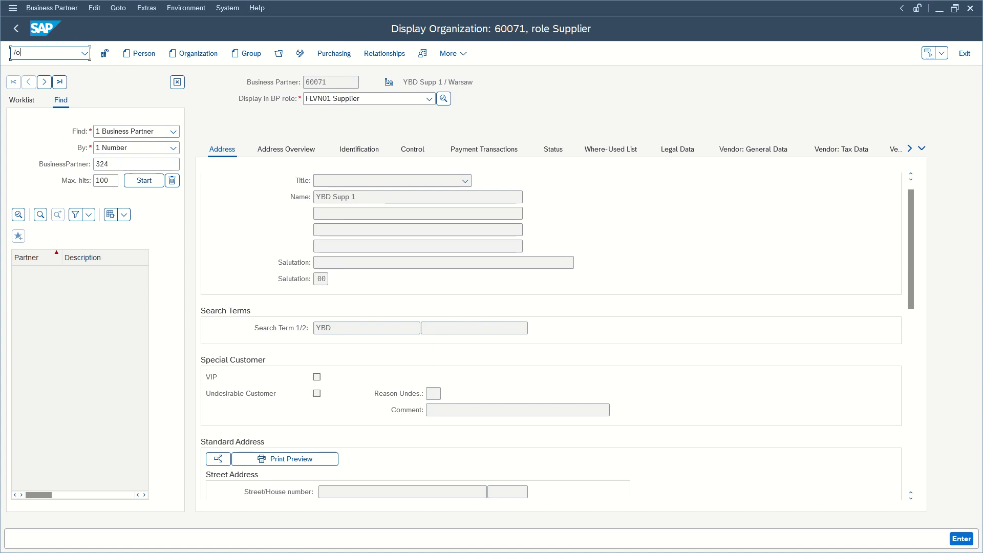
{"action": "type", "text": "me11"}
{"action": "key", "text": "Return"}
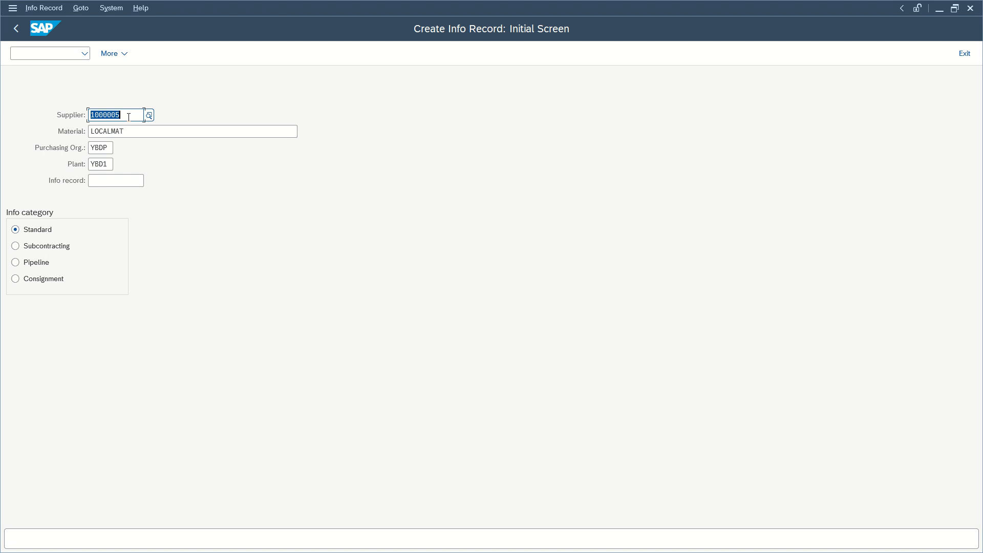
{"action": "type", "text": "60071"}
{"action": "key", "text": "Return"}
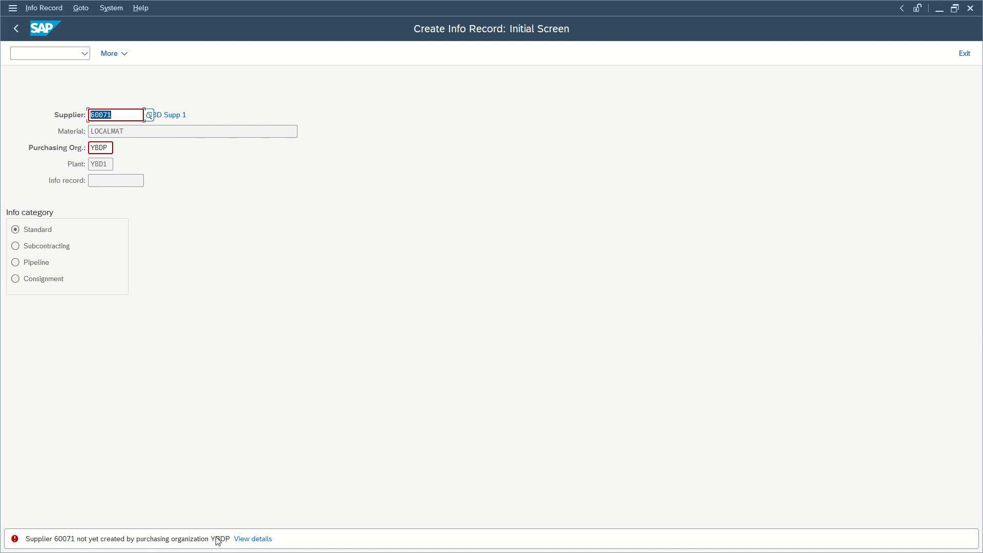
Step: Return to the supplier's business partner record and try to assign purchasing organization YBDP in its purchasing data
{"action": "key", "text": "alt+Tab"}
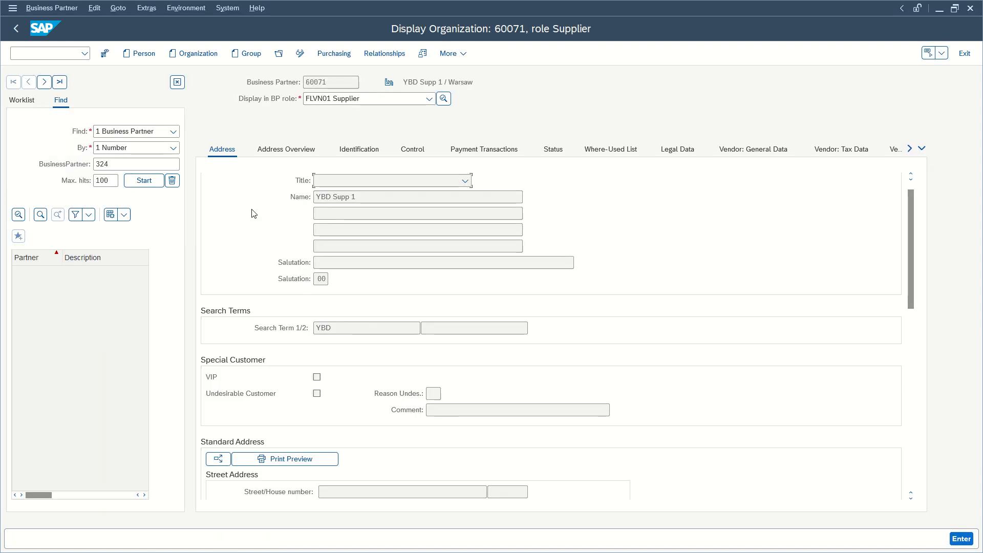
{"action": "left_click", "coordinate": [329, 57]}
{"action": "left_click", "coordinate": [332, 54]}
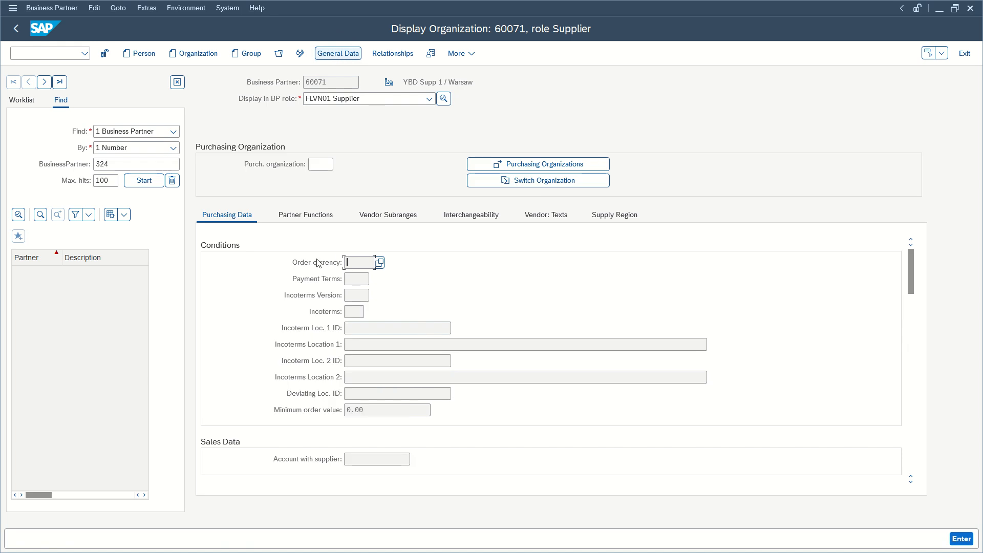
{"action": "left_click", "coordinate": [325, 165]}
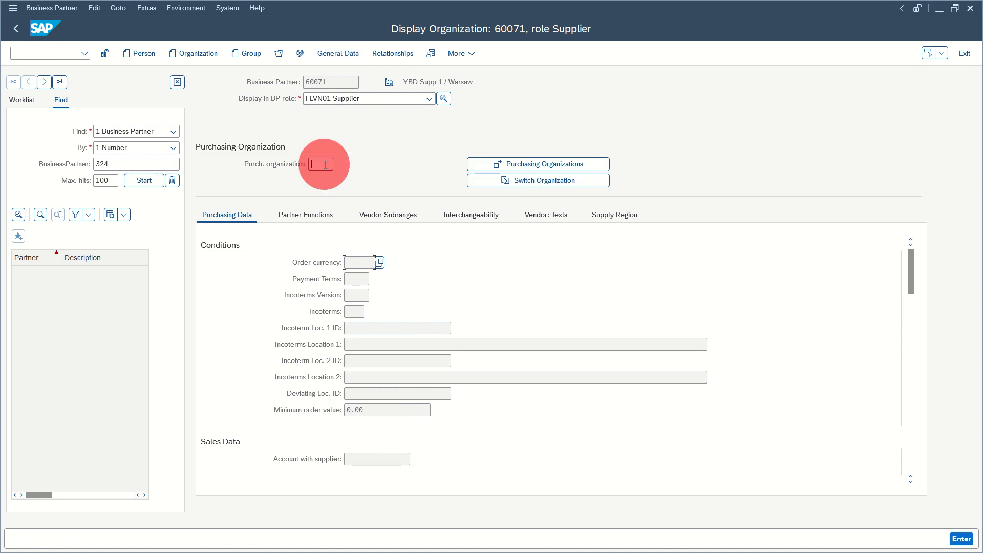
{"action": "type", "text": "YBDP"}
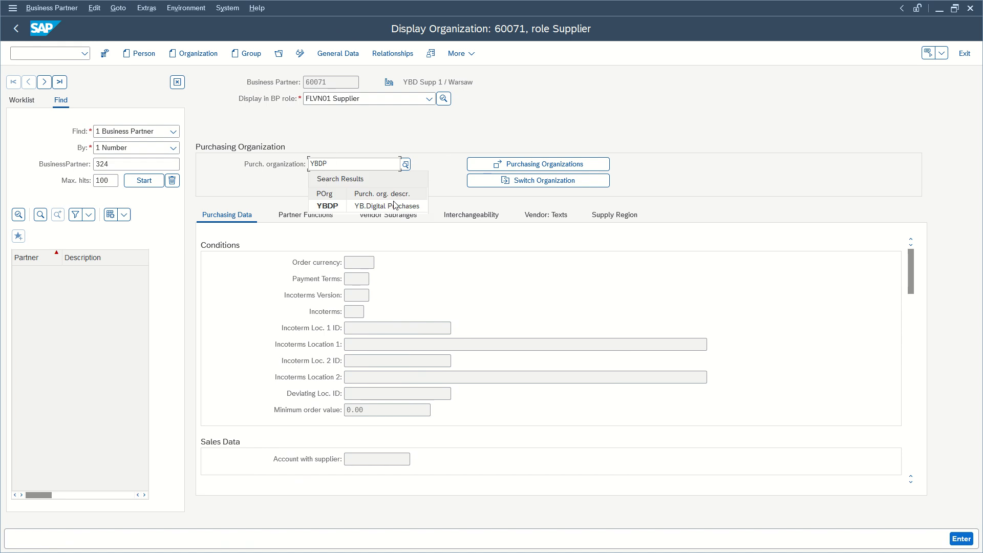
{"action": "left_click", "coordinate": [393, 205]}
{"action": "key", "text": "Return"}
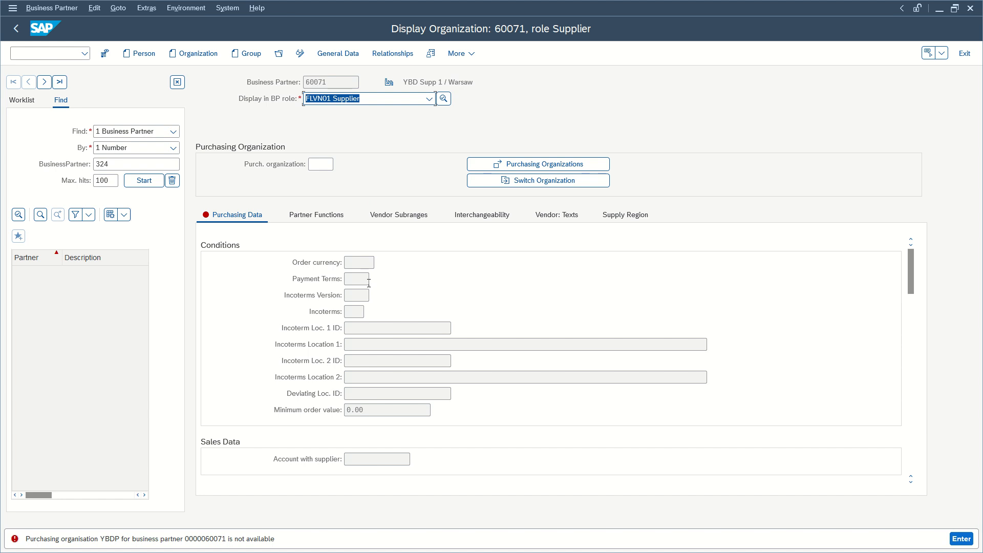
{"action": "left_click", "coordinate": [962, 539]}
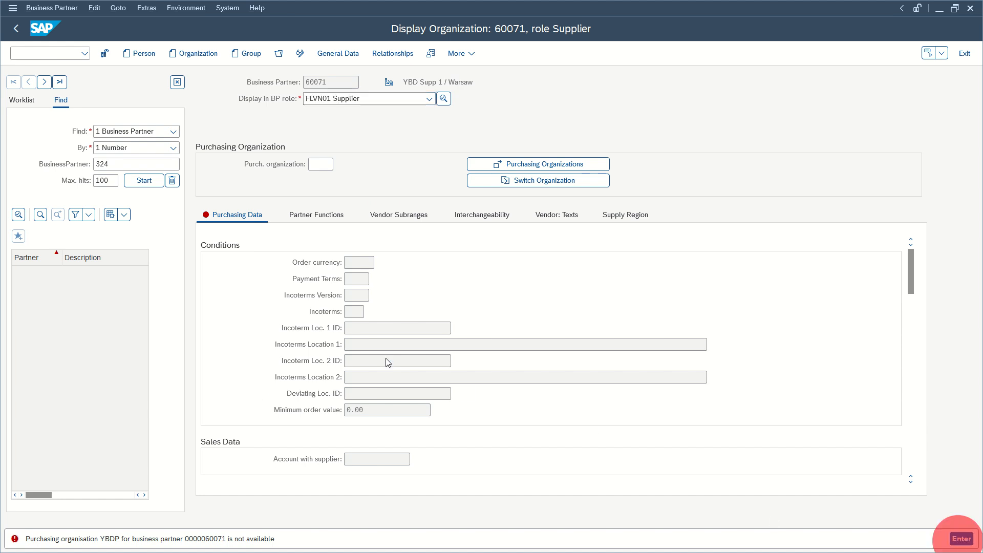
Step: Retry purchasing organization YBDP for the supplier and read the details of the resulting message
{"action": "left_click", "coordinate": [324, 164]}
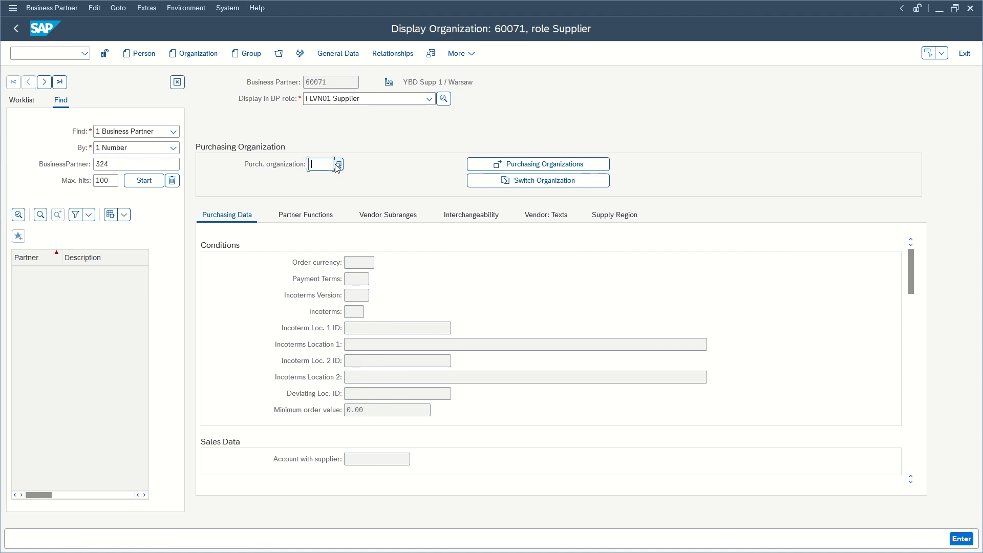
{"action": "type", "text": "YBD"}
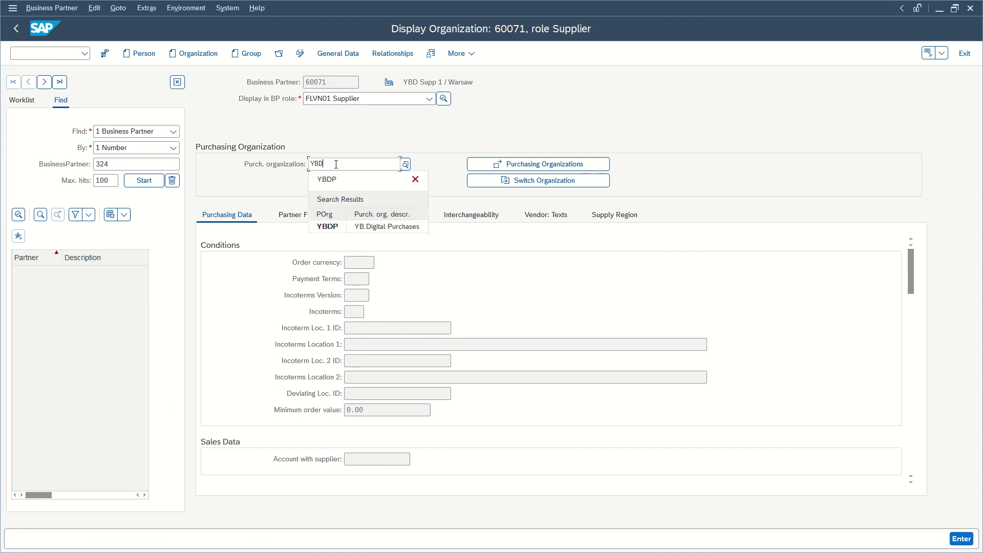
{"action": "left_click", "coordinate": [340, 227]}
{"action": "left_click", "coordinate": [329, 163]}
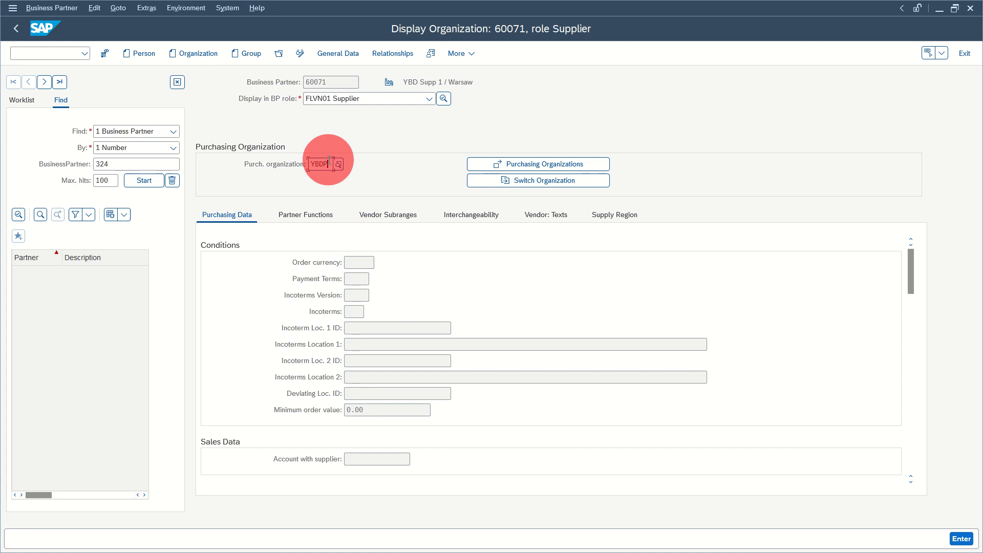
{"action": "key", "text": "Return"}
{"action": "left_click", "coordinate": [137, 539]}
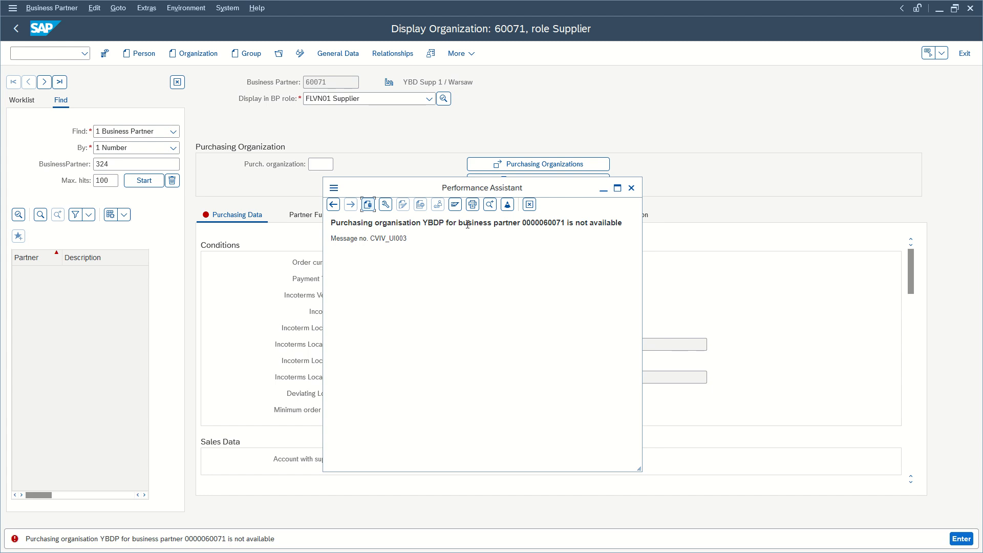
{"action": "left_click", "coordinate": [631, 188]}
{"action": "left_click", "coordinate": [341, 98]}
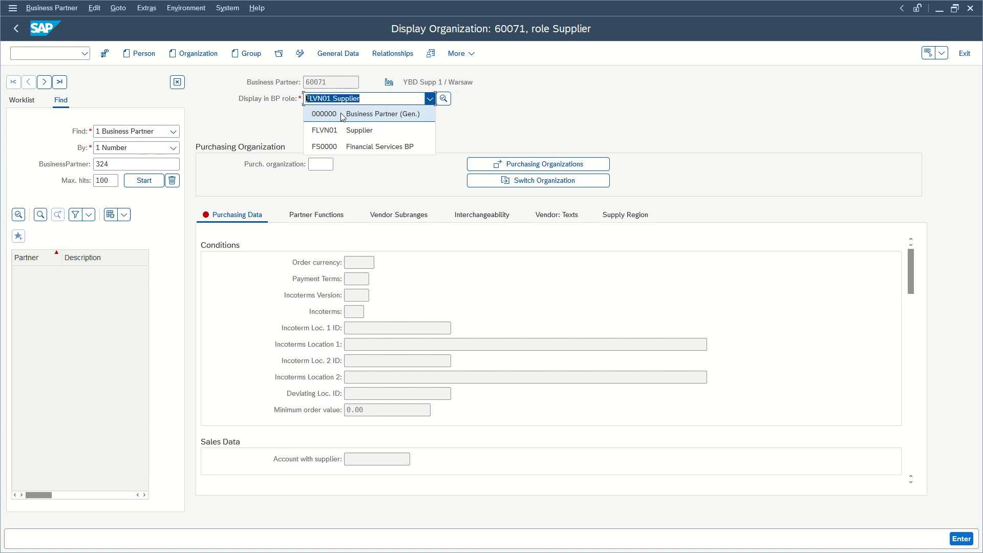
{"action": "left_click", "coordinate": [272, 112]}
{"action": "left_click", "coordinate": [351, 136]}
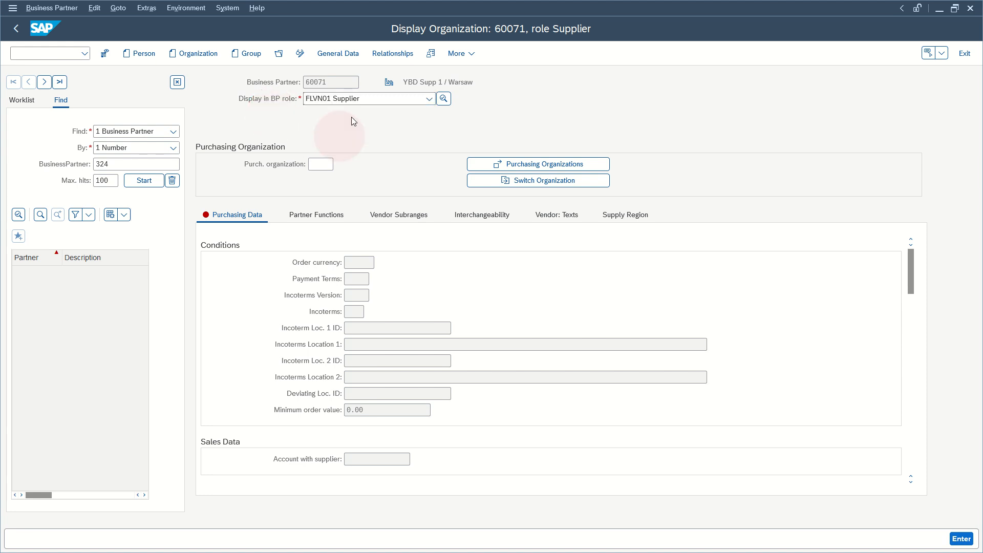
Step: Leave the supplier display and start the business partner maintenance transaction BP
{"action": "key", "text": "F3"}
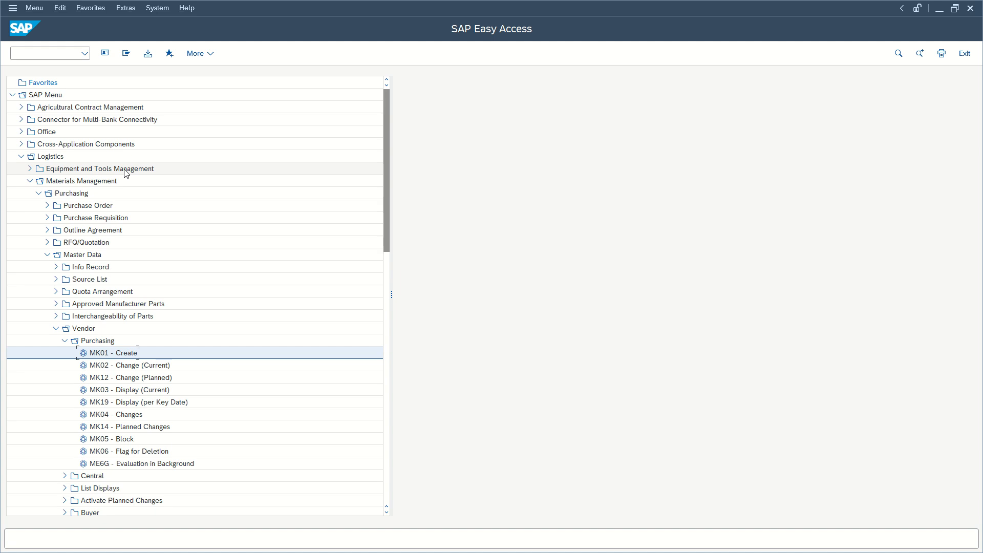
{"action": "scroll", "coordinate": [126, 174], "scroll_direction": "down", "scroll_amount": 5}
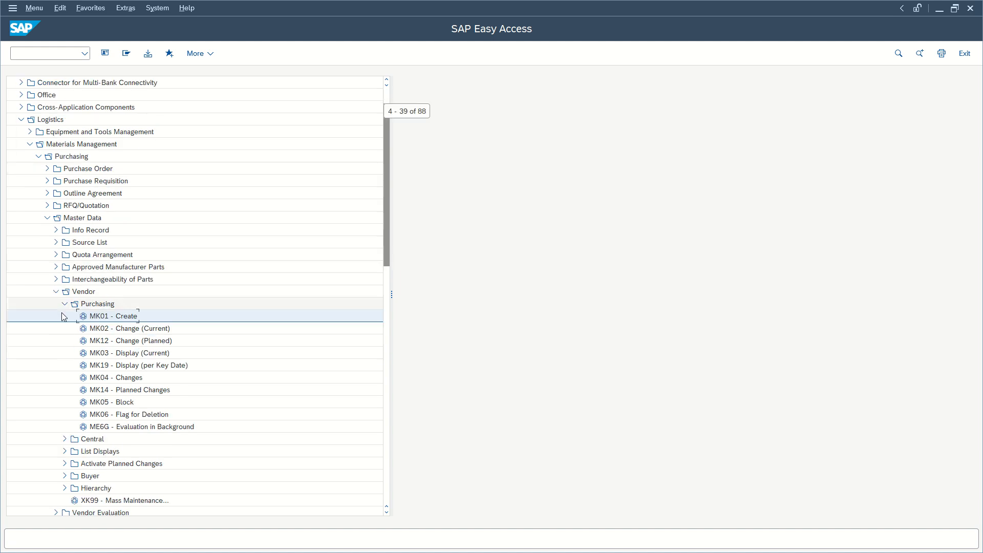
{"action": "left_click", "coordinate": [70, 54]}
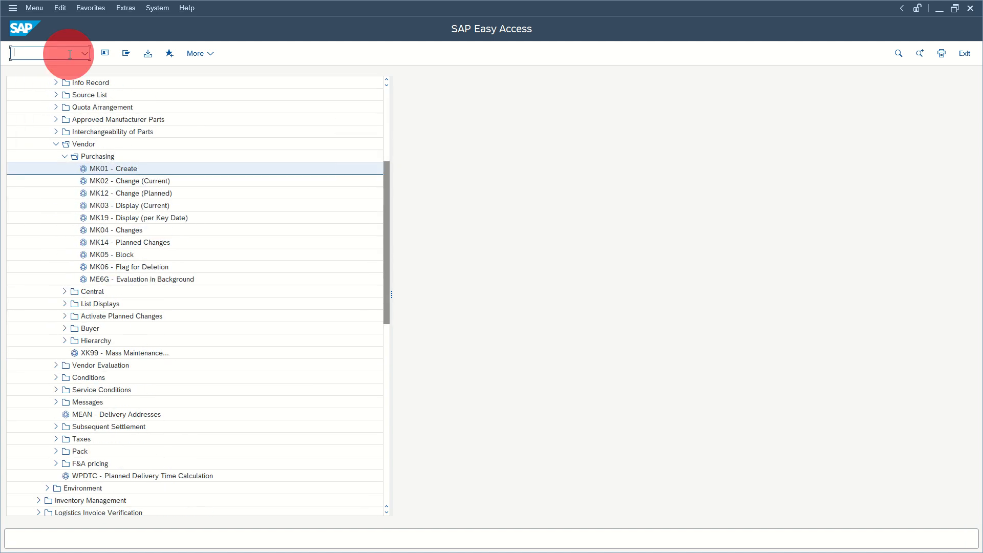
{"action": "type", "text": "bp"}
{"action": "key", "text": "Return"}
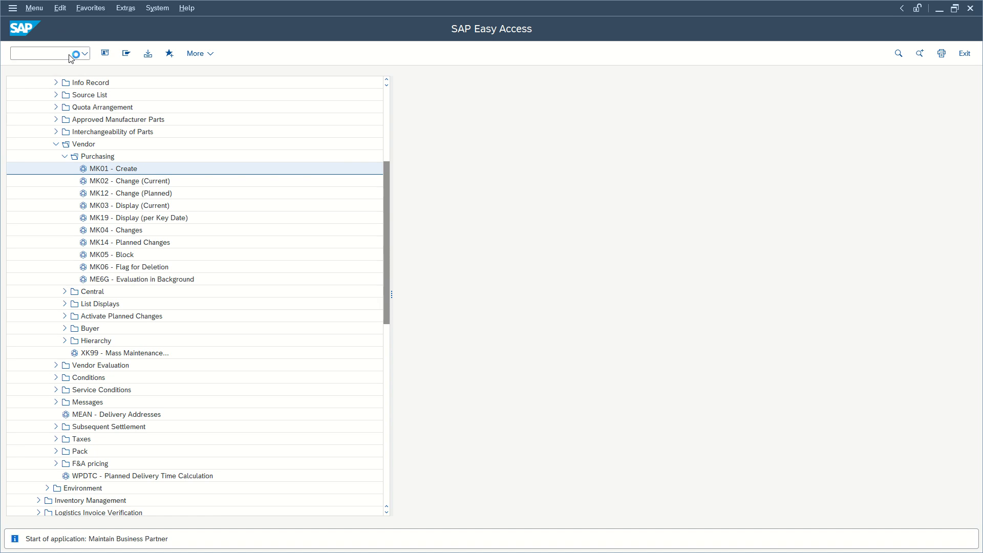
Step: Find the business partner firstVendor by its number and open its record
{"action": "left_click", "coordinate": [128, 145]}
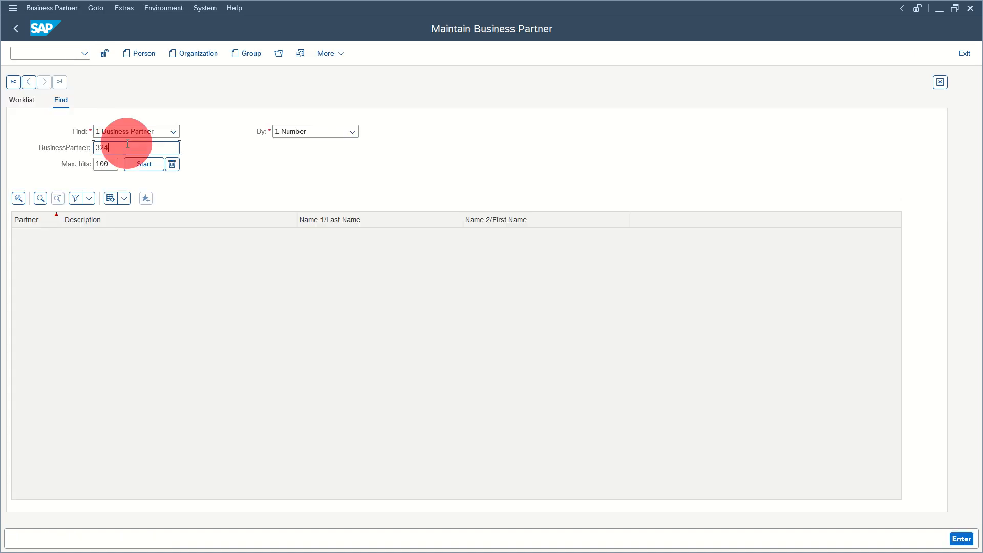
{"action": "key", "text": "Return"}
{"action": "double_click", "coordinate": [128, 236]}
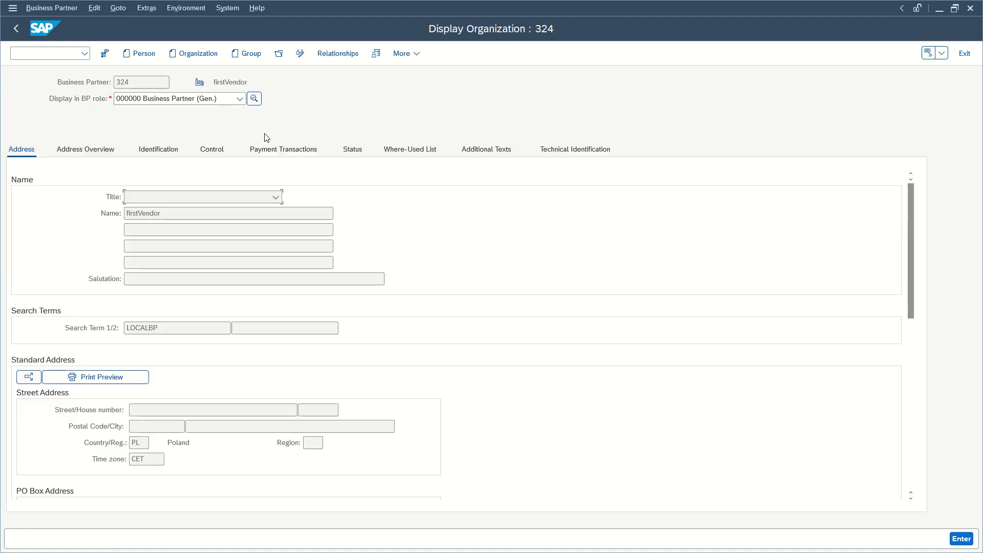
Step: Check which roles the business partner can be displayed in, and switch the record to change mode
{"action": "left_click", "coordinate": [191, 95]}
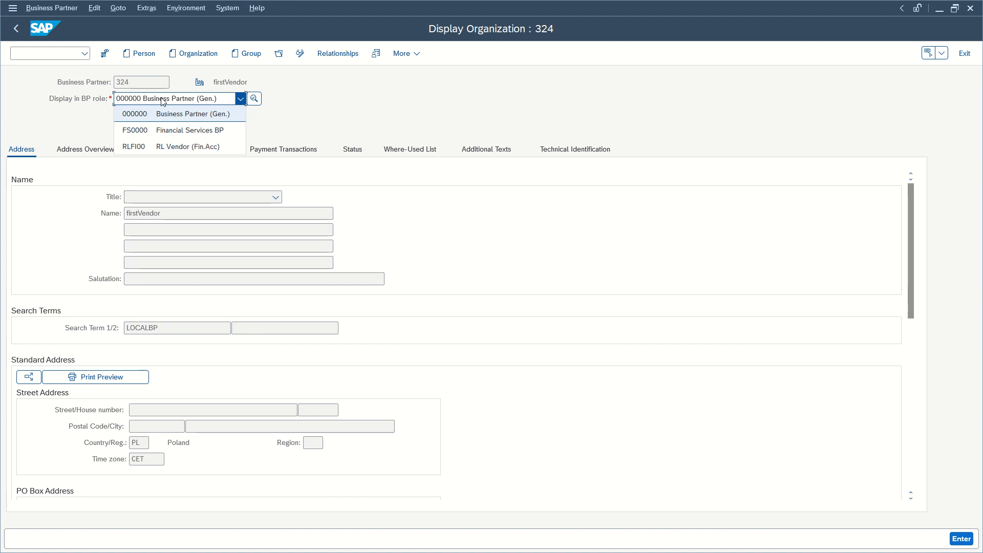
{"action": "left_click", "coordinate": [215, 78]}
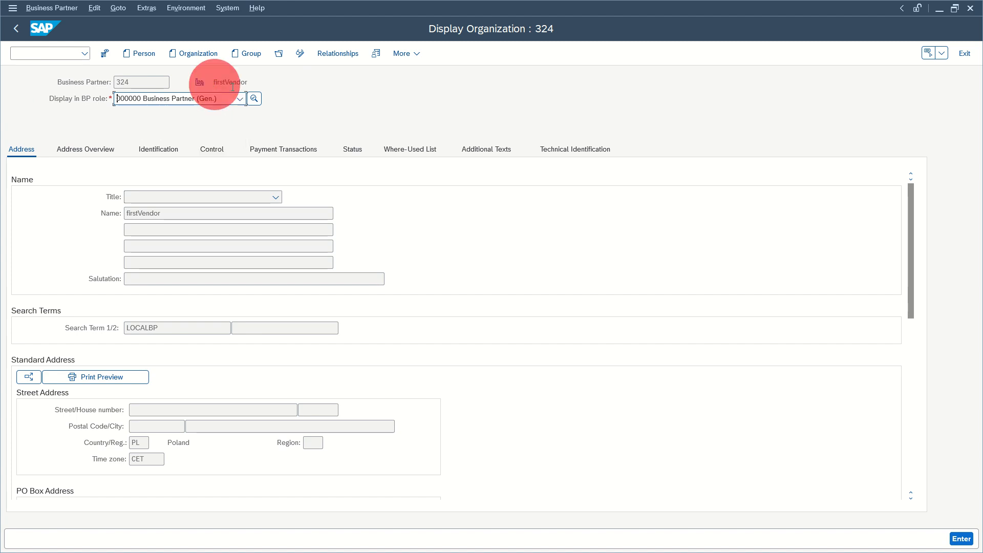
{"action": "left_click", "coordinate": [300, 53]}
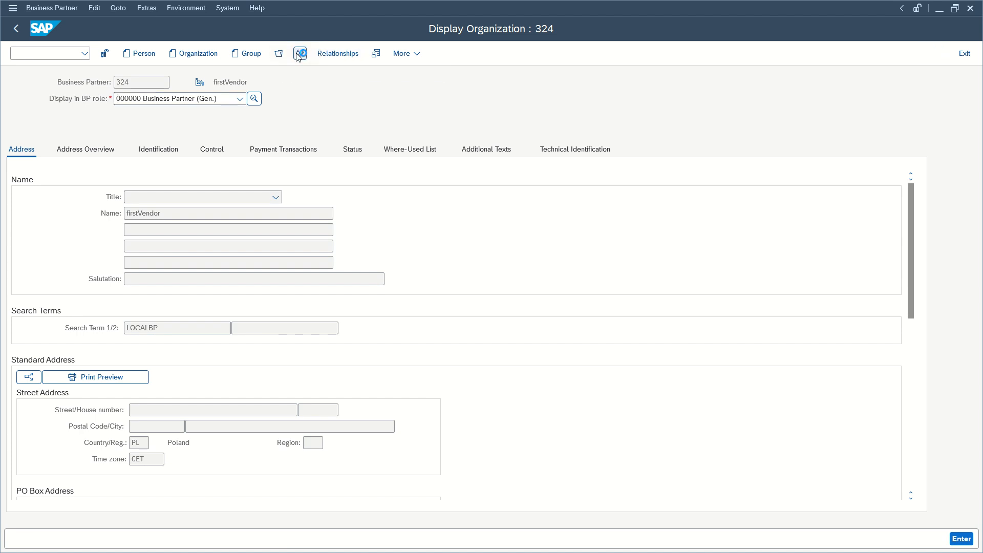
Step: Find the role FLVN00 Supplier (Fin.Accounting) among the available business partner roles and assign it to firstVendor
{"action": "left_click", "coordinate": [212, 98]}
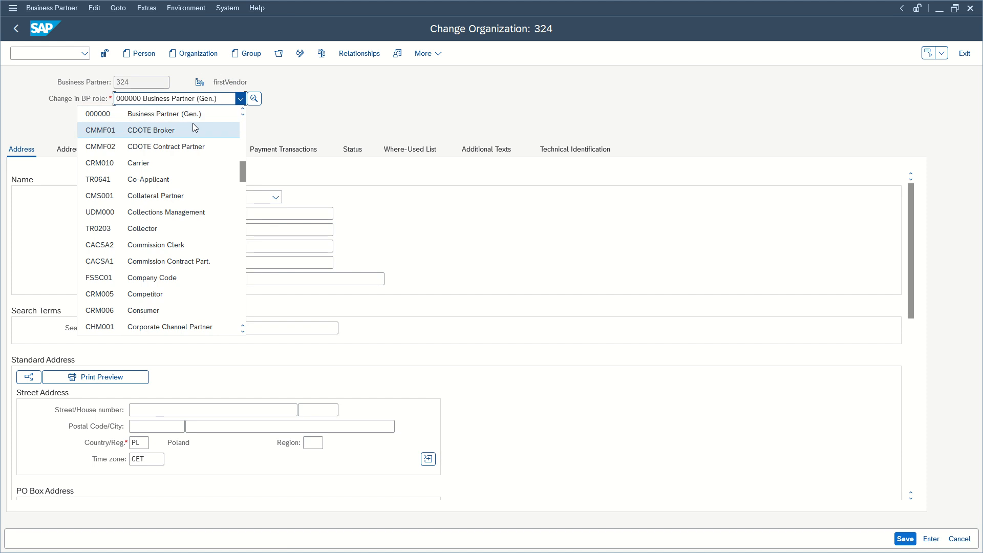
{"action": "scroll", "coordinate": [199, 154], "scroll_direction": "up", "scroll_amount": 1}
{"action": "scroll", "coordinate": [201, 182], "scroll_direction": "down", "scroll_amount": 5}
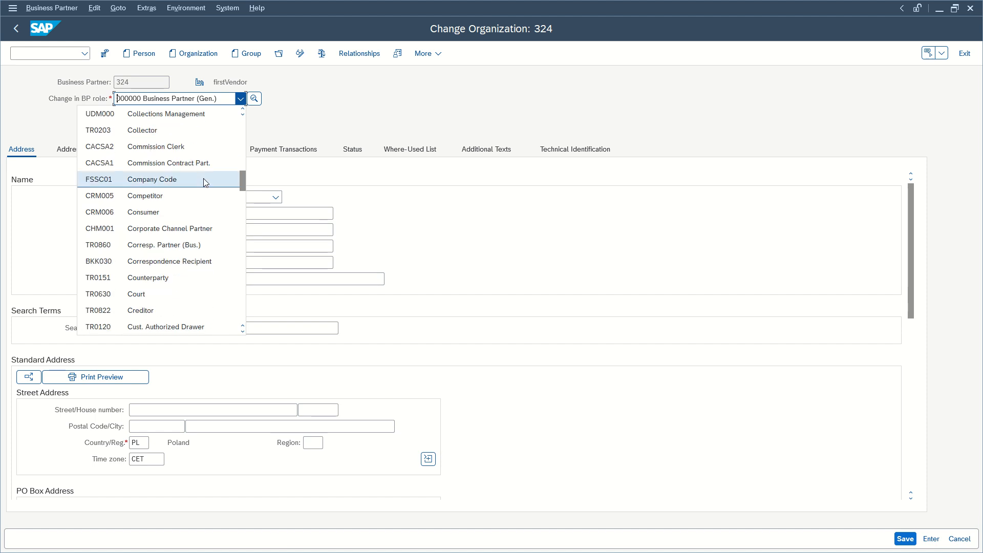
{"action": "scroll", "coordinate": [200, 181], "scroll_direction": "down", "scroll_amount": 15}
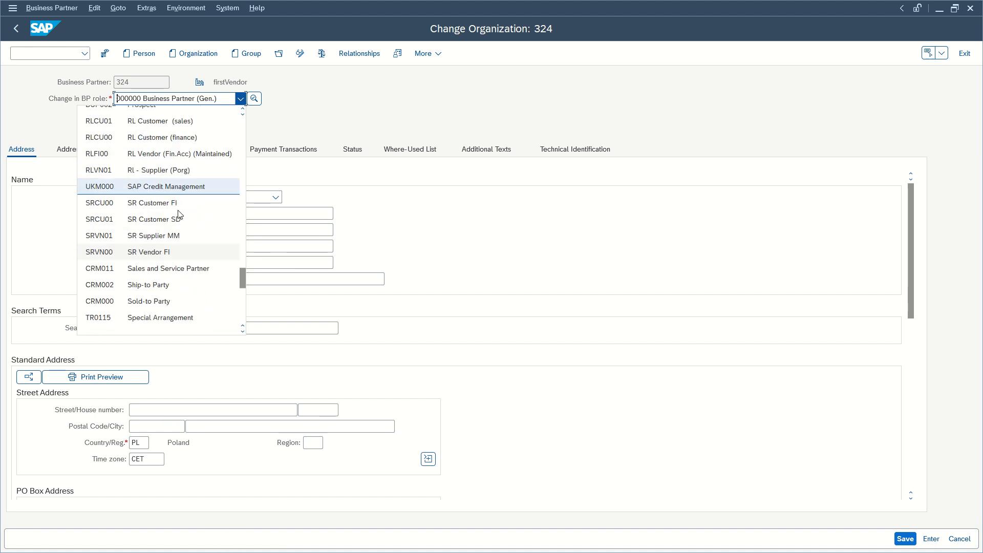
{"action": "scroll", "coordinate": [190, 204], "scroll_direction": "down", "scroll_amount": 5}
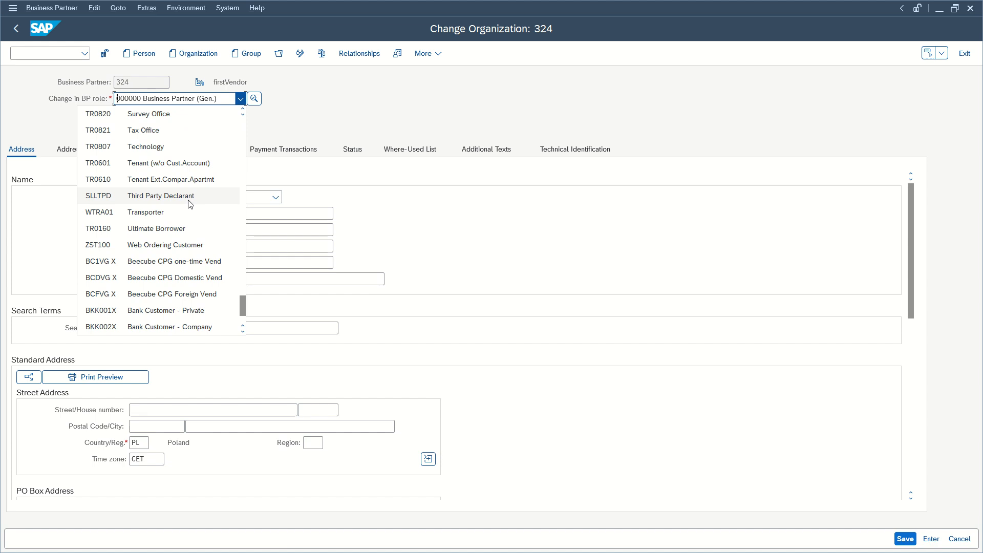
{"action": "scroll", "coordinate": [198, 228], "scroll_direction": "down", "scroll_amount": 1}
{"action": "scroll", "coordinate": [180, 264], "scroll_direction": "up", "scroll_amount": 2}
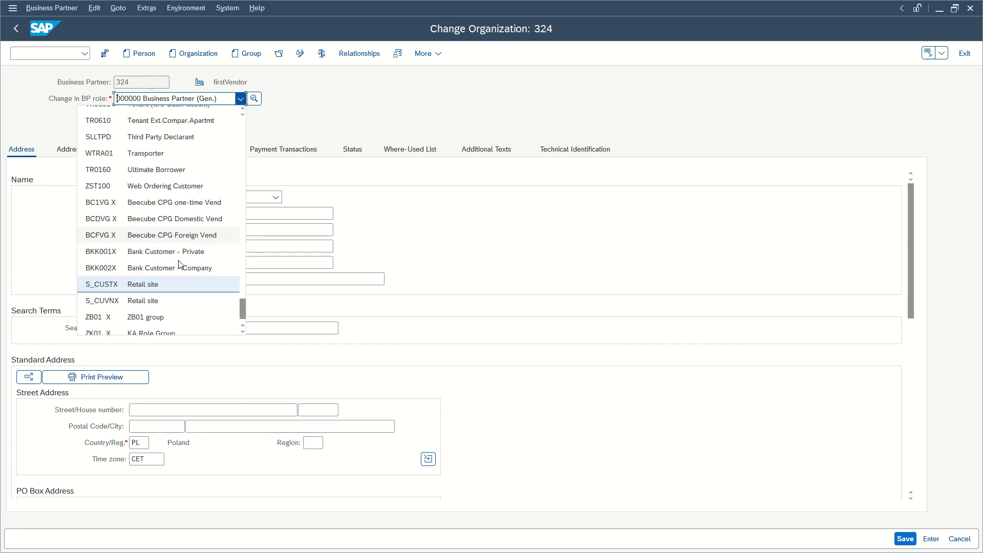
{"action": "scroll", "coordinate": [180, 263], "scroll_direction": "up", "scroll_amount": 4}
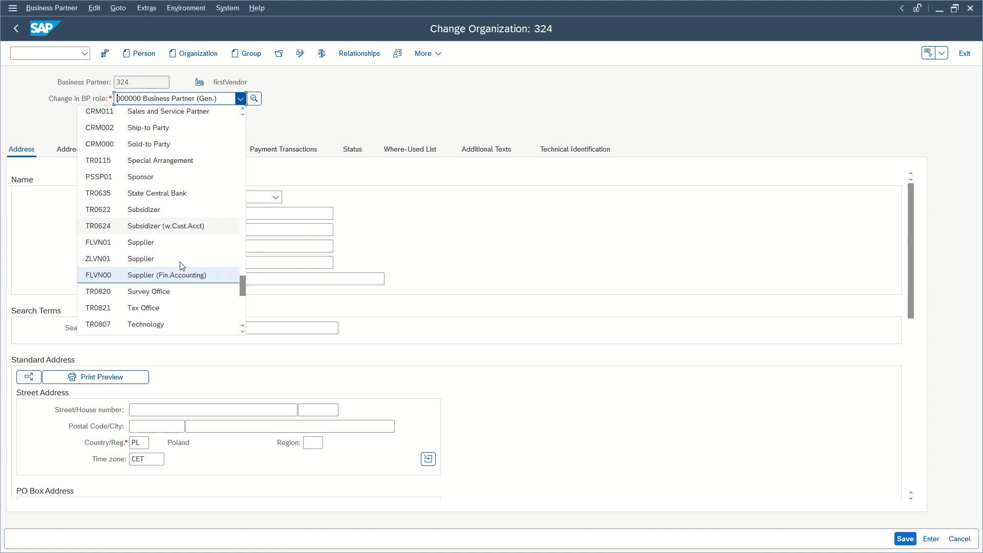
{"action": "scroll", "coordinate": [181, 264], "scroll_direction": "up", "scroll_amount": 3}
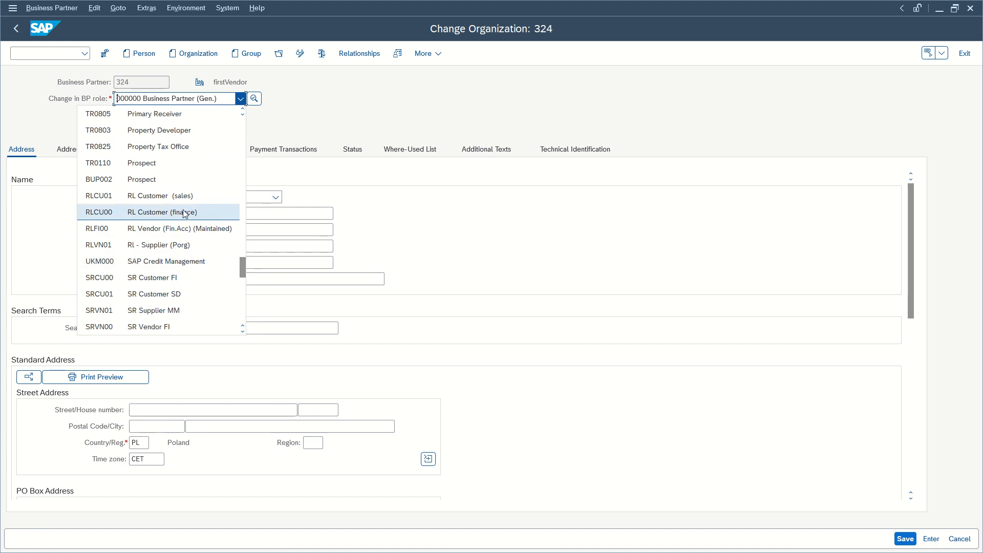
{"action": "scroll", "coordinate": [184, 212], "scroll_direction": "up", "scroll_amount": 3}
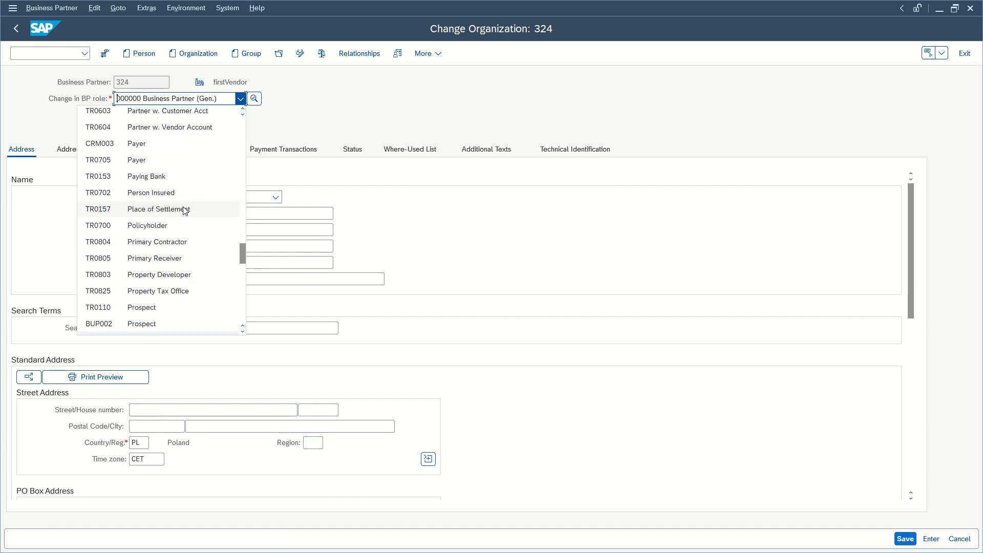
{"action": "scroll", "coordinate": [185, 211], "scroll_direction": "up", "scroll_amount": 4}
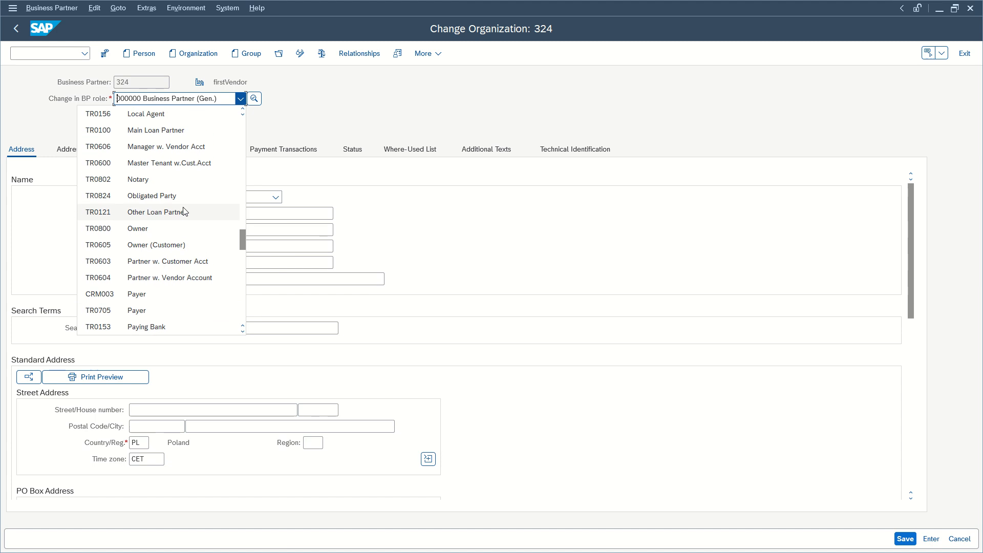
{"action": "scroll", "coordinate": [184, 211], "scroll_direction": "up", "scroll_amount": 5}
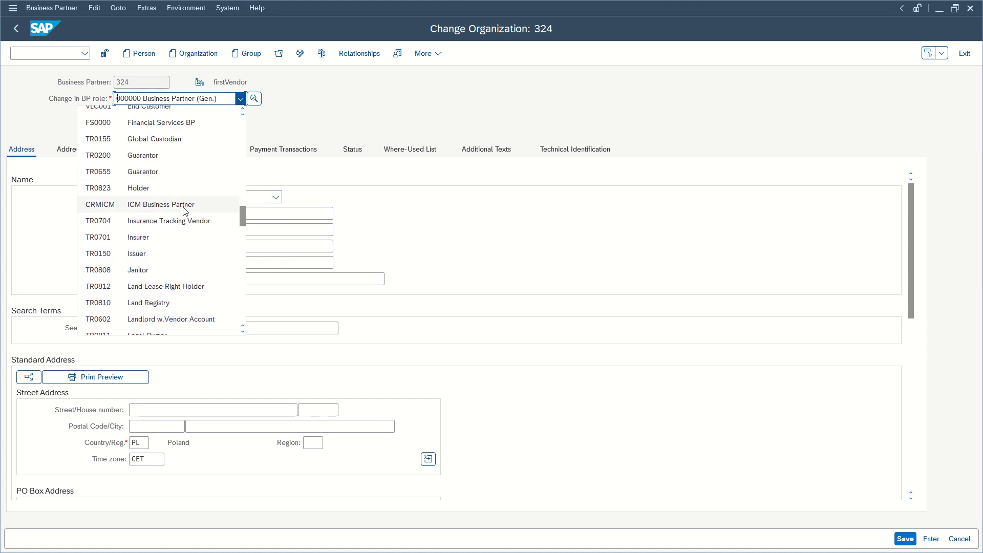
{"action": "scroll", "coordinate": [185, 211], "scroll_direction": "up", "scroll_amount": 5}
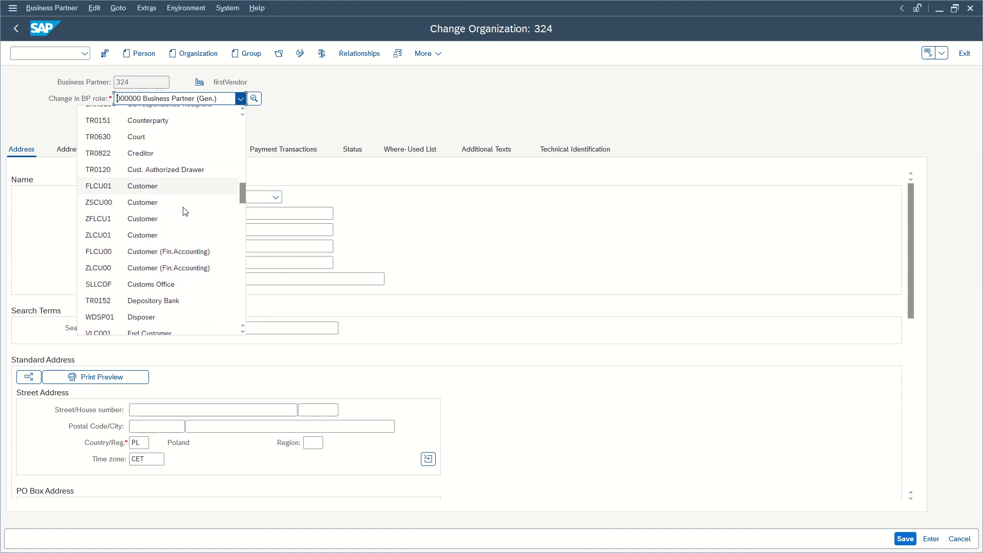
{"action": "scroll", "coordinate": [185, 211], "scroll_direction": "up", "scroll_amount": 10}
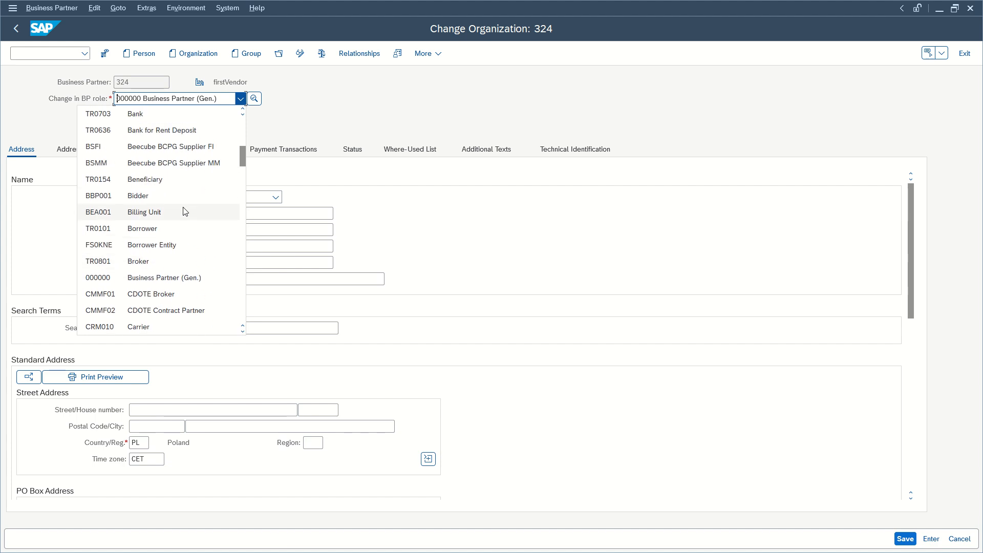
{"action": "scroll", "coordinate": [186, 211], "scroll_direction": "up", "scroll_amount": 3}
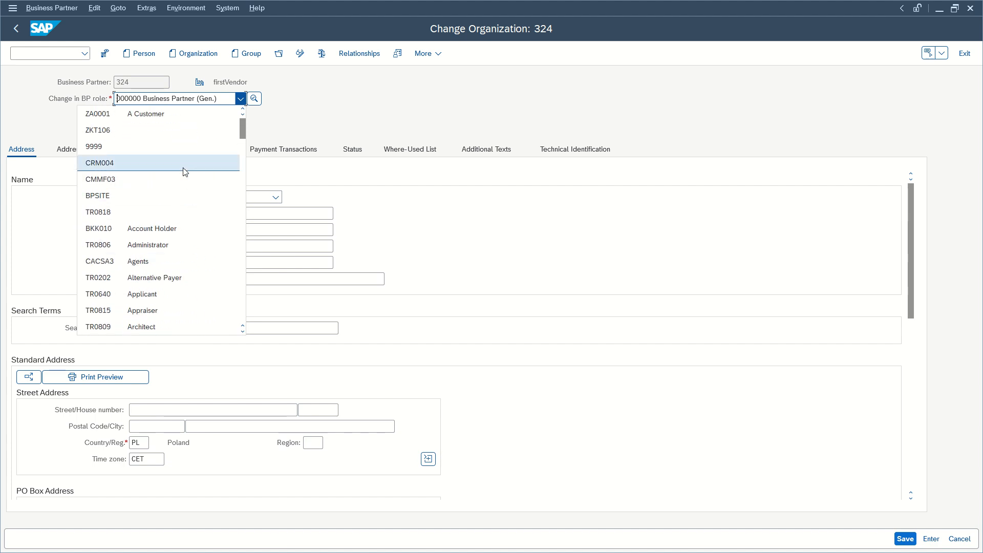
{"action": "scroll", "coordinate": [180, 184], "scroll_direction": "down", "scroll_amount": 20}
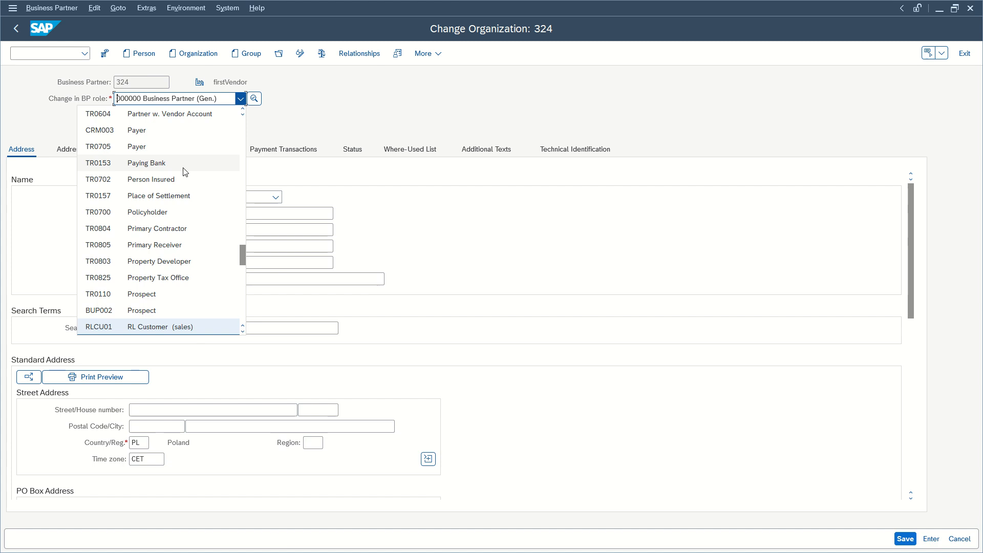
{"action": "scroll", "coordinate": [175, 197], "scroll_direction": "down", "scroll_amount": 6}
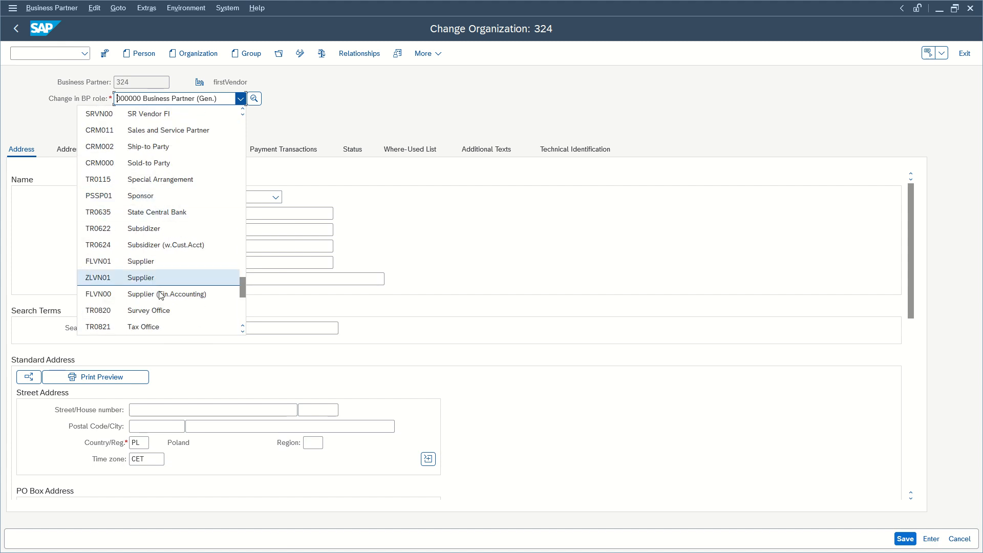
{"action": "scroll", "coordinate": [160, 276], "scroll_direction": "down", "scroll_amount": 2}
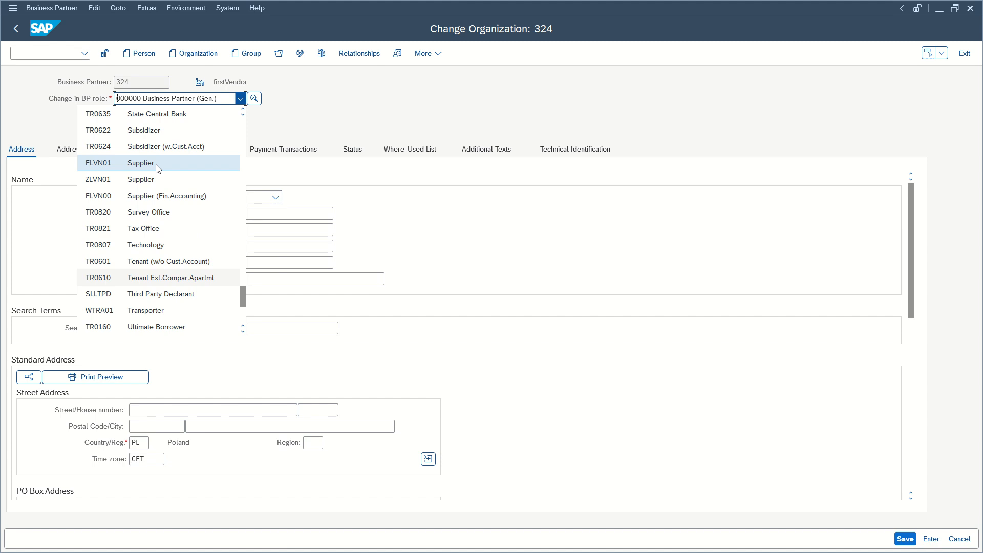
{"action": "left_click", "coordinate": [172, 196]}
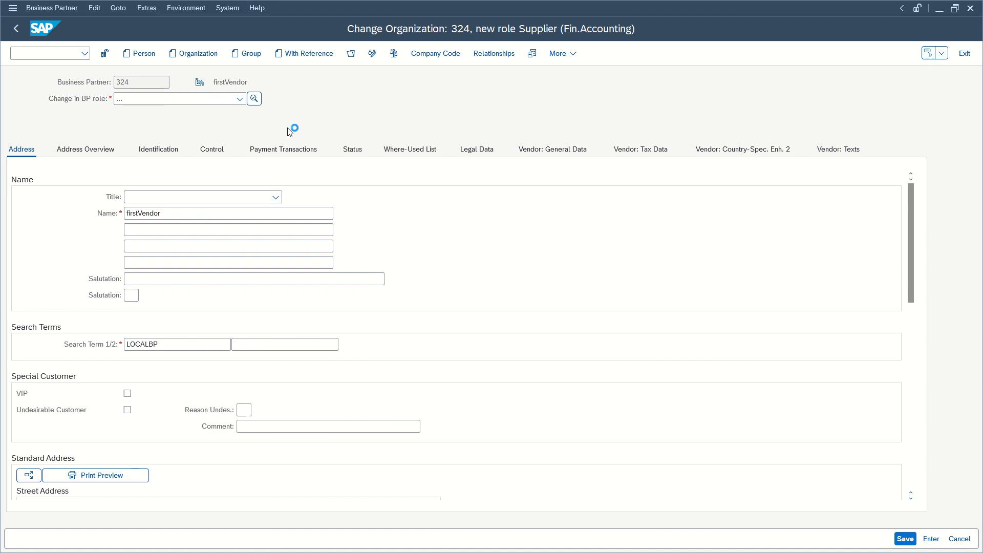
Step: Set the required communication language to EN English and save the business partner with its financial accounting supplier role
{"action": "left_click", "coordinate": [909, 540]}
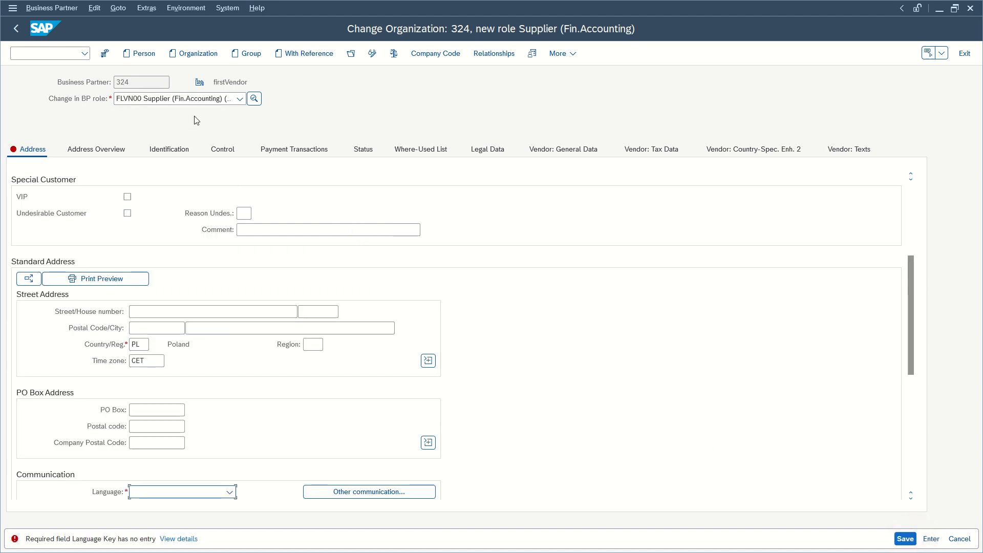
{"action": "left_click", "coordinate": [162, 492]}
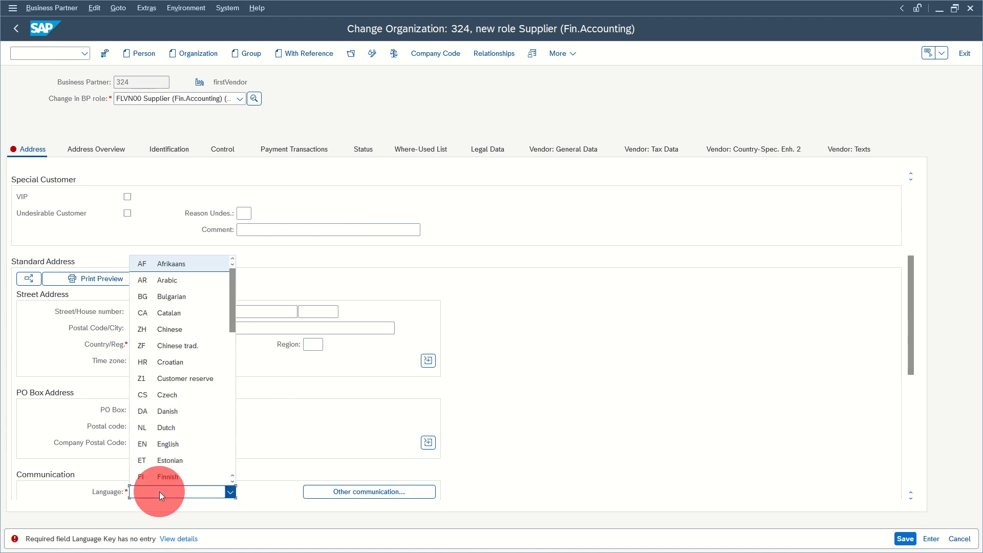
{"action": "left_click", "coordinate": [167, 443]}
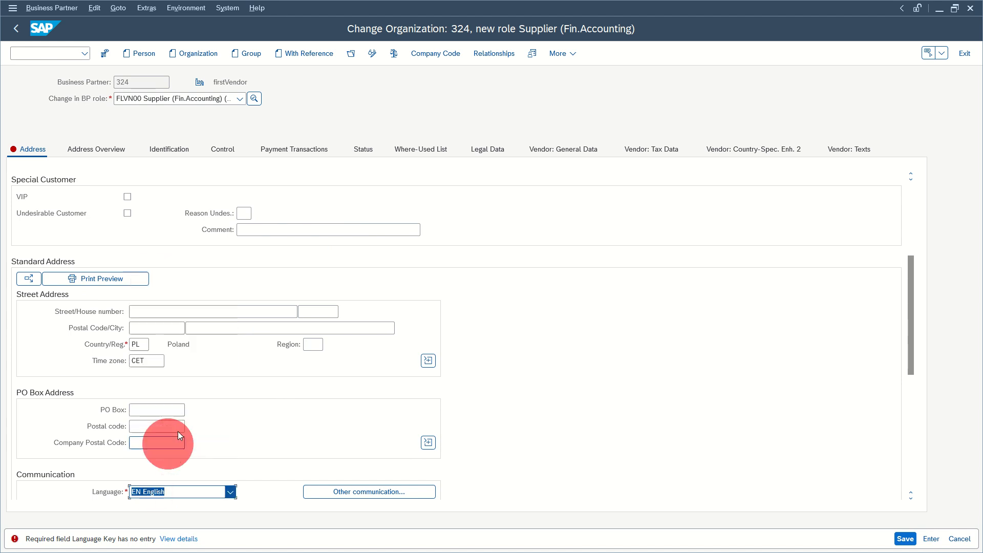
{"action": "left_click", "coordinate": [905, 539]}
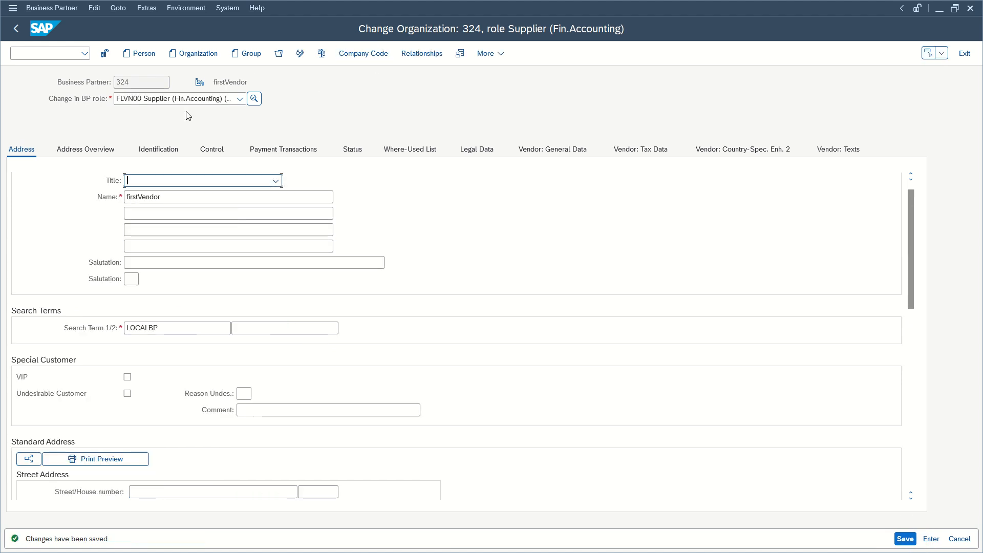
Step: Add the role FLVN01 Supplier to the business partner firstVendor
{"action": "left_click", "coordinate": [179, 99]}
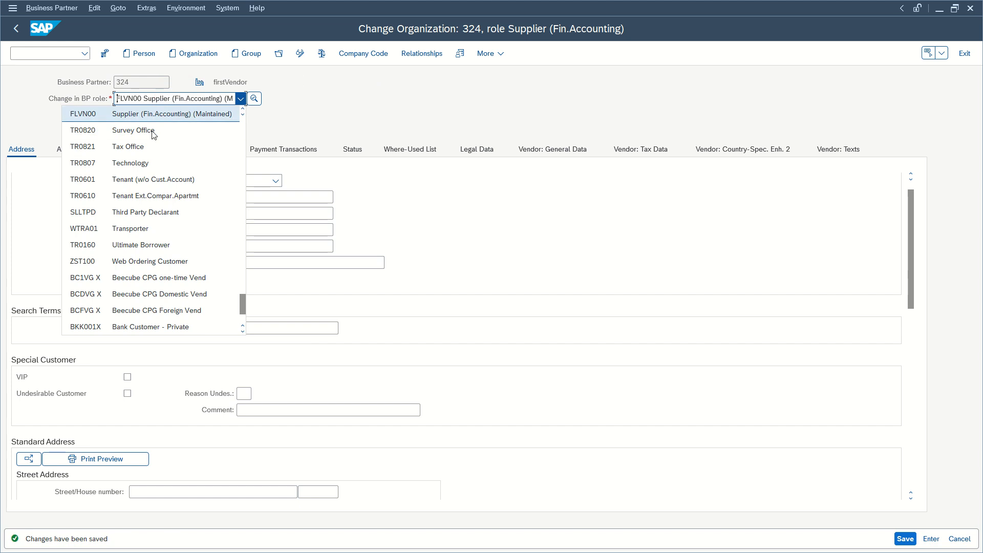
{"action": "scroll", "coordinate": [166, 179], "scroll_direction": "up", "scroll_amount": 2}
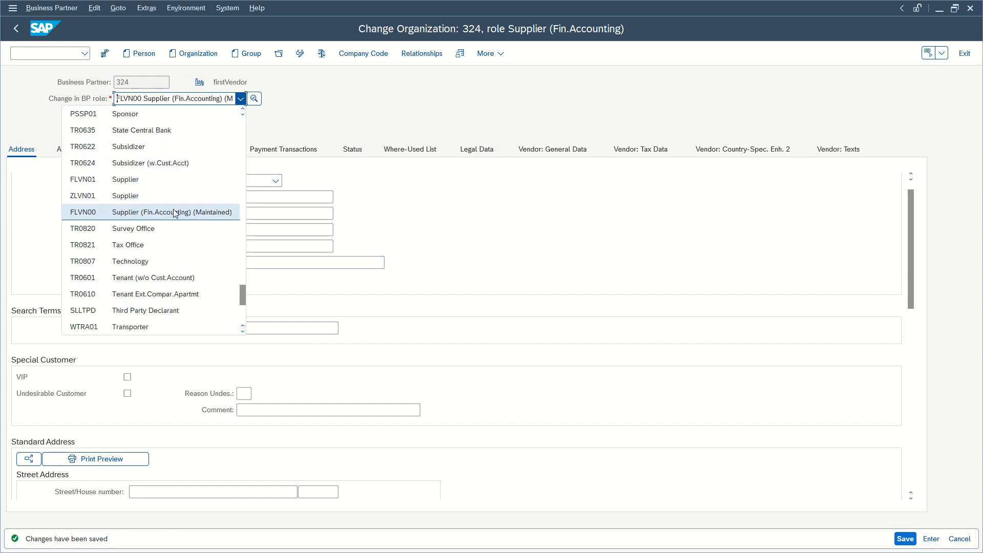
{"action": "scroll", "coordinate": [174, 229], "scroll_direction": "up", "scroll_amount": 2}
{"action": "scroll", "coordinate": [173, 210], "scroll_direction": "down", "scroll_amount": 1}
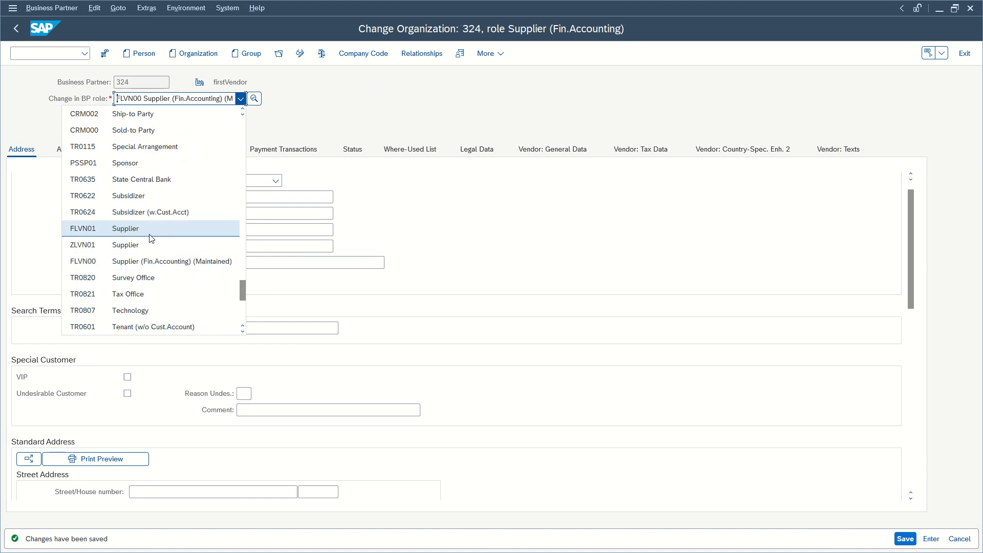
{"action": "left_click", "coordinate": [149, 234]}
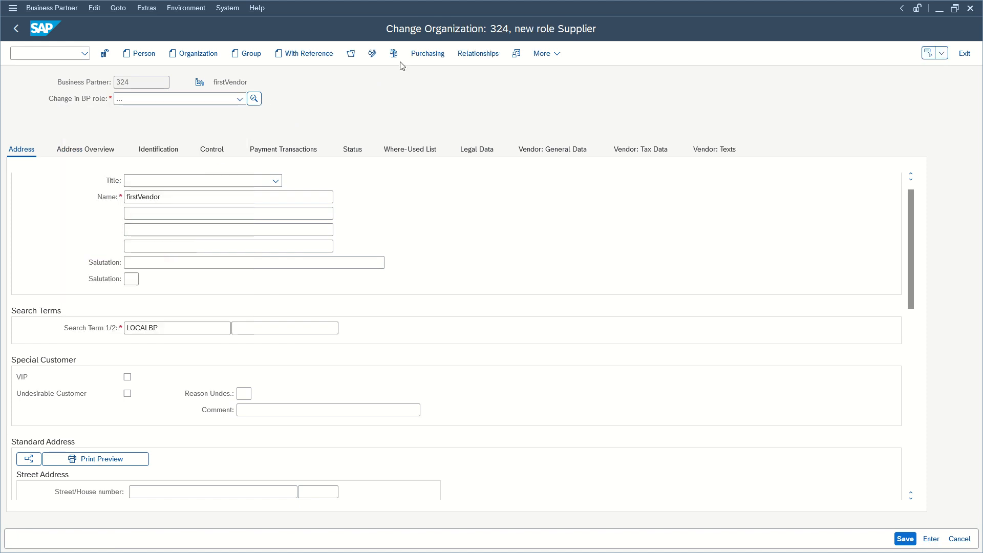
Step: Go to the supplier role's purchasing data and assign purchasing organization YBDP
{"action": "left_click", "coordinate": [429, 52]}
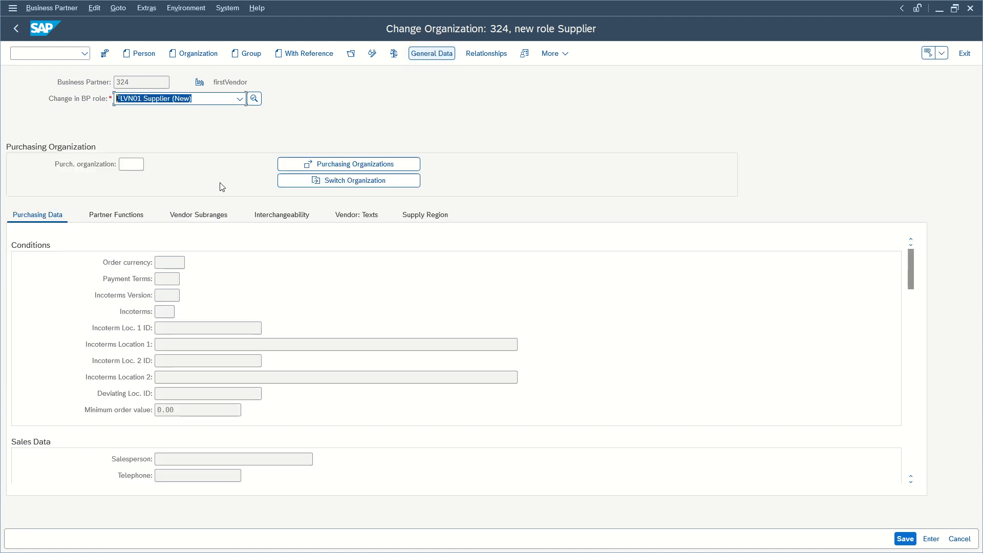
{"action": "left_click", "coordinate": [135, 165]}
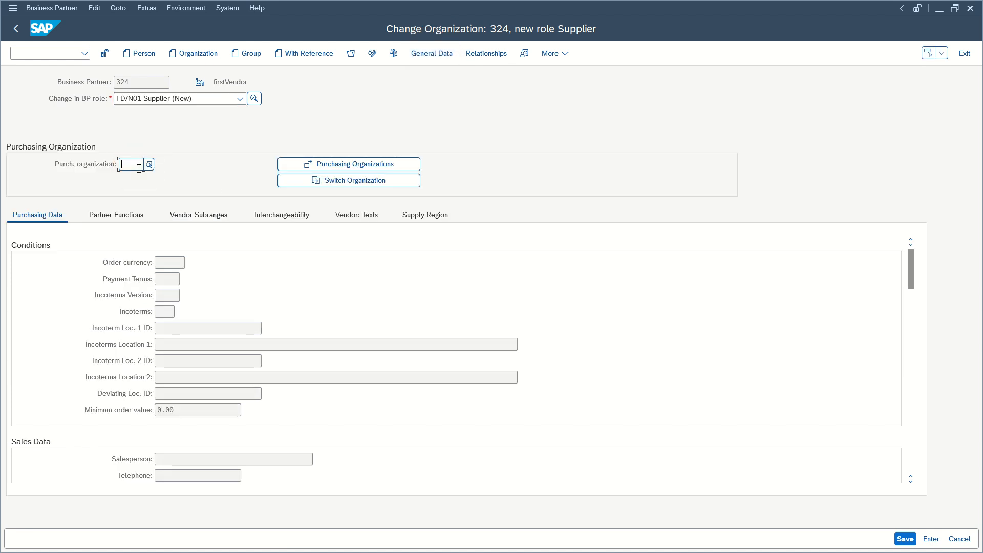
{"action": "type", "text": "YBDP"}
{"action": "key", "text": "Return"}
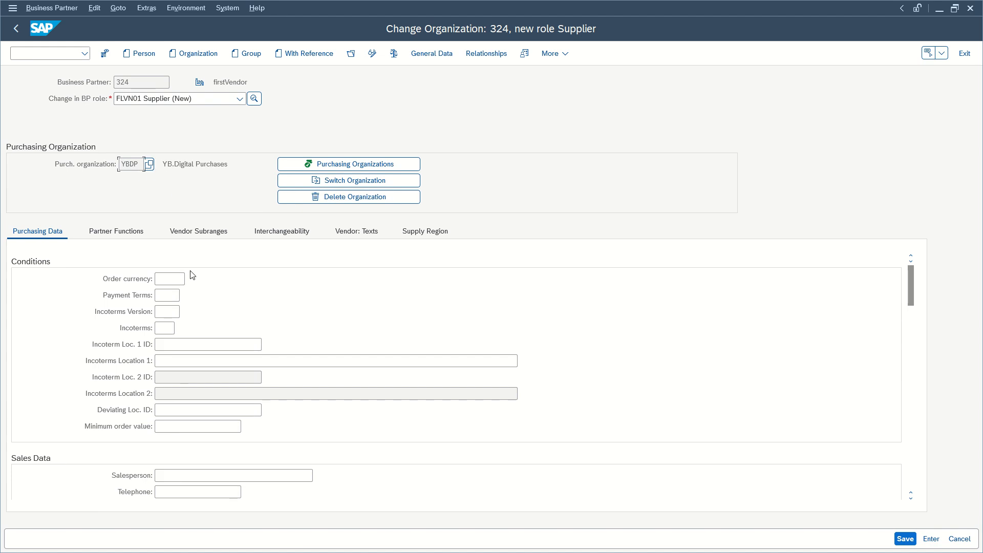
Step: Set the order currency in the YBDP purchasing conditions to USD
{"action": "left_click", "coordinate": [184, 281]}
{"action": "left_click", "coordinate": [182, 279]}
{"action": "left_click", "coordinate": [169, 279]}
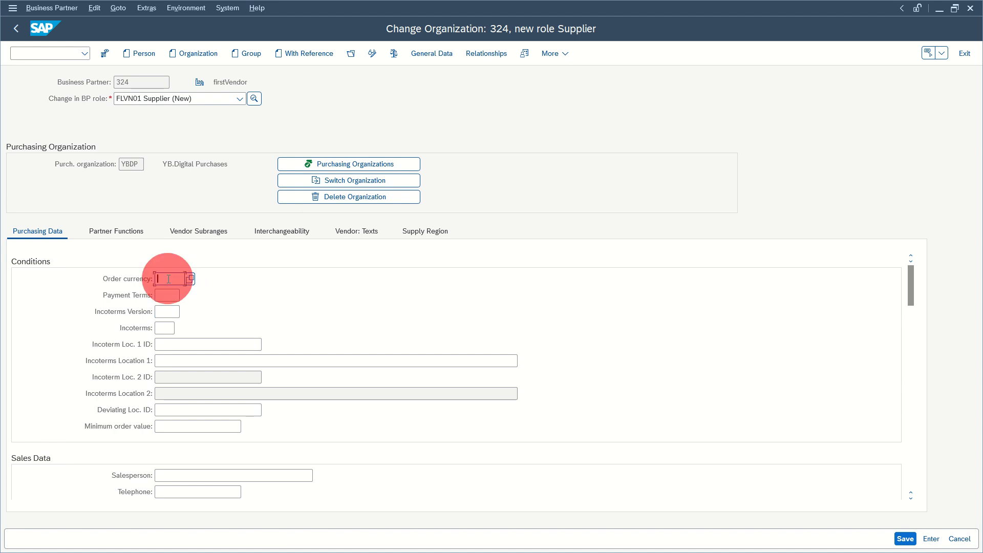
{"action": "type", "text": "USD"}
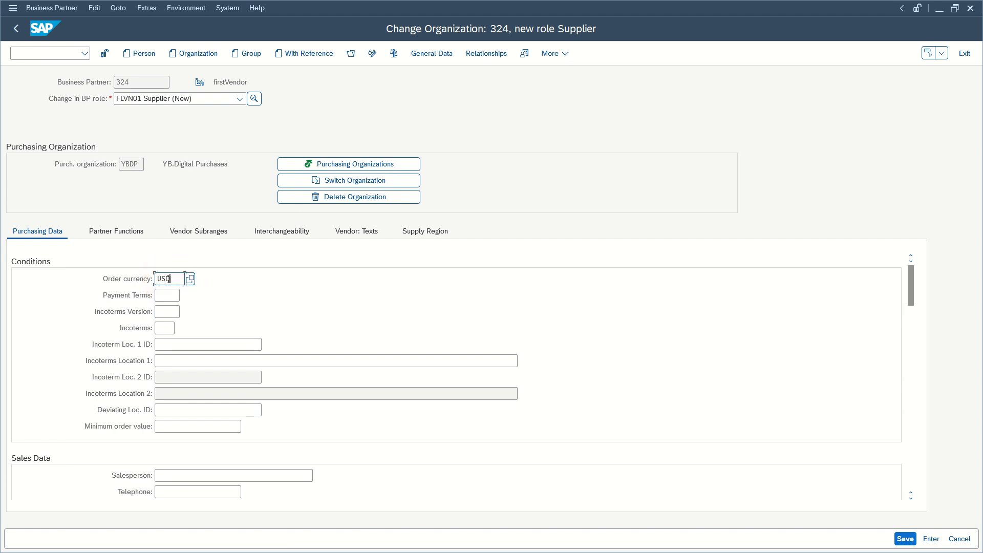
Step: Set the payment terms in the YBDP purchasing conditions to 0002 and try to save the supplier role
{"action": "left_click", "coordinate": [165, 295]}
{"action": "left_click", "coordinate": [183, 296]}
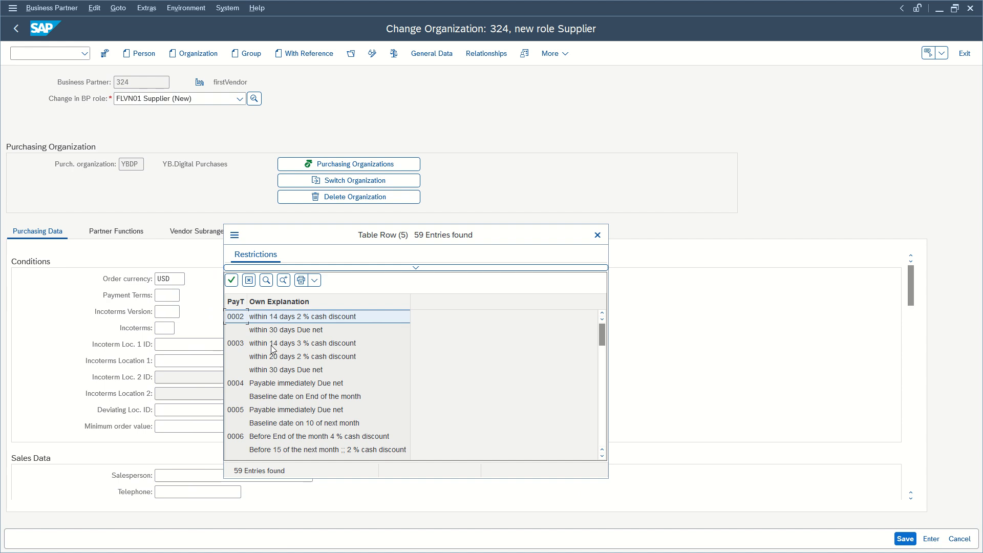
{"action": "double_click", "coordinate": [274, 320]}
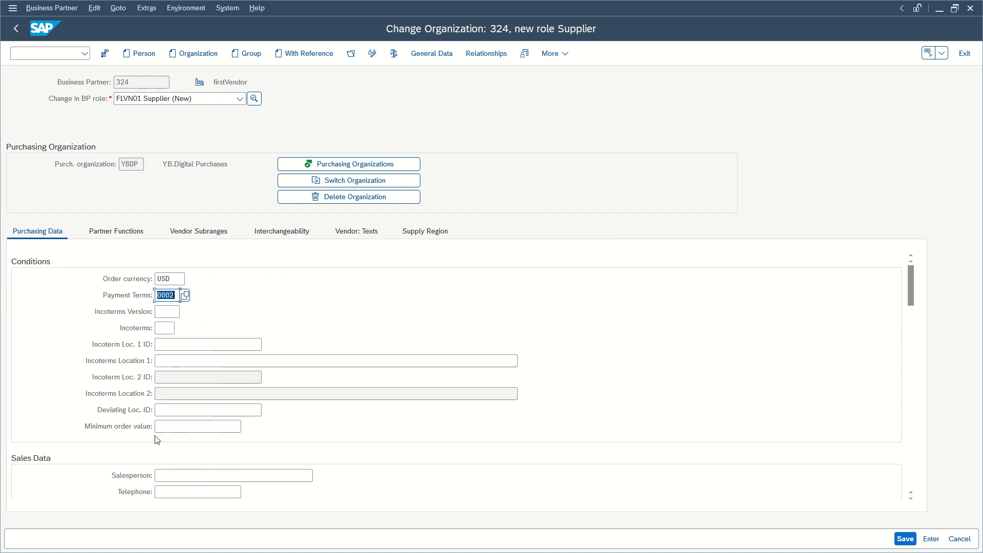
{"action": "left_click", "coordinate": [905, 539]}
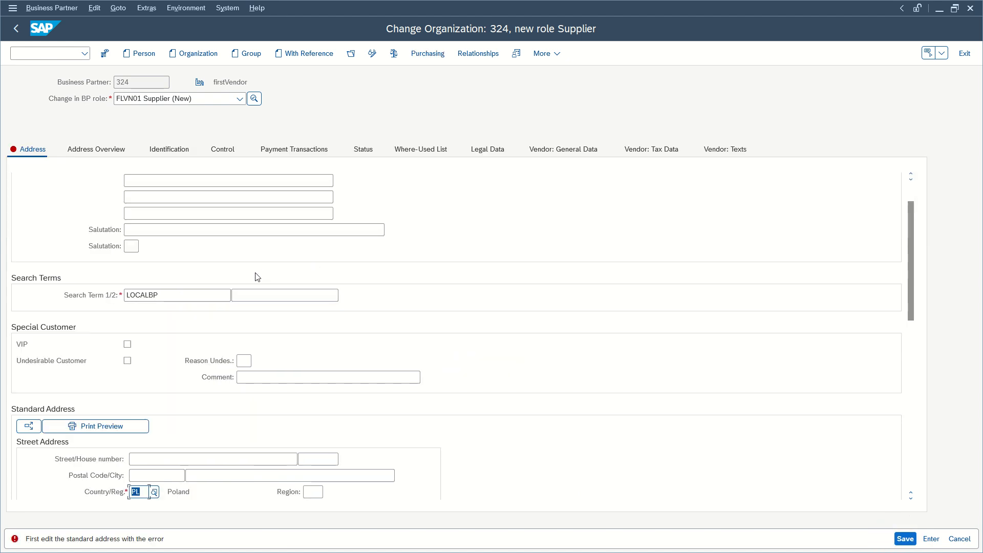
Step: Enter Warsaw as the city in firstVendor's standard address and save the business partner with its supplier role
{"action": "left_click", "coordinate": [229, 475]}
{"action": "type", "text": "War"}
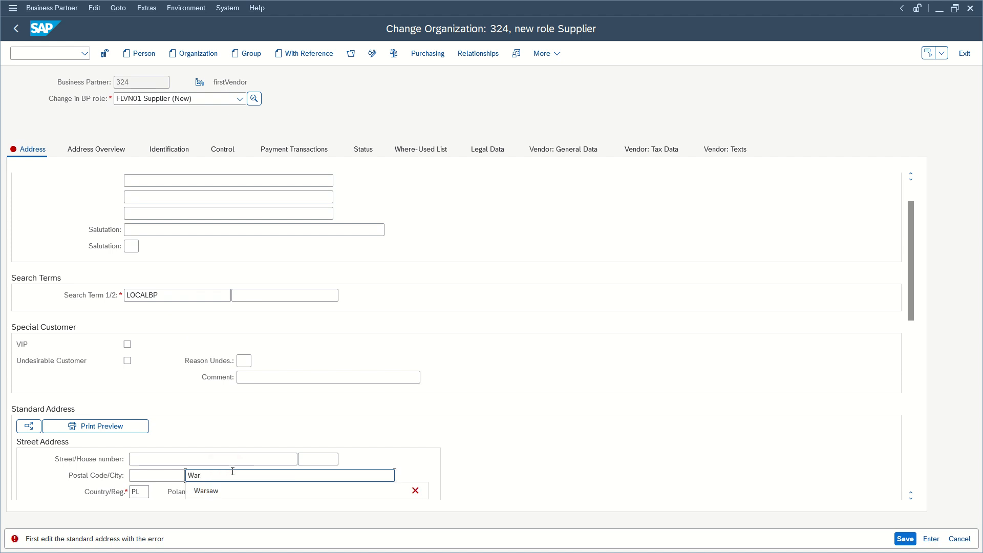
{"action": "type", "text": "saw"}
{"action": "left_click", "coordinate": [905, 539]}
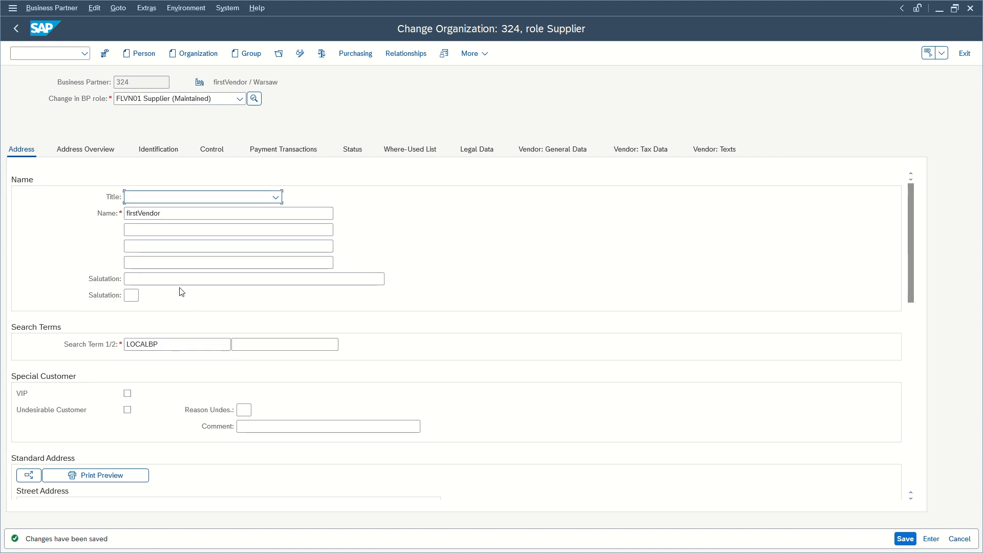
{"action": "scroll", "coordinate": [185, 292], "scroll_direction": "down", "scroll_amount": 1}
{"action": "scroll", "coordinate": [180, 307], "scroll_direction": "up", "scroll_amount": 1}
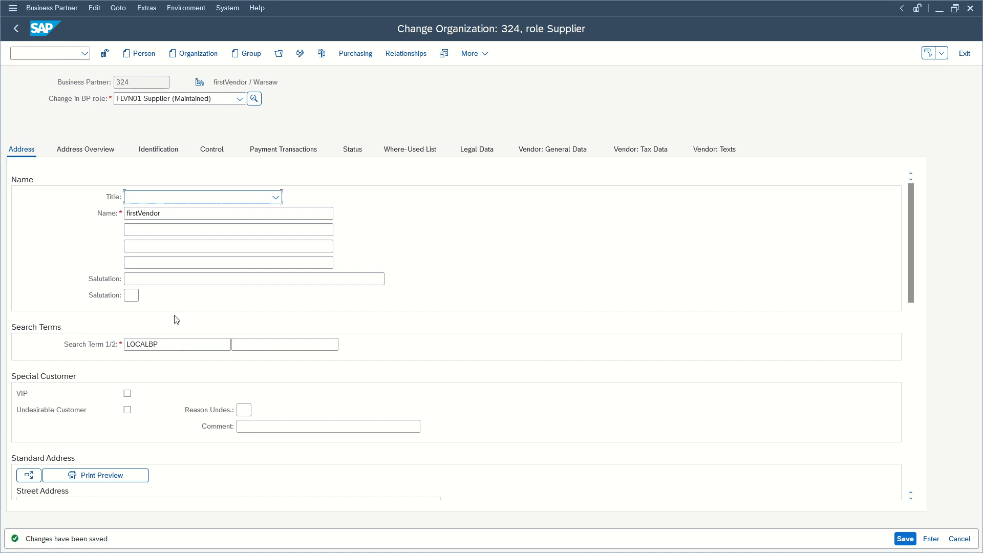
Step: Replace the first search term of business partner firstVendor with YBD and save the change
{"action": "left_click", "coordinate": [96, 335]}
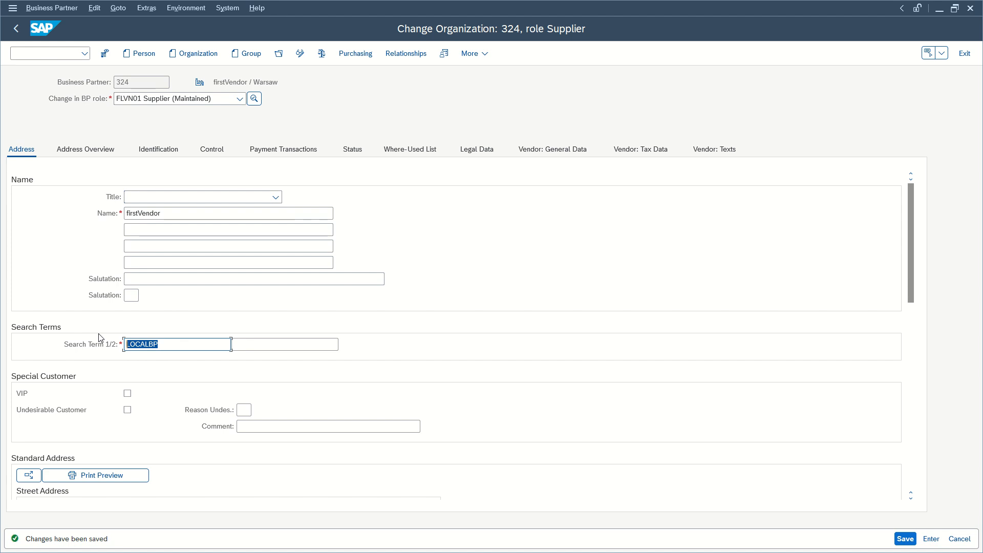
{"action": "type", "text": "YBD"}
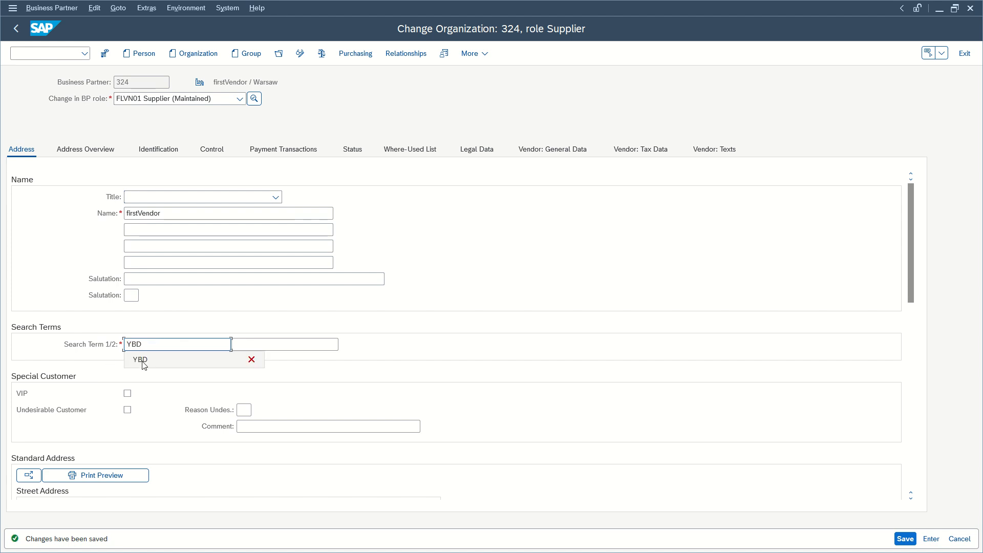
{"action": "left_click", "coordinate": [141, 360]}
{"action": "left_click", "coordinate": [909, 537]}
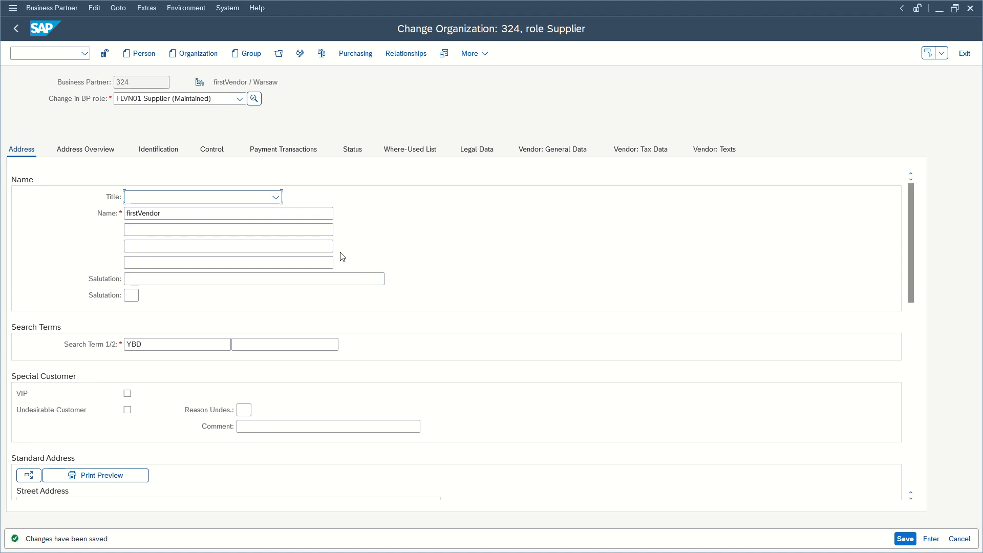
Step: Switch firstVendor to the business partner role FLVN00 Supplier (Fin.Accounting) and save
{"action": "scroll", "coordinate": [397, 307], "scroll_direction": "down", "scroll_amount": 10}
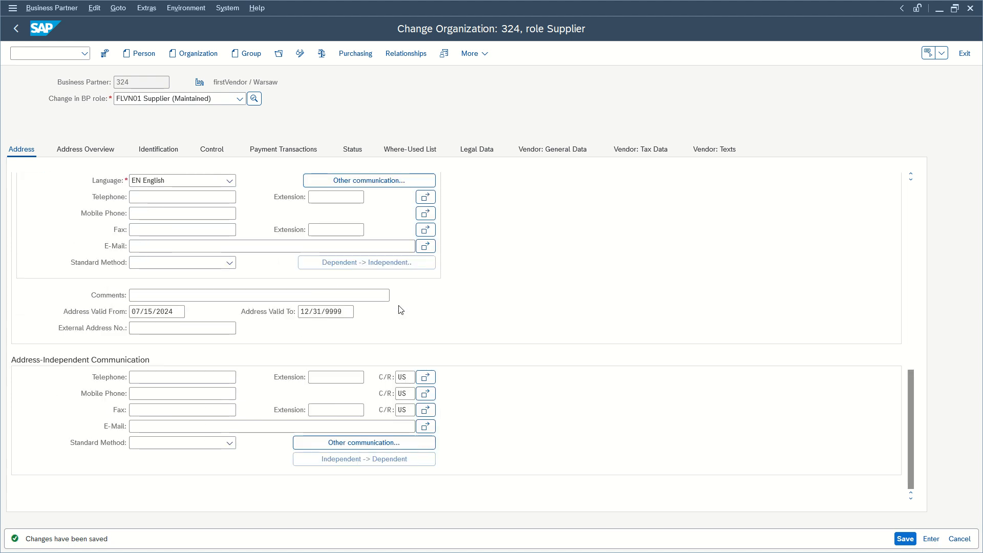
{"action": "scroll", "coordinate": [401, 310], "scroll_direction": "up", "scroll_amount": 10}
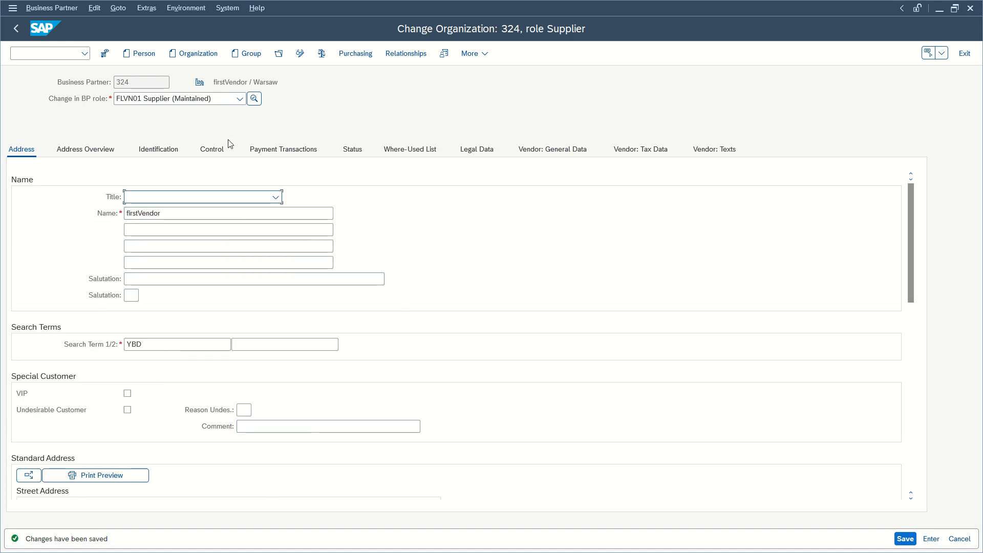
{"action": "left_click", "coordinate": [190, 99]}
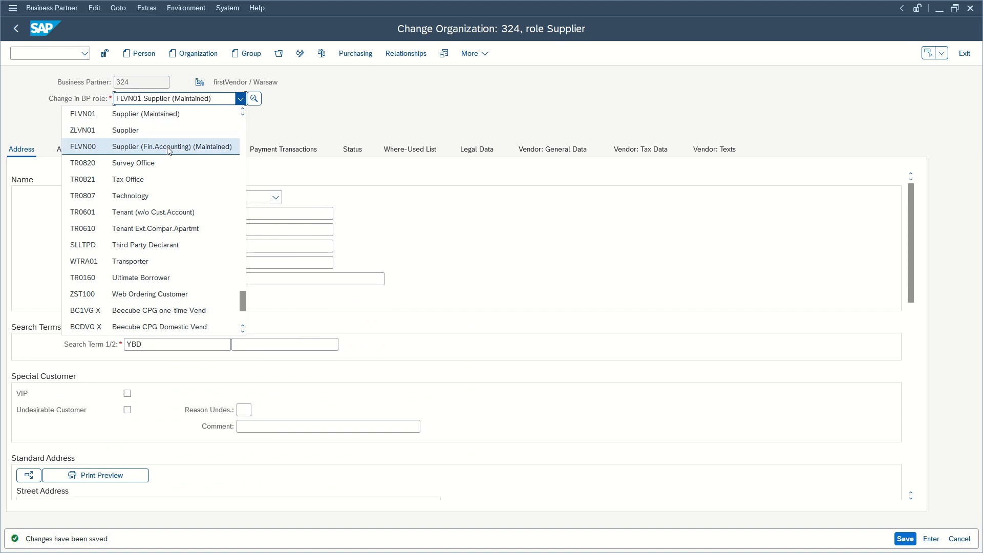
{"action": "left_click", "coordinate": [168, 148]}
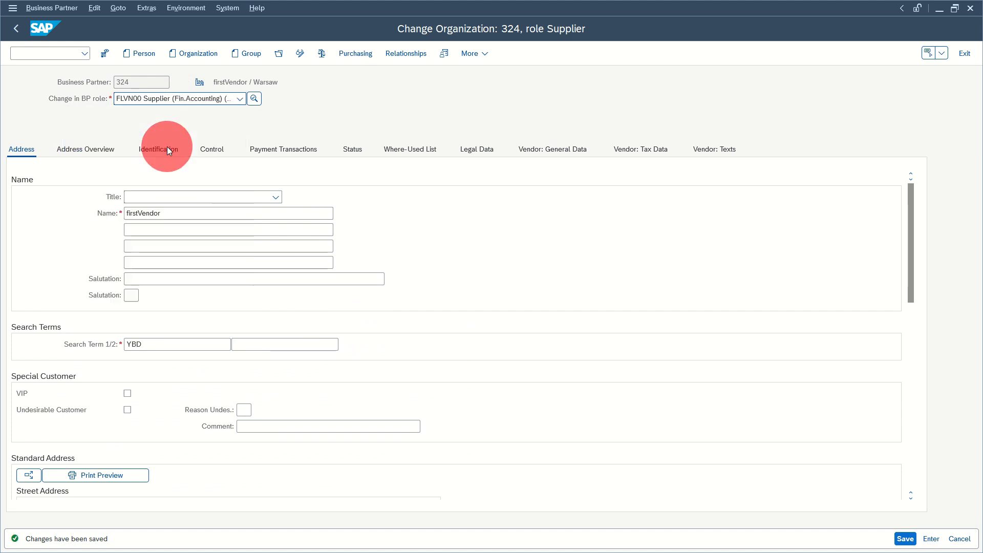
{"action": "left_click", "coordinate": [195, 102]}
{"action": "left_click", "coordinate": [192, 102]}
{"action": "left_click", "coordinate": [906, 538]}
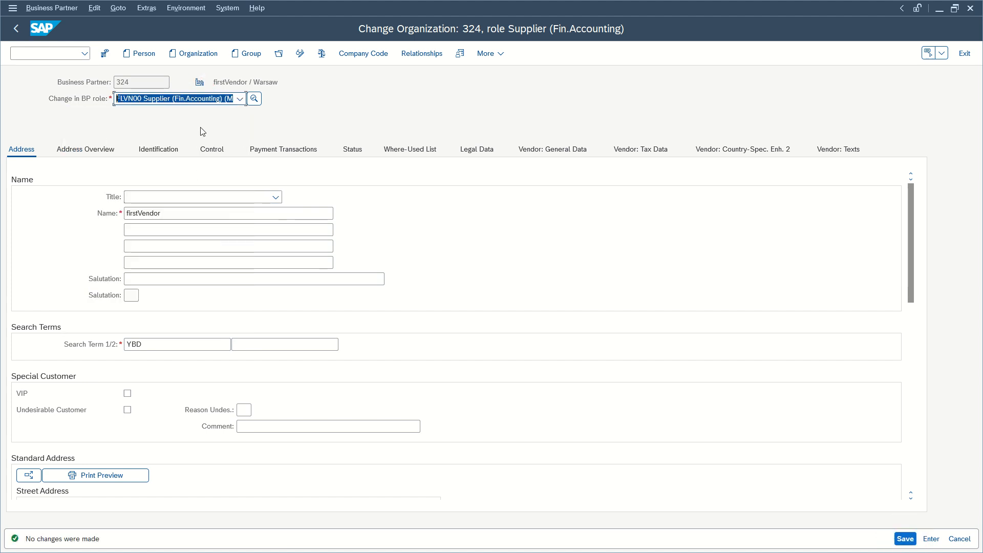
{"action": "left_click", "coordinate": [248, 81]}
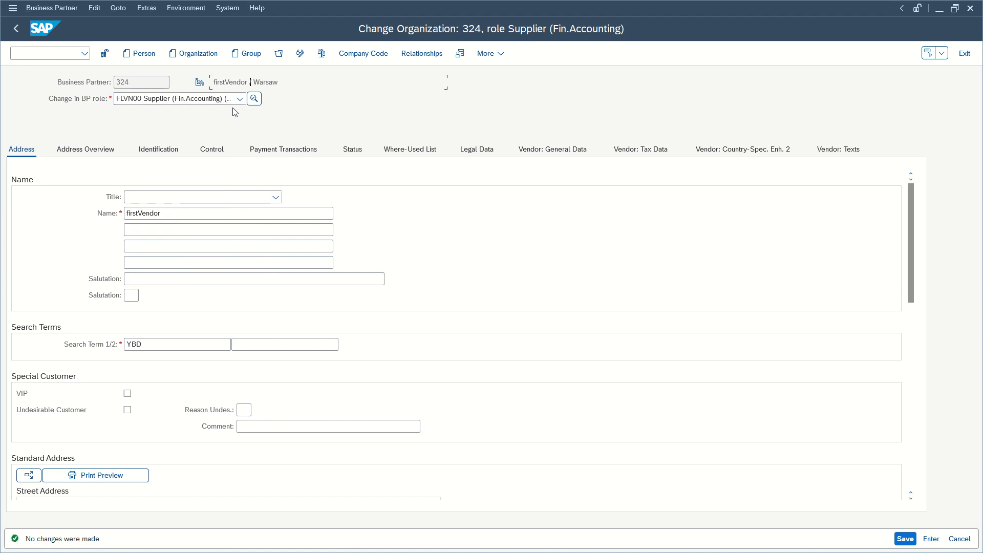
Step: Switch to the Create Info Record session and enter firstVendor's supplier number for material LOCALMAT
{"action": "key", "text": "alt+Tab"}
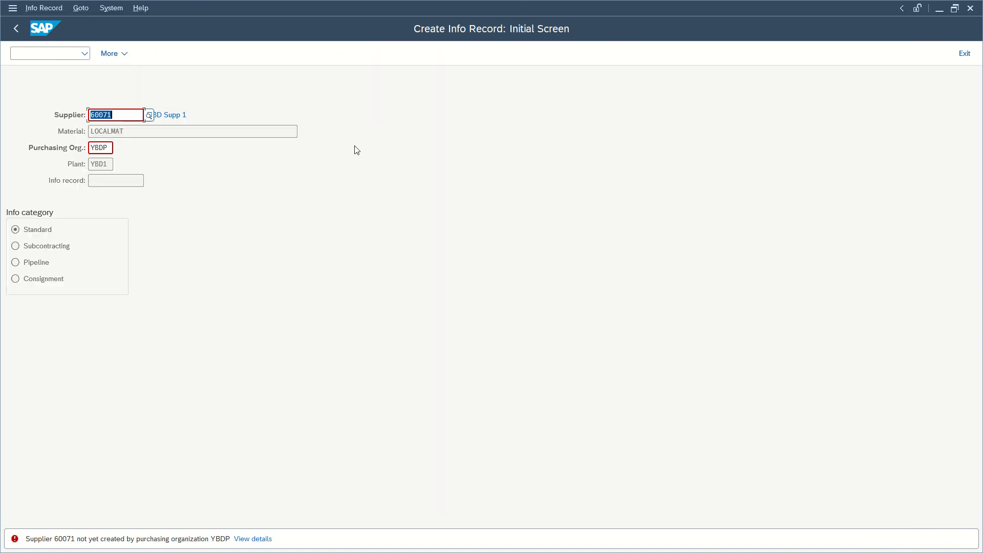
{"action": "type", "text": "1"}
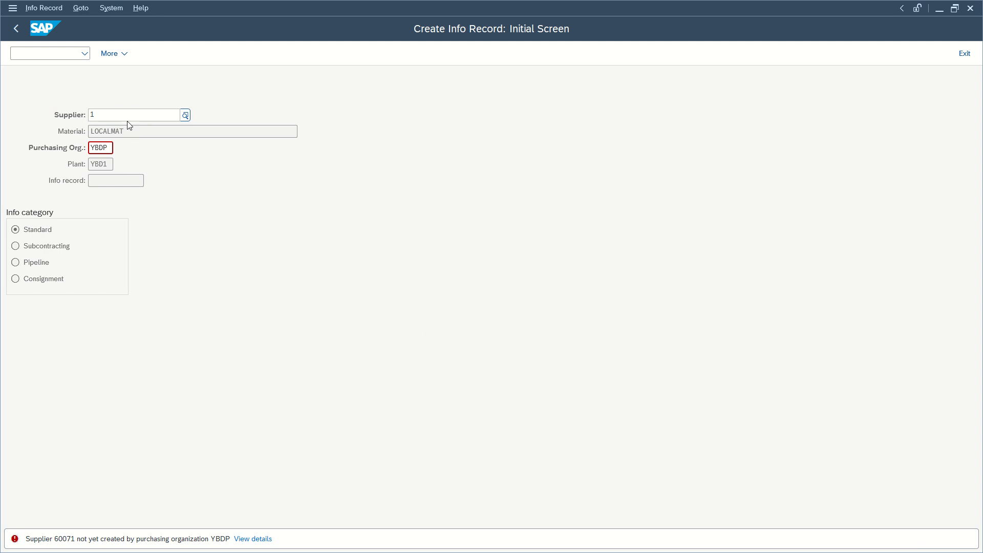
{"action": "type", "text": "00000"}
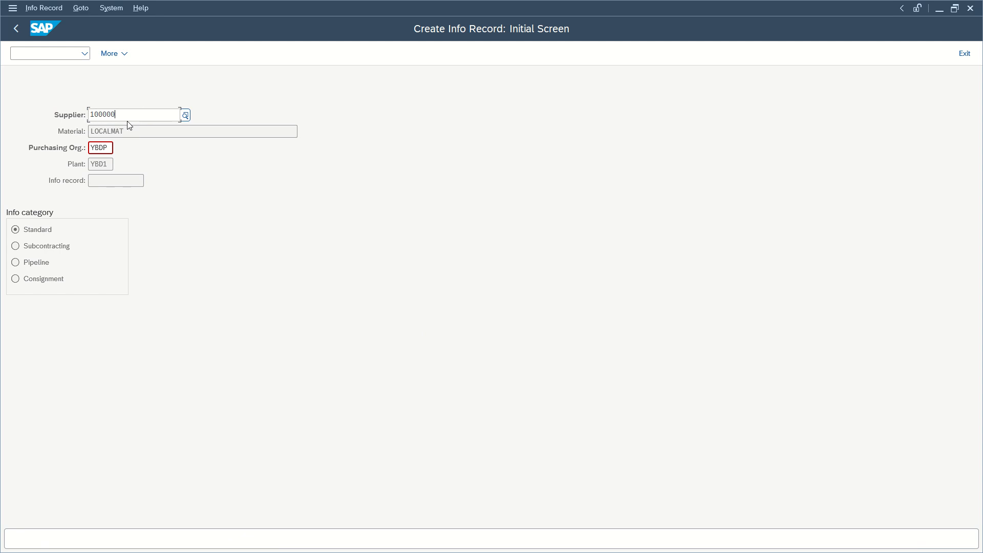
{"action": "type", "text": "8"}
{"action": "key", "text": "Return"}
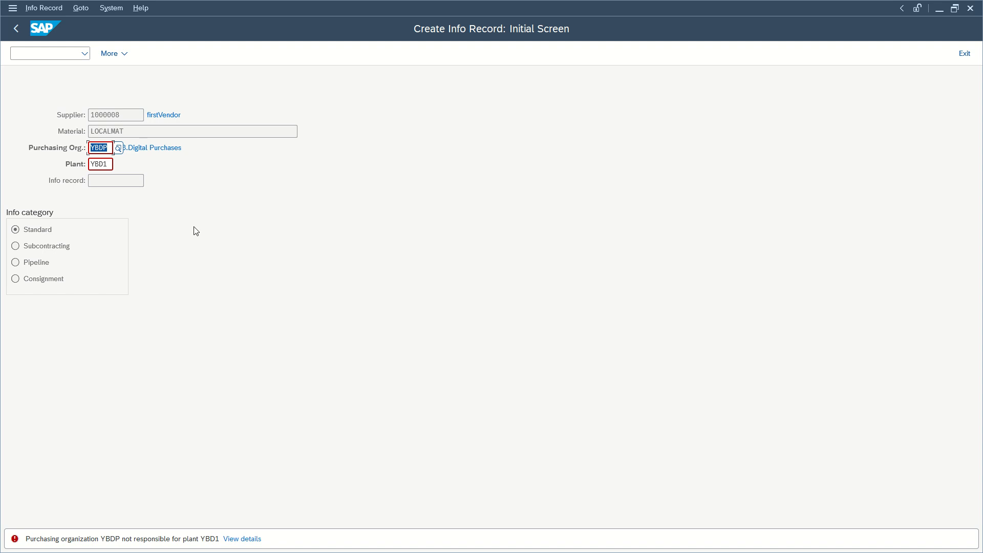
Step: Switch to the Display IMG session and open the Materials Management assignment activity for assigning a purchasing organization to a plant
{"action": "key", "text": "alt+Tab"}
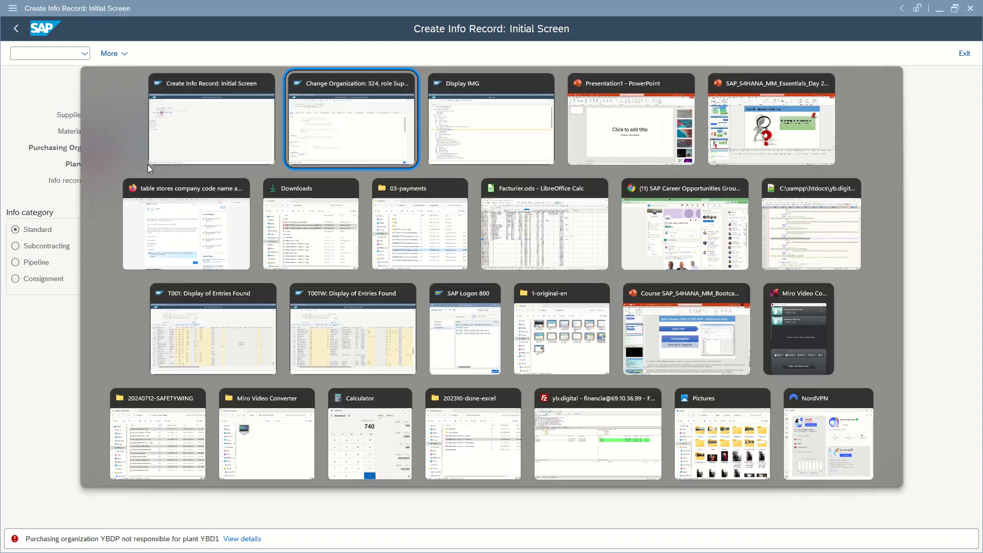
{"action": "key", "text": "alt+Tab"}
{"action": "key", "text": "Tab"}
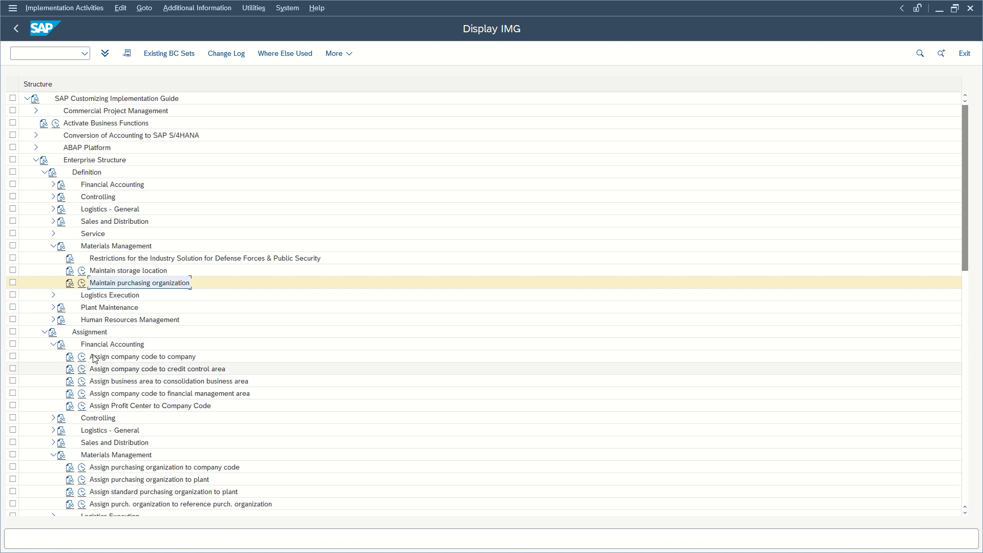
{"action": "scroll", "coordinate": [154, 389], "scroll_direction": "down", "scroll_amount": 1}
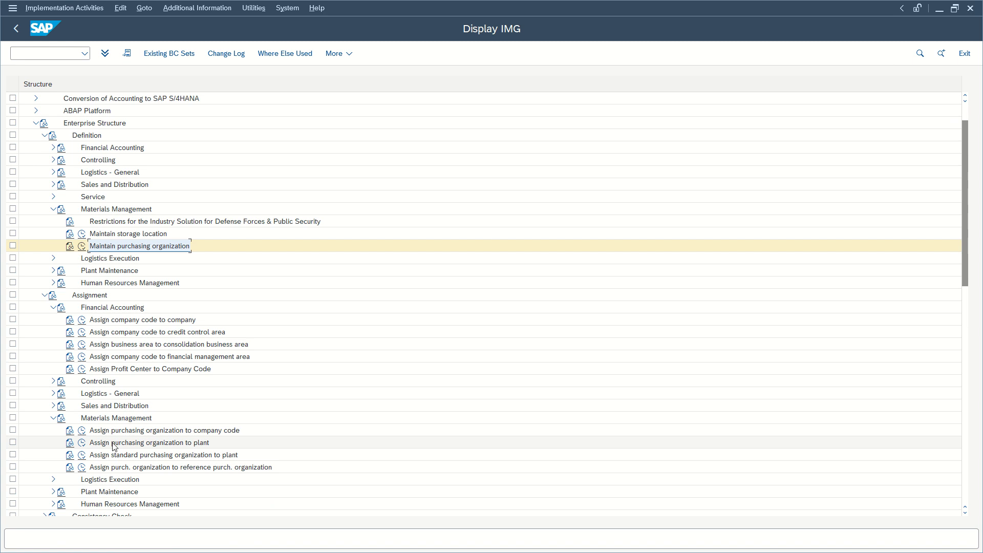
{"action": "left_click", "coordinate": [187, 444]}
{"action": "left_click", "coordinate": [82, 442]}
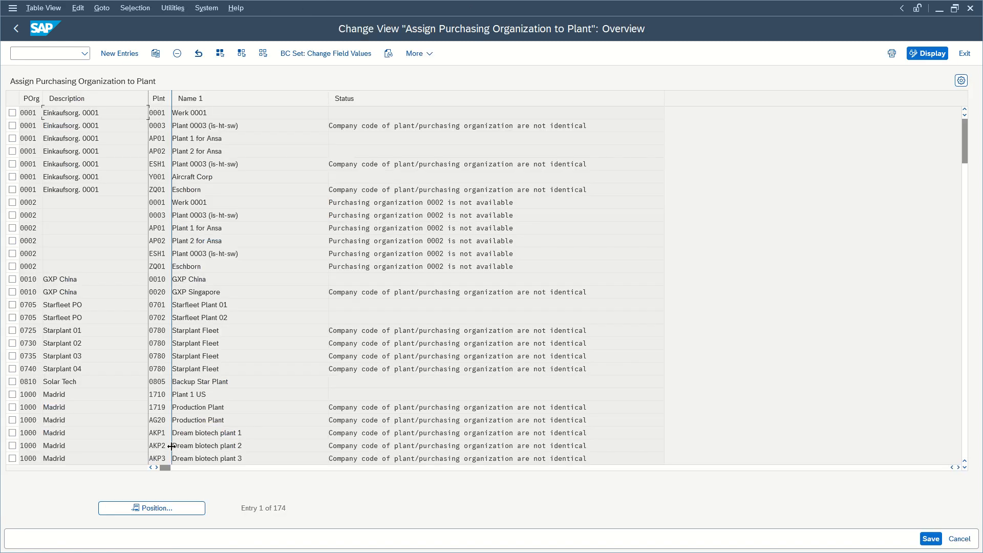
Step: Add a new entry assigning purchasing organization YBDP to plant YBD1 and save it
{"action": "left_click", "coordinate": [121, 54]}
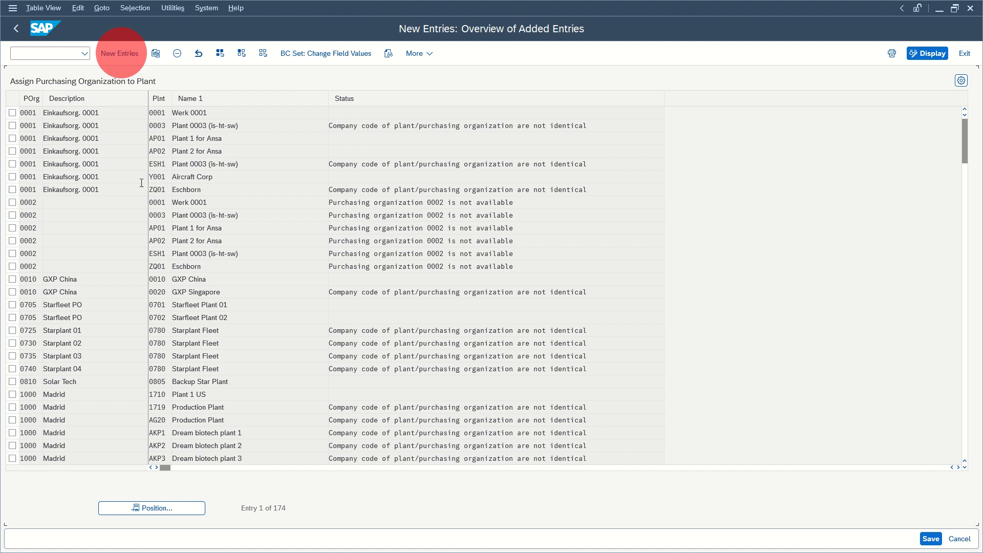
{"action": "type", "text": "YBDP"}
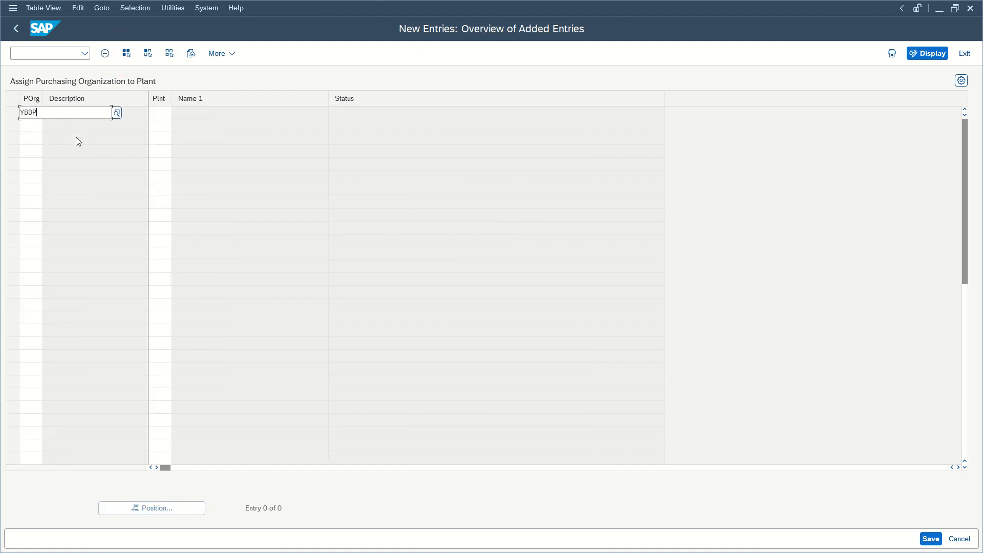
{"action": "key", "text": "Tab"}
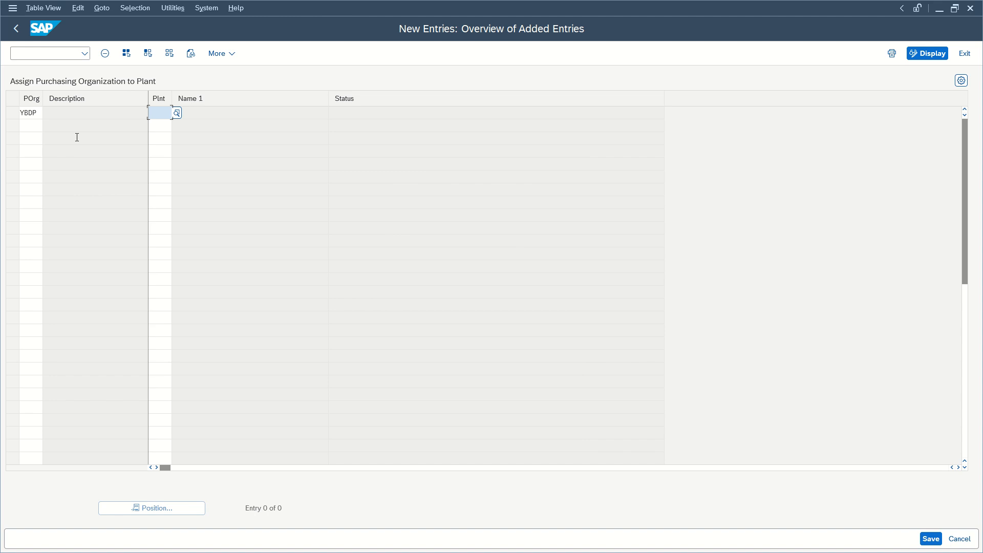
{"action": "type", "text": "YBD1"}
{"action": "key", "text": "Return"}
{"action": "left_click", "coordinate": [932, 539]}
Step: Return to the info record, check the supplier, order unit and conversion in General Data, and proceed to Purch. Organization Data 1
{"action": "left_click", "coordinate": [270, 237]}
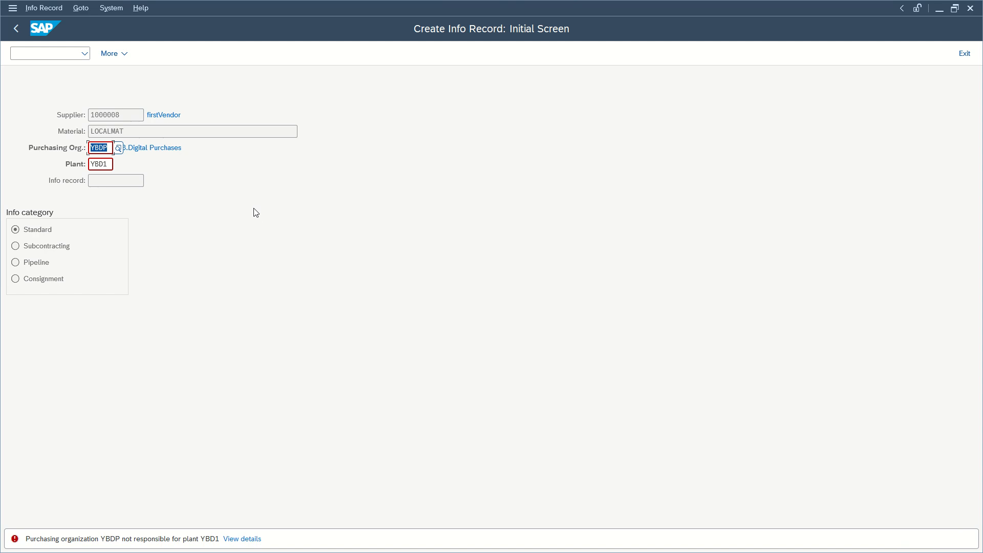
{"action": "key", "text": "Return"}
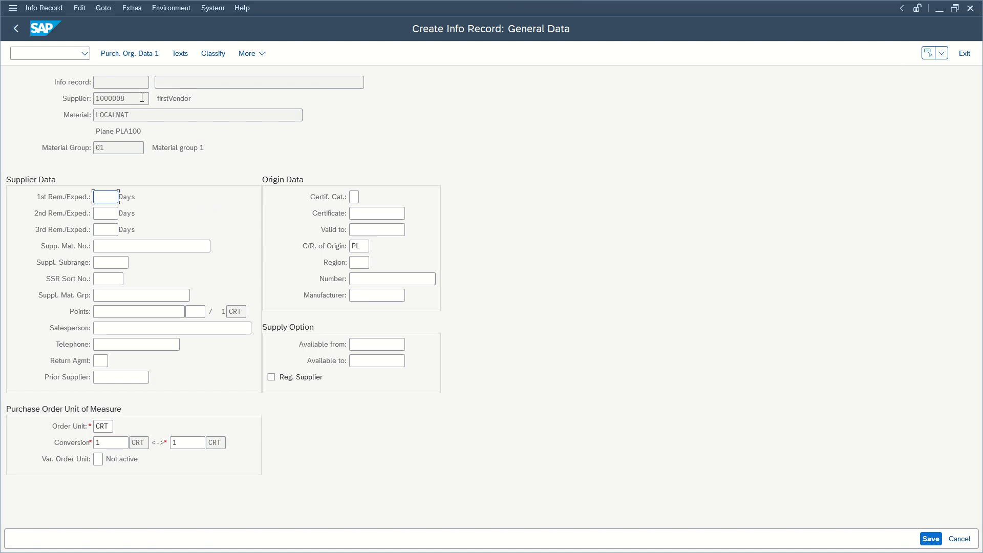
{"action": "double_click", "coordinate": [126, 98]}
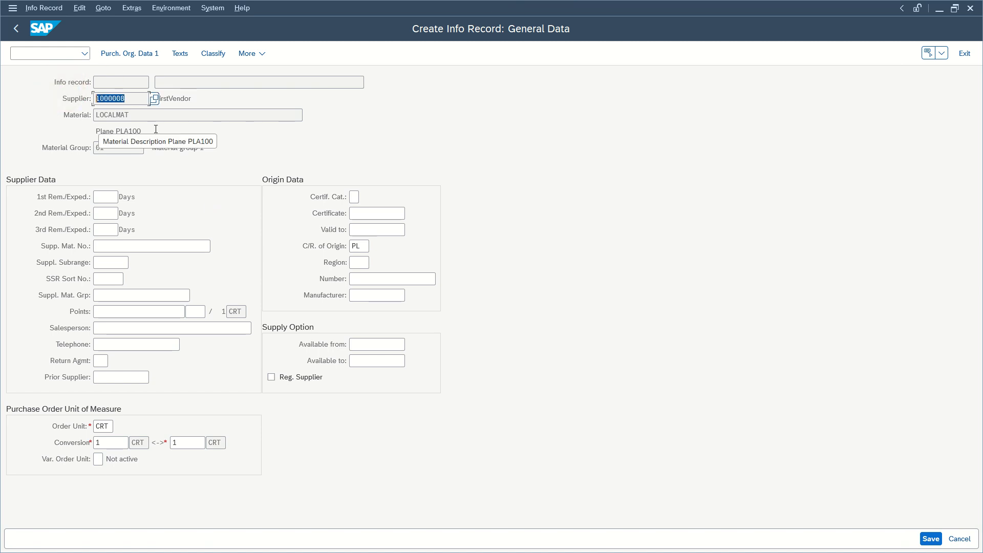
{"action": "left_click", "coordinate": [110, 425]}
{"action": "left_click", "coordinate": [97, 443]}
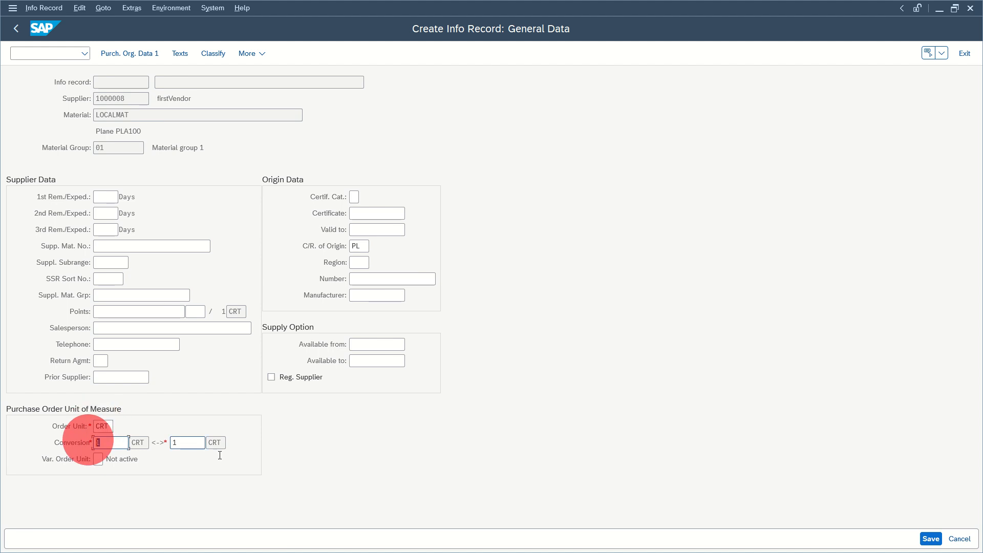
{"action": "left_click", "coordinate": [932, 539]}
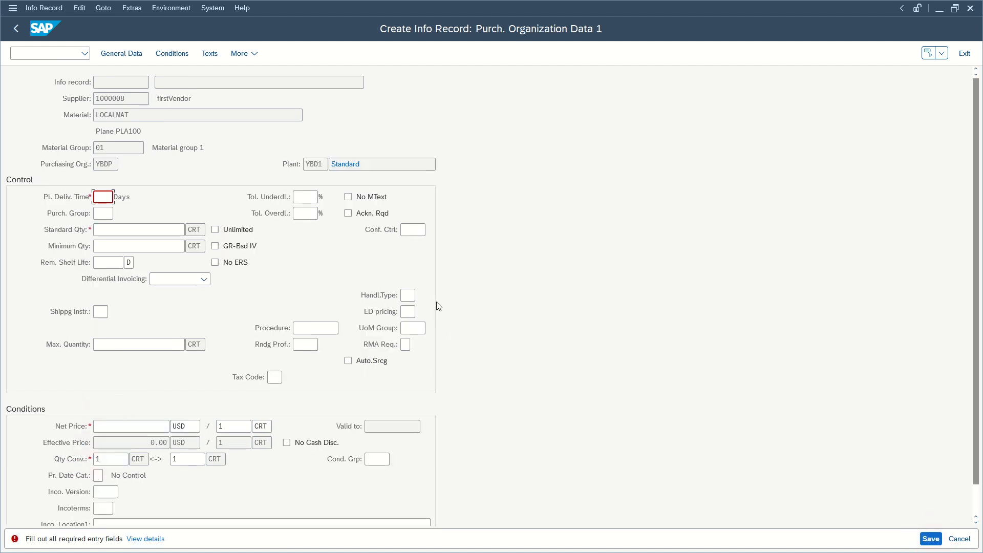
Step: Read the field help for the planned delivery time and set it to 3 days
{"action": "left_click", "coordinate": [96, 197]}
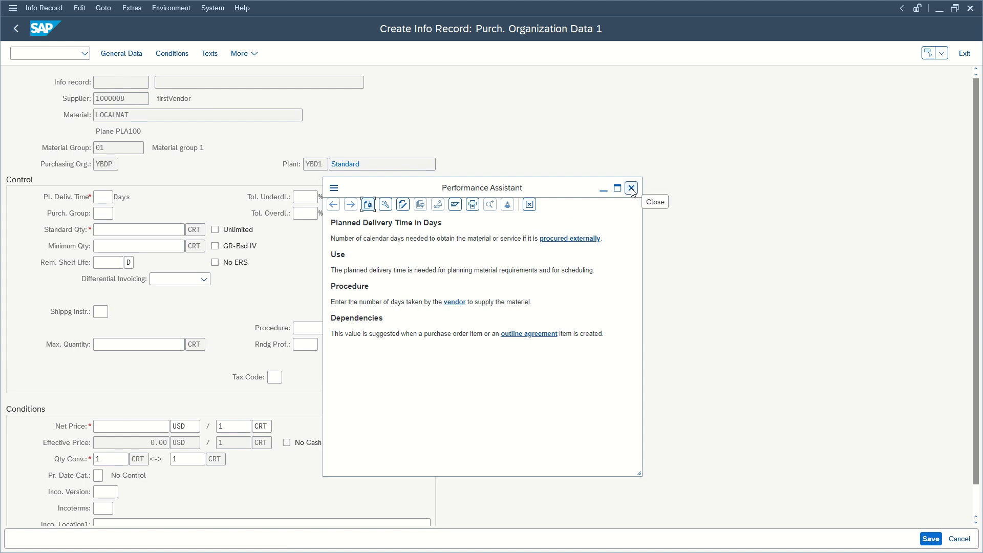
{"action": "left_click", "coordinate": [632, 188]}
{"action": "left_click", "coordinate": [105, 199]}
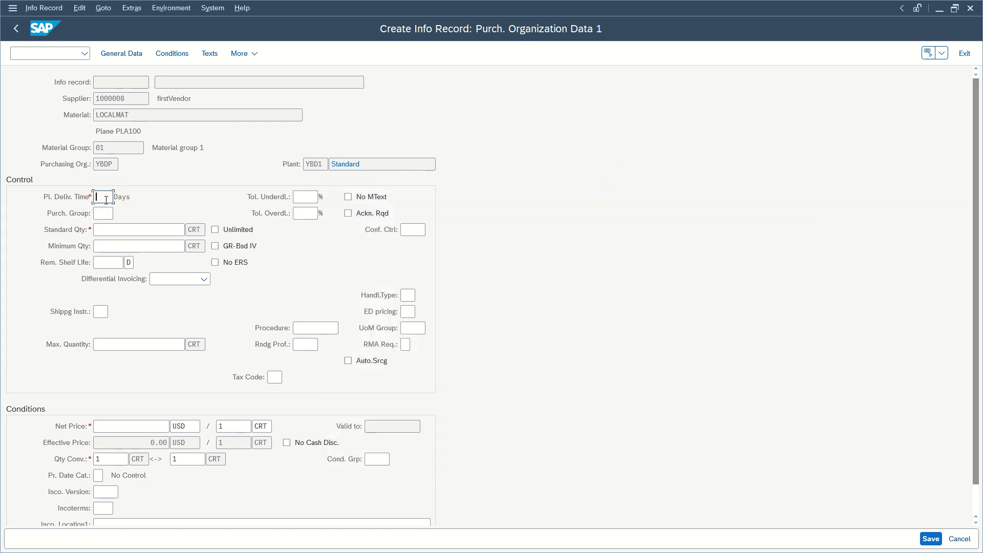
{"action": "key", "text": "BackSpace"}
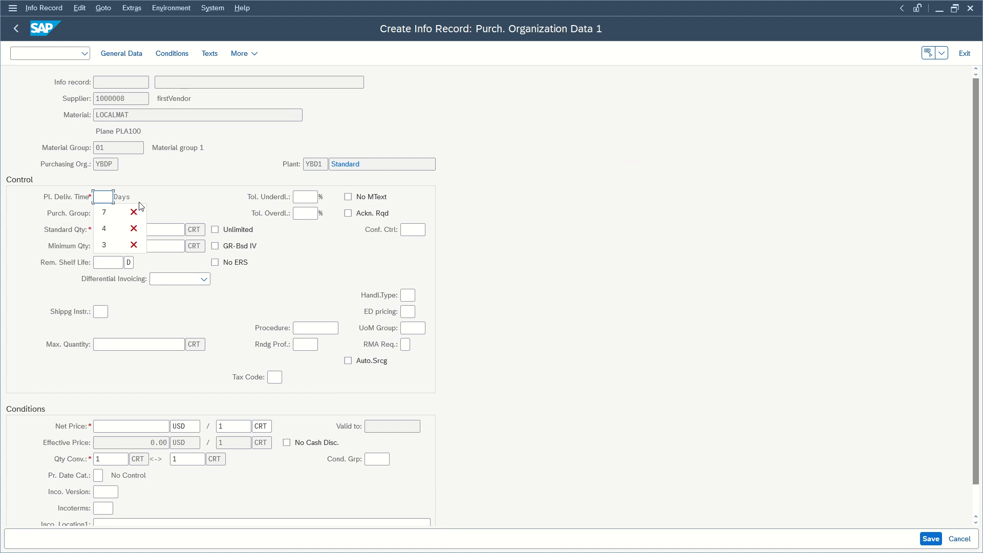
{"action": "type", "text": "3"}
Step: Enter a net price of 79 USD and a standard quantity of 10 CRT in the info record
{"action": "left_click", "coordinate": [132, 428]}
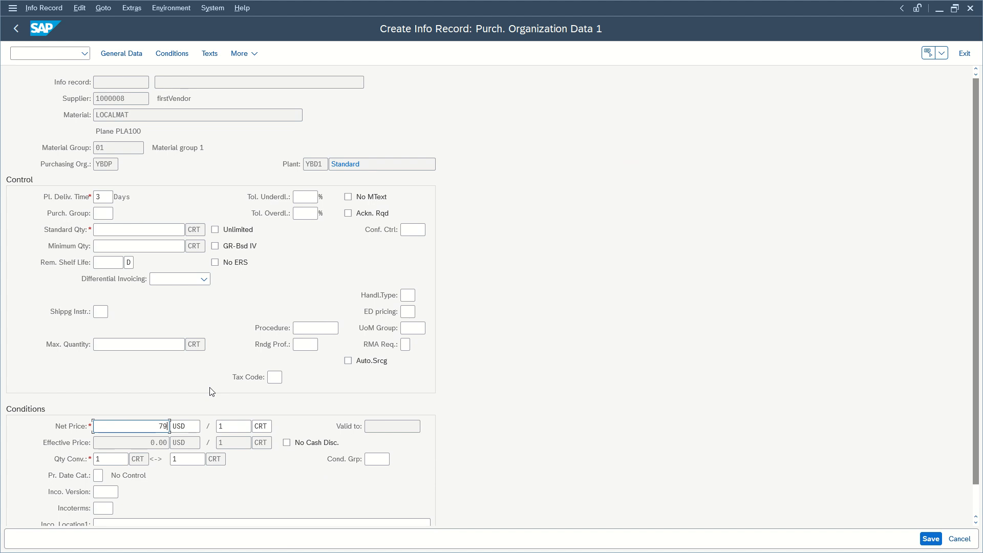
{"action": "left_click", "coordinate": [935, 539]}
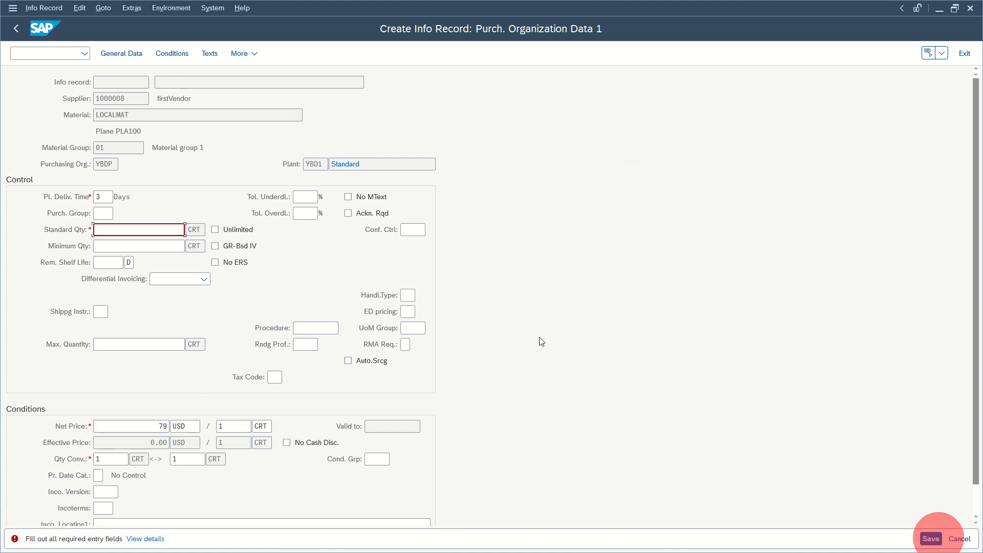
{"action": "left_click", "coordinate": [143, 231]}
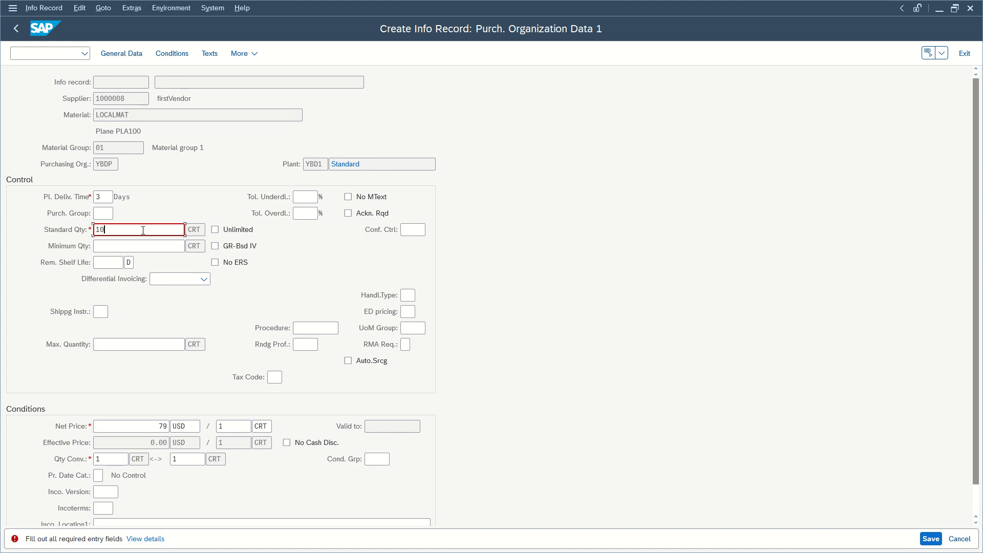
{"action": "left_click", "coordinate": [931, 539]}
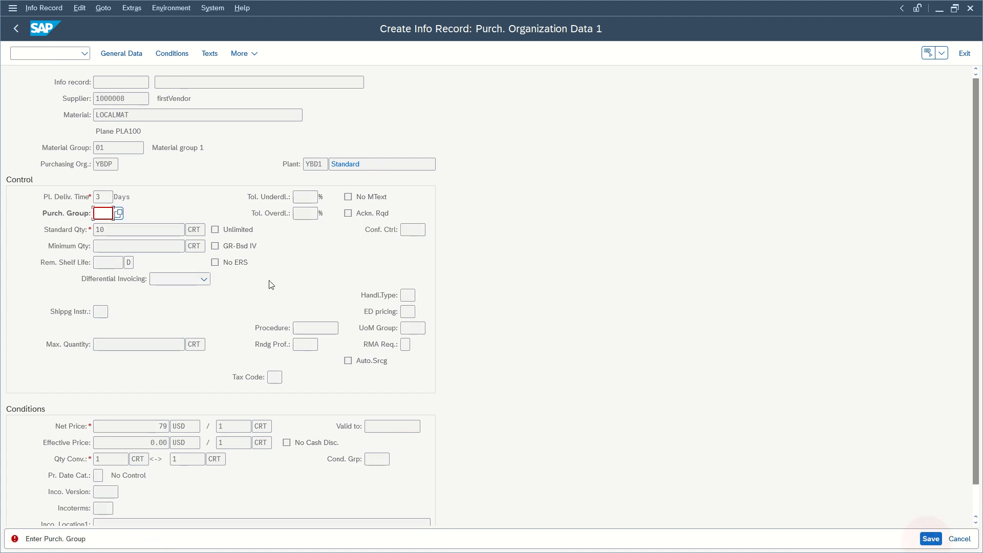
Step: Pick purchasing group 001 from the value list and save the purchasing info record
{"action": "left_click", "coordinate": [104, 215]}
{"action": "left_click", "coordinate": [118, 214]}
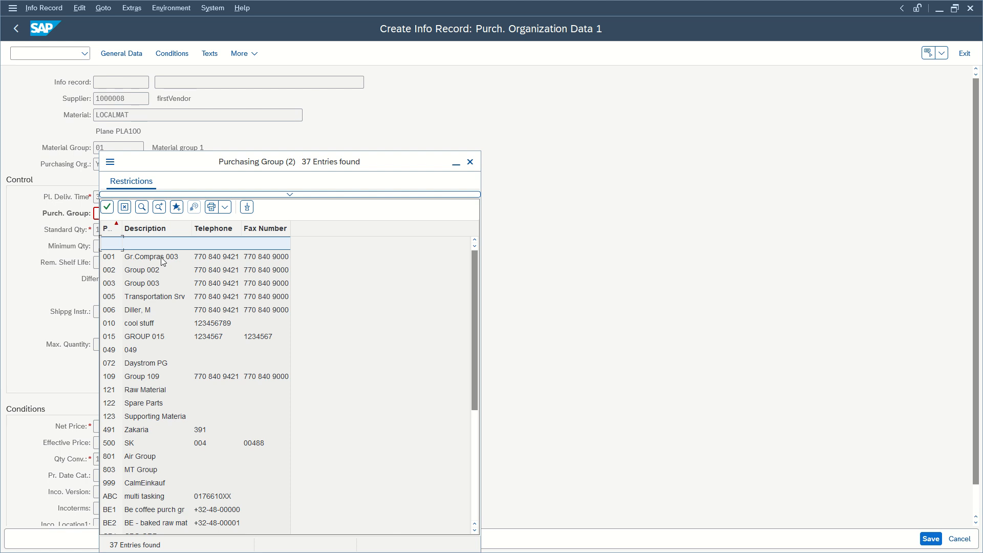
{"action": "left_click", "coordinate": [162, 260]}
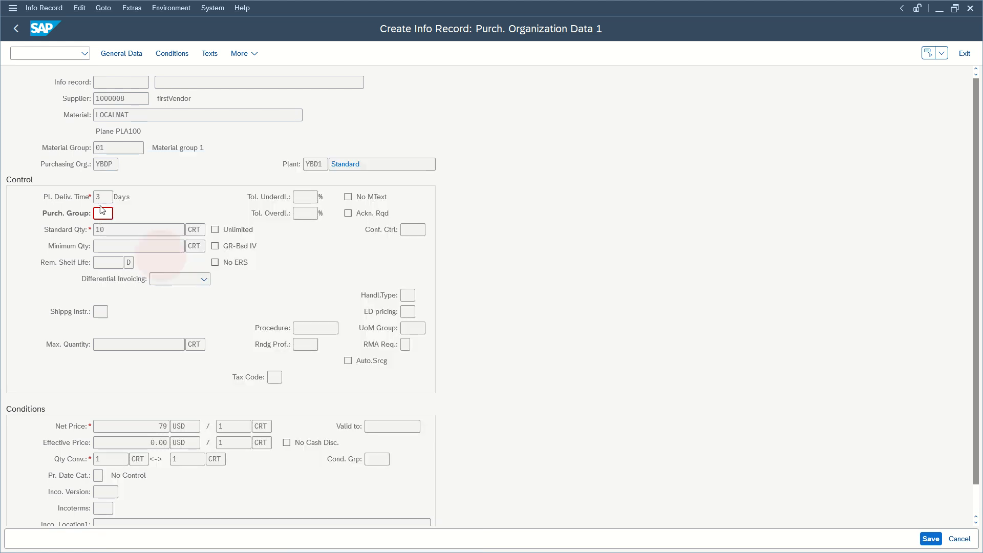
{"action": "key", "text": "ctrl+s"}
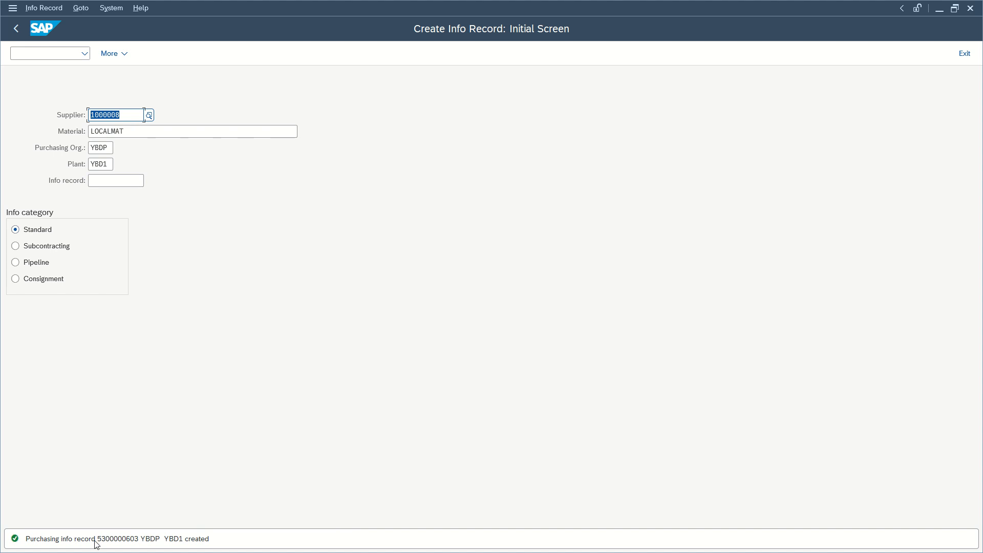
Step: Highlight the new info record's number in the status message and return to the SAP Easy Access screen
{"action": "left_click_drag", "start_coordinate": [97, 542], "coordinate": [139, 541]}
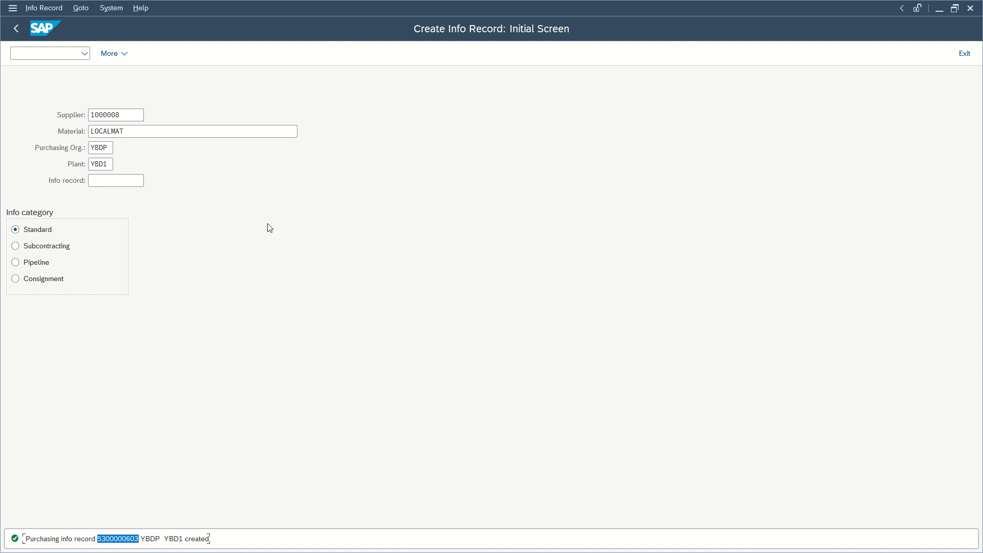
{"action": "left_click", "coordinate": [255, 215]}
{"action": "key", "text": "F3"}
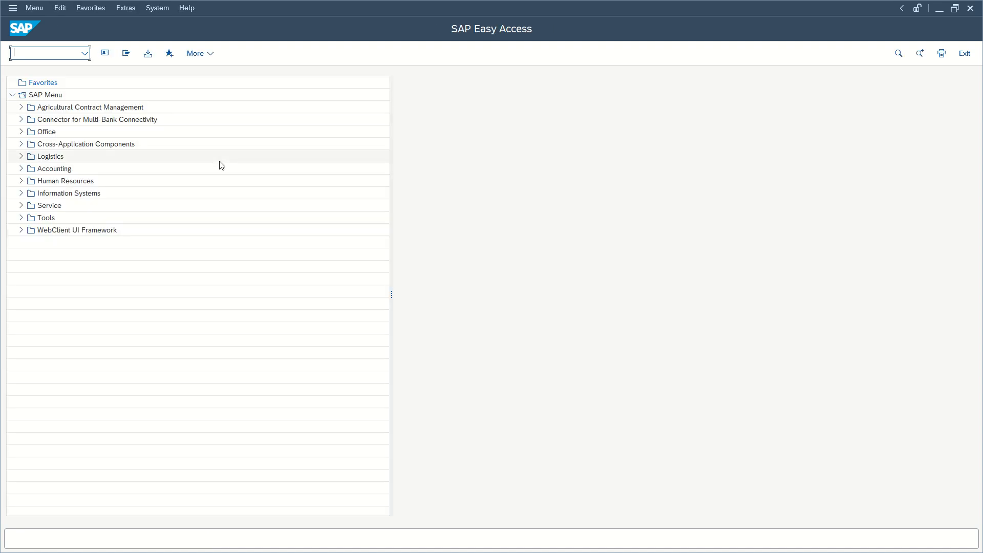
Step: Start creating a purchase order with a known vendor from the Materials Management purchasing transactions in the Logistics tree
{"action": "left_click", "coordinate": [21, 157]}
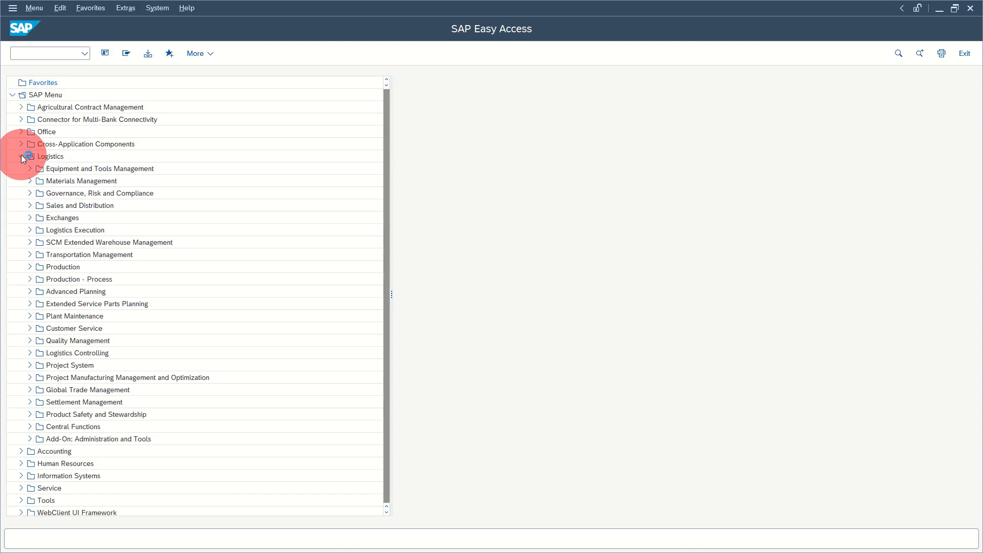
{"action": "left_click", "coordinate": [33, 181]}
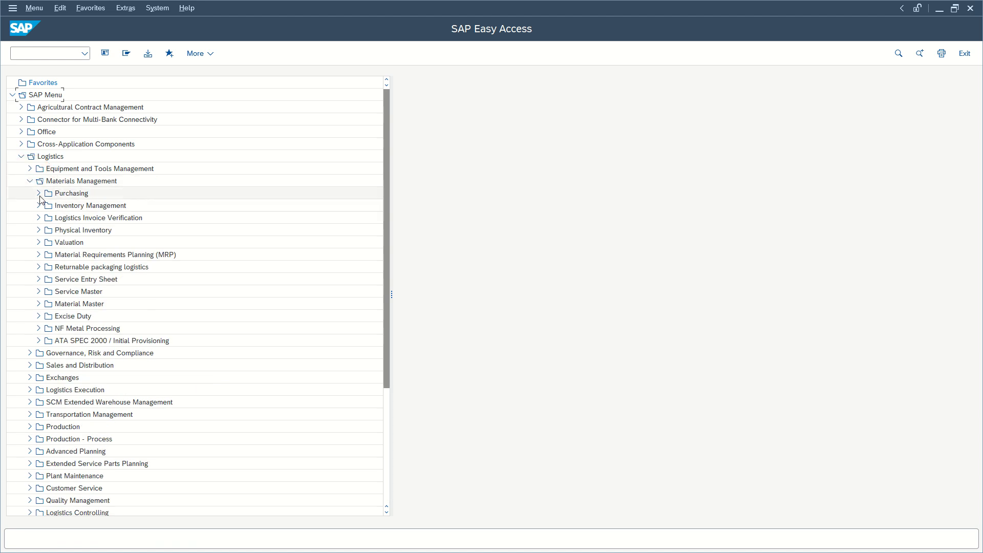
{"action": "left_click", "coordinate": [38, 194]}
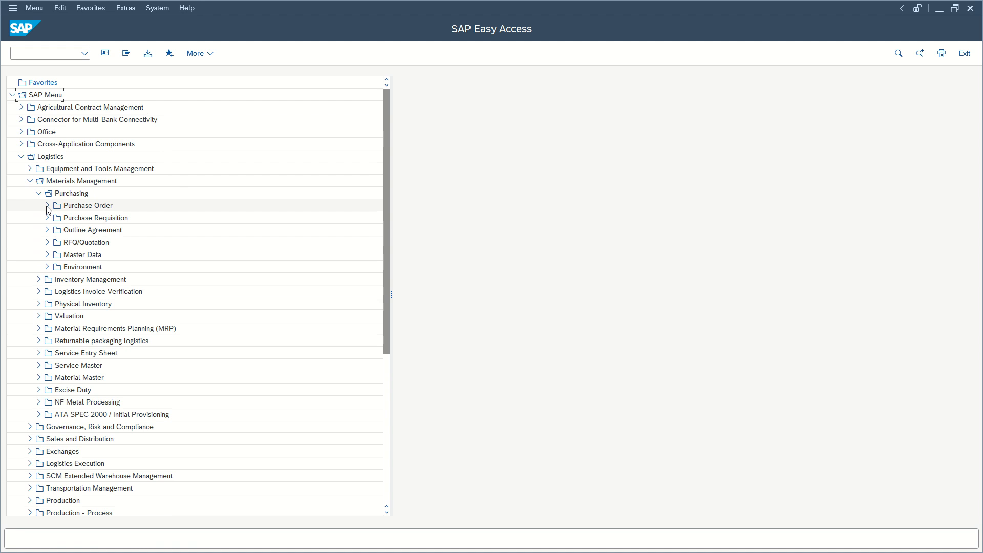
{"action": "left_click", "coordinate": [47, 206]}
{"action": "left_click", "coordinate": [56, 218]}
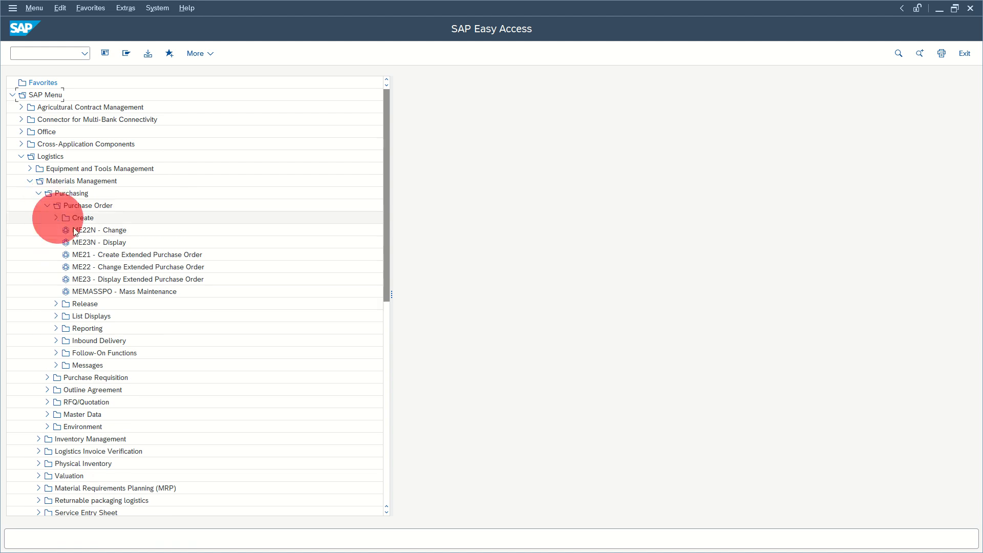
{"action": "double_click", "coordinate": [114, 232]}
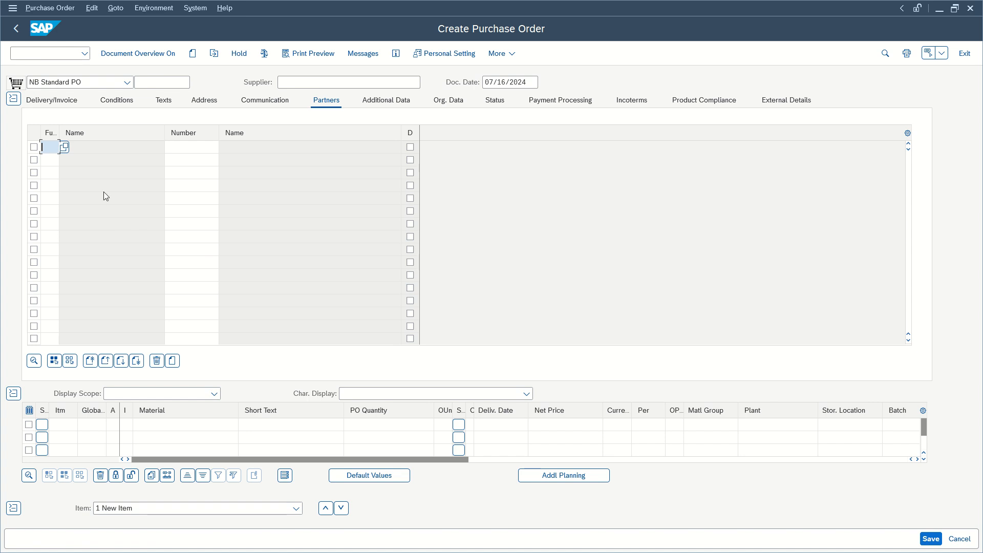
Step: Enter firstVendor's supplier number in the header of the standard purchase order
{"action": "left_click", "coordinate": [298, 83]}
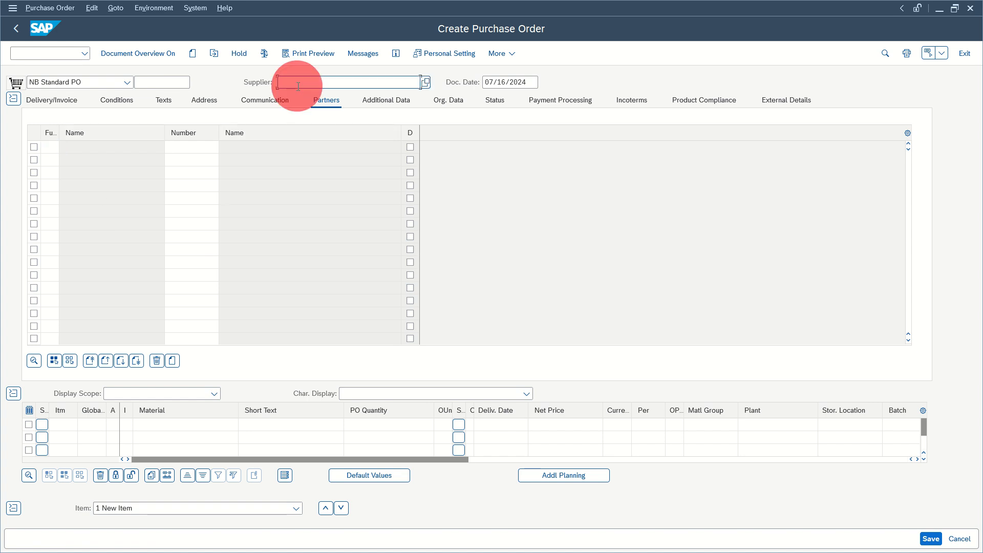
{"action": "type", "text": "1000"}
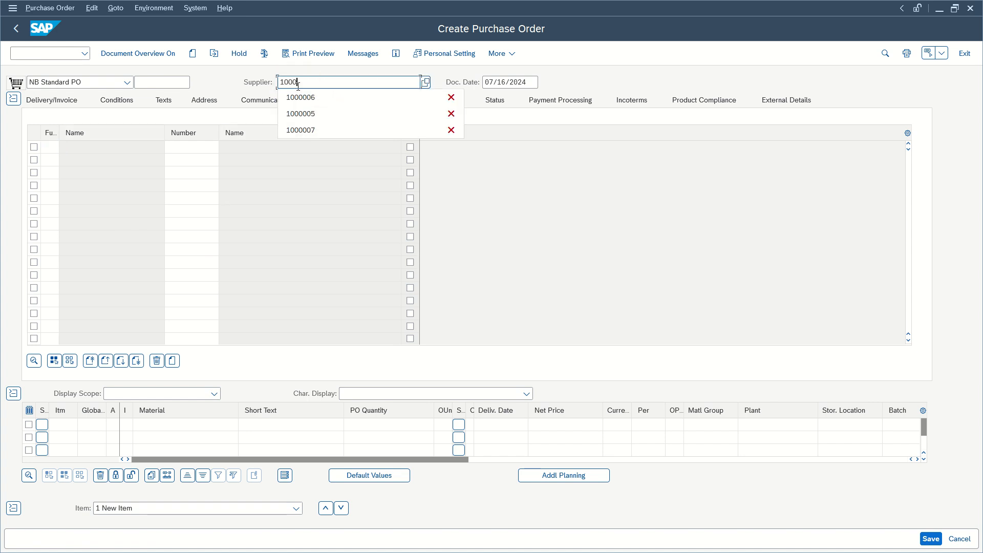
{"action": "type", "text": "008"}
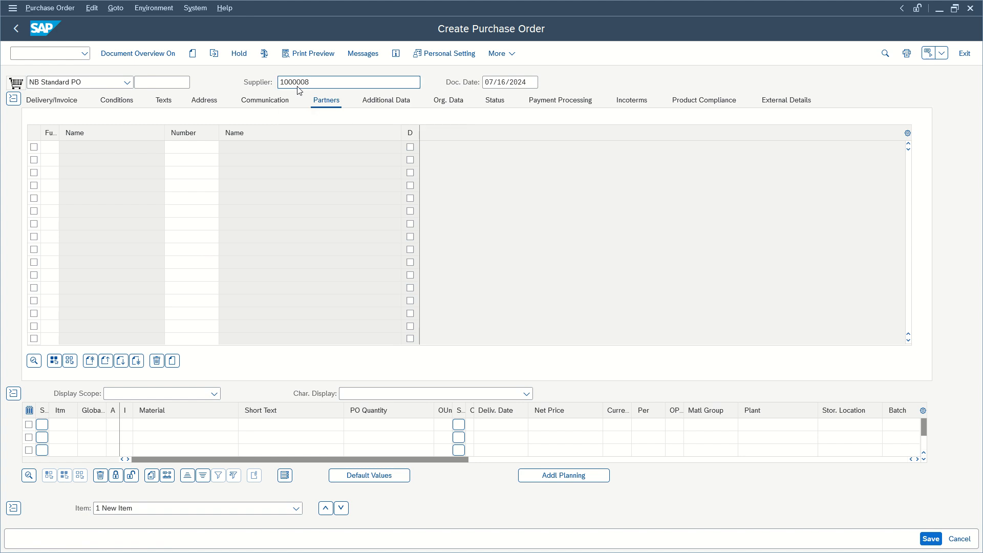
{"action": "key", "text": "Return"}
Step: Assign purchasing organization YBDP, purchasing group 001 and company code YBD1 to the purchase order's organizational data
{"action": "left_click", "coordinate": [116, 135]}
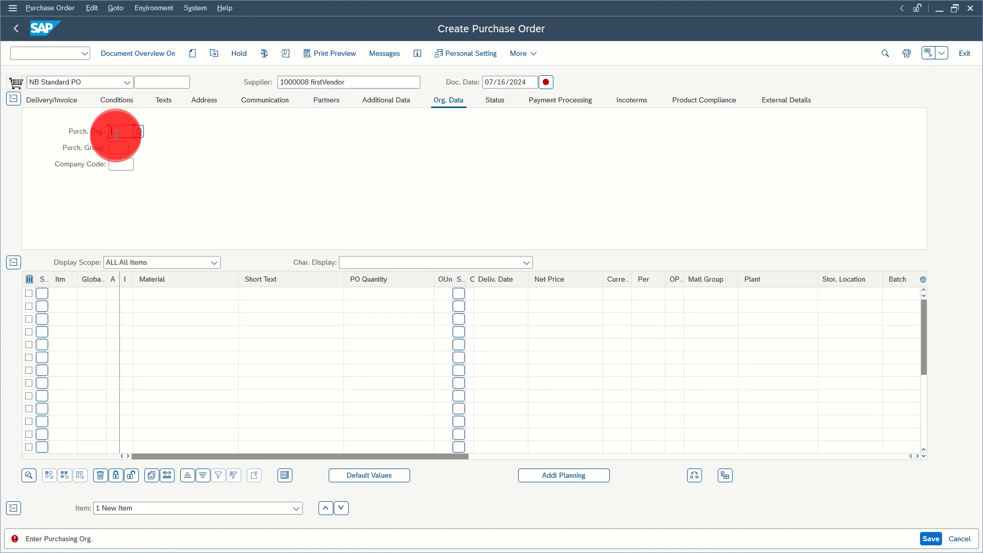
{"action": "type", "text": "YB"}
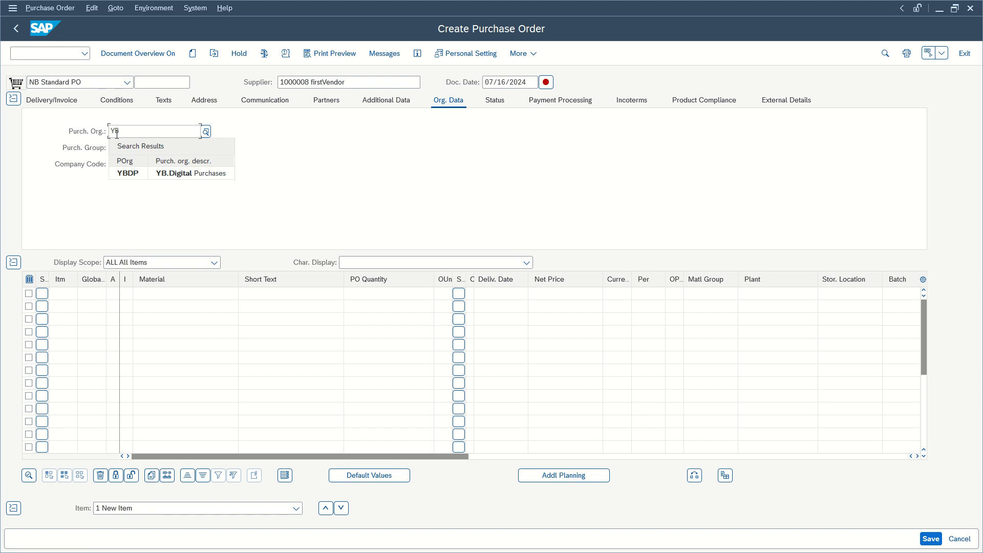
{"action": "left_click", "coordinate": [138, 173]}
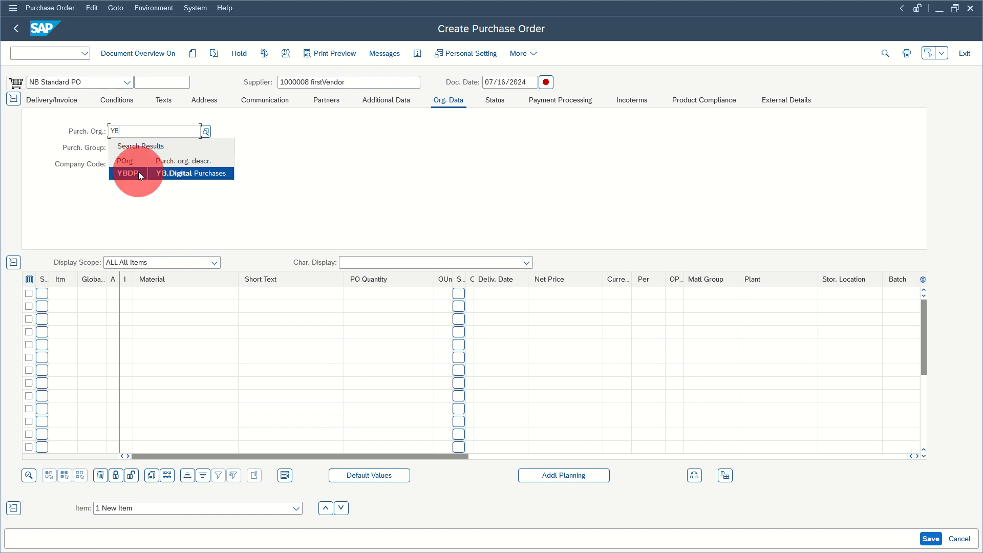
{"action": "left_click", "coordinate": [120, 148]}
{"action": "type", "text": "001"}
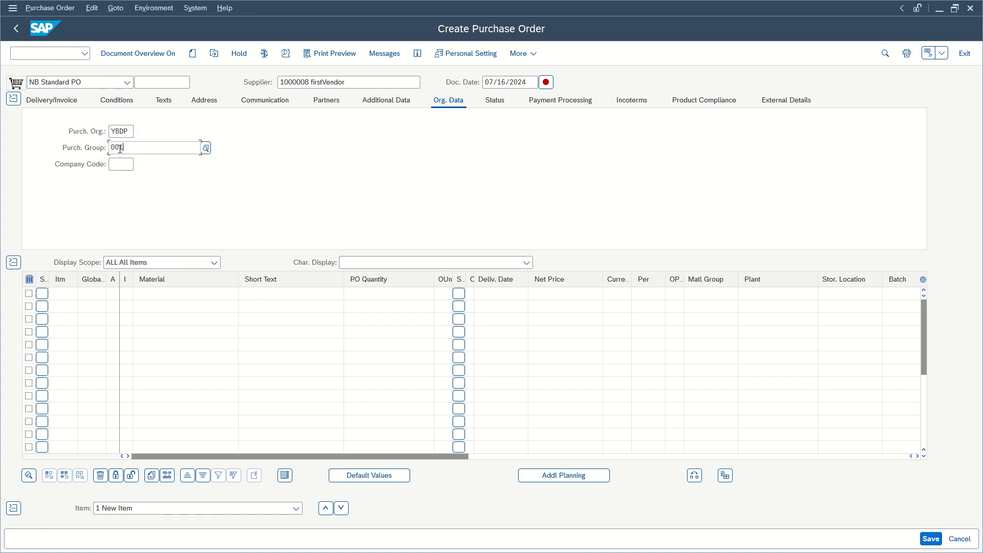
{"action": "left_click", "coordinate": [121, 165]}
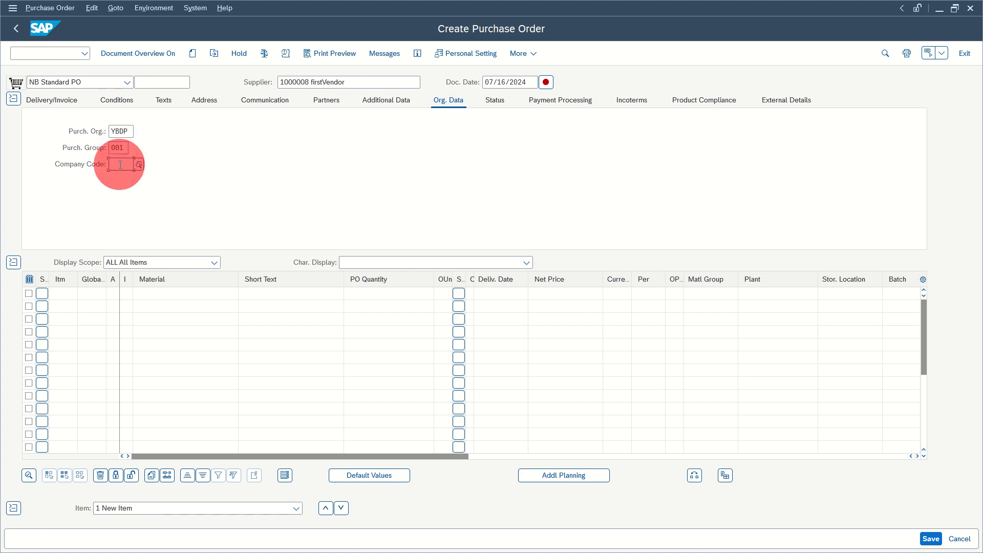
{"action": "type", "text": "YBD1"}
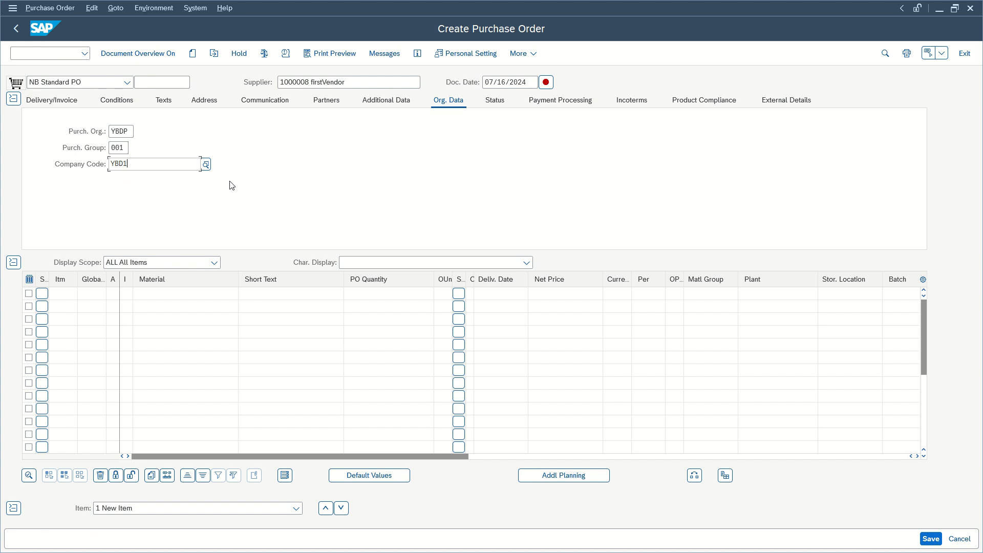
{"action": "key", "text": "Return"}
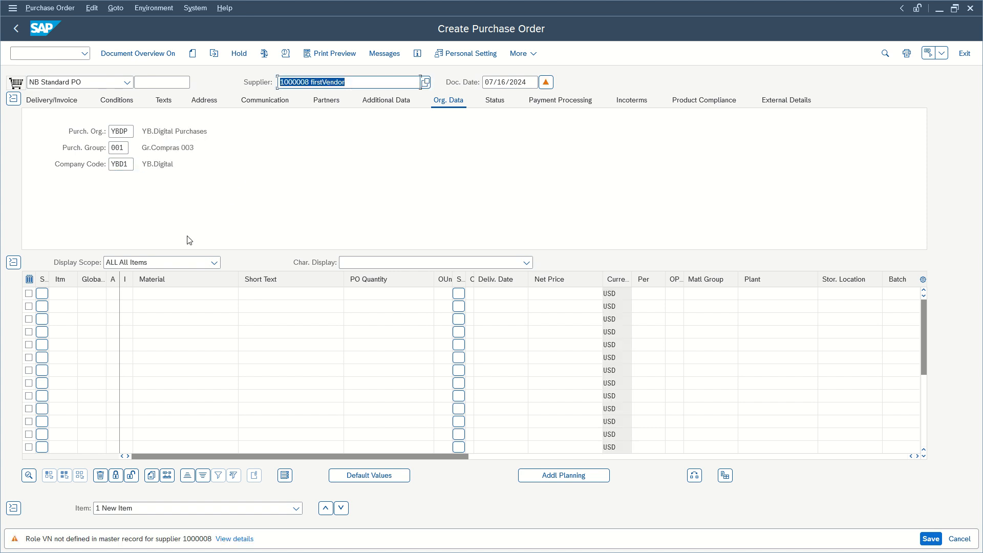
Step: Add material LOCALMAT as the first purchase order item and assign it to plant YBD1
{"action": "left_click", "coordinate": [204, 296]}
{"action": "type", "text": "local"}
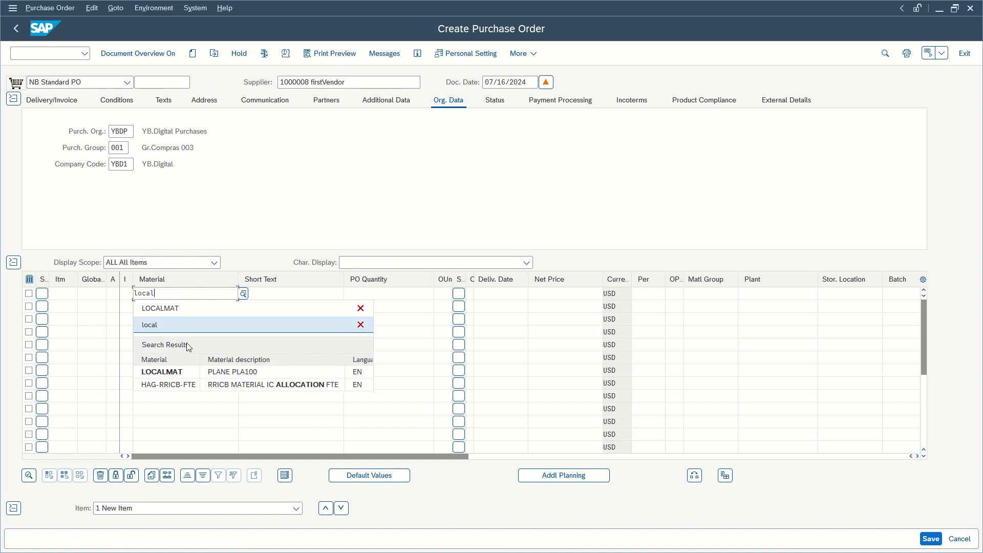
{"action": "left_click", "coordinate": [183, 371]}
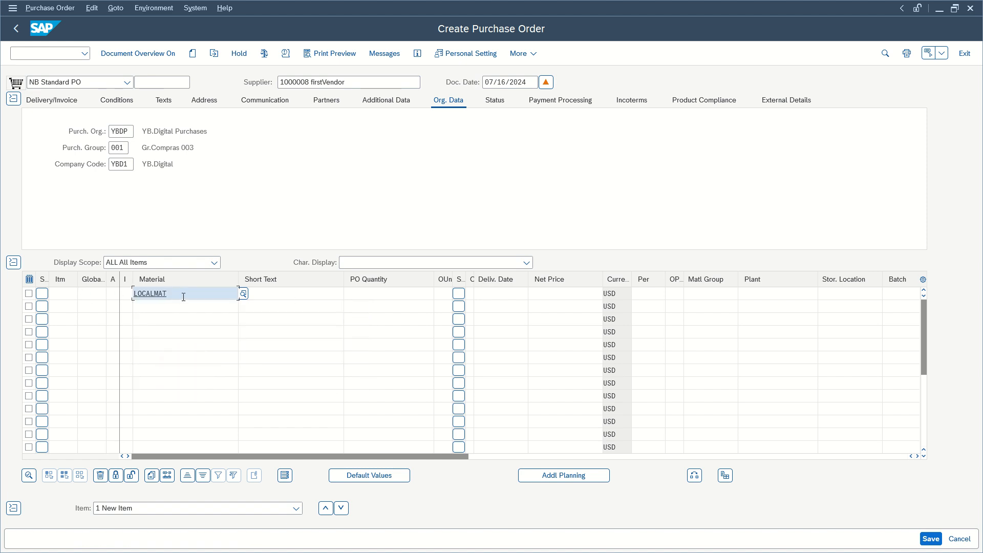
{"action": "key", "text": "Return"}
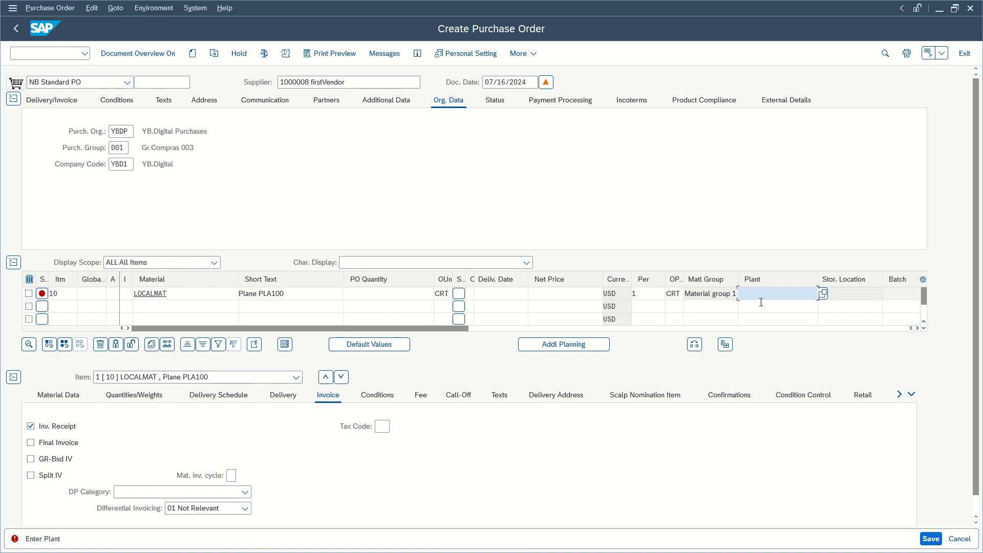
{"action": "left_click", "coordinate": [762, 294]}
{"action": "type", "text": "YBD1"}
{"action": "key", "text": "Return"}
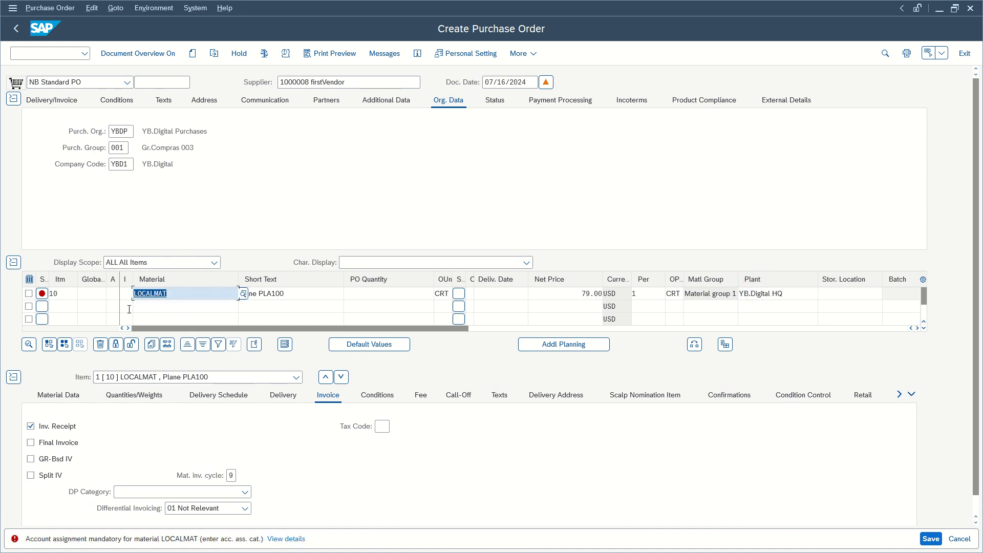
Step: Give the LOCALMAT item account assignment category F (Order) and a PO quantity of 100 CRT
{"action": "left_click", "coordinate": [114, 293]}
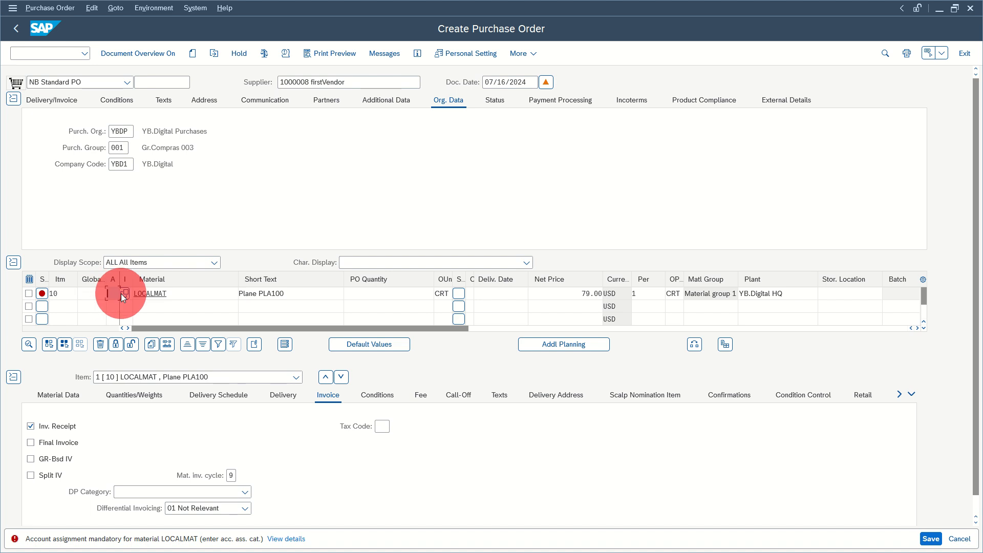
{"action": "left_click", "coordinate": [125, 293]}
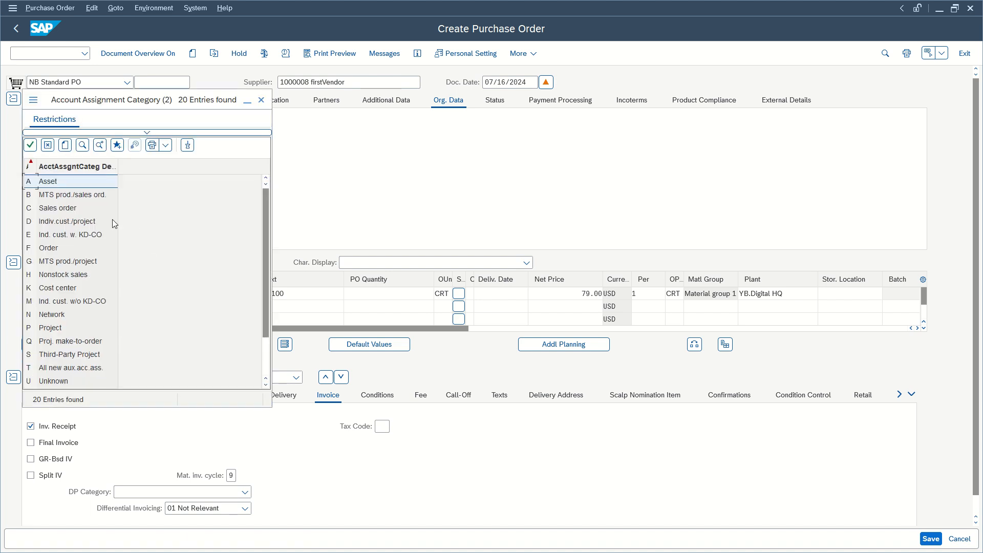
{"action": "double_click", "coordinate": [57, 247]}
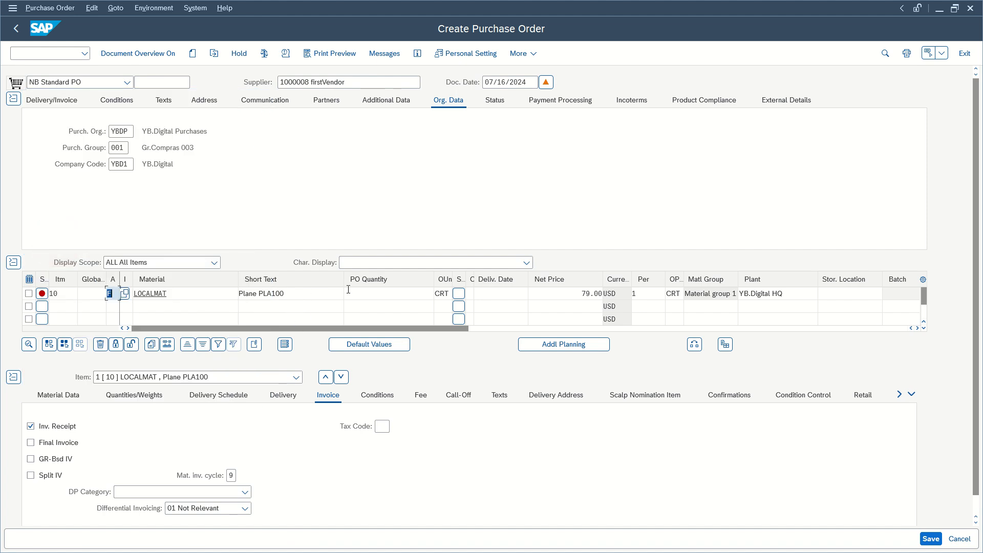
{"action": "left_click", "coordinate": [364, 292]}
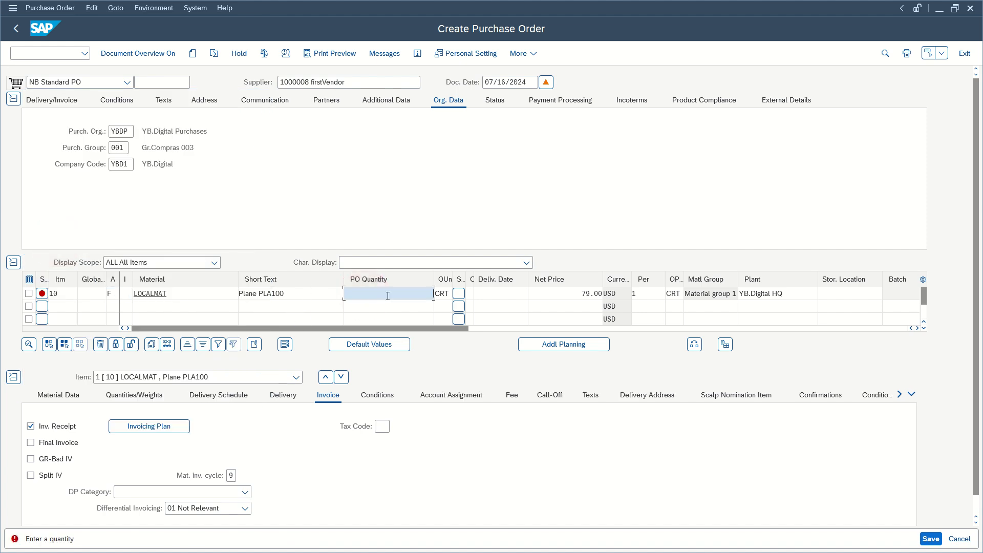
{"action": "left_click", "coordinate": [388, 297]}
{"action": "type", "text": "10"}
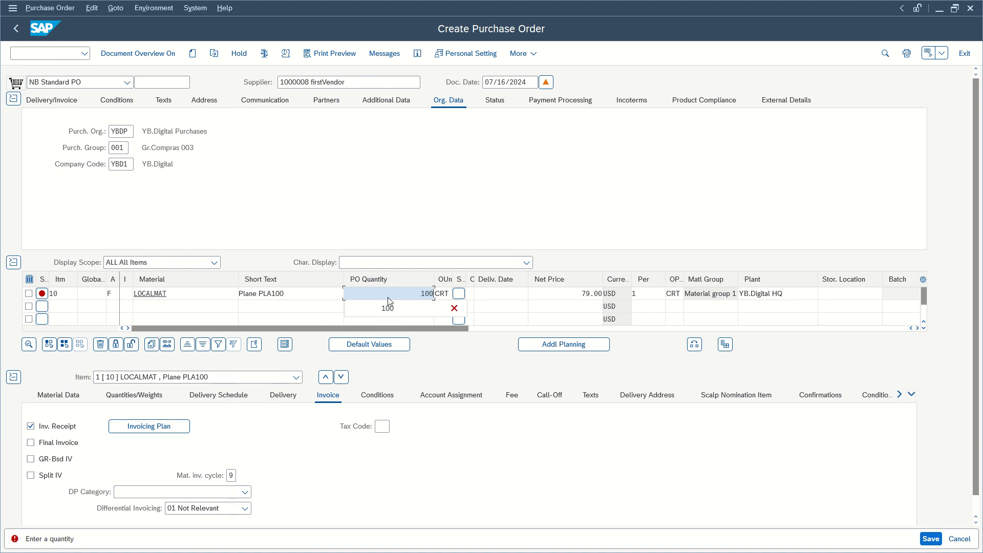
{"action": "type", "text": "0"}
{"action": "key", "text": "Return"}
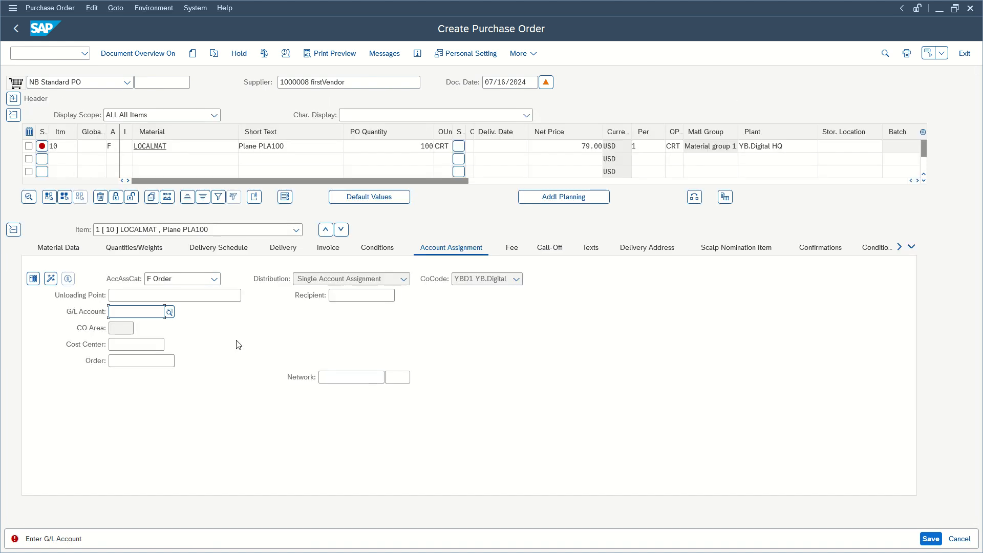
Step: Search the G/L account value help of the item's account assignment for accounts in company code YBD1
{"action": "left_click", "coordinate": [131, 312]}
{"action": "left_click", "coordinate": [169, 312]}
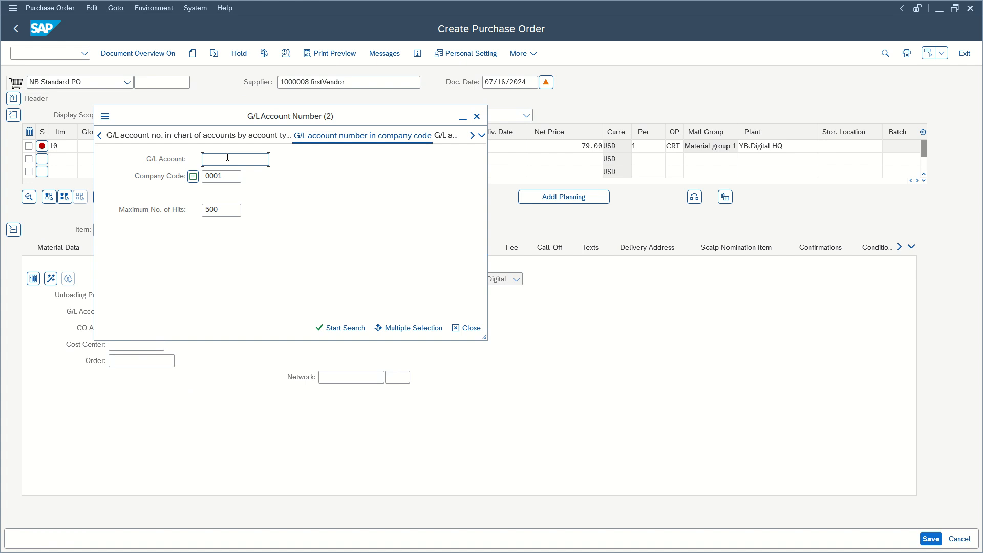
{"action": "left_click", "coordinate": [184, 177]}
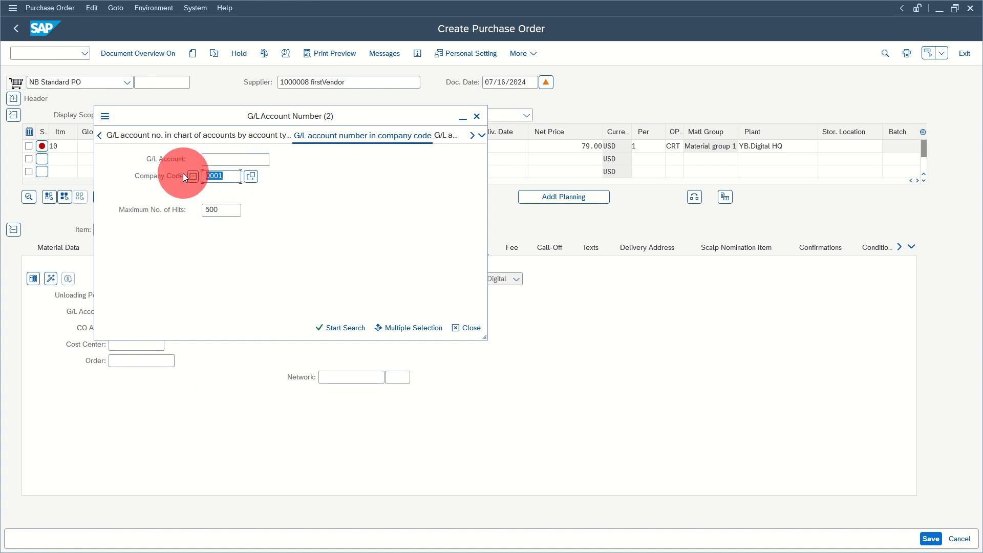
{"action": "type", "text": "YBD"}
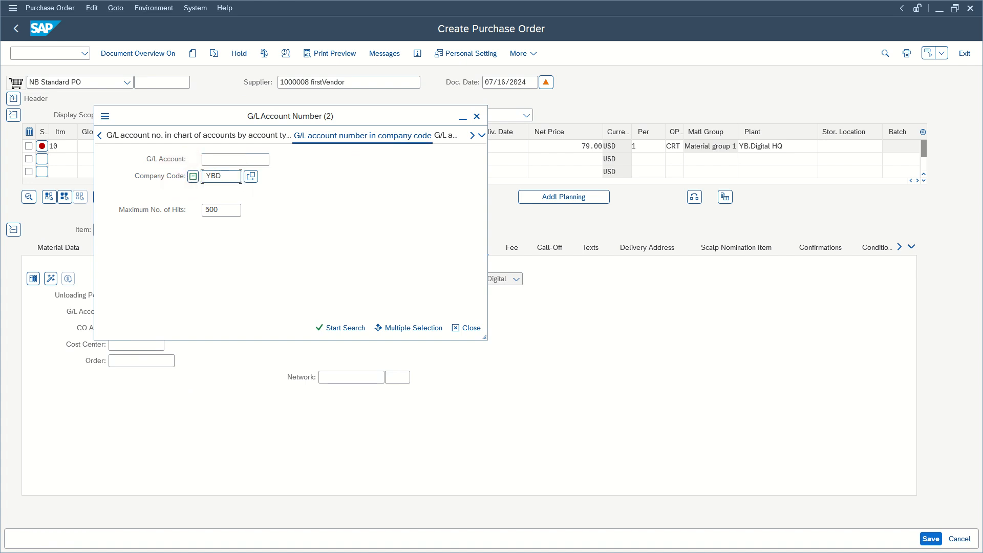
{"action": "type", "text": "1"}
{"action": "left_click", "coordinate": [183, 173]}
{"action": "key", "text": "Return"}
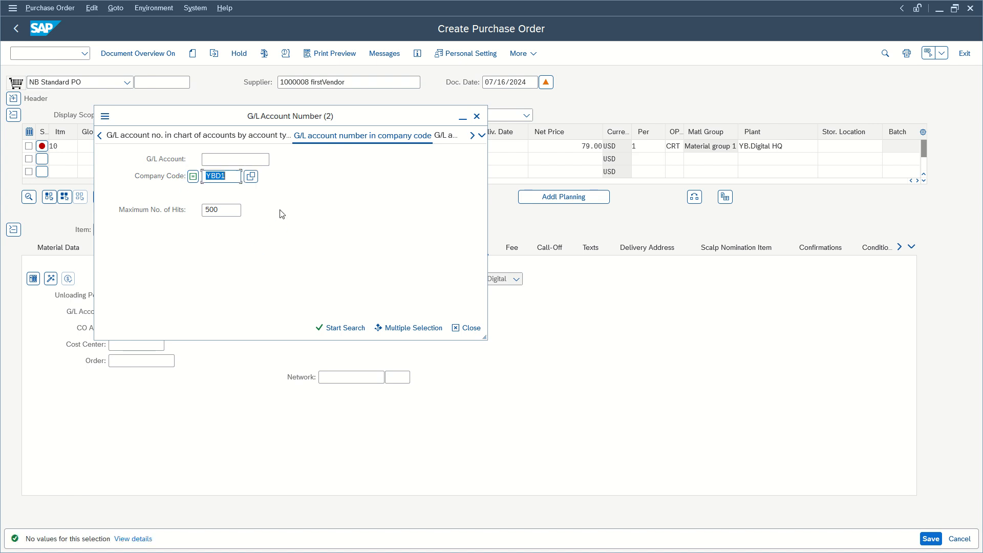
Step: Pick company code YBD1 (YB.Digital) from the company code list and repeat the G/L account search
{"action": "left_click", "coordinate": [235, 175]}
{"action": "left_click", "coordinate": [251, 177]}
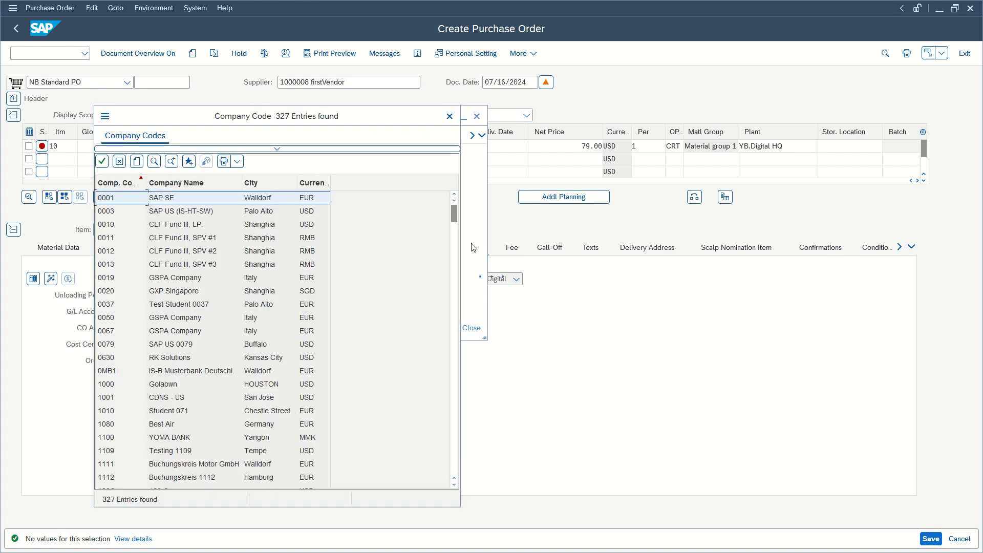
{"action": "left_click_drag", "start_coordinate": [453, 204], "coordinate": [435, 487]}
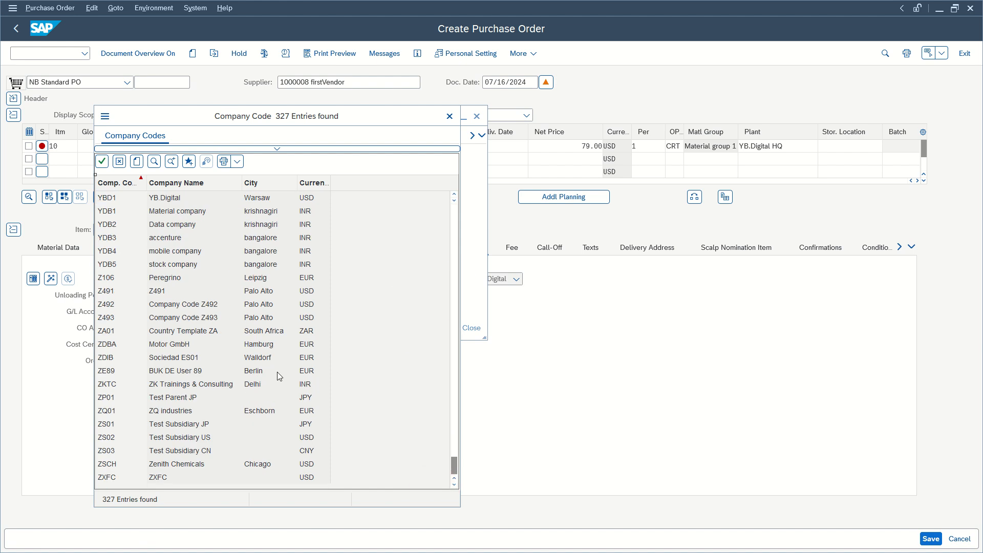
{"action": "double_click", "coordinate": [136, 199]}
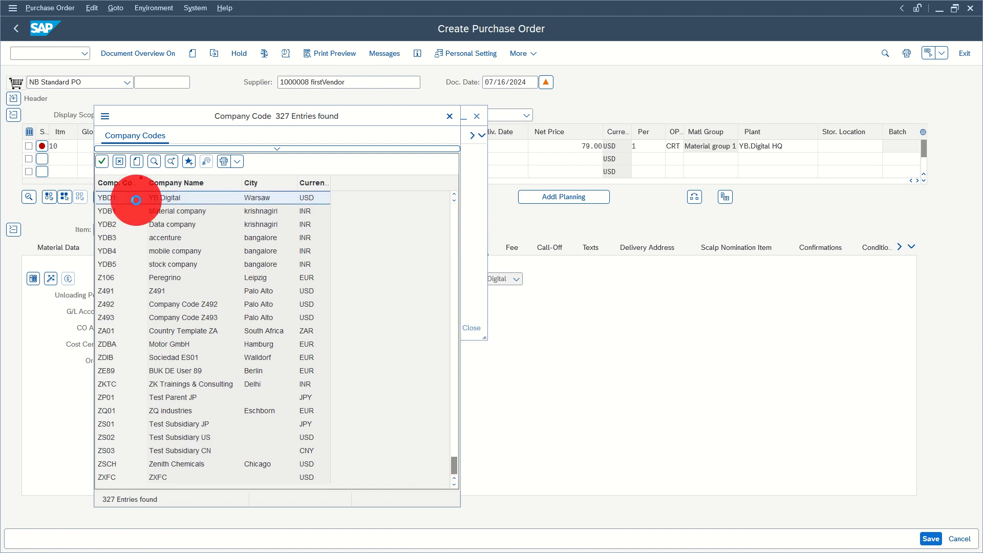
{"action": "left_click", "coordinate": [336, 328]}
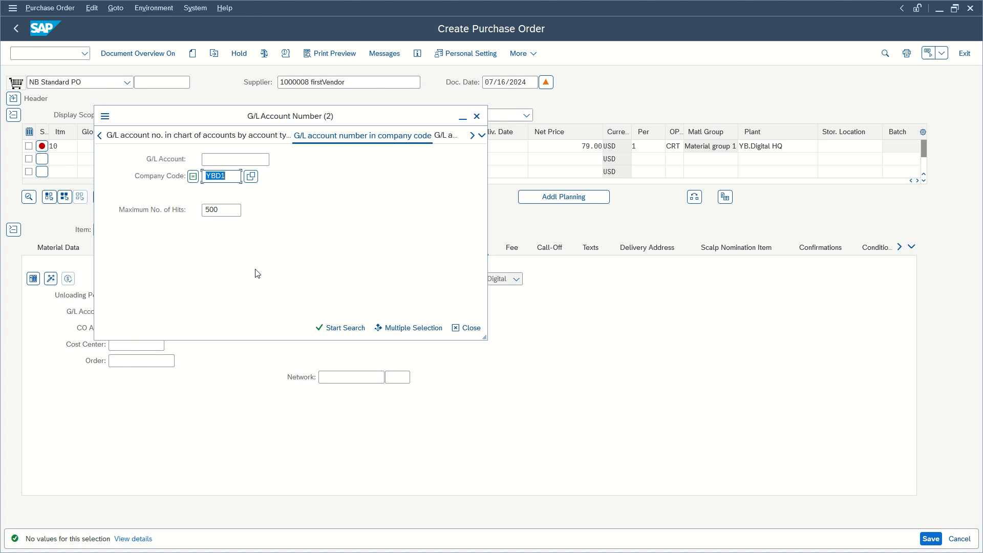
Step: Close the G/L account value help and open transaction FS00 in a new session alongside the purchase order
{"action": "left_click", "coordinate": [476, 116]}
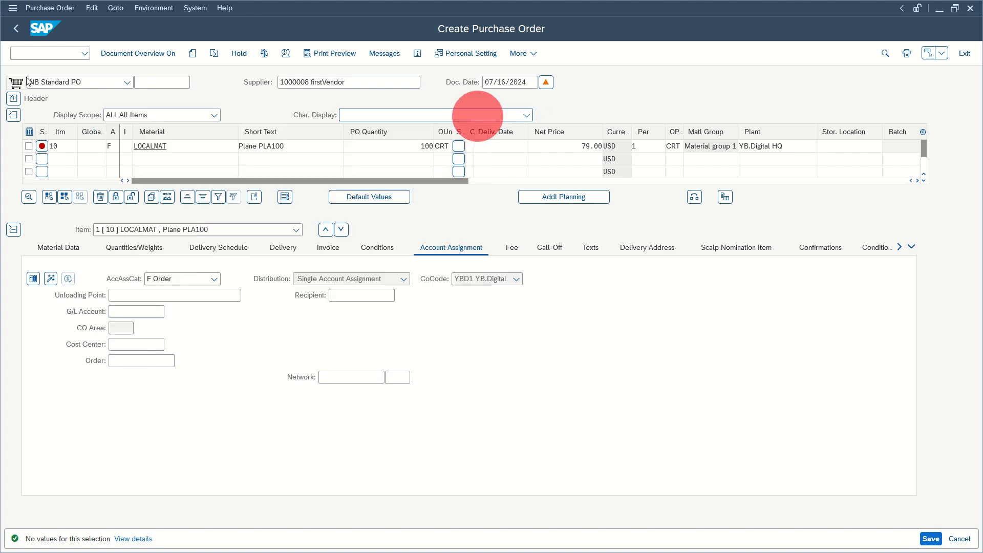
{"action": "left_click", "coordinate": [42, 53]}
{"action": "type", "text": "/"}
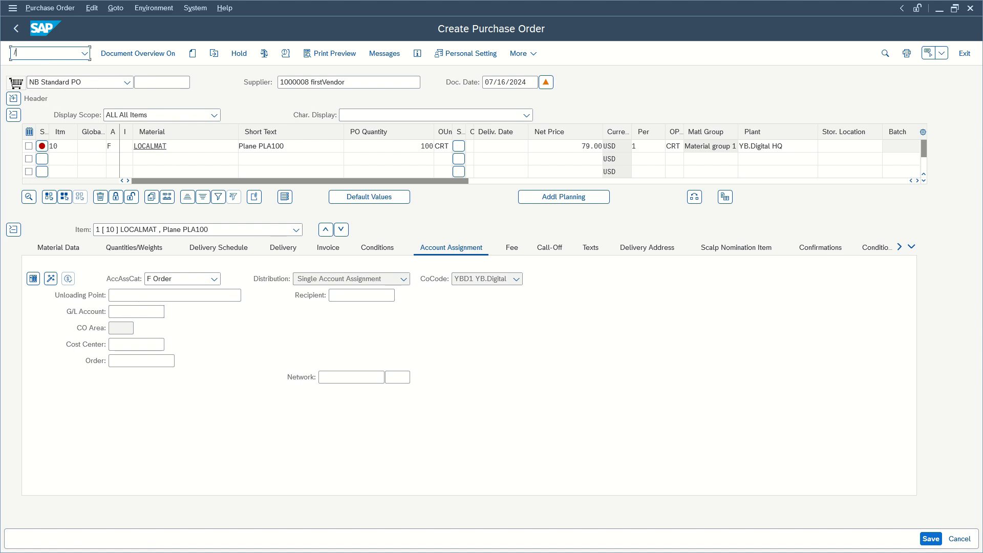
{"action": "type", "text": "ofs00"}
{"action": "key", "text": "Return"}
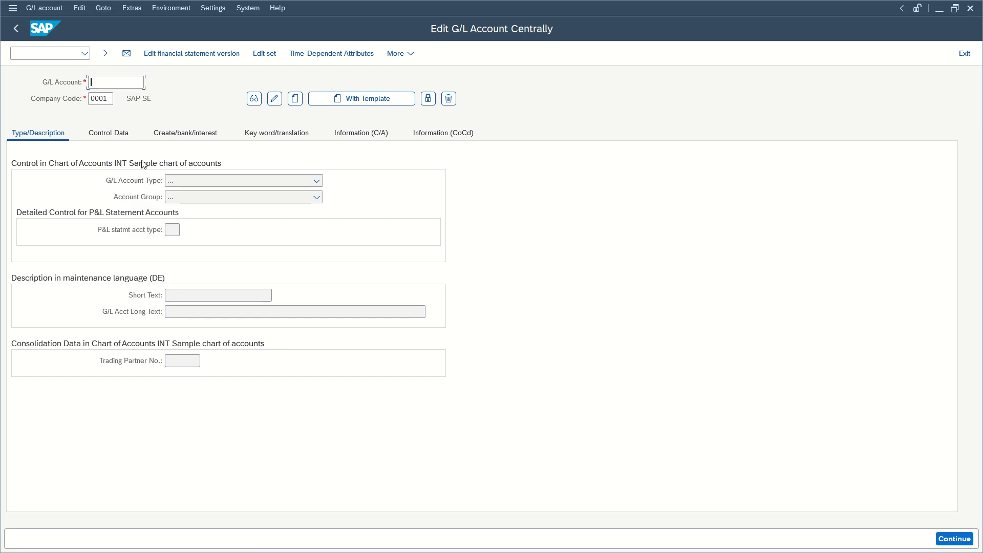
Step: Search the G/L account value help for accounts in company code 0001 and browse the list to the bank accounts
{"action": "left_click", "coordinate": [60, 97]}
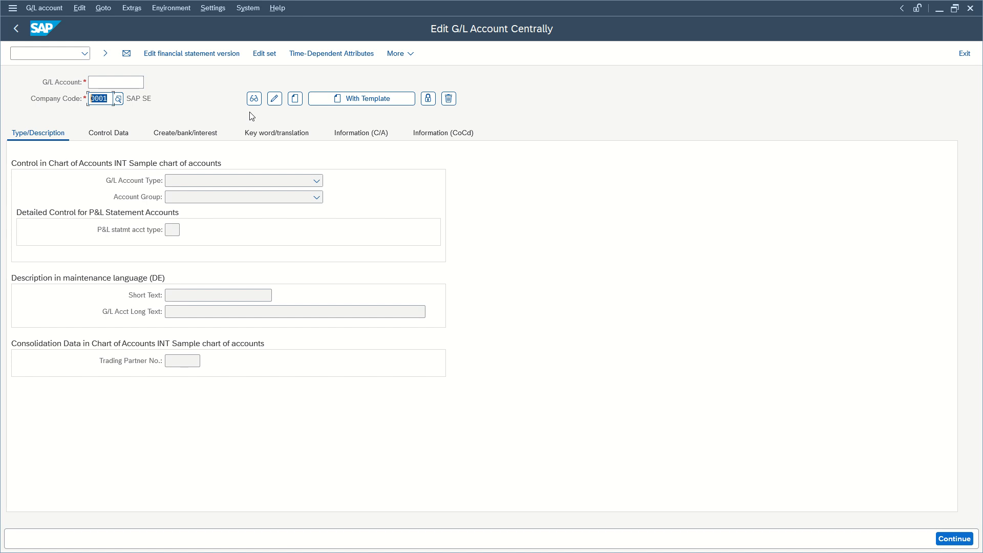
{"action": "left_click", "coordinate": [119, 82]}
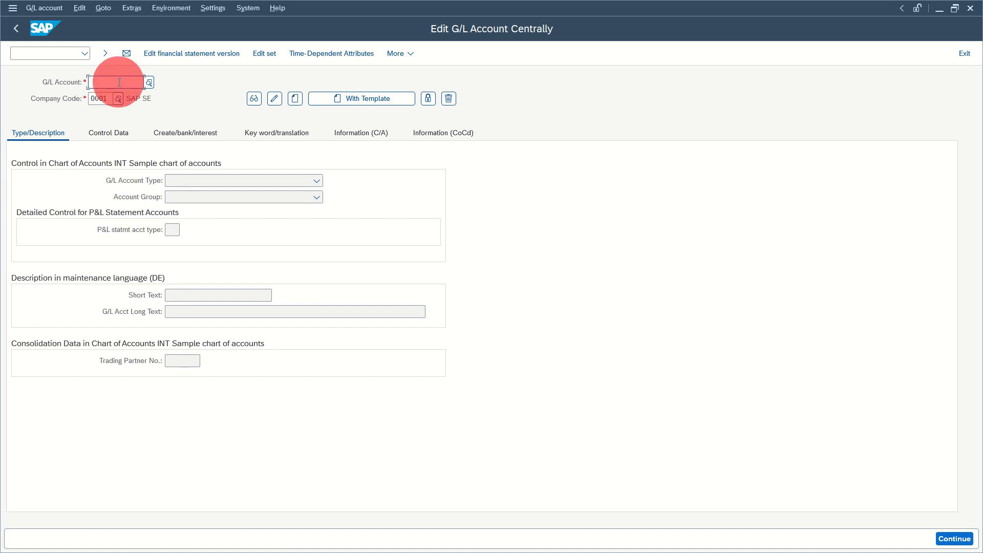
{"action": "left_click", "coordinate": [148, 82]}
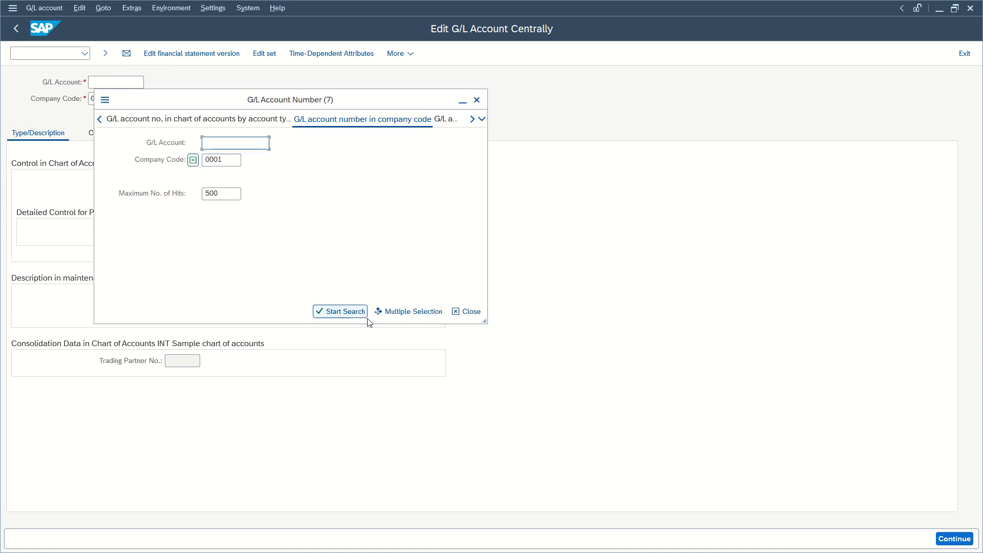
{"action": "left_click", "coordinate": [341, 311]}
{"action": "scroll", "coordinate": [173, 298], "scroll_direction": "down", "scroll_amount": 1}
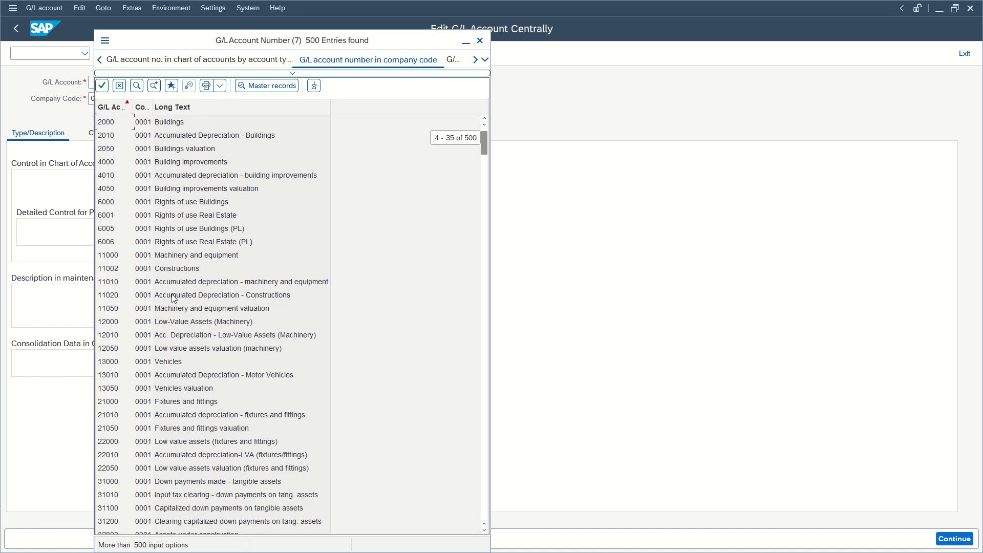
{"action": "scroll", "coordinate": [174, 297], "scroll_direction": "down", "scroll_amount": 20}
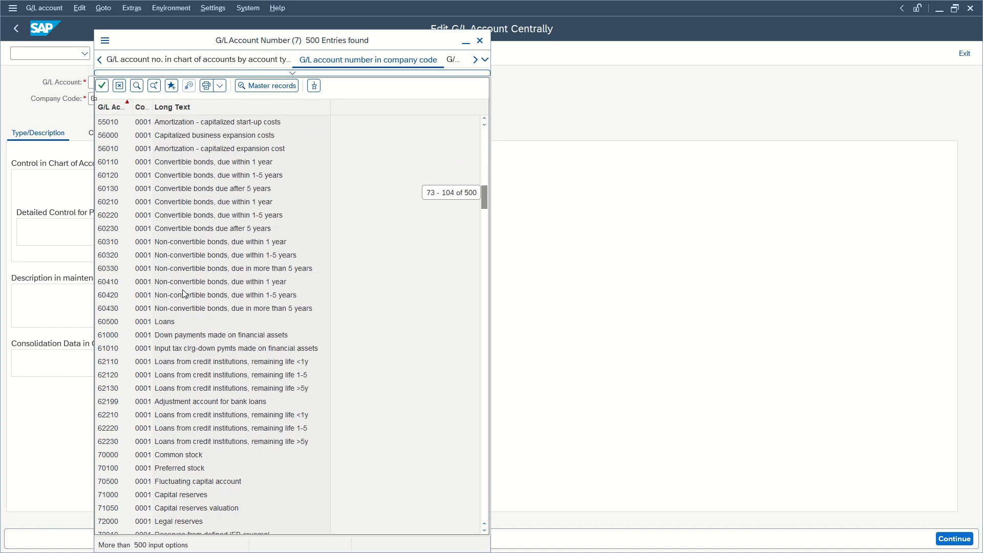
{"action": "scroll", "coordinate": [185, 295], "scroll_direction": "down", "scroll_amount": 20}
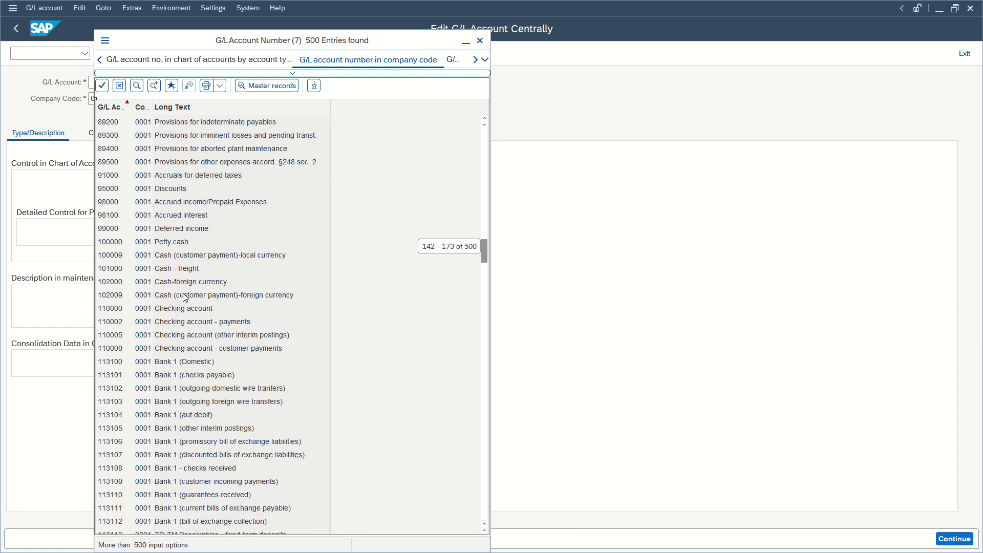
Step: Pick G/L account 113100, Bank 1 (Domestic), from the list of company code 0001 accounts
{"action": "scroll", "coordinate": [184, 297], "scroll_direction": "down", "scroll_amount": 6}
{"action": "scroll", "coordinate": [179, 287], "scroll_direction": "up", "scroll_amount": 1}
{"action": "left_click", "coordinate": [177, 280]}
{"action": "scroll", "coordinate": [222, 320], "scroll_direction": "up", "scroll_amount": 4}
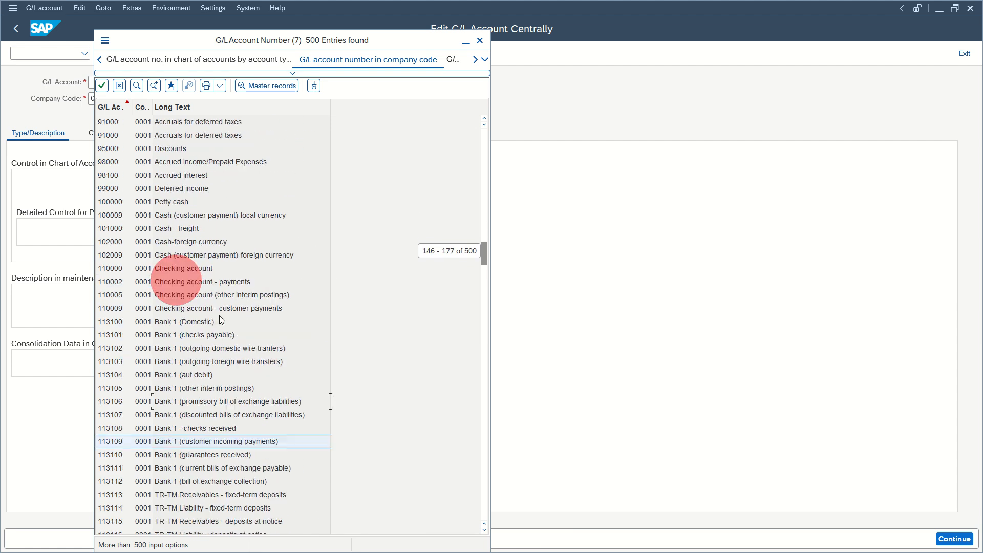
{"action": "scroll", "coordinate": [221, 320], "scroll_direction": "up", "scroll_amount": 2}
{"action": "left_click", "coordinate": [189, 402]}
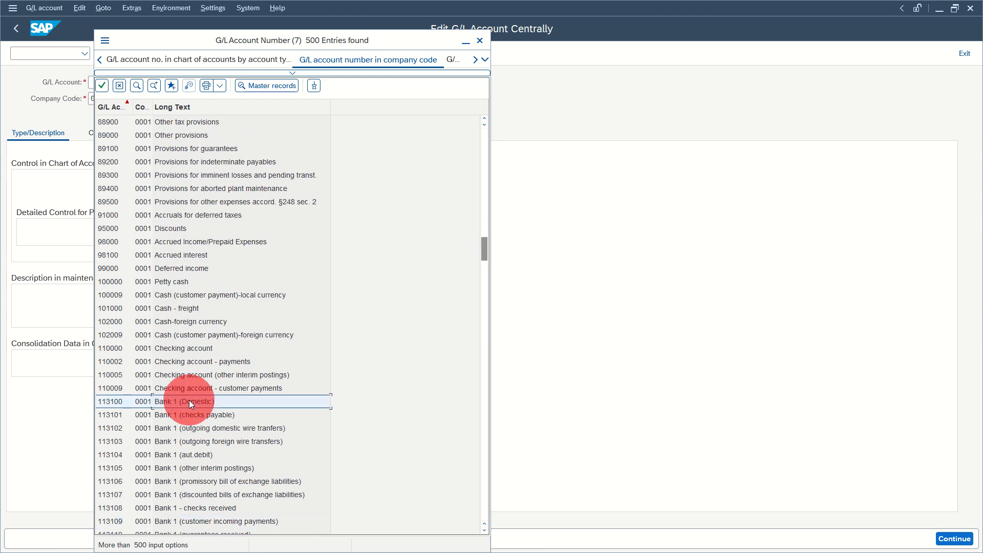
{"action": "left_click", "coordinate": [189, 402]}
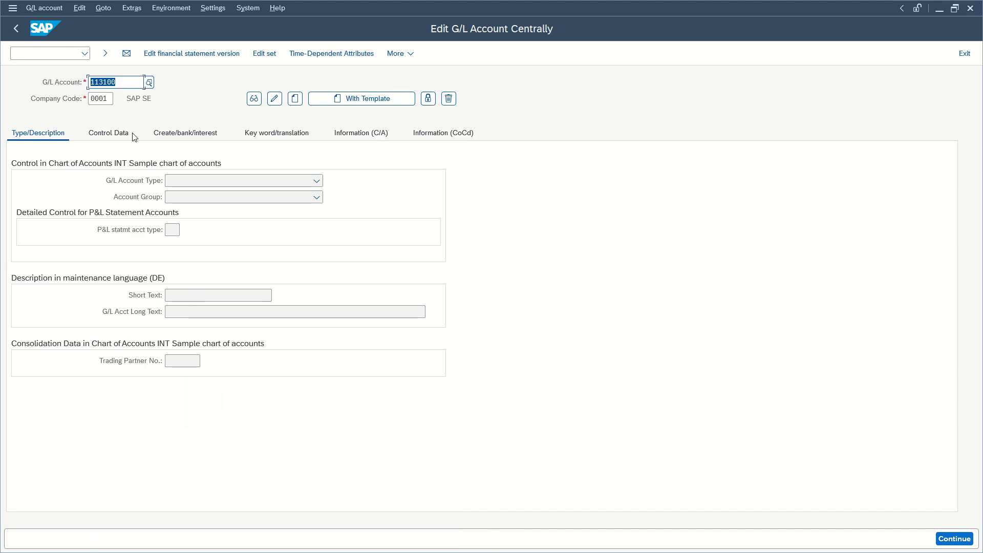
Step: Set the company code to YBD1 for G/L account 113100 and submit the entry
{"action": "left_click", "coordinate": [100, 98]}
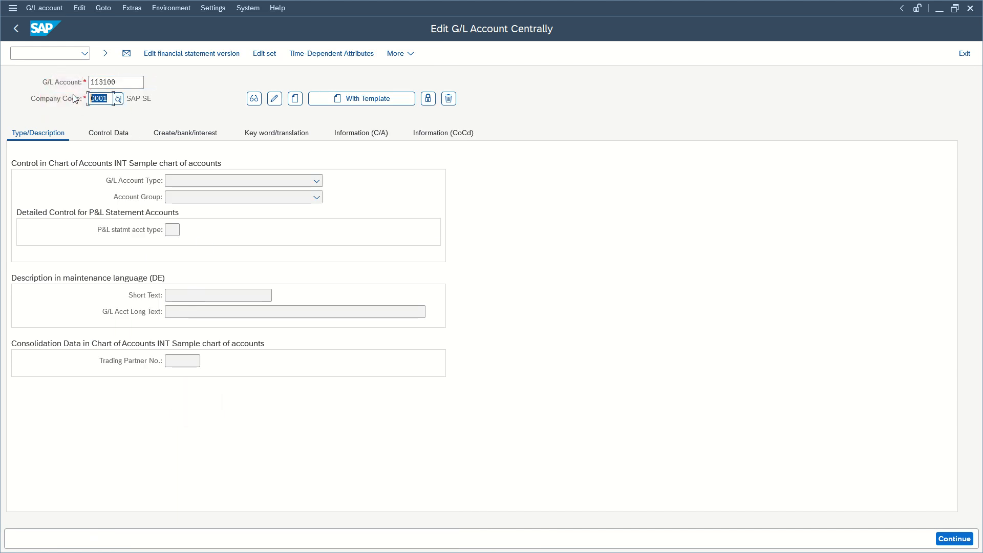
{"action": "type", "text": "YBD1"}
{"action": "key", "text": "Return"}
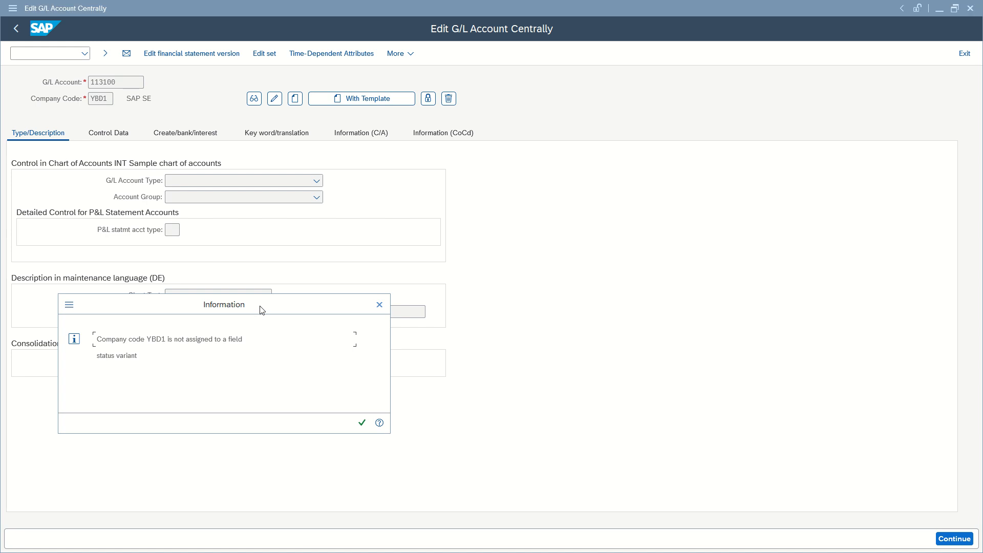
Step: Switch through the open sessions to the firstVendor business partner session and close it
{"action": "key", "text": "alt+Tab"}
{"action": "key", "text": "alt+Tab"}
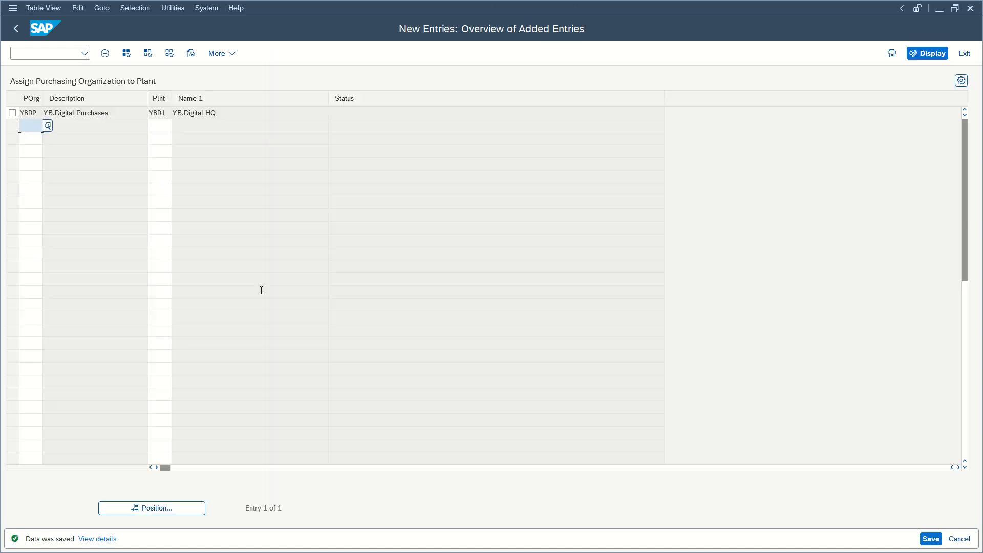
{"action": "key", "text": "alt+Tab"}
{"action": "key", "text": "alt+Tab"}
{"action": "key", "text": "alt+Tab"}
{"action": "key", "text": "alt+Tab"}
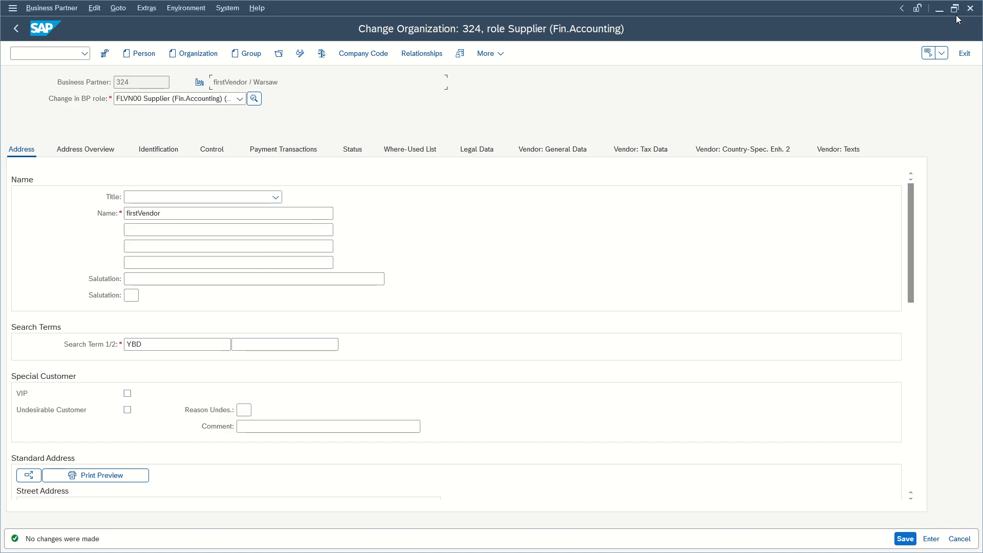
{"action": "left_click", "coordinate": [970, 9]}
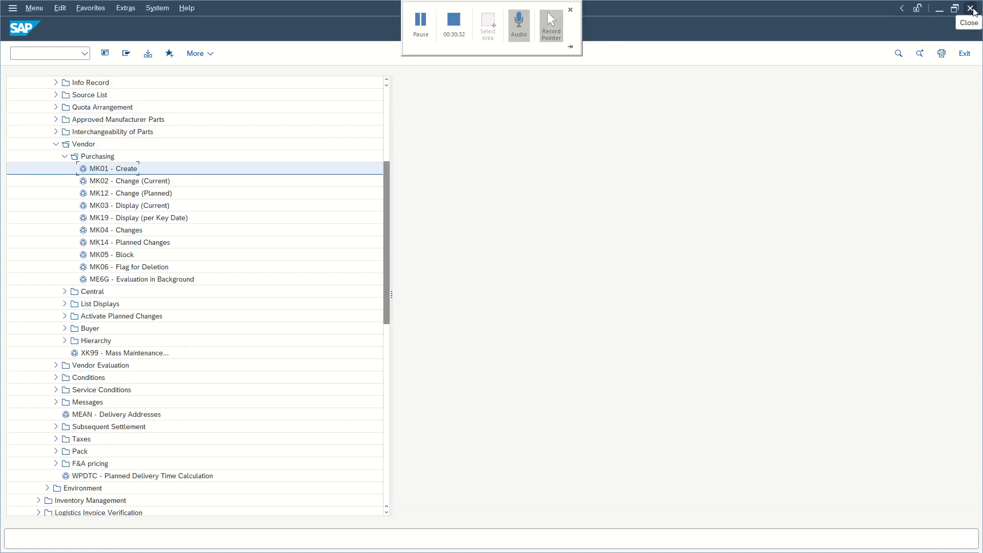
Step: Open transaction OBC4 for assigning company codes to field status variants from the SAP Easy Access session
{"action": "left_click", "coordinate": [19, 54]}
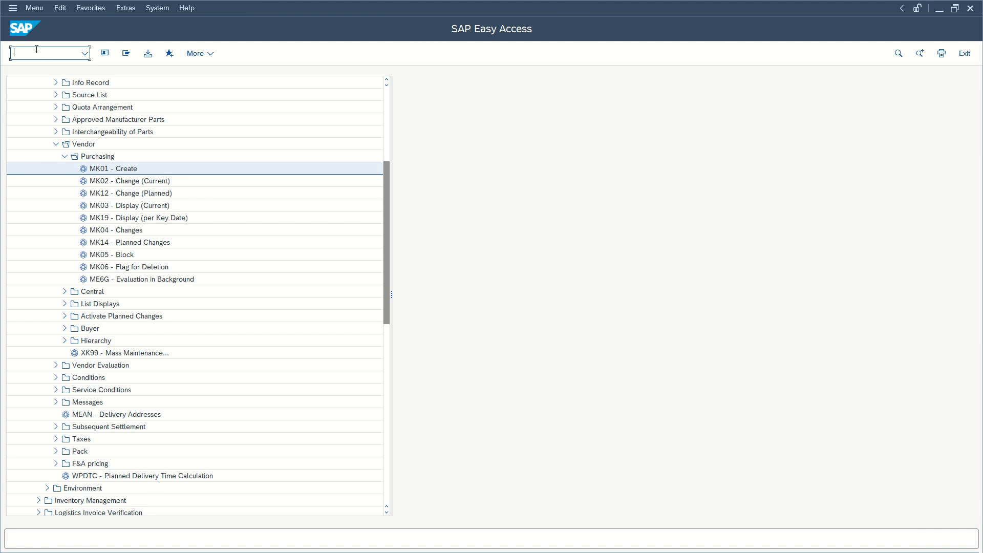
{"action": "type", "text": "obc"}
{"action": "type", "text": "4"}
{"action": "key", "text": "Return"}
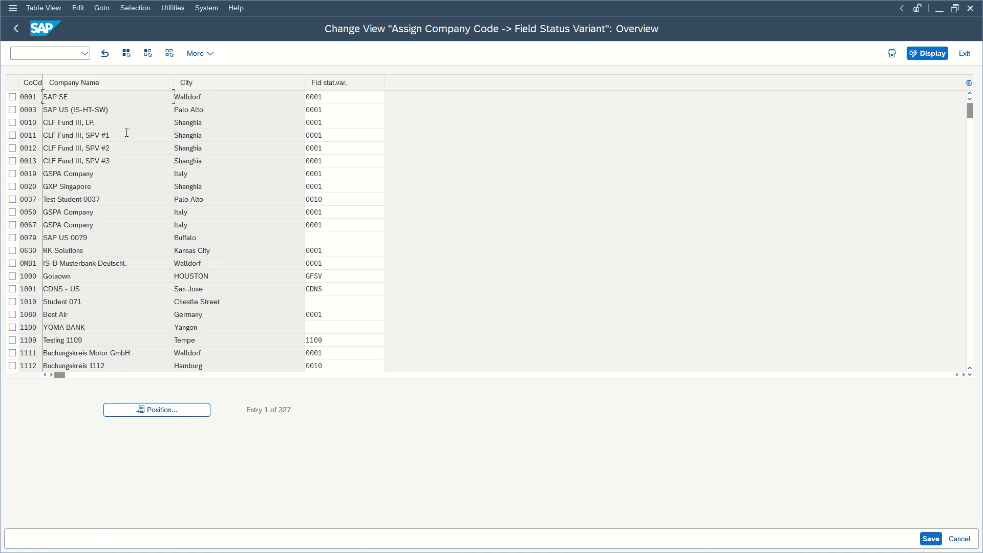
Step: Assign field status variant 0001 to company code YBD1 (YB.Digital) and save the table
{"action": "scroll", "coordinate": [272, 211], "scroll_direction": "down", "scroll_amount": 5}
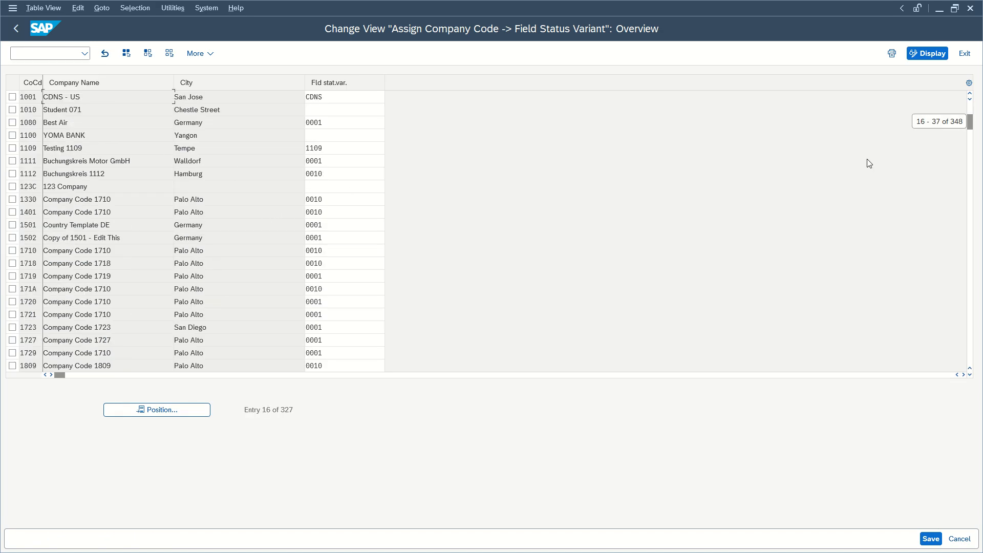
{"action": "left_click", "coordinate": [970, 145]}
{"action": "left_click_drag", "start_coordinate": [973, 183], "coordinate": [969, 338]}
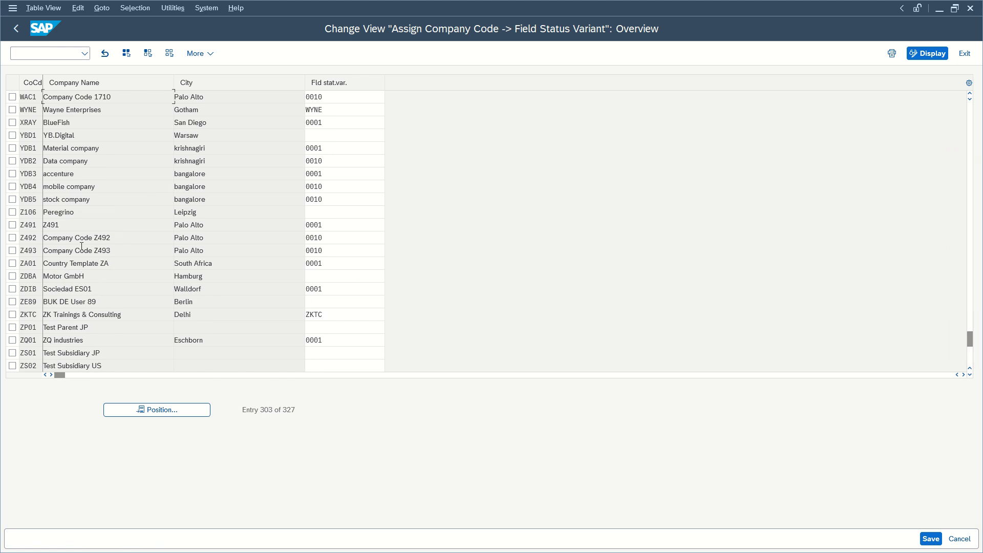
{"action": "left_click_drag", "start_coordinate": [99, 132], "coordinate": [24, 130]}
{"action": "left_click", "coordinate": [346, 135]}
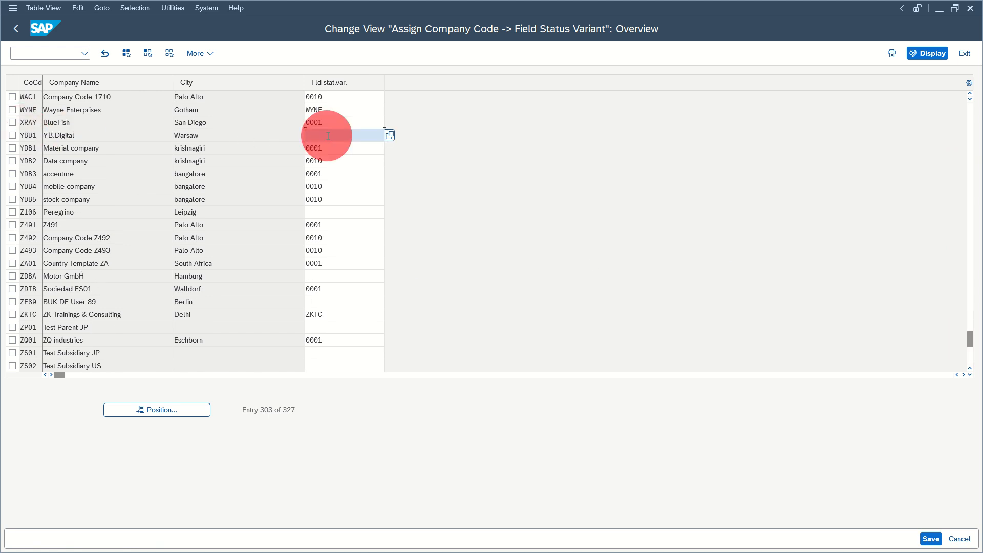
{"action": "left_click", "coordinate": [393, 134]}
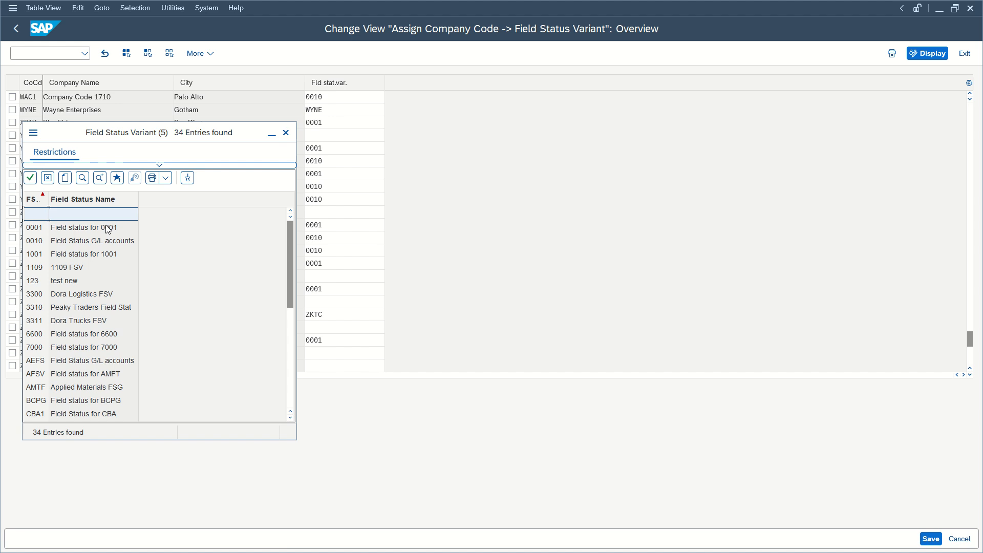
{"action": "left_click", "coordinate": [105, 228]}
{"action": "left_click_drag", "start_coordinate": [970, 344], "coordinate": [970, 103]}
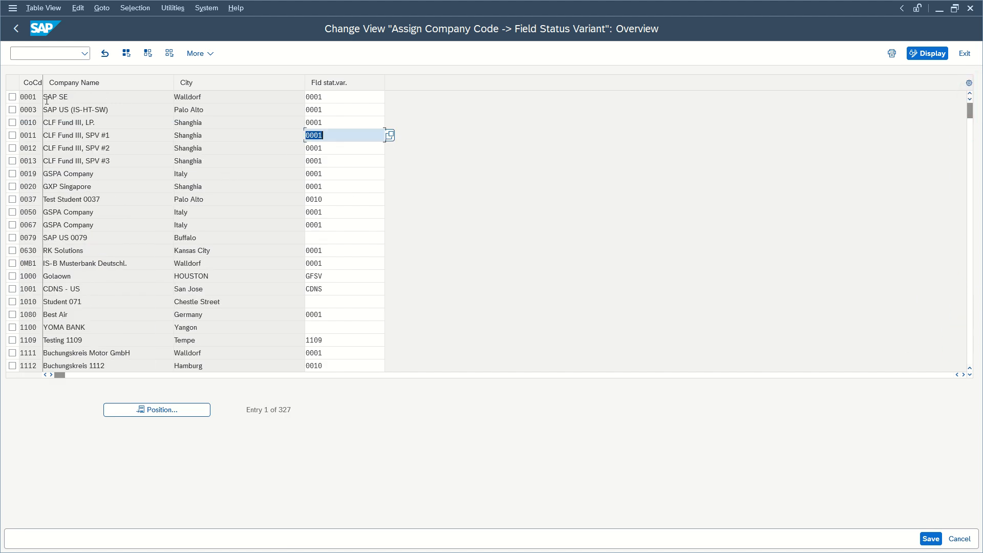
{"action": "left_click", "coordinate": [931, 538]}
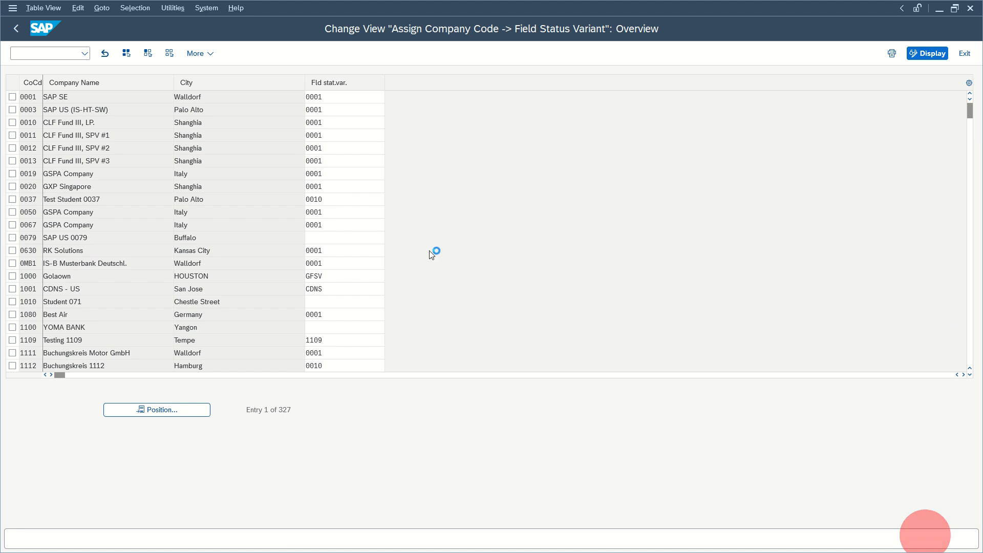
Step: Return to the G/L account session, dismiss the field status message and retry loading account 113100 for company code YBD1
{"action": "left_click", "coordinate": [272, 238]}
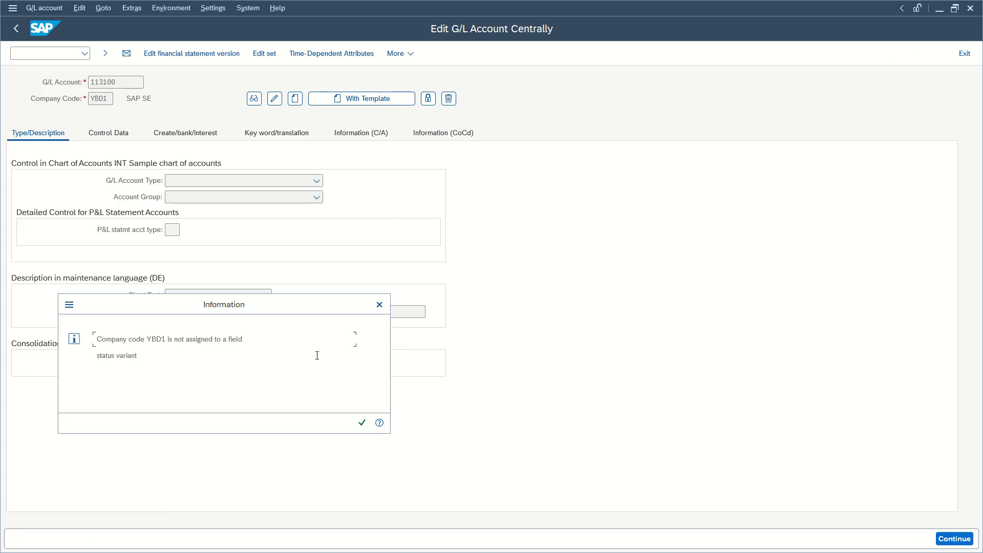
{"action": "left_click", "coordinate": [362, 423]}
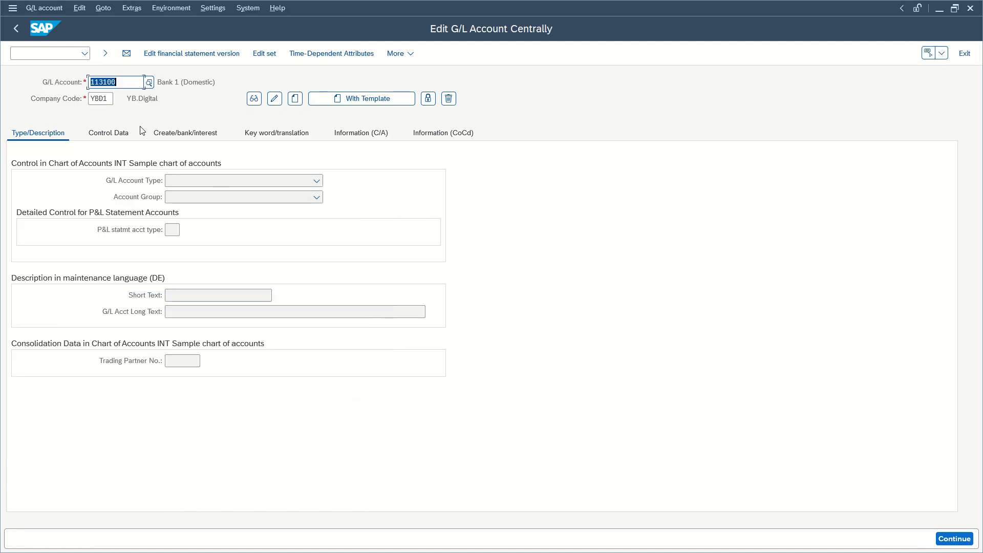
{"action": "key", "text": "Return"}
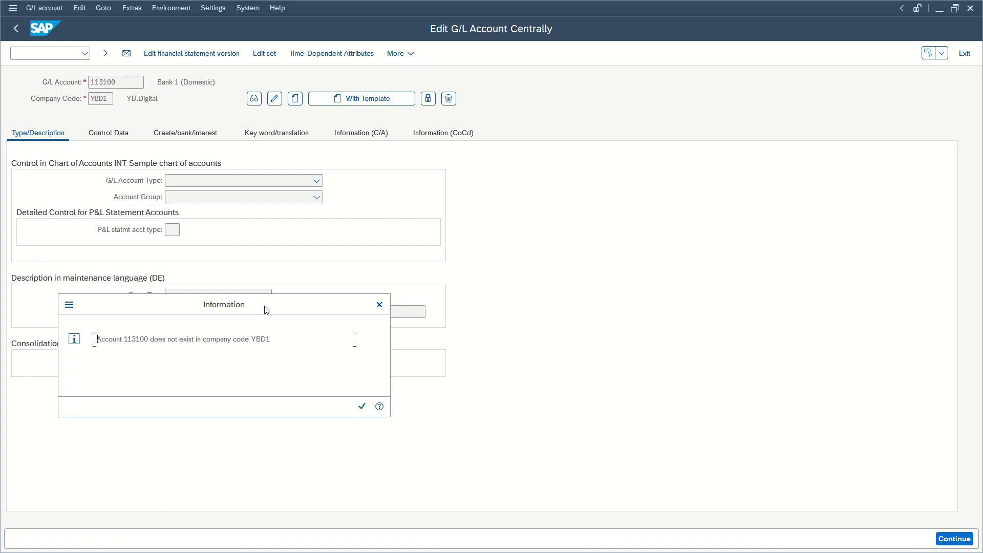
{"action": "left_click", "coordinate": [362, 407]}
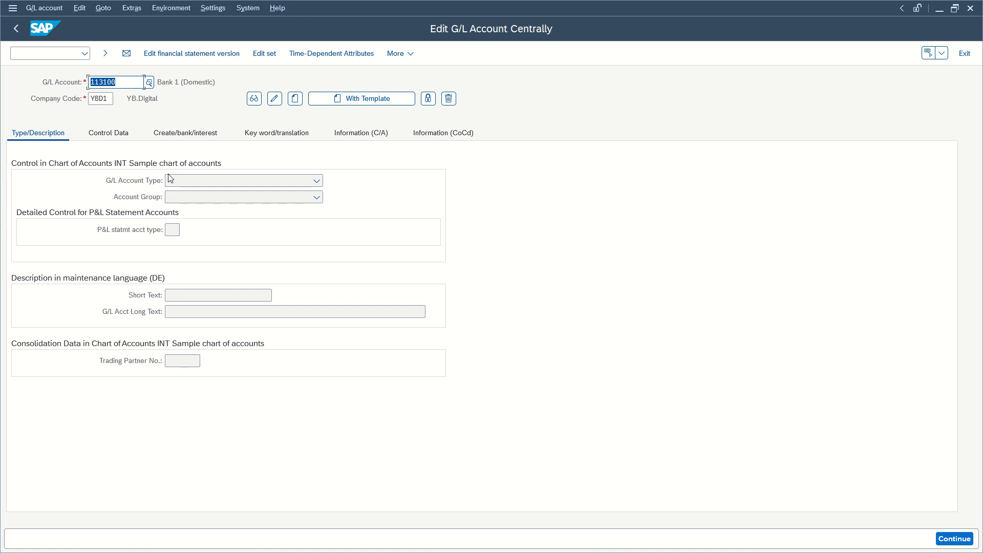
{"action": "key", "text": "Return"}
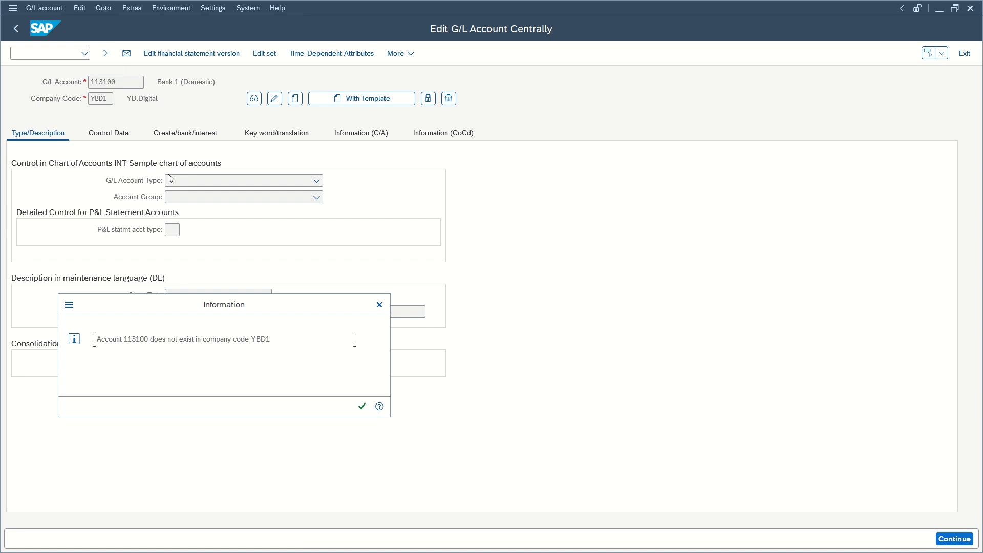
Step: Dismiss the account message, leave central G/L account editing and start transaction FS00 again
{"action": "left_click", "coordinate": [376, 306]}
{"action": "key", "text": "F3"}
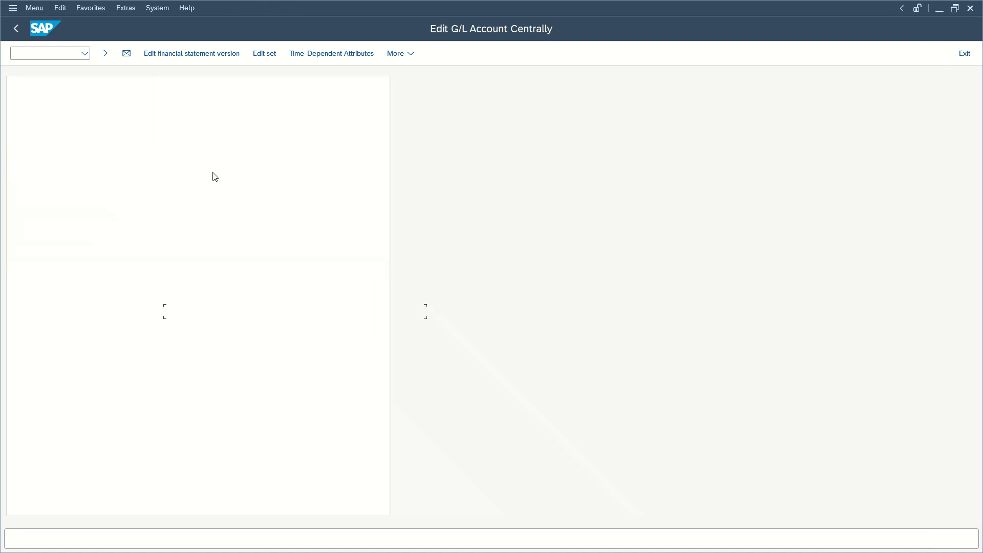
{"action": "type", "text": "fs00"}
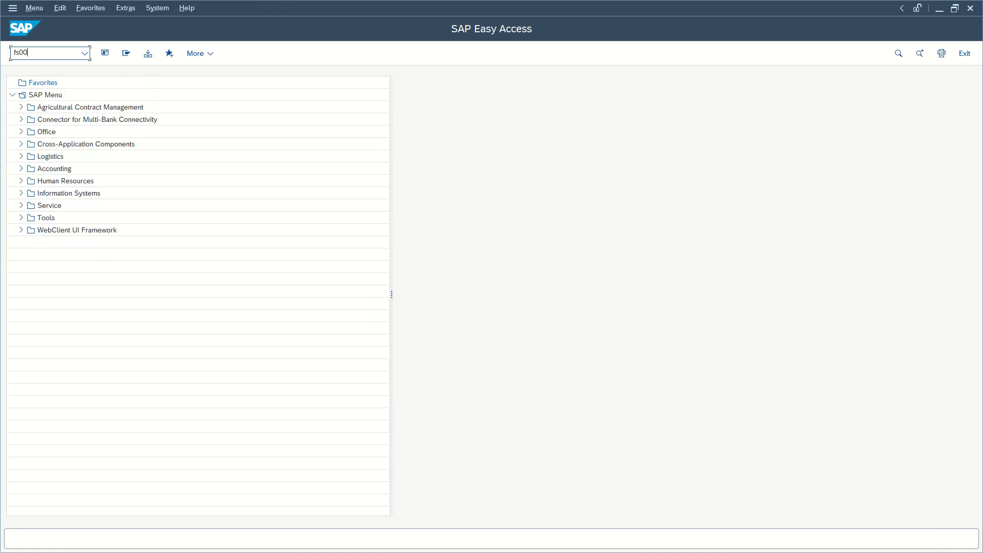
{"action": "key", "text": "Return"}
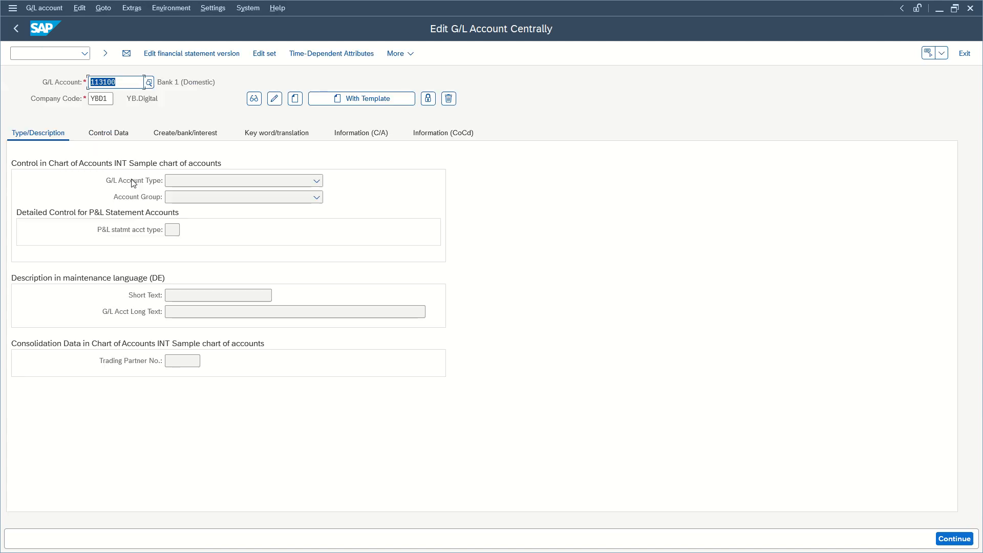
Step: Check account 113100 in company code YBD1 again and copy the account number
{"action": "left_click", "coordinate": [129, 80]}
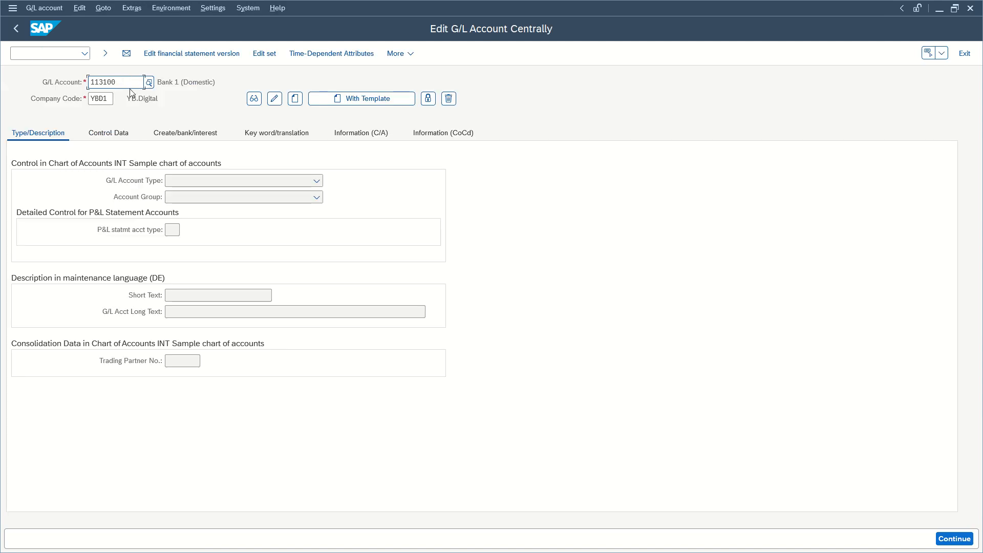
{"action": "key", "text": "Return"}
{"action": "key", "text": "Return"}
{"action": "key", "text": "ctrl+c"}
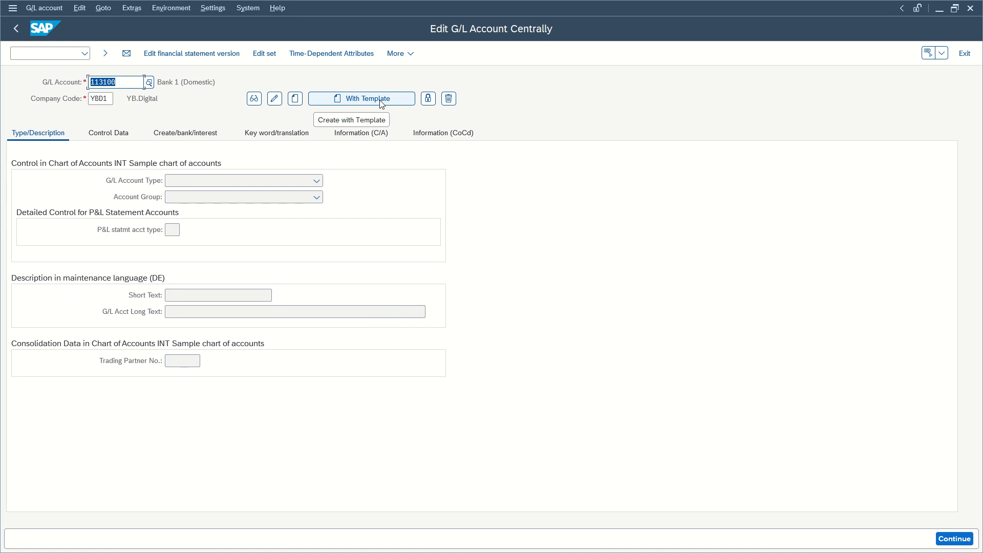
Step: Leave central G/L account editing and start transaction VKOA for assigning G/L accounts
{"action": "key", "text": "F3"}
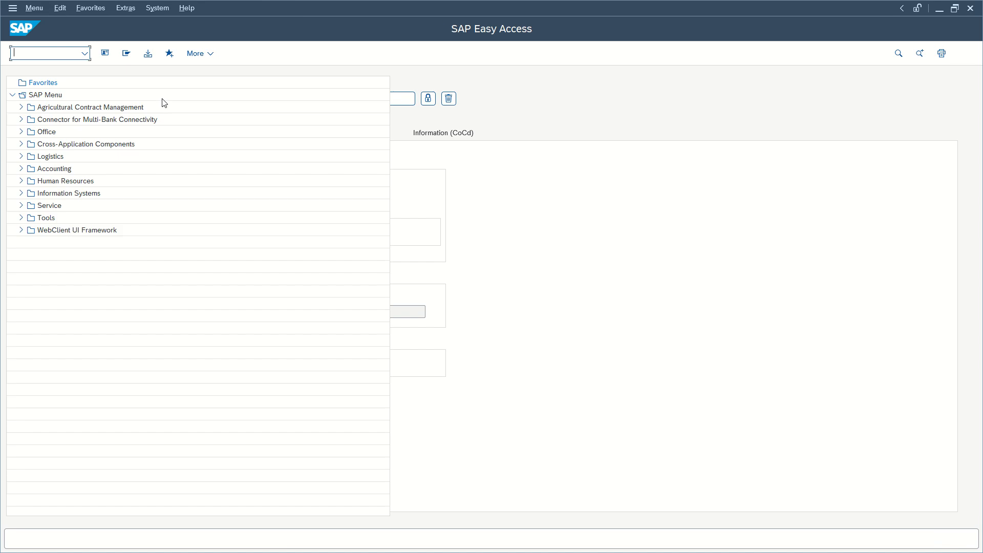
{"action": "type", "text": "vk0a"}
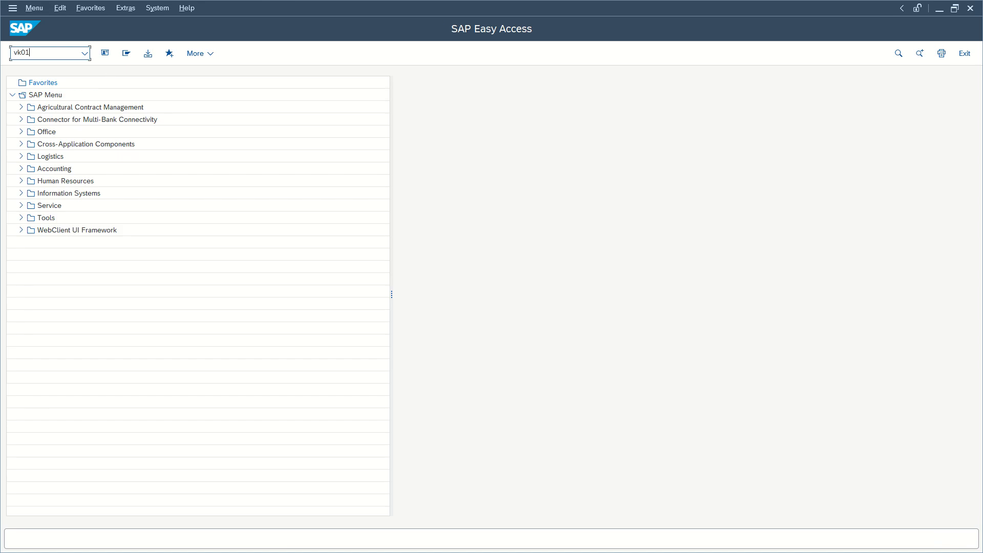
{"action": "key", "text": "Return"}
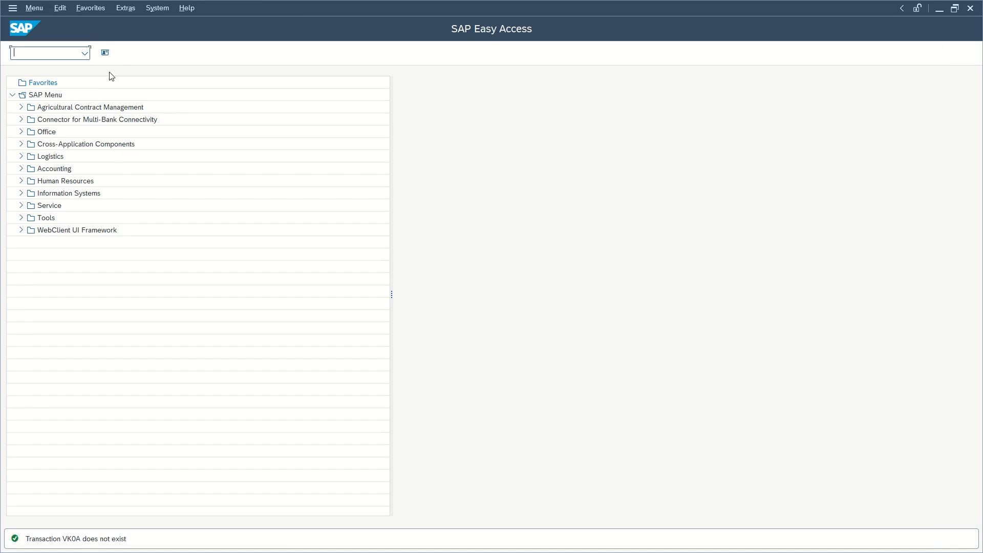
{"action": "type", "text": "vkoa"}
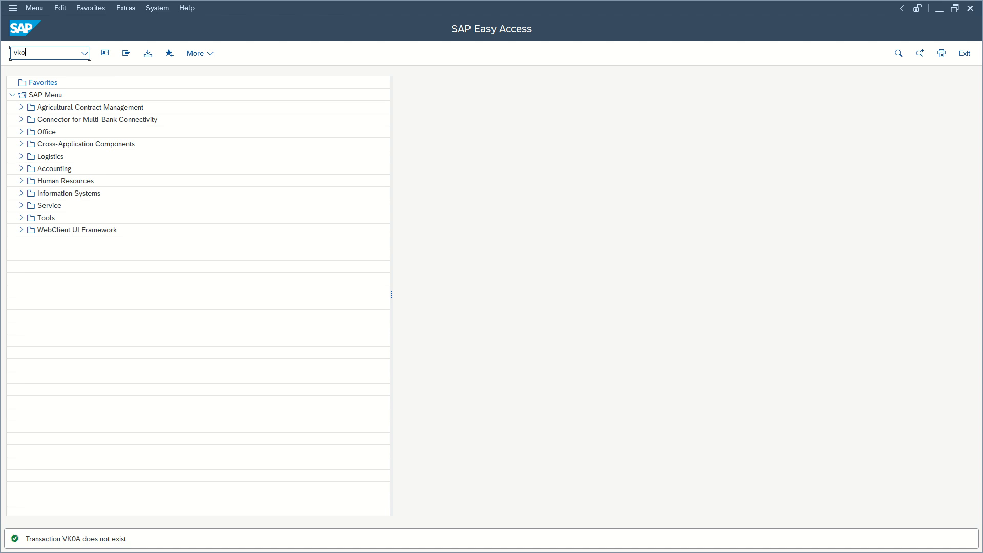
{"action": "key", "text": "Return"}
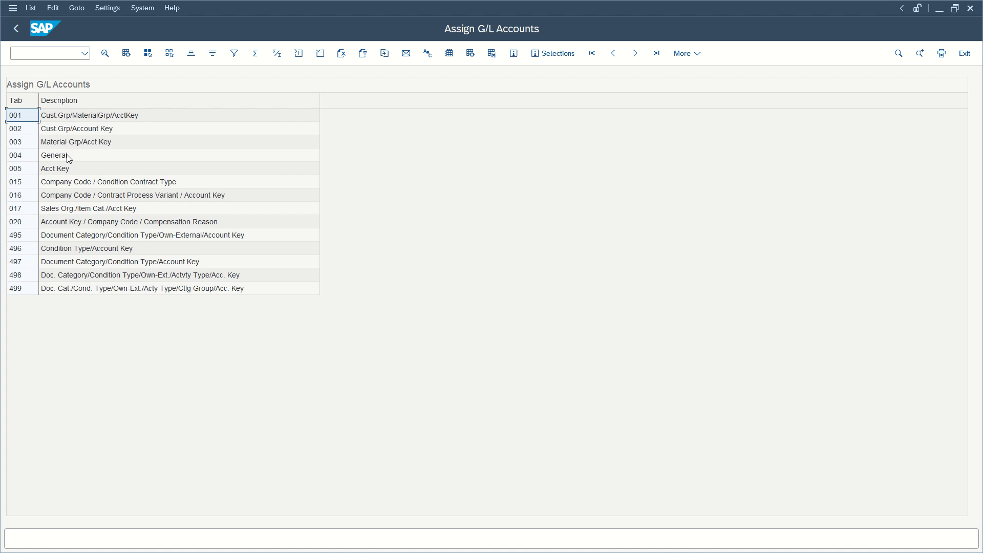
{"action": "left_click", "coordinate": [65, 53]}
{"action": "type", "text": "113100"}
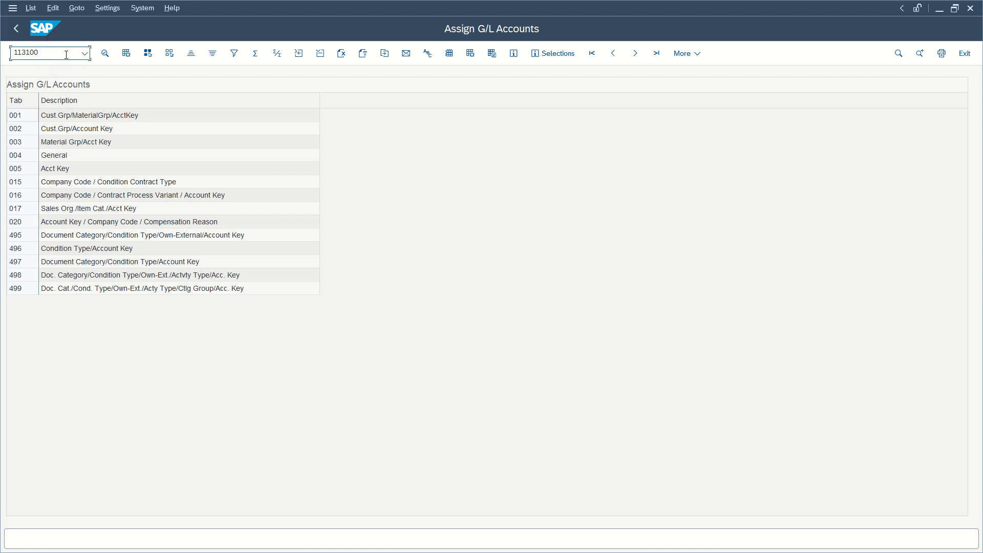
{"action": "key", "text": "ctrl+z"}
{"action": "key", "text": "ctrl+v"}
{"action": "key", "text": "ctrl+a"}
{"action": "key", "text": "ctrl+x"}
Step: Examine the G/L account assignments per chart of accounts and sales organization in table 004 General, and return to SAP Easy Access
{"action": "double_click", "coordinate": [78, 155]}
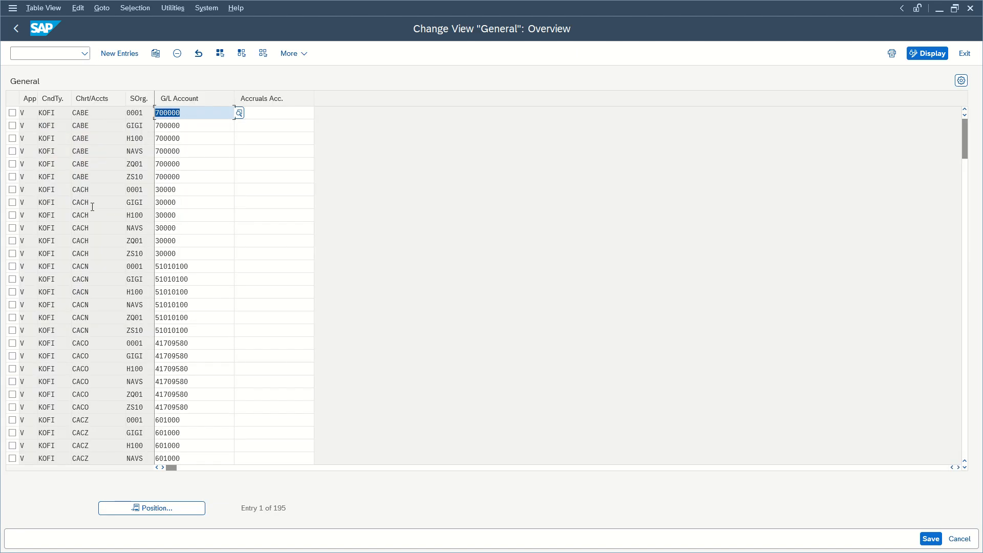
{"action": "scroll", "coordinate": [92, 207], "scroll_direction": "down", "scroll_amount": 4}
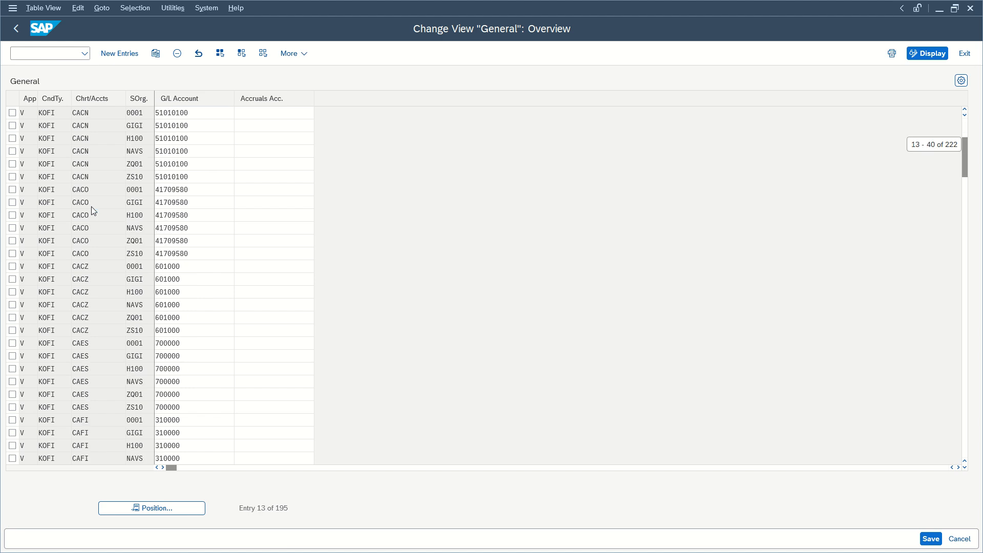
{"action": "scroll", "coordinate": [568, 231], "scroll_direction": "down", "scroll_amount": 3}
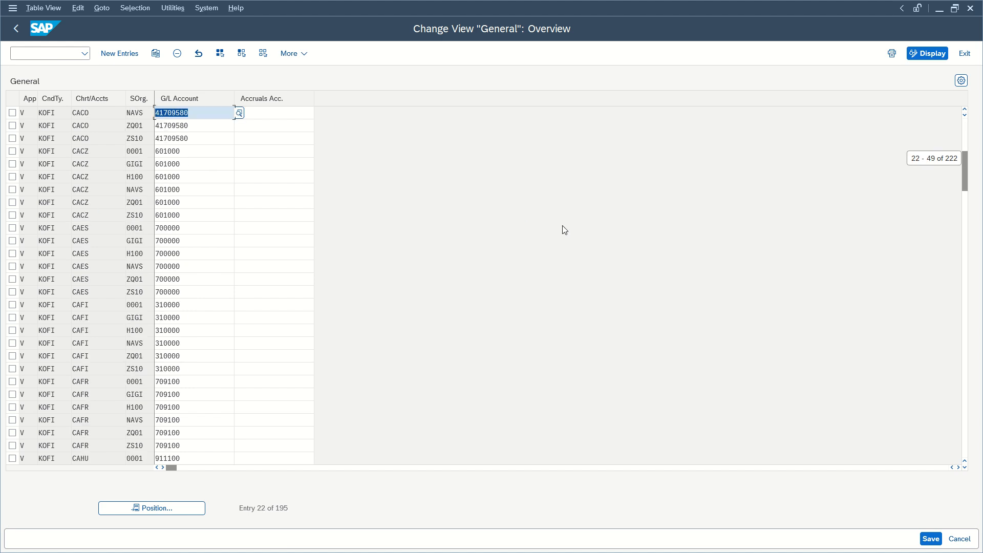
{"action": "left_click", "coordinate": [144, 508]}
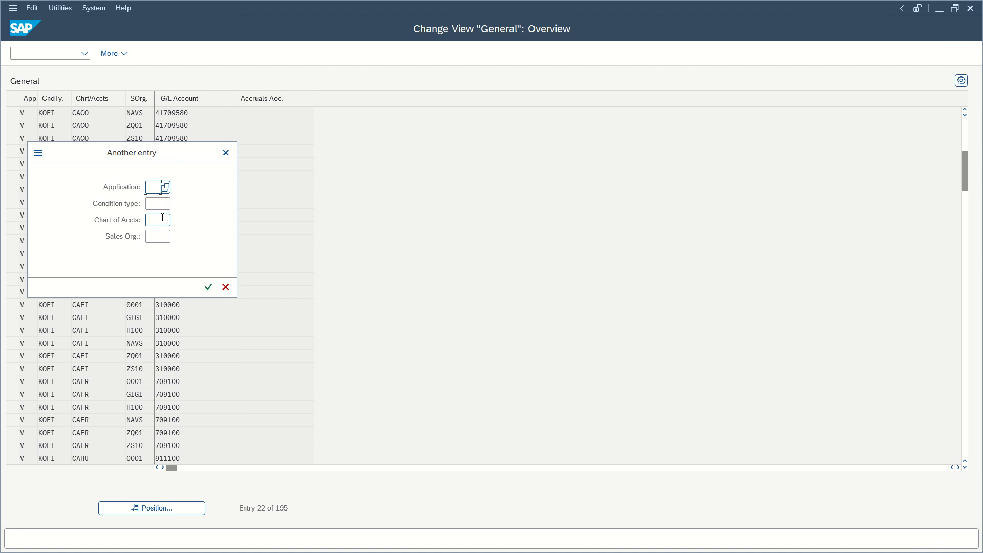
{"action": "left_click", "coordinate": [224, 152]}
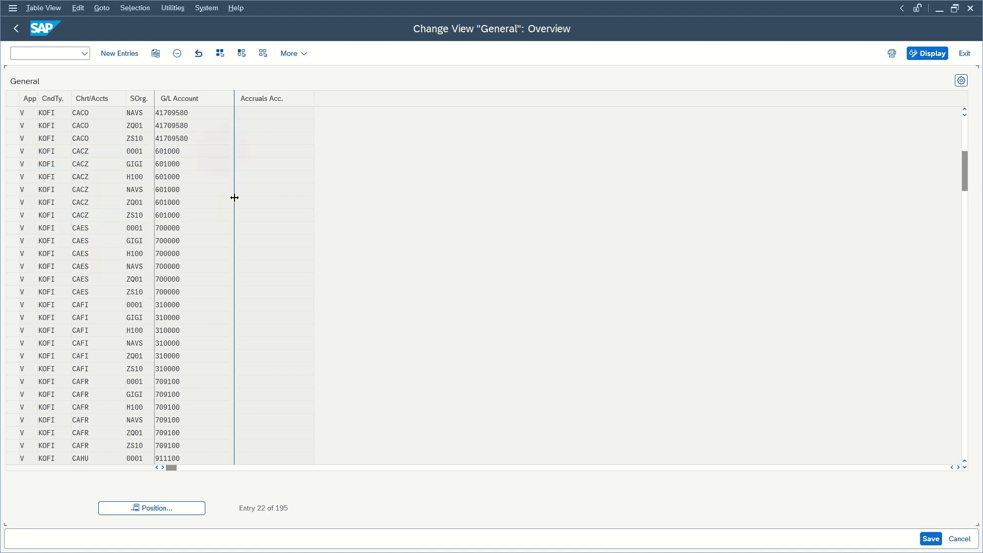
{"action": "scroll", "coordinate": [231, 213], "scroll_direction": "down", "scroll_amount": 4}
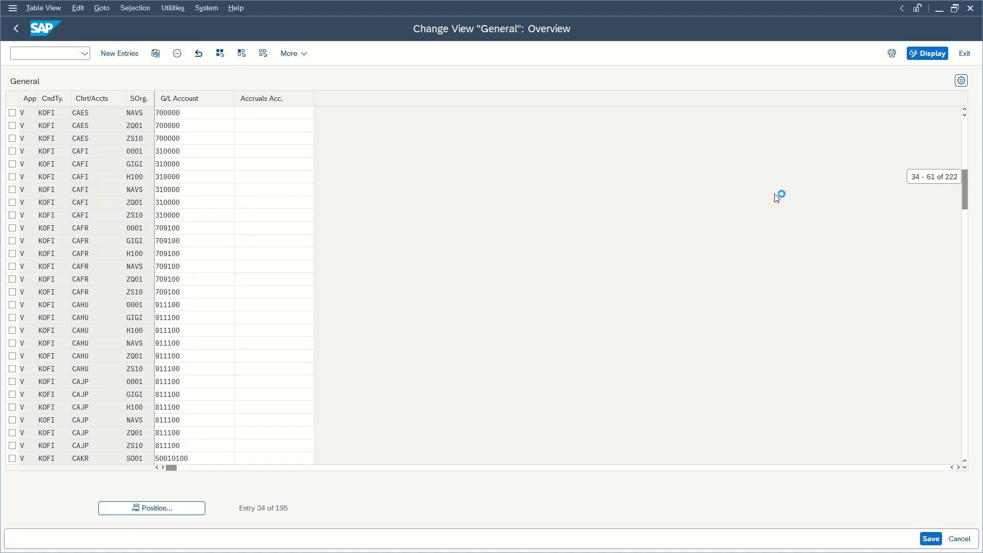
{"action": "left_click_drag", "start_coordinate": [965, 192], "coordinate": [955, 414]}
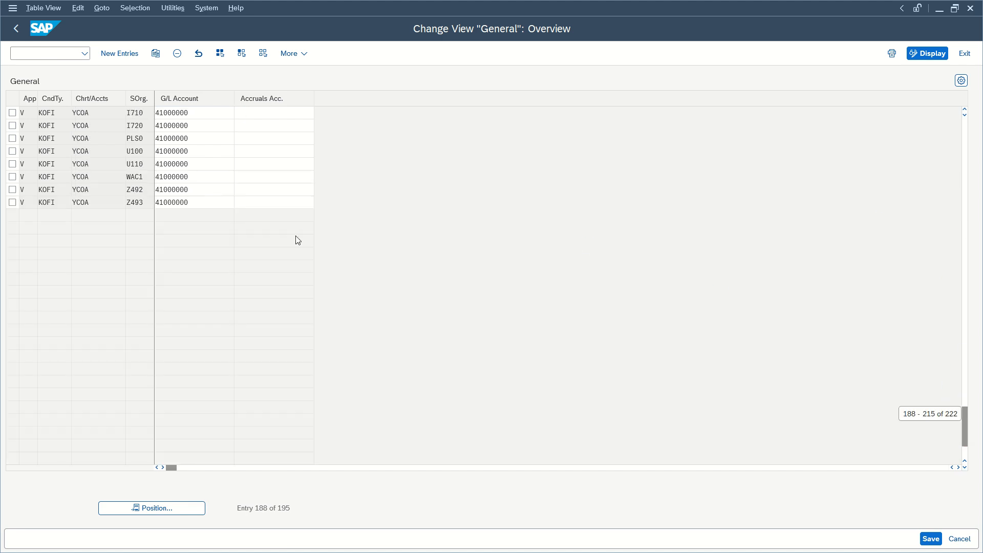
{"action": "scroll", "coordinate": [297, 239], "scroll_direction": "up", "scroll_amount": 2}
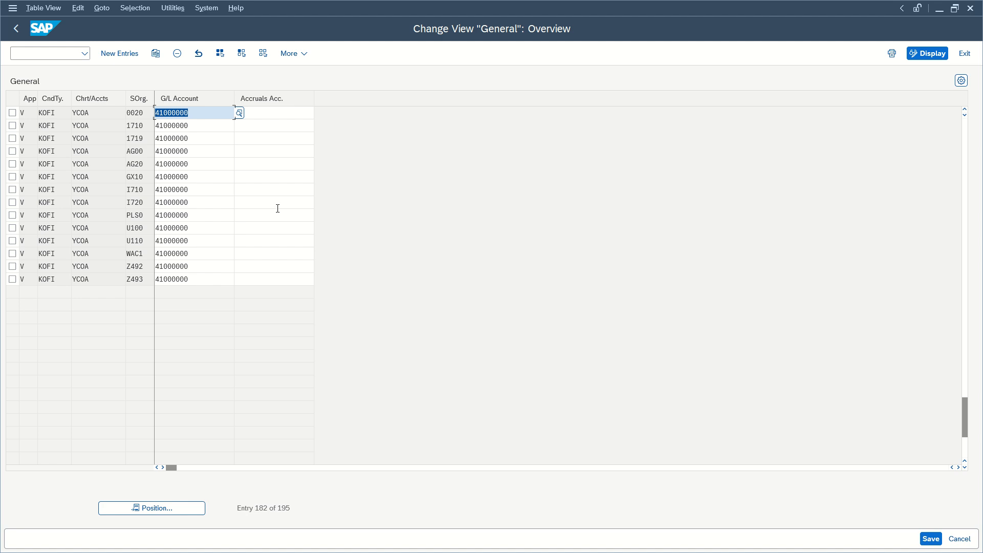
{"action": "key", "text": "F3"}
{"action": "key", "text": "F3"}
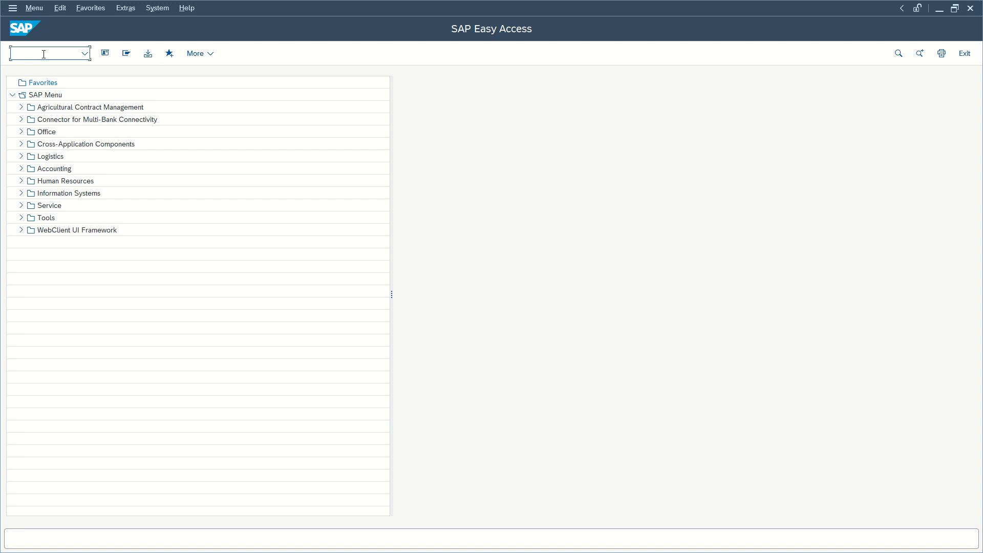
Step: Start SPRO, display the reference IMG and expand Financial Accounting, General Ledger Accounting, Master Data, G/L Accounts down to Preparations
{"action": "type", "text": "spro"}
{"action": "key", "text": "Return"}
{"action": "left_click", "coordinate": [133, 55]}
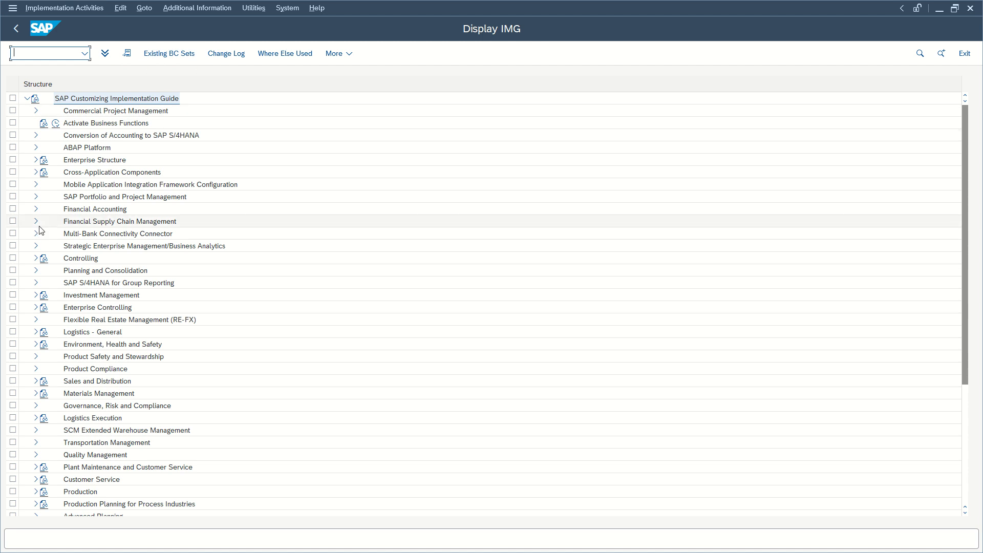
{"action": "left_click", "coordinate": [36, 209]}
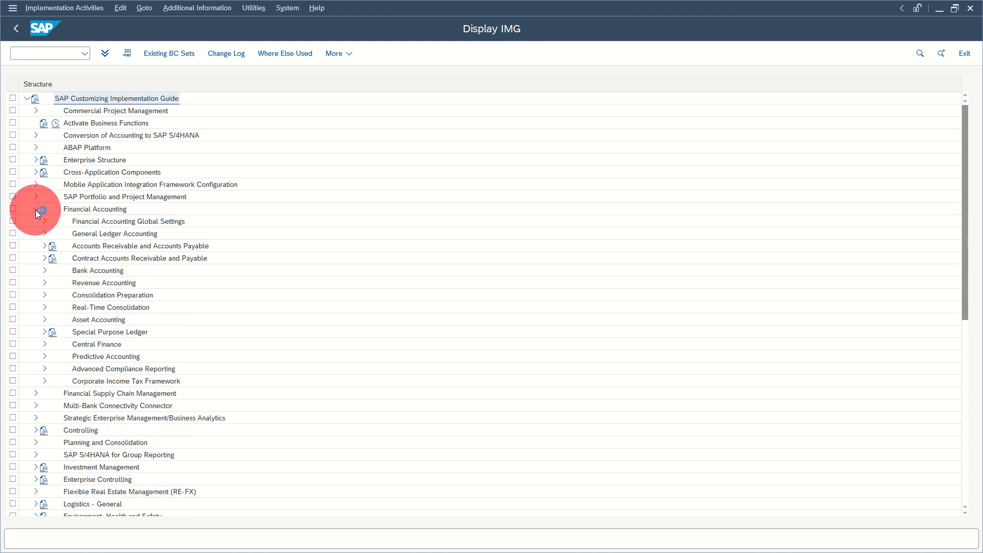
{"action": "left_click", "coordinate": [44, 235]}
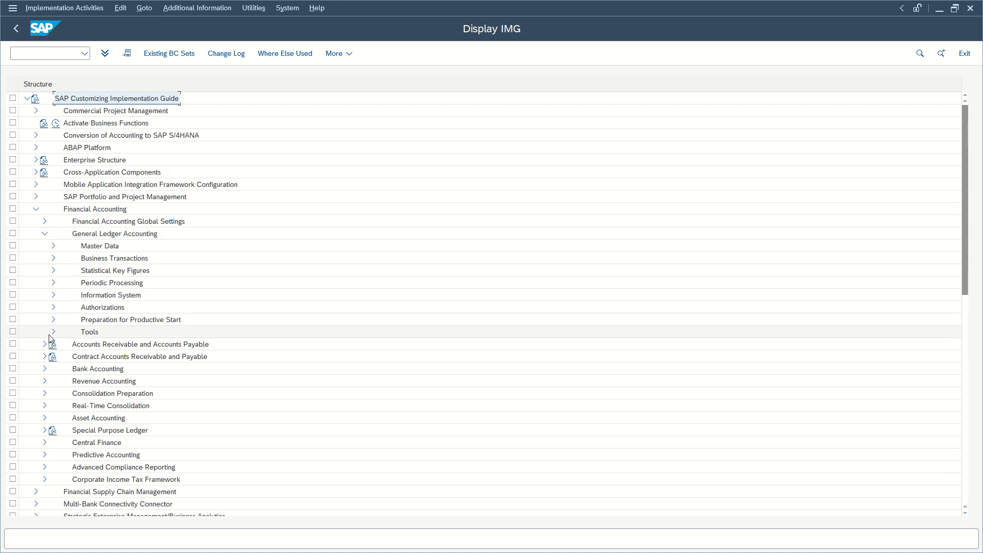
{"action": "left_click", "coordinate": [52, 246]}
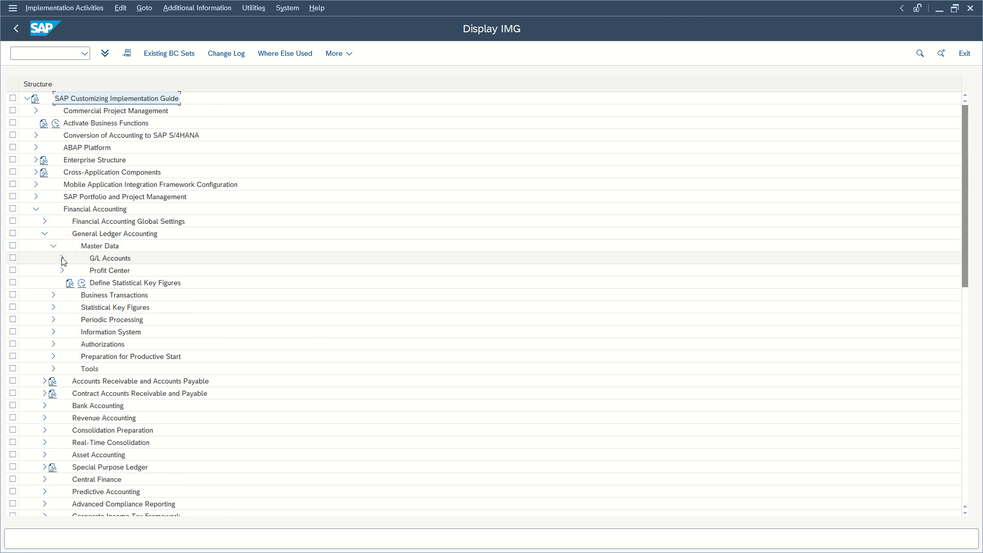
{"action": "left_click", "coordinate": [62, 258]}
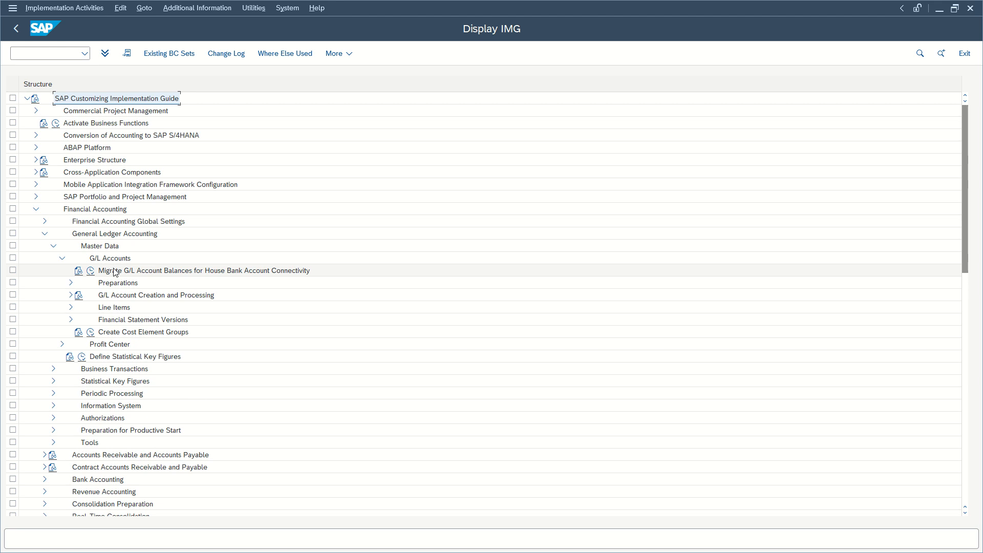
{"action": "left_click", "coordinate": [70, 283]}
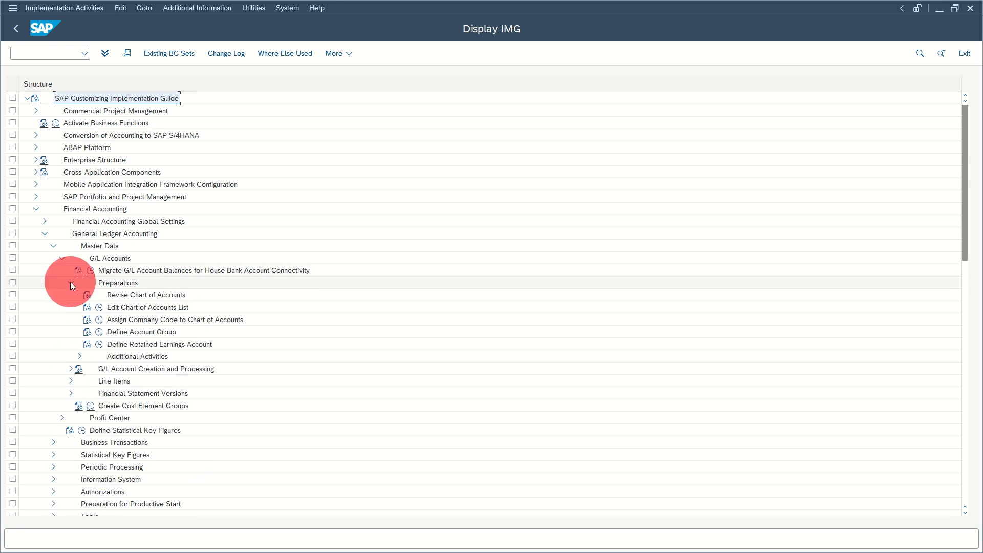
Step: Open Edit Chart of Accounts List, look through the available charts of accounts and return to the IMG
{"action": "left_click", "coordinate": [100, 309]}
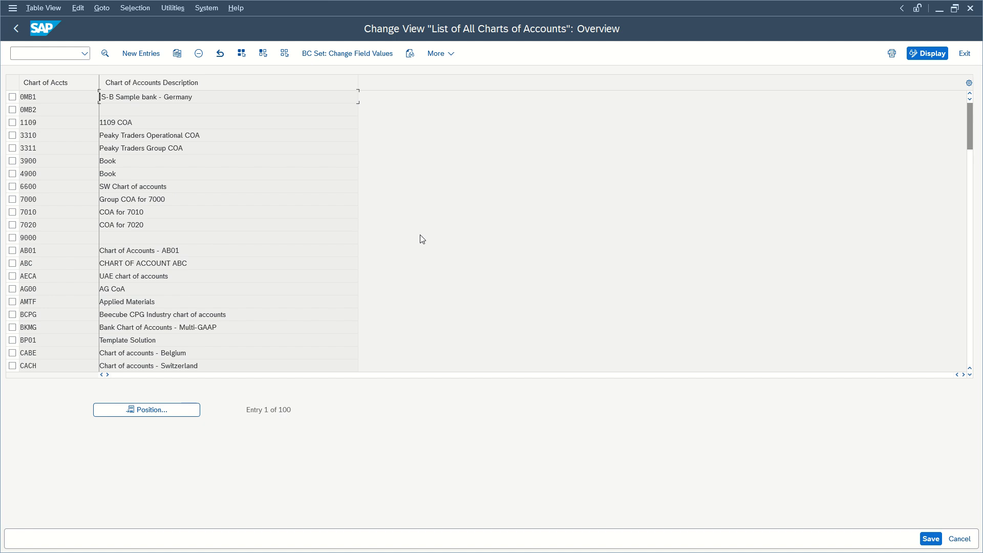
{"action": "scroll", "coordinate": [229, 237], "scroll_direction": "down", "scroll_amount": 5}
{"action": "scroll", "coordinate": [230, 237], "scroll_direction": "down", "scroll_amount": 1}
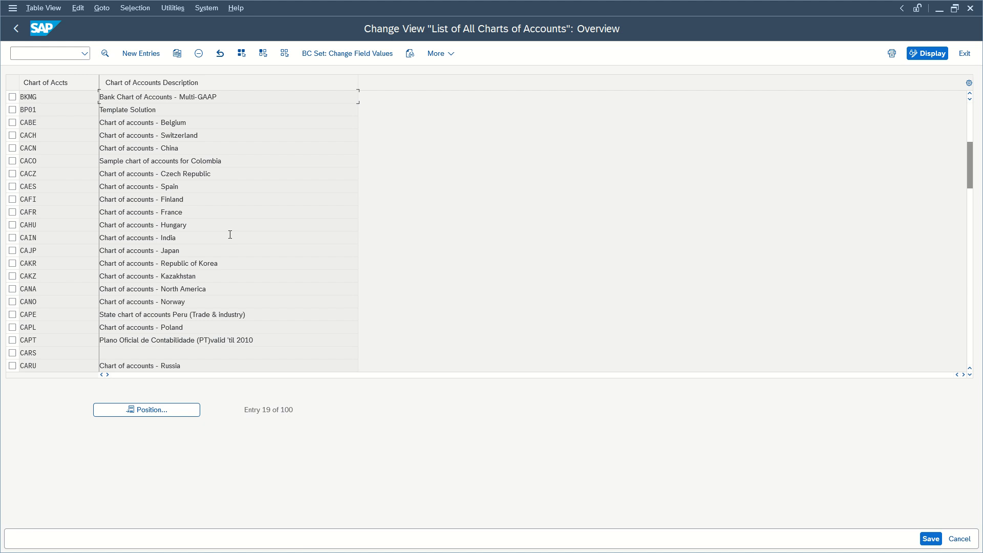
{"action": "scroll", "coordinate": [230, 237], "scroll_direction": "down", "scroll_amount": 4}
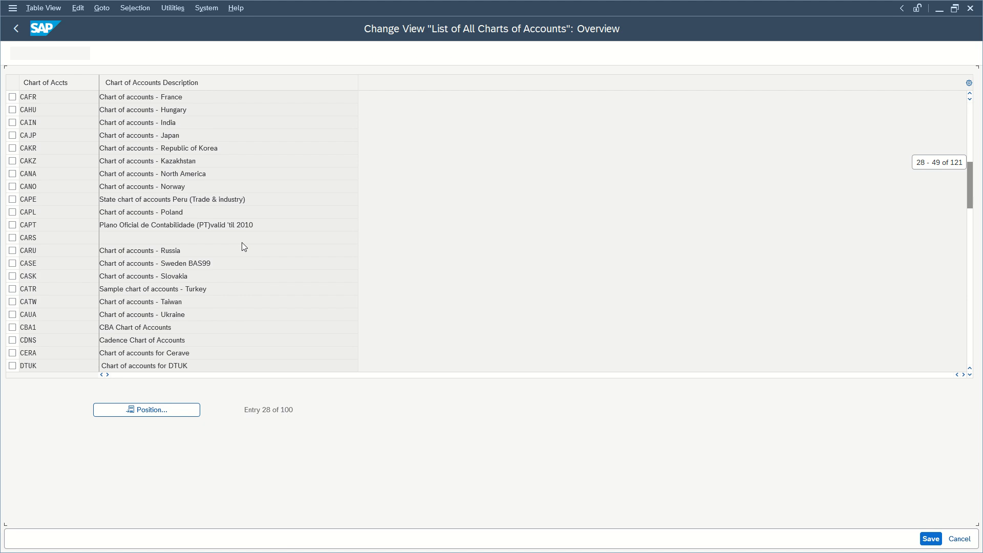
{"action": "scroll", "coordinate": [243, 245], "scroll_direction": "down", "scroll_amount": 1}
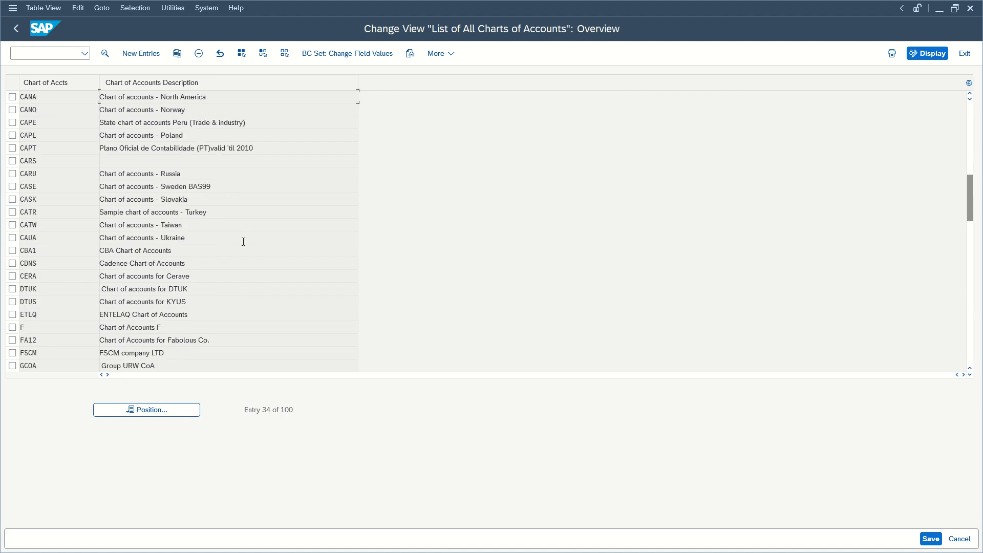
{"action": "key", "text": "F3"}
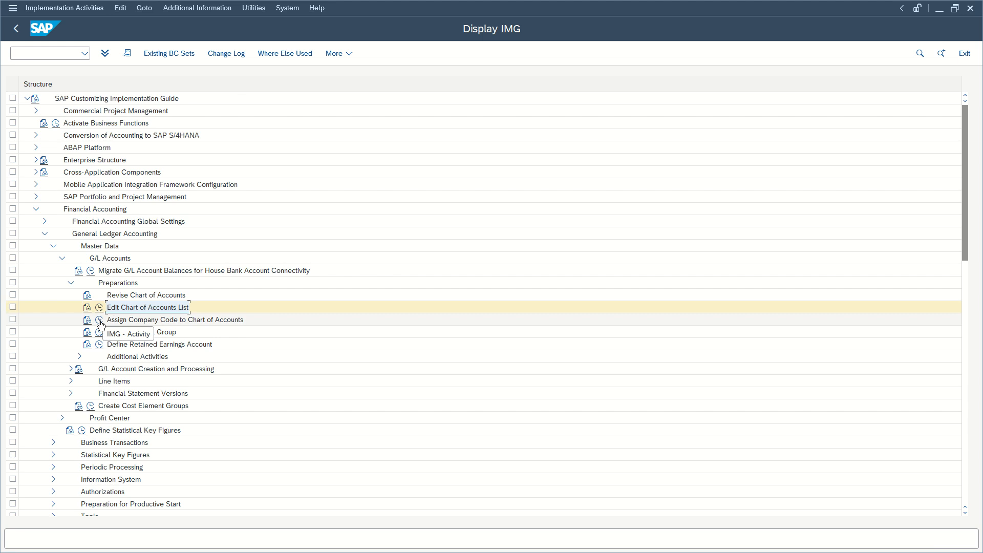
Step: Check which chart of accounts is assigned to company code YBD1 in Assign Company Code to Chart of Accounts, and return to the IMG
{"action": "left_click", "coordinate": [99, 320]}
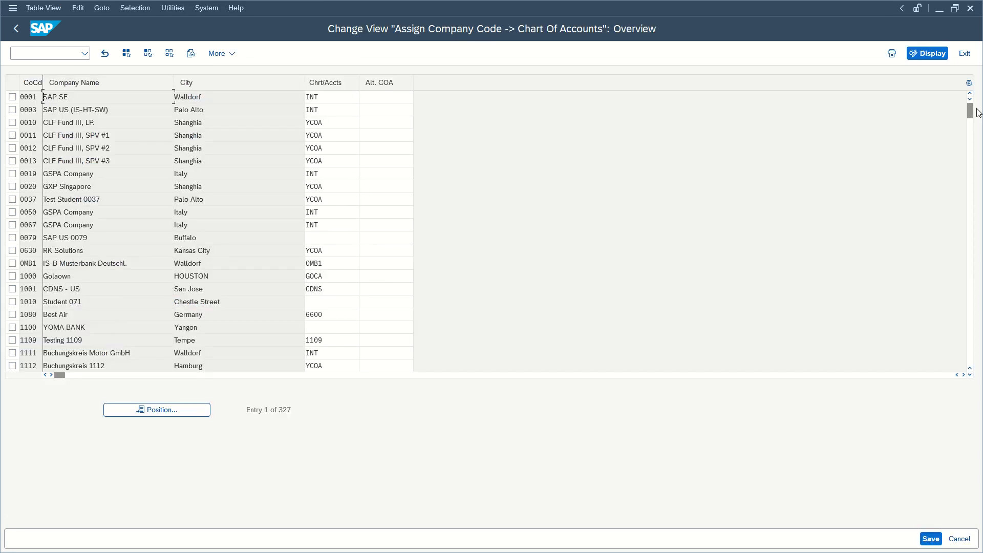
{"action": "left_click_drag", "start_coordinate": [970, 118], "coordinate": [971, 175]}
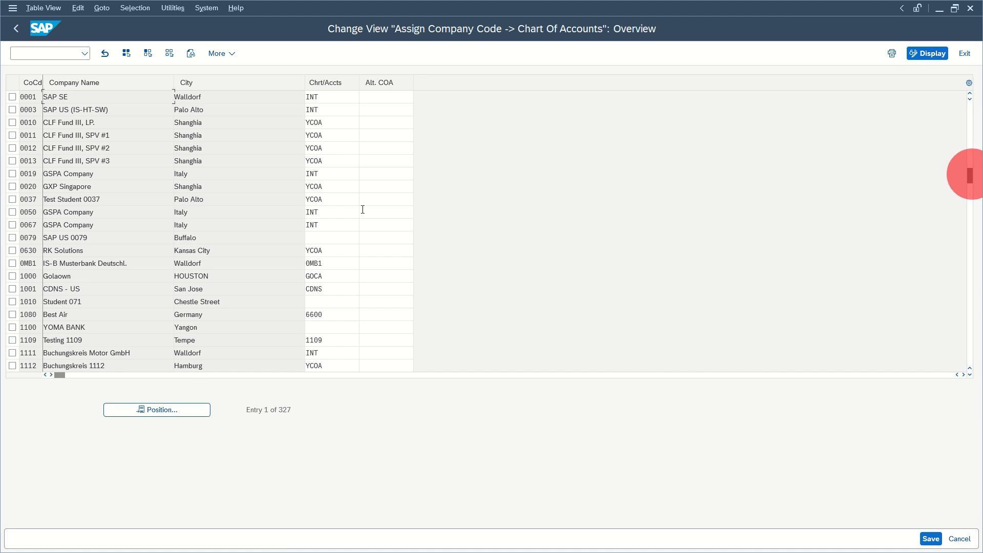
{"action": "left_click", "coordinate": [149, 412]}
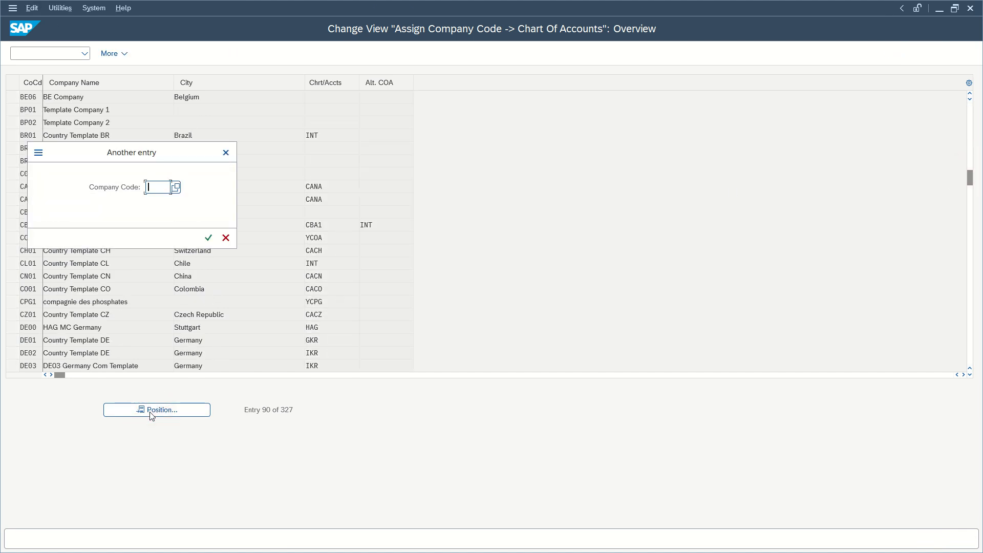
{"action": "type", "text": "YBD1"}
{"action": "key", "text": "Return"}
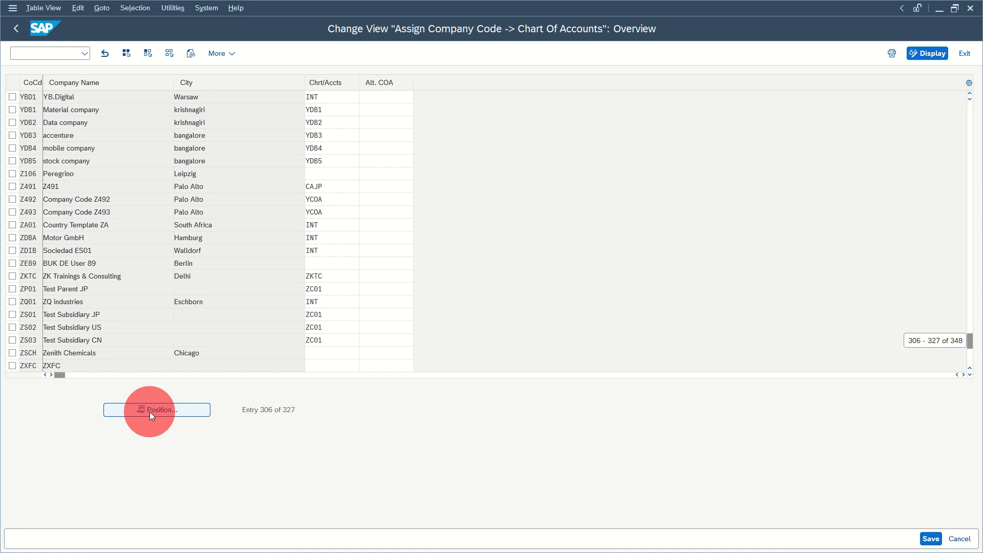
{"action": "left_click", "coordinate": [149, 411]}
{"action": "type", "text": "yb01"}
{"action": "key", "text": "Return"}
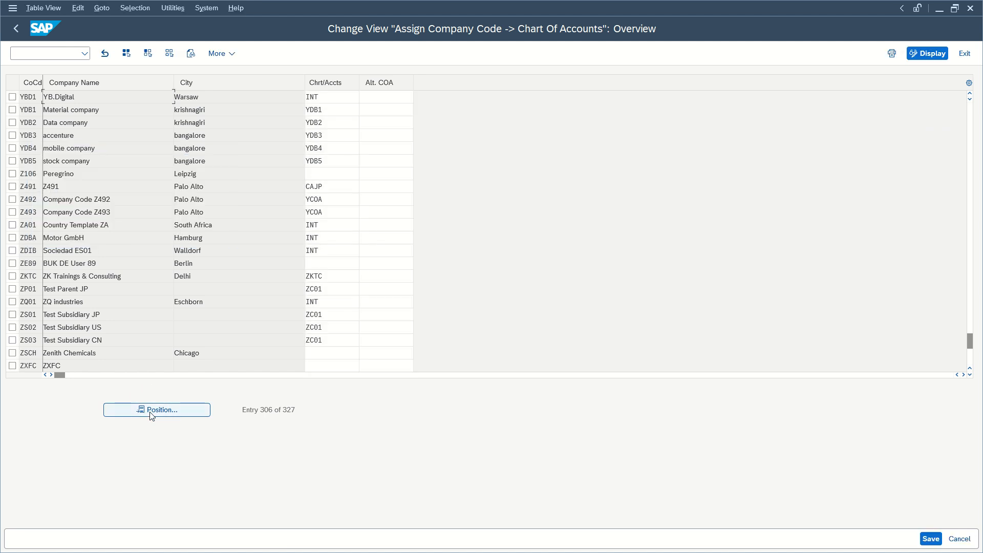
{"action": "left_click", "coordinate": [332, 101]}
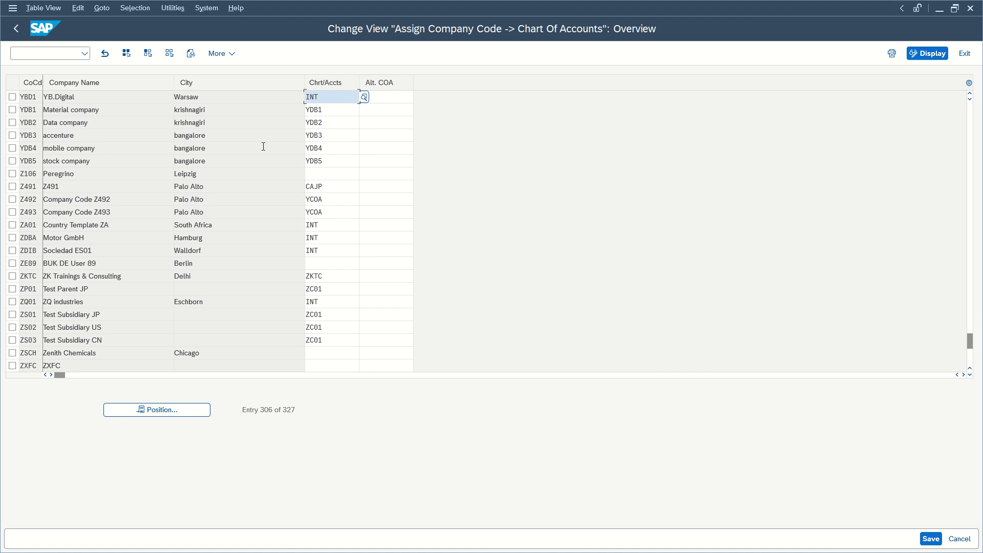
{"action": "key", "text": "F3"}
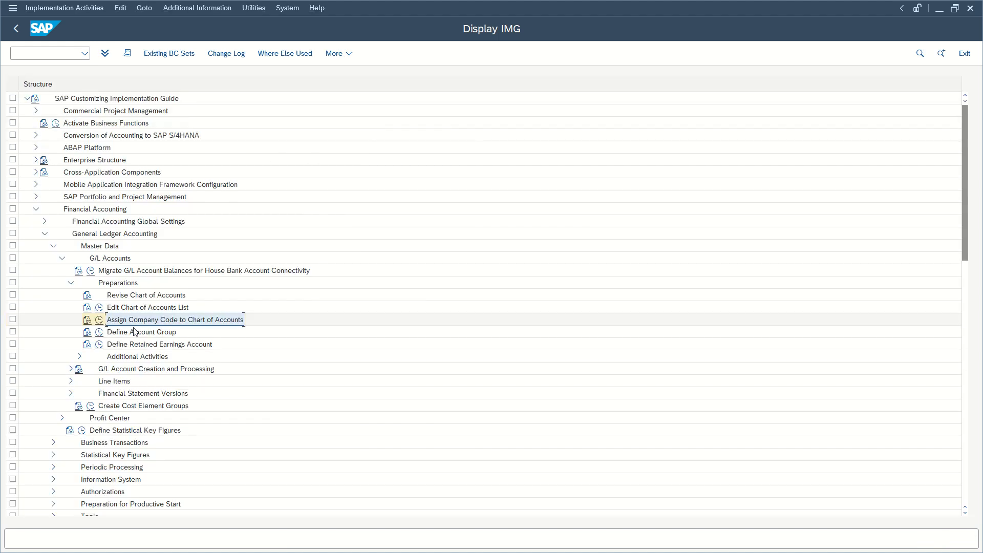
Step: Open Define Account Group and look through the G/L account groups of the different charts of accounts
{"action": "left_click", "coordinate": [99, 333]}
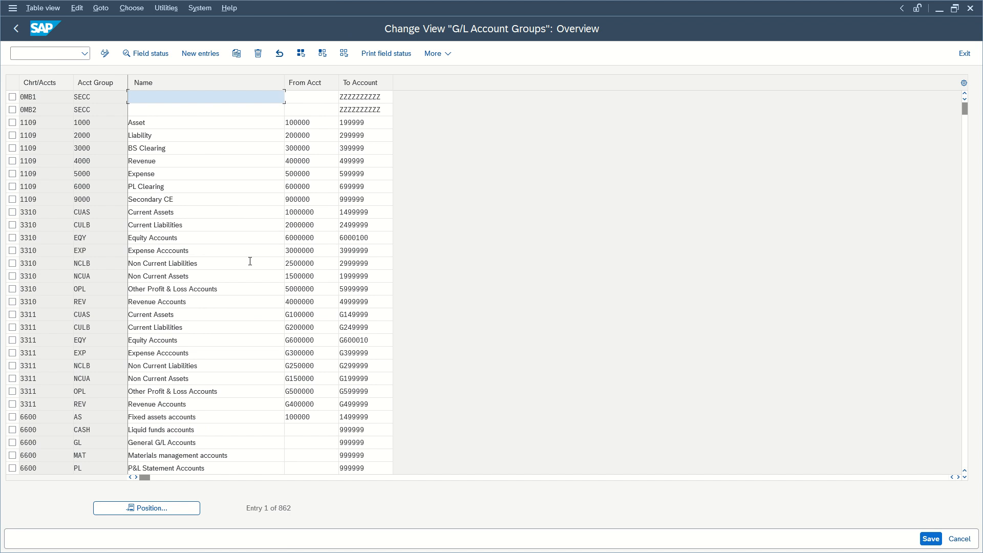
{"action": "scroll", "coordinate": [250, 261], "scroll_direction": "down", "scroll_amount": 3}
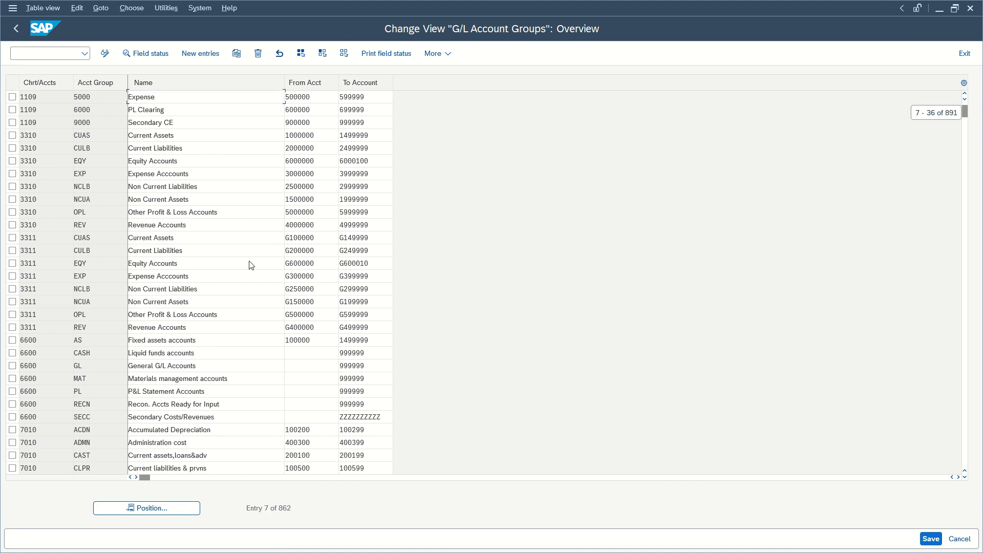
{"action": "scroll", "coordinate": [251, 264], "scroll_direction": "down", "scroll_amount": 8}
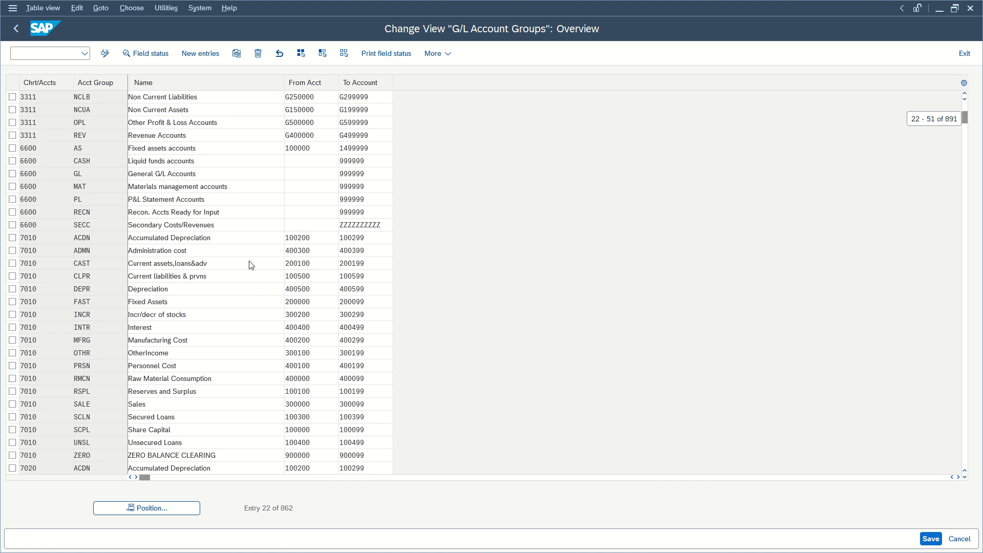
{"action": "scroll", "coordinate": [251, 264], "scroll_direction": "down", "scroll_amount": 4}
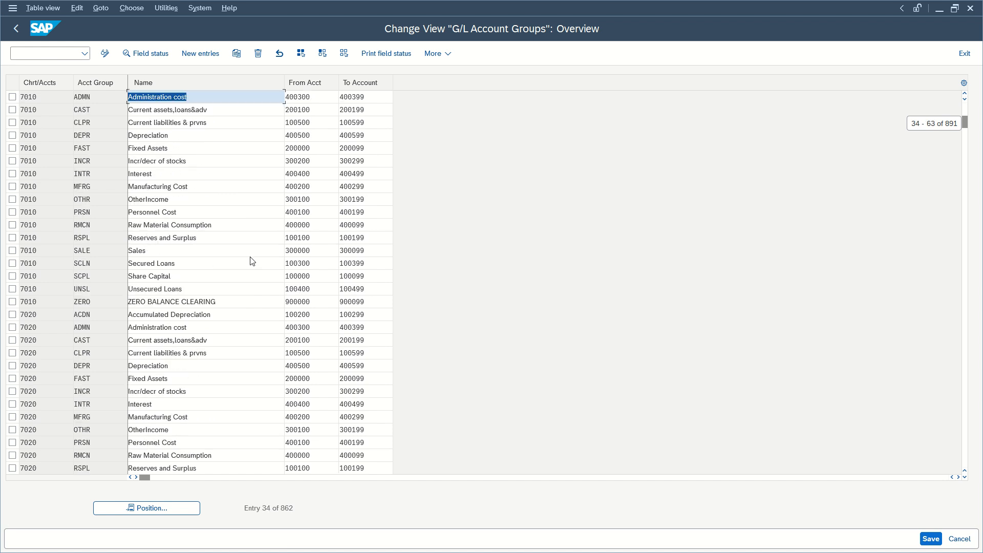
{"action": "scroll", "coordinate": [243, 249], "scroll_direction": "down", "scroll_amount": 1}
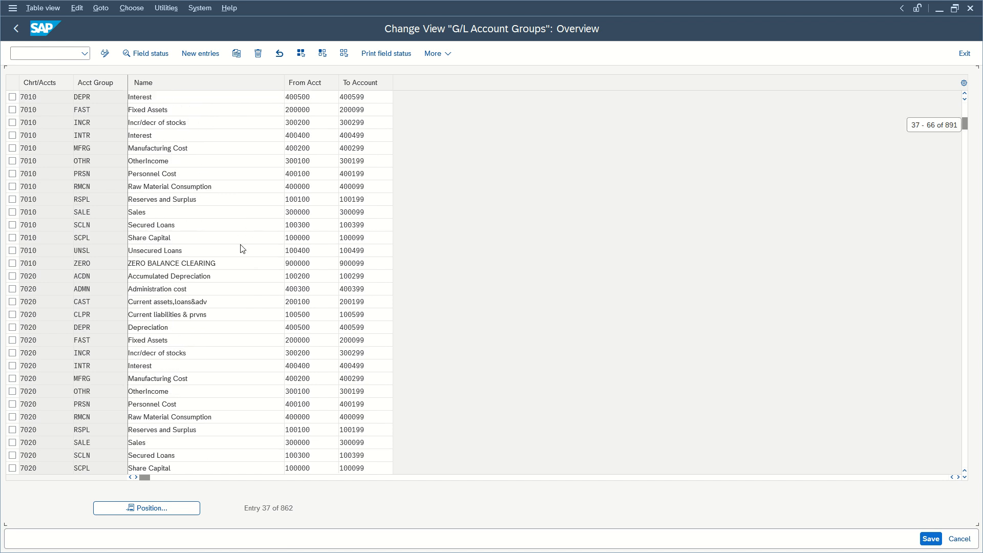
{"action": "scroll", "coordinate": [243, 250], "scroll_direction": "down", "scroll_amount": 4}
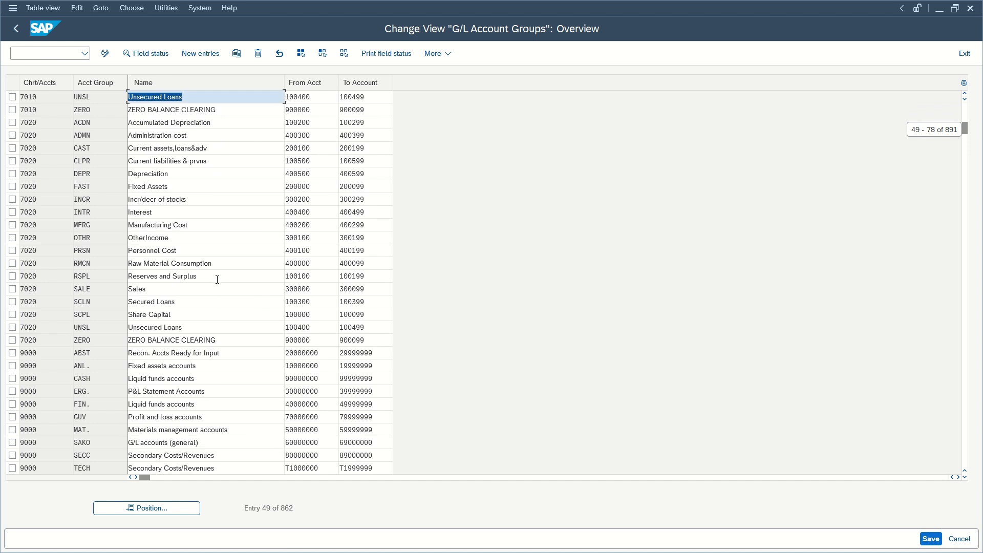
{"action": "scroll", "coordinate": [202, 302], "scroll_direction": "down", "scroll_amount": 2}
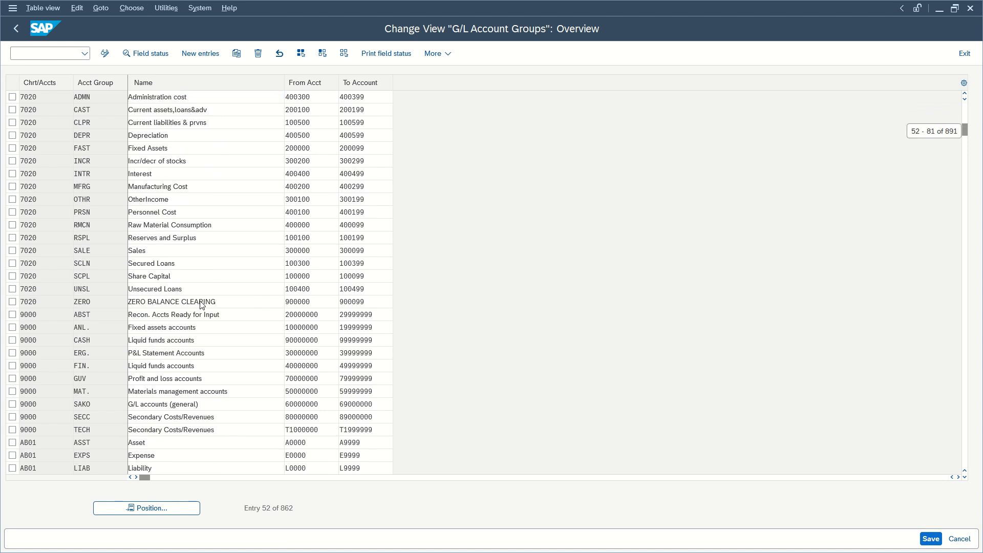
Step: Position the G/L account groups list by account group SECC and look through the entries shown
{"action": "left_click", "coordinate": [177, 508]}
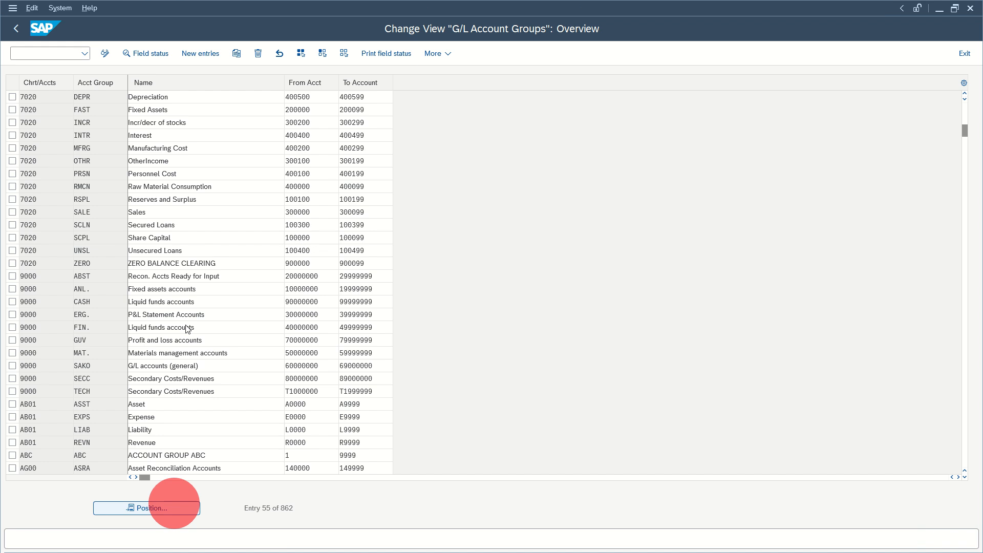
{"action": "left_click", "coordinate": [161, 205]}
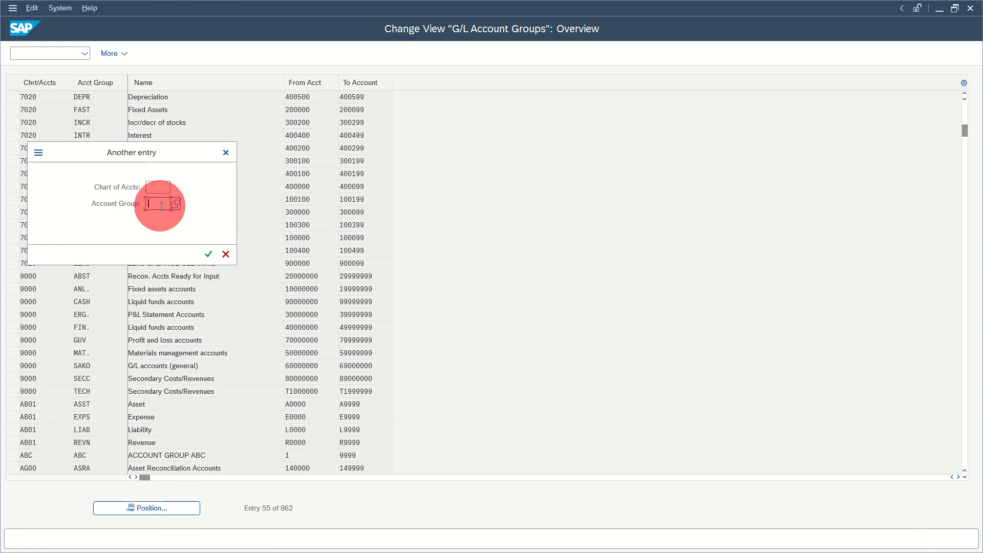
{"action": "type", "text": "SECC"}
{"action": "key", "text": "Return"}
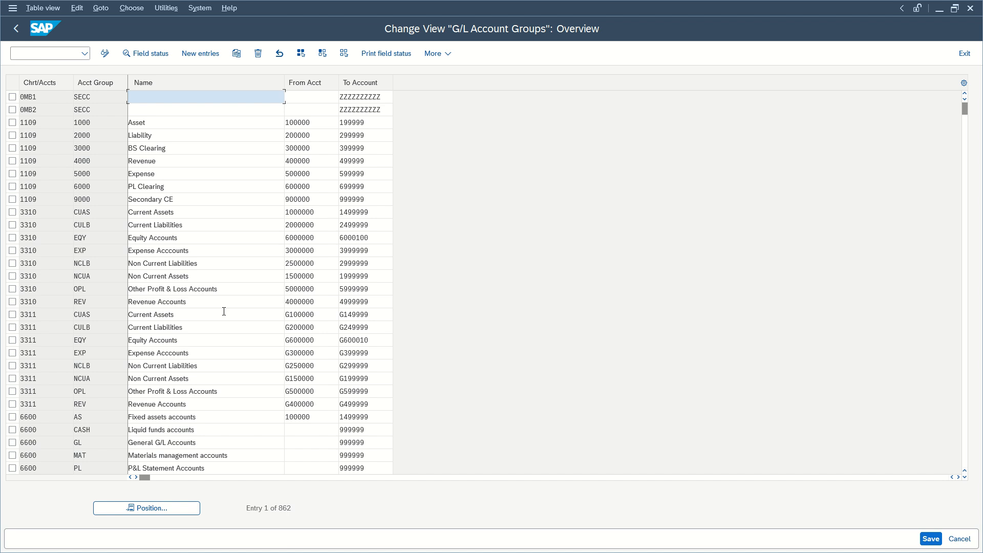
{"action": "scroll", "coordinate": [230, 299], "scroll_direction": "down", "scroll_amount": 1}
{"action": "scroll", "coordinate": [230, 299], "scroll_direction": "down", "scroll_amount": 1}
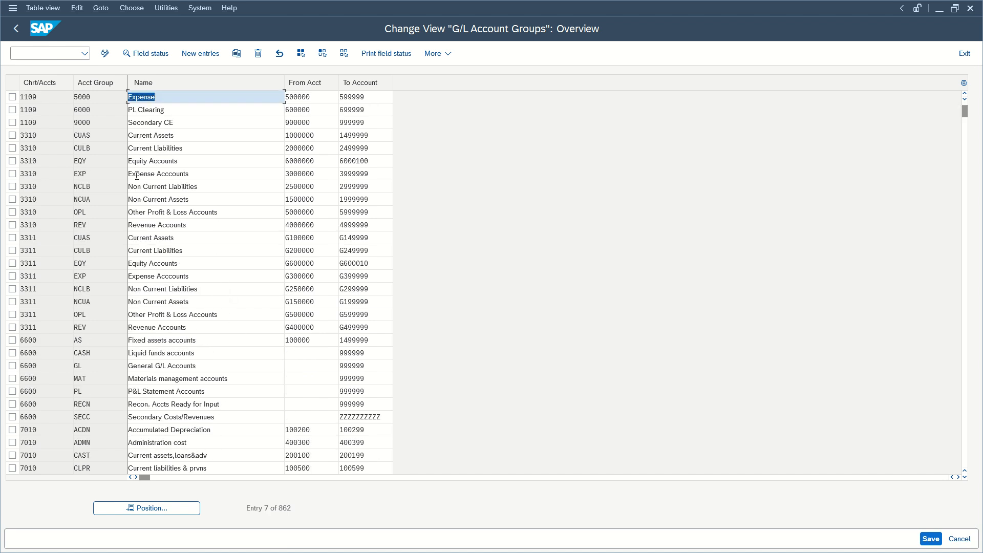
Step: Position the list at chart of accounts INT, examine its account groups and return to the IMG
{"action": "left_click", "coordinate": [145, 508]}
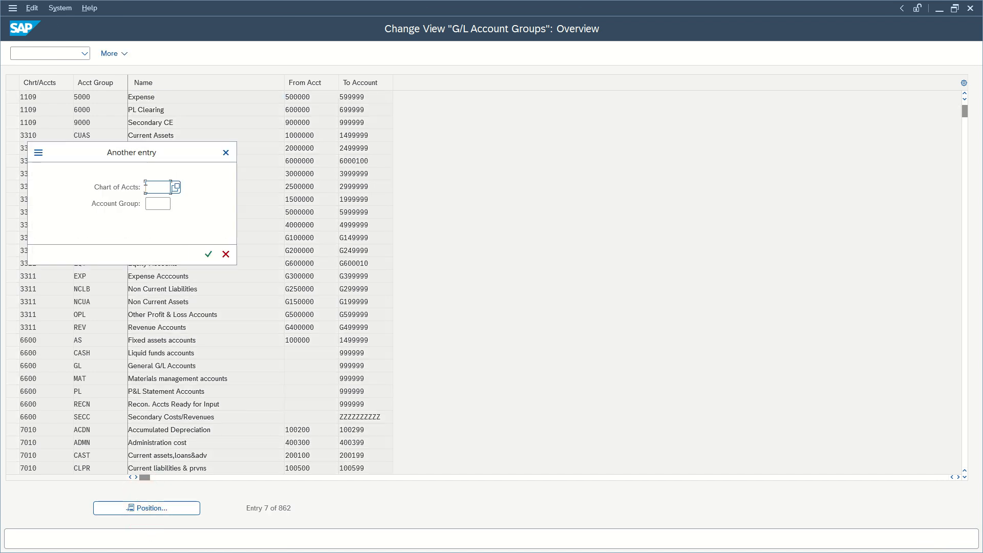
{"action": "type", "text": "INT"}
{"action": "key", "text": "Return"}
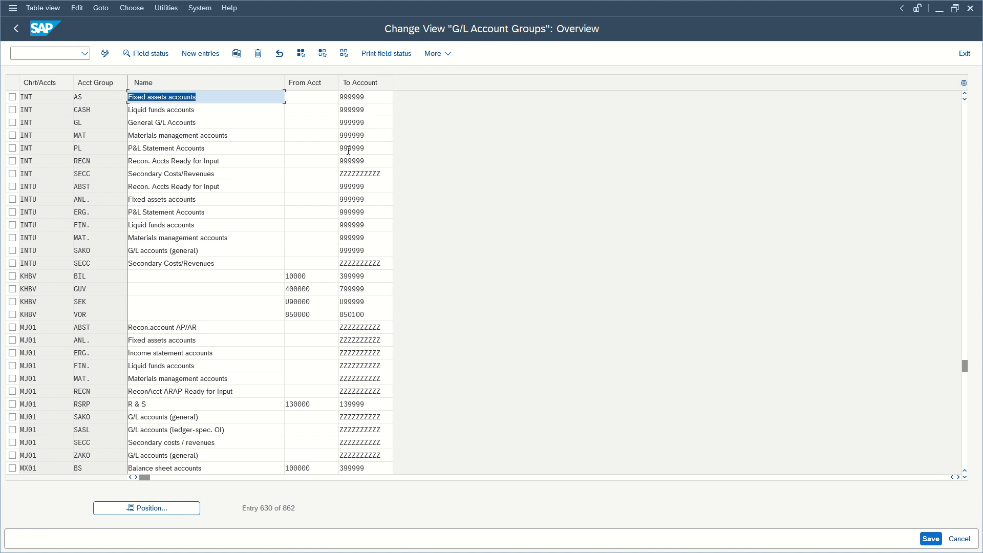
{"action": "left_click", "coordinate": [54, 102]}
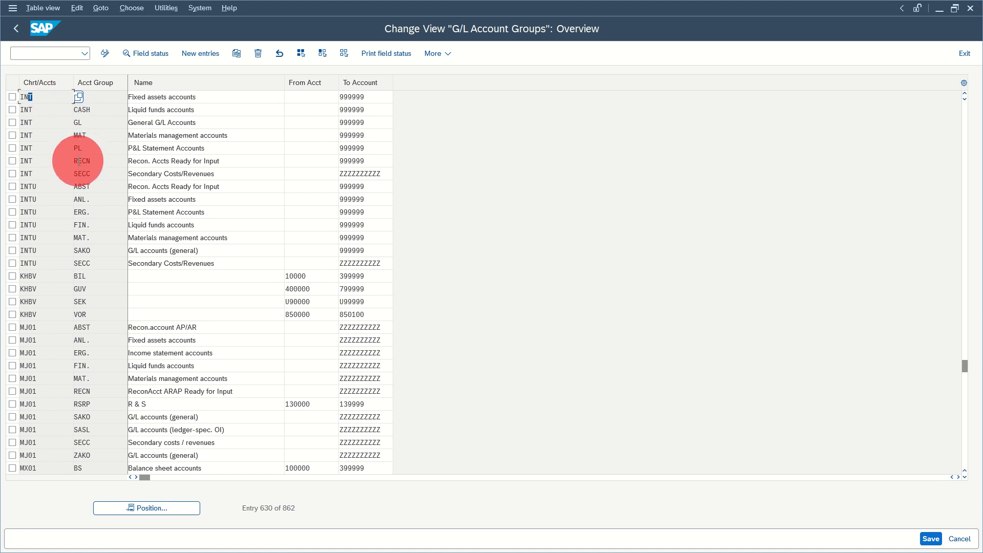
{"action": "key", "text": "F3"}
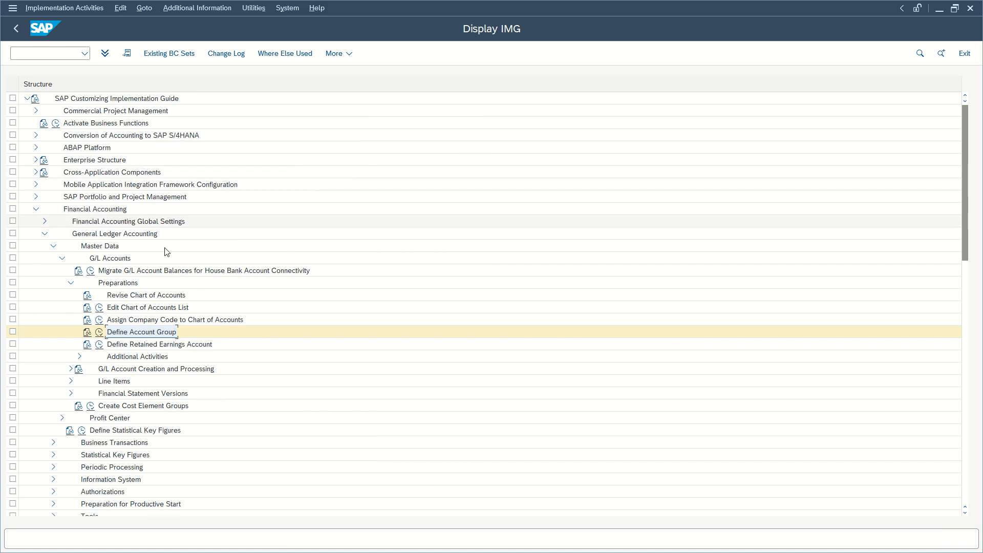
Step: Open Define Retained Earnings Account for chart of accounts INT, view the account assignment and return to the IMG
{"action": "left_click", "coordinate": [99, 346]}
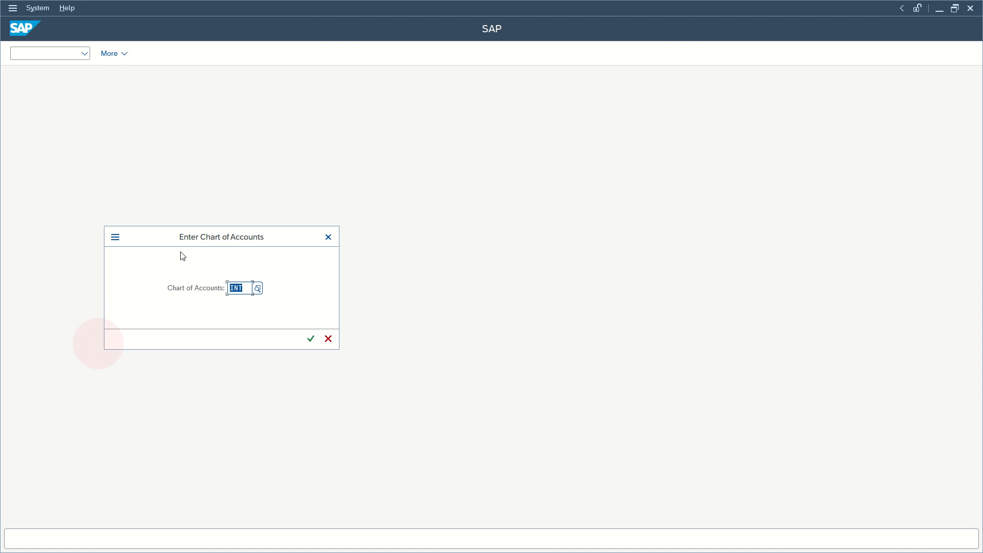
{"action": "left_click", "coordinate": [317, 339]}
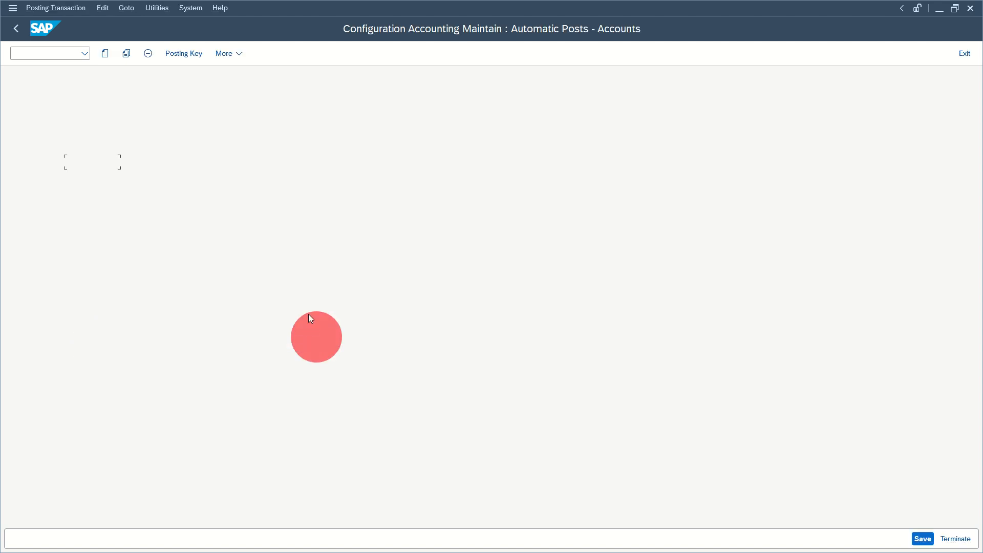
{"action": "key", "text": "F3"}
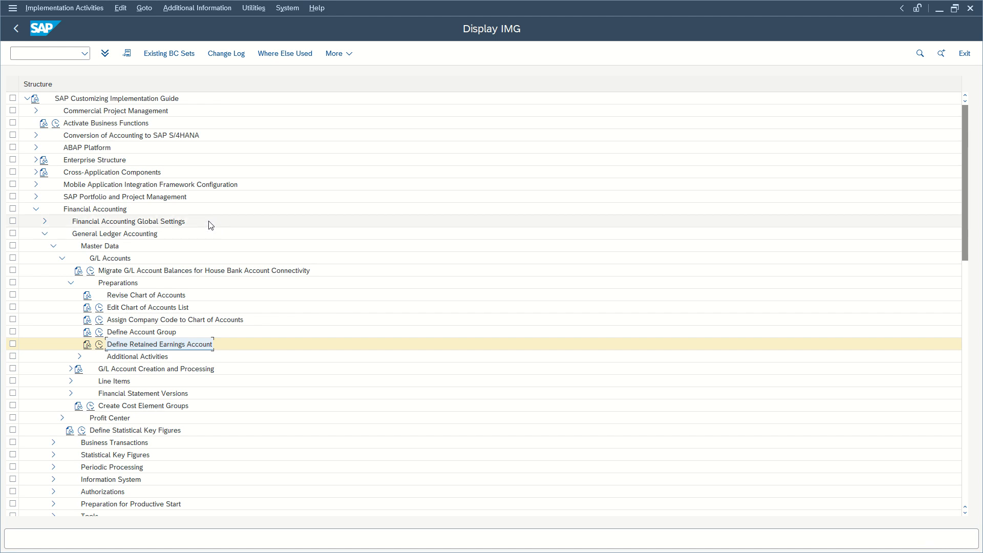
Step: Collapse Preparations, expand G/L Account Creation and Processing down to Edit G/L Account (Individual Processing), and open Edit G/L Account Centrally
{"action": "left_click", "coordinate": [71, 283]}
{"action": "left_click", "coordinate": [72, 295]}
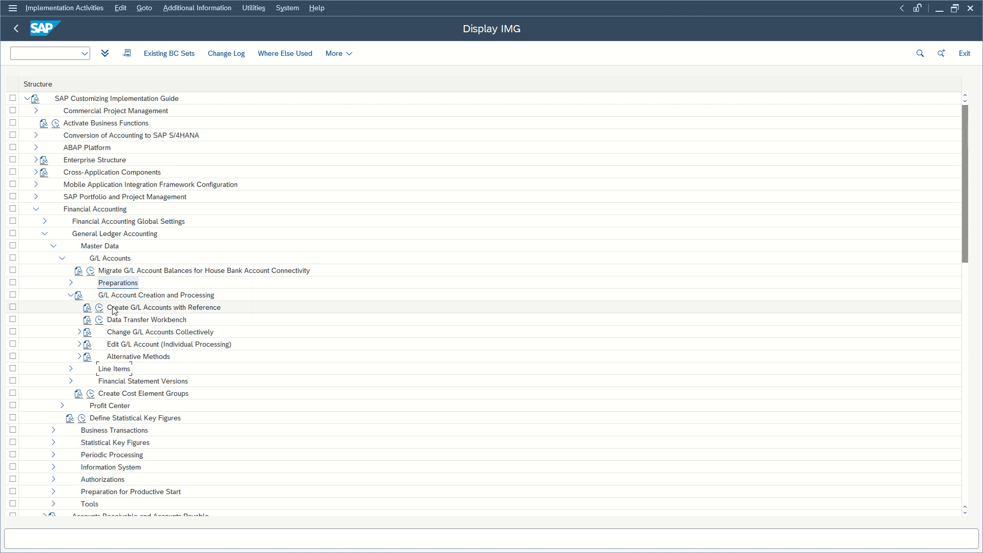
{"action": "left_click", "coordinate": [80, 344]}
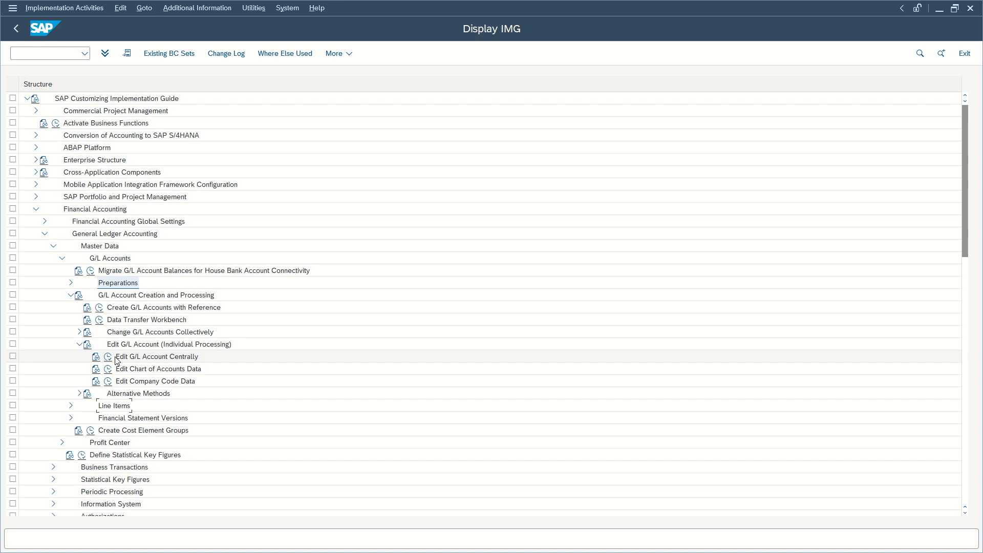
{"action": "left_click", "coordinate": [109, 358]}
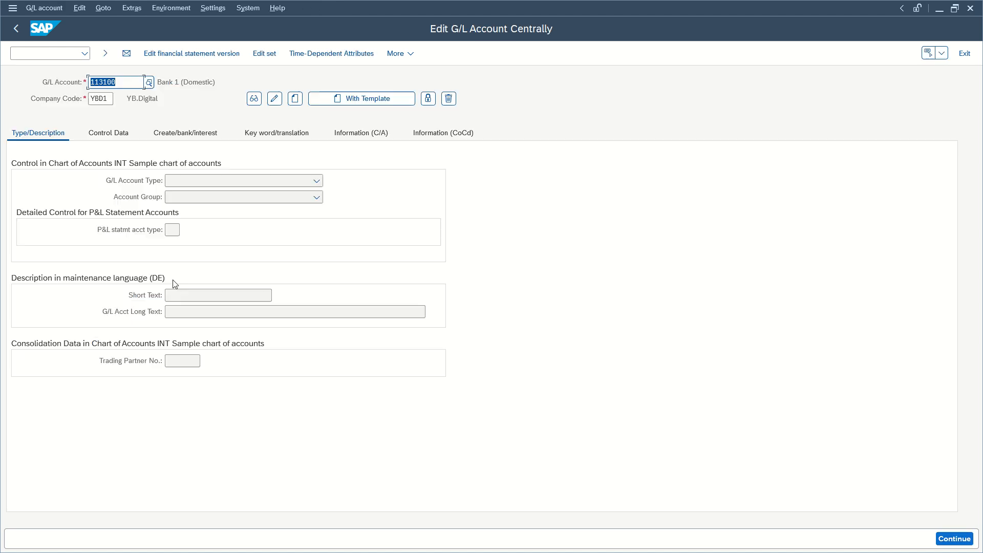
Step: Try to display and change G/L account 113100 in company code YBD1
{"action": "key", "text": "BackSpace"}
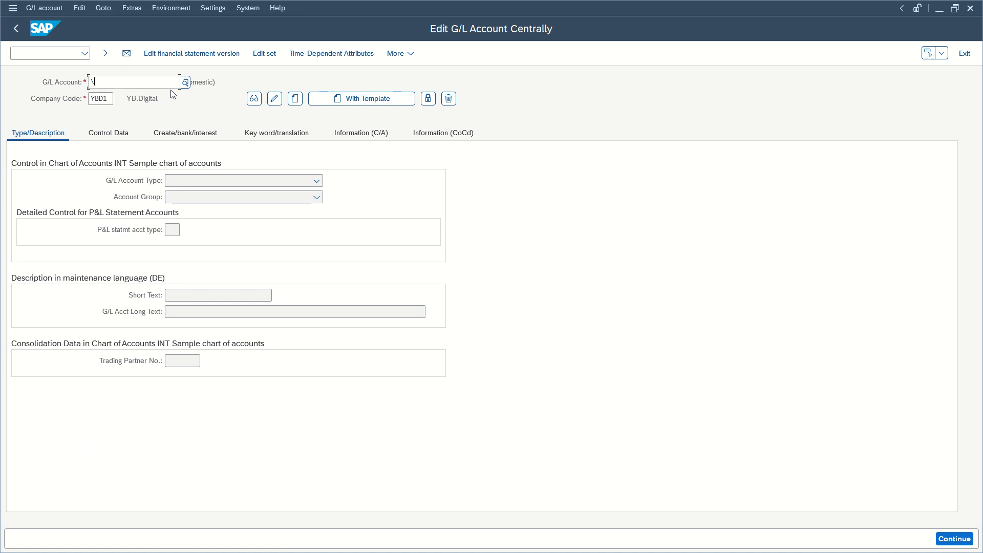
{"action": "left_click", "coordinate": [124, 82]}
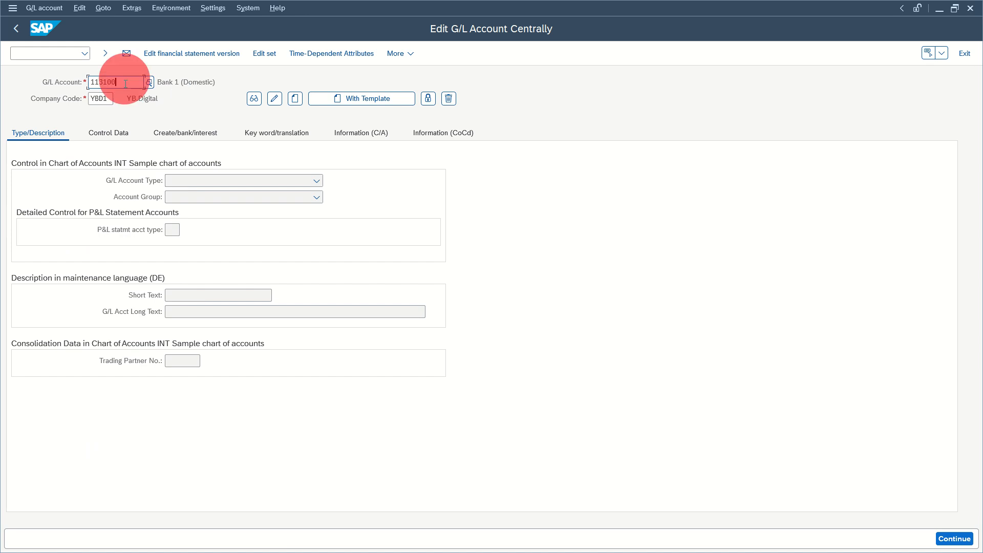
{"action": "type", "text": "113100"}
{"action": "key", "text": "Return"}
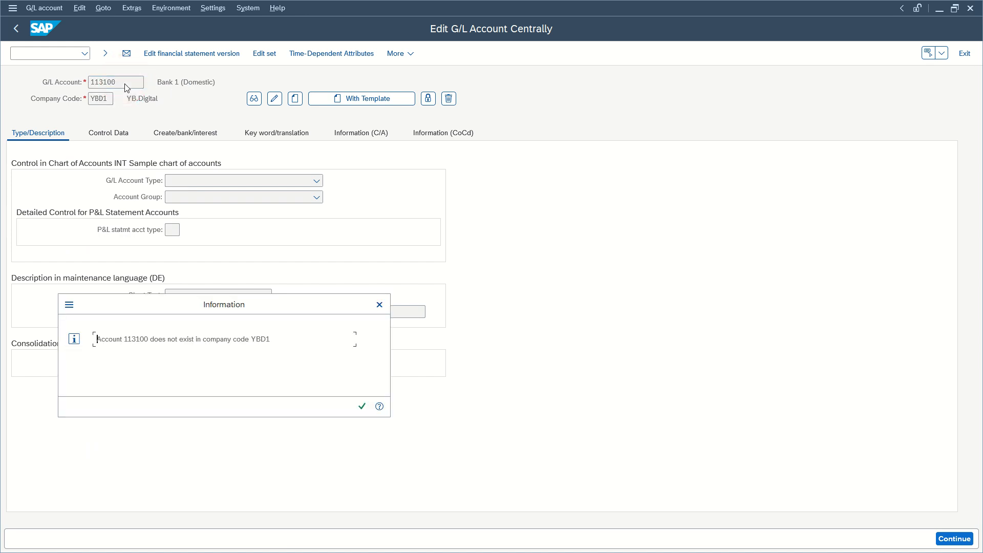
{"action": "key", "text": "Return"}
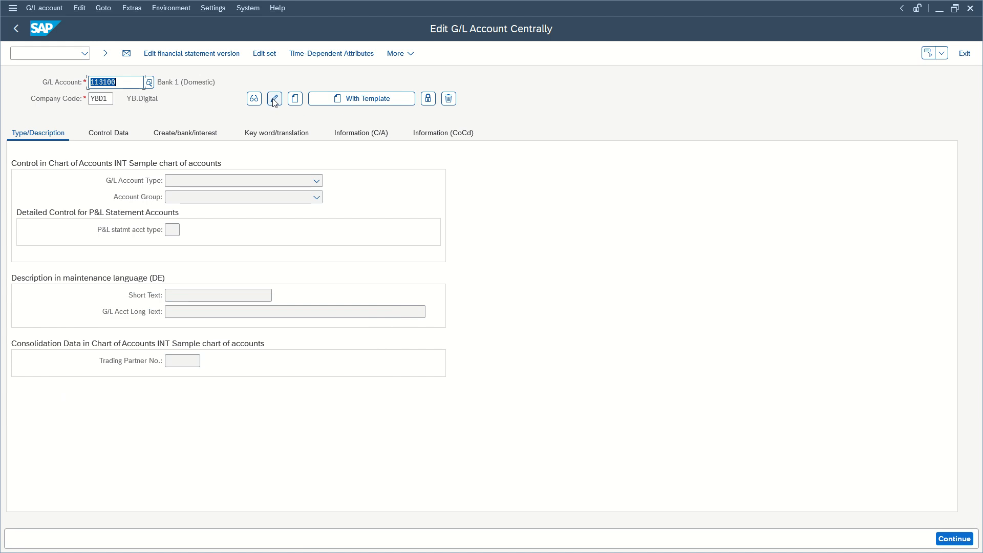
{"action": "left_click", "coordinate": [274, 100]}
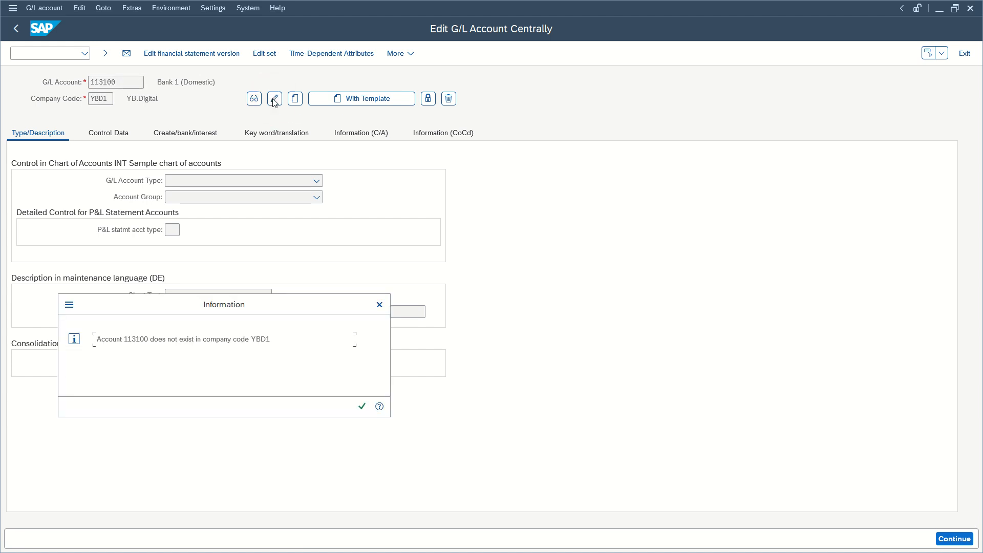
{"action": "left_click", "coordinate": [360, 408]}
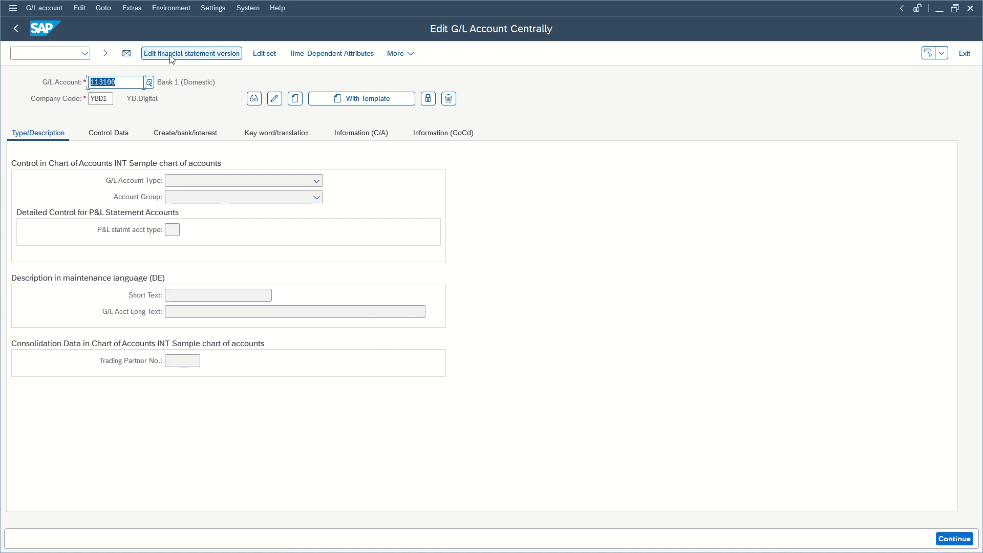
Step: Try to create the G/L account with a template, using reference account 113100 in company code YBD1
{"action": "left_click", "coordinate": [400, 53]}
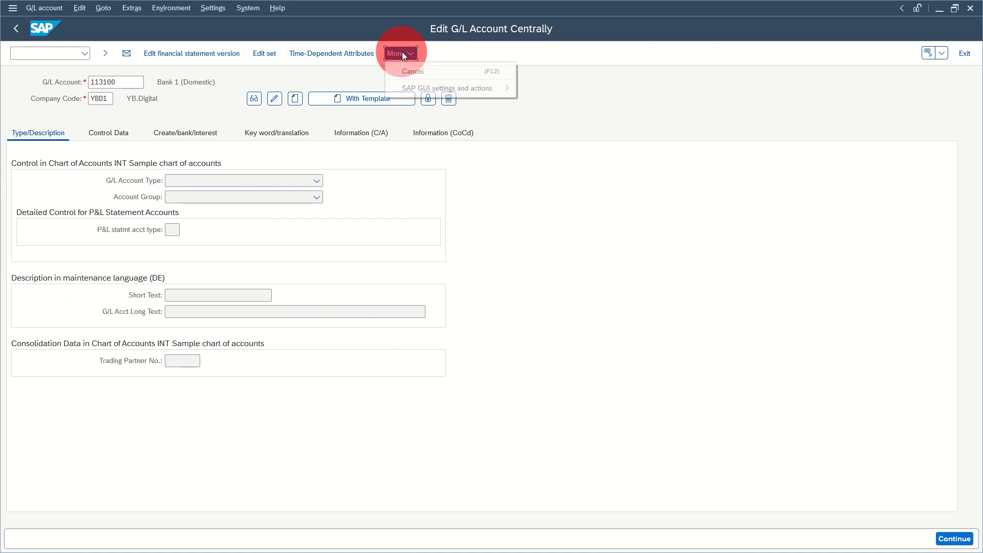
{"action": "left_click", "coordinate": [361, 97]}
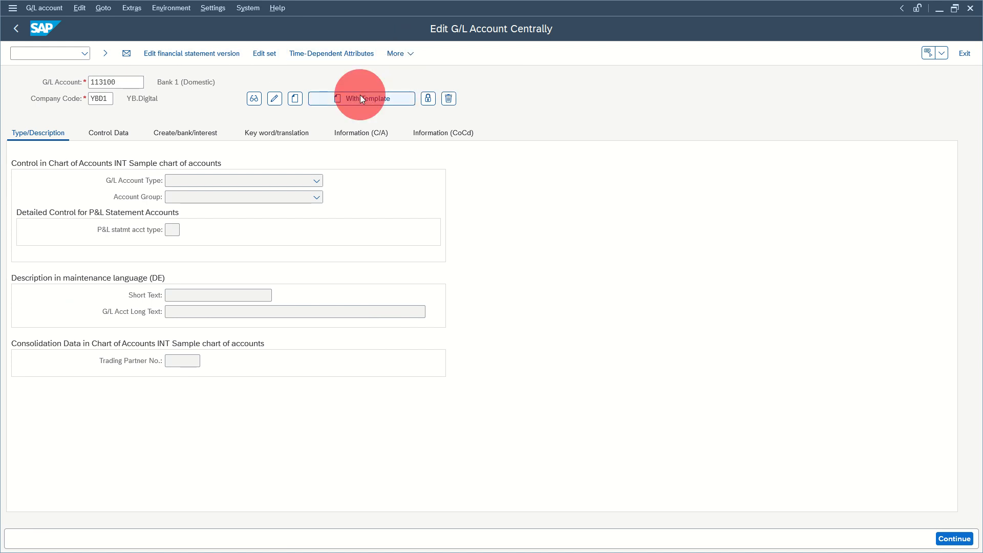
{"action": "type", "text": "113100"}
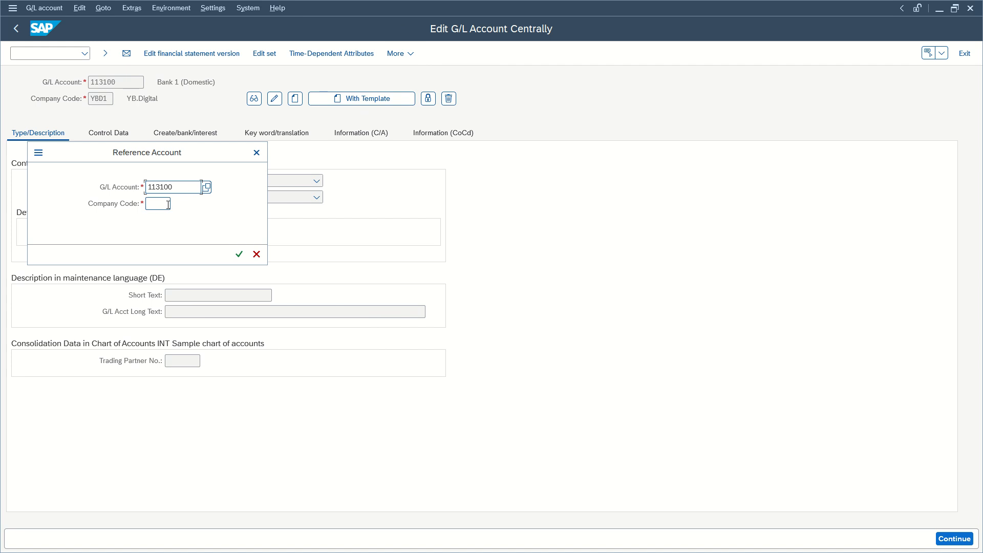
{"action": "left_click", "coordinate": [165, 202]}
{"action": "type", "text": "YBD1"}
{"action": "key", "text": "Return"}
{"action": "left_click", "coordinate": [362, 404]}
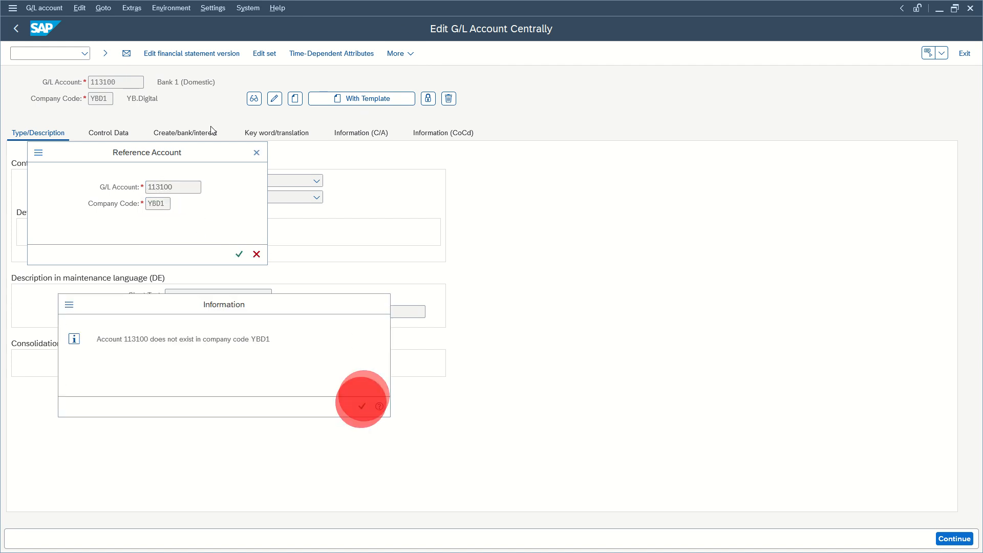
{"action": "left_click", "coordinate": [255, 153]}
Step: Leave the central G/L account editing, look into Edit Chart of Accounts Data and return to the IMG
{"action": "key", "text": "F3"}
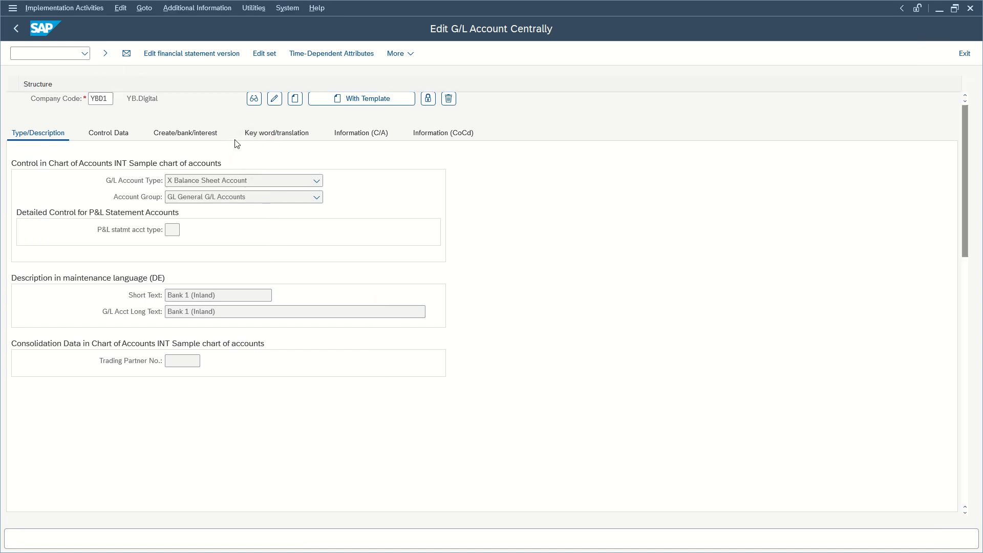
{"action": "left_click", "coordinate": [108, 369]}
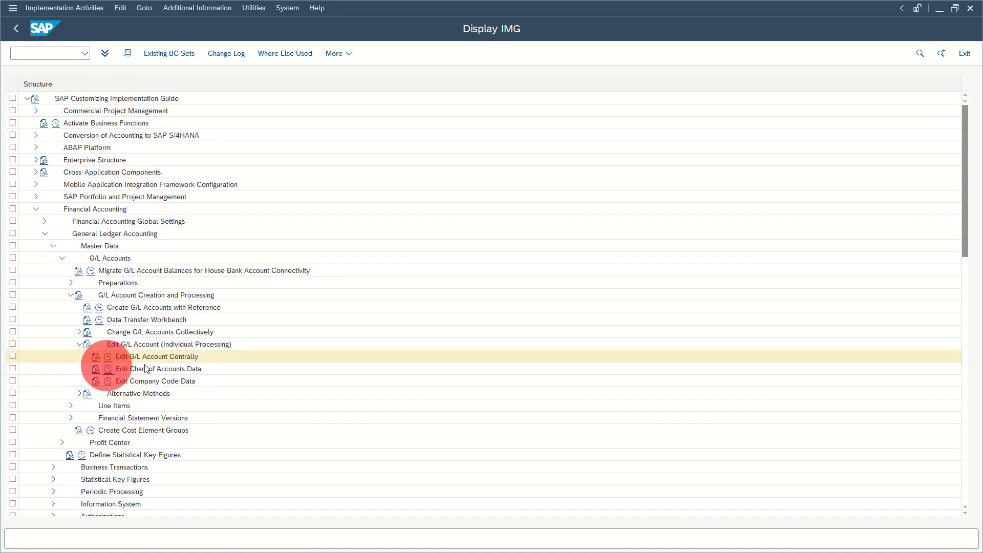
{"action": "key", "text": "F3"}
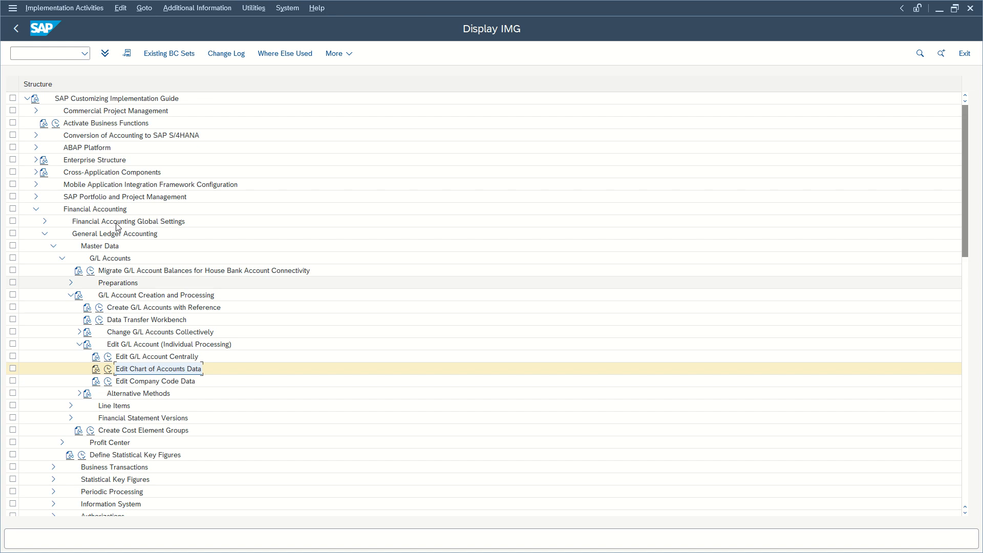
Step: Look at G/L account 113100 in the central editor and display its data in chart of accounts INT
{"action": "left_click", "coordinate": [108, 358]}
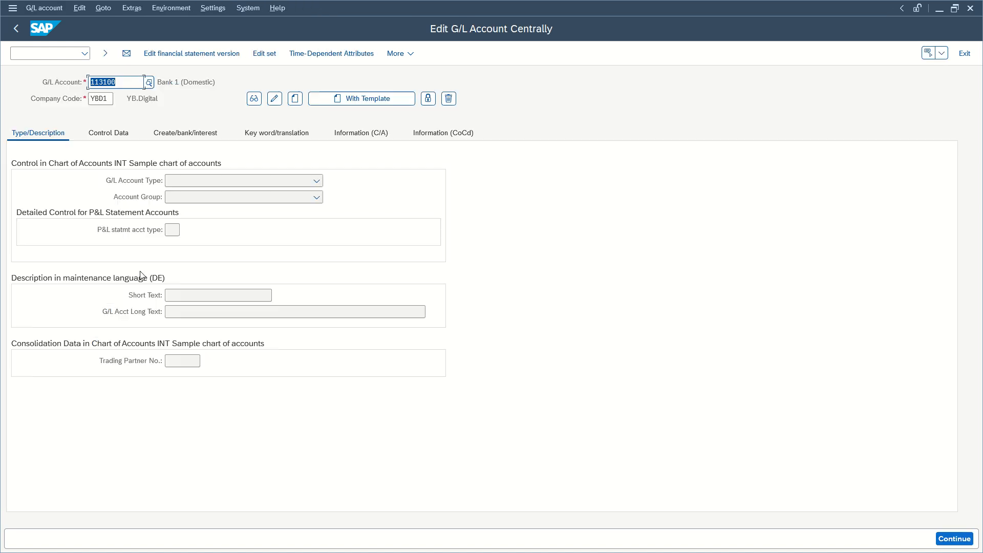
{"action": "key", "text": "F3"}
{"action": "left_click", "coordinate": [109, 367]}
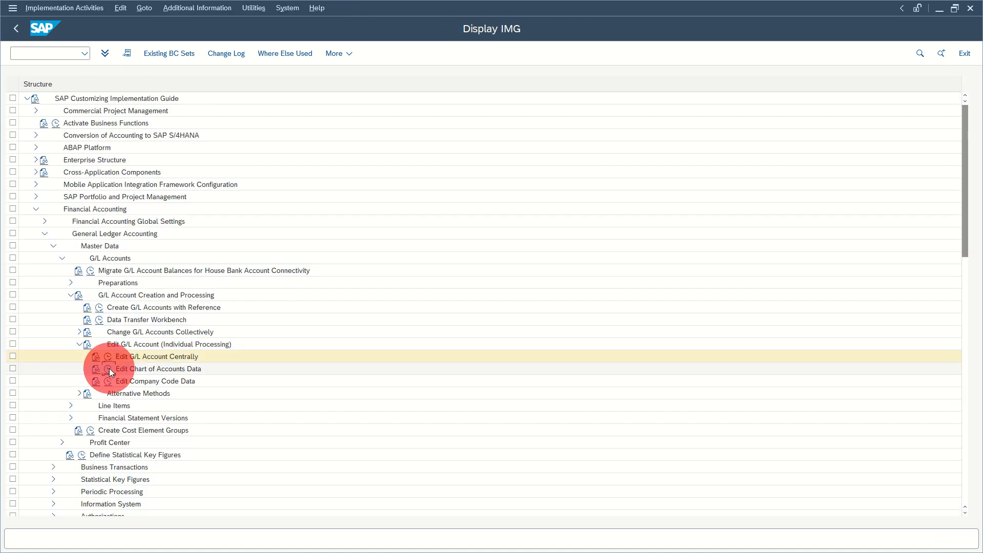
{"action": "key", "text": "Return"}
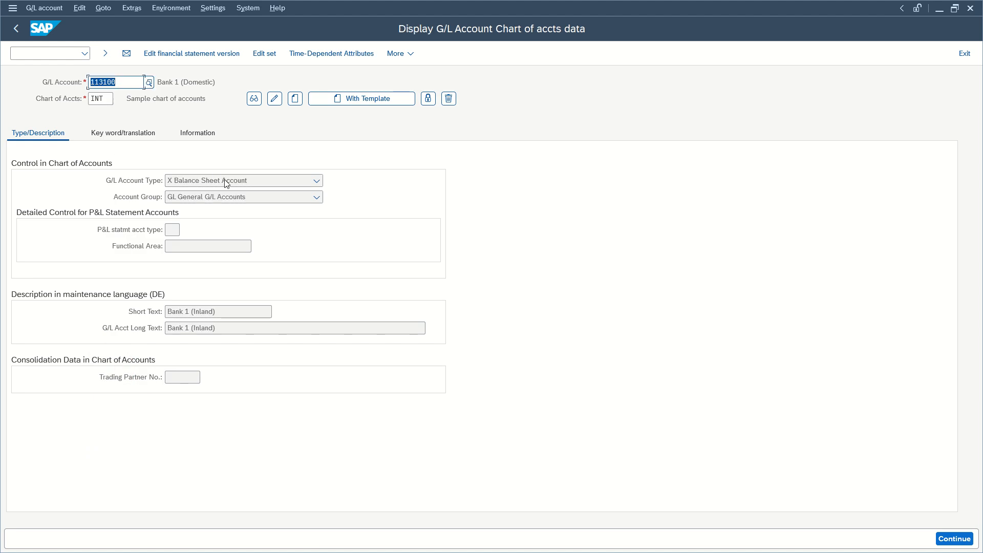
{"action": "key", "text": "F3"}
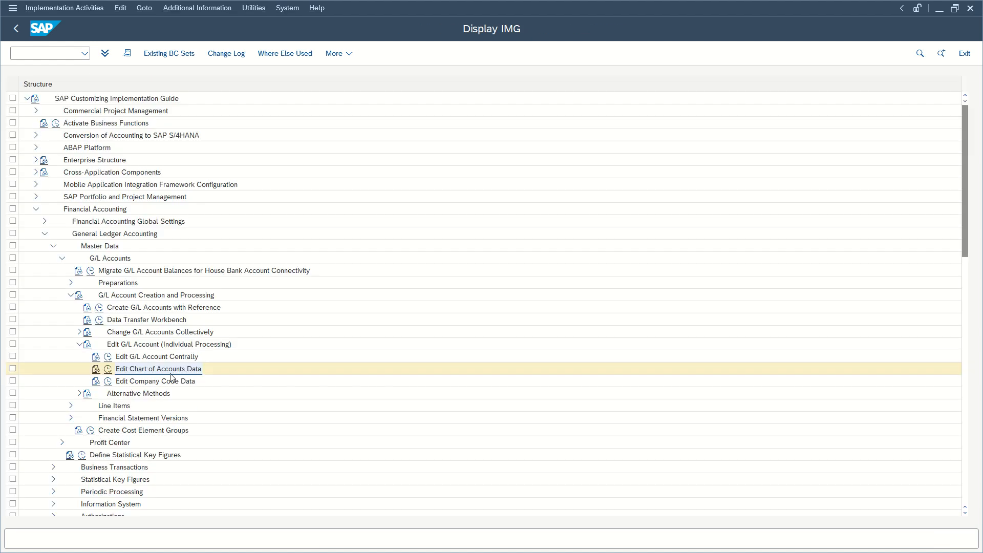
Step: Try to display the company code data of G/L account 113100 for YBD1 and return to the IMG
{"action": "left_click", "coordinate": [112, 380]}
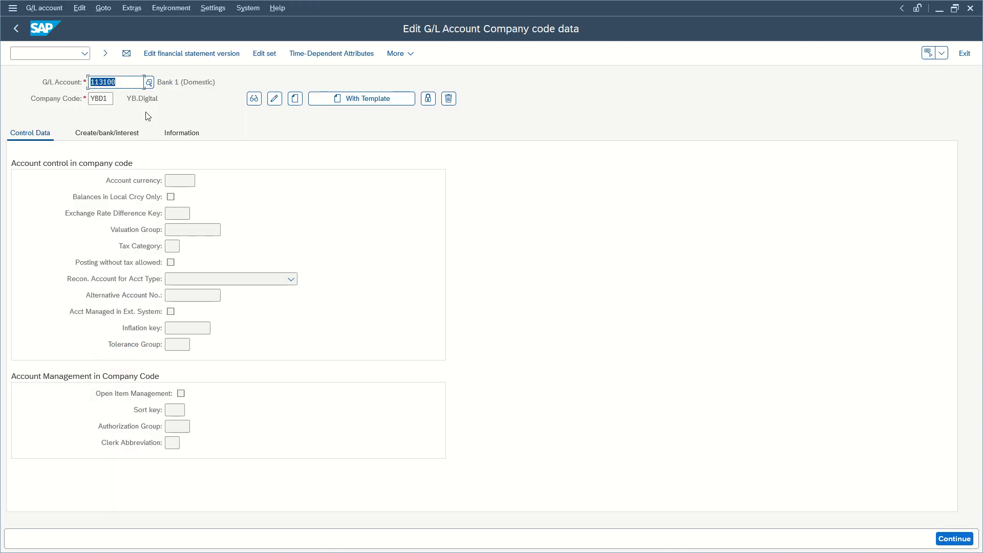
{"action": "key", "text": "Return"}
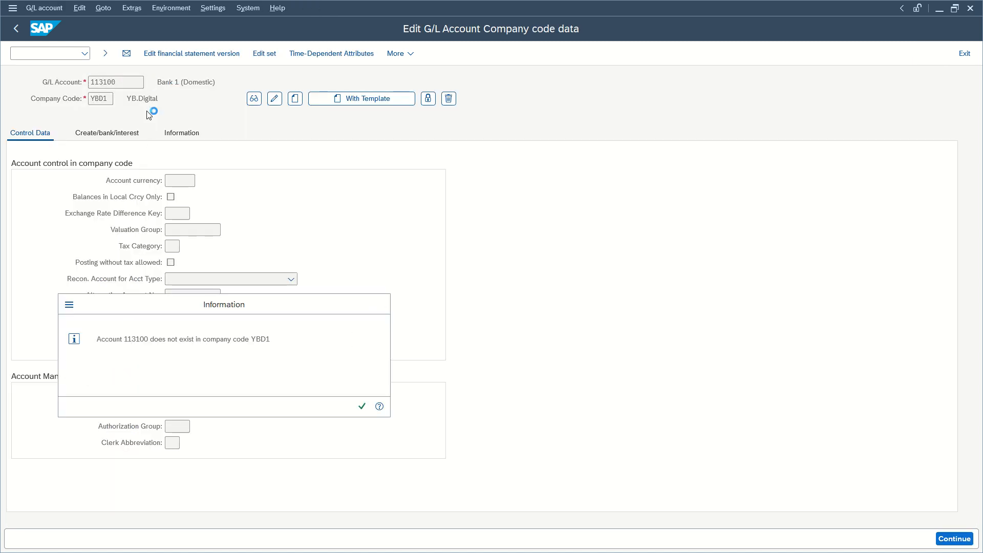
{"action": "key", "text": "Return"}
{"action": "key", "text": "F3"}
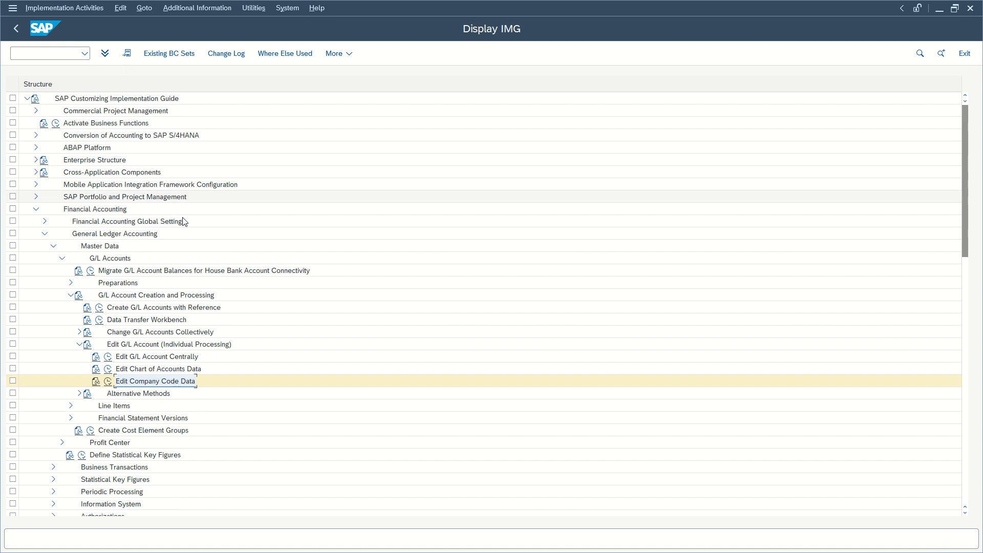
Step: Under Create G/L Accounts with Reference, add target company code YBD1 with reference company code 0001, save and return to the IMG
{"action": "left_click", "coordinate": [100, 308]}
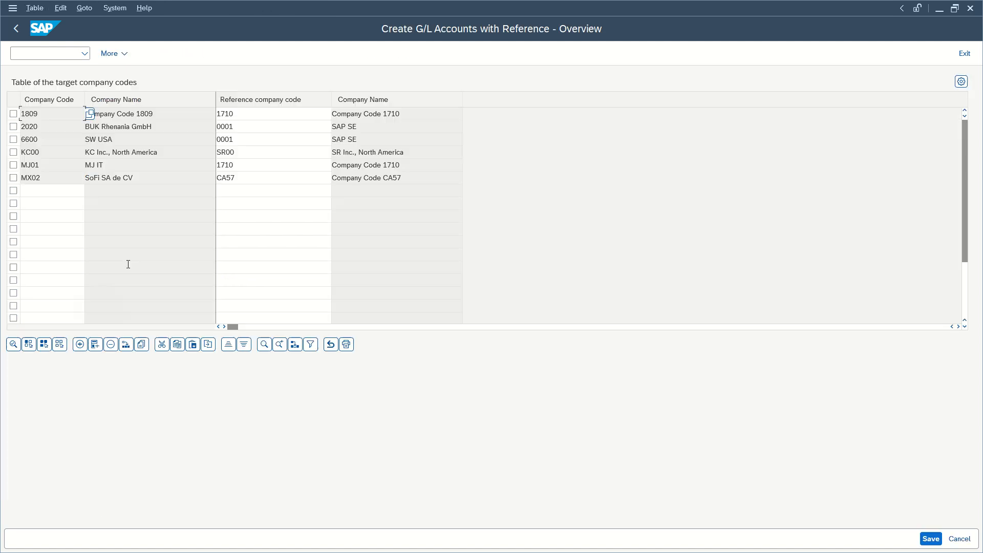
{"action": "left_click", "coordinate": [52, 191]}
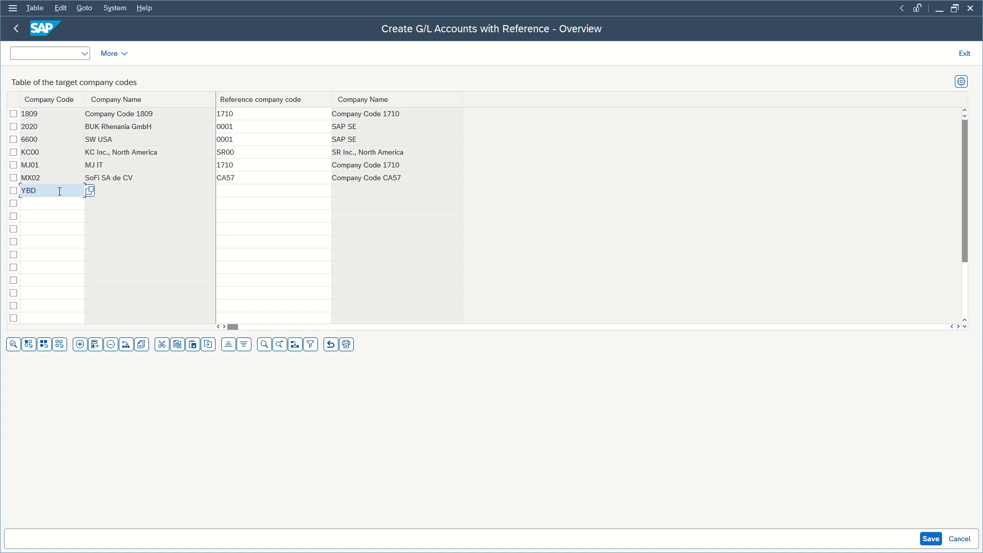
{"action": "key", "text": "Tab"}
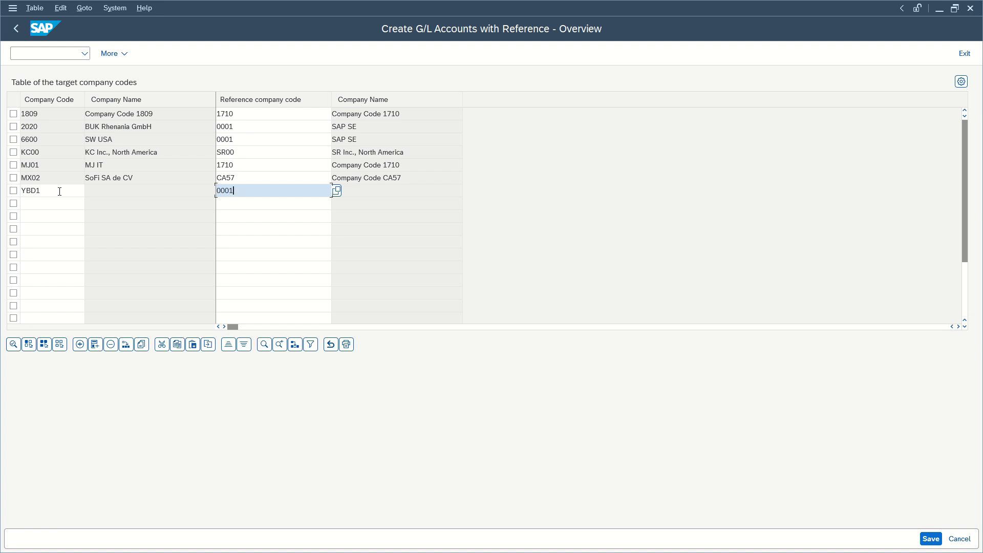
{"action": "left_click", "coordinate": [931, 539]}
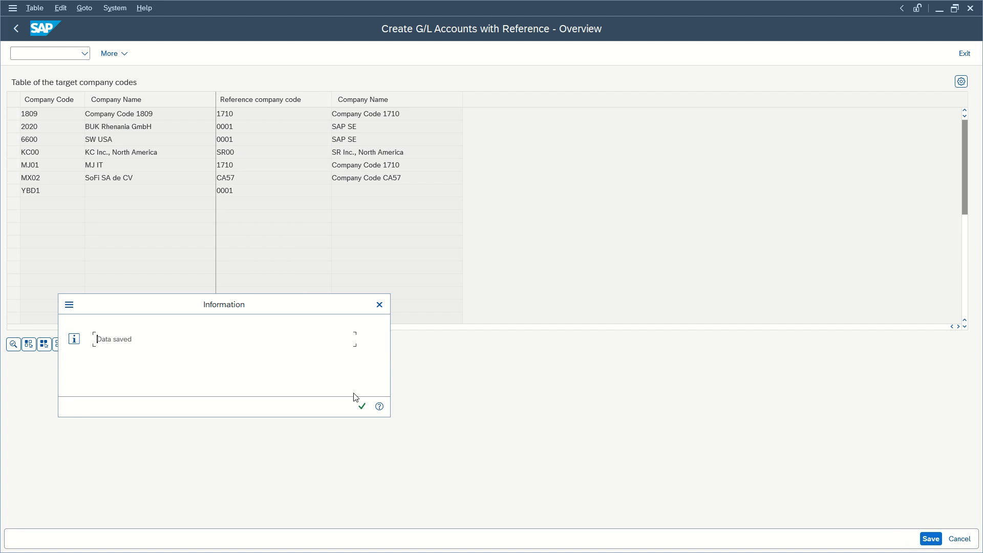
{"action": "left_click", "coordinate": [362, 407]}
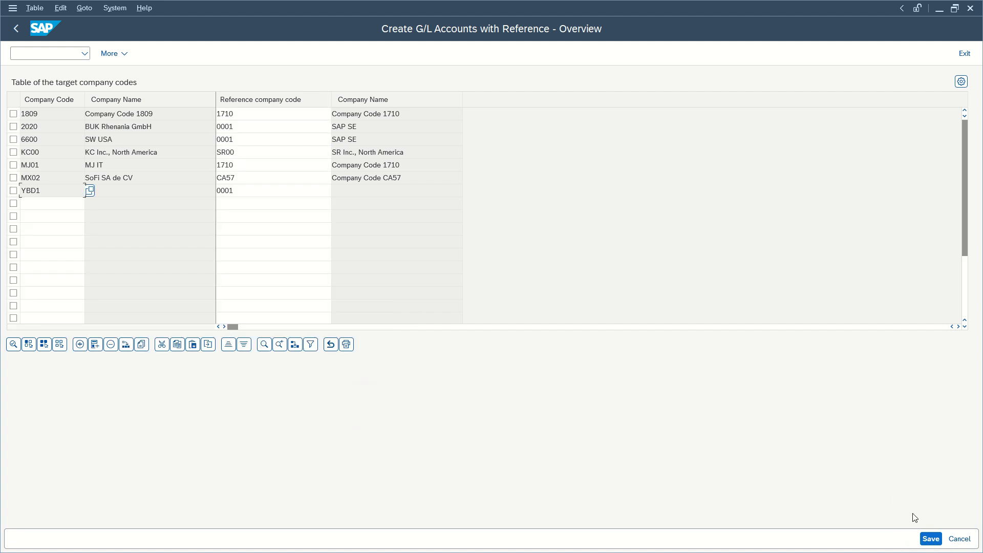
{"action": "left_click", "coordinate": [931, 539]}
{"action": "left_click", "coordinate": [362, 407]}
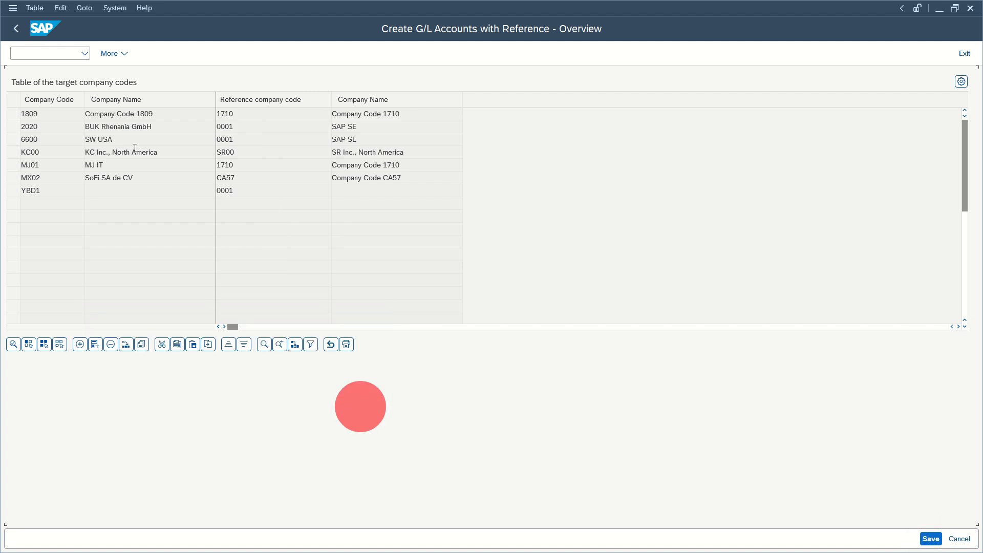
{"action": "left_click", "coordinate": [123, 55]}
{"action": "left_click", "coordinate": [456, 241]}
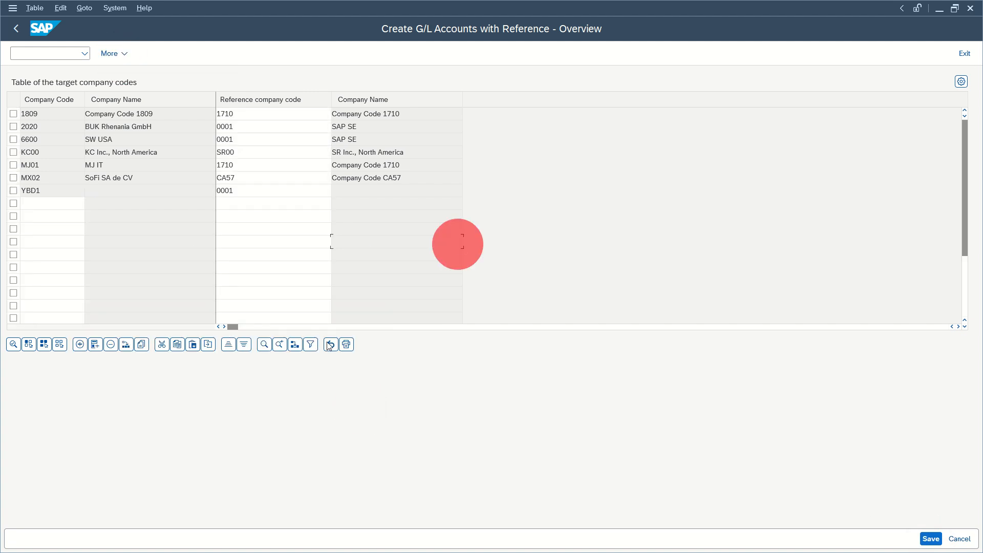
{"action": "left_click", "coordinate": [961, 54]}
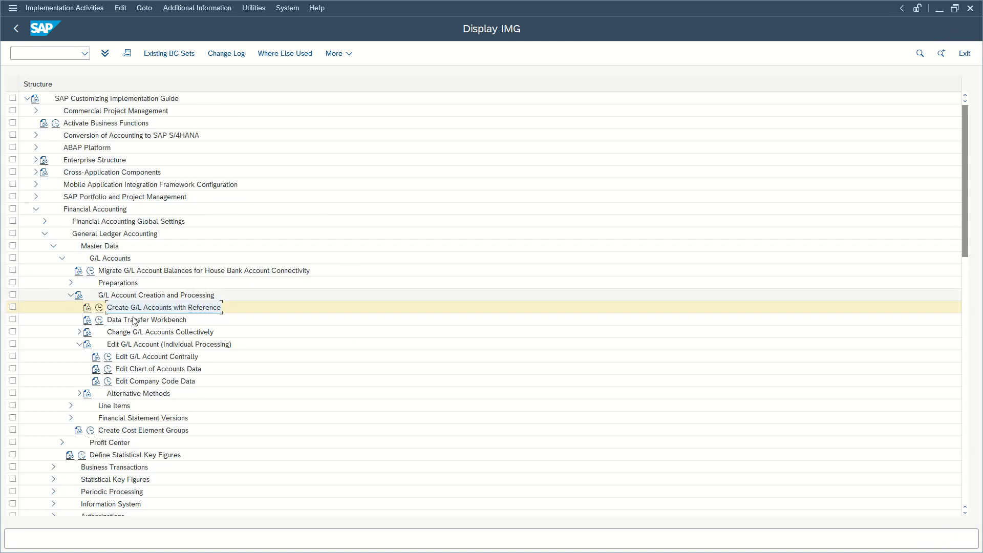
Step: Check centrally whether G/L account 113100 exists in company code YBD1, and return to the IMG
{"action": "left_click", "coordinate": [108, 358]}
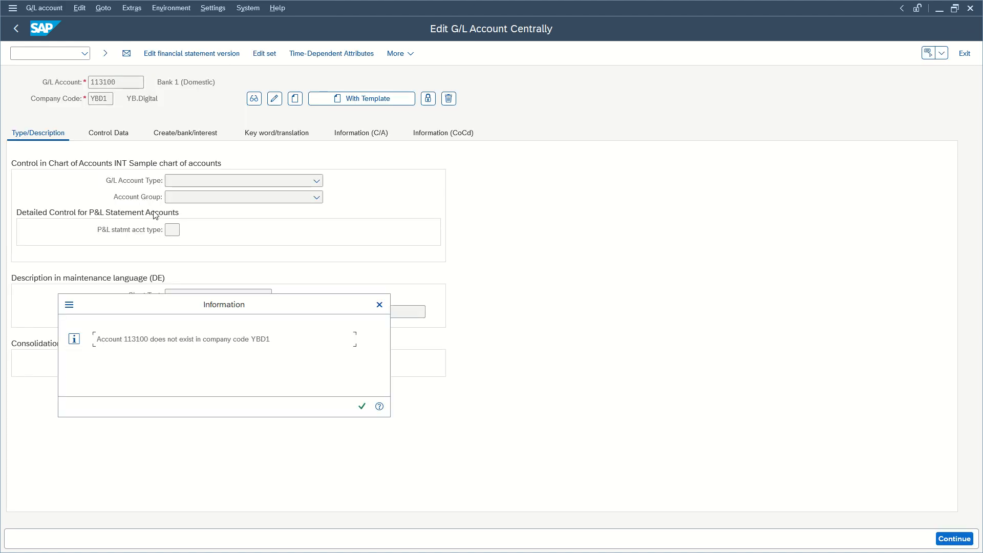
{"action": "key", "text": "Return"}
{"action": "key", "text": "F3"}
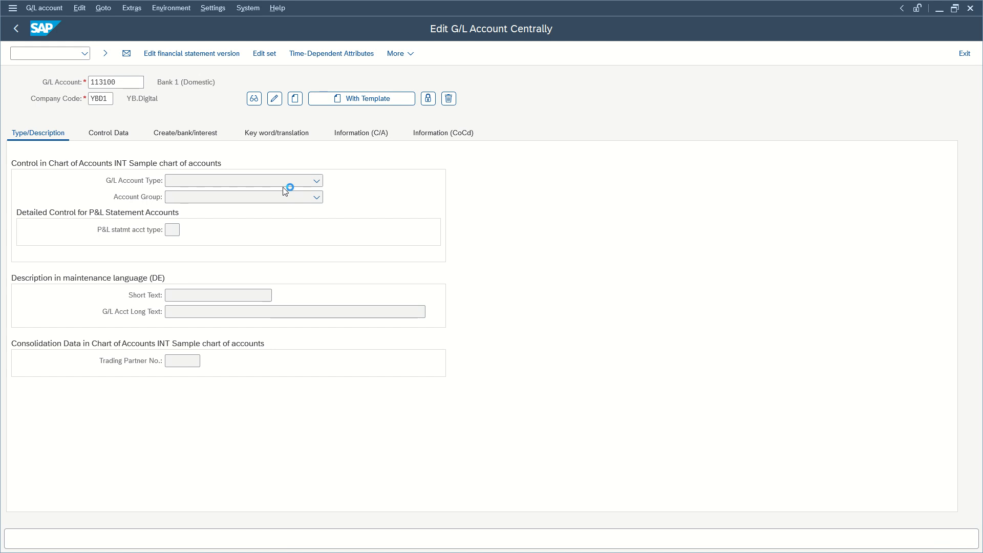
Step: Start a new project in the Data Transfer Workbench and look up the possible entries for its name
{"action": "left_click", "coordinate": [99, 320]}
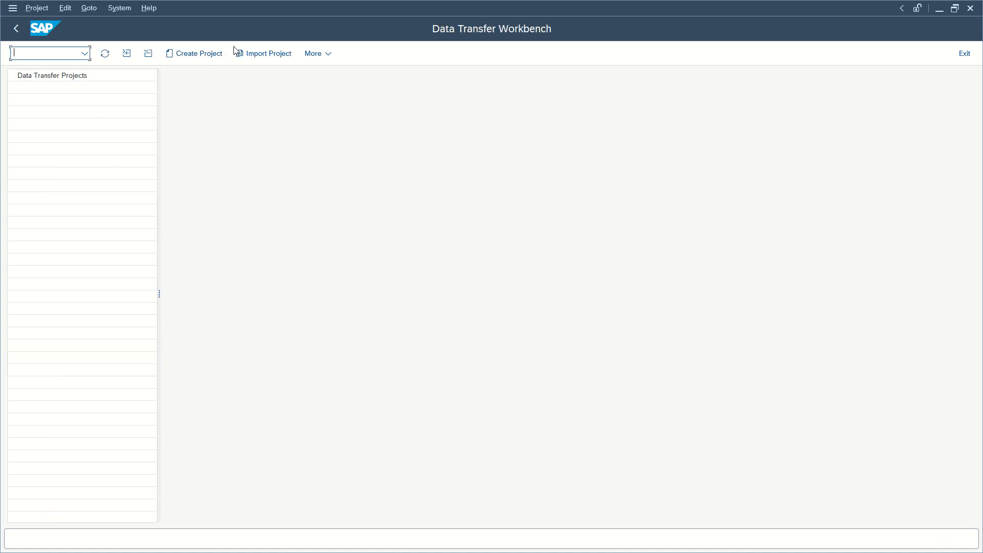
{"action": "left_click", "coordinate": [76, 76]}
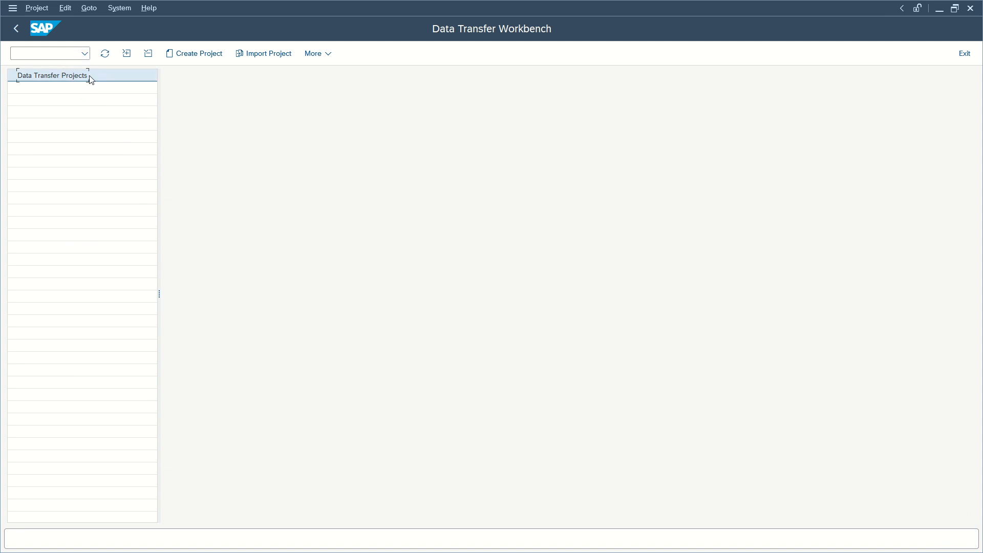
{"action": "left_click", "coordinate": [87, 76]}
{"action": "left_click", "coordinate": [201, 53]}
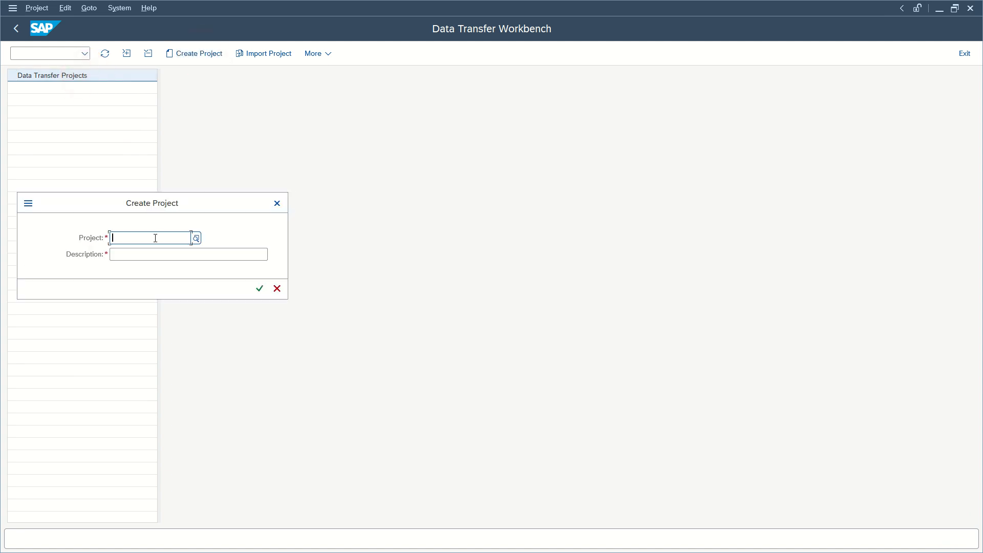
{"action": "left_click", "coordinate": [155, 239]}
{"action": "left_click", "coordinate": [196, 238]}
{"action": "left_click", "coordinate": [196, 238]}
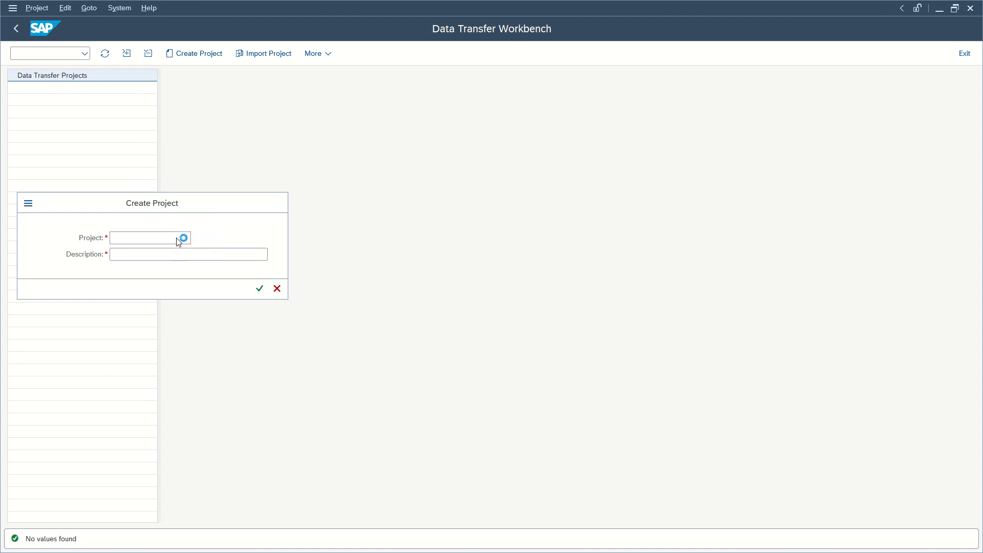
Step: Try to create the data transfer project TRANSFER with the description "TRANSFER GL for YBD", and return to the IMG
{"action": "left_click", "coordinate": [160, 237]}
{"action": "type", "text": "TRANSFER"}
{"action": "key", "text": "Return"}
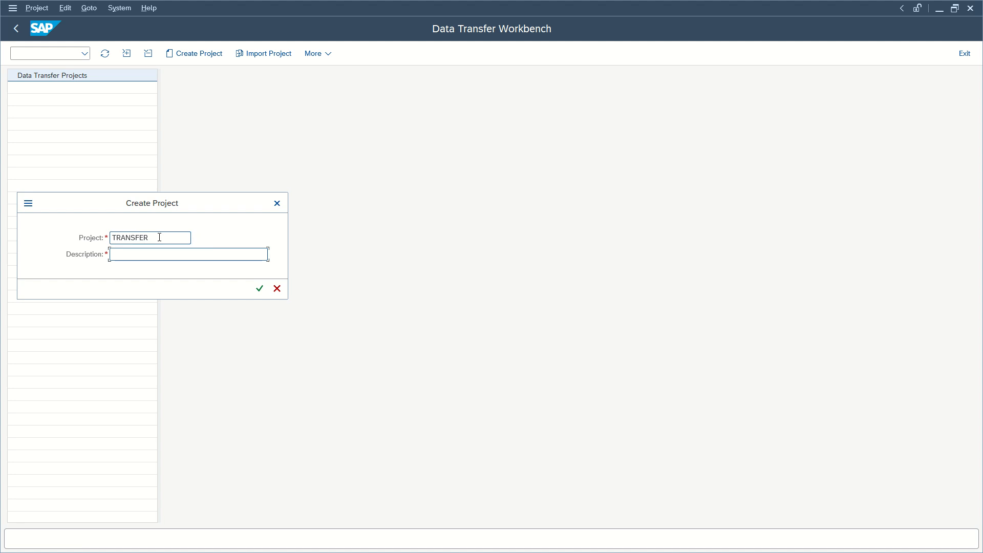
{"action": "type", "text": "TRANSFER"}
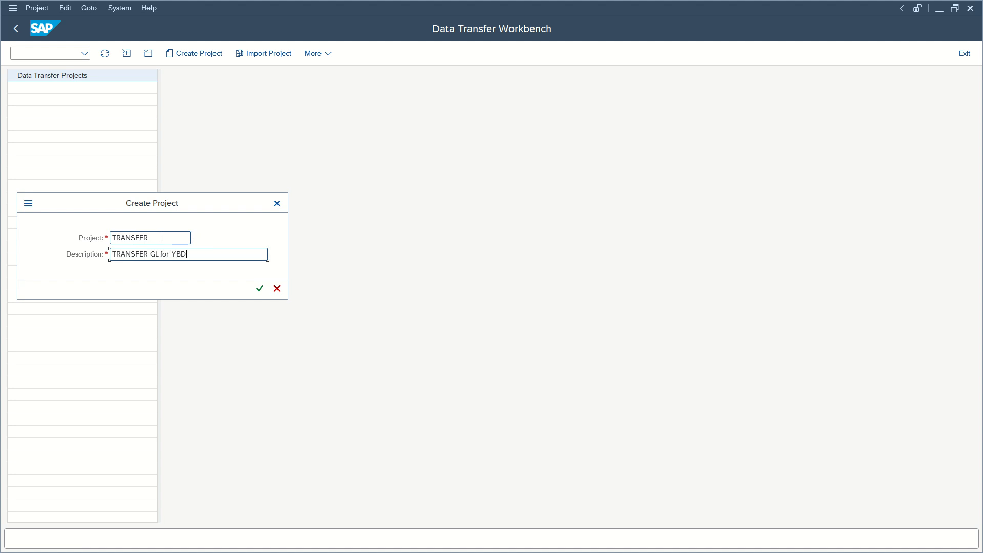
{"action": "type", "text": " GL for YBD"}
{"action": "left_click", "coordinate": [260, 288]}
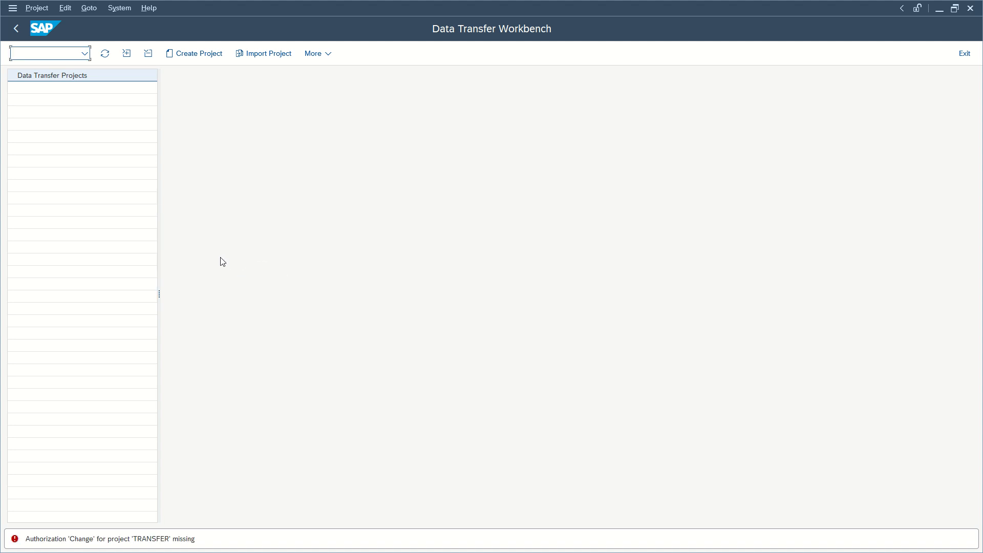
{"action": "key", "text": "F3"}
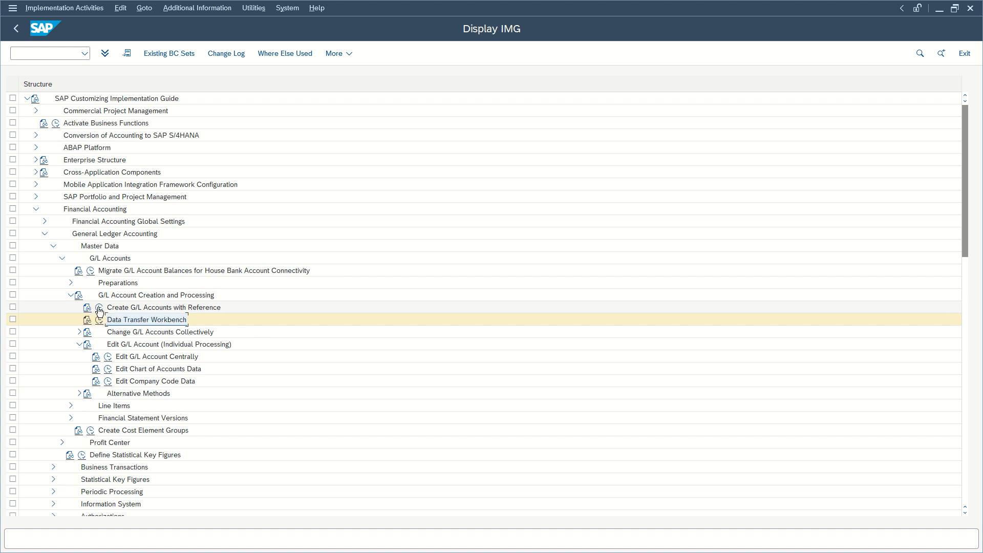
{"action": "left_click", "coordinate": [70, 282]}
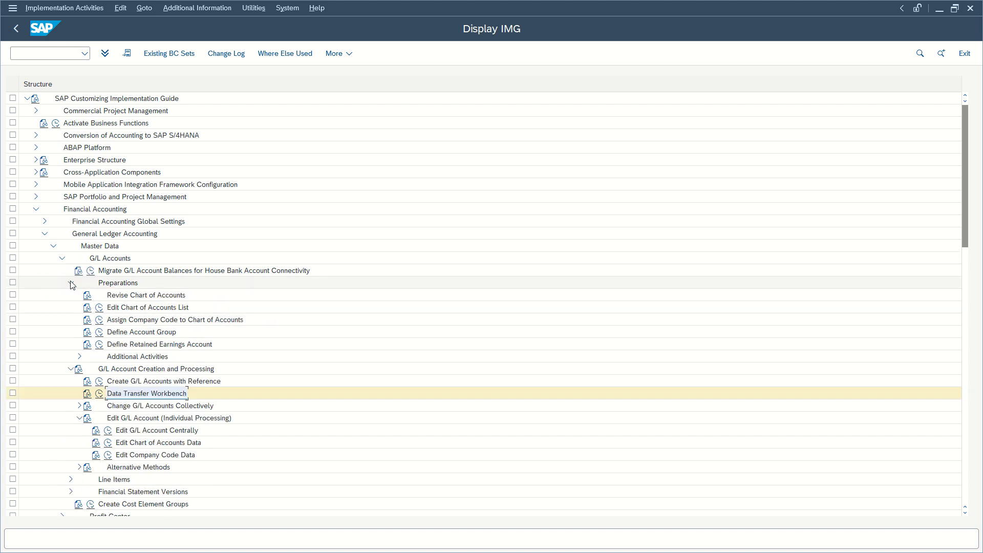
{"action": "left_click", "coordinate": [71, 283]}
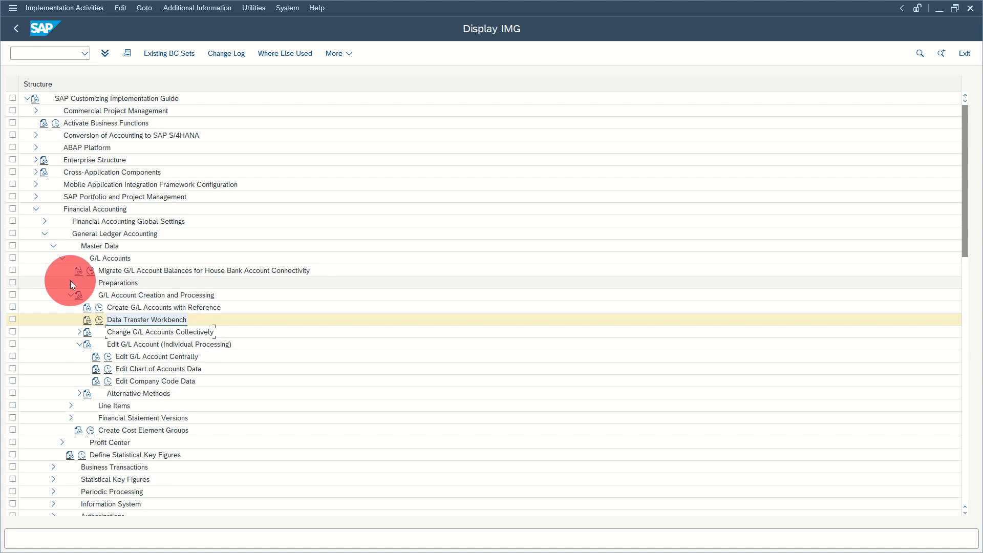
{"action": "left_click", "coordinate": [109, 343]}
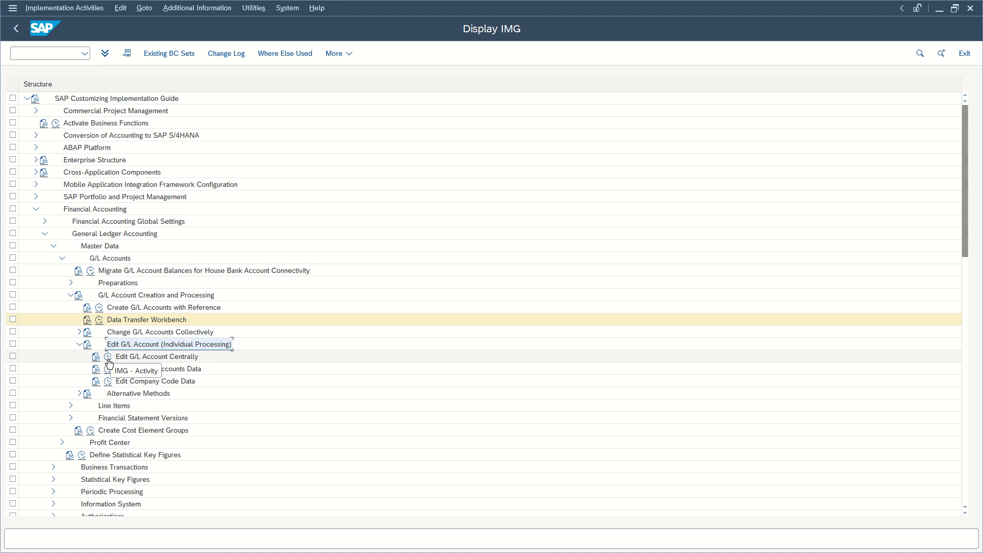
Step: Review the reference company code and company names of the YBD1 entry in Create G/L Accounts with Reference, then leave the table
{"action": "left_click", "coordinate": [100, 307]}
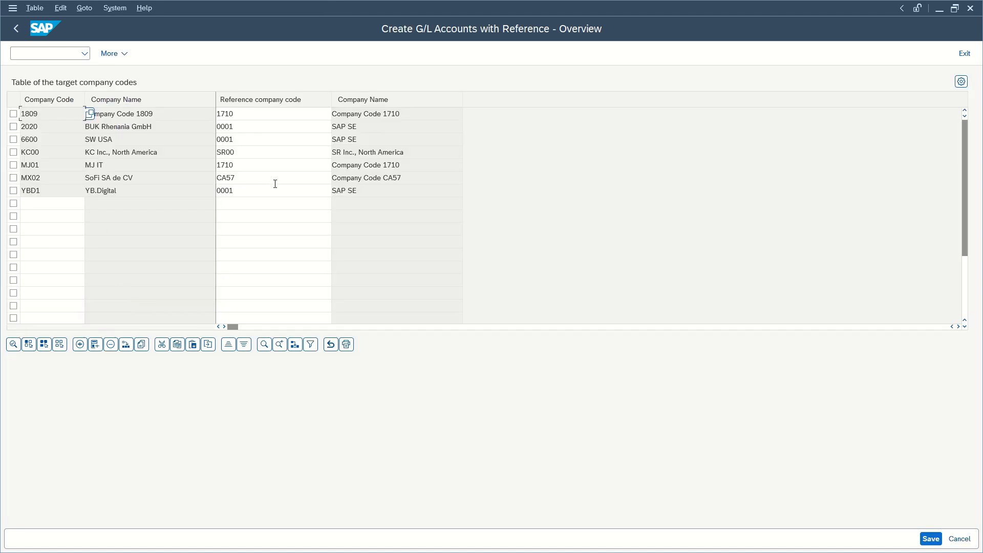
{"action": "left_click", "coordinate": [273, 188]}
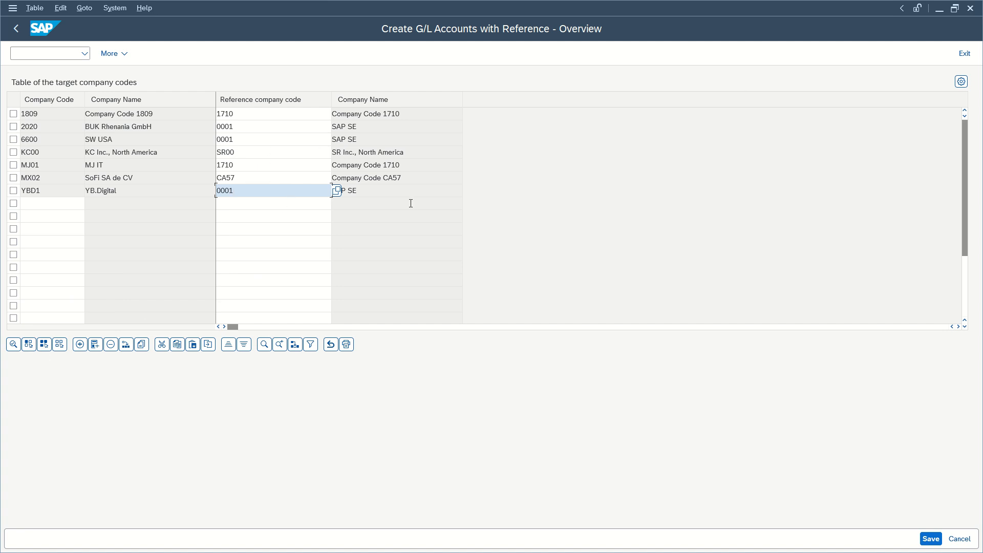
{"action": "left_click_drag", "start_coordinate": [378, 190], "coordinate": [291, 189]}
{"action": "left_click_drag", "start_coordinate": [157, 189], "coordinate": [79, 190]}
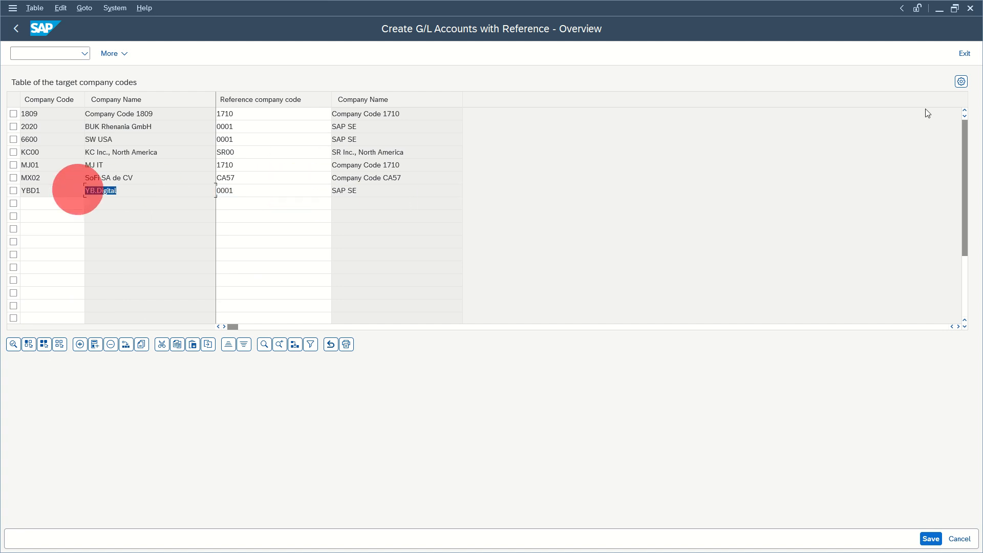
{"action": "left_click", "coordinate": [967, 54]}
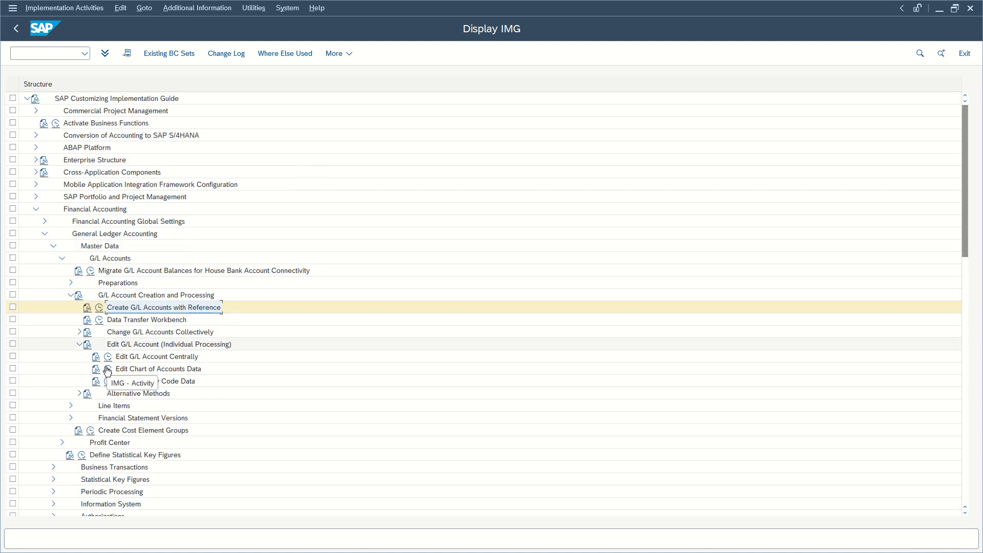
Step: Recheck G/L account 113100 for YBD1 in Edit G/L Account Centrally, and switch to the SAP Easy Access window
{"action": "left_click", "coordinate": [108, 356]}
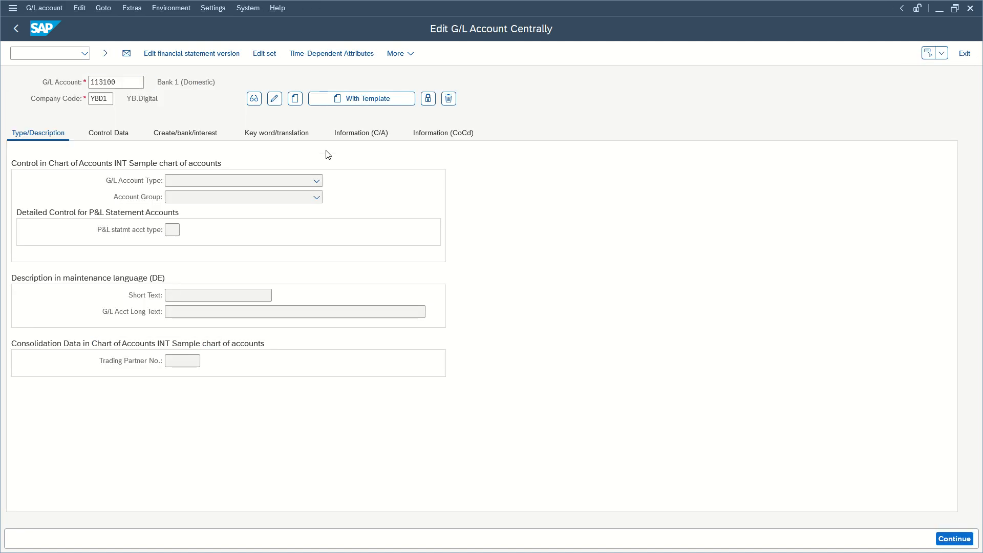
{"action": "key", "text": "Return"}
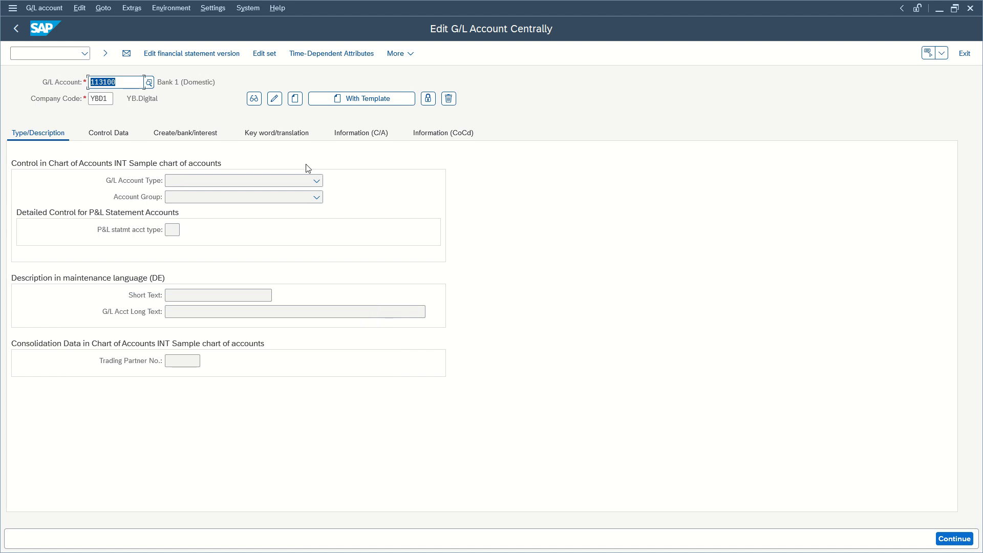
{"action": "key", "text": "alt+Tab"}
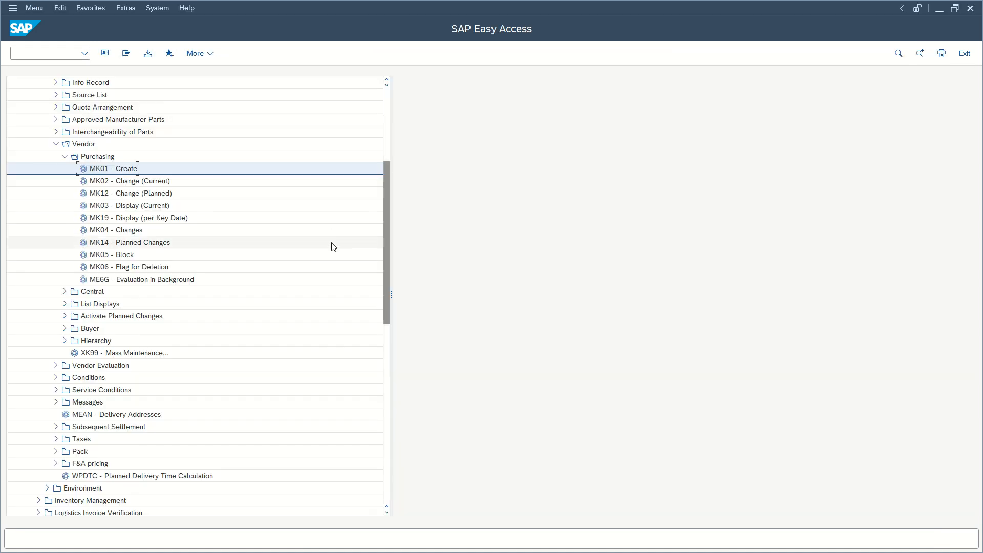
Step: Close the Assign Purchasing Organization to Plant window and search the purchase order item's G/L account values for company code YBD1
{"action": "key", "text": "alt+Tab"}
{"action": "key", "text": "alt+Tab"}
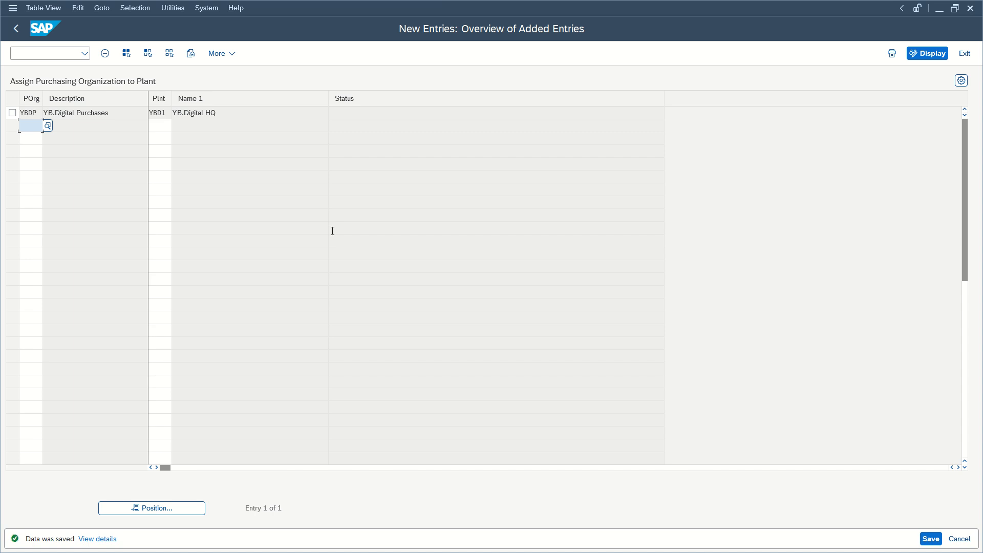
{"action": "left_click", "coordinate": [971, 8]}
{"action": "key", "text": "alt+Tab"}
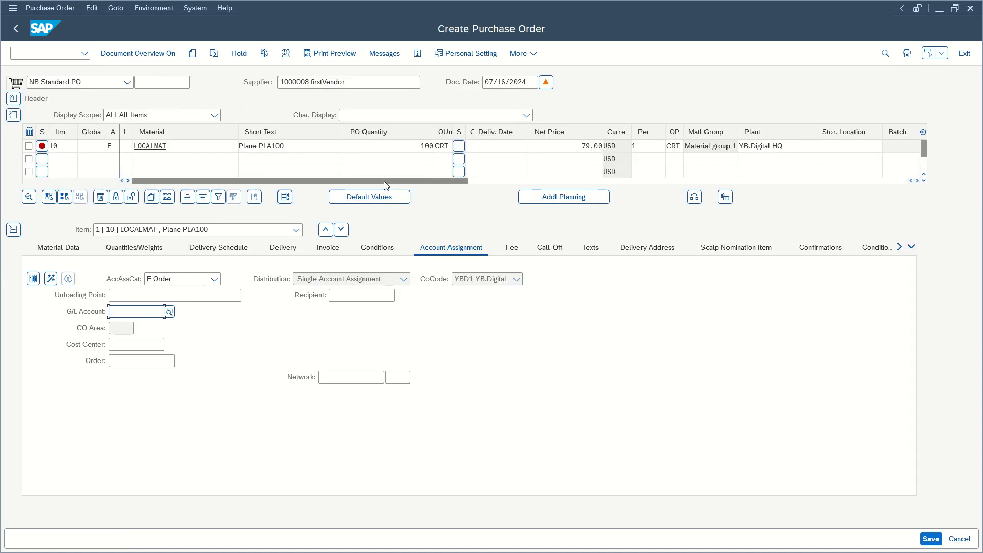
{"action": "left_click", "coordinate": [170, 312]}
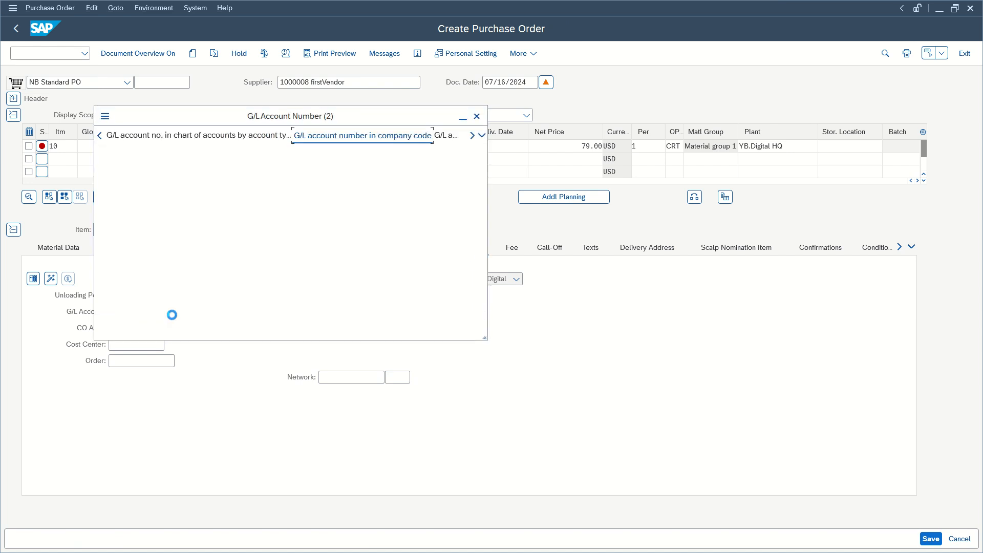
{"action": "left_click", "coordinate": [328, 327]}
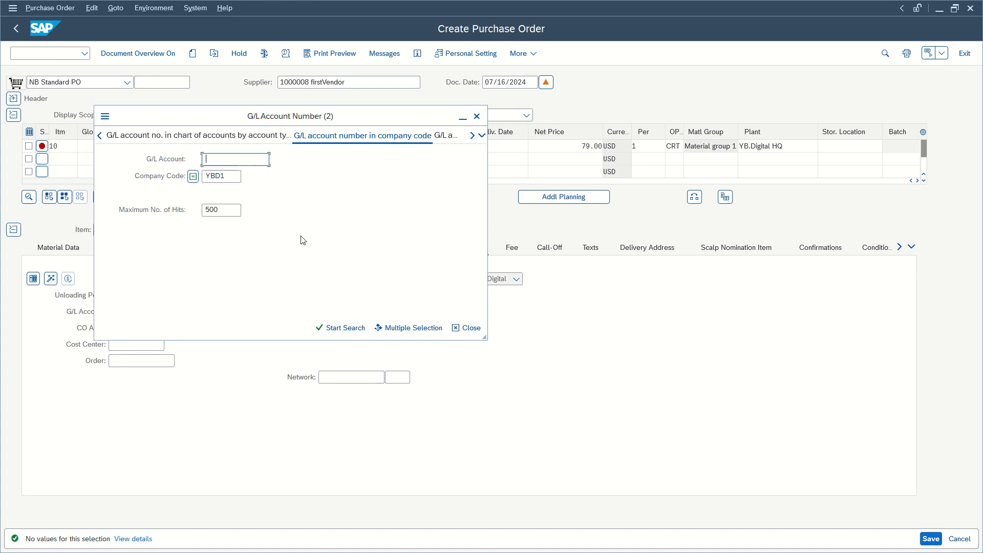
{"action": "left_click", "coordinate": [469, 327]}
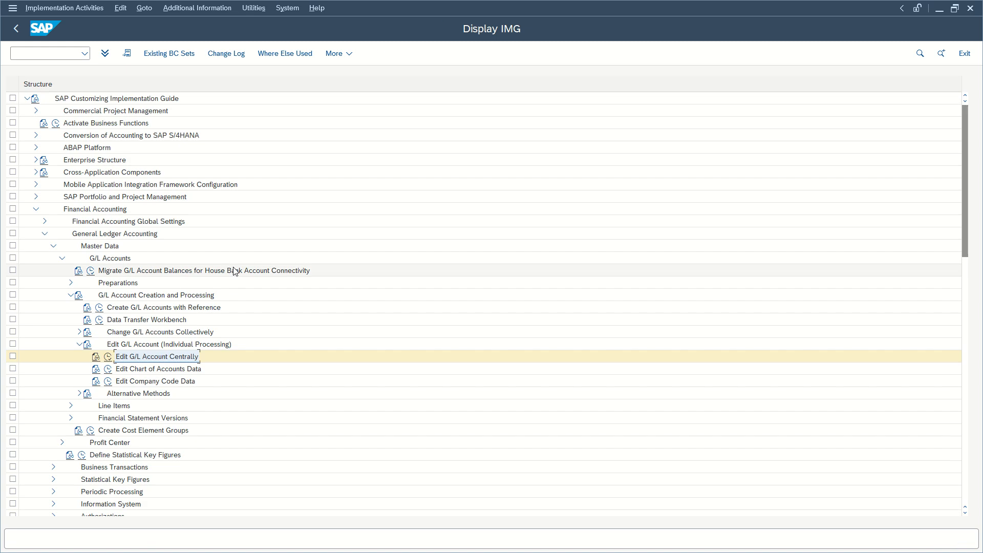
Step: Open Copy Chart of Accounts from the alternative methods for copying G/L accounts, look up the possible charts of accounts, and return to the IMG
{"action": "left_click", "coordinate": [79, 393]}
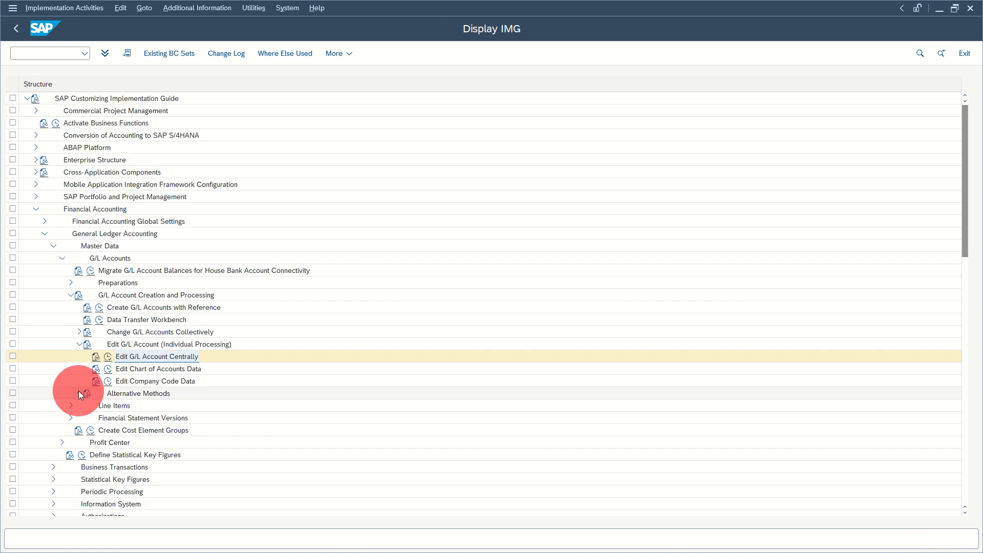
{"action": "left_click", "coordinate": [88, 406]}
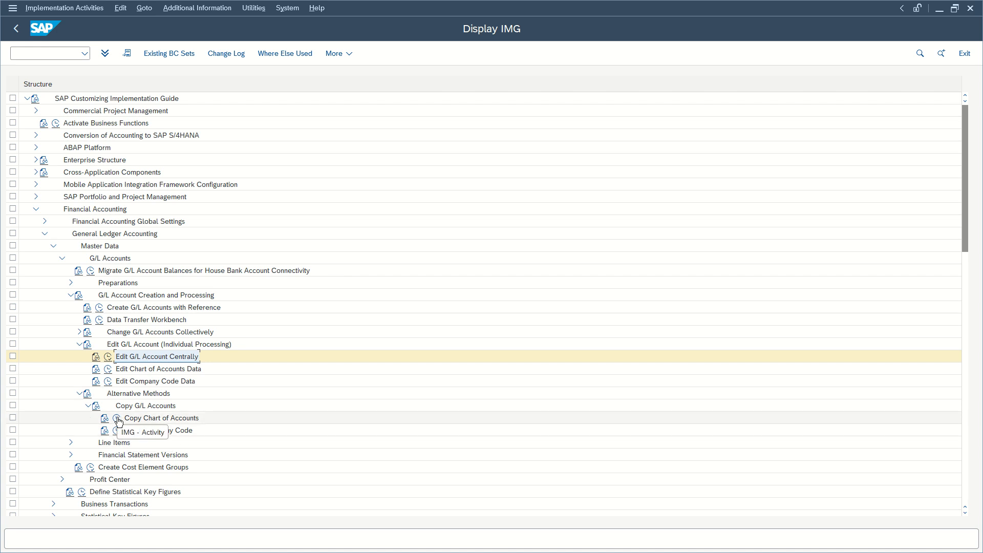
{"action": "left_click", "coordinate": [117, 418]}
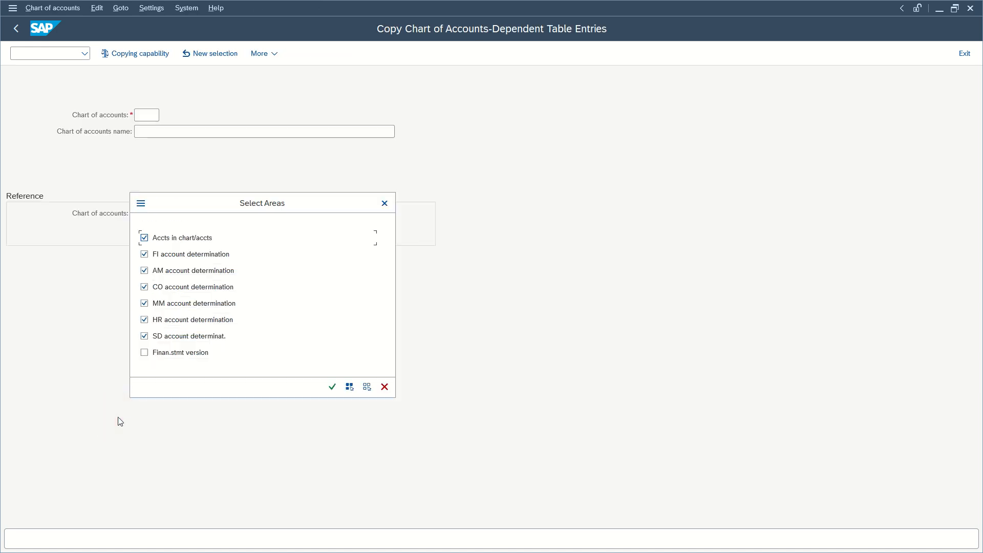
{"action": "left_click", "coordinate": [334, 386]}
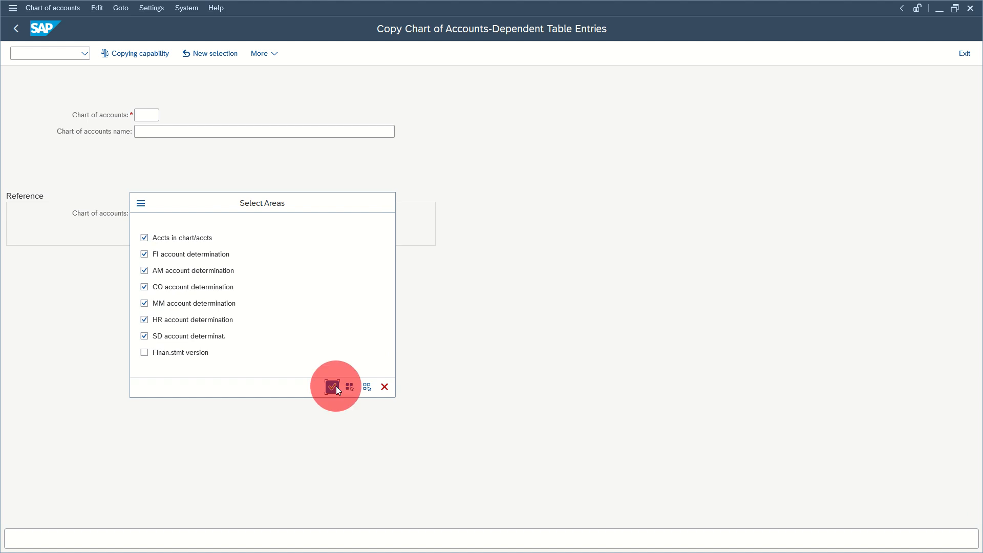
{"action": "left_click", "coordinate": [163, 112]}
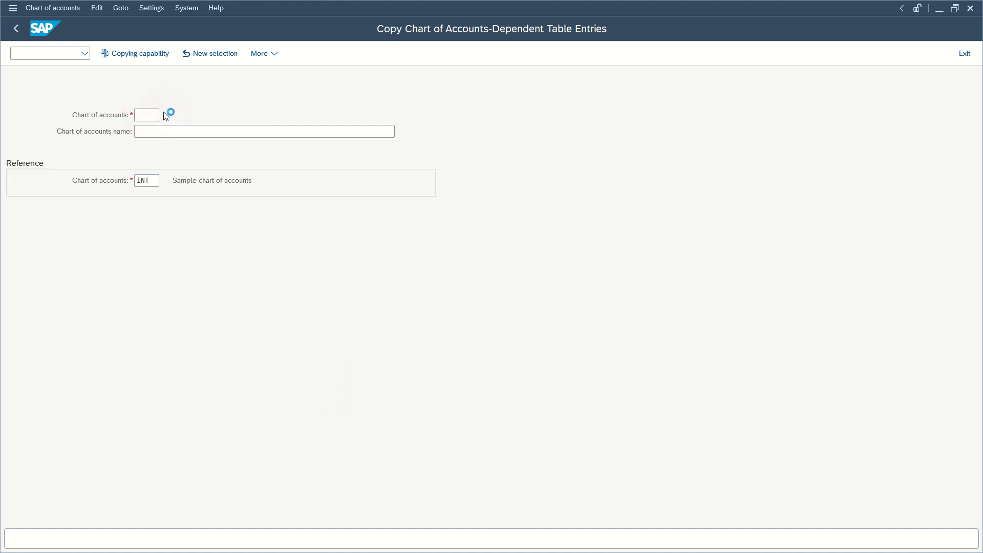
{"action": "left_click", "coordinate": [171, 112]}
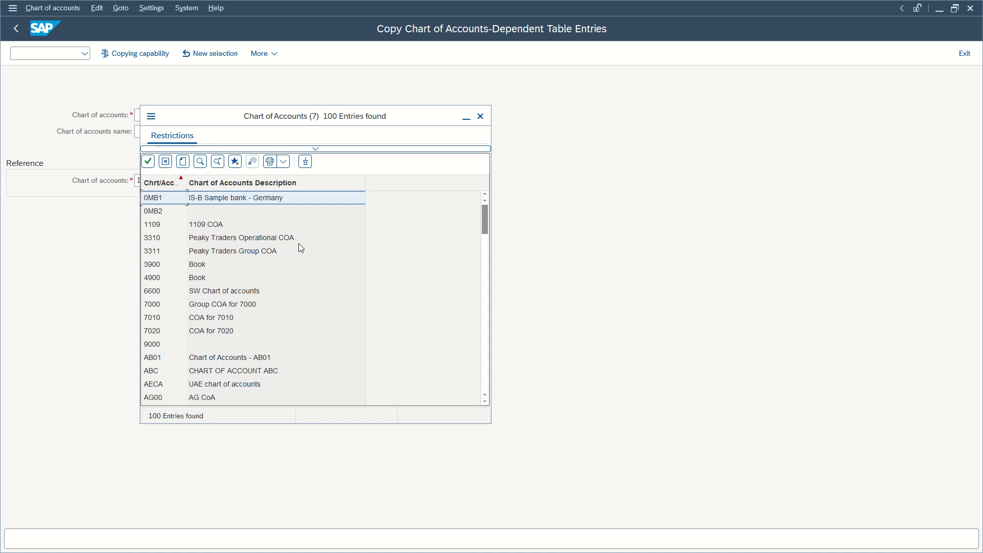
{"action": "left_click", "coordinate": [480, 117]}
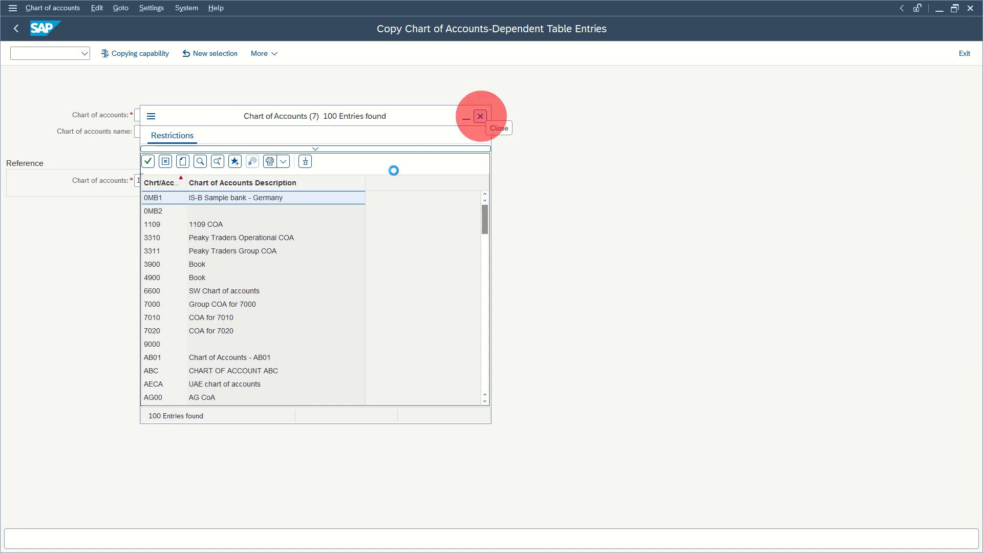
{"action": "left_click", "coordinate": [218, 55]}
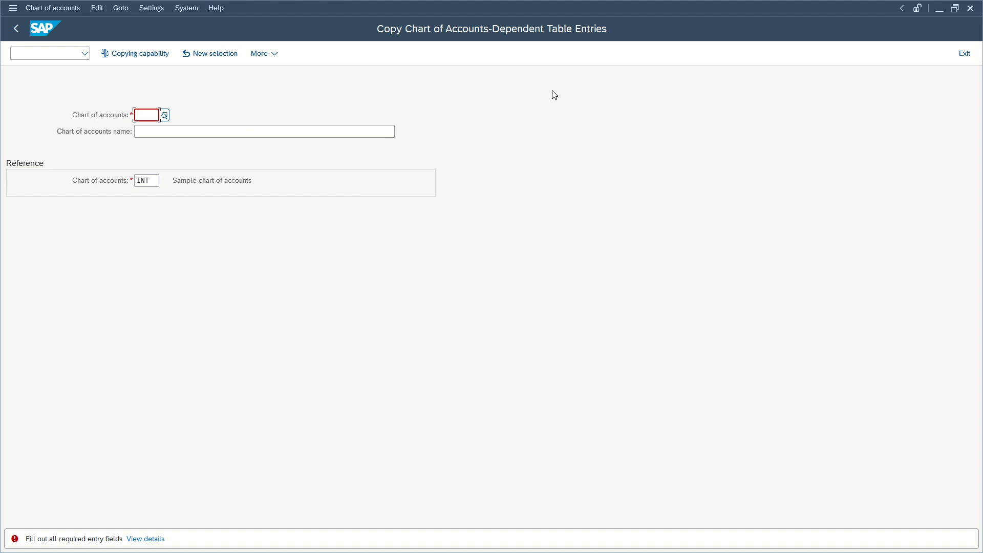
{"action": "left_click", "coordinate": [964, 53]}
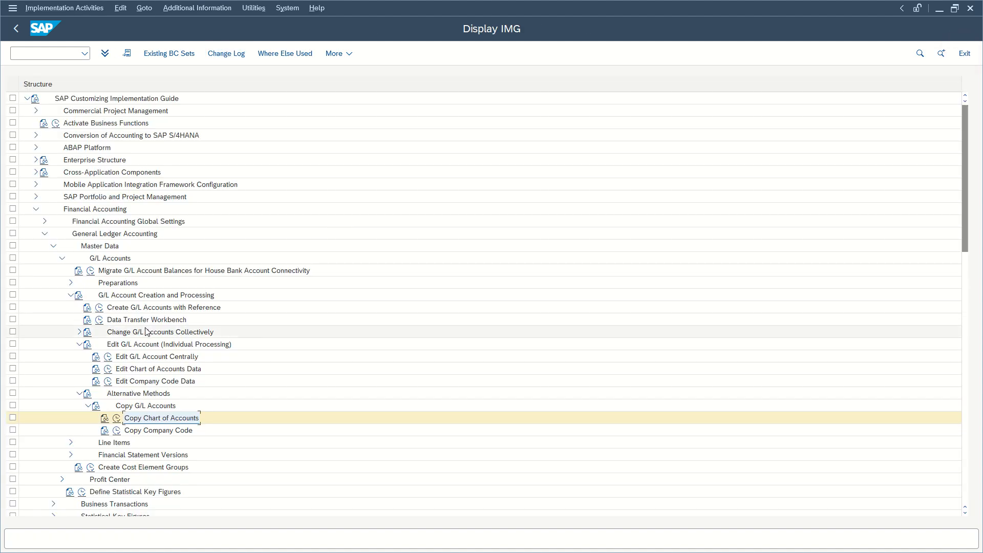
Step: Try a test run of Copy Company Code for G/L accounts into YBD1 from company code 0001 without an error file
{"action": "left_click", "coordinate": [116, 430]}
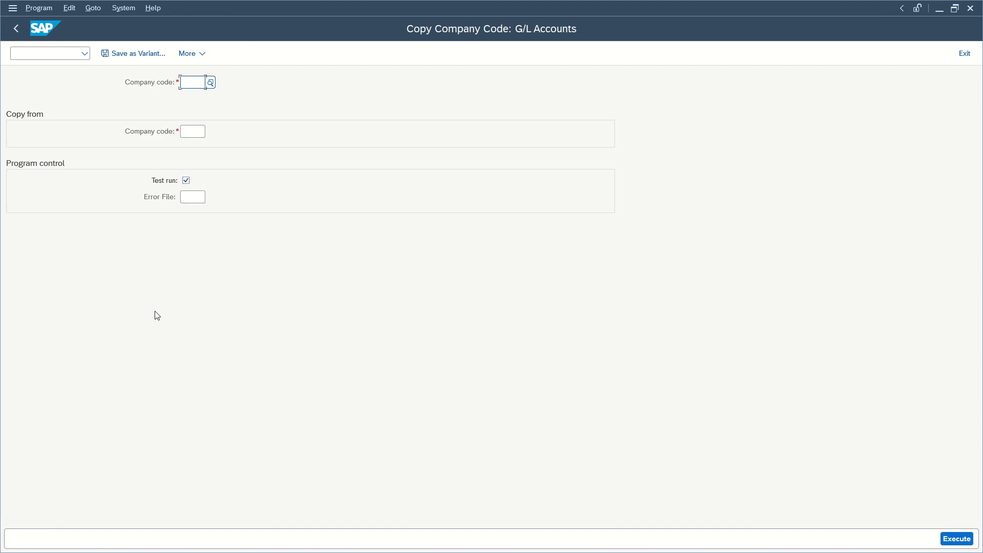
{"action": "left_click", "coordinate": [193, 83]}
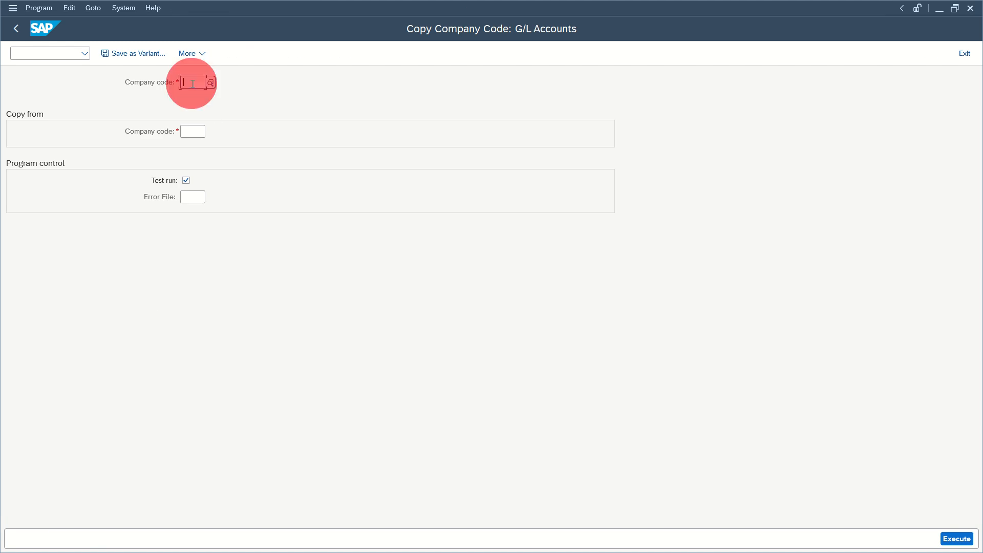
{"action": "type", "text": "YBD1"}
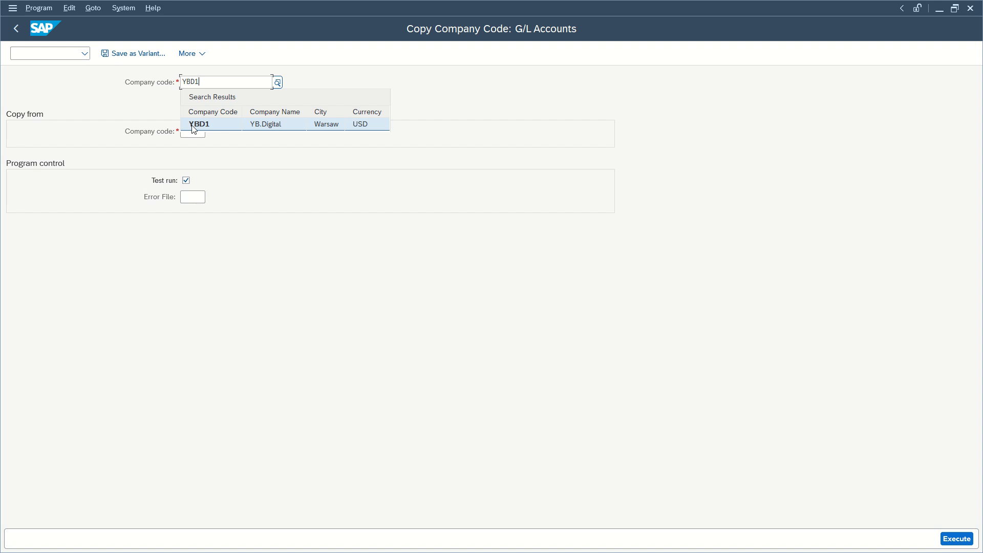
{"action": "left_click", "coordinate": [193, 132]}
{"action": "type", "text": "0001"}
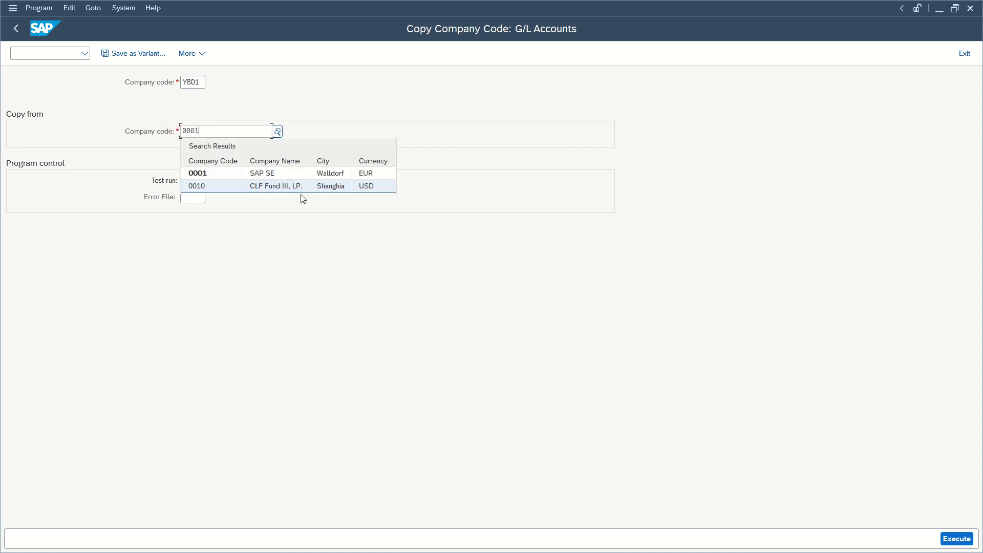
{"action": "left_click", "coordinate": [242, 179]}
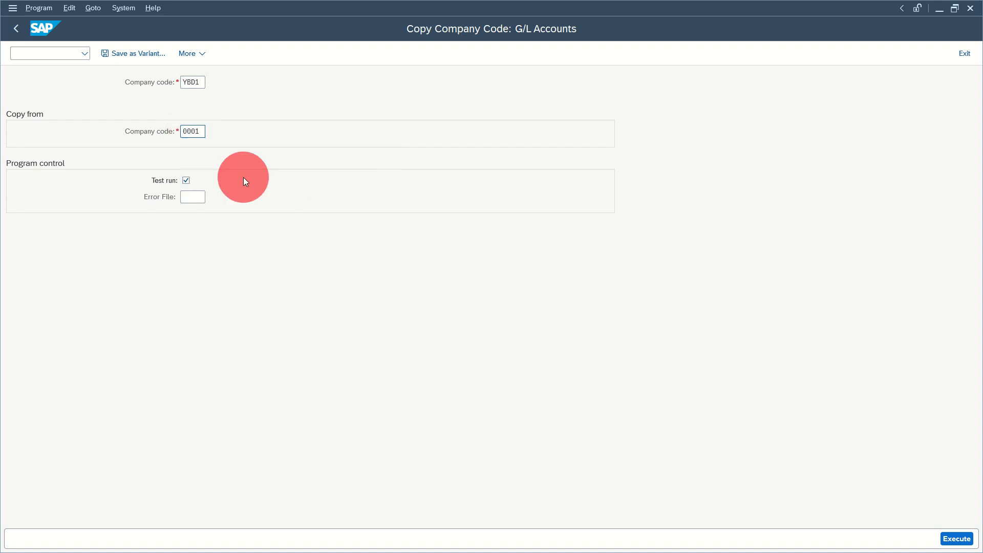
{"action": "left_click", "coordinate": [962, 540]}
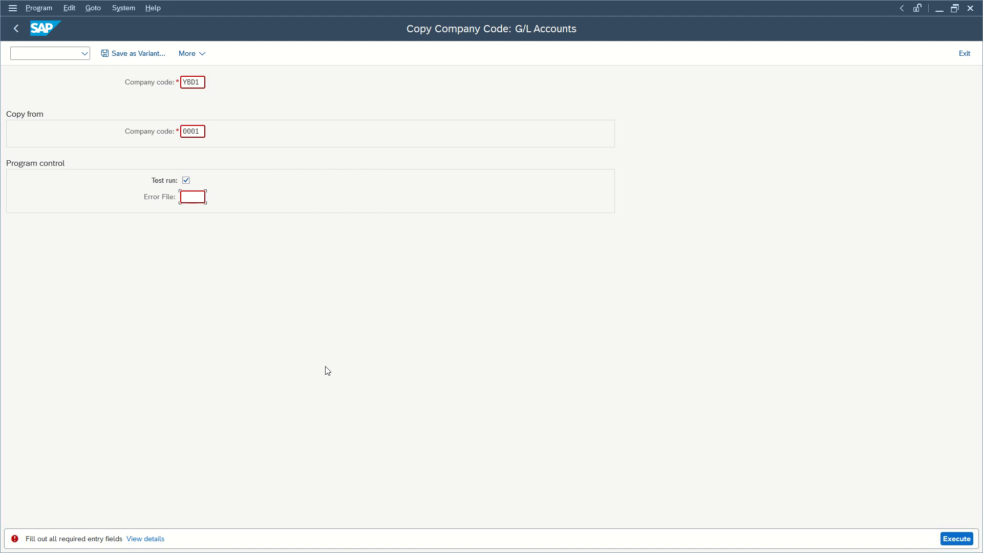
{"action": "left_click", "coordinate": [195, 199]}
{"action": "left_click", "coordinate": [195, 199]}
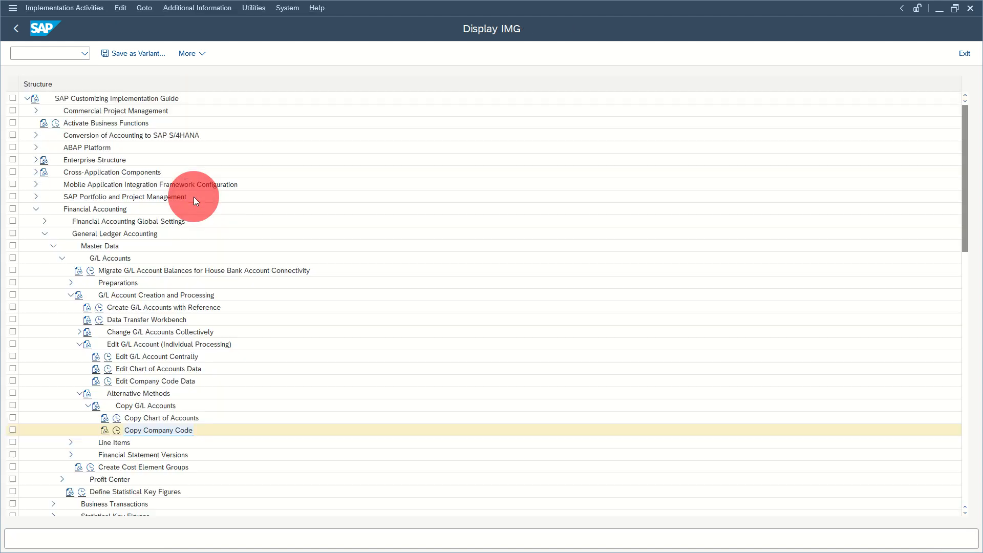
{"action": "left_click", "coordinate": [194, 197]}
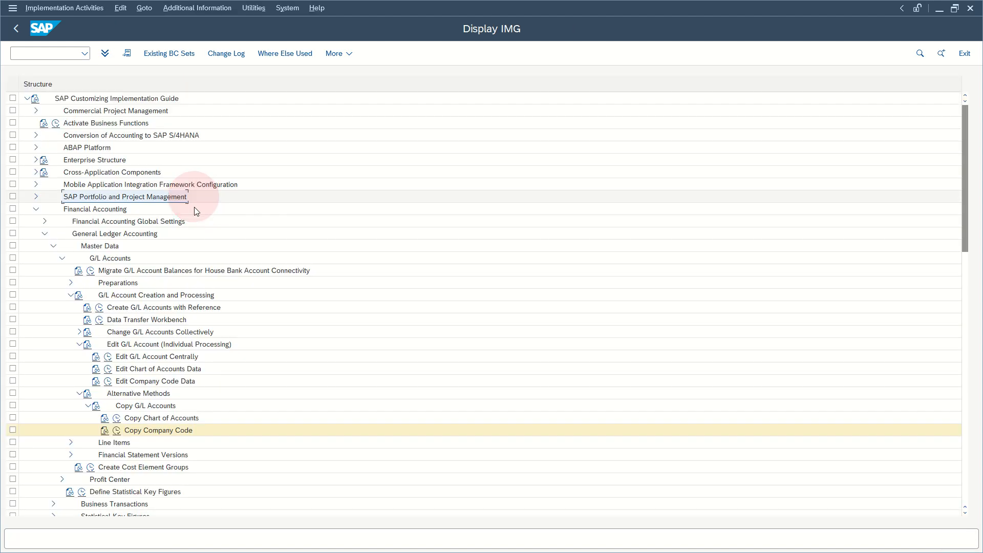
Step: Test-run Copy Company Code into YBD1 from company code 0001 with error file YBD1, and review the listed G/L accounts
{"action": "left_click", "coordinate": [117, 430]}
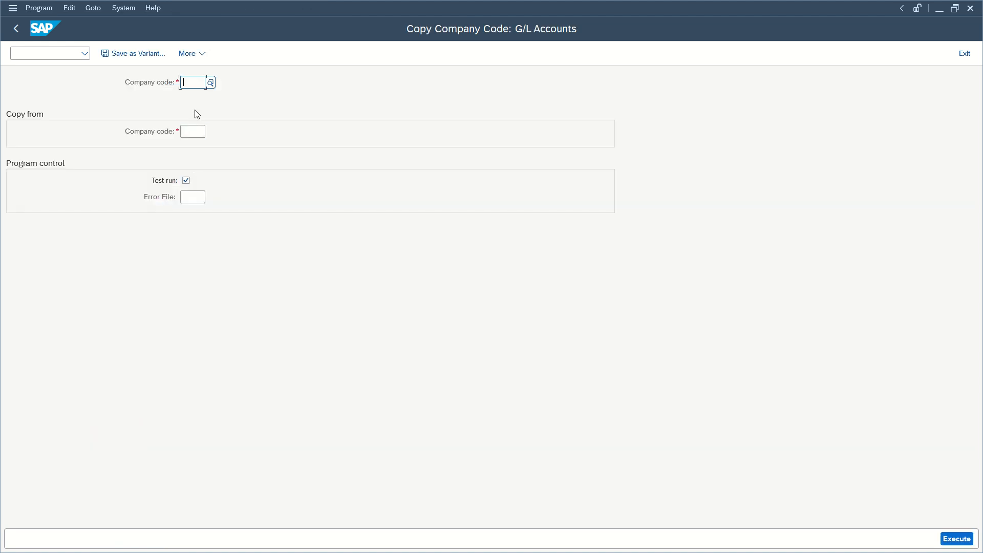
{"action": "type", "text": "YBD1"}
{"action": "key", "text": "Tab"}
{"action": "type", "text": "0001"}
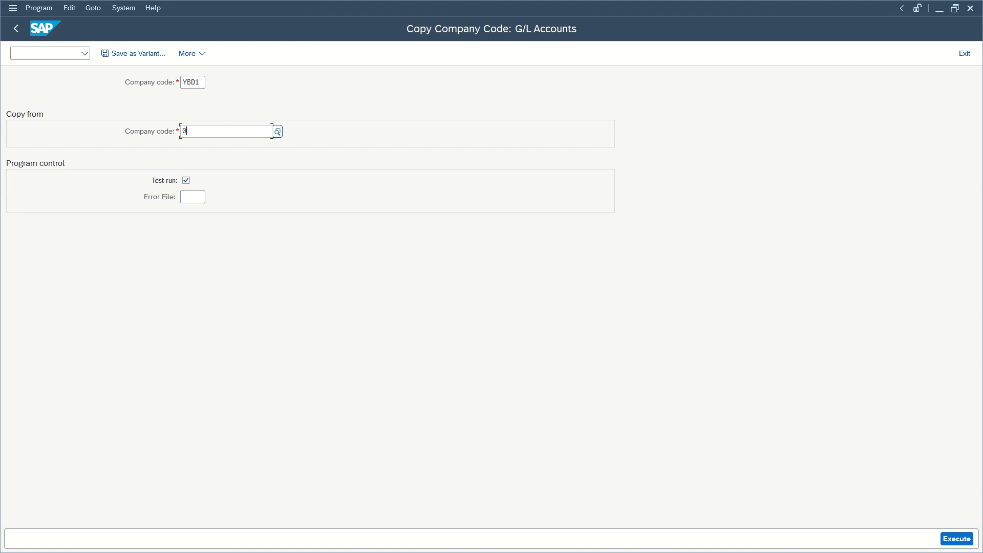
{"action": "left_click", "coordinate": [194, 199]}
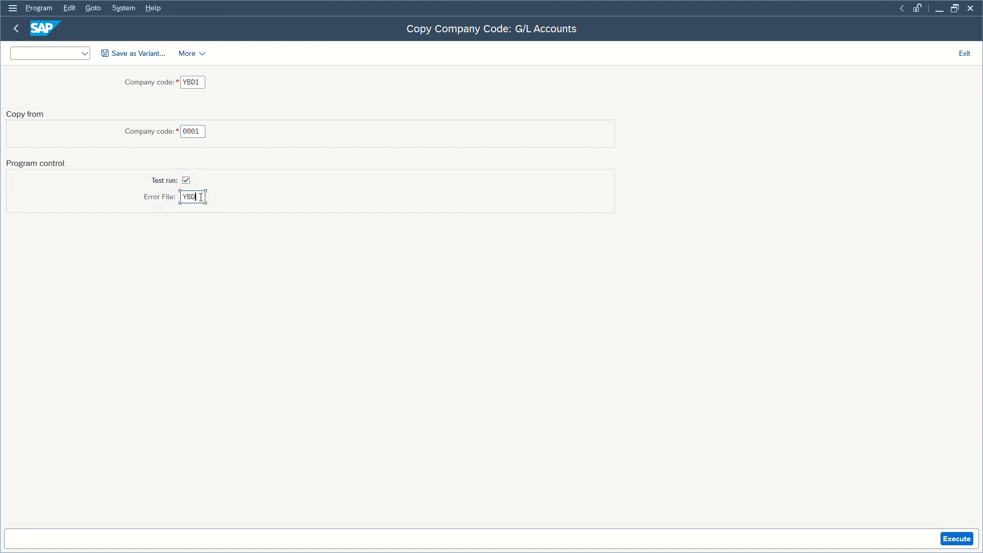
{"action": "left_click", "coordinate": [957, 539]}
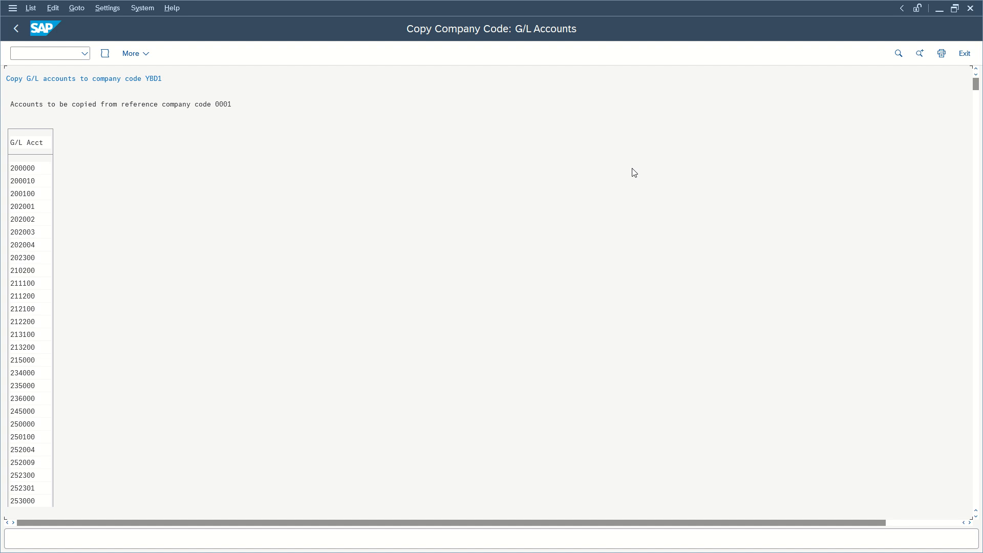
{"action": "scroll", "coordinate": [335, 169], "scroll_direction": "down", "scroll_amount": 1}
{"action": "left_click", "coordinate": [106, 54]}
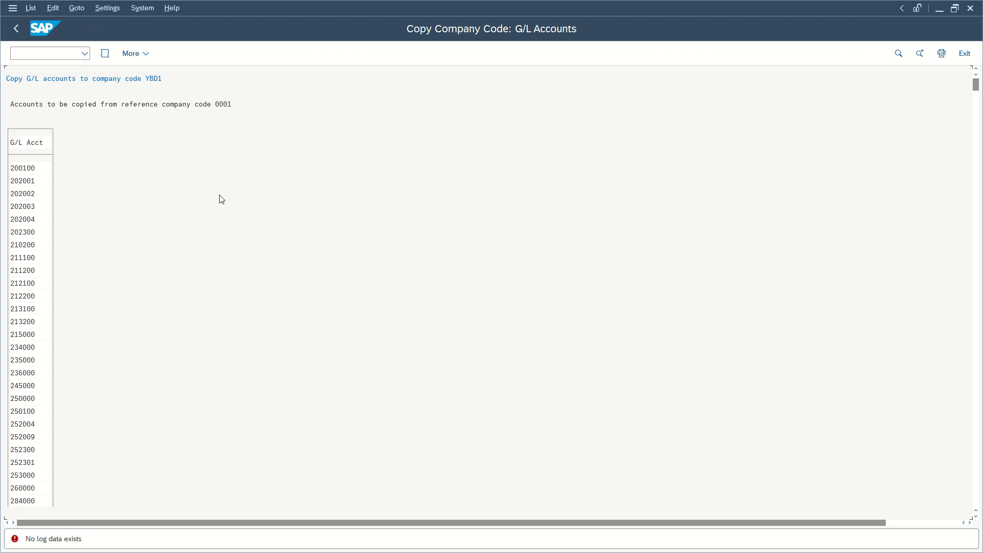
{"action": "key", "text": "F3"}
Step: Run the G/L account copy in production mode without the test run, accept the proposed customizing request, and return to the IMG
{"action": "left_click", "coordinate": [186, 180]}
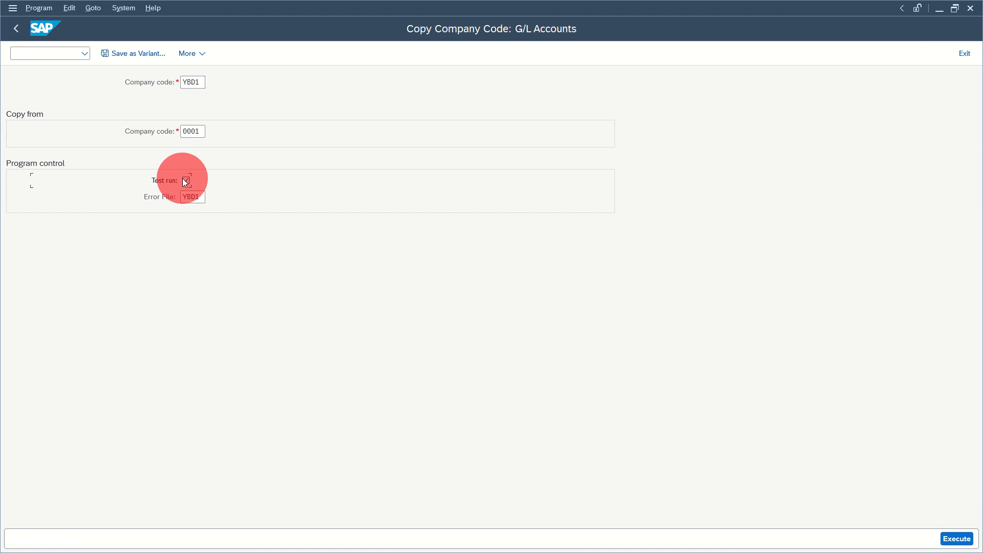
{"action": "left_click", "coordinate": [957, 539]}
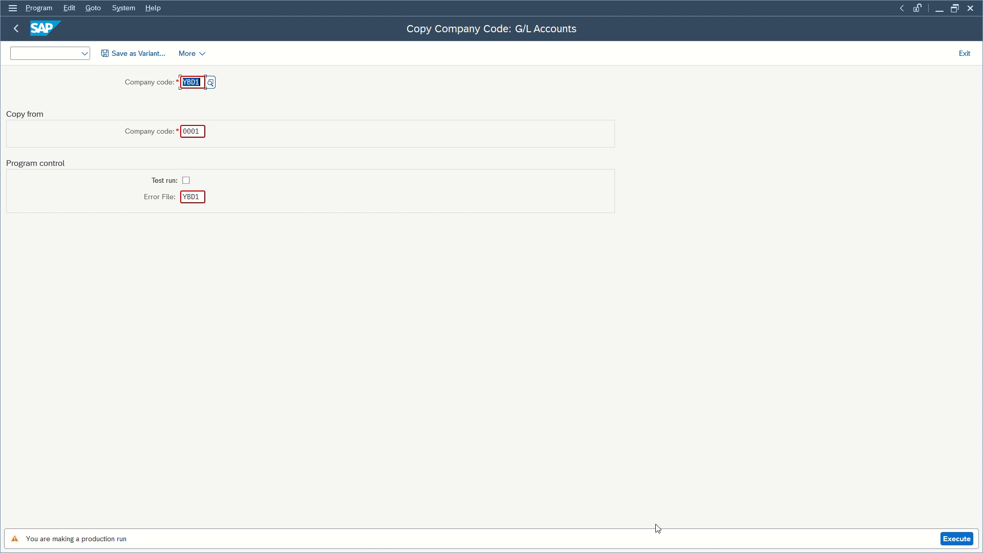
{"action": "left_click", "coordinate": [957, 539]}
{"action": "key", "text": "Return"}
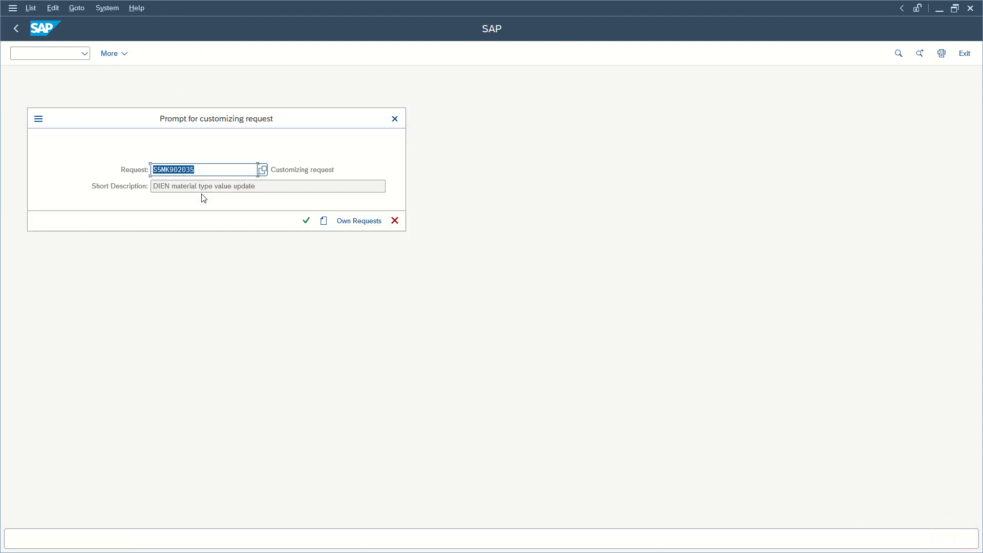
{"action": "left_click", "coordinate": [306, 221]}
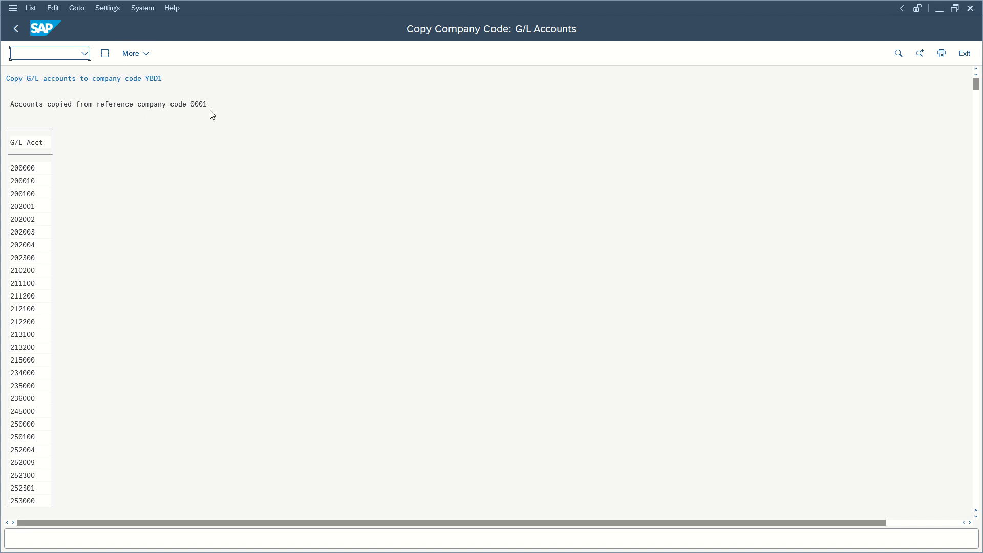
{"action": "left_click", "coordinate": [959, 53]}
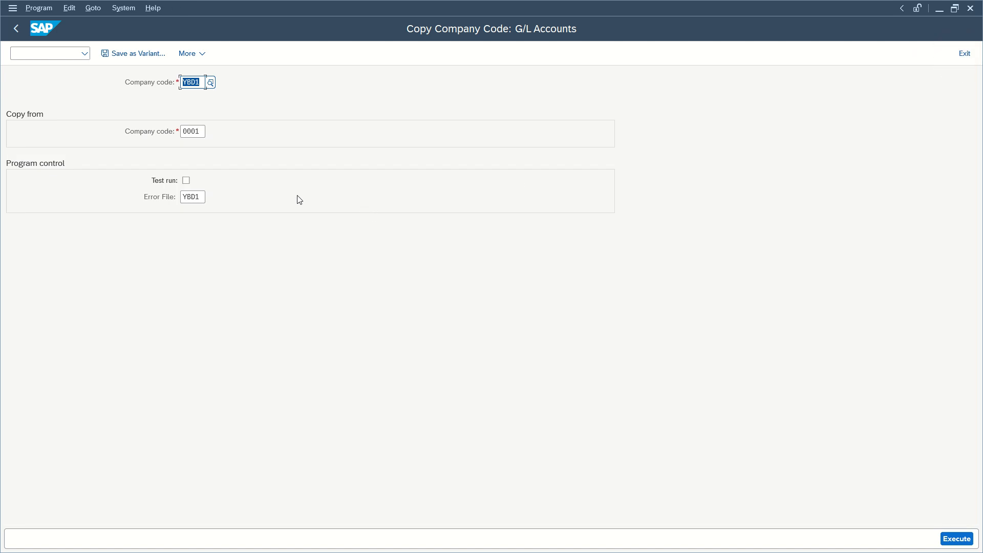
{"action": "key", "text": "F3"}
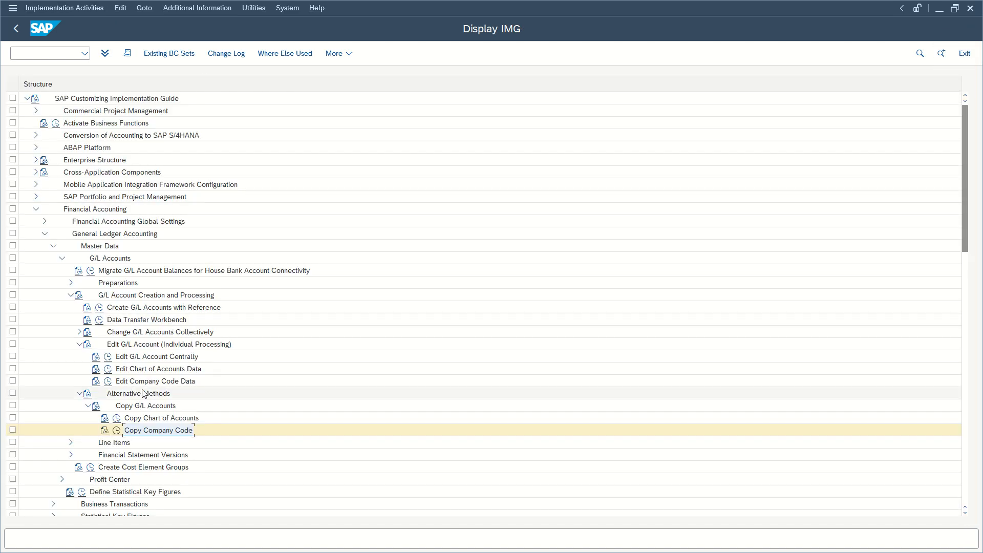
Step: Check G/L account 113100 for company code YBD1 in Edit G/L Account Centrally
{"action": "left_click", "coordinate": [108, 356]}
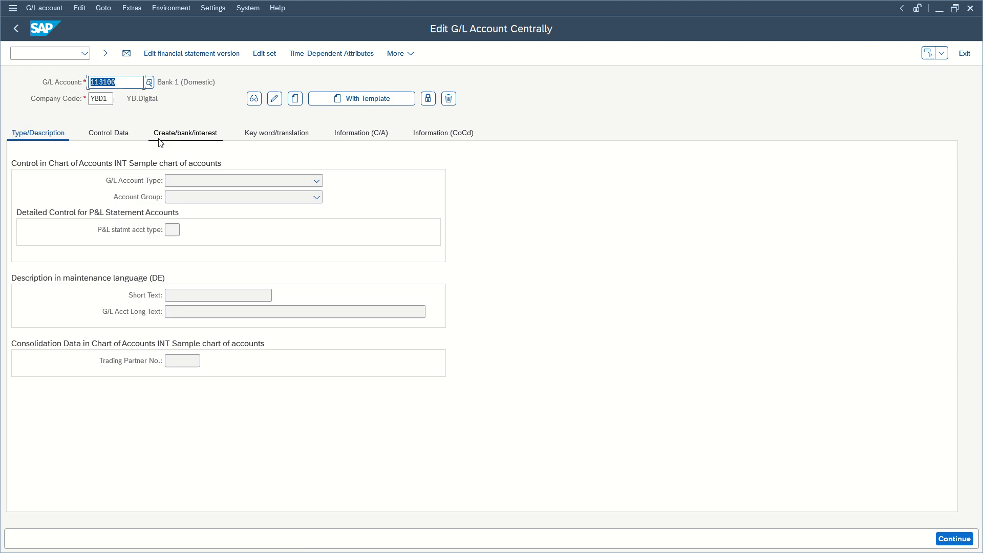
{"action": "key", "text": "Return"}
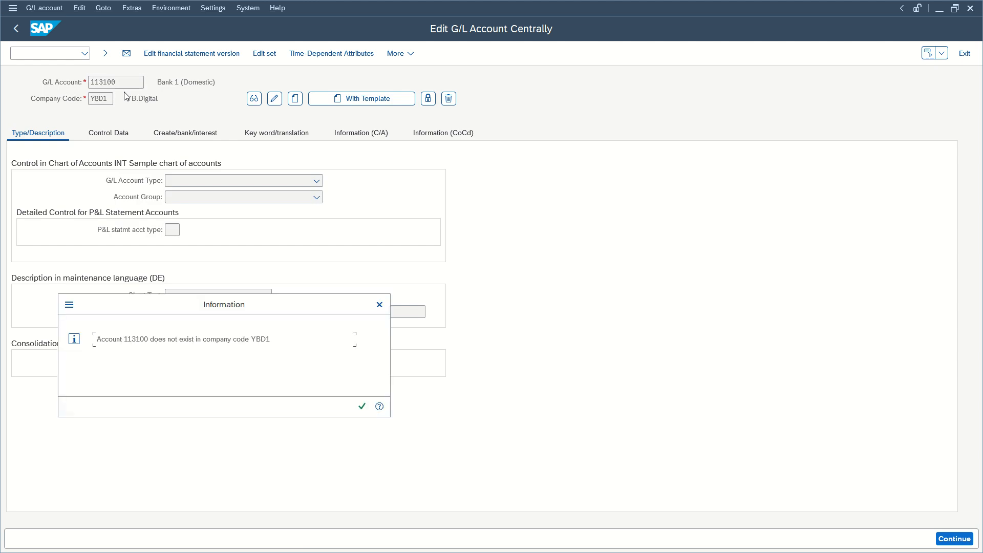
Step: Close the G/L account check for company code YBD1 and switch back to the Create Purchase Order session
{"action": "key", "text": "Return"}
{"action": "key", "text": "F3"}
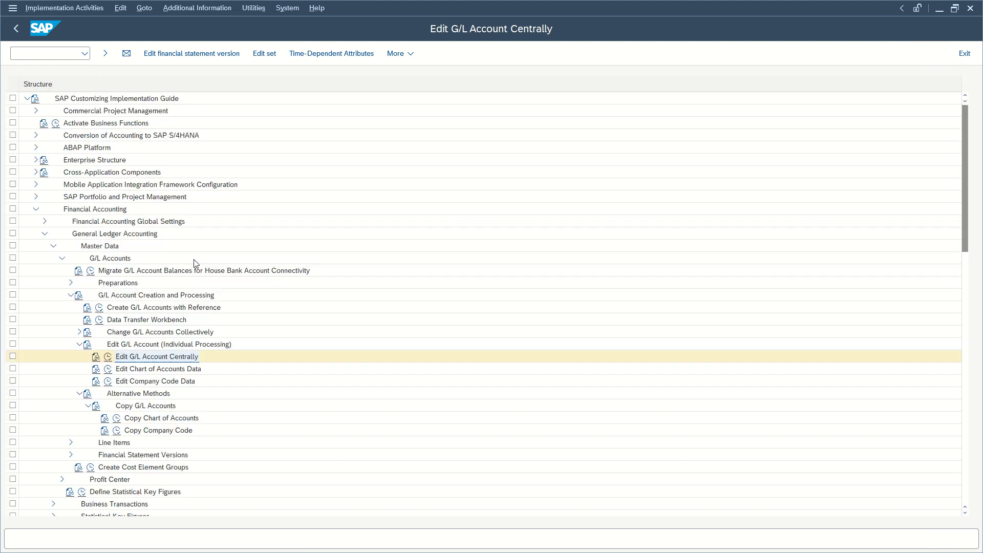
{"action": "key", "text": "alt+Tab"}
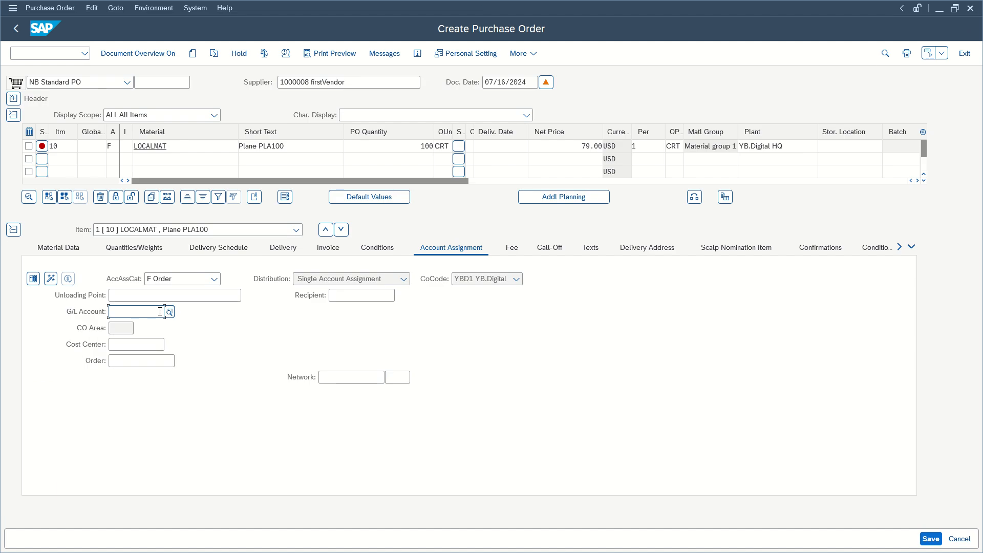
Step: Assign G/L account 113101, Bank 1 (checks payable), from company code YBD1 to item 10 and try to save the purchase order
{"action": "left_click", "coordinate": [170, 313]}
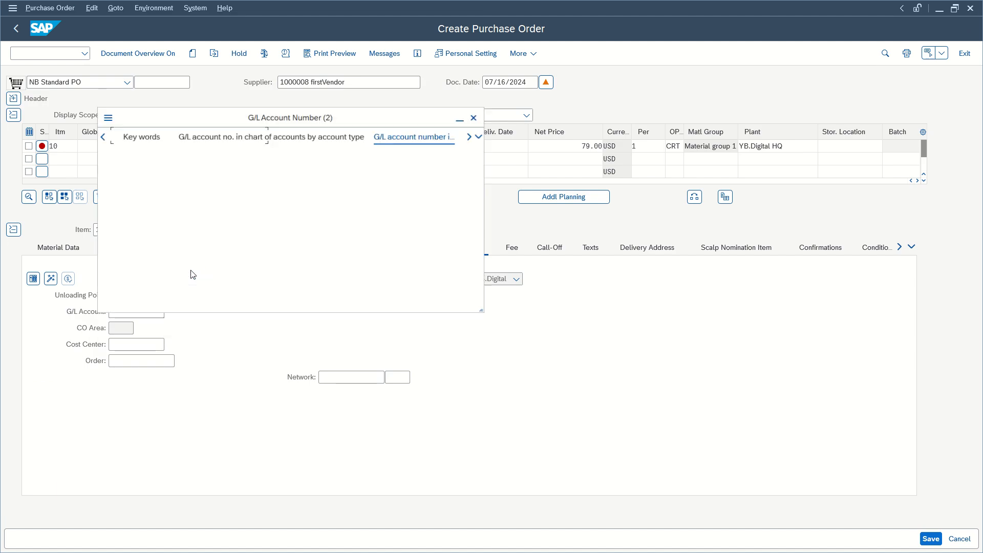
{"action": "left_click", "coordinate": [328, 328]}
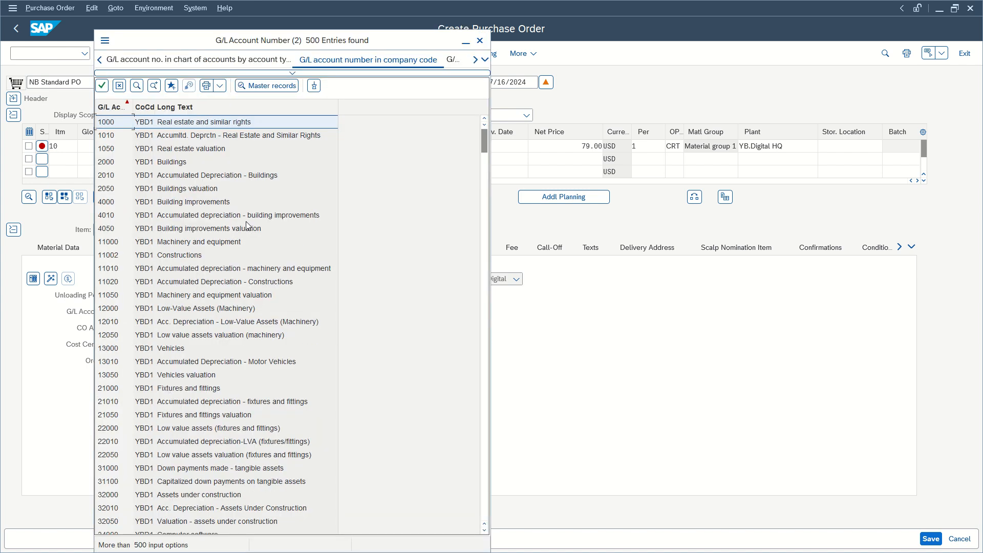
{"action": "scroll", "coordinate": [246, 221], "scroll_direction": "down", "scroll_amount": 15}
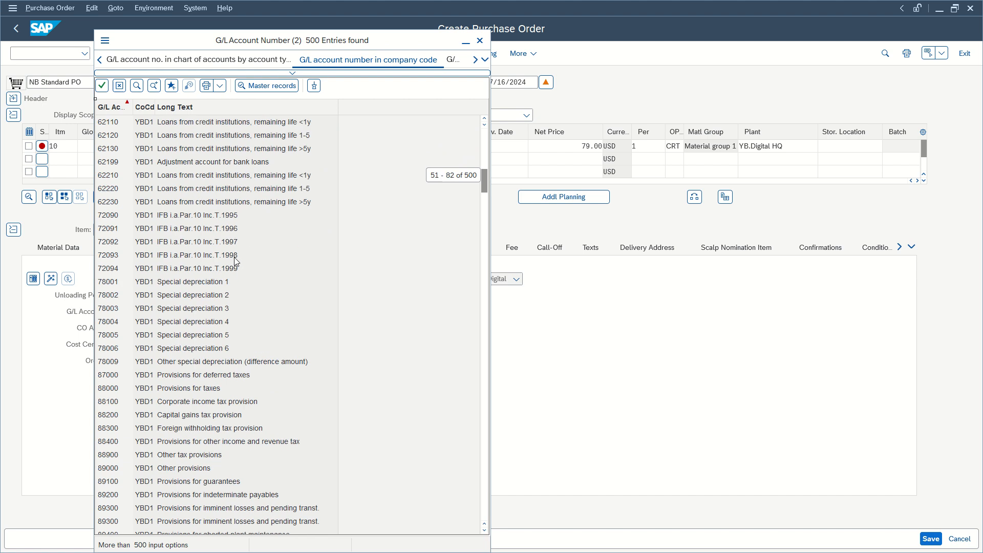
{"action": "scroll", "coordinate": [236, 256], "scroll_direction": "down", "scroll_amount": 10}
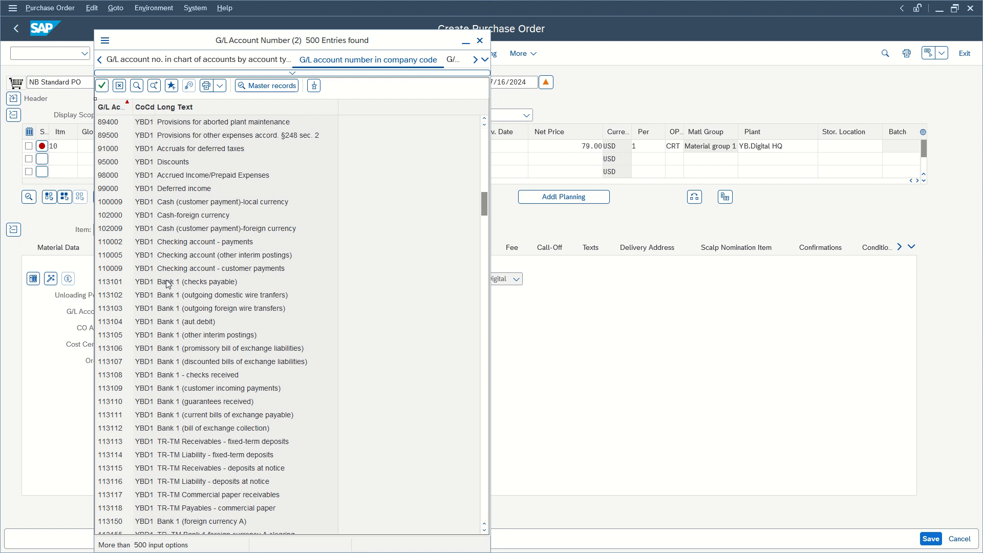
{"action": "double_click", "coordinate": [167, 281]}
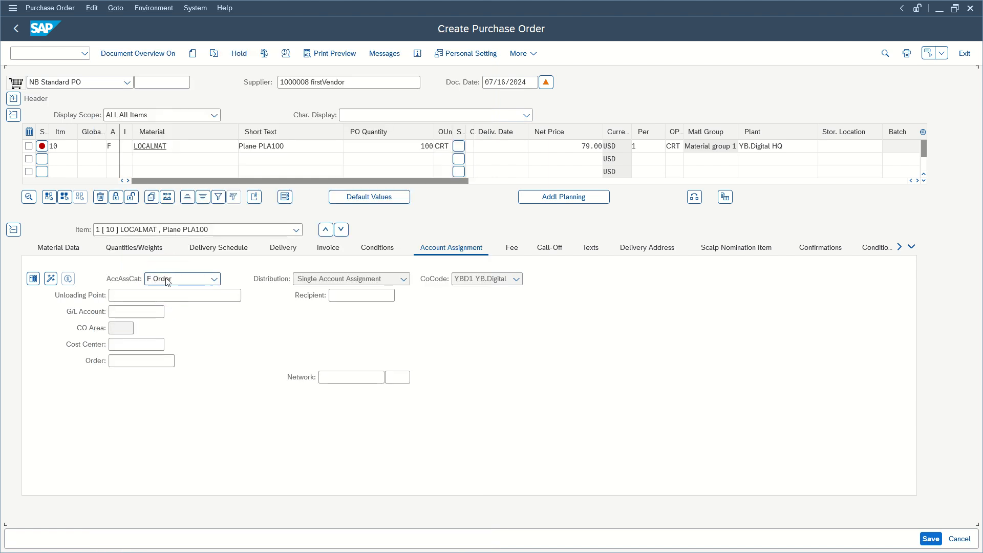
{"action": "left_click", "coordinate": [931, 539]}
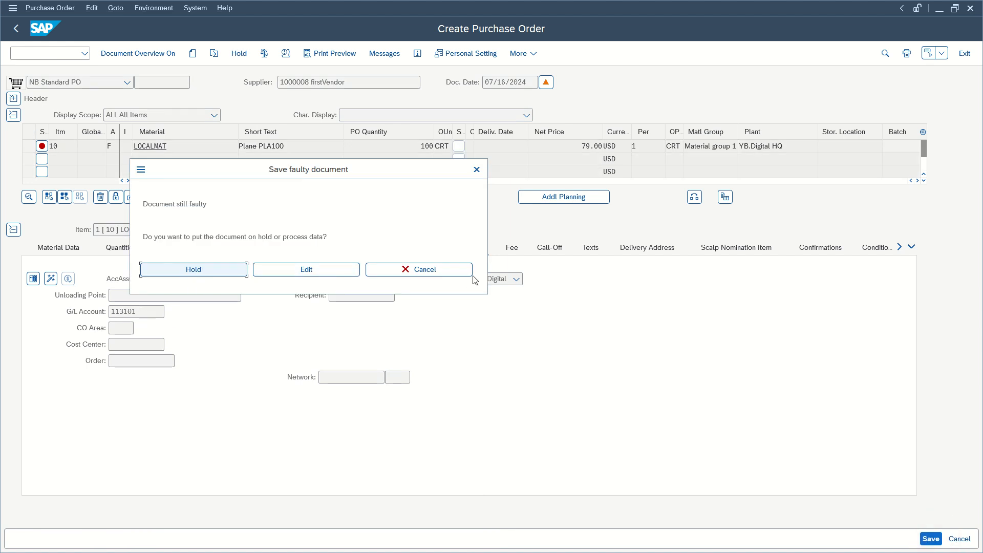
{"action": "left_click", "coordinate": [454, 271]}
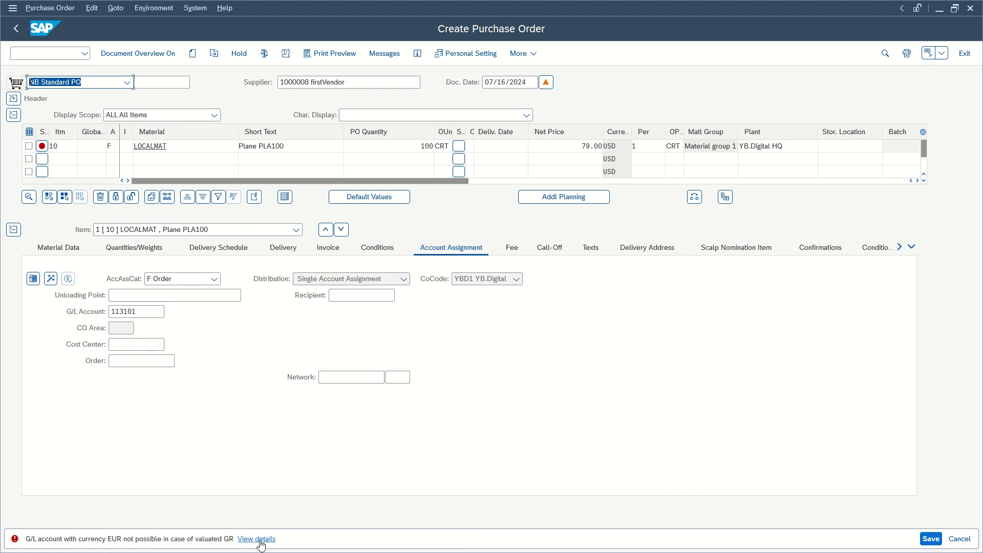
Step: Replace item 10's G/L account with 114000, Foreign bank 1, from company code YBD1 and try saving the purchase order again
{"action": "left_click", "coordinate": [139, 313]}
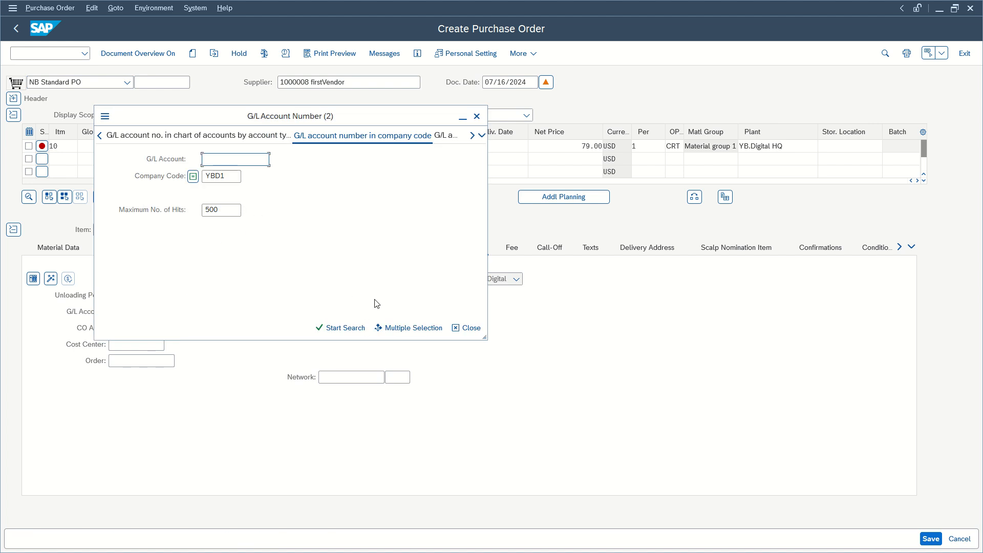
{"action": "left_click", "coordinate": [328, 327]}
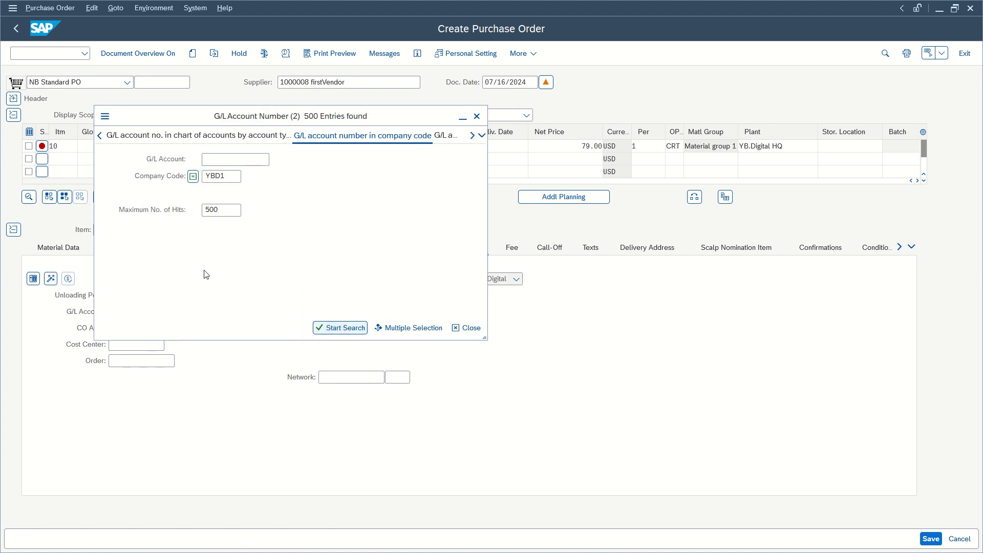
{"action": "scroll", "coordinate": [205, 286], "scroll_direction": "down", "scroll_amount": 9}
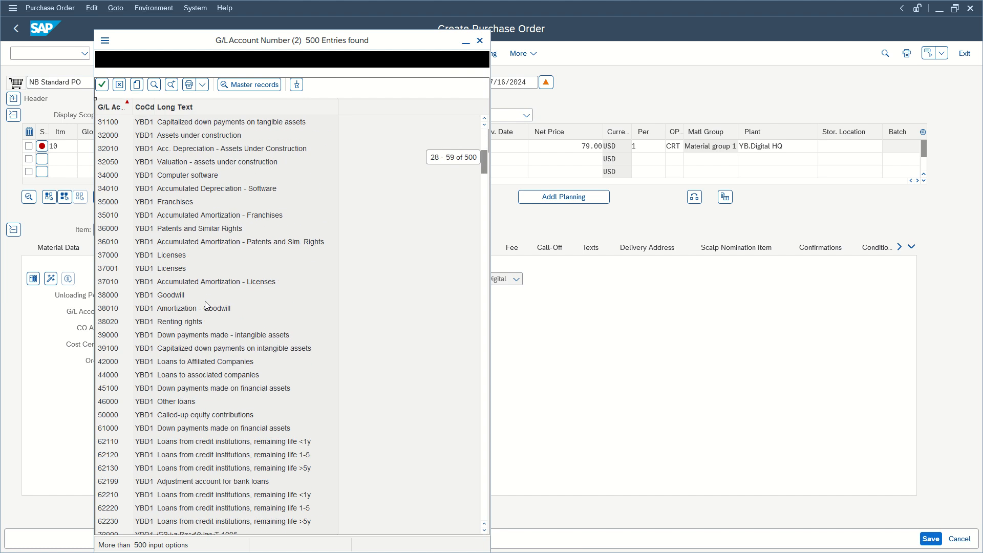
{"action": "scroll", "coordinate": [206, 306], "scroll_direction": "down", "scroll_amount": 20}
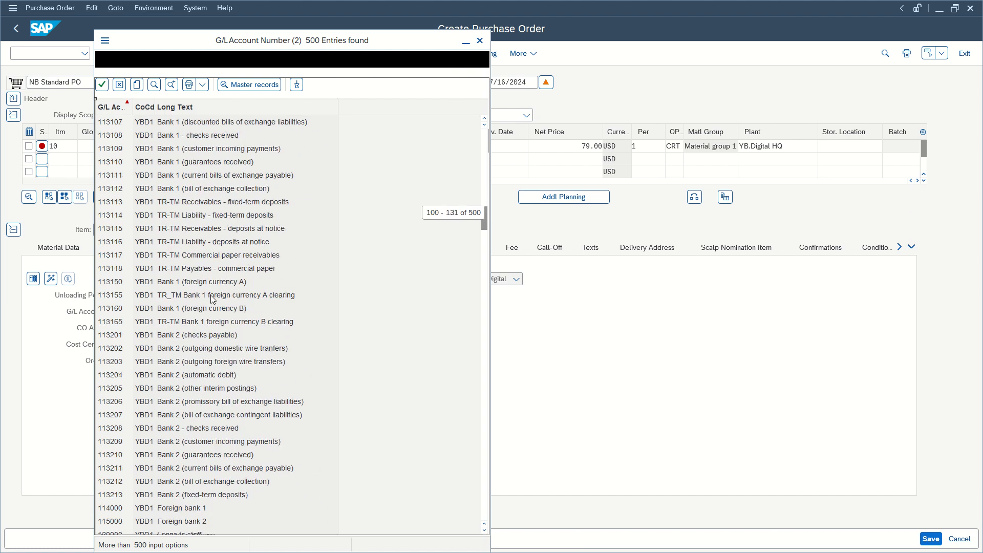
{"action": "scroll", "coordinate": [213, 300], "scroll_direction": "down", "scroll_amount": 11}
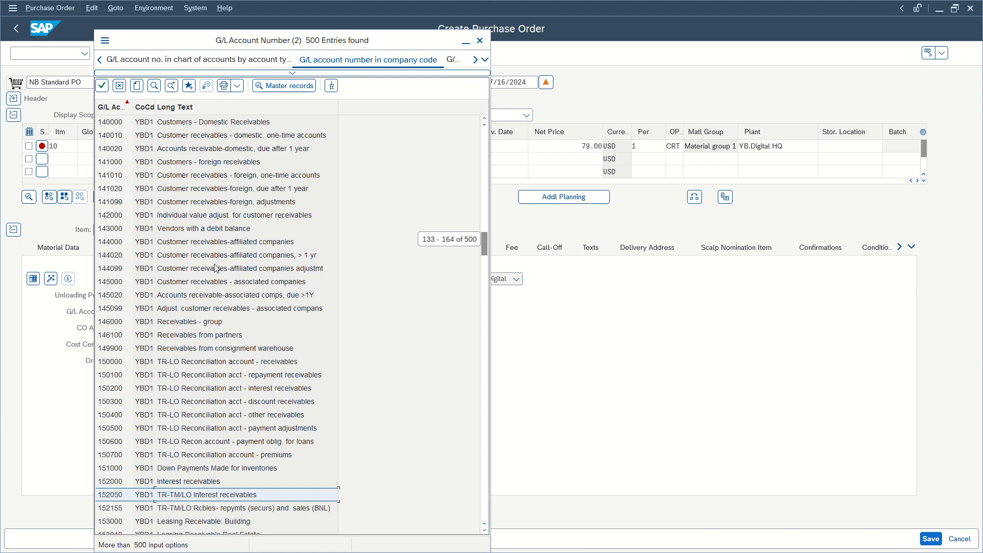
{"action": "scroll", "coordinate": [215, 268], "scroll_direction": "up", "scroll_amount": 5}
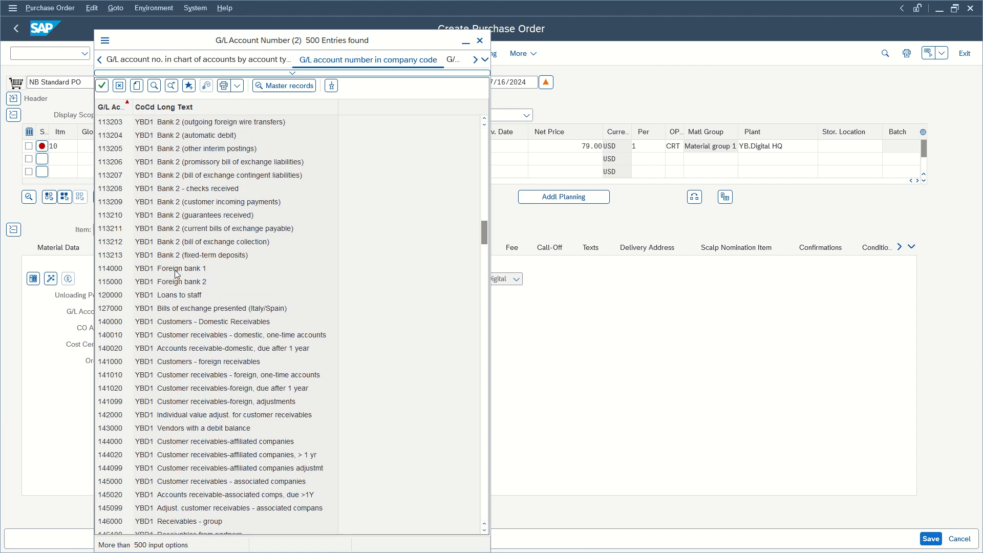
{"action": "double_click", "coordinate": [174, 269]}
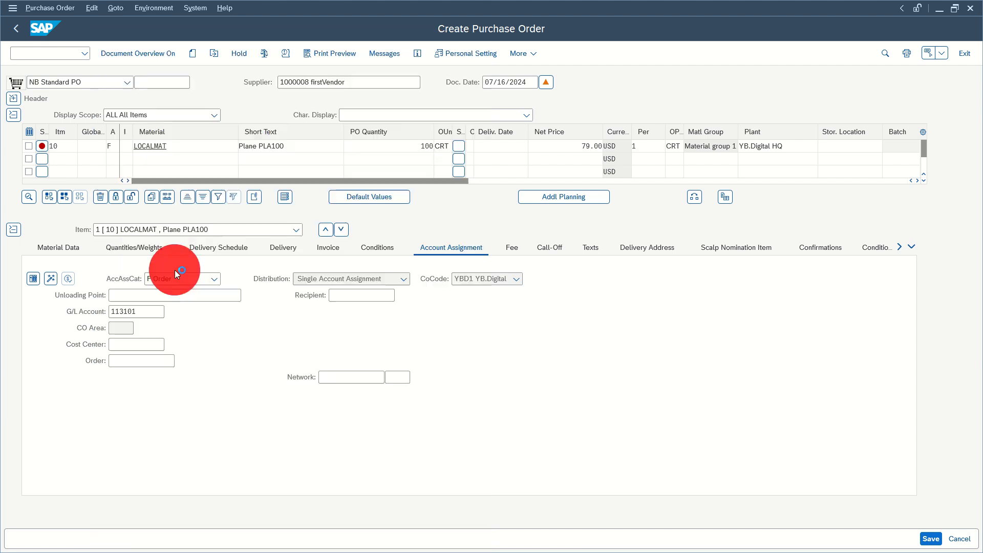
{"action": "left_click", "coordinate": [931, 539]}
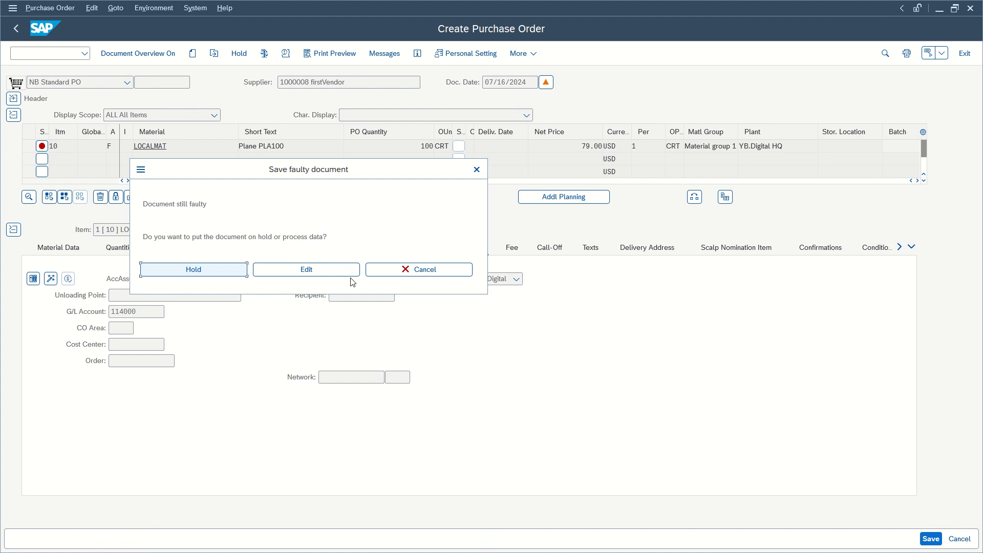
{"action": "left_click", "coordinate": [395, 269]}
Step: Recheck item 10 with G/L account 114000, attempt another save, and examine the order's message log and the account error's long text
{"action": "left_click", "coordinate": [145, 310]}
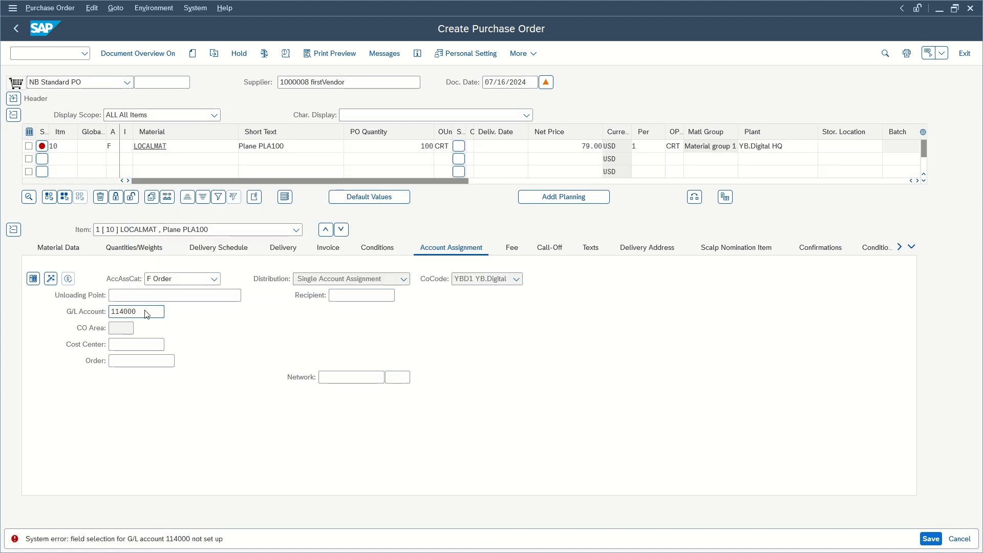
{"action": "key", "text": "Return"}
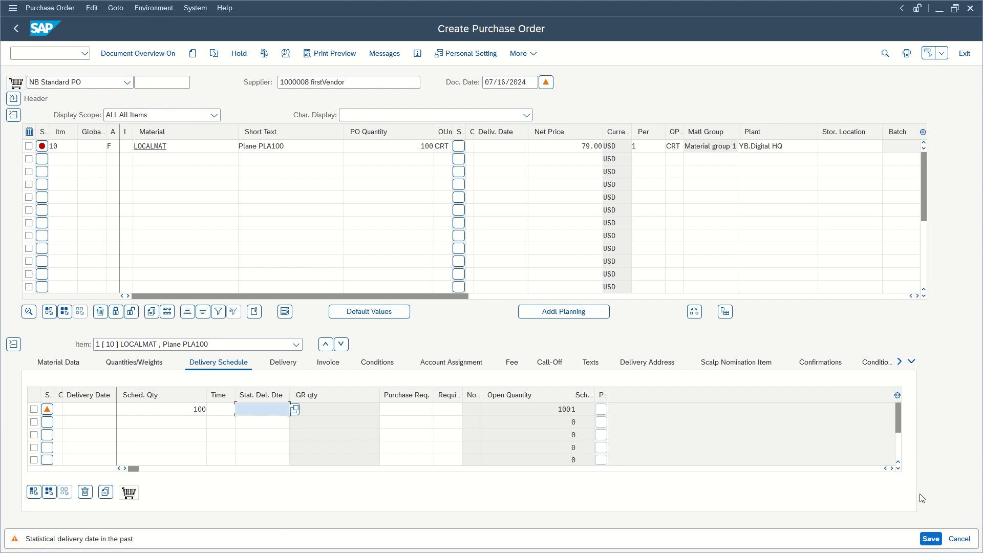
{"action": "left_click", "coordinate": [931, 539]}
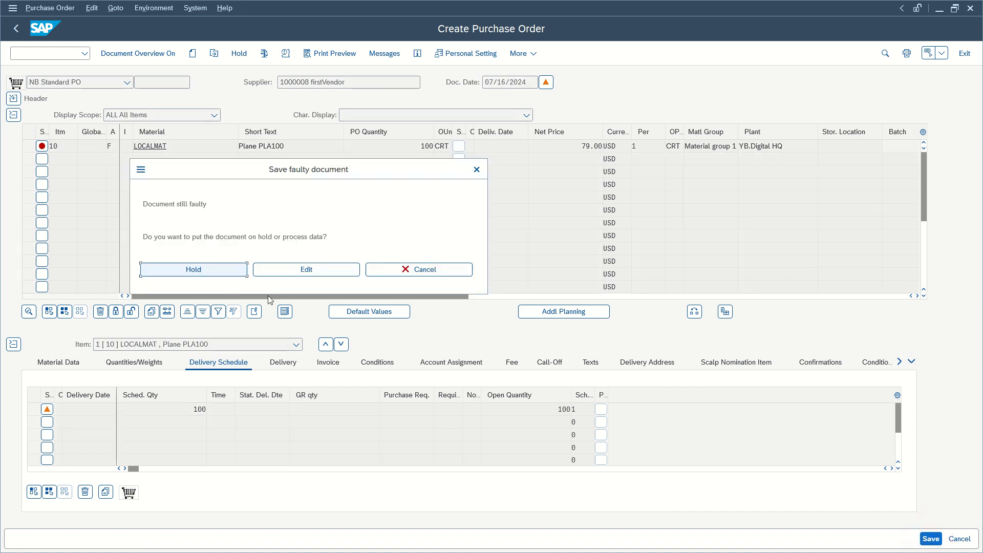
{"action": "left_click", "coordinate": [306, 270]}
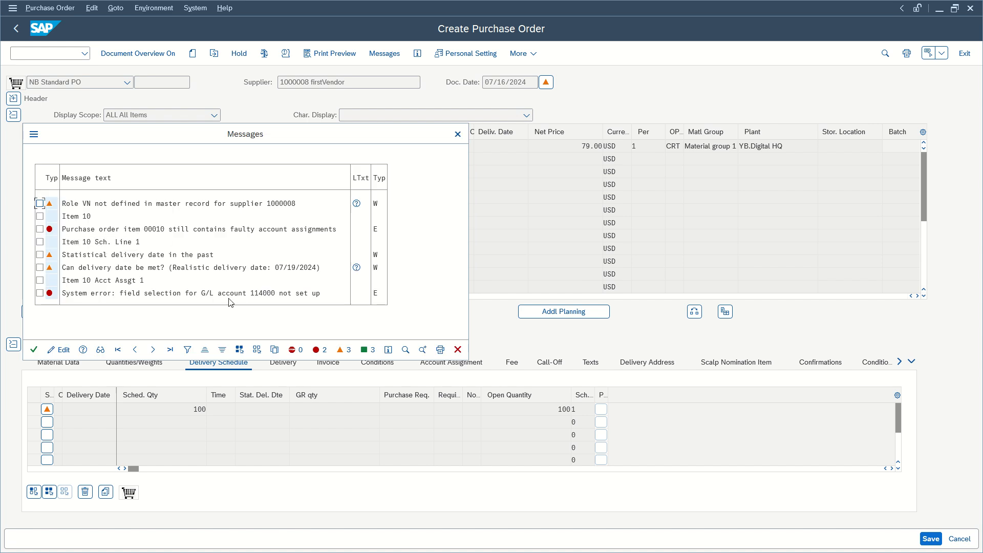
{"action": "left_click", "coordinate": [193, 293]}
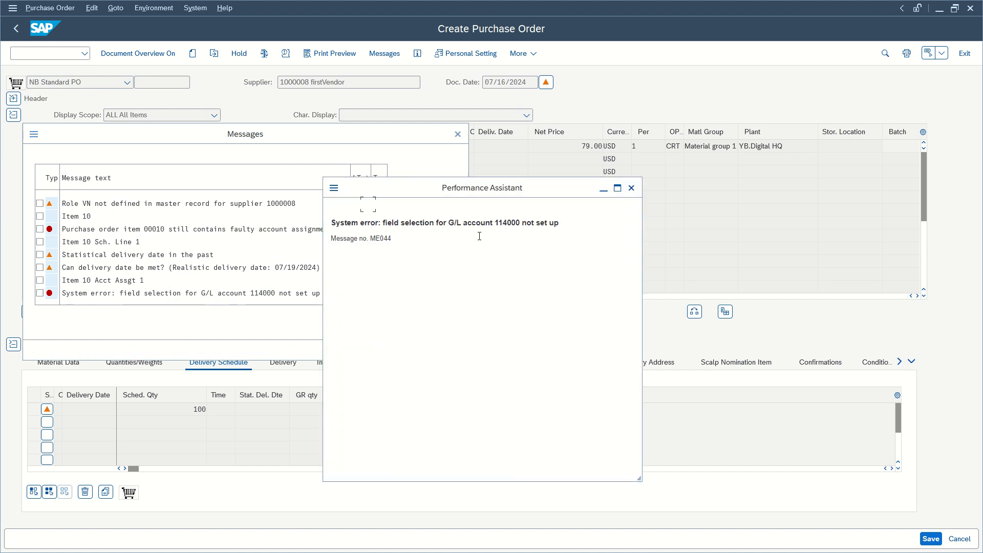
{"action": "left_click", "coordinate": [631, 188]}
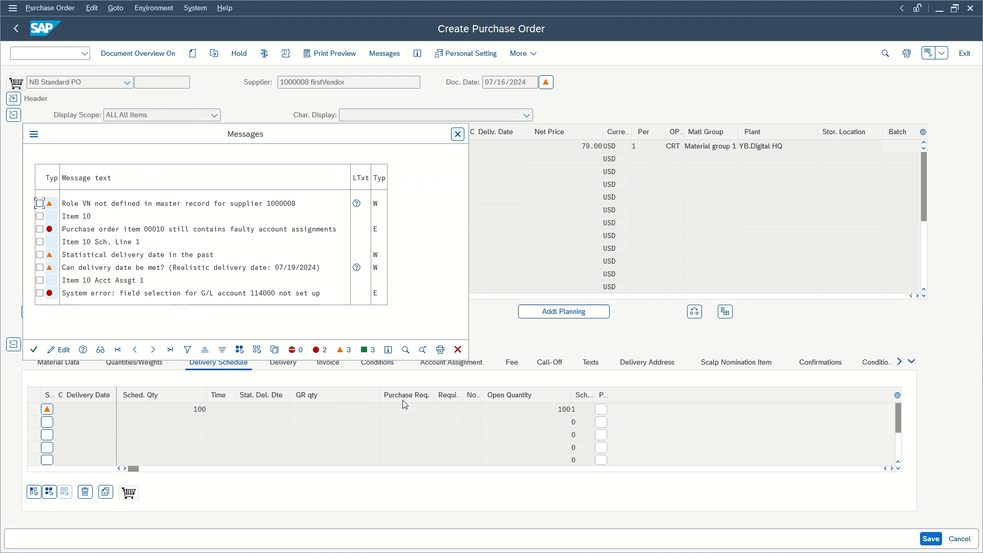
{"action": "left_click", "coordinate": [458, 349]}
Step: Change the account assignment category in item 10's account assignment details to U Unknown
{"action": "left_click", "coordinate": [467, 363]}
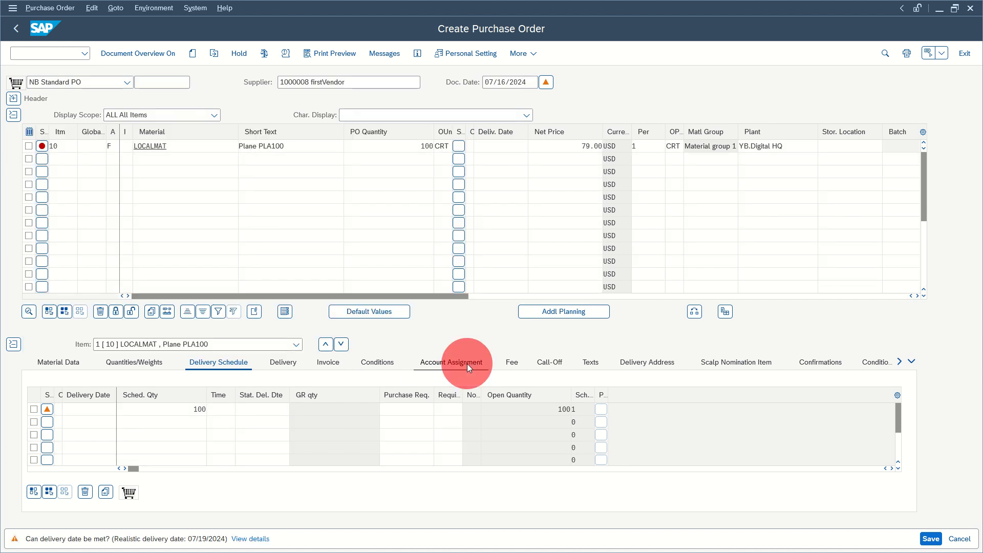
{"action": "left_click", "coordinate": [132, 311]}
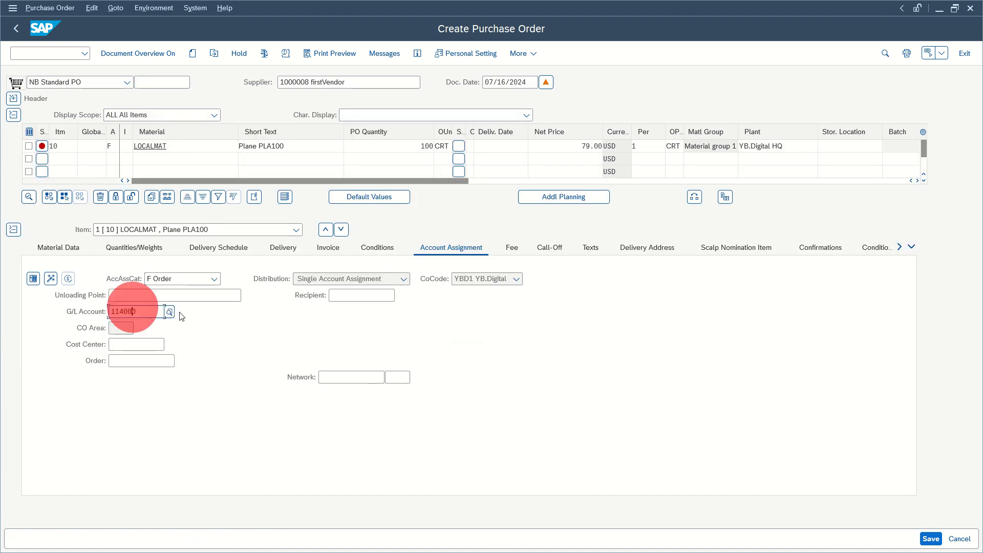
{"action": "left_click", "coordinate": [169, 311]}
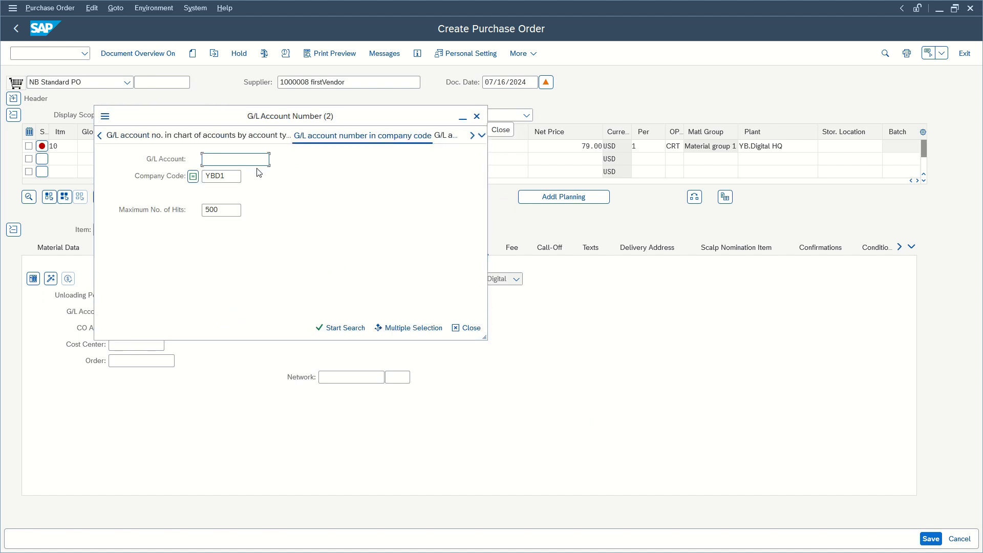
{"action": "left_click", "coordinate": [477, 116]}
{"action": "left_click", "coordinate": [163, 280]}
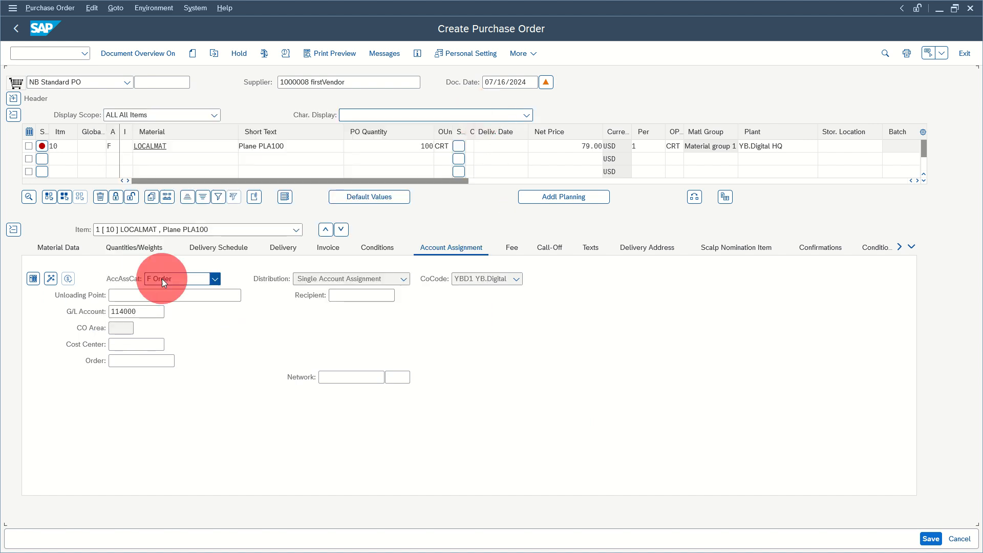
{"action": "scroll", "coordinate": [169, 323], "scroll_direction": "up", "scroll_amount": 4}
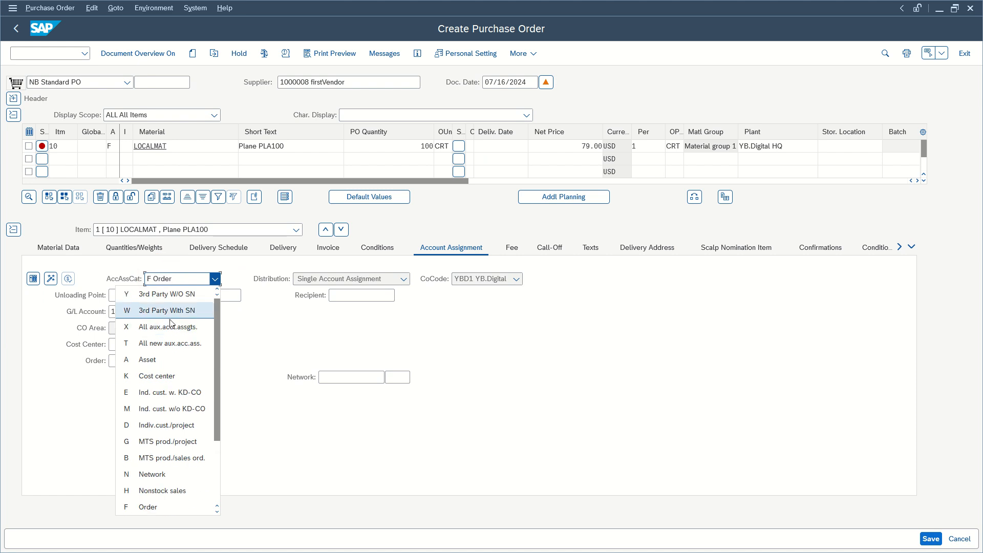
{"action": "scroll", "coordinate": [174, 369], "scroll_direction": "down", "scroll_amount": 2}
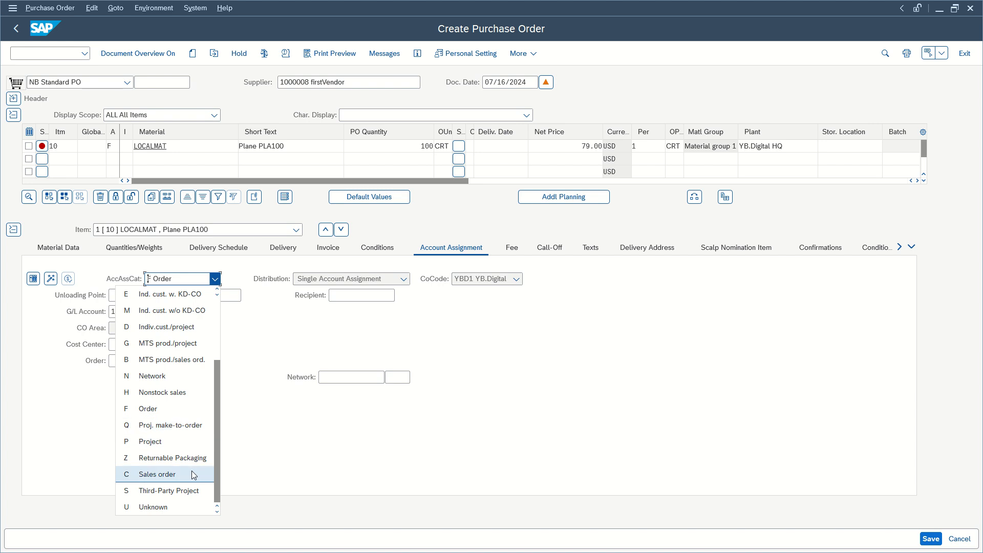
{"action": "left_click", "coordinate": [183, 506]}
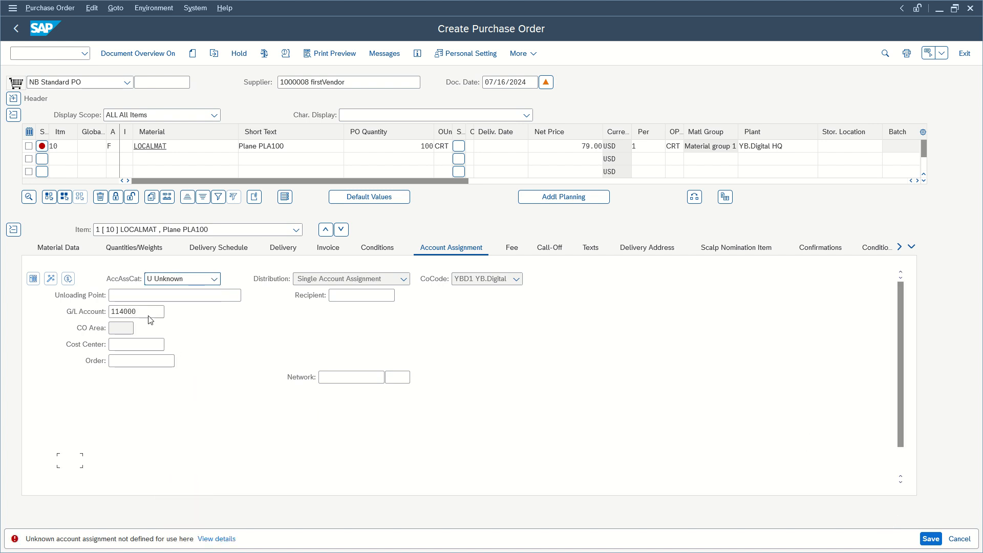
{"action": "left_click", "coordinate": [109, 307]}
{"action": "left_click", "coordinate": [95, 284]}
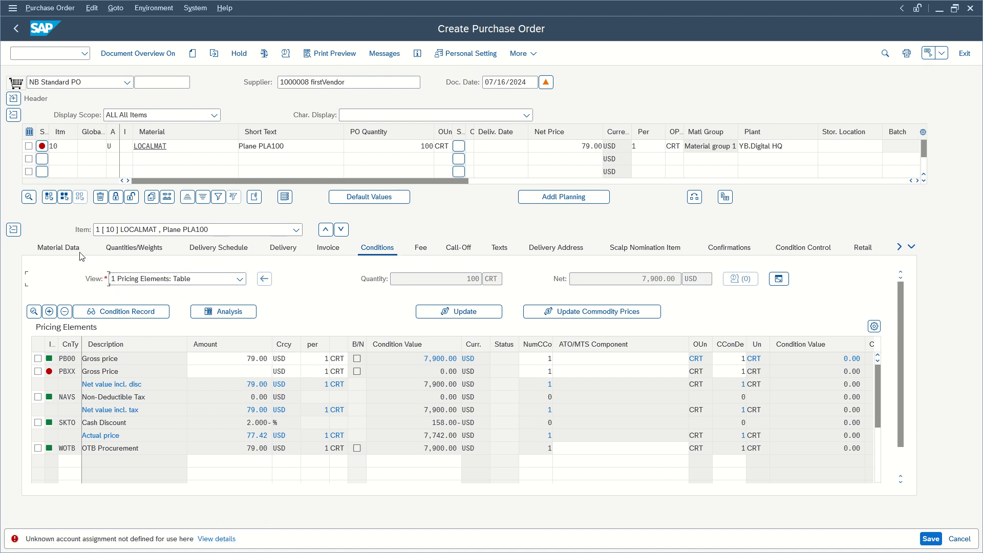
Step: Set the account assignment category of item 10 in the item overview to K Cost center
{"action": "left_click", "coordinate": [119, 146]}
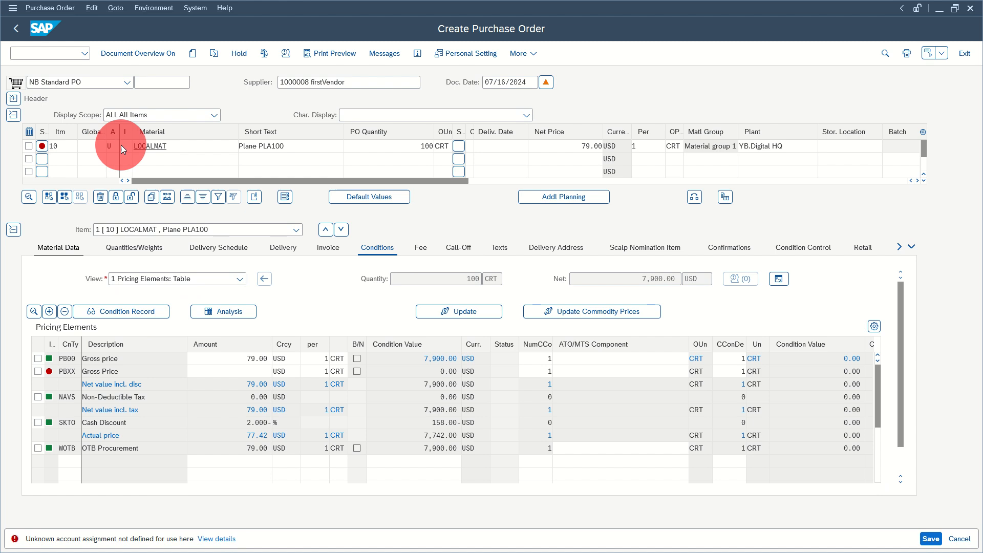
{"action": "left_click", "coordinate": [125, 147]}
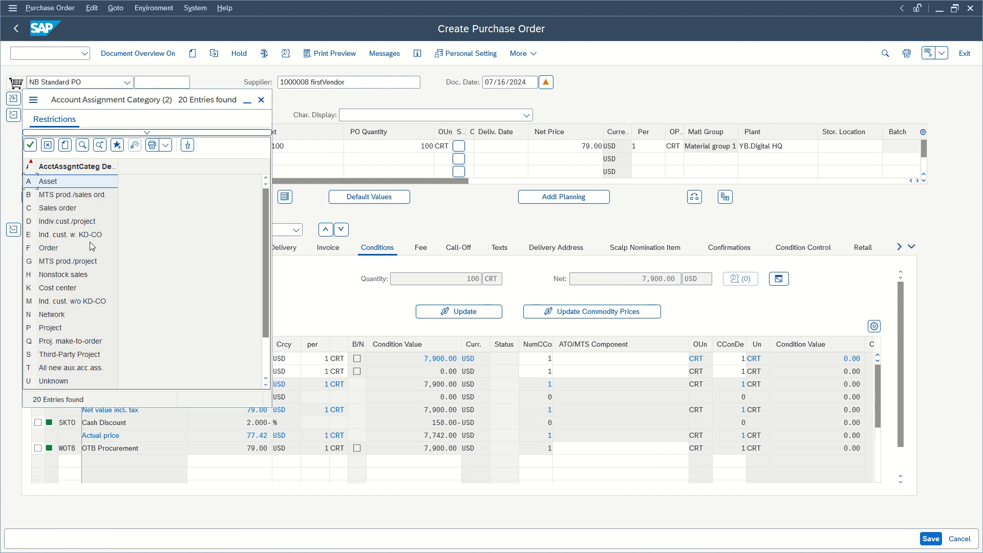
{"action": "scroll", "coordinate": [89, 235], "scroll_direction": "down", "scroll_amount": 4}
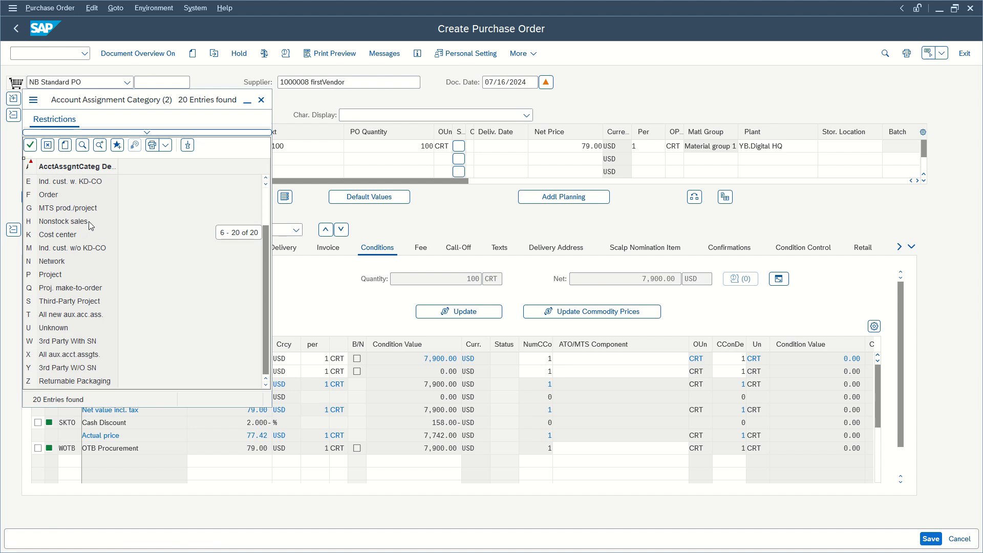
{"action": "double_click", "coordinate": [78, 234]}
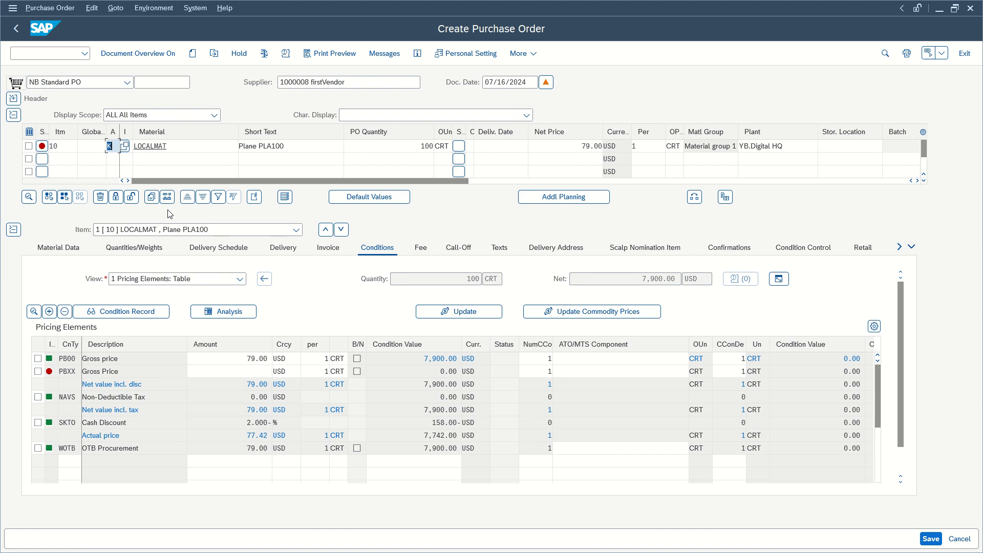
Step: Change the account assignment category of item 10 in the item overview to F Order
{"action": "key", "text": "Return"}
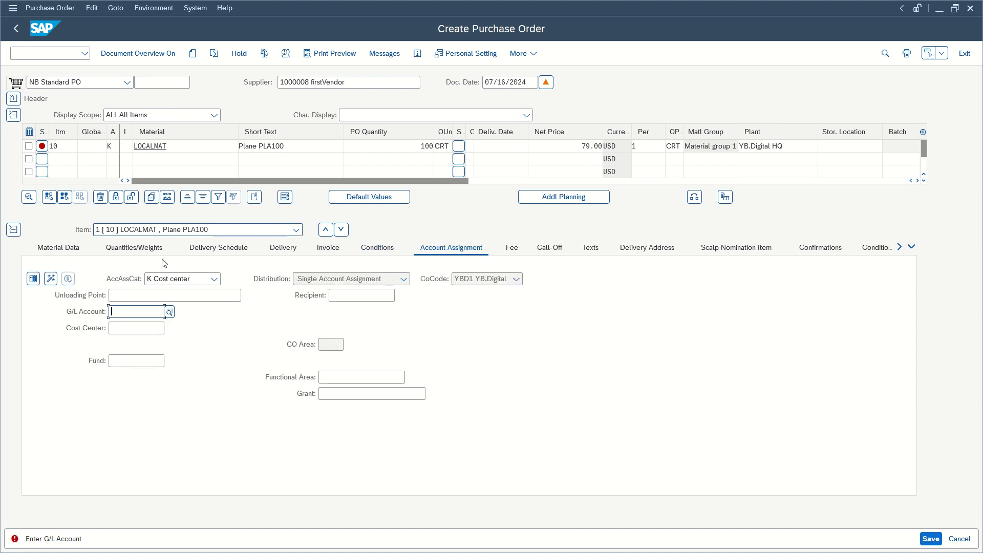
{"action": "left_click", "coordinate": [118, 147]}
{"action": "left_click", "coordinate": [118, 147]}
{"action": "type", "text": "F"}
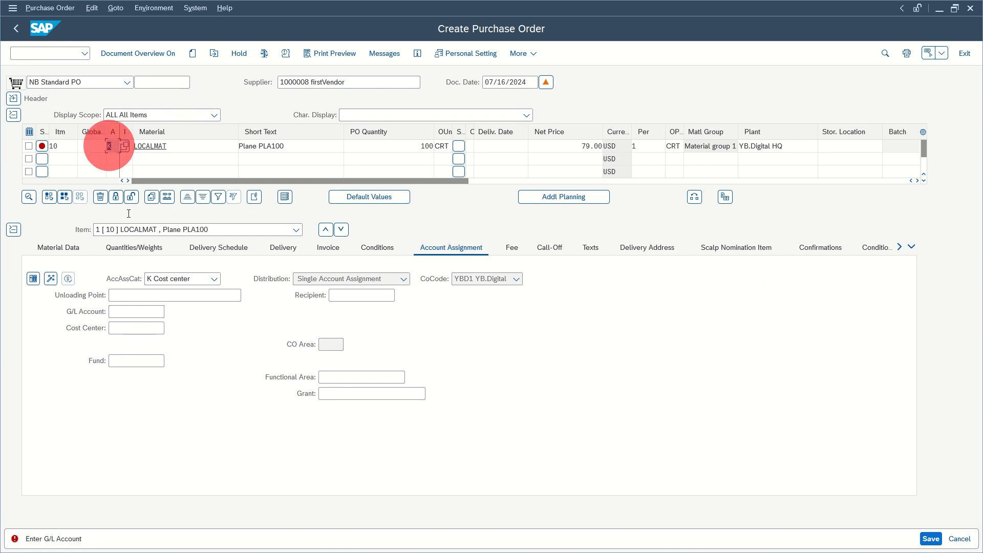
Step: Pick G/L account 113150, Bank 1 (foreign currency A), from company code YBD1 for item 10 and try saving the purchase order
{"action": "left_click", "coordinate": [137, 312]}
{"action": "left_click", "coordinate": [169, 311]}
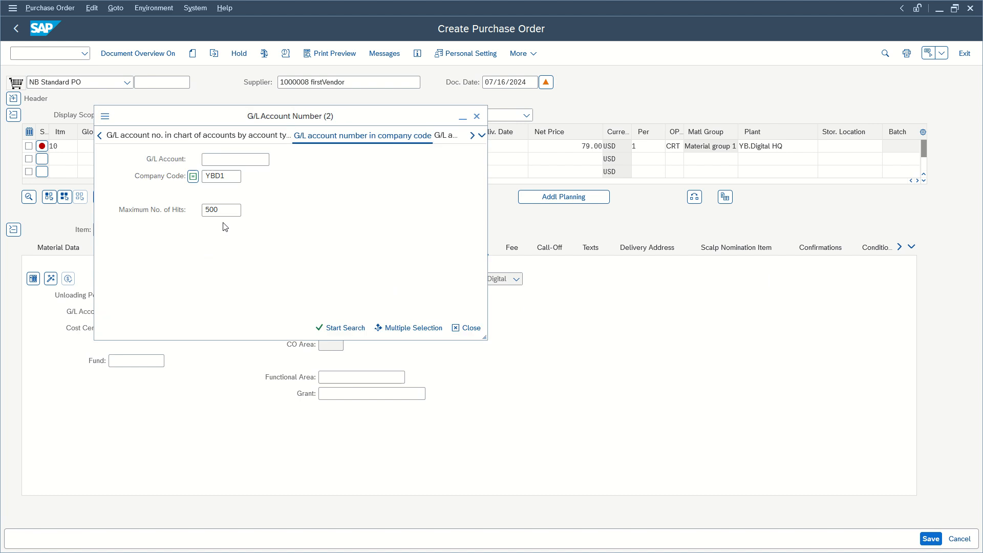
{"action": "left_click", "coordinate": [345, 328]}
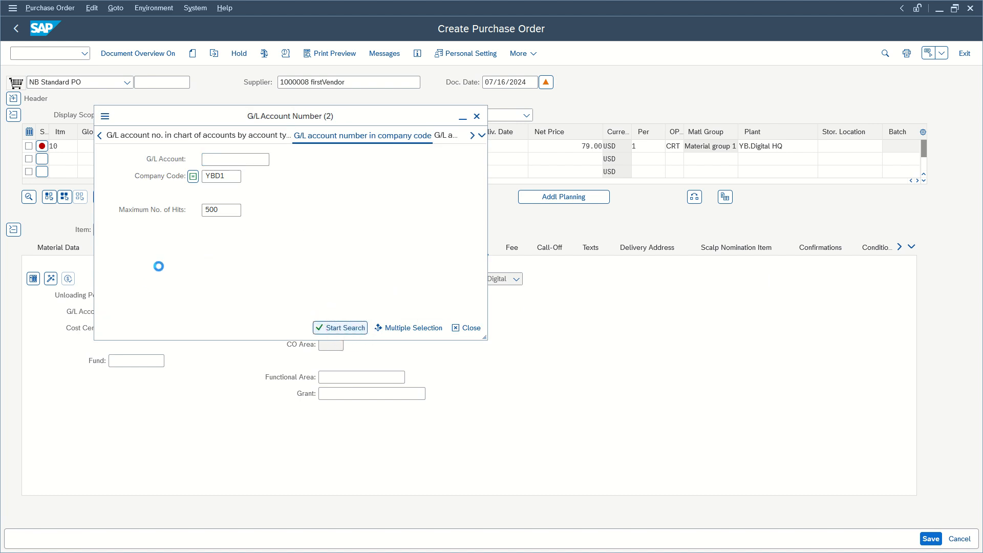
{"action": "scroll", "coordinate": [228, 304], "scroll_direction": "down", "scroll_amount": 18}
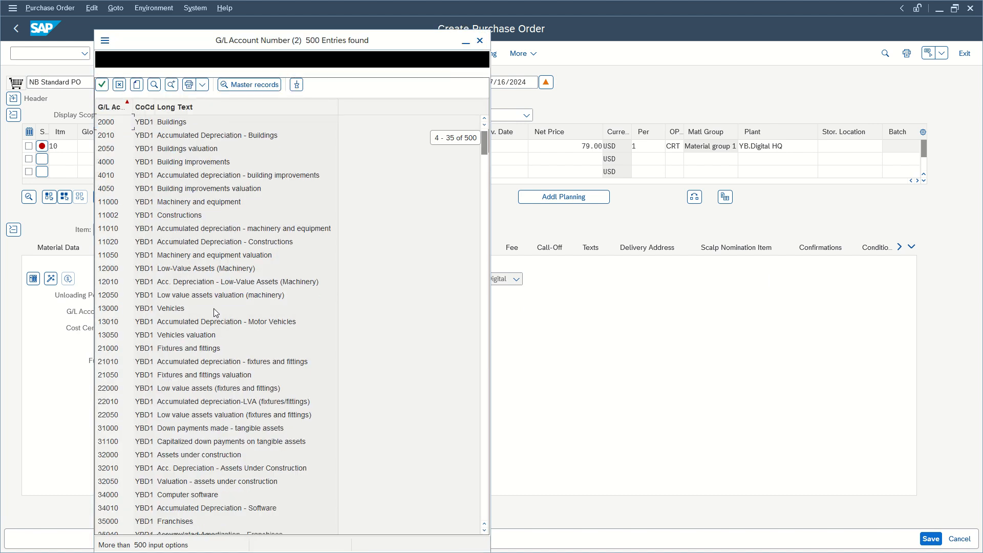
{"action": "scroll", "coordinate": [218, 294], "scroll_direction": "down", "scroll_amount": 10}
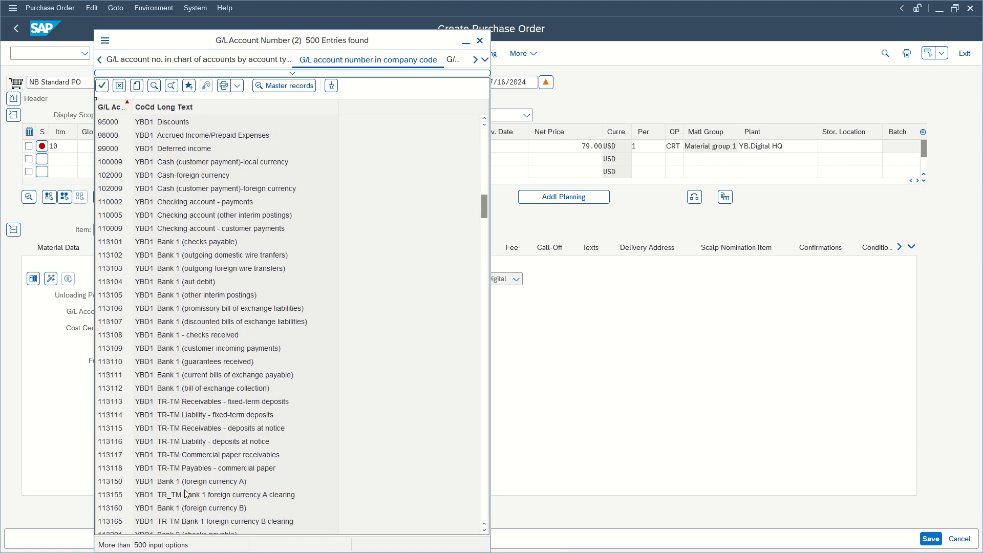
{"action": "scroll", "coordinate": [186, 472], "scroll_direction": "down", "scroll_amount": 3}
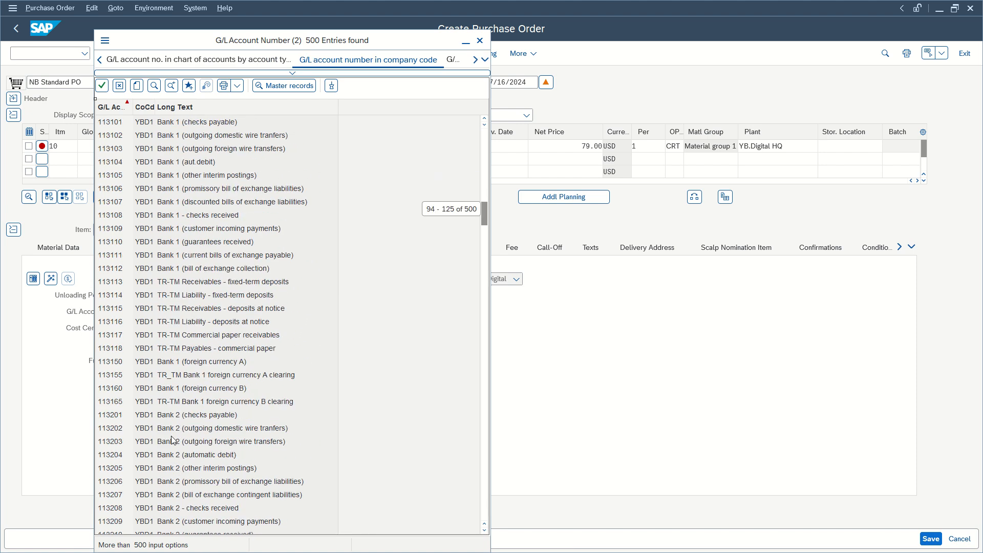
{"action": "double_click", "coordinate": [178, 361]}
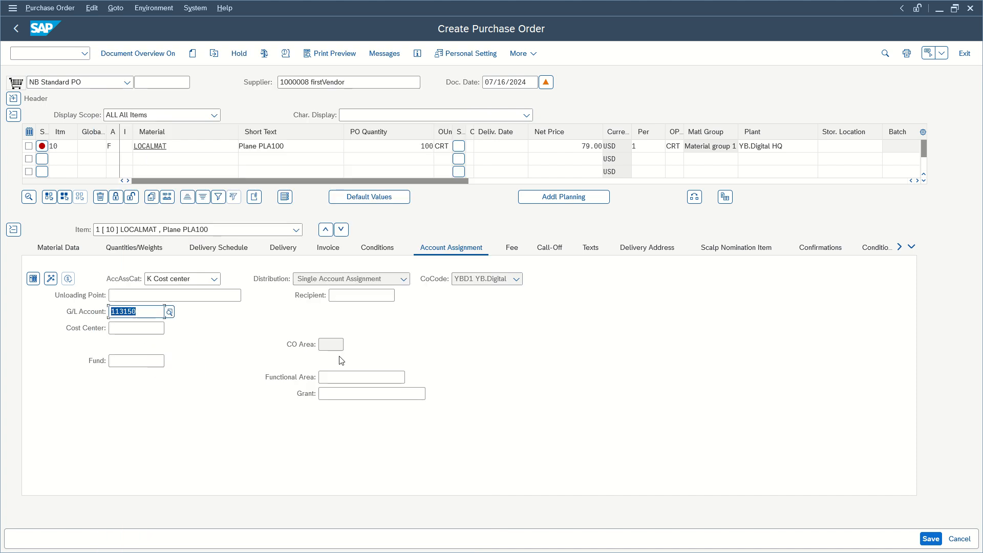
{"action": "left_click", "coordinate": [932, 539]}
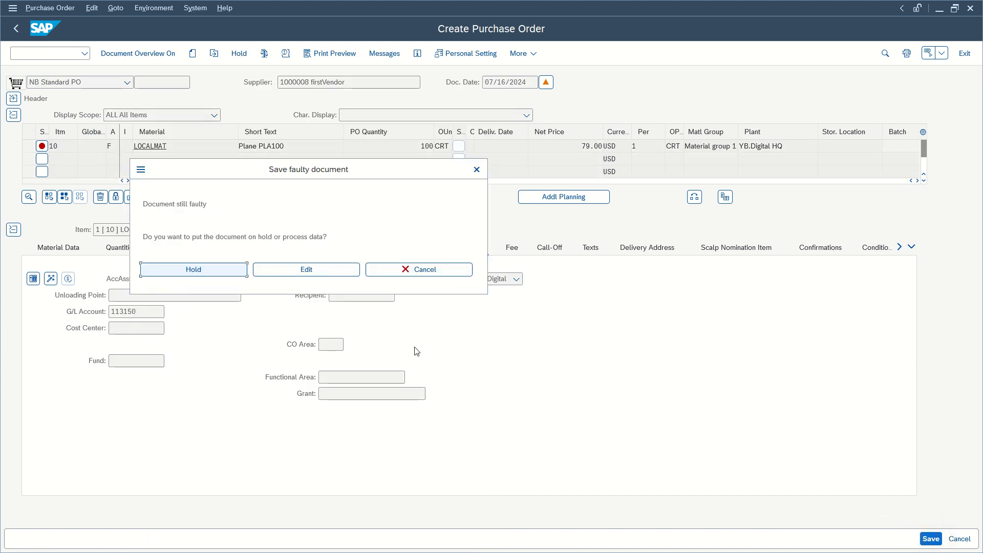
{"action": "left_click", "coordinate": [416, 270]}
Step: Assign G/L account 113201, Bank 2 (checks payable), from company code YBD1 to item 10 and check the entry
{"action": "left_click", "coordinate": [140, 310]}
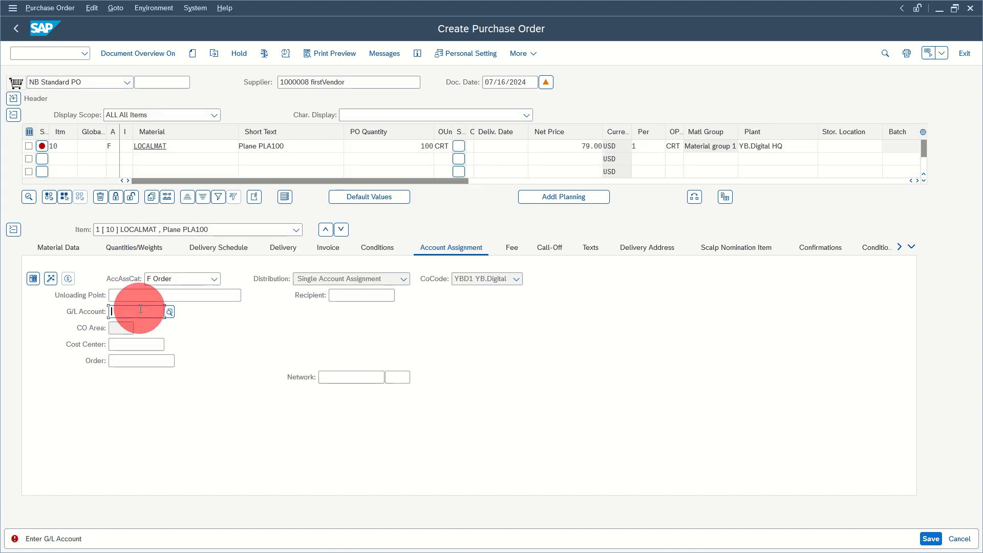
{"action": "left_click", "coordinate": [168, 311]}
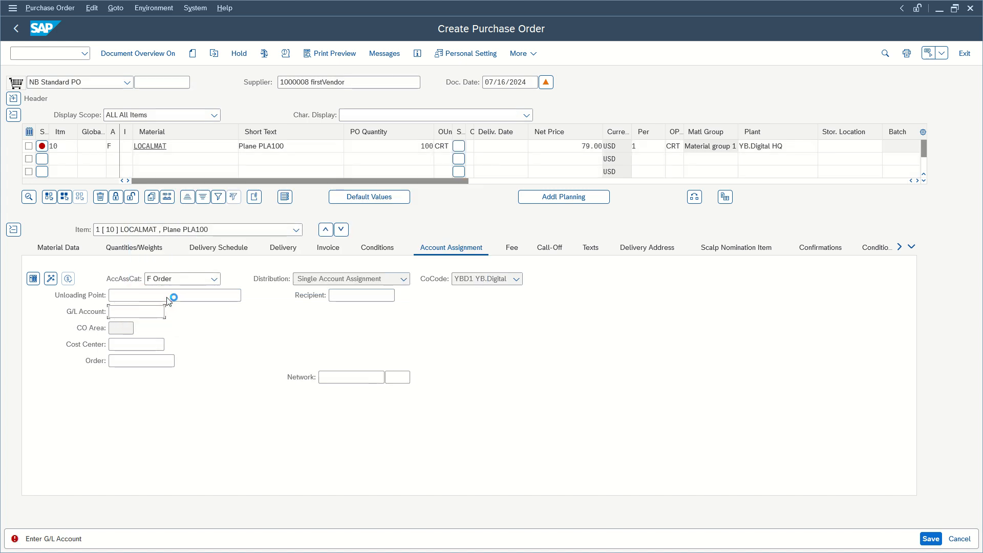
{"action": "left_click", "coordinate": [340, 327]}
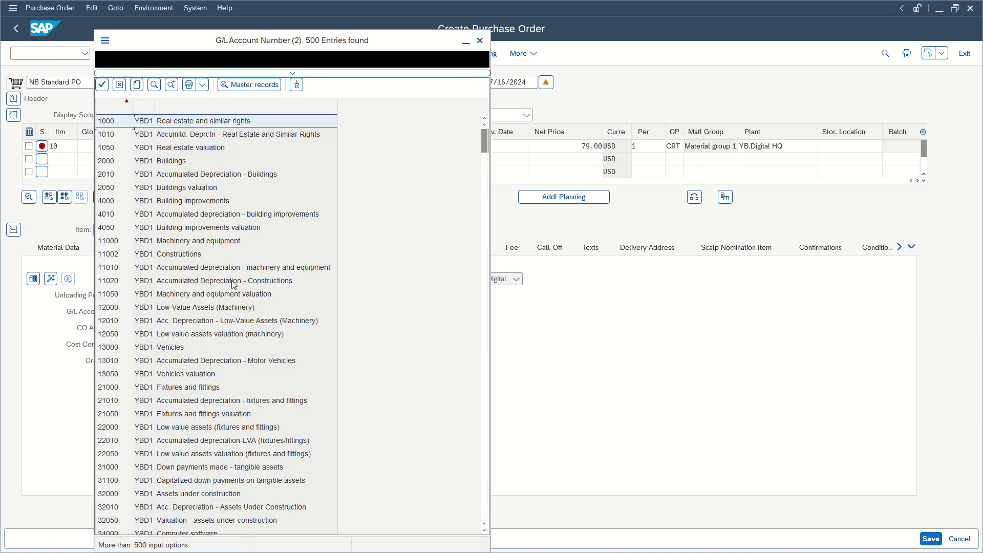
{"action": "scroll", "coordinate": [231, 287], "scroll_direction": "down", "scroll_amount": 13}
{"action": "scroll", "coordinate": [237, 308], "scroll_direction": "down", "scroll_amount": 20}
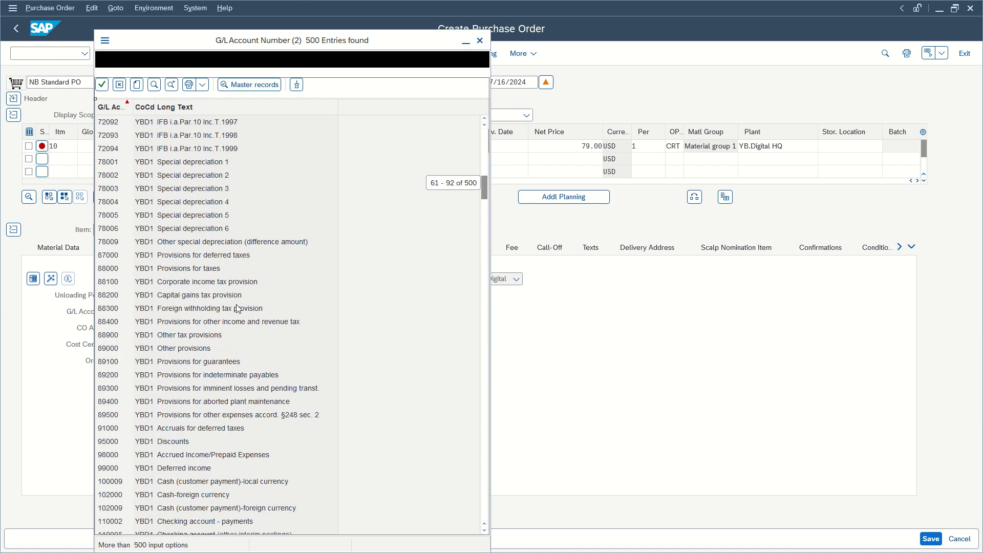
{"action": "scroll", "coordinate": [205, 294], "scroll_direction": "up", "scroll_amount": 6}
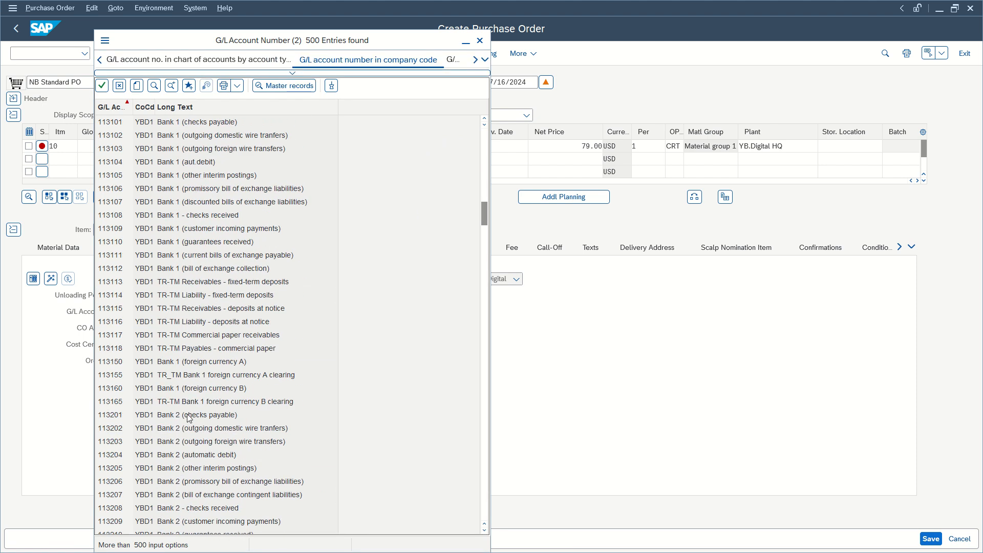
{"action": "double_click", "coordinate": [188, 416]}
{"action": "key", "text": "Return"}
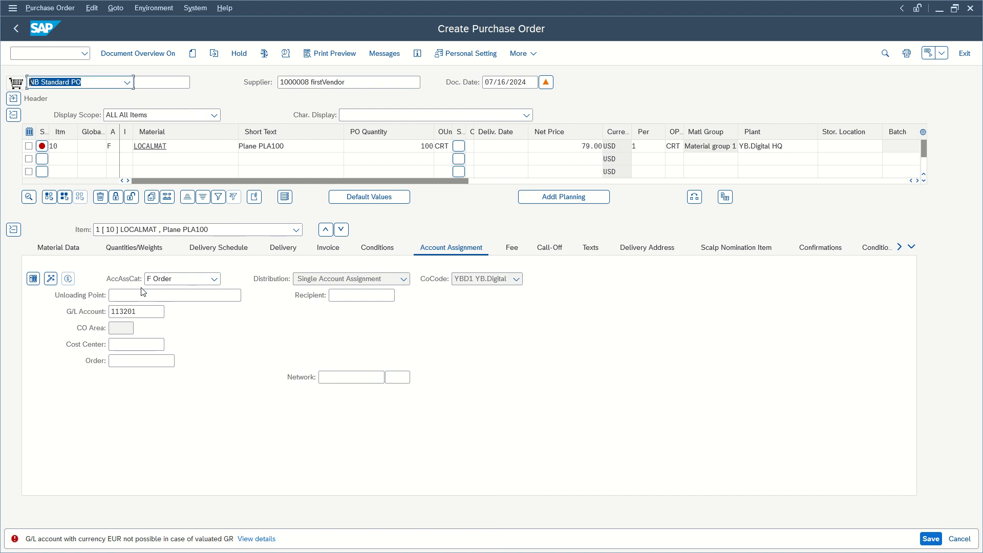
Step: Read the G/L account currency error's long text and review item 10's material, quantity, delivery, invoice and pricing details
{"action": "left_click", "coordinate": [260, 541]}
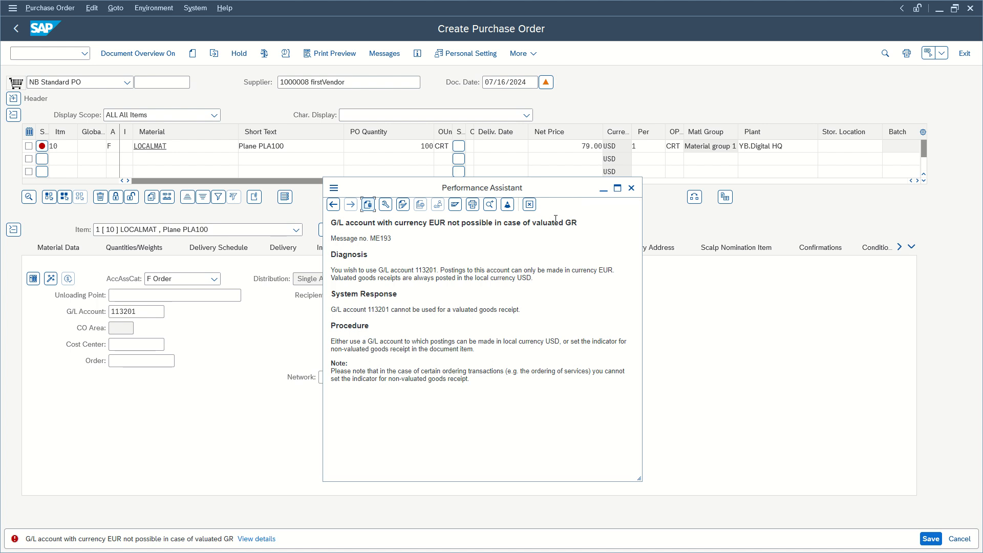
{"action": "left_click", "coordinate": [633, 188]}
{"action": "left_click", "coordinate": [68, 246]}
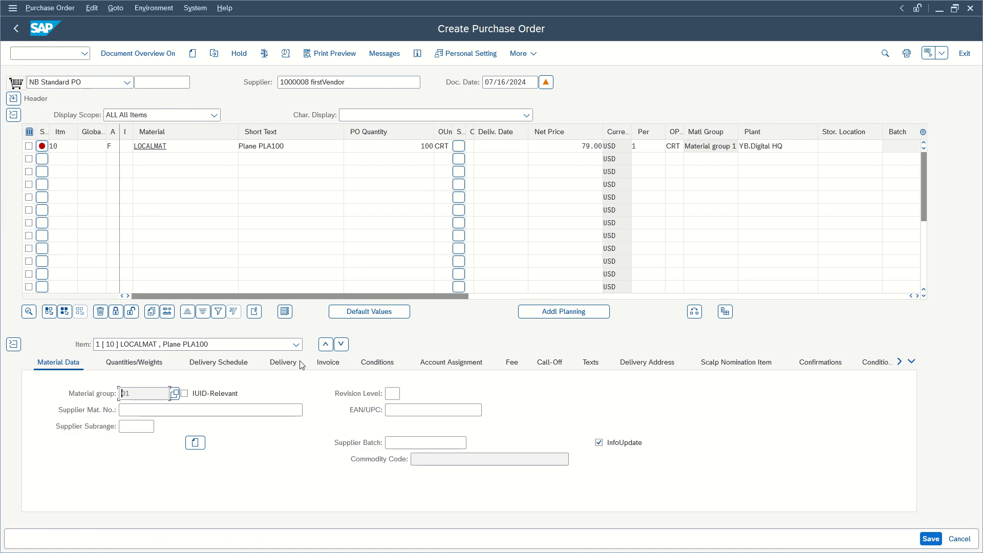
{"action": "left_click", "coordinate": [152, 363]}
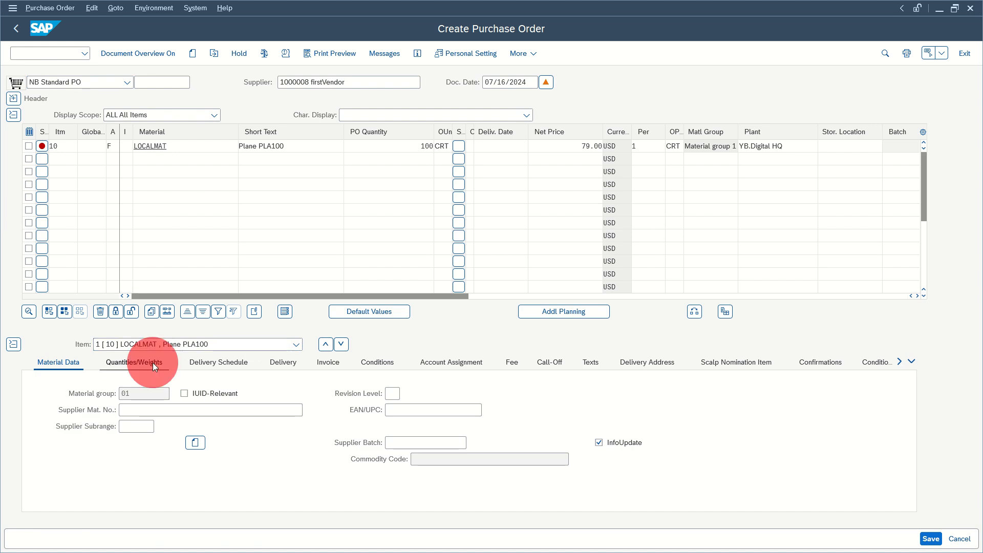
{"action": "left_click", "coordinate": [205, 362]}
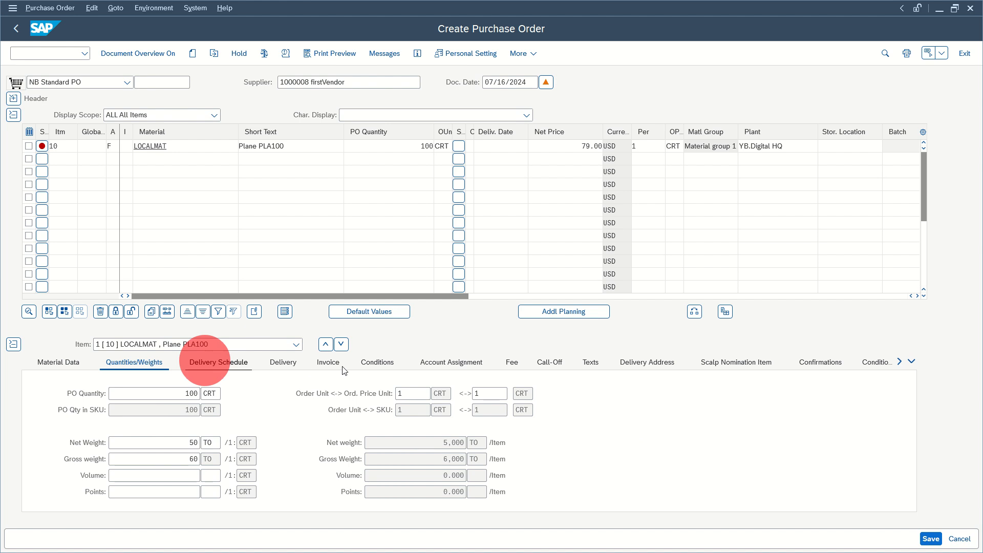
{"action": "left_click", "coordinate": [280, 367]}
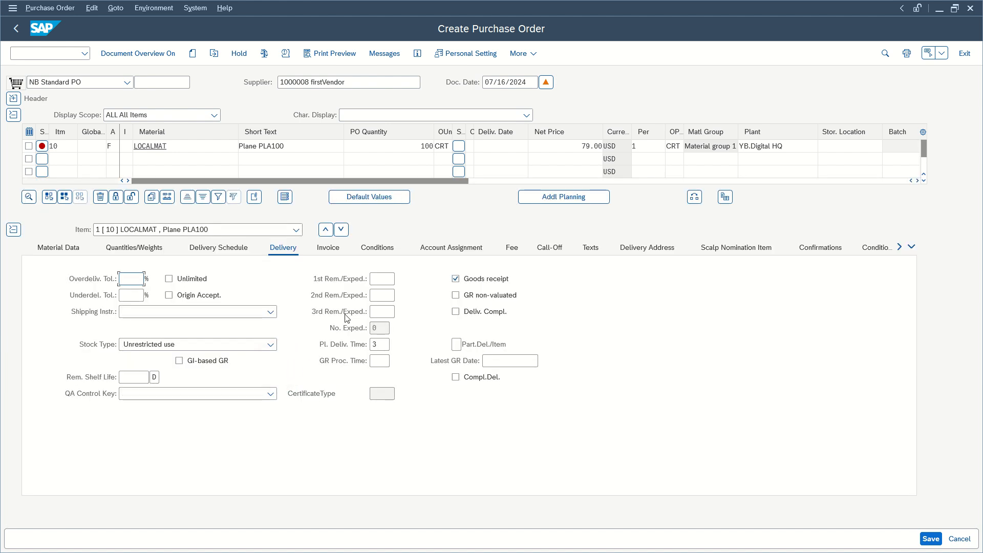
{"action": "left_click", "coordinate": [335, 248]}
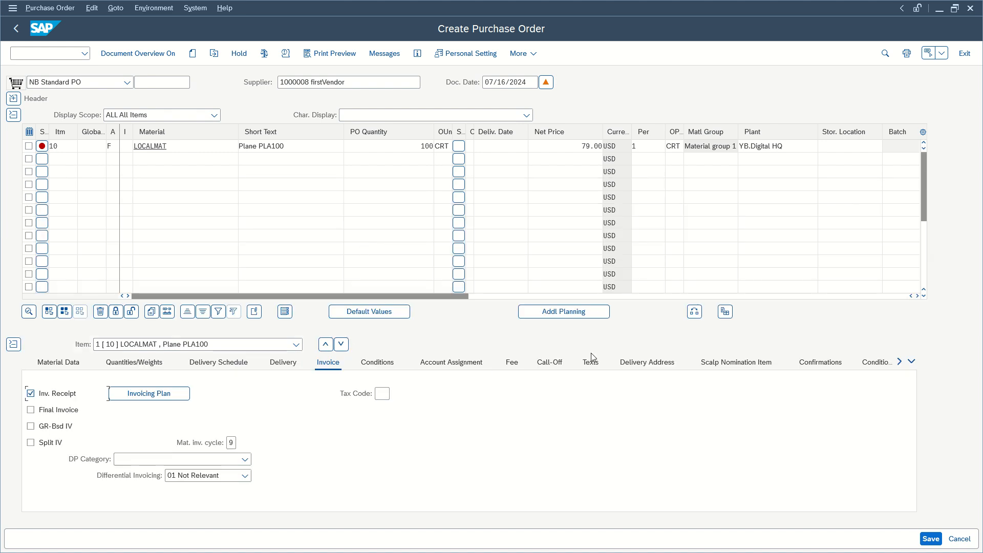
{"action": "left_click", "coordinate": [404, 362]}
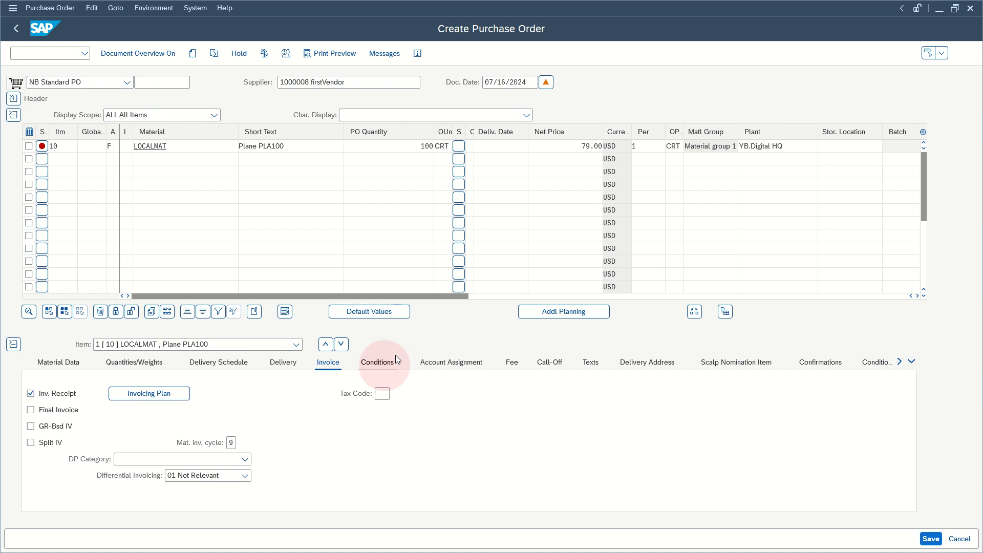
Step: Search the G/L account list of company code YBD1 for USD from item 10's account assignment
{"action": "left_click", "coordinate": [458, 242]}
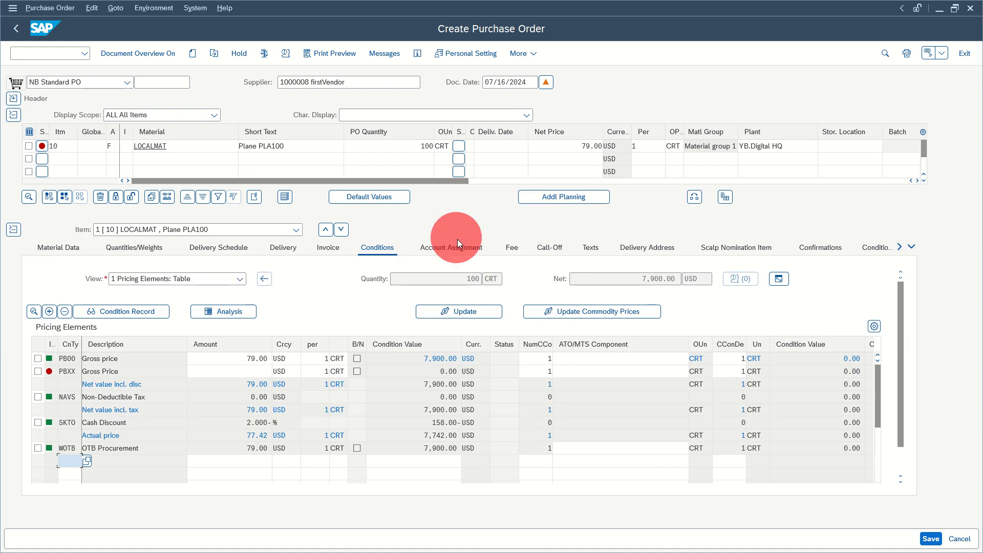
{"action": "left_click", "coordinate": [135, 312]}
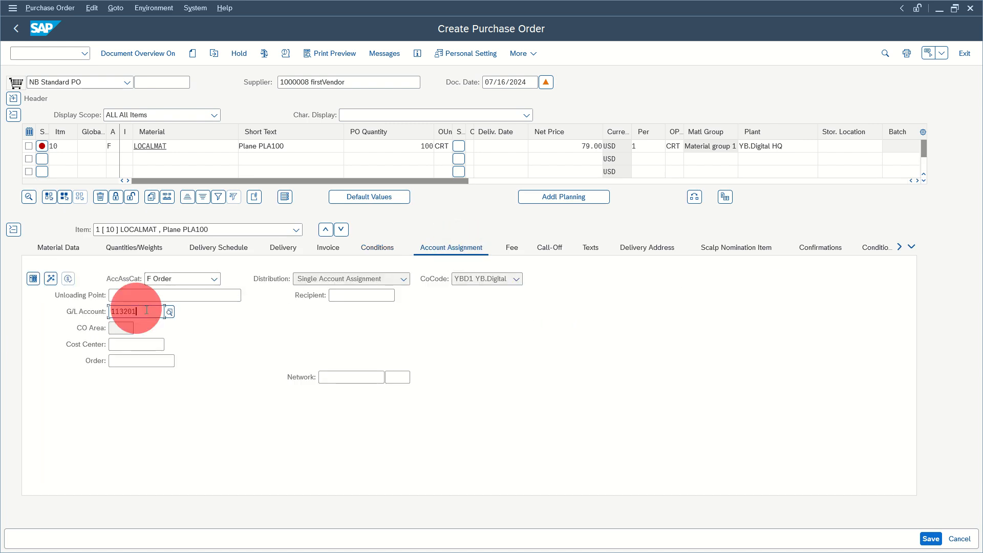
{"action": "left_click", "coordinate": [169, 312]}
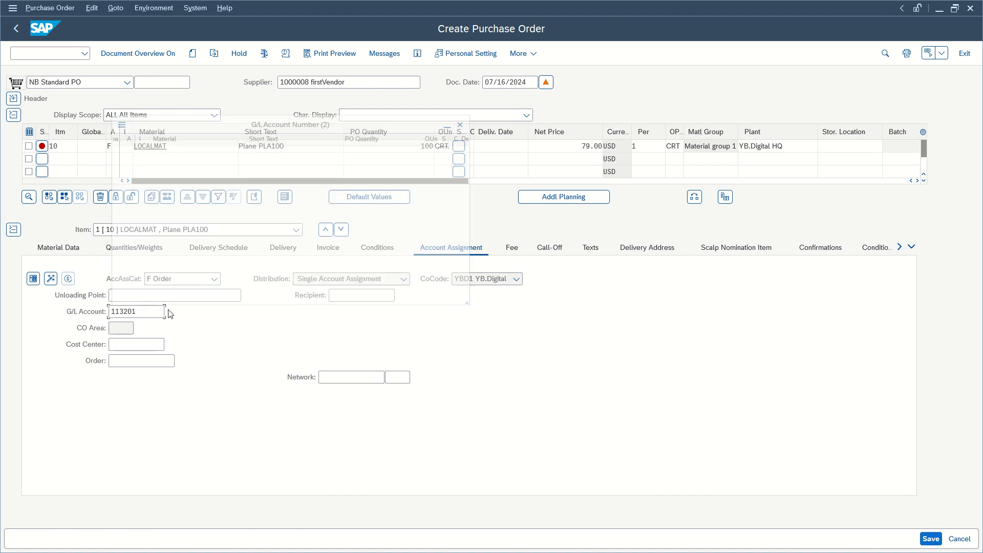
{"action": "left_click", "coordinate": [345, 326]}
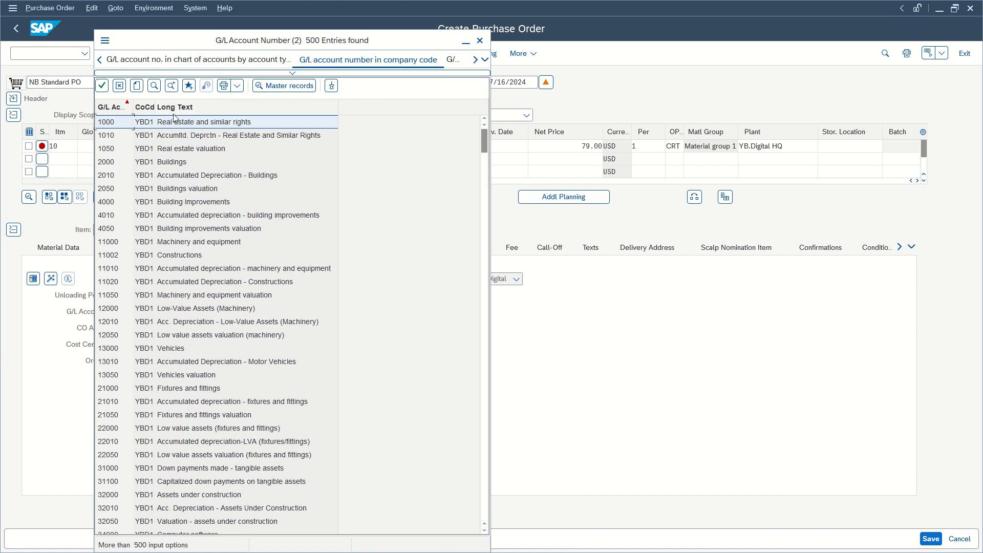
{"action": "left_click", "coordinate": [155, 86]}
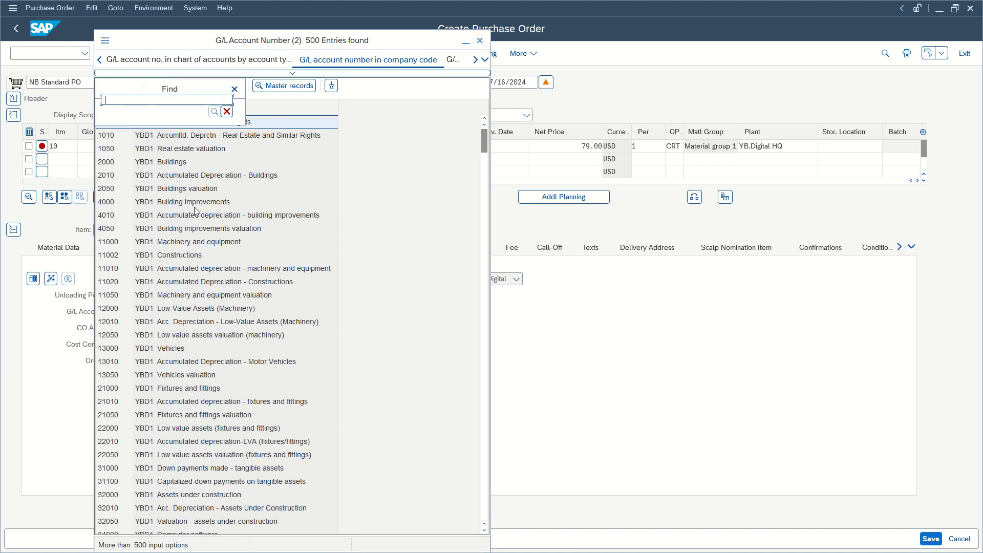
{"action": "type", "text": "USD"}
{"action": "left_click", "coordinate": [214, 112]}
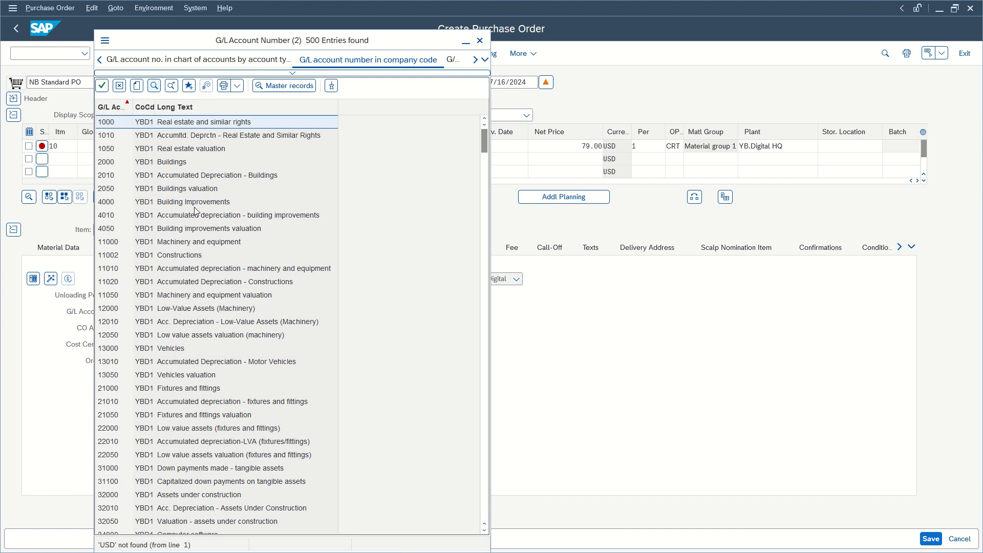
Step: Replace item 10's G/L account with 141010, Customer receivables - foreign, one-time accounts, from company code YBD1
{"action": "scroll", "coordinate": [243, 256], "scroll_direction": "down", "scroll_amount": 18}
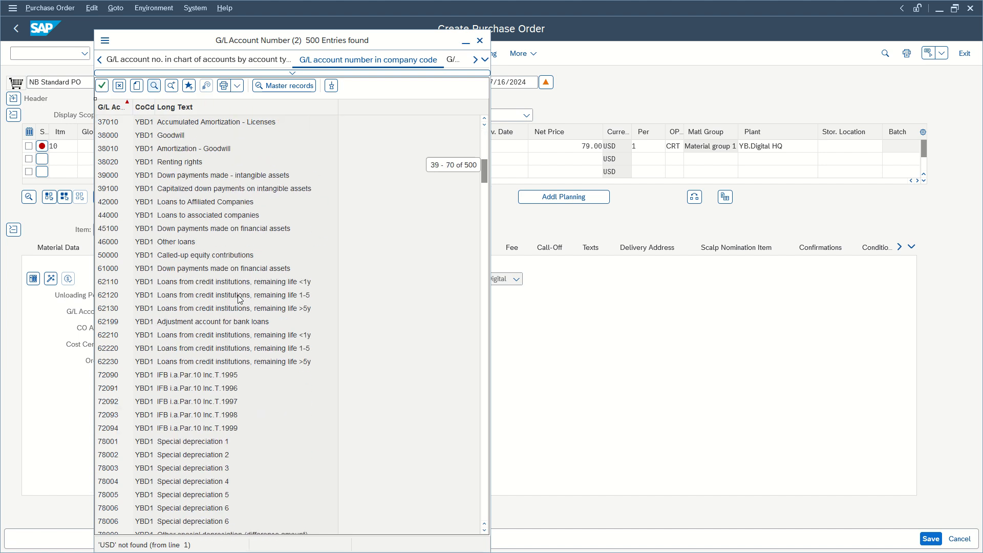
{"action": "scroll", "coordinate": [238, 296], "scroll_direction": "down", "scroll_amount": 9}
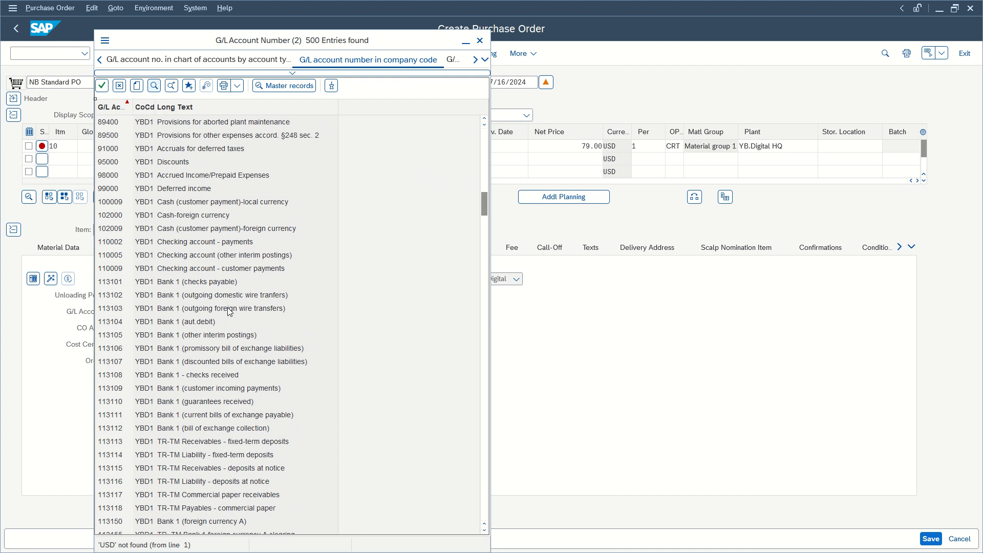
{"action": "scroll", "coordinate": [229, 312], "scroll_direction": "down", "scroll_amount": 4}
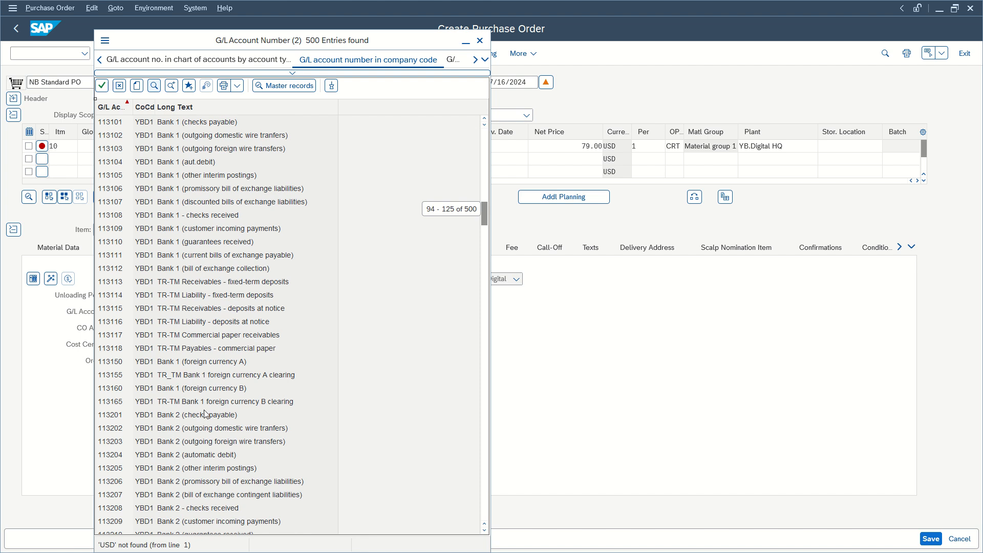
{"action": "scroll", "coordinate": [254, 401], "scroll_direction": "down", "scroll_amount": 2}
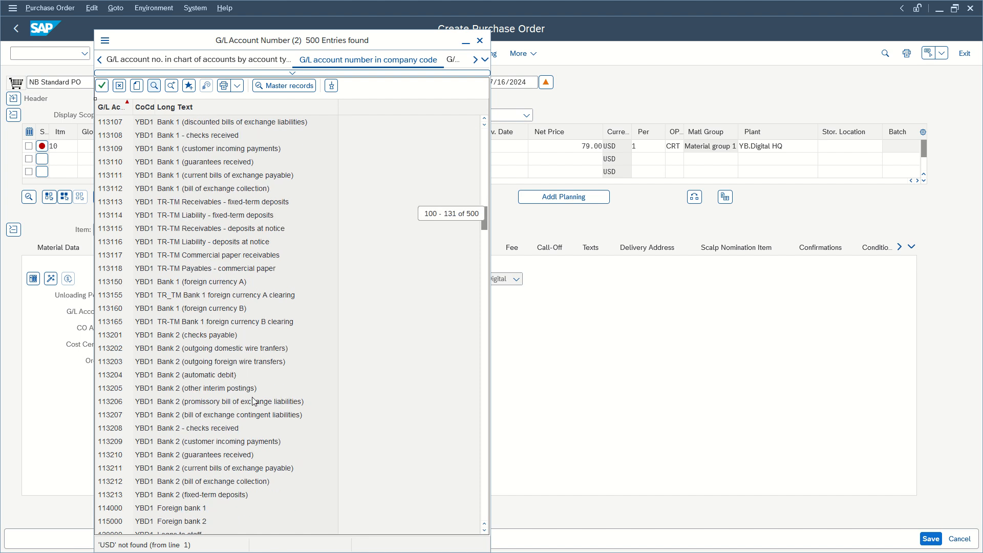
{"action": "scroll", "coordinate": [254, 401], "scroll_direction": "down", "scroll_amount": 1}
{"action": "scroll", "coordinate": [253, 395], "scroll_direction": "down", "scroll_amount": 1}
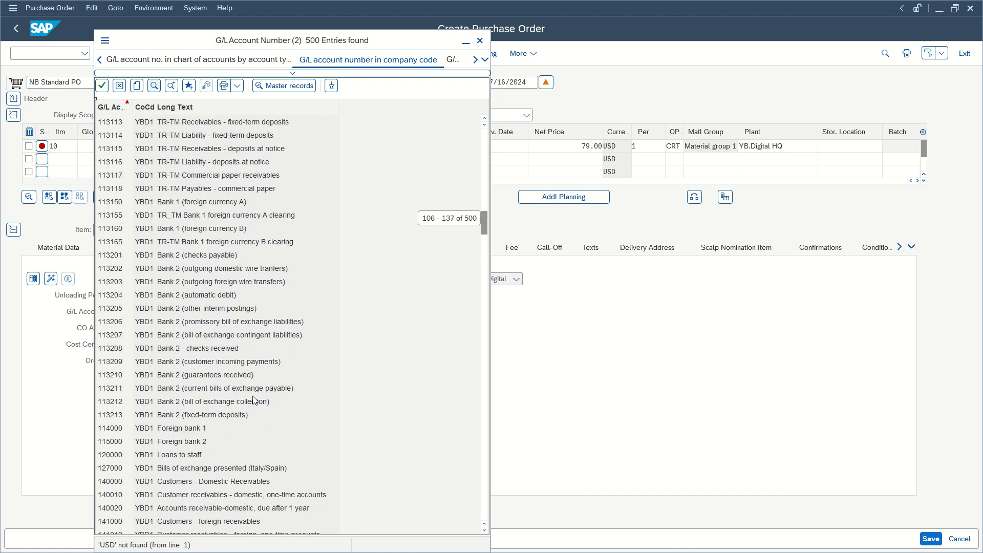
{"action": "scroll", "coordinate": [253, 395], "scroll_direction": "down", "scroll_amount": 2}
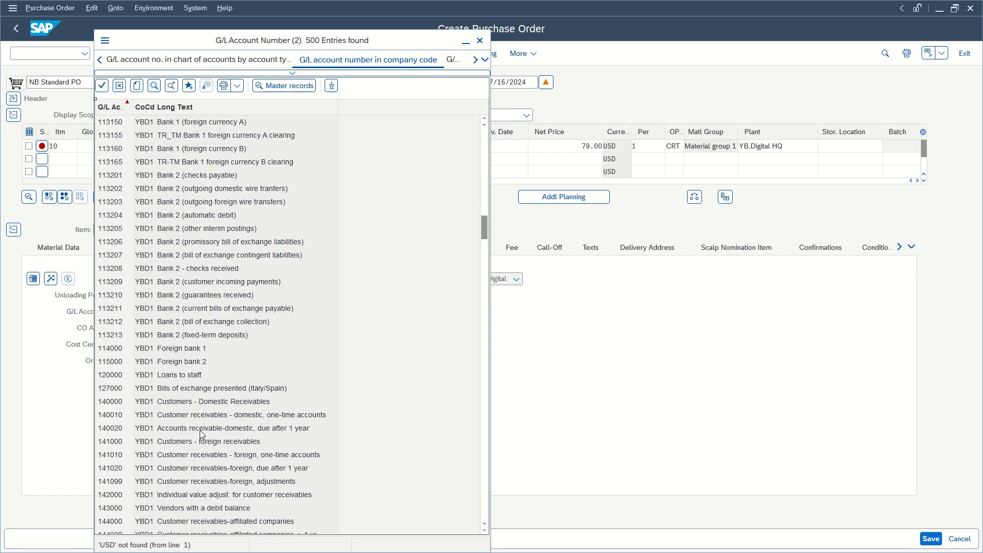
{"action": "double_click", "coordinate": [210, 459]}
{"action": "left_click", "coordinate": [140, 309]}
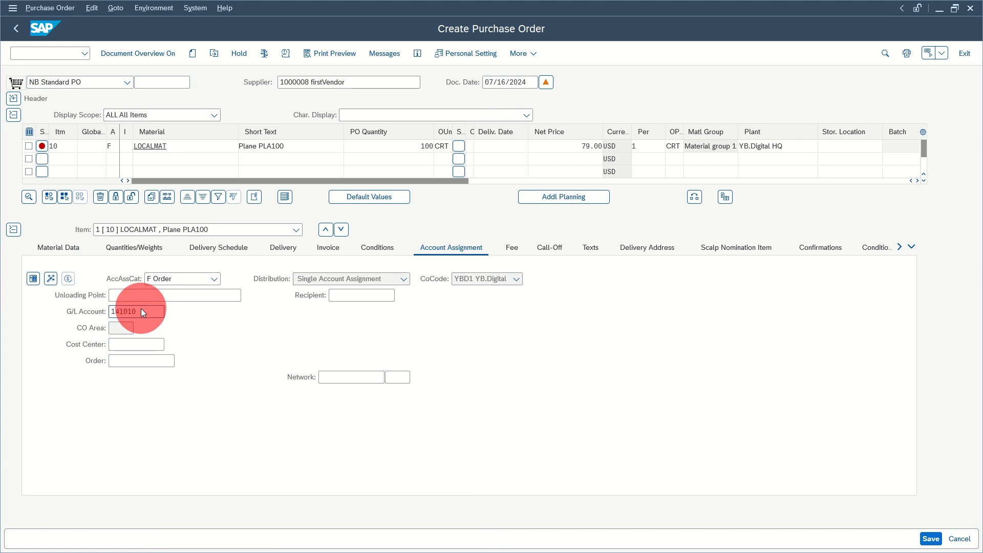
Step: Replace item 10's G/L account with 113103, Bank 1 (outgoing foreign wire transfers), from company code YBD1 and check the entry
{"action": "key", "text": "Return"}
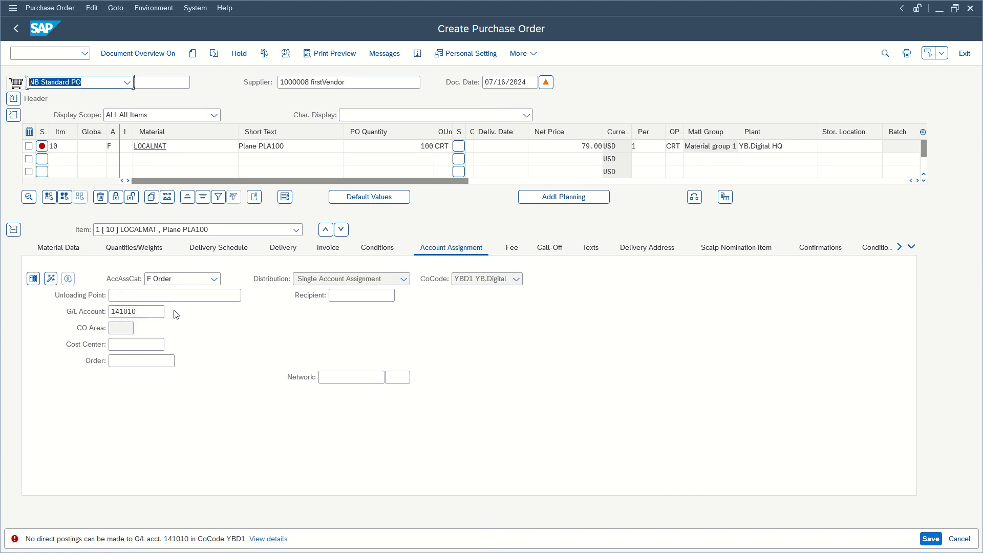
{"action": "left_click", "coordinate": [164, 312]}
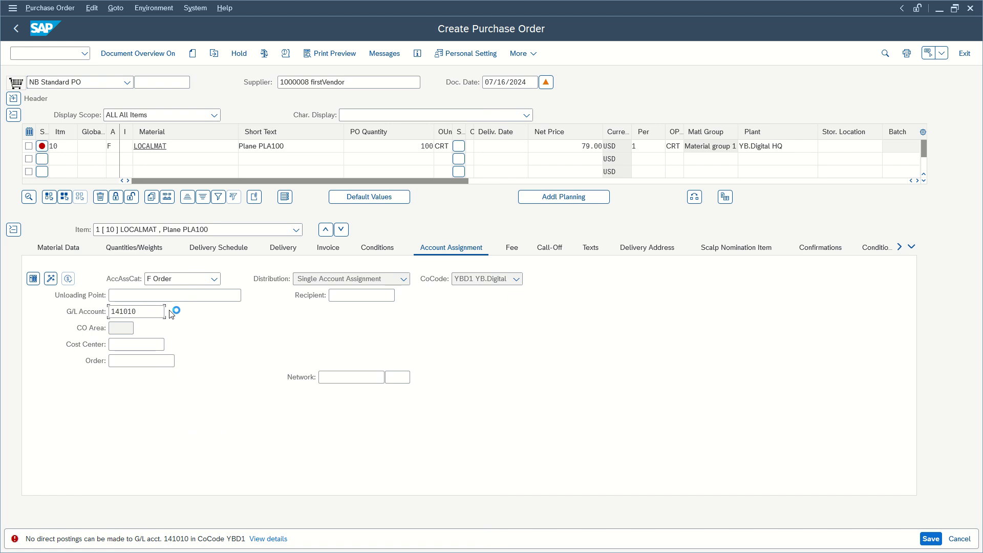
{"action": "left_click", "coordinate": [340, 327]}
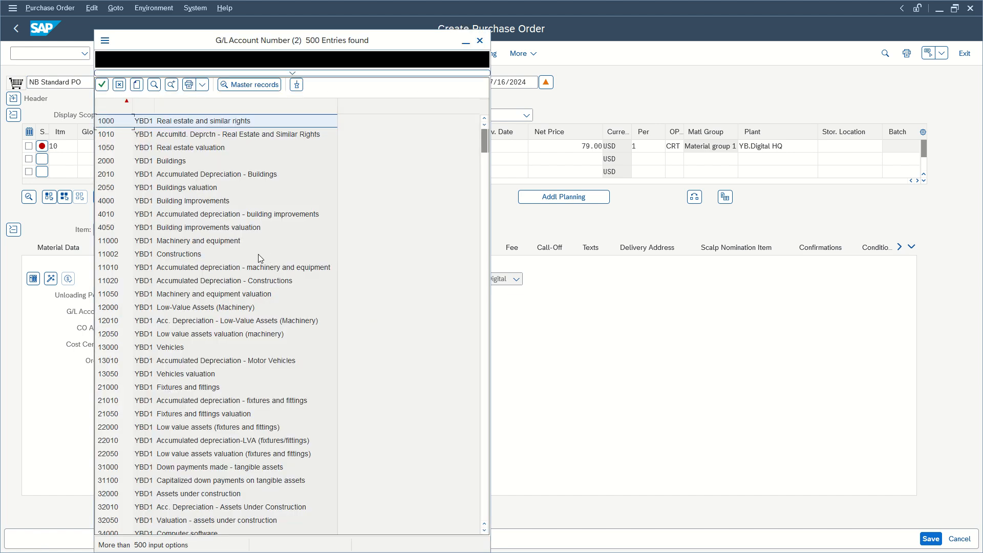
{"action": "scroll", "coordinate": [219, 296], "scroll_direction": "down", "scroll_amount": 15}
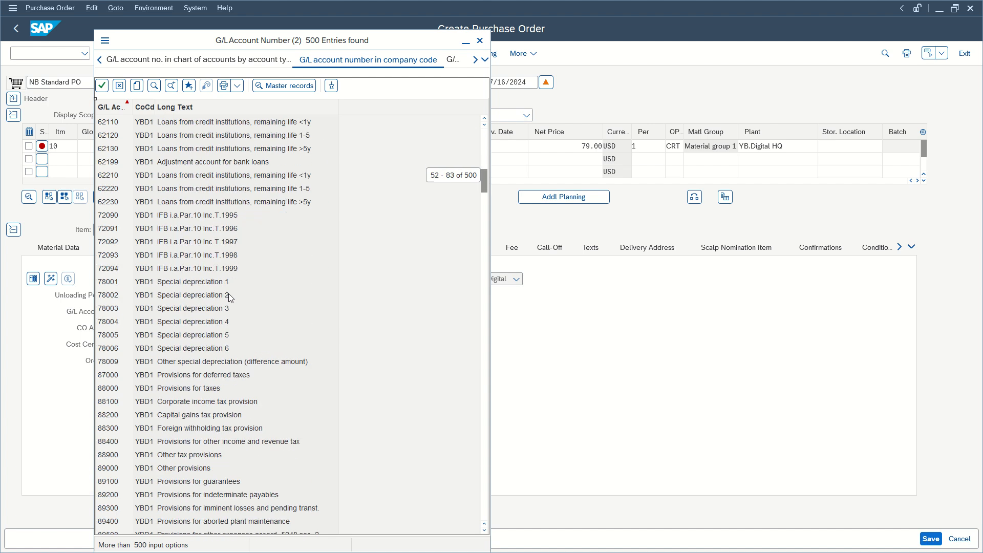
{"action": "scroll", "coordinate": [228, 296], "scroll_direction": "down", "scroll_amount": 8}
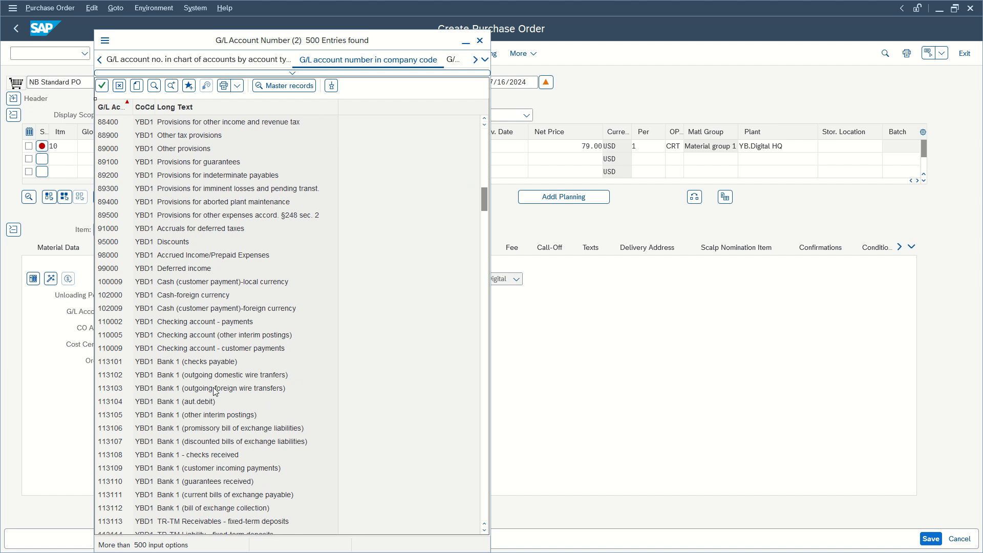
{"action": "double_click", "coordinate": [213, 388]}
{"action": "left_click", "coordinate": [143, 307]}
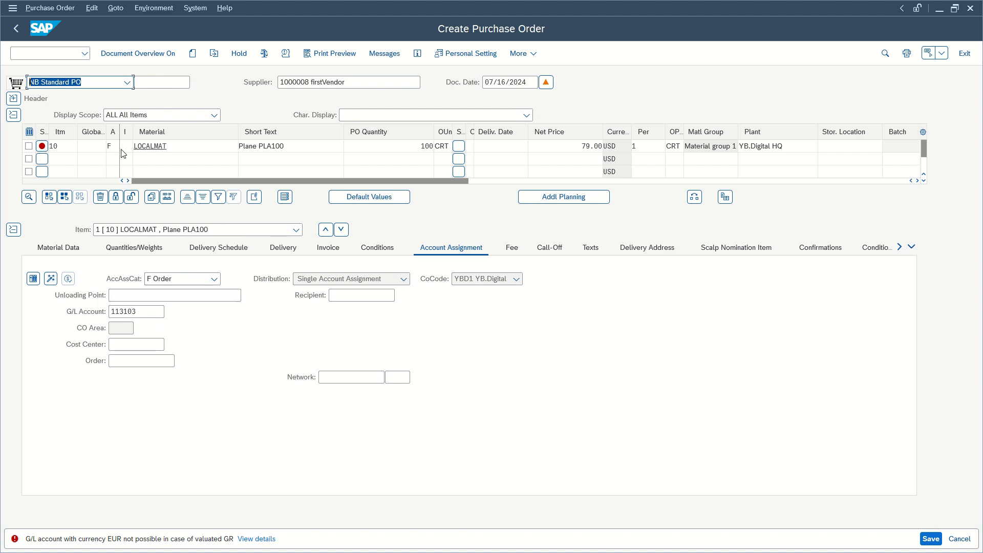
Step: Open transaction FS00 in a new session and display item 10's G/L account 113103 for company code YBD1
{"action": "left_click", "coordinate": [55, 57]}
{"action": "type", "text": "/ofs00"}
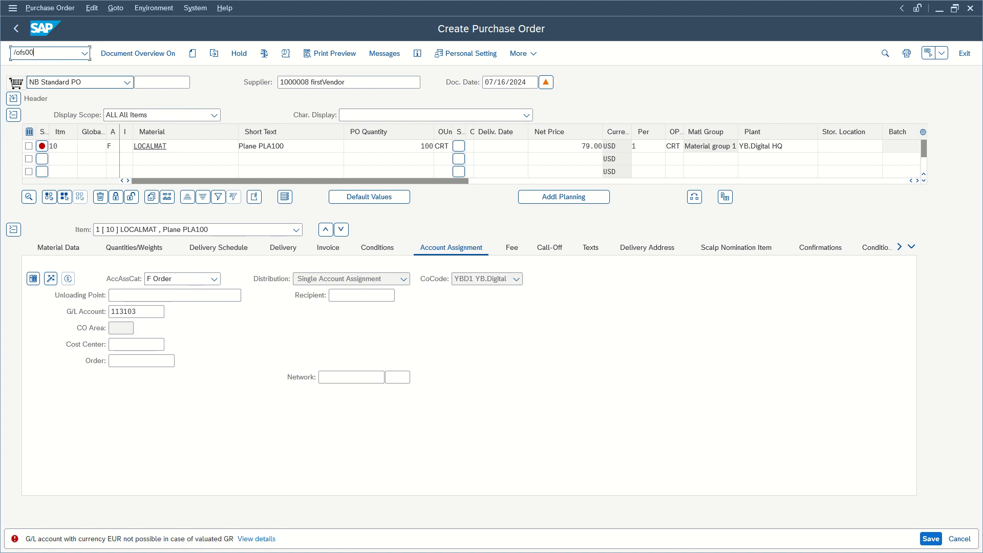
{"action": "key", "text": "Return"}
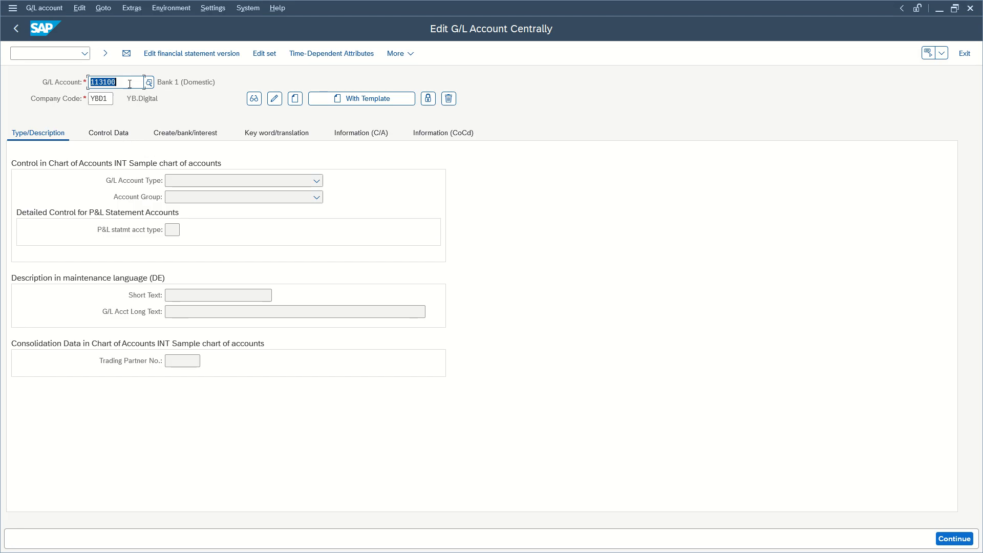
{"action": "key", "text": "alt+Tab"}
{"action": "left_click_drag", "start_coordinate": [153, 312], "coordinate": [87, 310]}
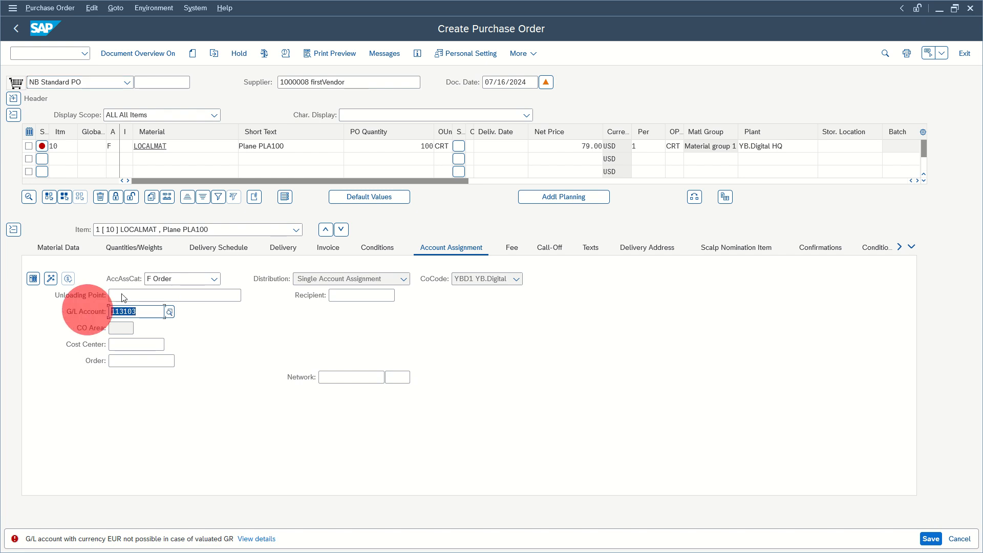
{"action": "key", "text": "ctrl+c"}
{"action": "key", "text": "alt+Tab"}
{"action": "key", "text": "ctrl+v"}
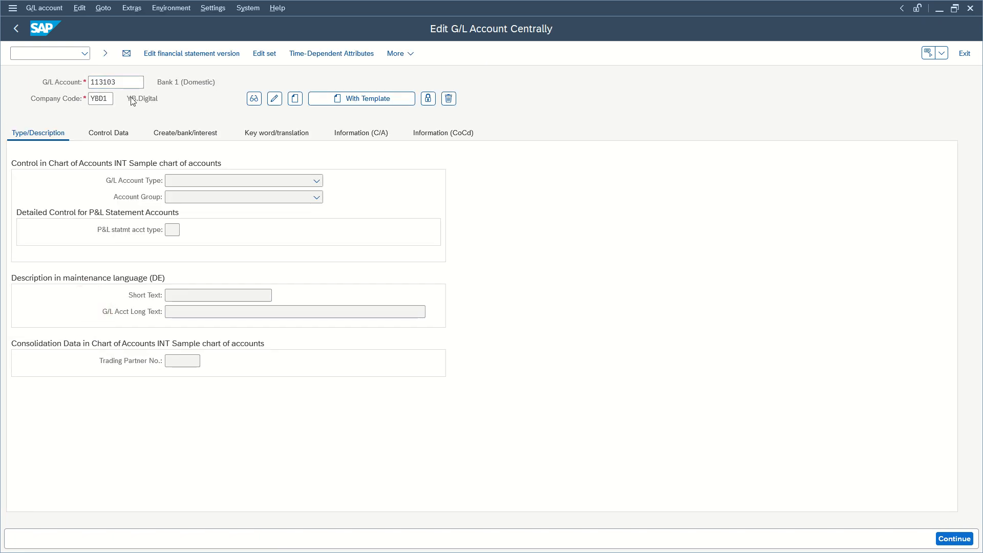
{"action": "key", "text": "Return"}
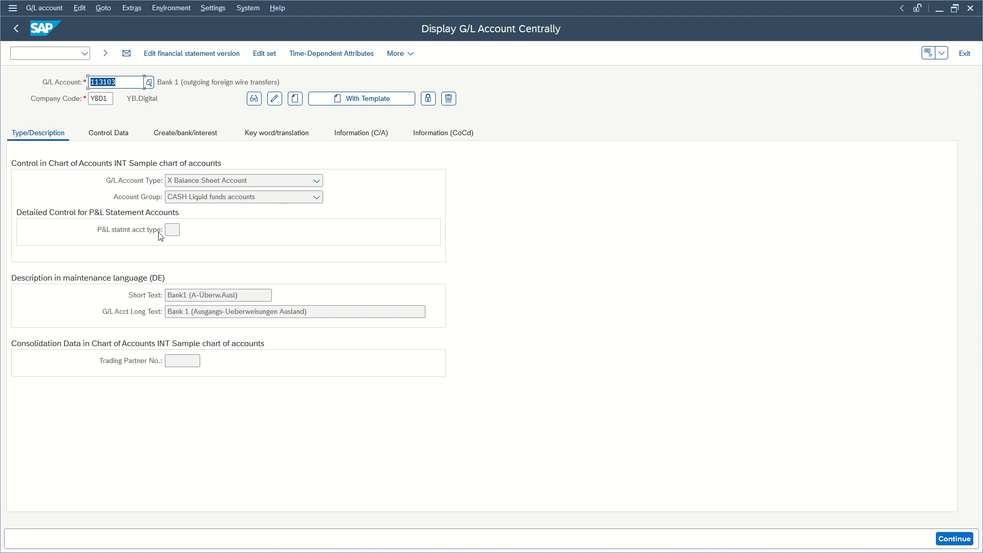
Step: Change the account currency of G/L account 113103 to USD, save the account and close its session
{"action": "left_click", "coordinate": [273, 99]}
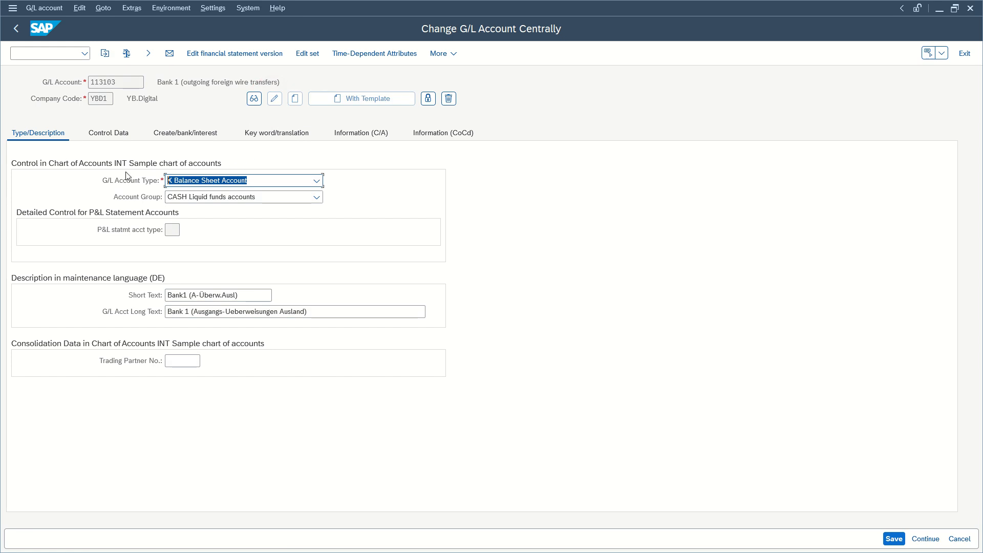
{"action": "left_click", "coordinate": [104, 135]}
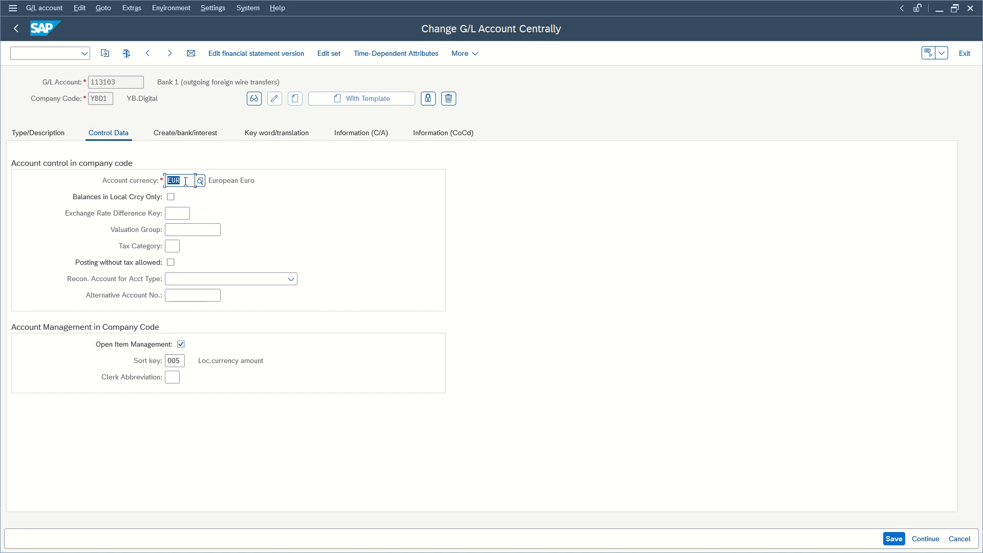
{"action": "type", "text": "US"}
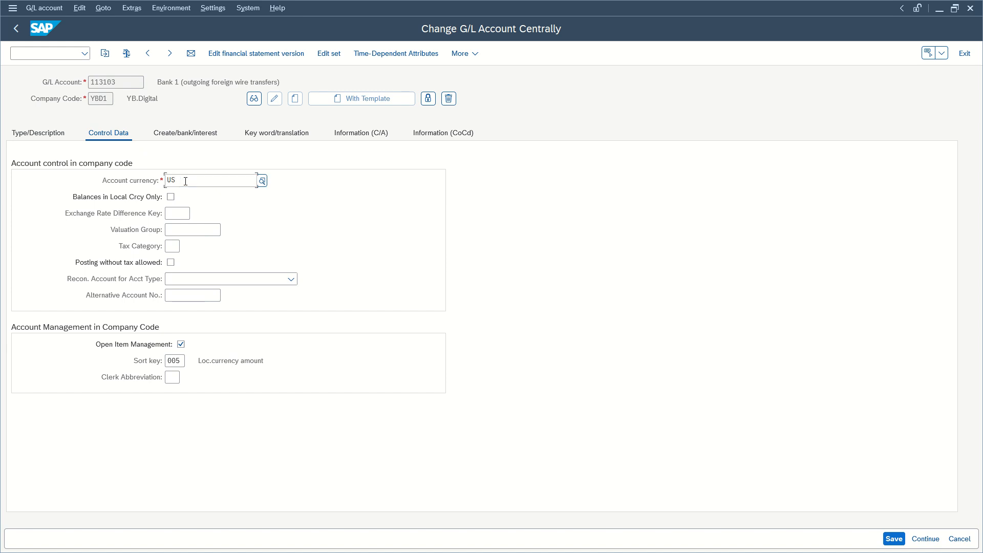
{"action": "type", "text": "D"}
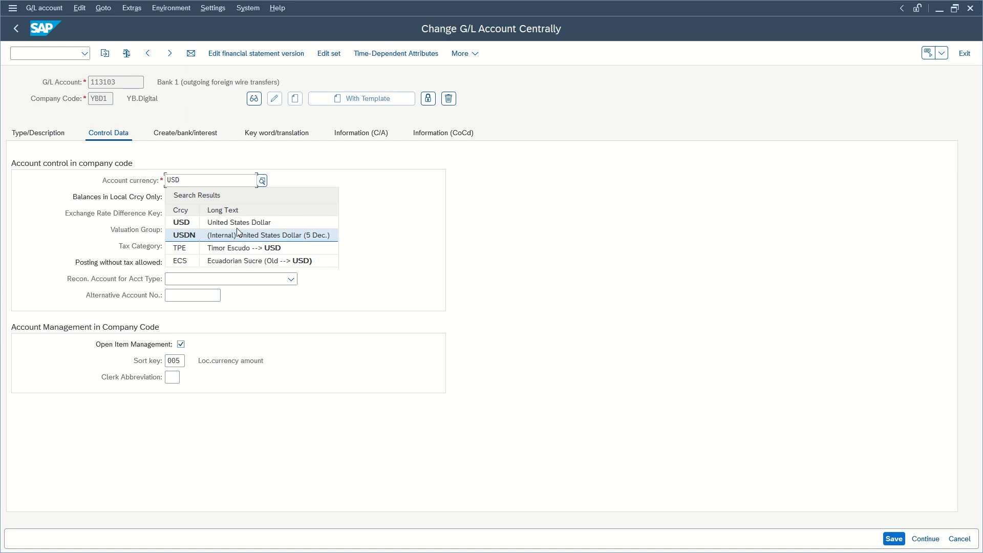
{"action": "left_click", "coordinate": [237, 220]}
{"action": "left_click", "coordinate": [893, 538]}
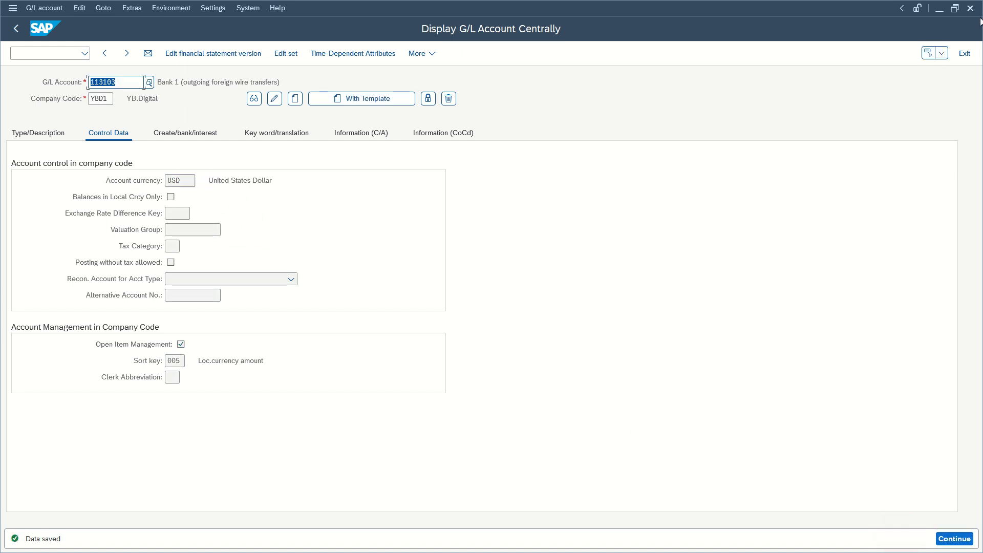
{"action": "left_click", "coordinate": [970, 8]}
Step: Try to save the purchase order with G/L account 113103 on item 10, choosing to edit the faulty document
{"action": "double_click", "coordinate": [137, 312]}
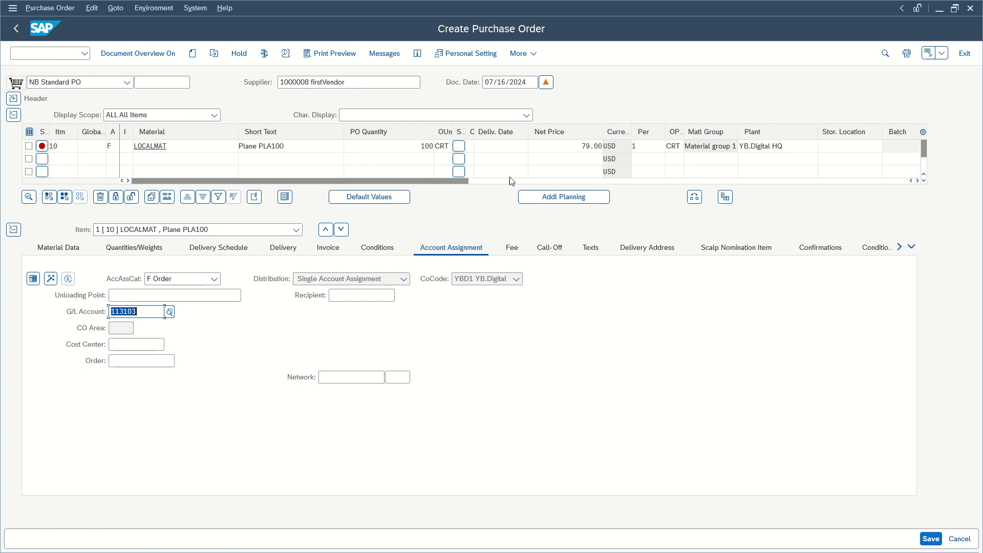
{"action": "left_click", "coordinate": [174, 327]}
{"action": "left_click", "coordinate": [931, 539]}
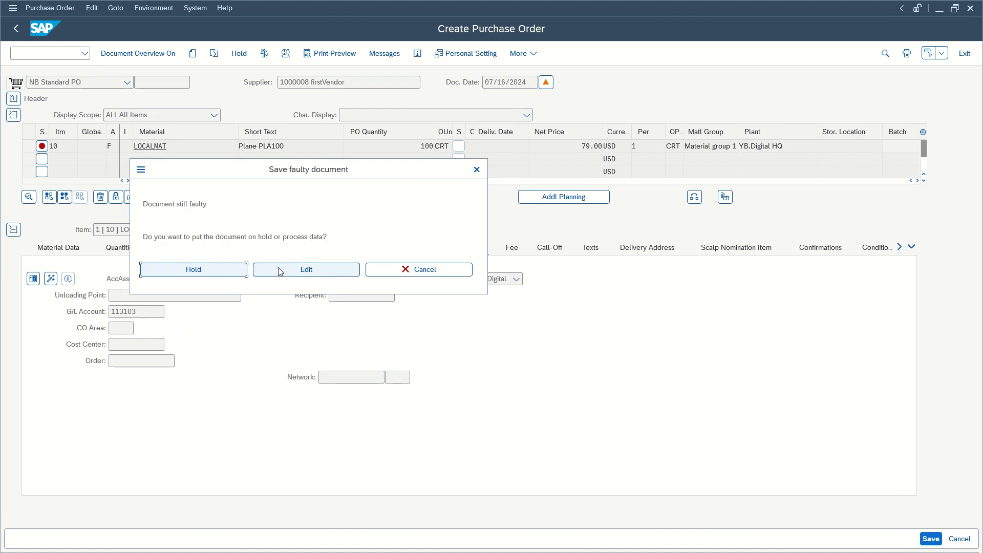
{"action": "left_click", "coordinate": [281, 271]}
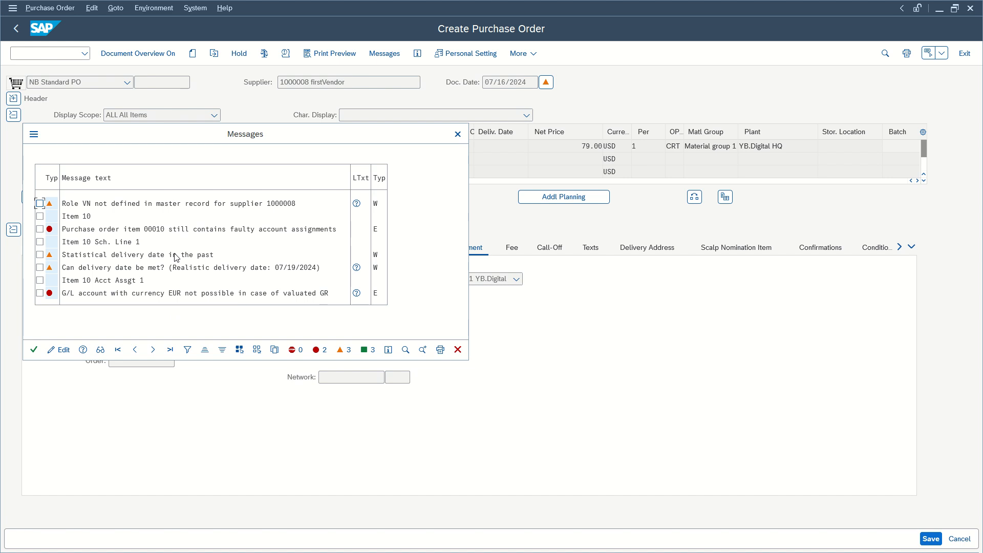
Step: Examine the purchase order's error messages and the details of item 10's account assignment error, and close the message list
{"action": "left_click", "coordinate": [81, 292]}
{"action": "left_click", "coordinate": [175, 293]}
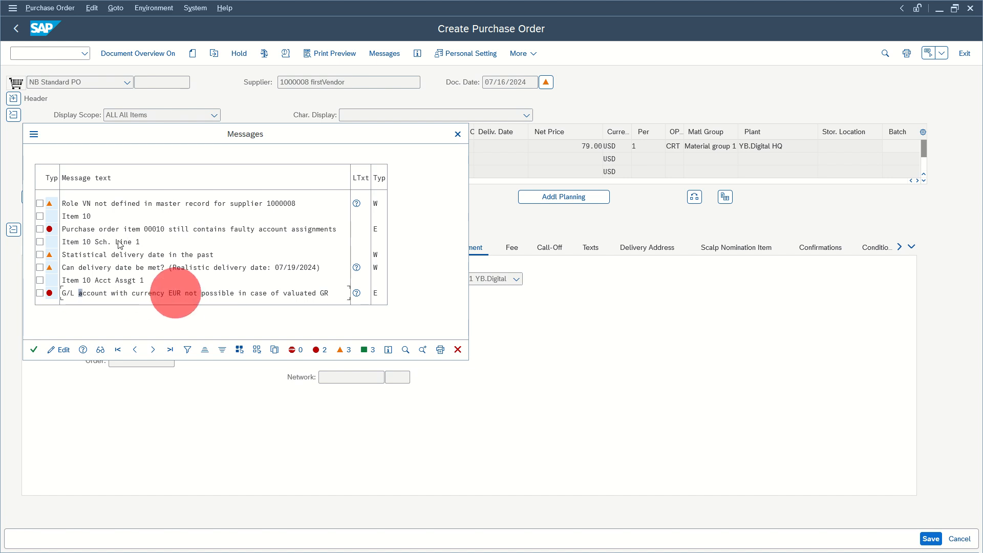
{"action": "double_click", "coordinate": [193, 230]}
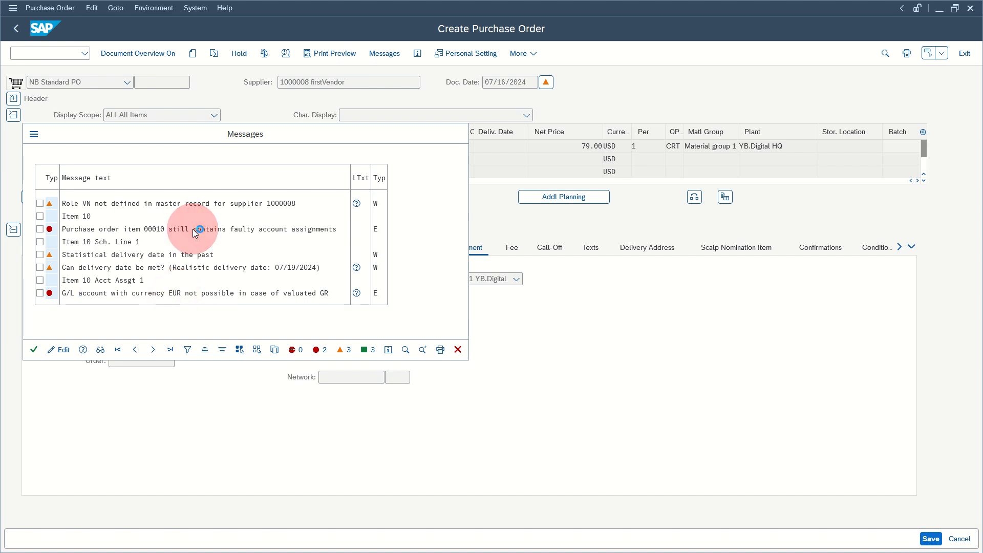
{"action": "left_click", "coordinate": [631, 187]}
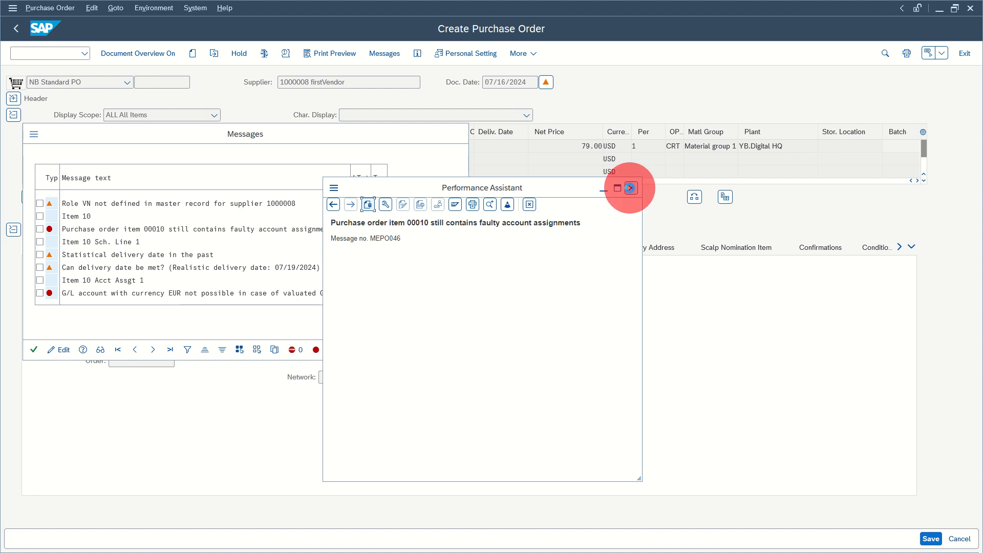
{"action": "left_click", "coordinate": [458, 134]}
{"action": "left_click", "coordinate": [458, 134]}
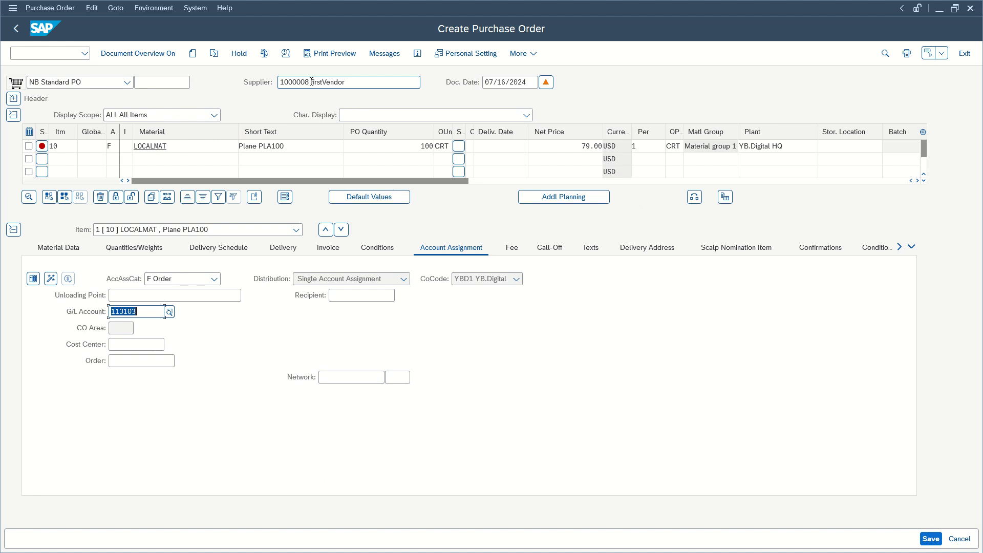
Step: Leave the current purchase order without saving it and start a new standard purchase order
{"action": "left_click_drag", "start_coordinate": [308, 82], "coordinate": [278, 82]}
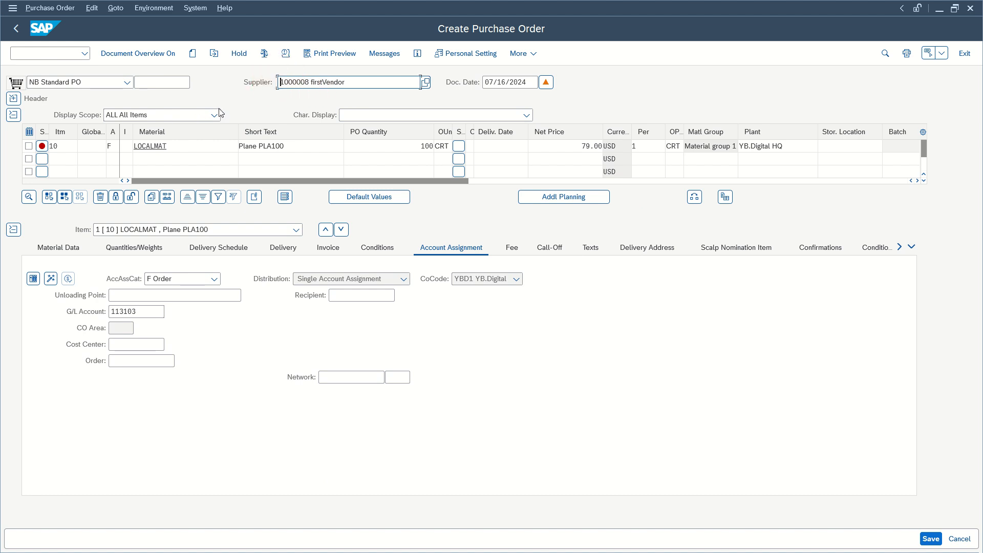
{"action": "key", "text": "F3"}
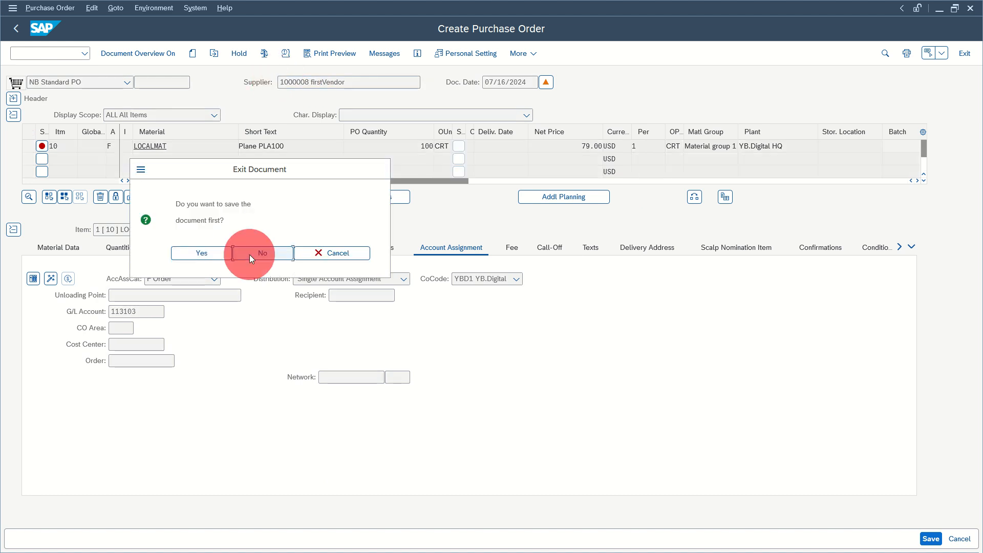
{"action": "left_click", "coordinate": [250, 254]}
{"action": "double_click", "coordinate": [112, 235]}
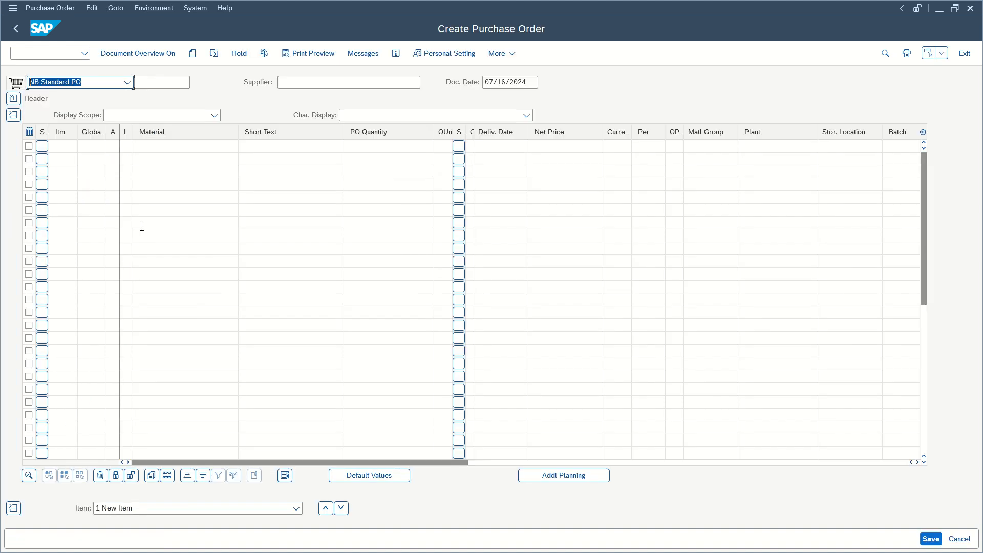
Step: Assign supplier firstVendor, purchasing organization YBDP, purchasing group 001 and company code YBD1 to the new purchase order
{"action": "left_click", "coordinate": [304, 82]}
{"action": "type", "text": "1000008"}
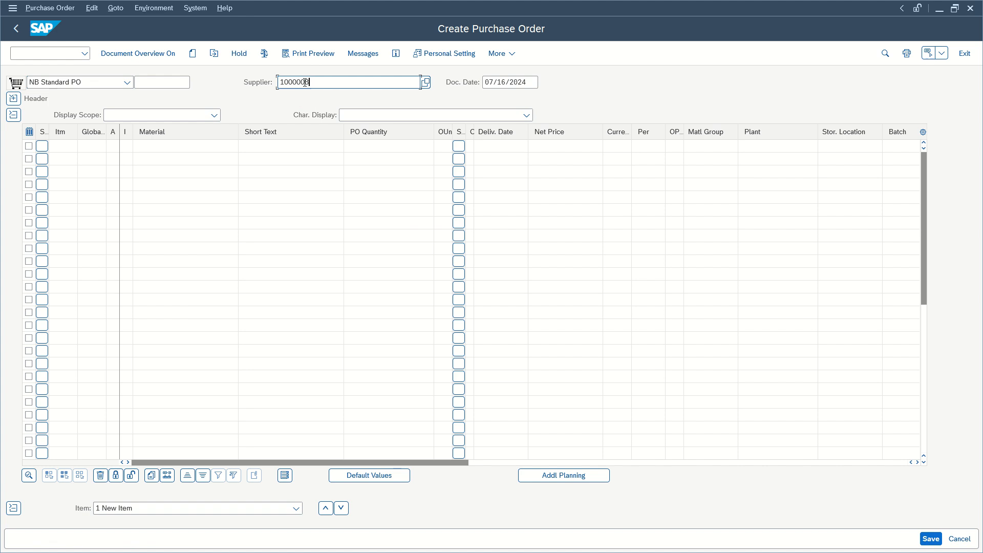
{"action": "key", "text": "Return"}
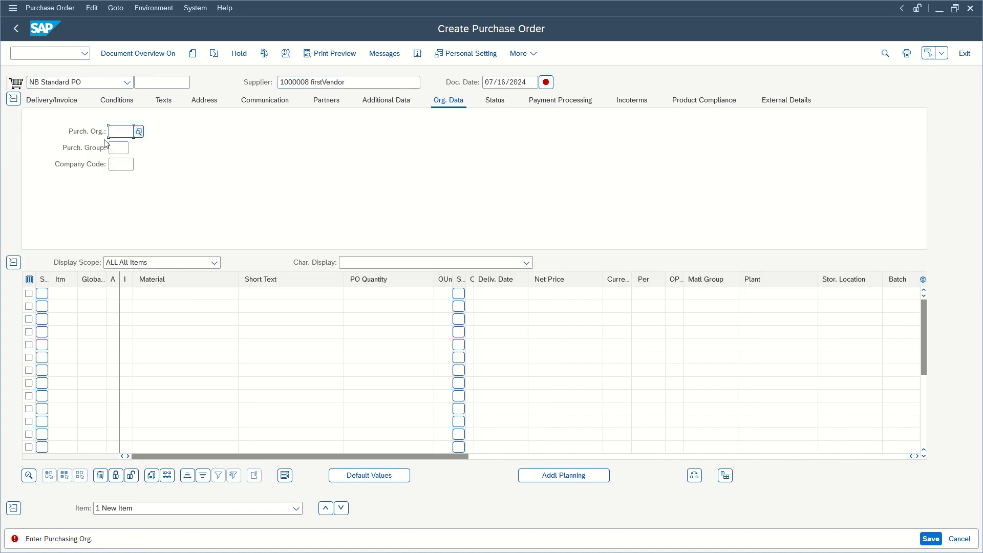
{"action": "left_click", "coordinate": [118, 132]}
{"action": "type", "text": "YBDP"}
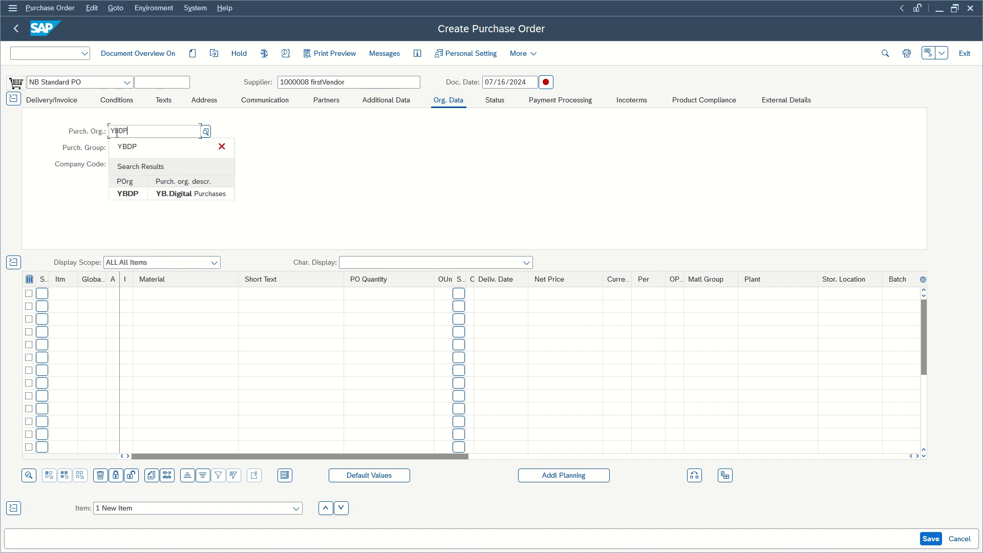
{"action": "key", "text": "Tab"}
{"action": "type", "text": "001"}
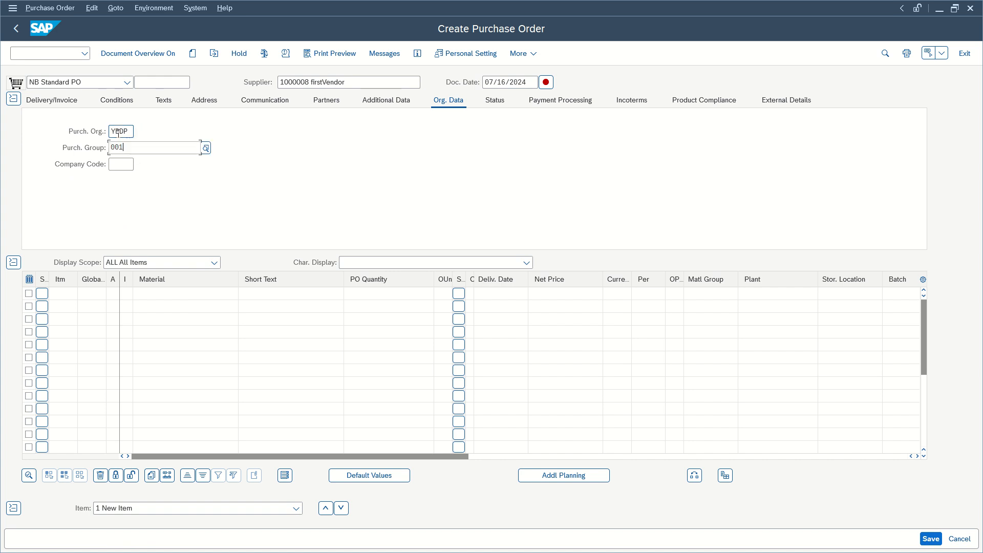
{"action": "key", "text": "Tab"}
{"action": "type", "text": "YBD1"}
{"action": "key", "text": "Return"}
Step: Add material LOCALMAT as the first item with a quantity of 100 and plant YBD1
{"action": "left_click", "coordinate": [187, 293]}
{"action": "type", "text": "1"}
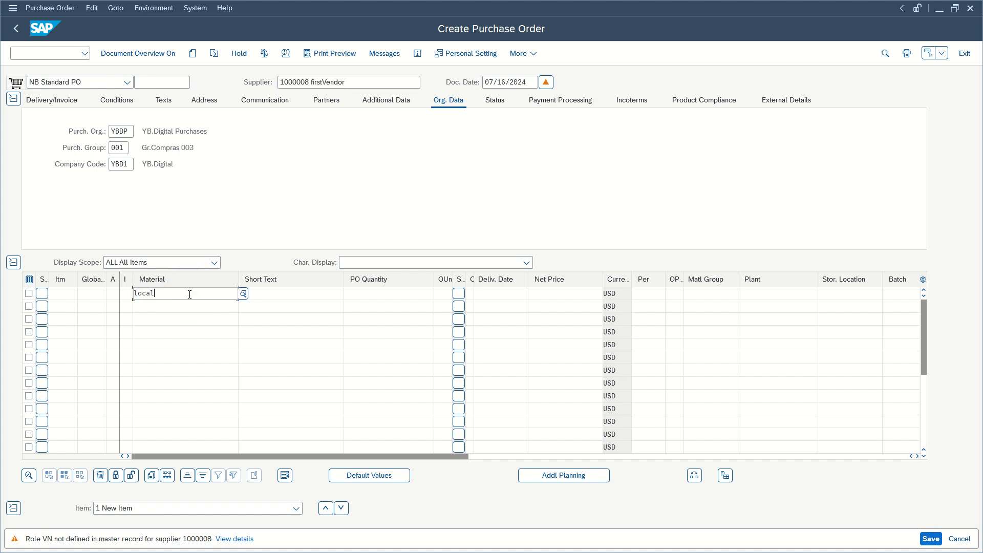
{"action": "left_click", "coordinate": [177, 367]}
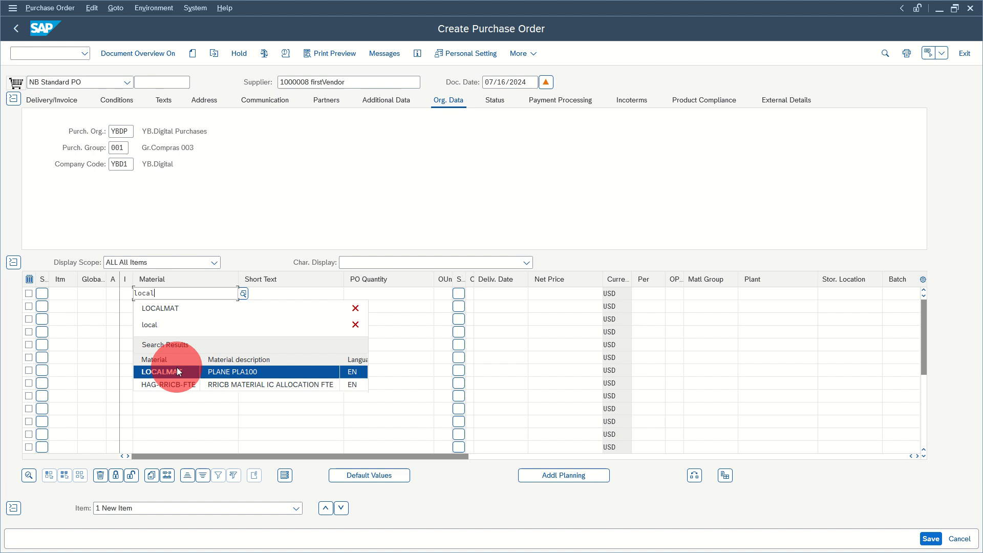
{"action": "left_click", "coordinate": [385, 294]}
{"action": "type", "text": "100"}
{"action": "key", "text": "Return"}
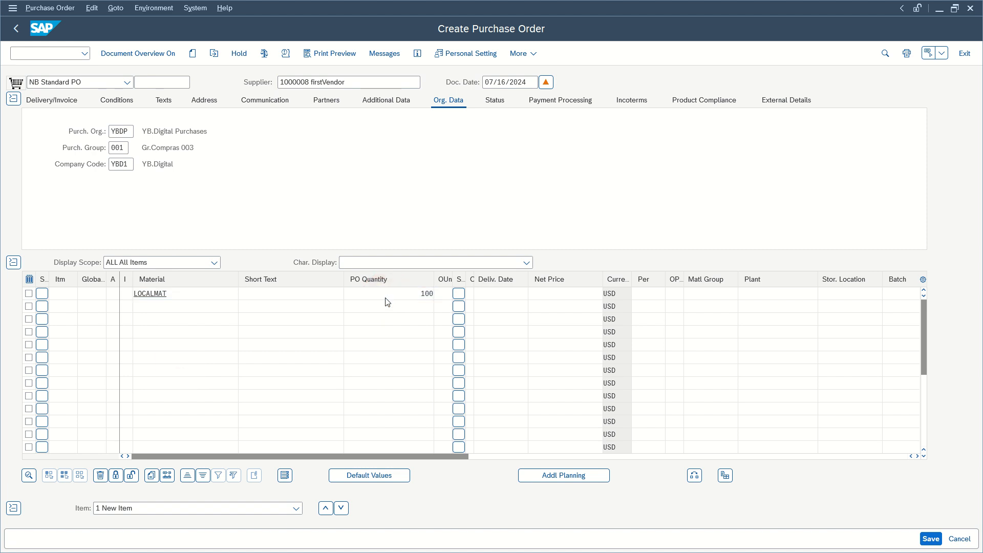
{"action": "type", "text": "YbD1"}
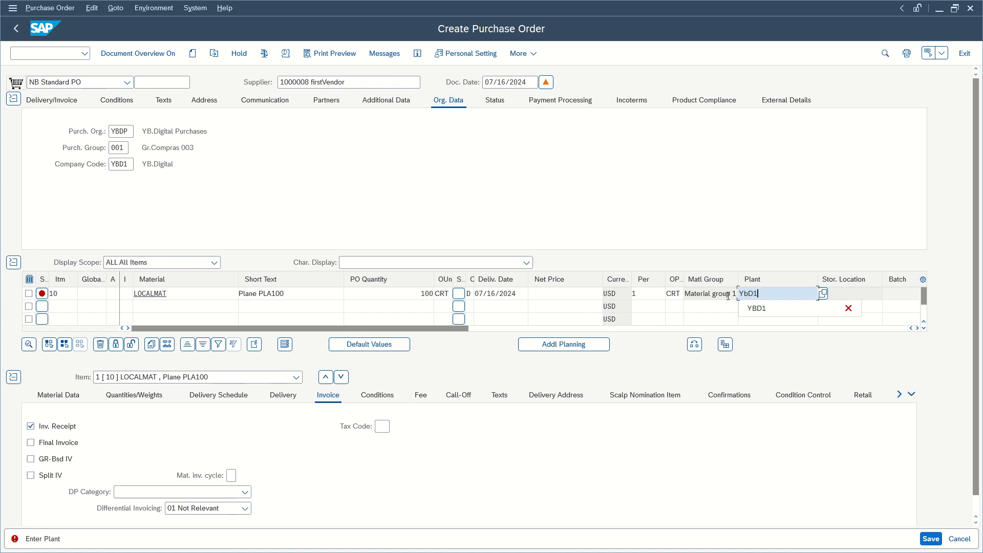
{"action": "left_click", "coordinate": [750, 307]}
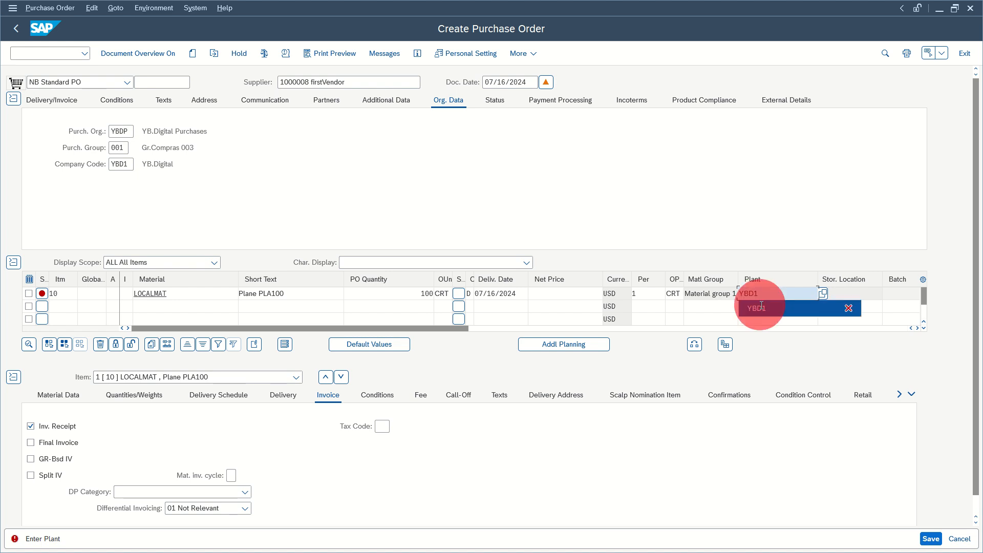
Step: Confirm the LOCALMAT item entry and set its account assignment category to F
{"action": "key", "text": "Return"}
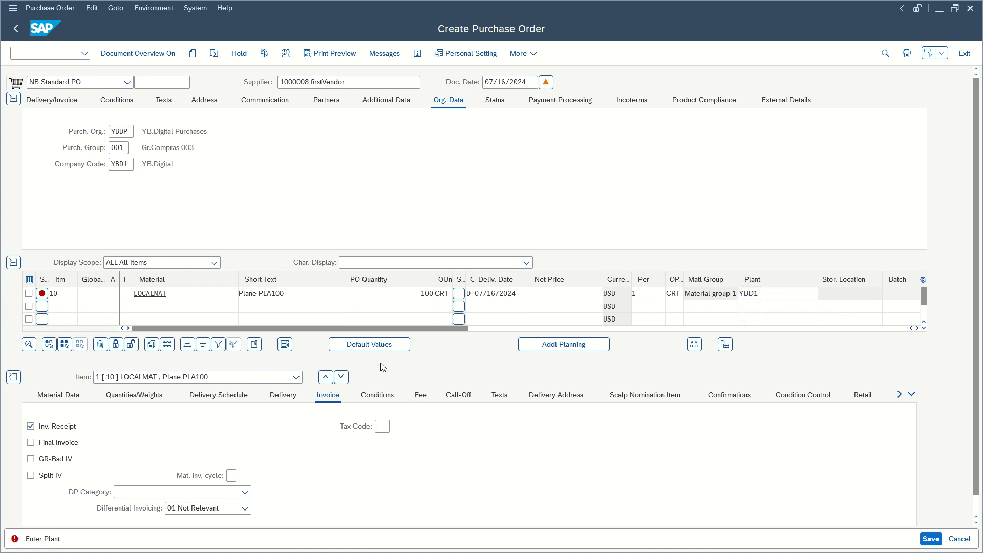
{"action": "left_click", "coordinate": [147, 293]}
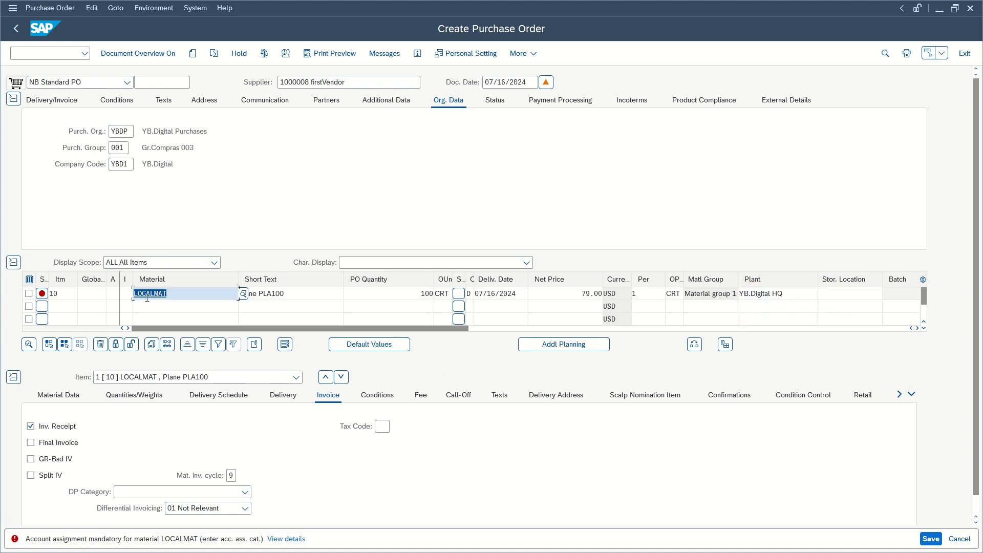
{"action": "left_click", "coordinate": [109, 293]}
{"action": "type", "text": "F"}
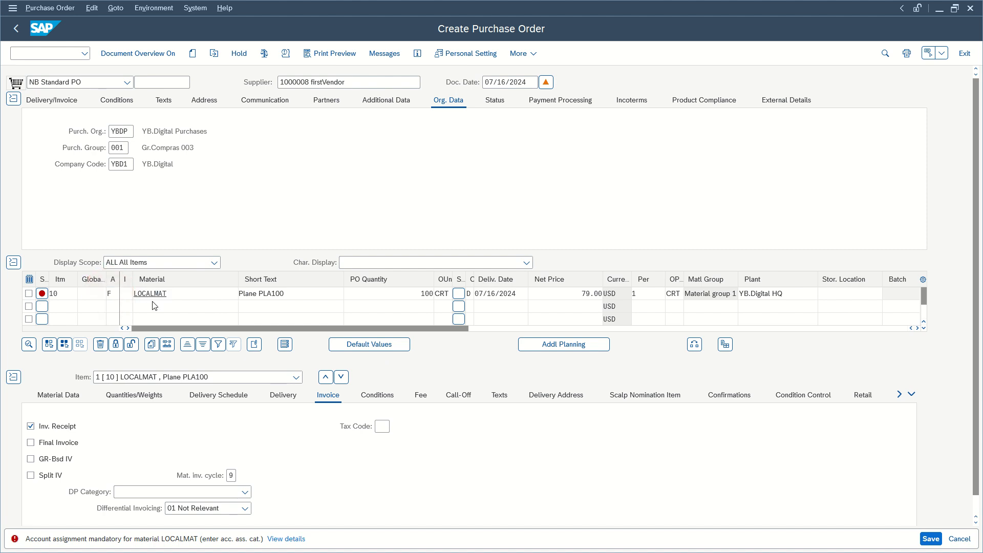
{"action": "key", "text": "Return"}
Step: Search the G/L accounts of company code YBD1 and assign account 113101, Bank 1 (checks payable), to the item
{"action": "left_click", "coordinate": [133, 308]}
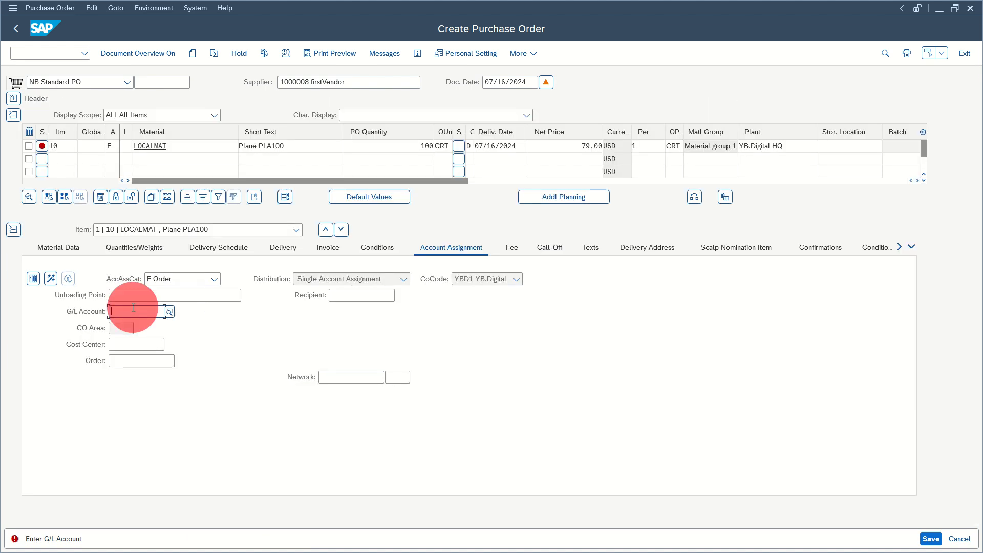
{"action": "key", "text": "alt+Tab"}
{"action": "key", "text": "alt+Tab"}
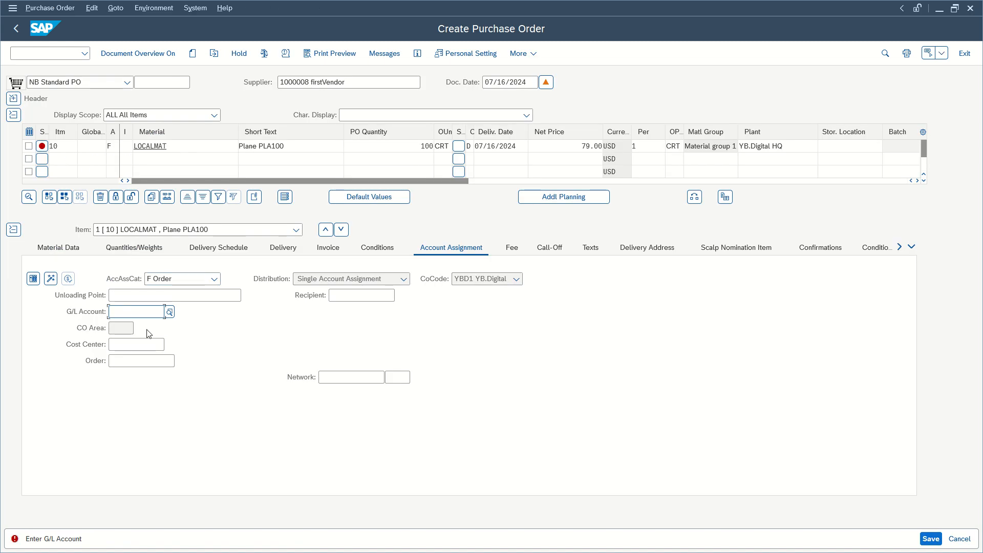
{"action": "left_click", "coordinate": [149, 311]}
{"action": "left_click", "coordinate": [169, 312]}
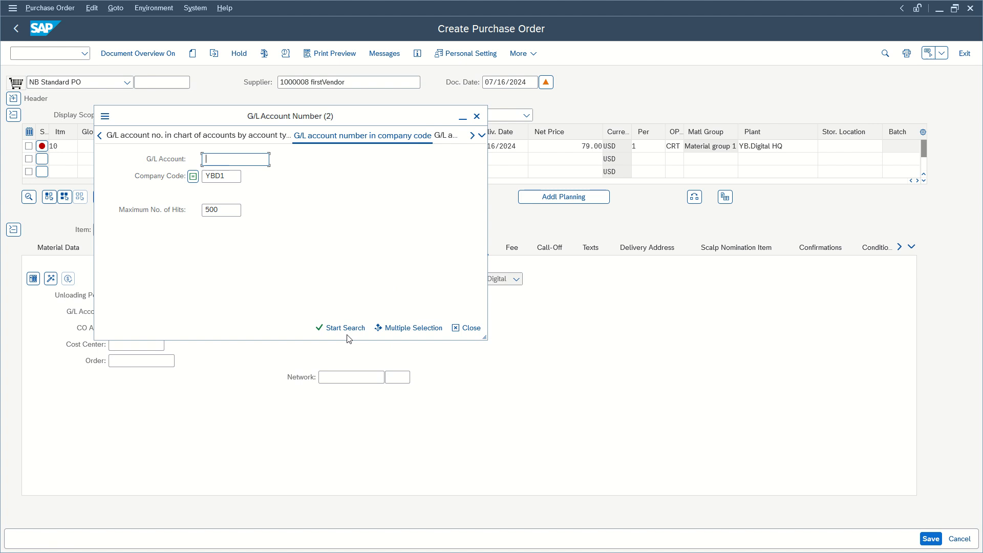
{"action": "left_click", "coordinate": [347, 333]}
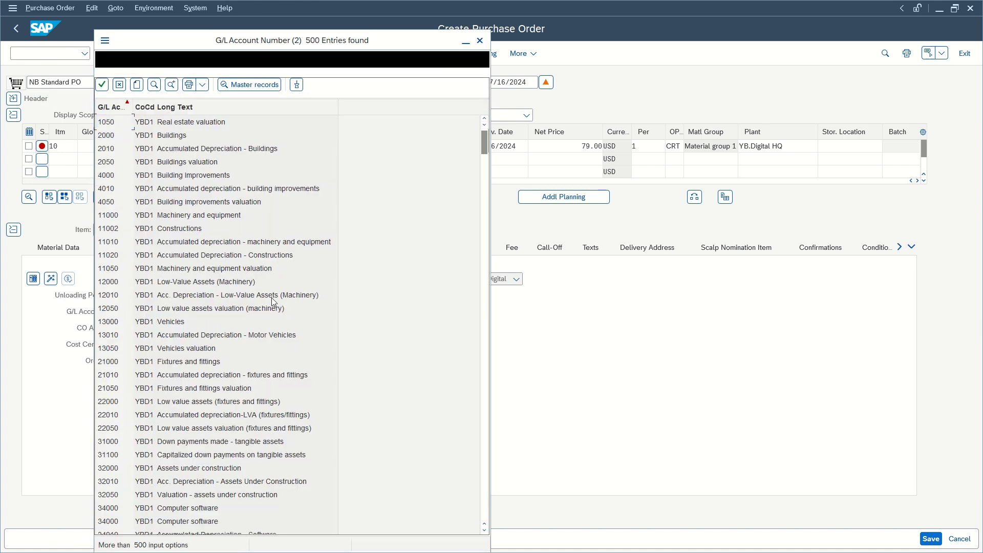
{"action": "scroll", "coordinate": [263, 309], "scroll_direction": "down", "scroll_amount": 5}
{"action": "scroll", "coordinate": [263, 309], "scroll_direction": "down", "scroll_amount": 20}
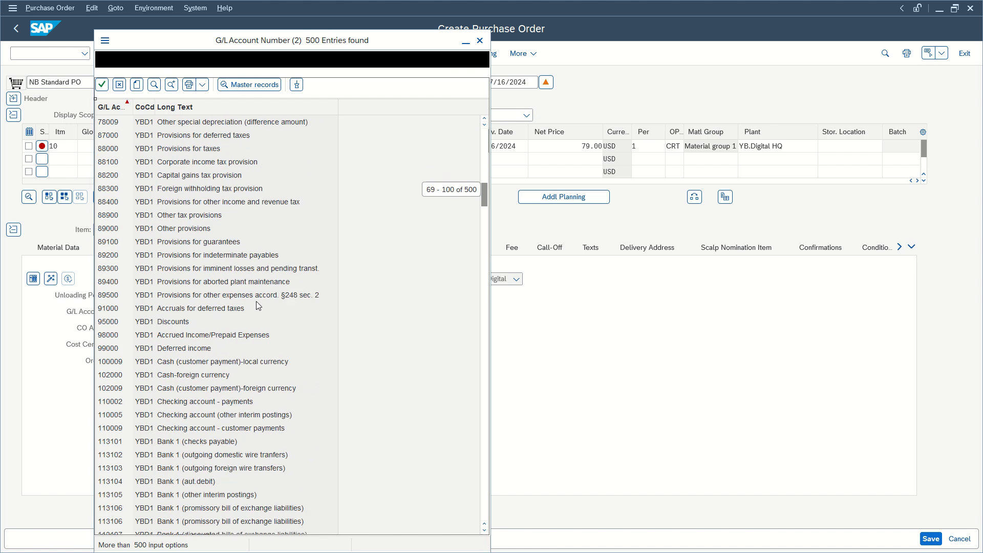
{"action": "left_click", "coordinate": [199, 303]}
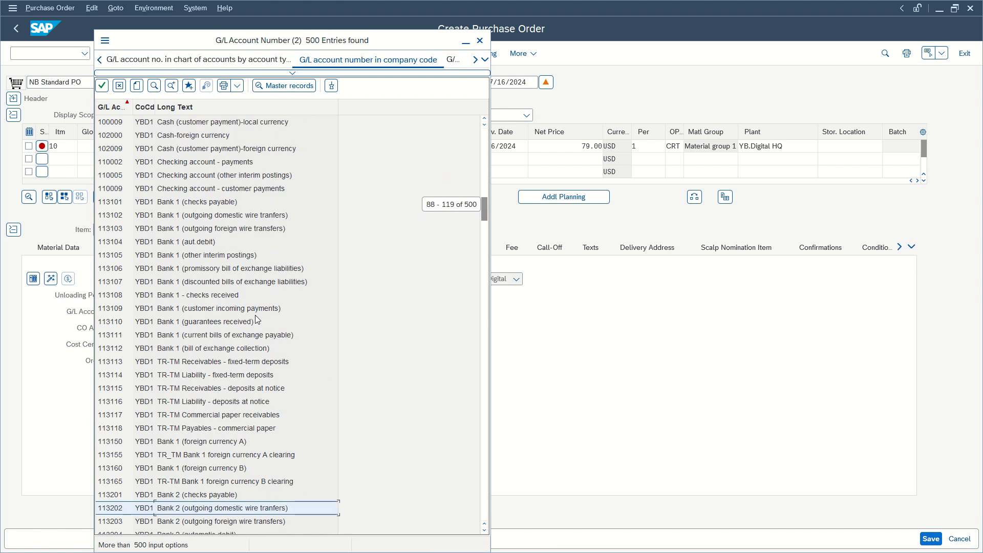
{"action": "left_click", "coordinate": [171, 202]}
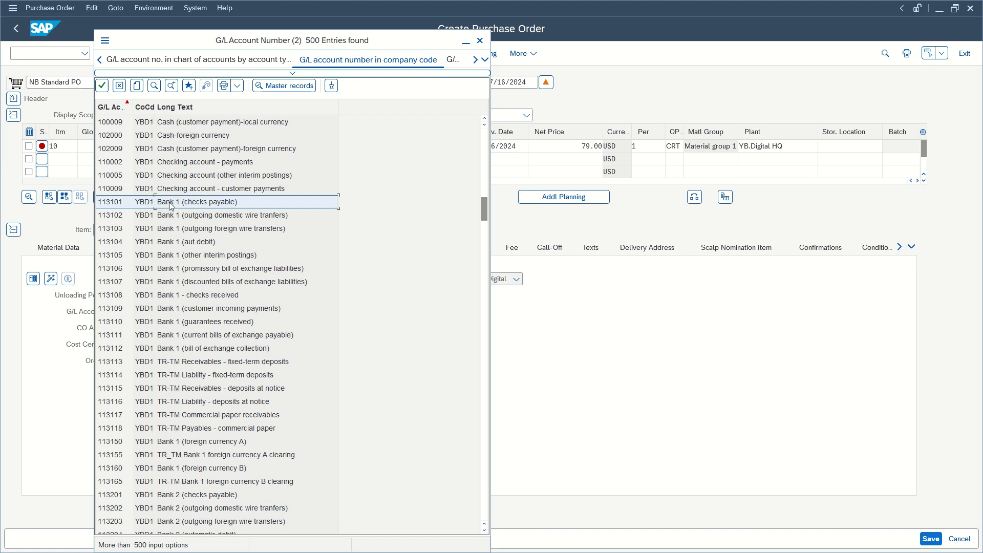
{"action": "scroll", "coordinate": [189, 230], "scroll_direction": "up", "scroll_amount": 2}
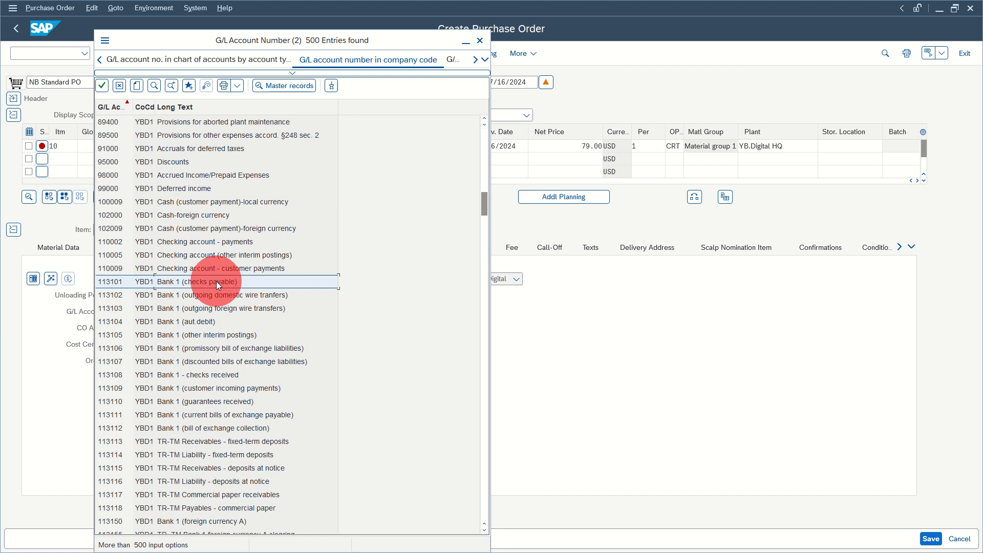
{"action": "double_click", "coordinate": [216, 282]}
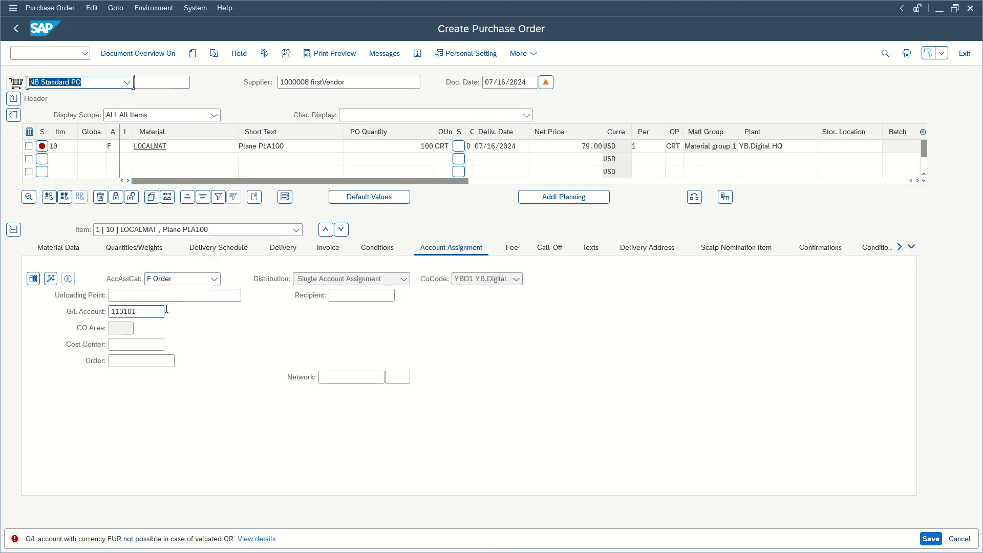
Step: Set the item's G/L account to 113103 in its account assignment
{"action": "left_click", "coordinate": [142, 312]}
{"action": "key", "text": "BackSpace"}
{"action": "type", "text": "3"}
{"action": "key", "text": "Return"}
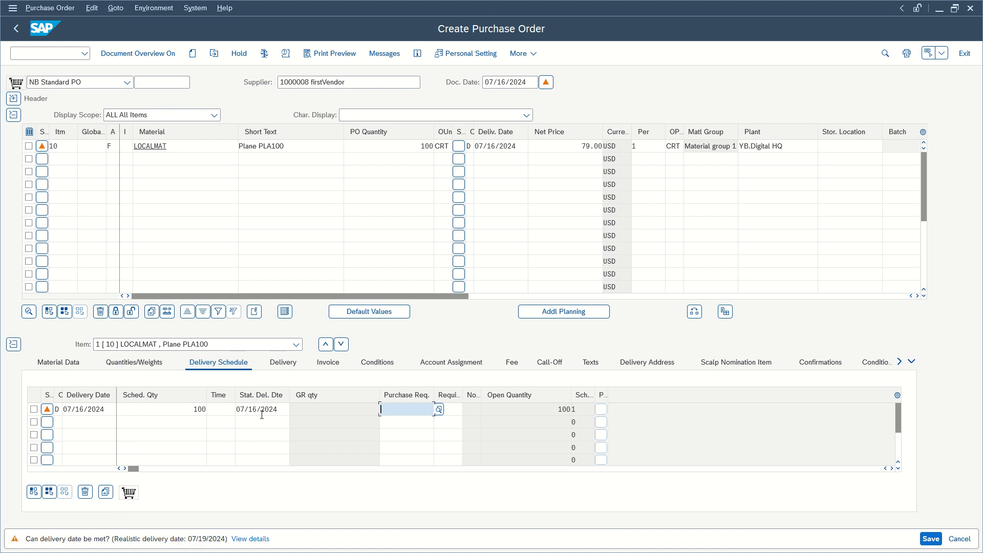
Step: Set the LOCALMAT item's delivery date to 07/28/2024
{"action": "left_click", "coordinate": [496, 146]}
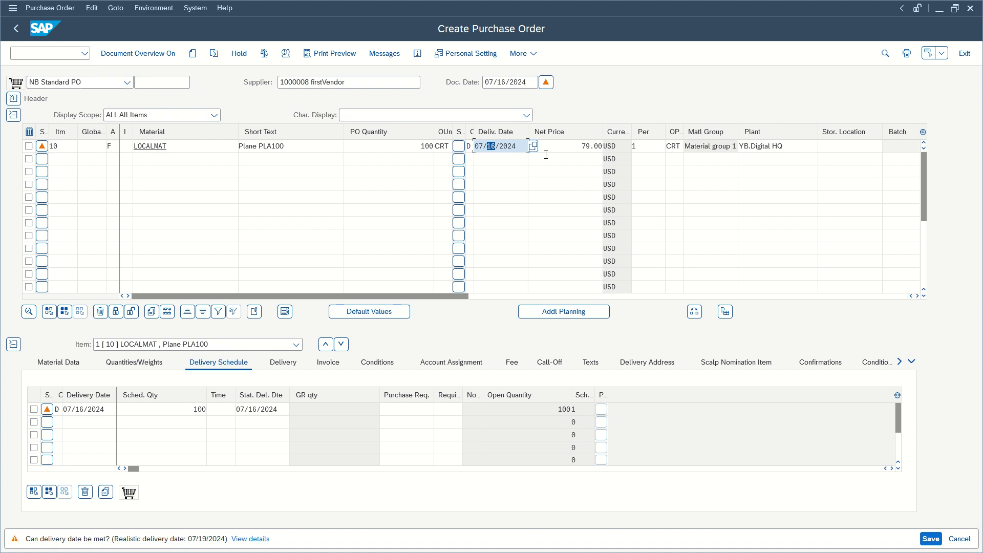
{"action": "type", "text": "28"}
{"action": "key", "text": "Return"}
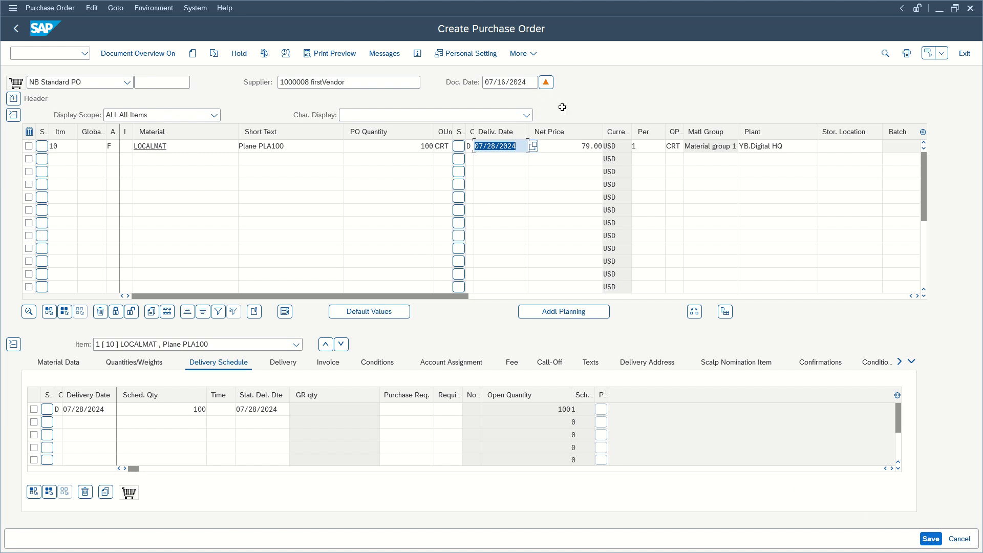
Step: Check the purchase order's warning messages, close the message list and save the order
{"action": "left_click", "coordinate": [545, 82]}
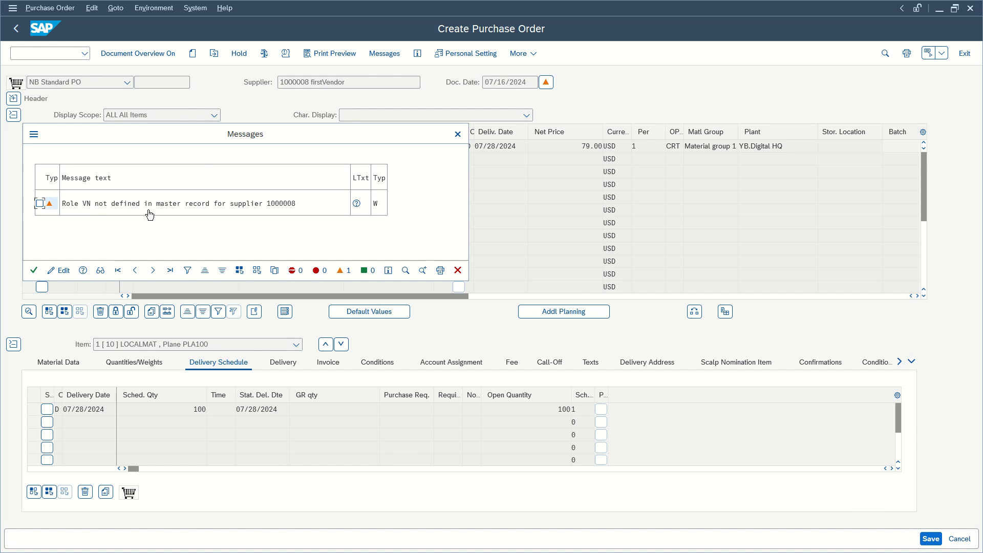
{"action": "left_click", "coordinate": [458, 134]}
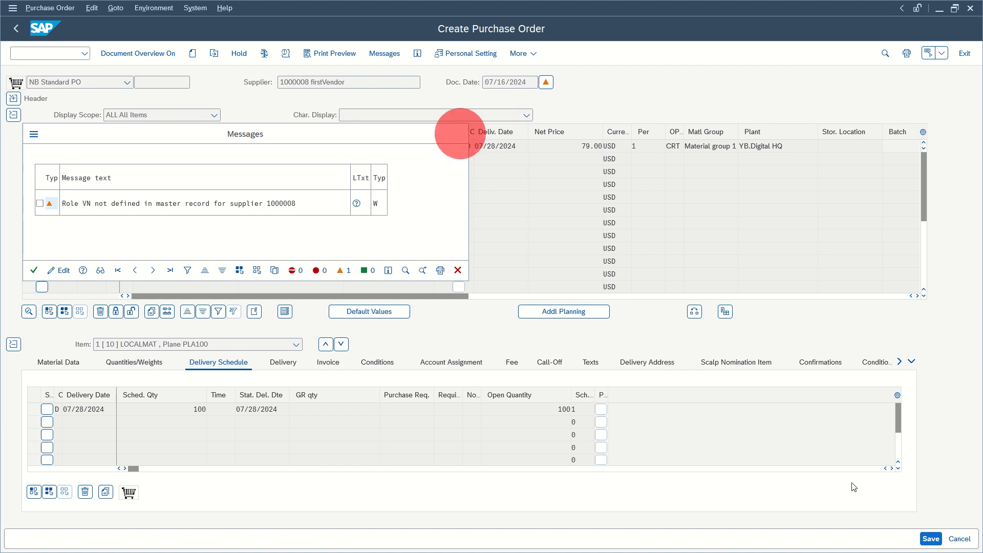
{"action": "left_click", "coordinate": [931, 540]}
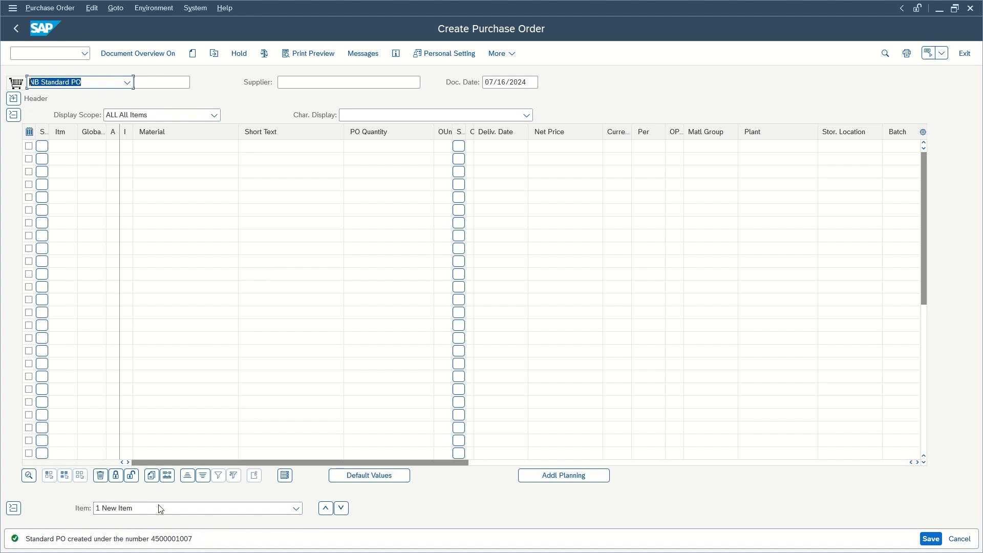
Step: Copy the new purchase order's number, leave purchase order creation and open the goods movement transaction MIGO
{"action": "left_click_drag", "start_coordinate": [155, 538], "coordinate": [200, 541]}
{"action": "key", "text": "ctrl+c"}
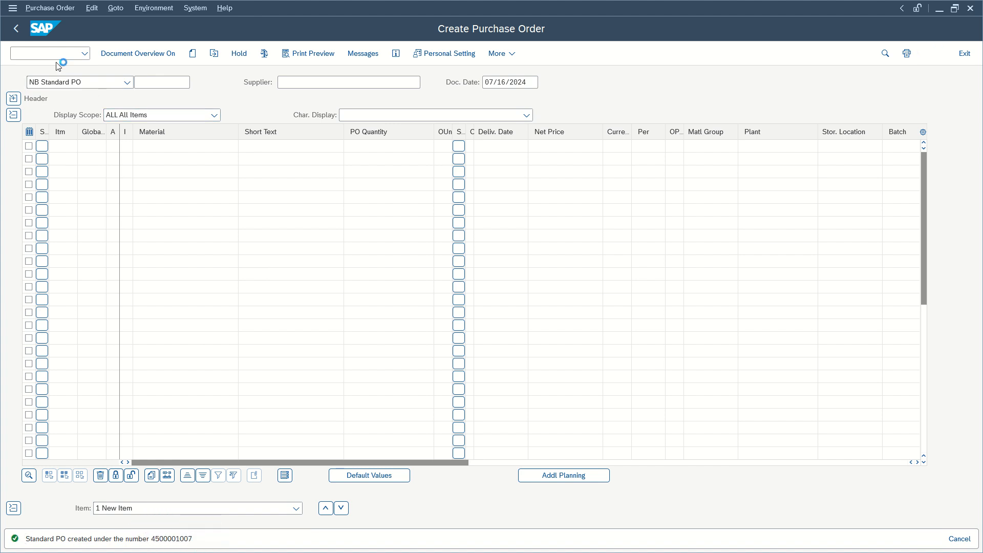
{"action": "key", "text": "F3"}
{"action": "left_click", "coordinate": [55, 49]}
{"action": "type", "text": "m"}
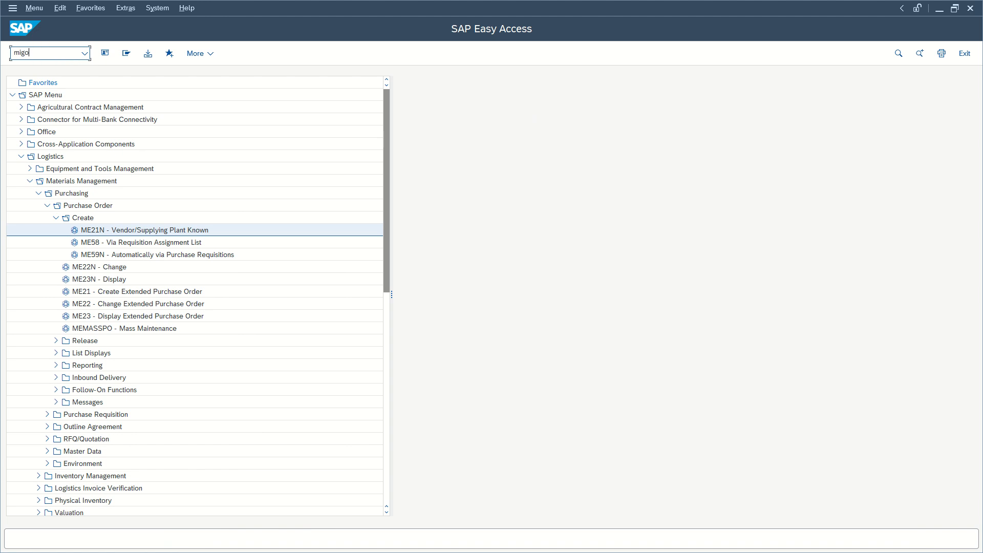
{"action": "type", "text": "igo"}
{"action": "key", "text": "Return"}
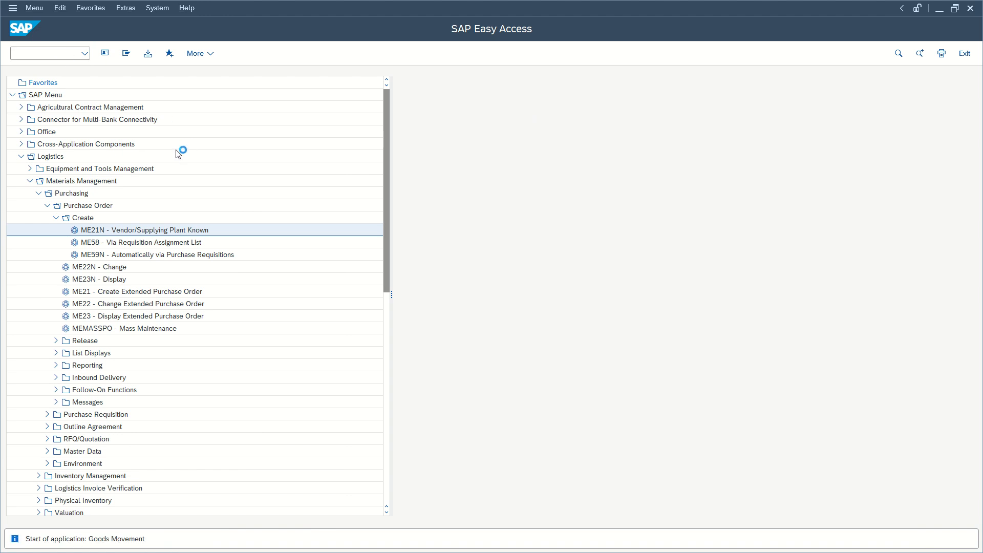
Step: Load the copied purchase order into the goods receipt, then expand and collapse the item's detail data
{"action": "left_click", "coordinate": [331, 84]}
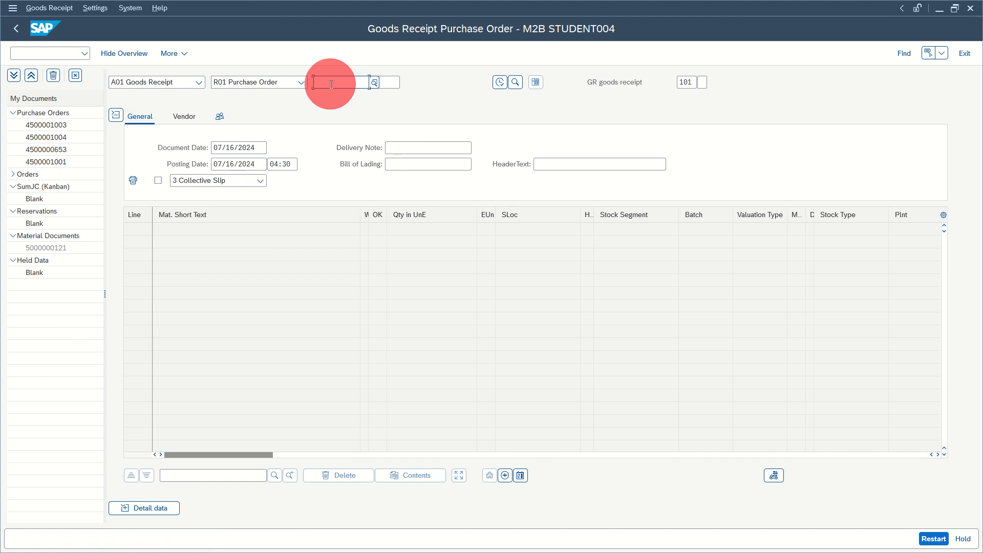
{"action": "key", "text": "ctrl+v"}
{"action": "key", "text": "Return"}
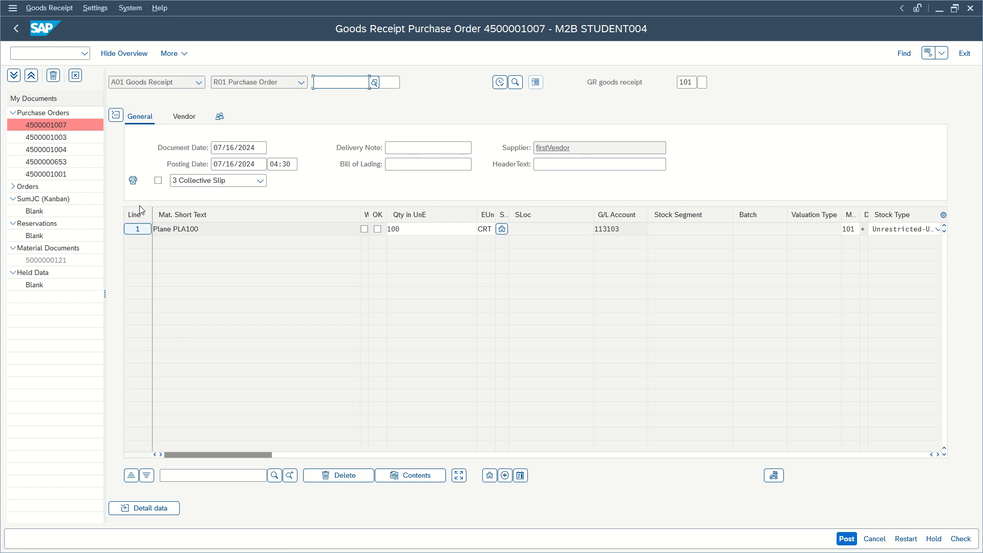
{"action": "left_click", "coordinate": [144, 508]}
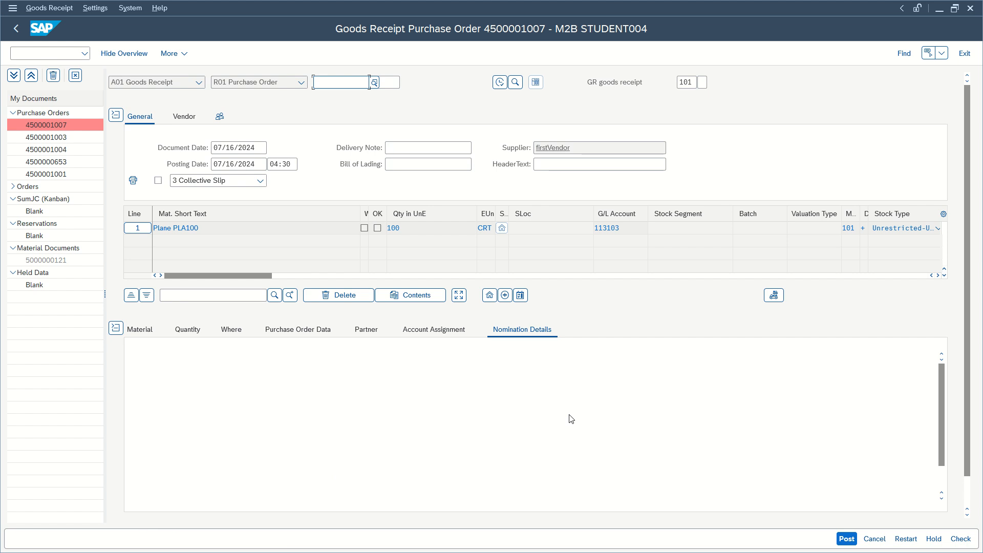
{"action": "left_click", "coordinate": [119, 328]}
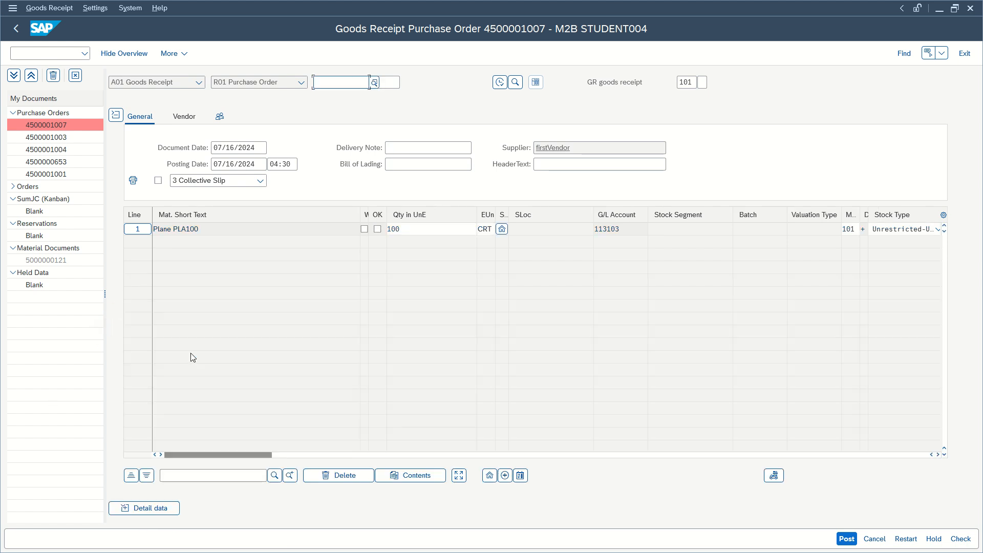
Step: Mark the Plane PLA100 item as OK, try to post the goods receipt and move the log window clear of the item line
{"action": "left_click", "coordinate": [377, 230]}
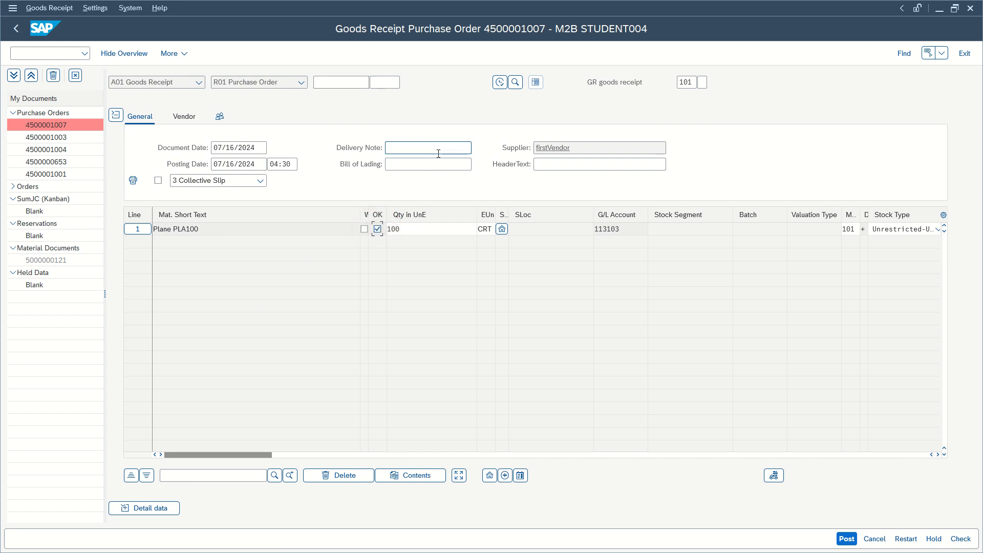
{"action": "left_click", "coordinate": [847, 538]}
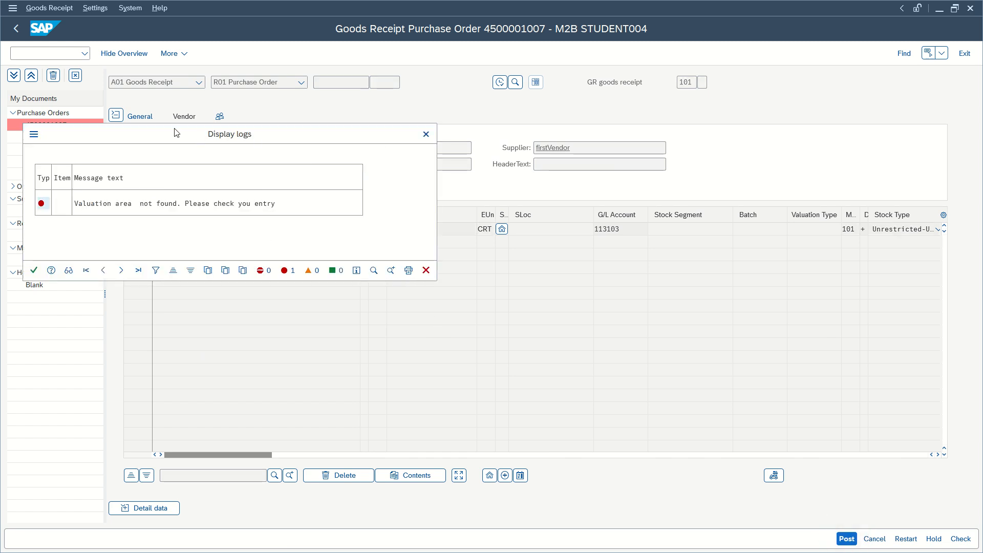
{"action": "left_click_drag", "start_coordinate": [176, 132], "coordinate": [435, 279]}
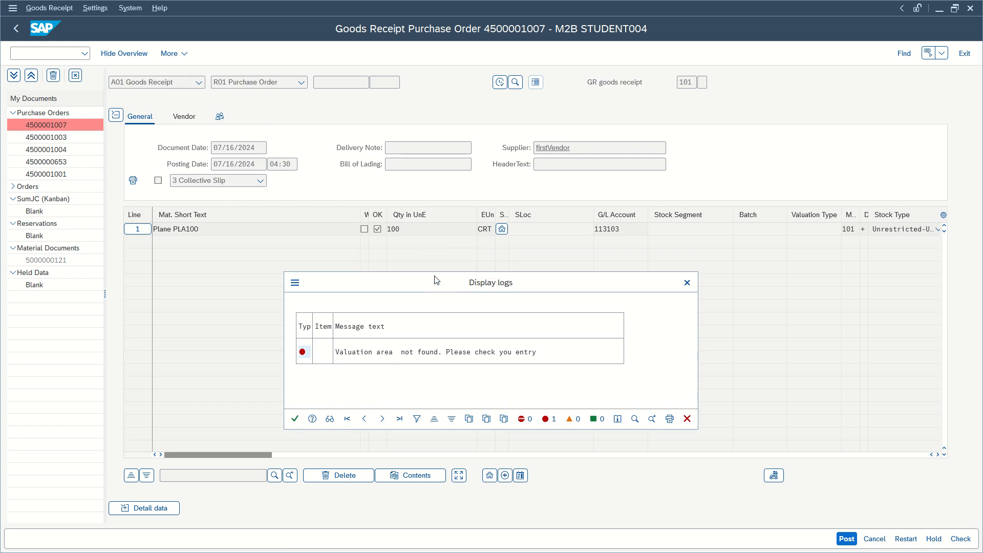